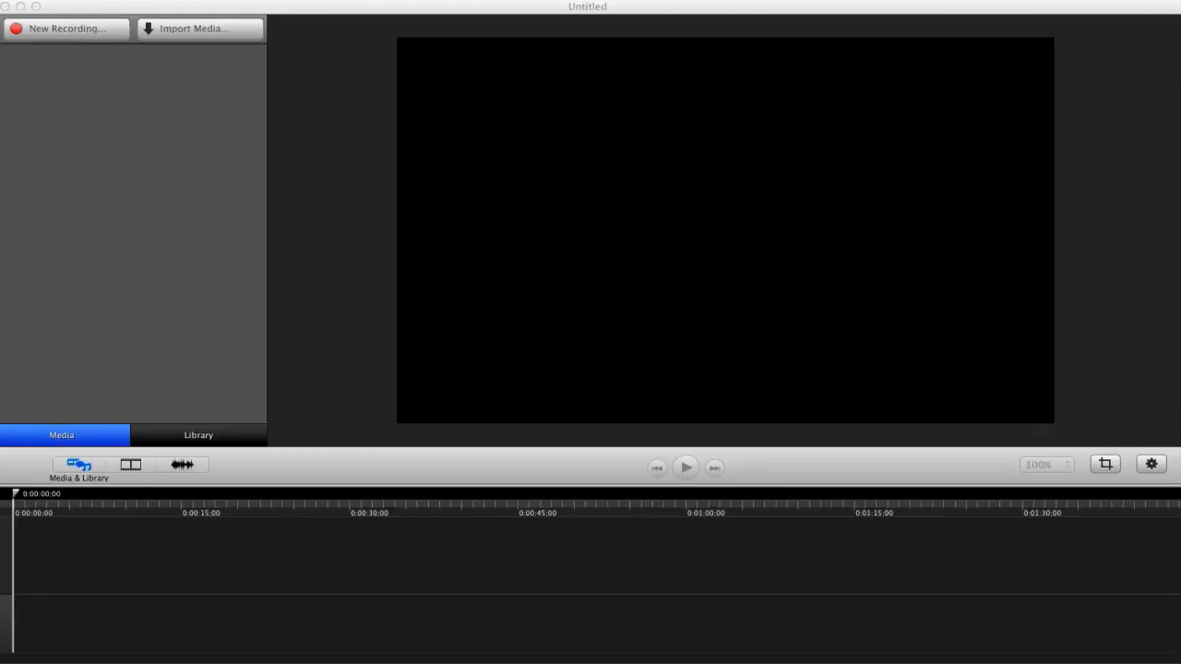
Switch to the web browser and view the last preview image of the Promo Graphics Collection - Vol2 product.
{"action": "key", "text": "super+Tab"}
{"action": "mouse_move", "coordinate": [540, 304]}
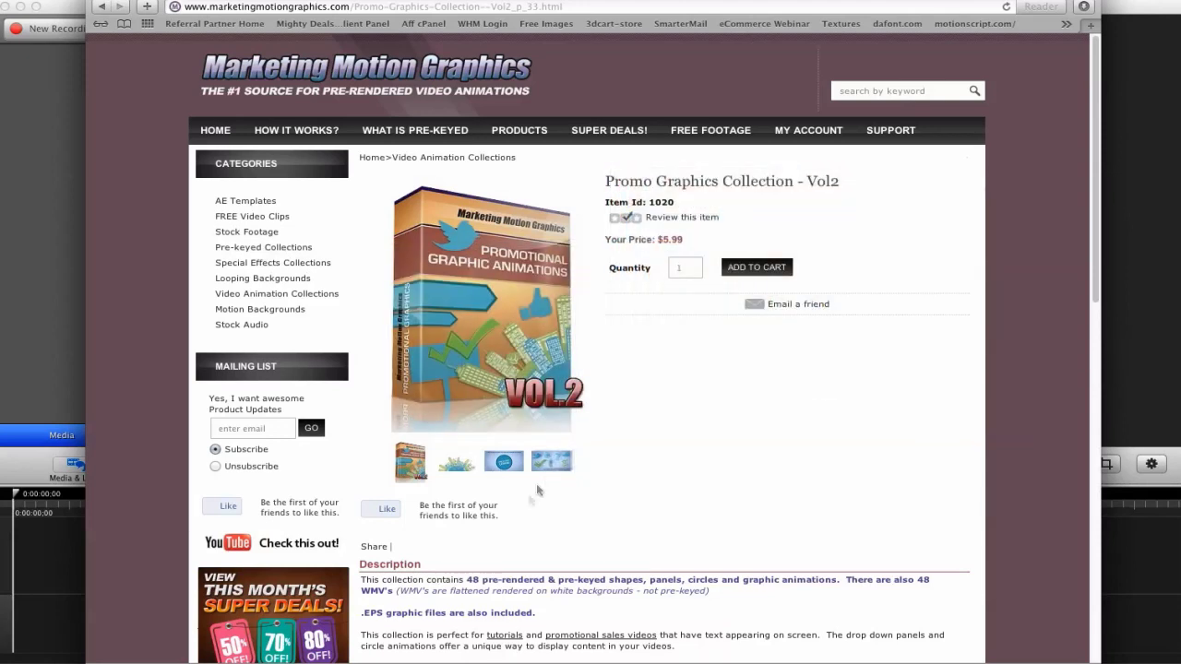
{"action": "left_click", "coordinate": [551, 462]}
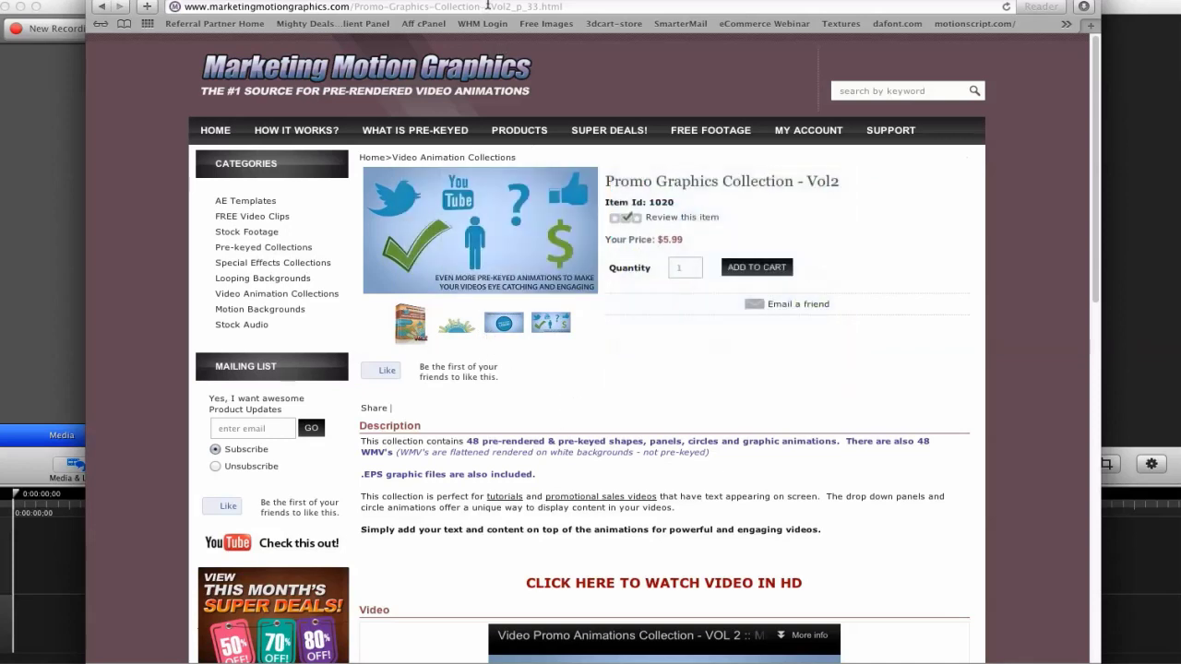
Open BuyCheapOnline-Promo.mov from the PromoGraphics folder in Finder and play the video with the volume raised.
{"action": "key", "text": "super+Tab"}
{"action": "left_click", "coordinate": [684, 356]}
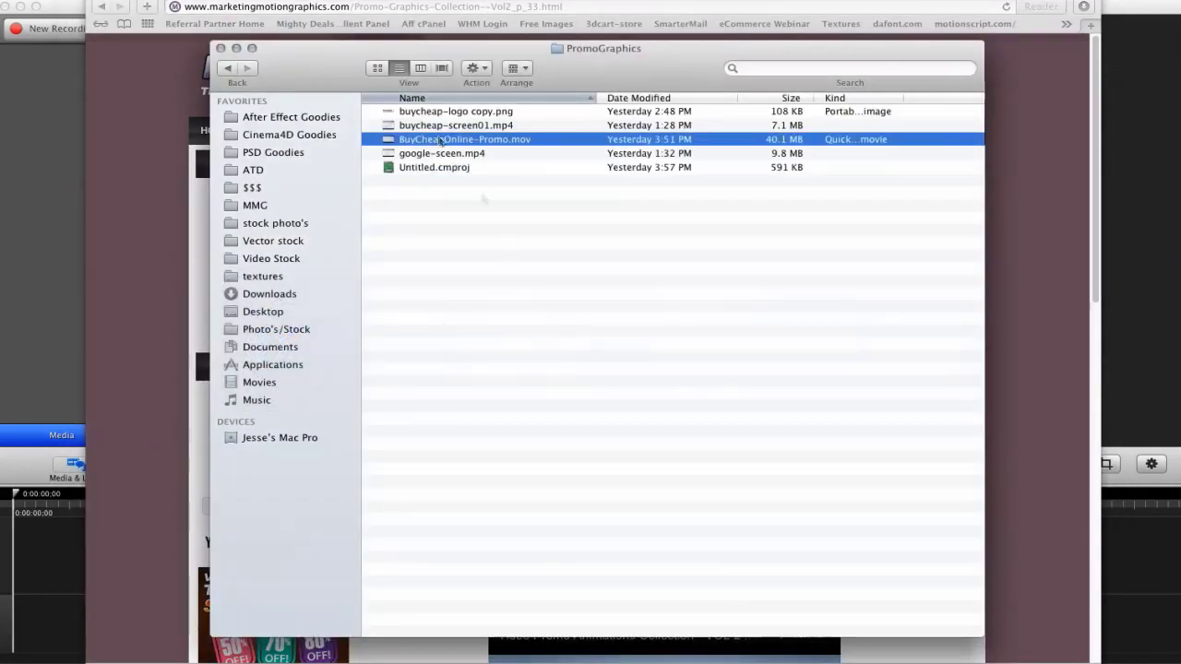
{"action": "double_click", "coordinate": [440, 139]}
{"action": "left_click_drag", "start_coordinate": [434, 75], "coordinate": [446, 54]}
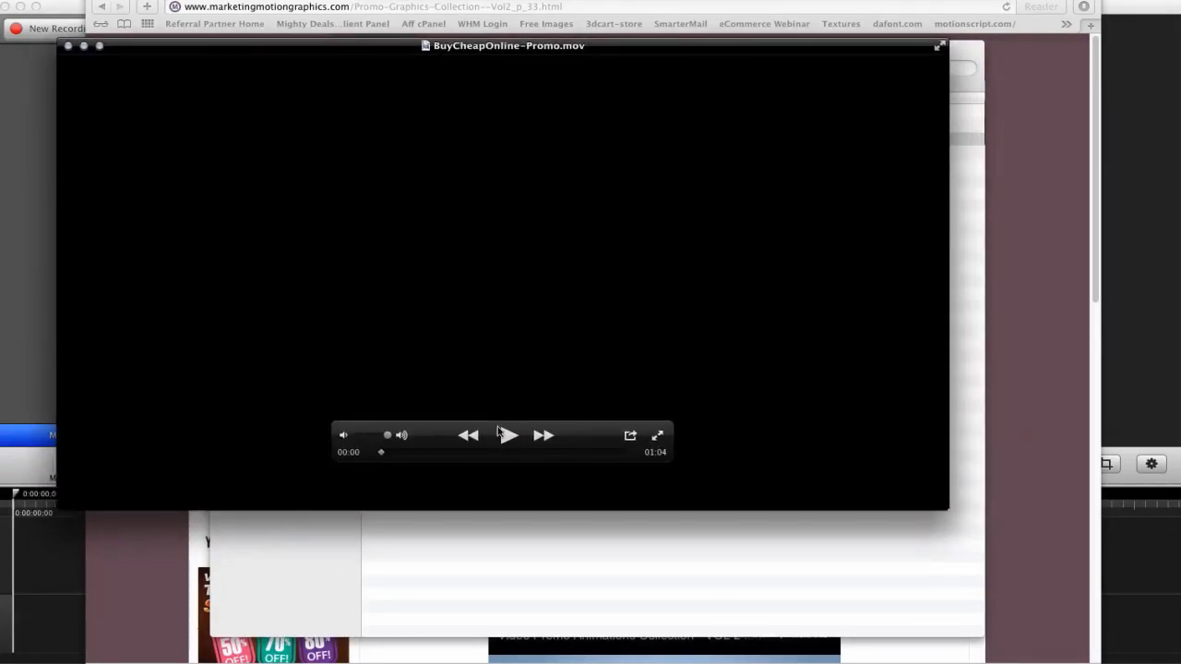
{"action": "left_click", "coordinate": [508, 435]}
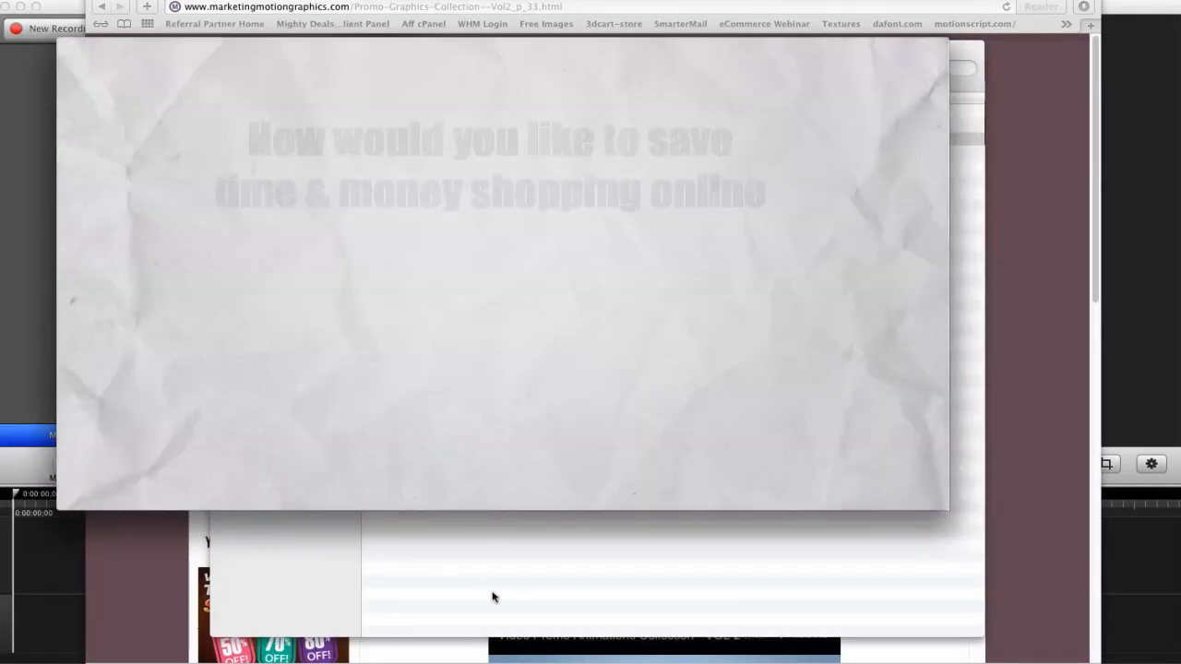
{"action": "key", "text": "XF86AudioRaiseVolume"}
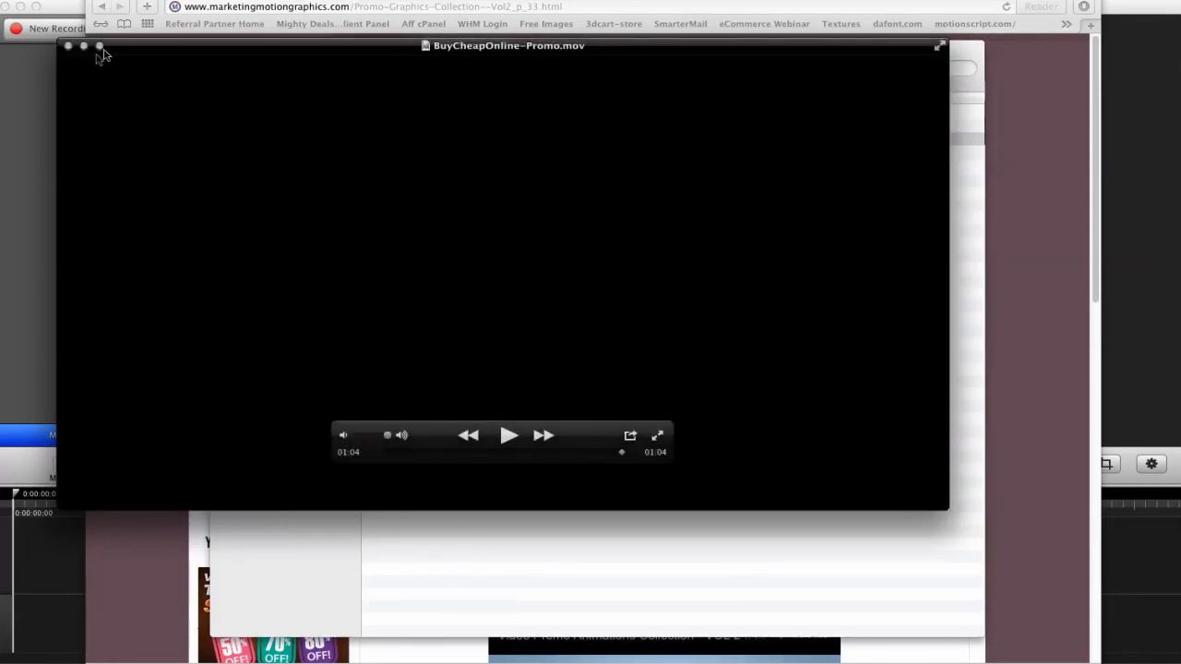
Close the promo video and the PromoGraphics folder window, returning to the empty video editing project.
{"action": "left_click", "coordinate": [69, 46]}
{"action": "double_click", "coordinate": [369, 64]}
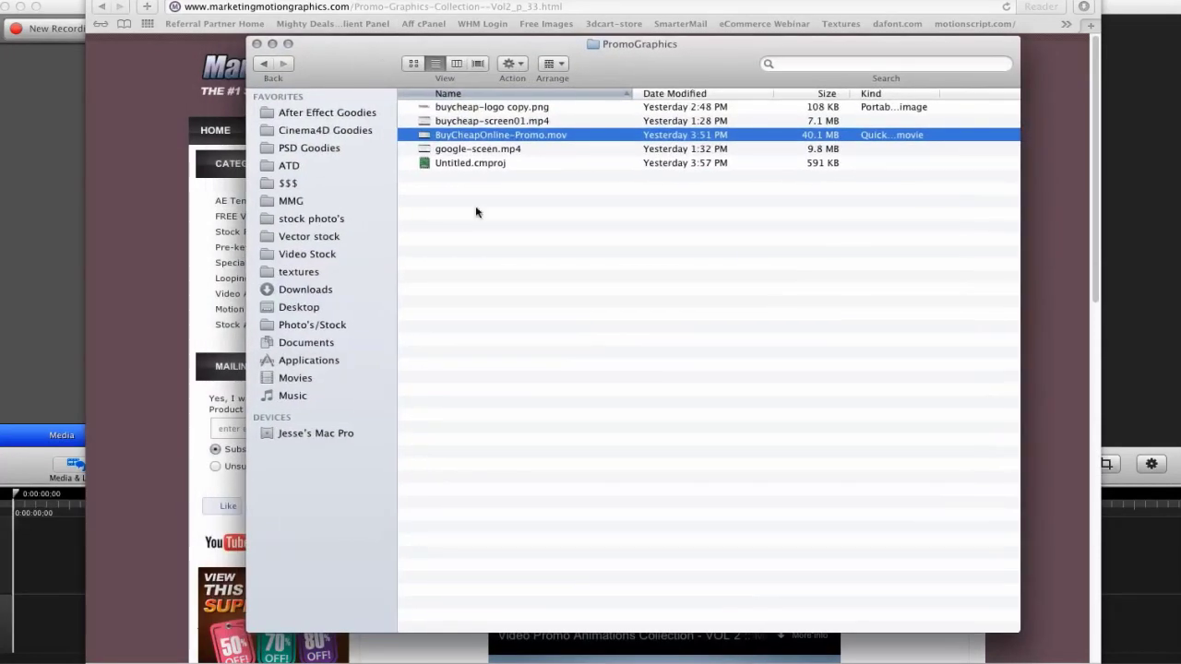
{"action": "left_click_drag", "start_coordinate": [348, 53], "coordinate": [305, 59]}
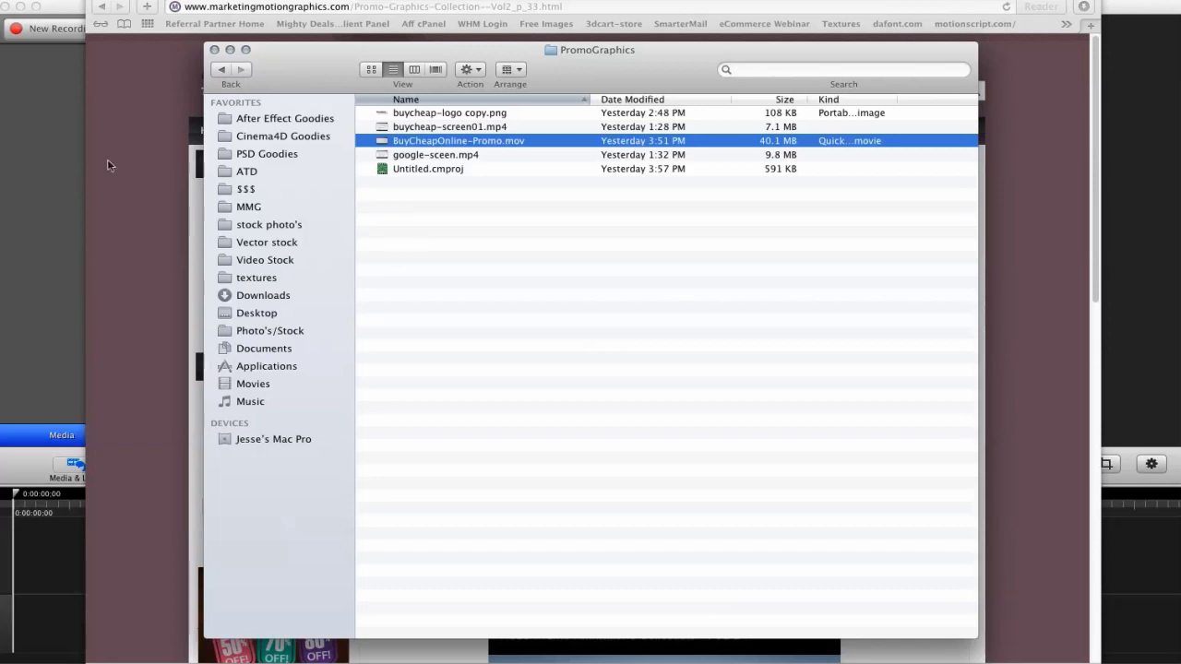
{"action": "left_click", "coordinate": [112, 219]}
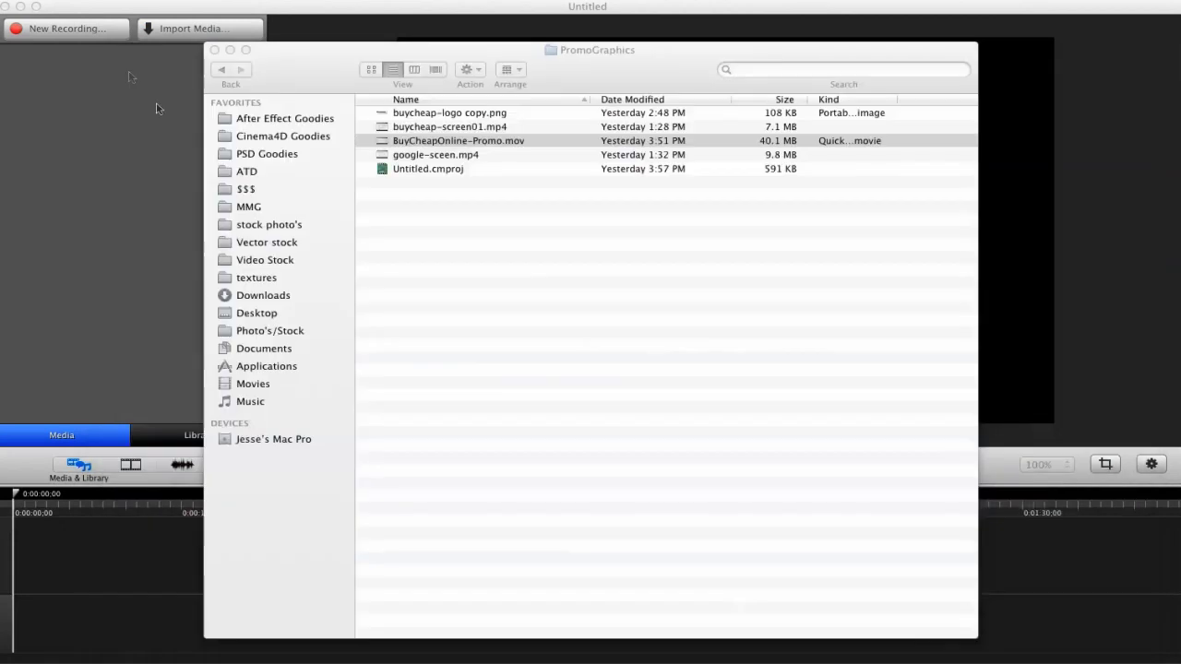
{"action": "left_click", "coordinate": [223, 57]}
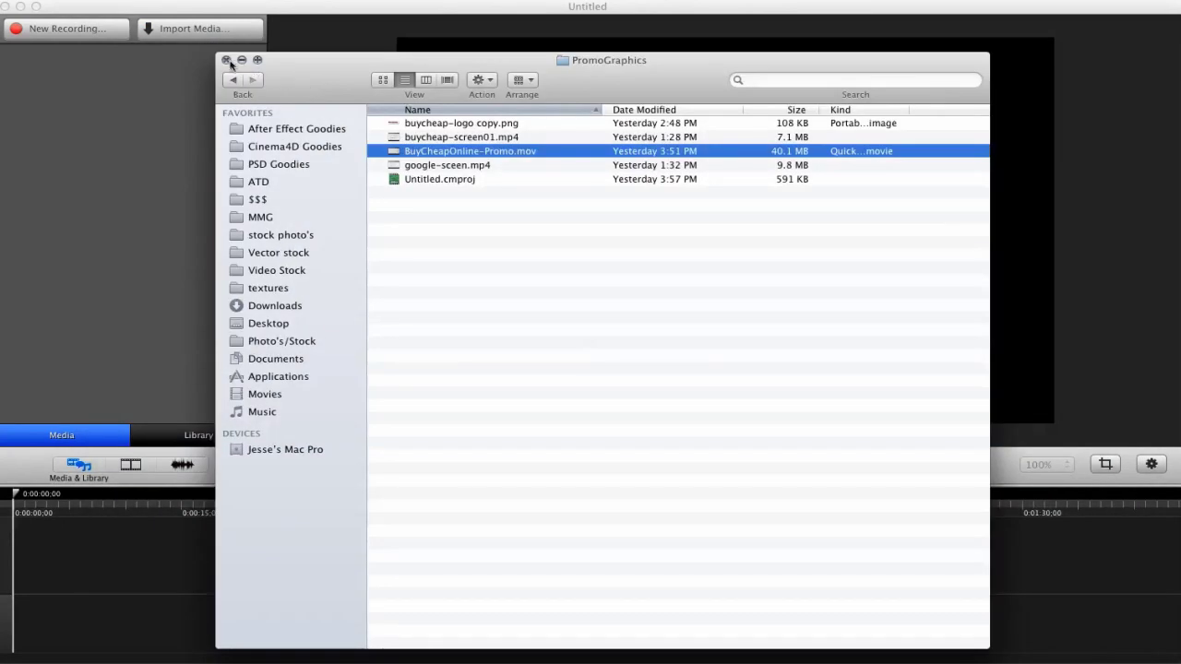
{"action": "double_click", "coordinate": [223, 57]}
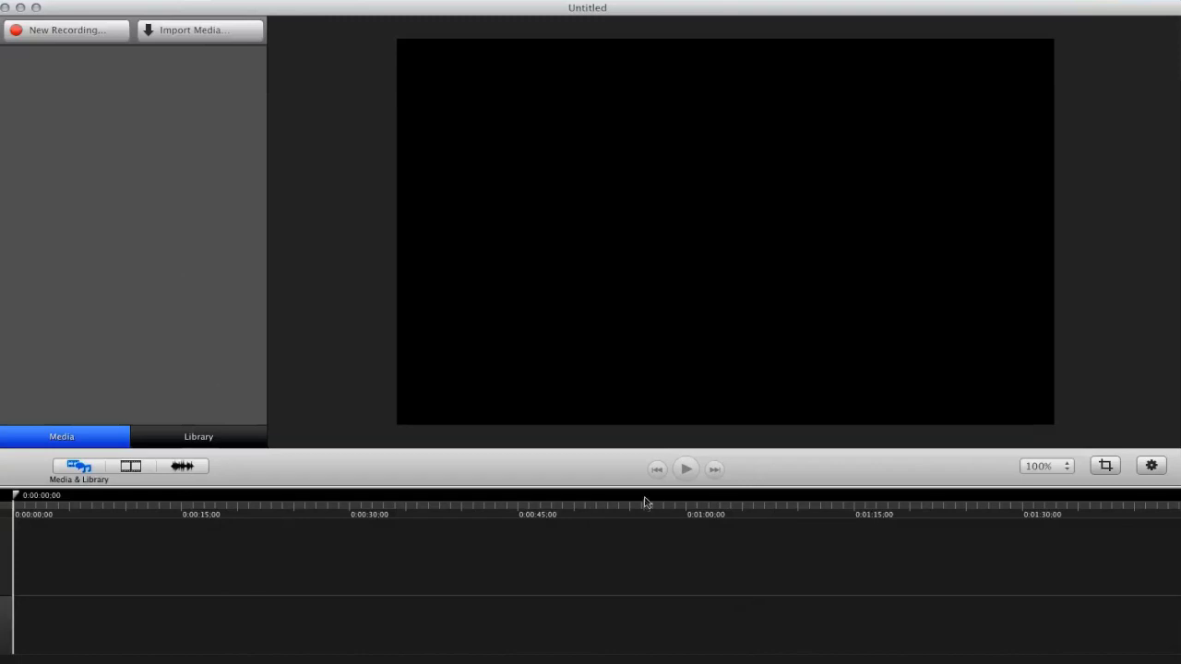
Enlarge the timeline area and expand the Video_Backgrounds folder in the media import dialog.
{"action": "left_click_drag", "start_coordinate": [644, 487], "coordinate": [667, 439]}
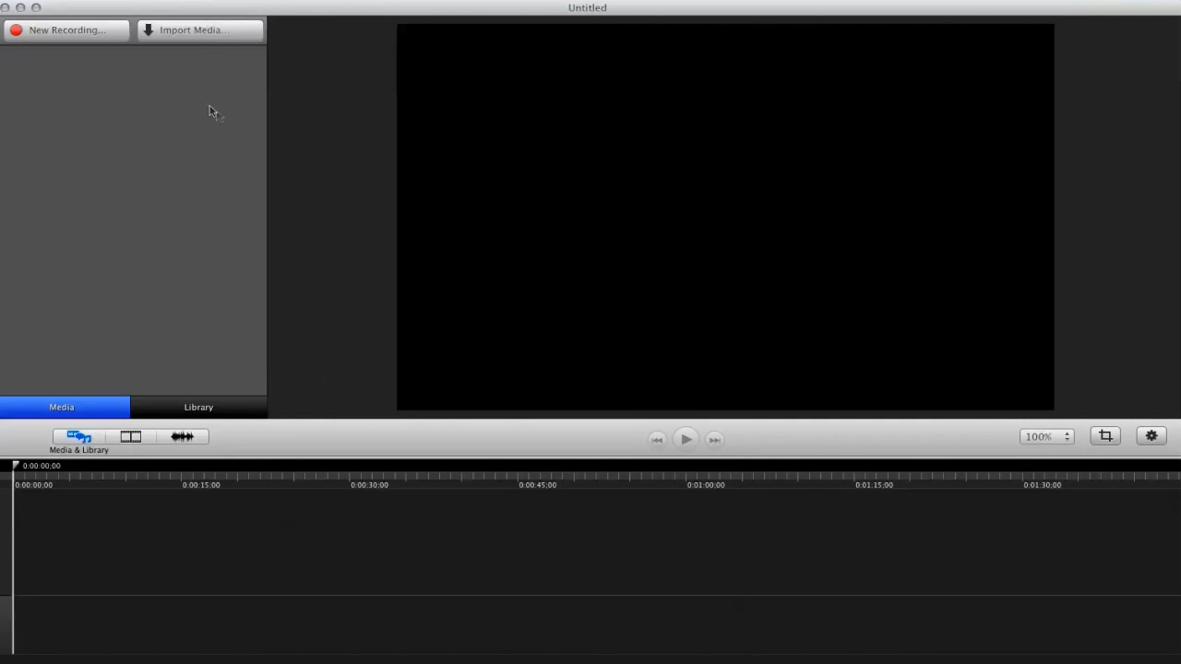
{"action": "left_click", "coordinate": [187, 36]}
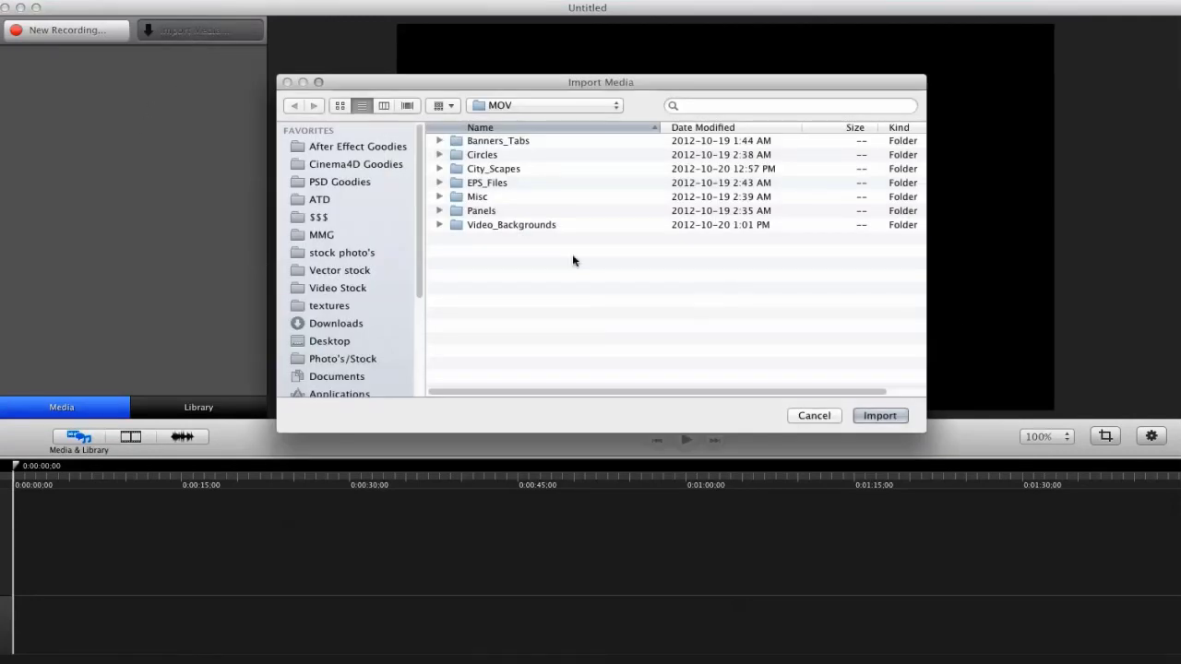
{"action": "left_click_drag", "start_coordinate": [445, 86], "coordinate": [416, 72]}
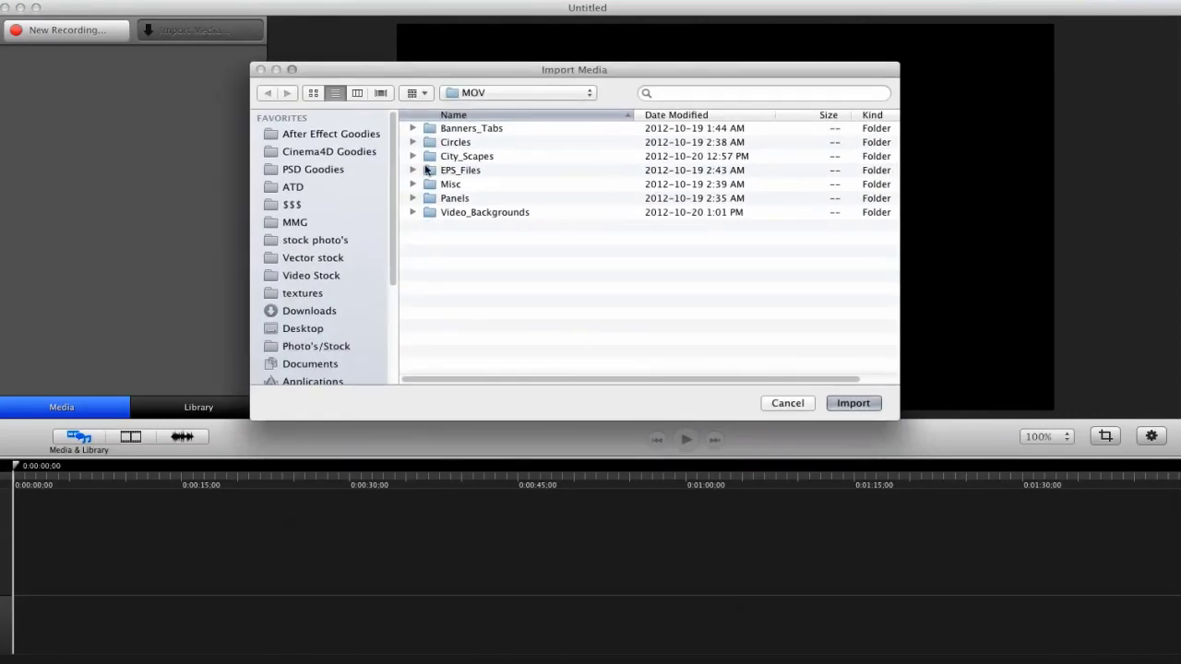
{"action": "left_click", "coordinate": [412, 213]}
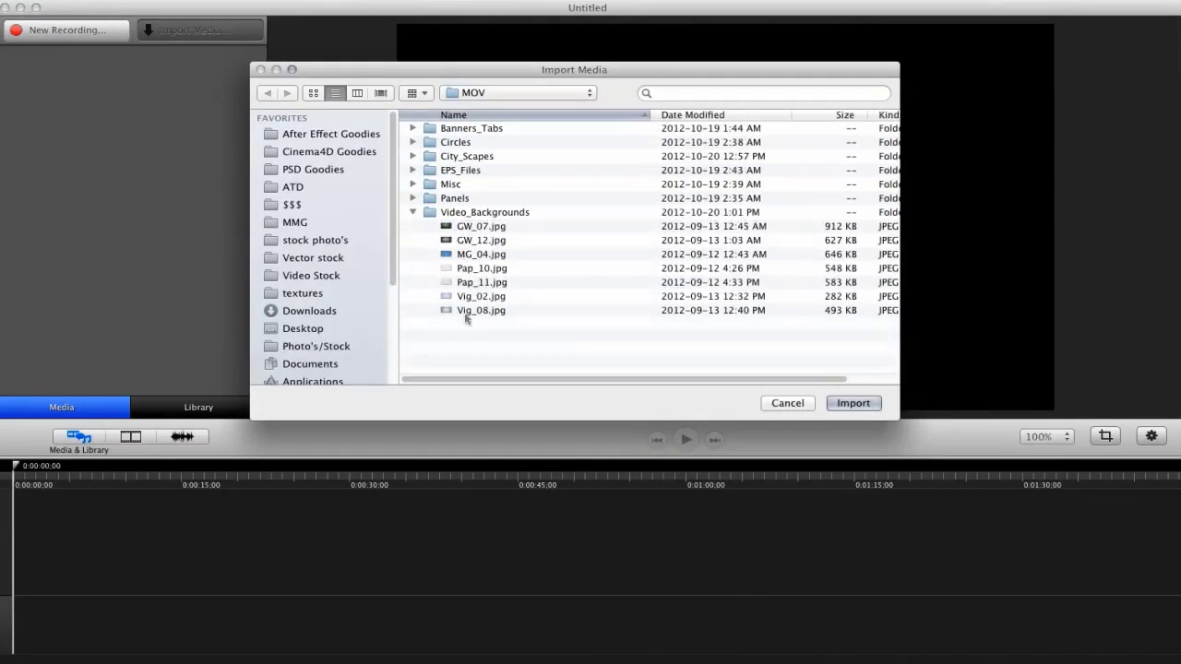
Look through the background images in the Video_Backgrounds folder, including Pap_10, Pap_11, Vig_02, GW_12 and GW_07.
{"action": "left_click", "coordinate": [466, 268]}
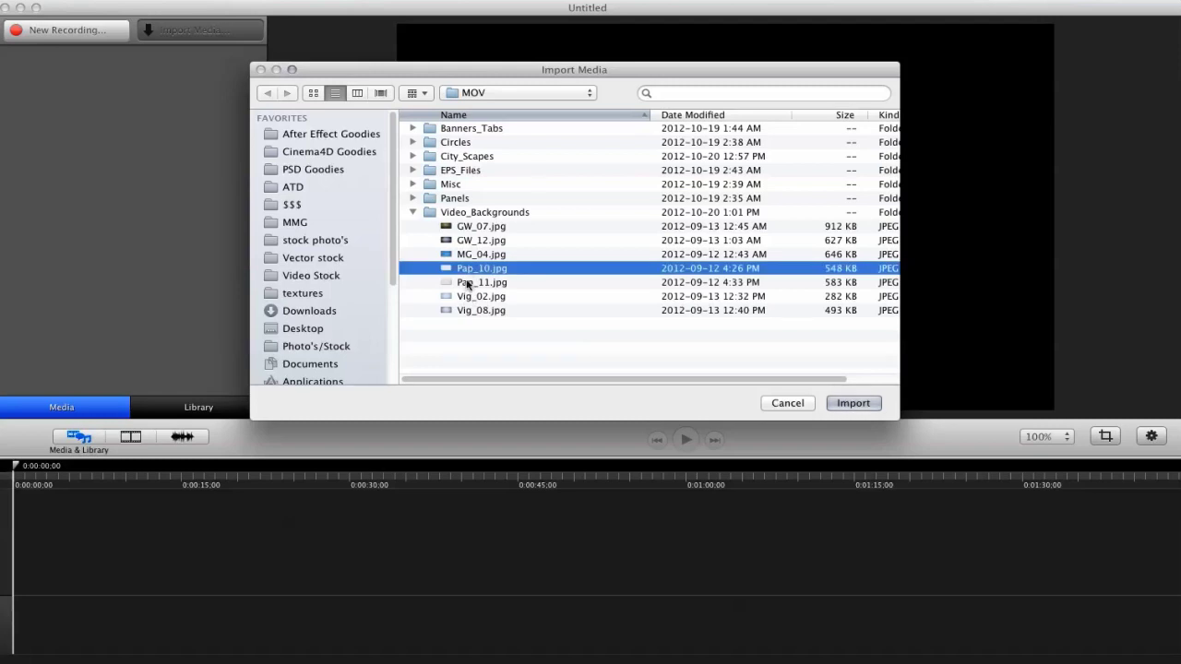
{"action": "left_click", "coordinate": [467, 282]}
{"action": "left_click", "coordinate": [465, 297]}
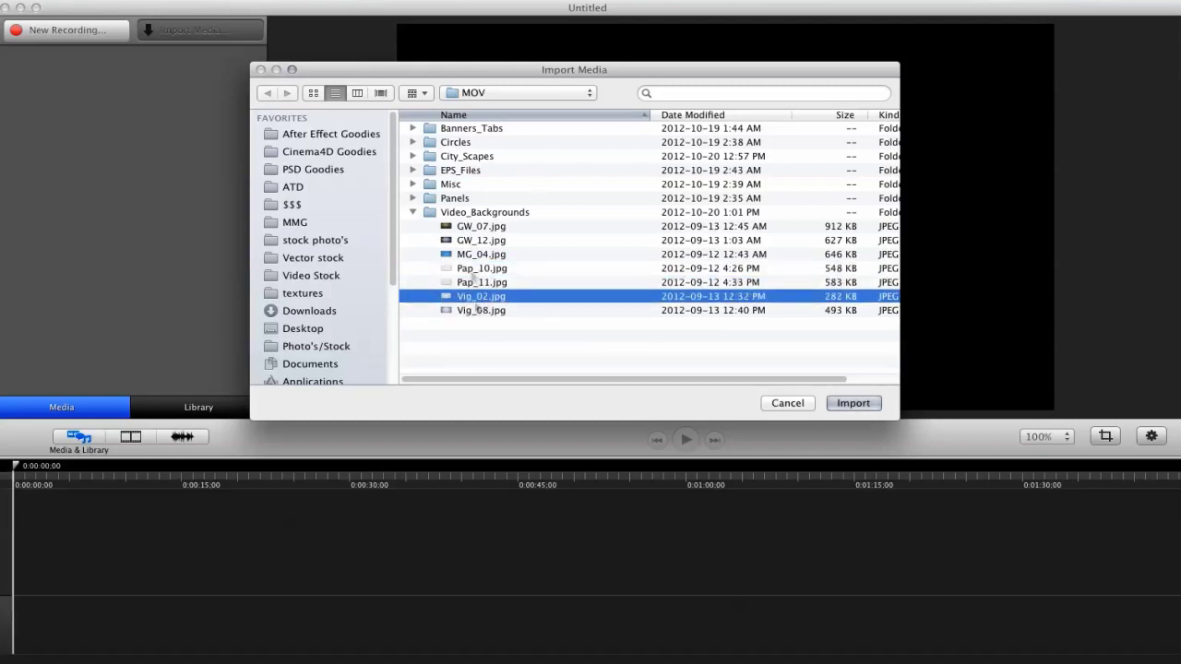
{"action": "left_click", "coordinate": [460, 241]}
{"action": "left_click", "coordinate": [462, 227]}
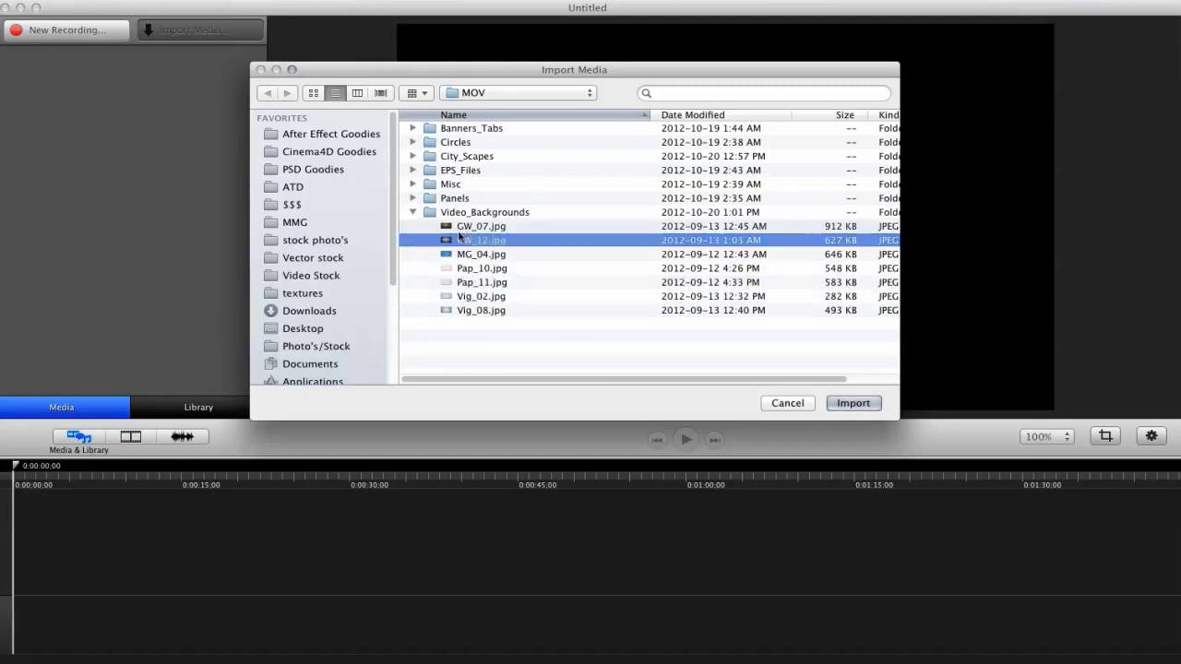
{"action": "left_click_drag", "start_coordinate": [458, 65], "coordinate": [475, 43]}
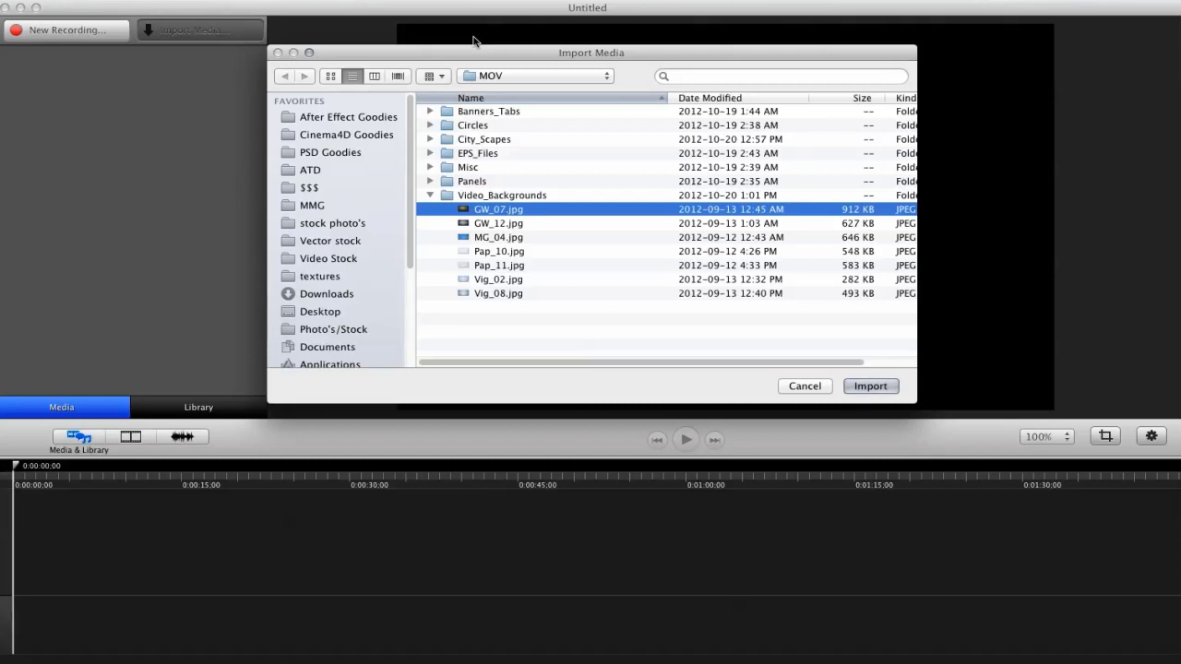
{"action": "left_click_drag", "start_coordinate": [479, 53], "coordinate": [494, 39]}
Import the background image Pap_11.jpg into the project media.
{"action": "left_click", "coordinate": [503, 252]}
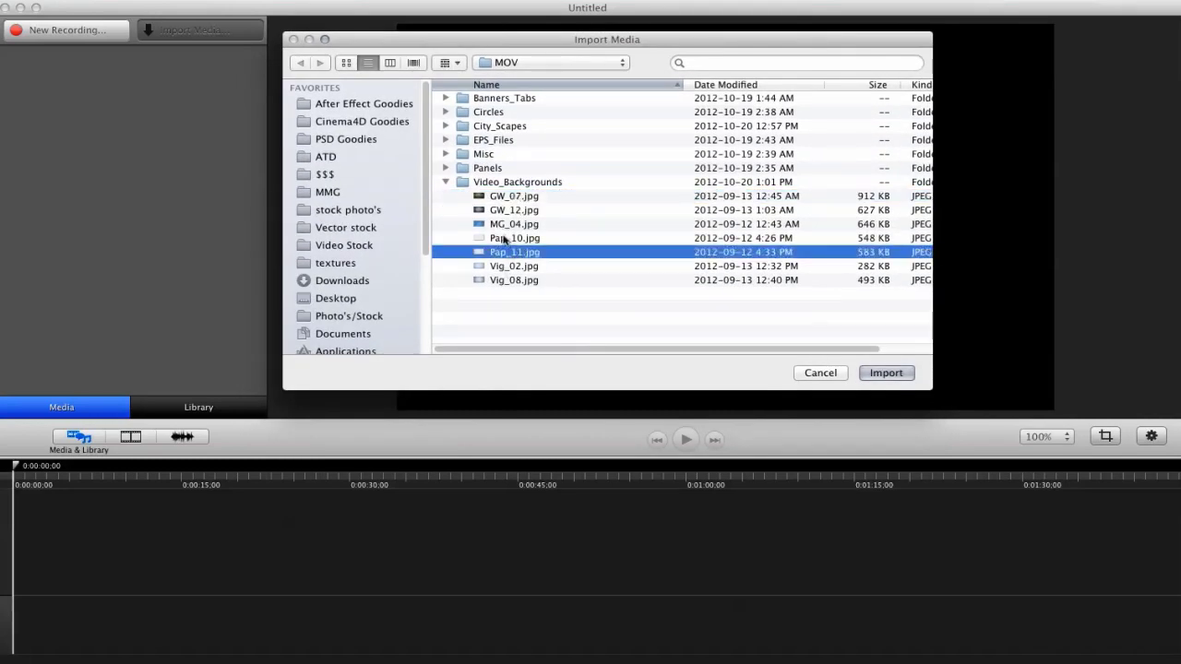
{"action": "left_click", "coordinate": [504, 240]}
{"action": "left_click", "coordinate": [501, 252]}
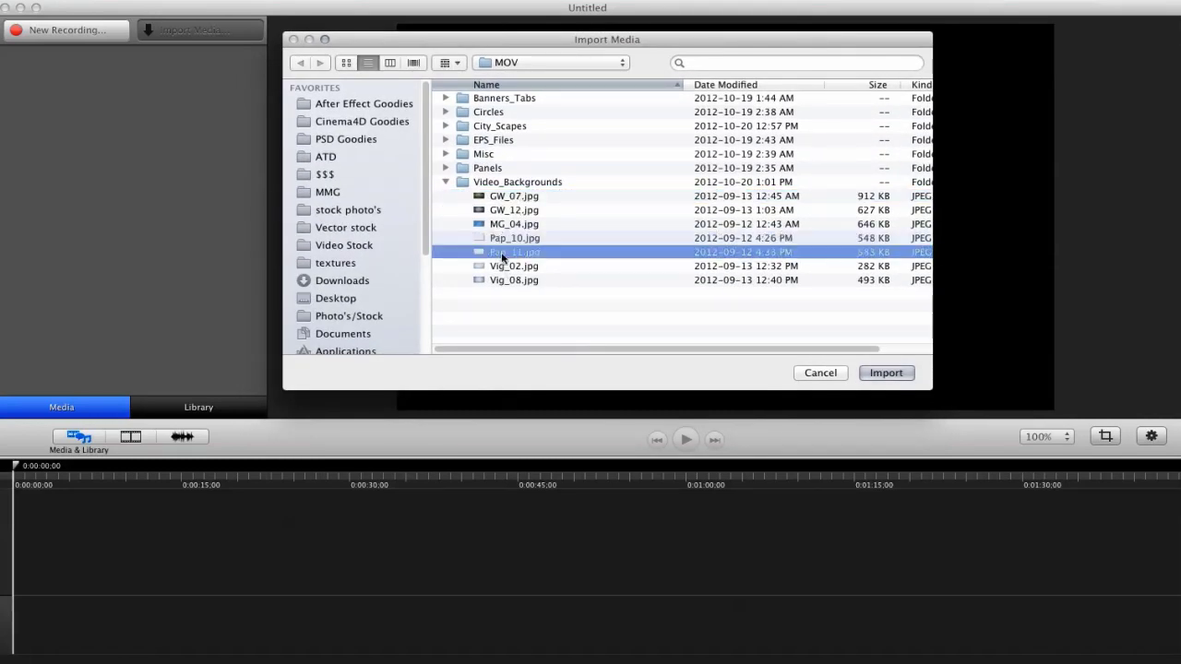
{"action": "left_click", "coordinate": [886, 374]}
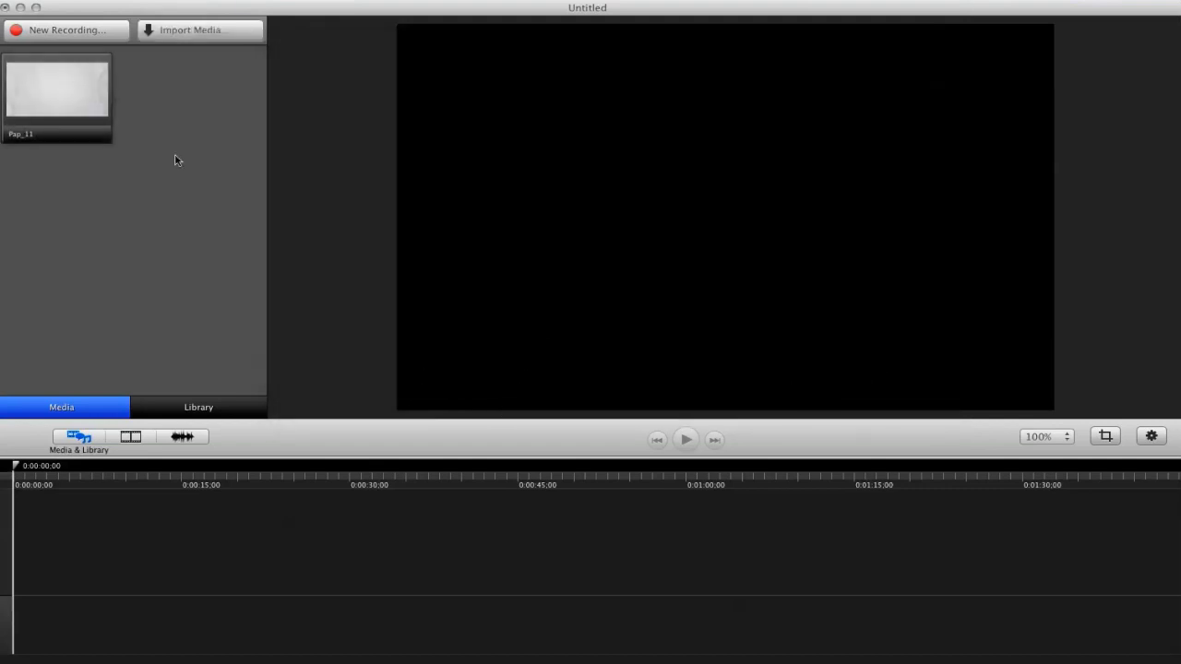
Place the Pap_11 background on the canvas.
{"action": "left_click_drag", "start_coordinate": [56, 98], "coordinate": [153, 88]}
{"action": "left_click_drag", "start_coordinate": [643, 228], "coordinate": [717, 245]}
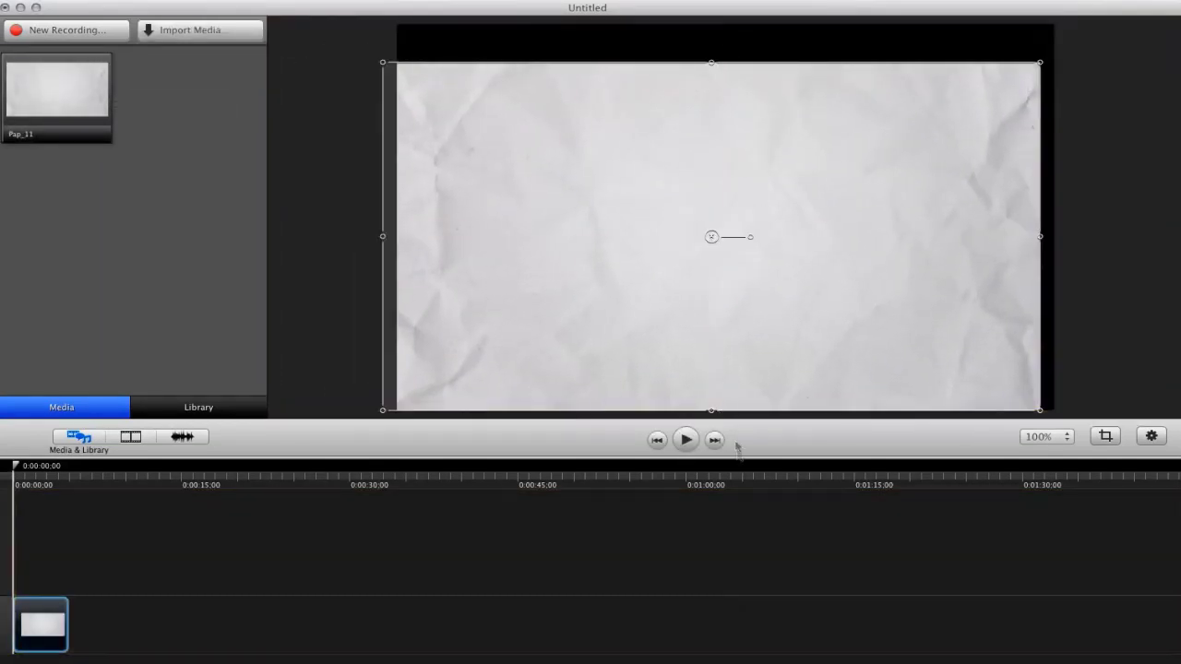
Enlarge the canvas area and set the canvas dimensions to the YouTube HD/720p (1280x720) preset.
{"action": "left_click_drag", "start_coordinate": [739, 451], "coordinate": [741, 517]}
{"action": "left_click", "coordinate": [97, 0]}
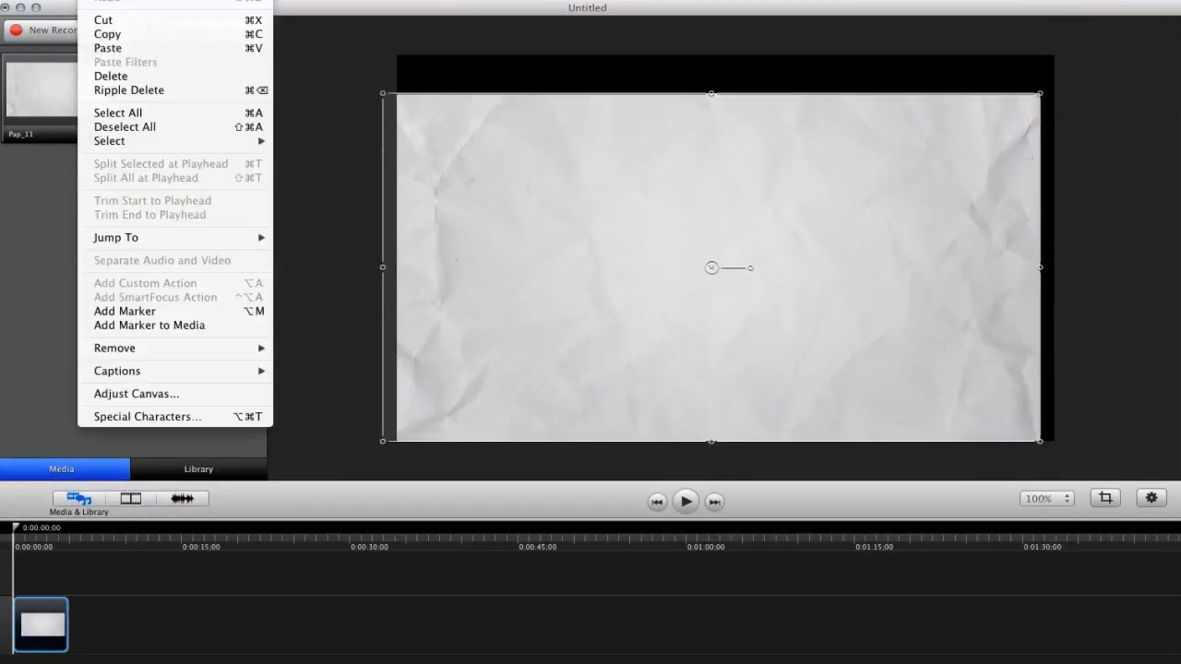
{"action": "left_click", "coordinate": [129, 394]}
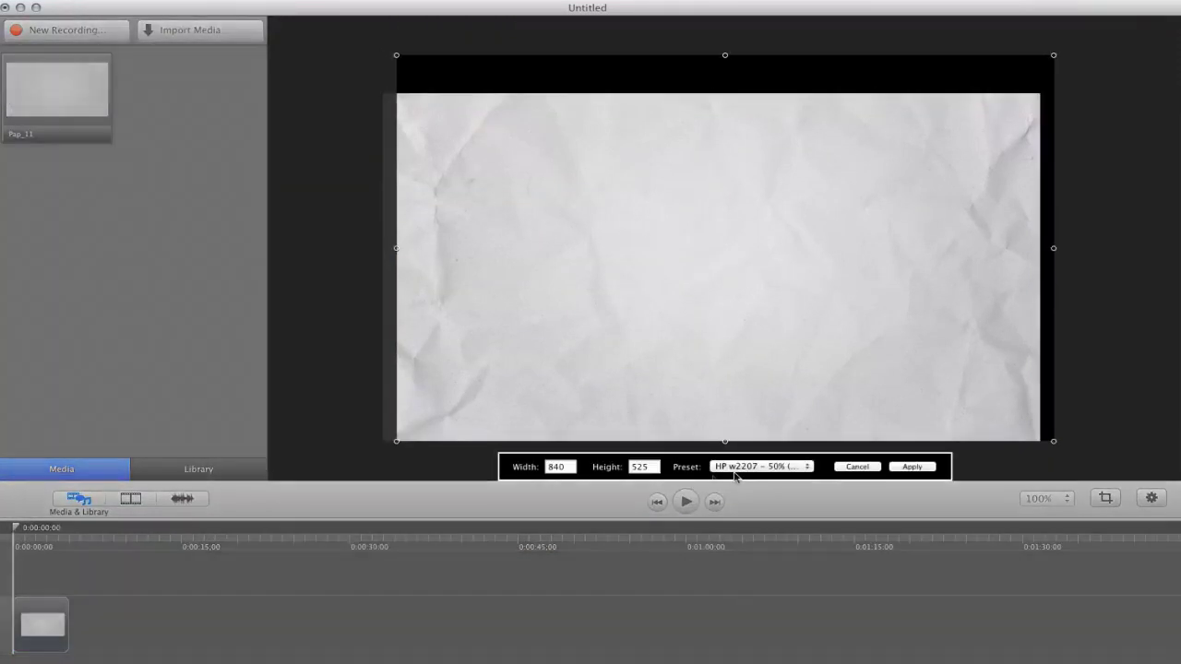
{"action": "left_click", "coordinate": [806, 468]}
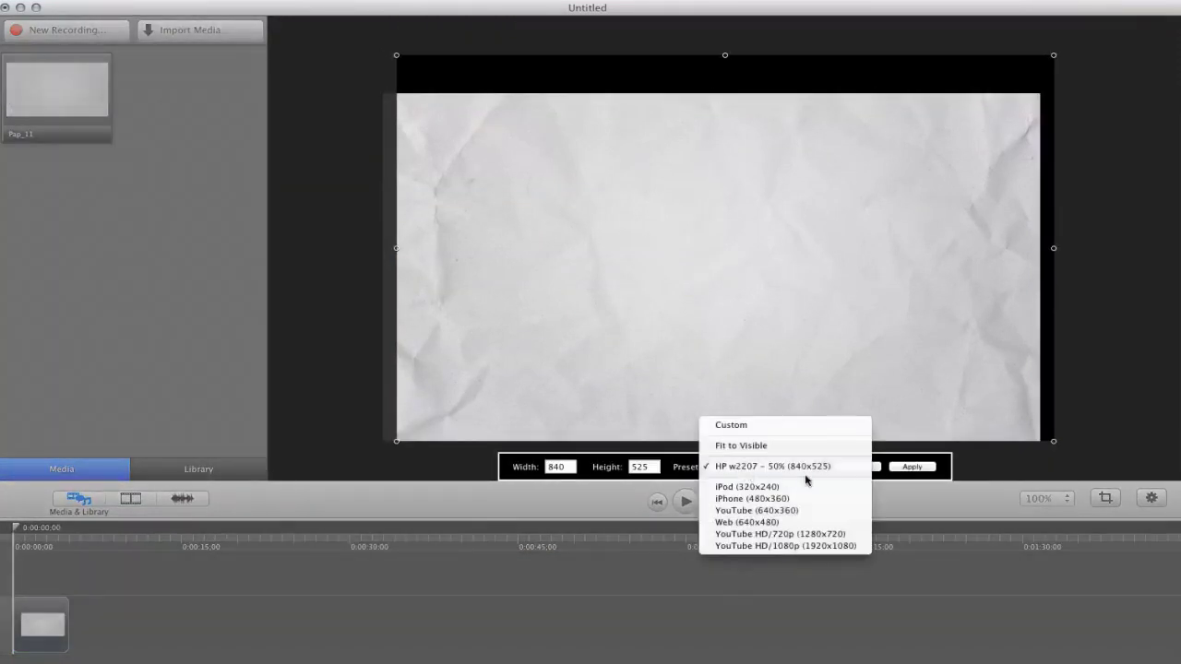
{"action": "left_click", "coordinate": [776, 533]}
{"action": "left_click", "coordinate": [912, 467]}
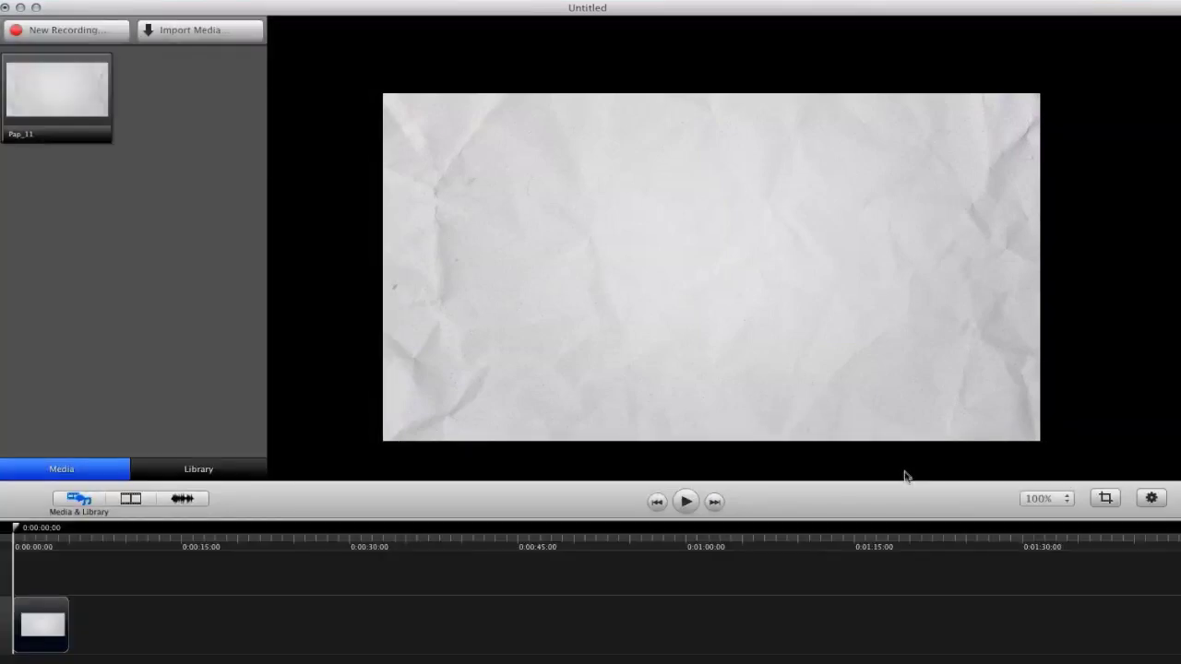
Replace the off-centre background clip with a fresh Pap_11 filling the whole canvas, using a 75% canvas zoom.
{"action": "left_click", "coordinate": [534, 386]}
{"action": "key", "text": "Delete"}
{"action": "left_click", "coordinate": [1063, 500]}
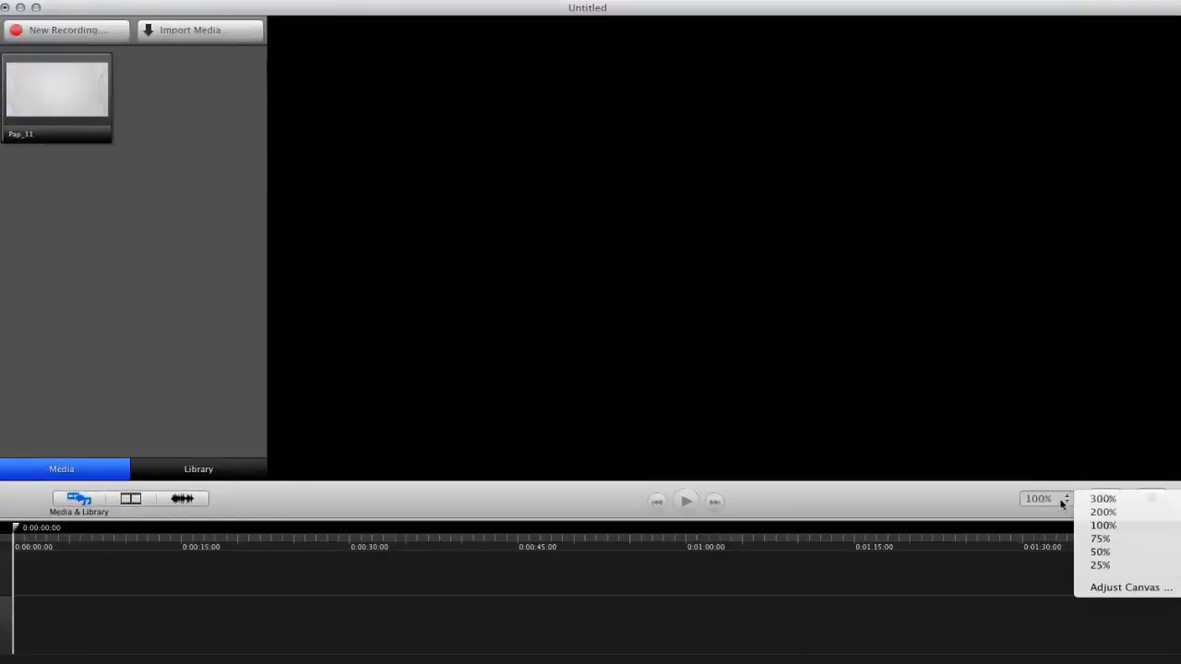
{"action": "left_click", "coordinate": [1101, 539]}
{"action": "left_click_drag", "start_coordinate": [38, 74], "coordinate": [726, 252]}
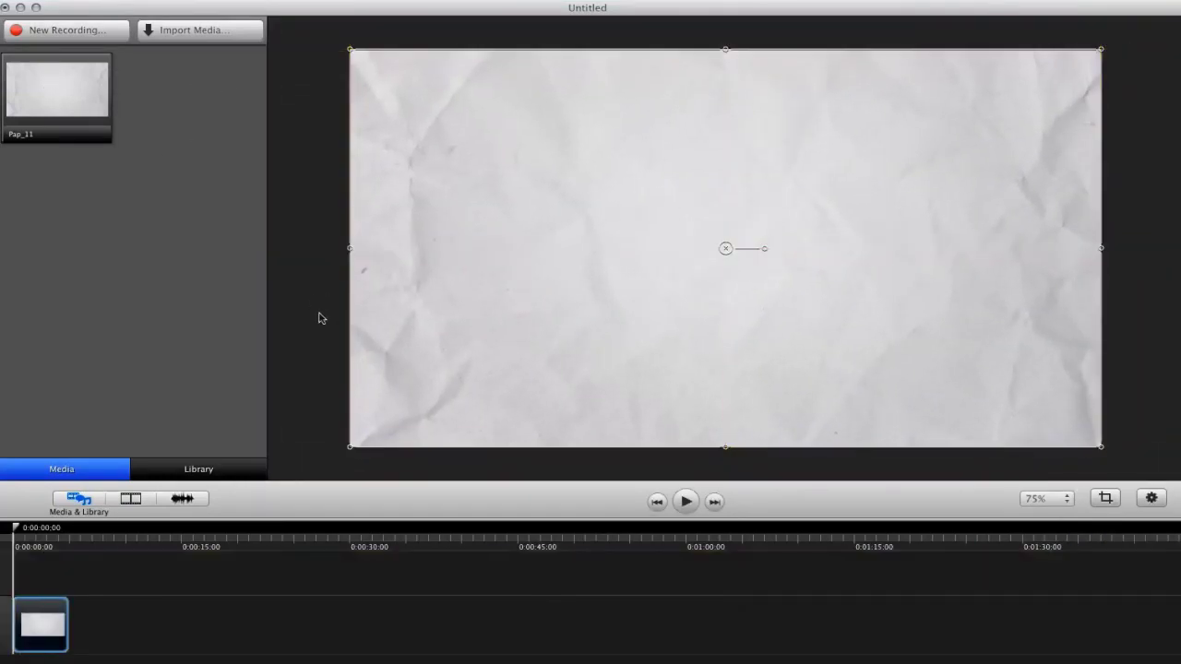
{"action": "left_click", "coordinate": [319, 319]}
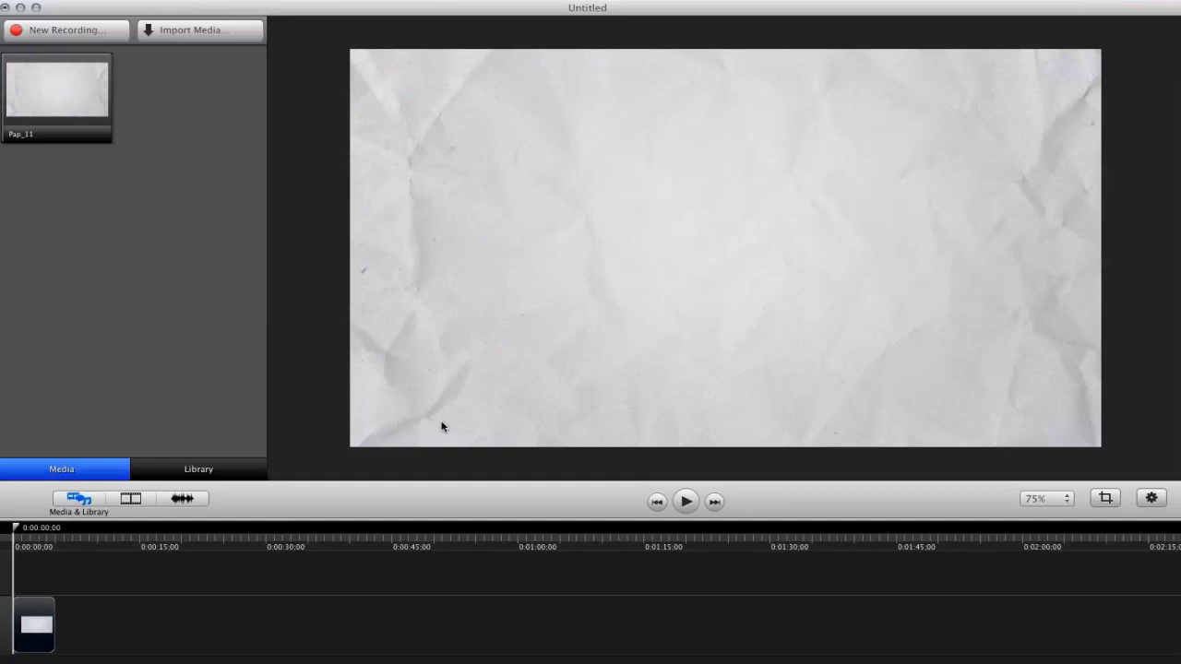
Import City_SkyLine_Loop.mov from the City_Scapes folder into the project media.
{"action": "left_click", "coordinate": [231, 28]}
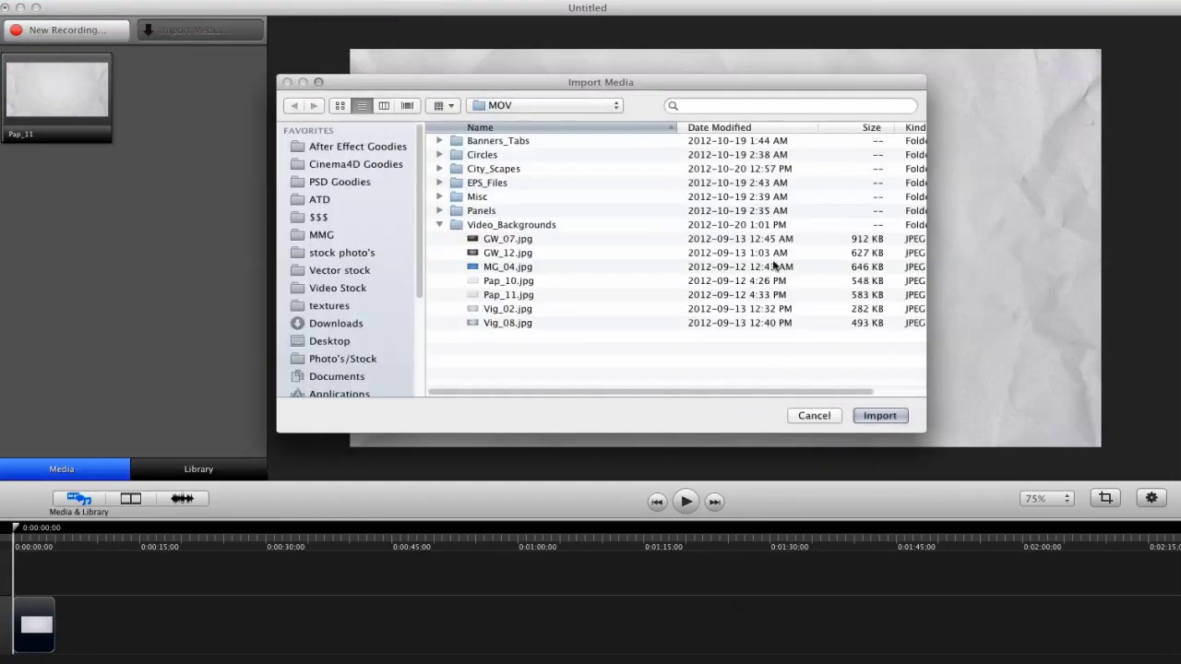
{"action": "left_click", "coordinate": [423, 216]}
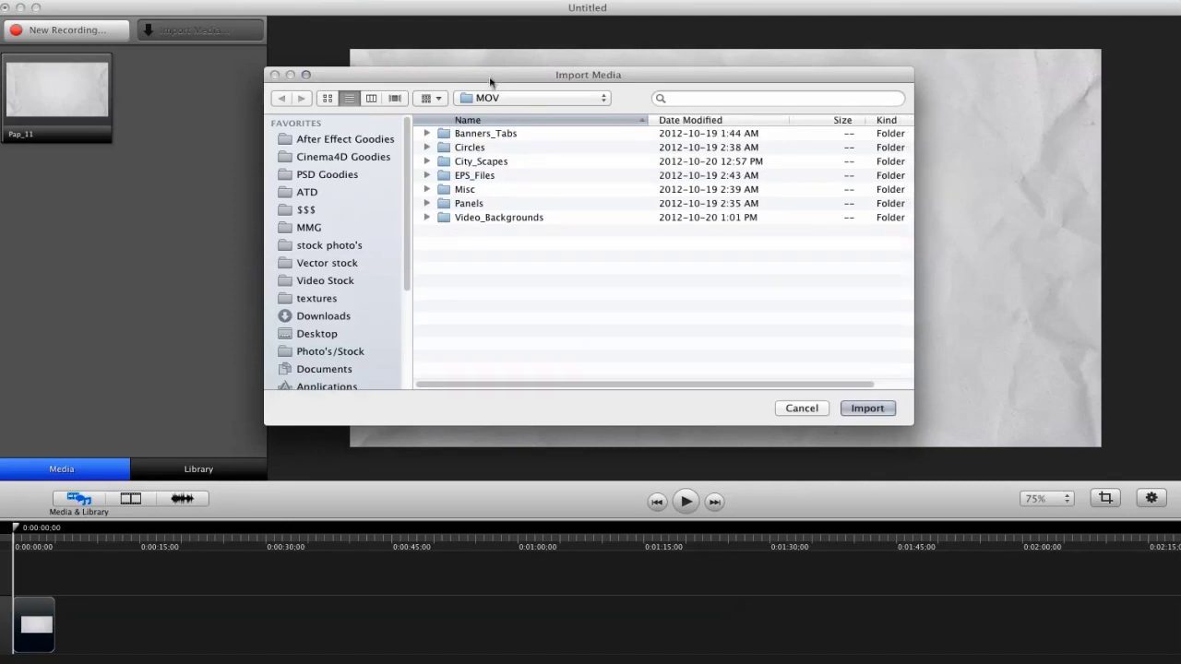
{"action": "left_click_drag", "start_coordinate": [491, 81], "coordinate": [489, 90]}
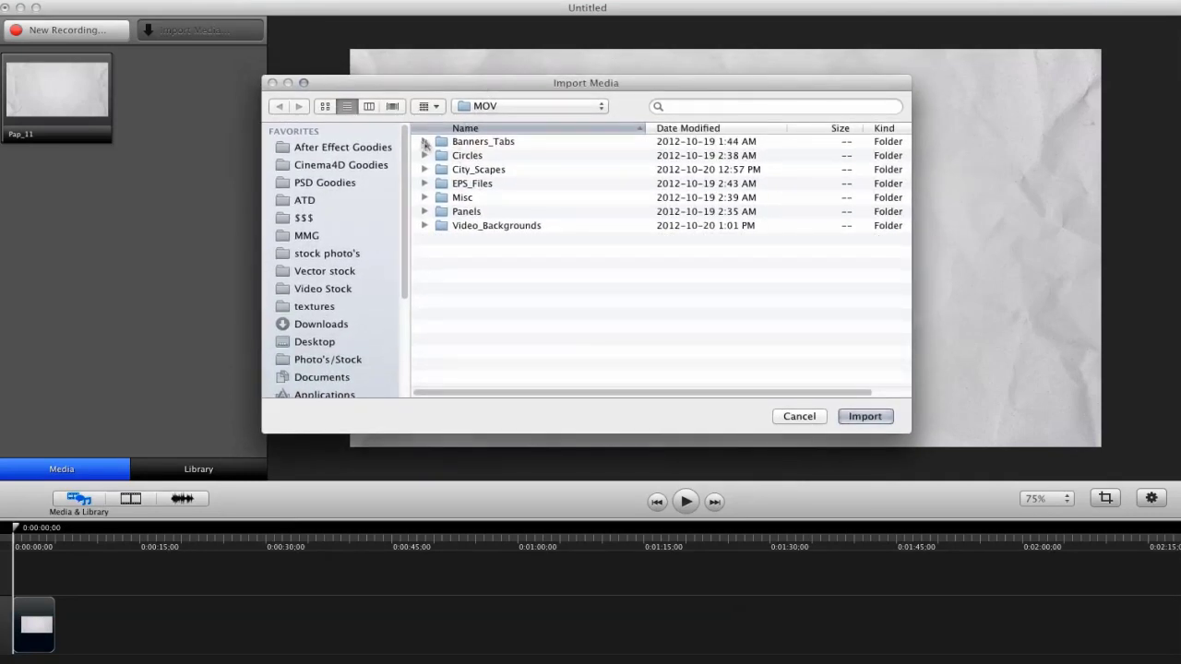
{"action": "left_click", "coordinate": [487, 143]}
{"action": "left_click", "coordinate": [426, 142]}
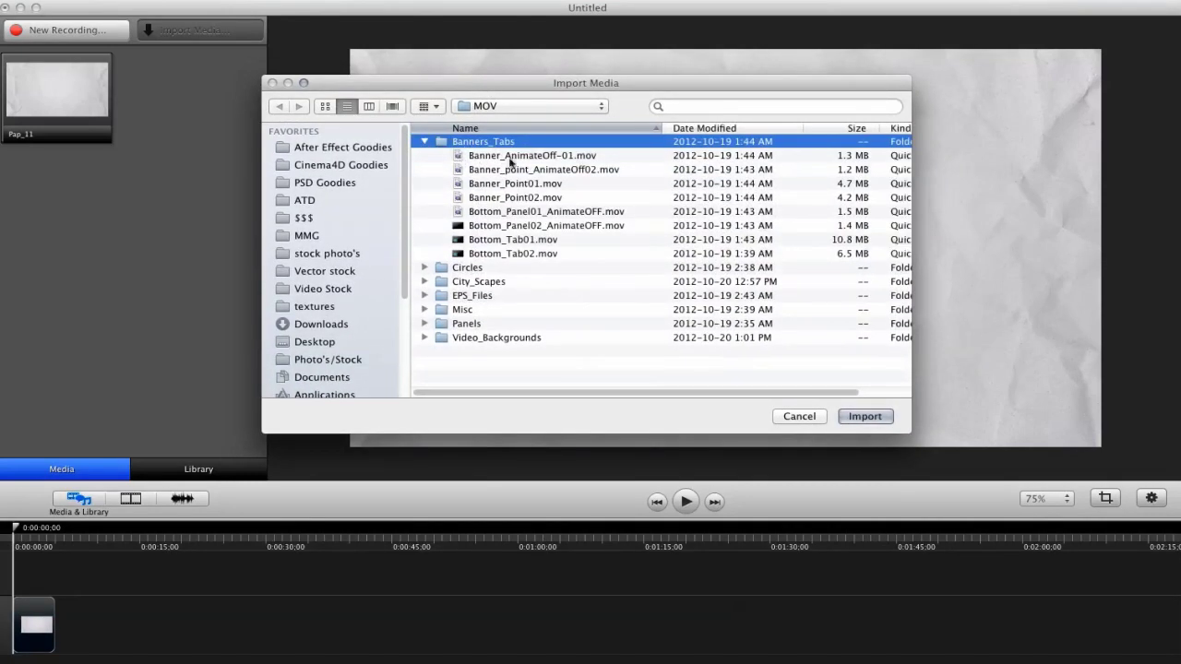
{"action": "left_click", "coordinate": [425, 142]}
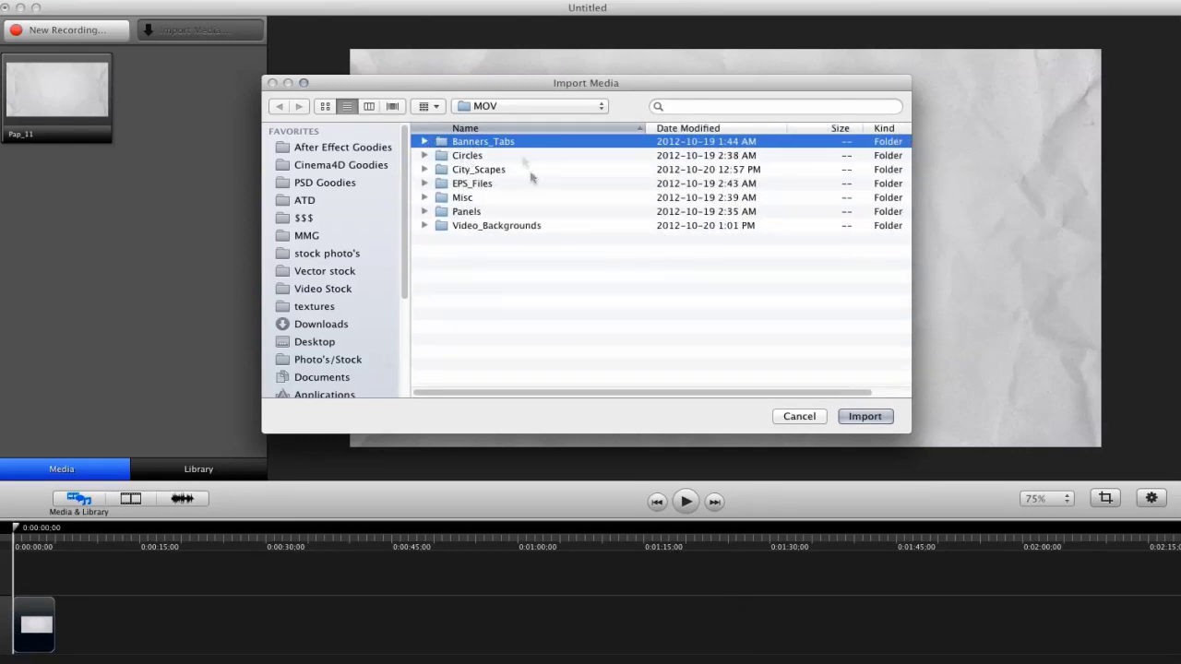
{"action": "left_click", "coordinate": [425, 170]}
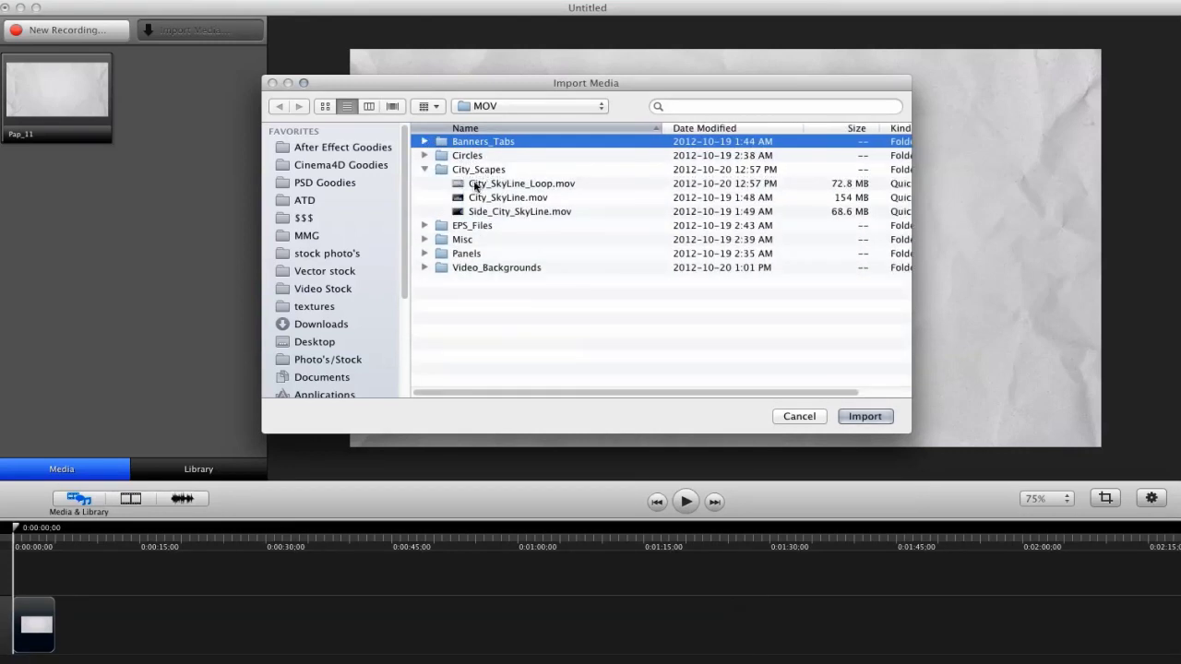
{"action": "double_click", "coordinate": [490, 185]}
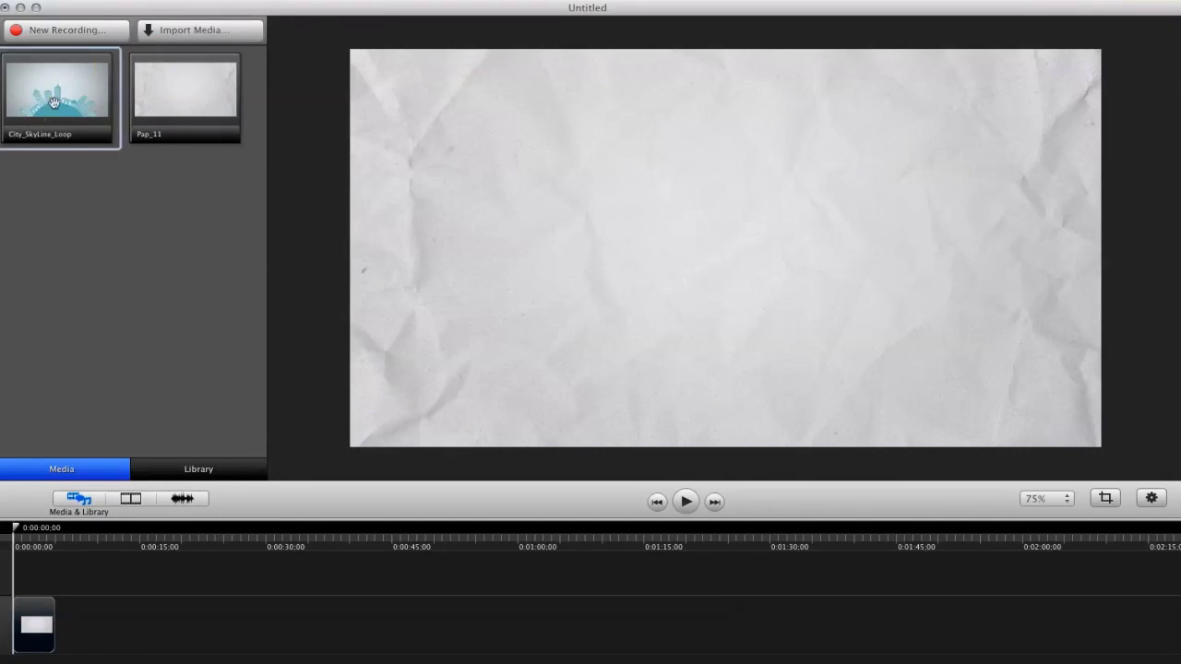
Preview City_SkyLine_Loop on the canvas up to 0:00:08;02 and remove it from both the timeline and the project media.
{"action": "left_click_drag", "start_coordinate": [58, 90], "coordinate": [718, 251]}
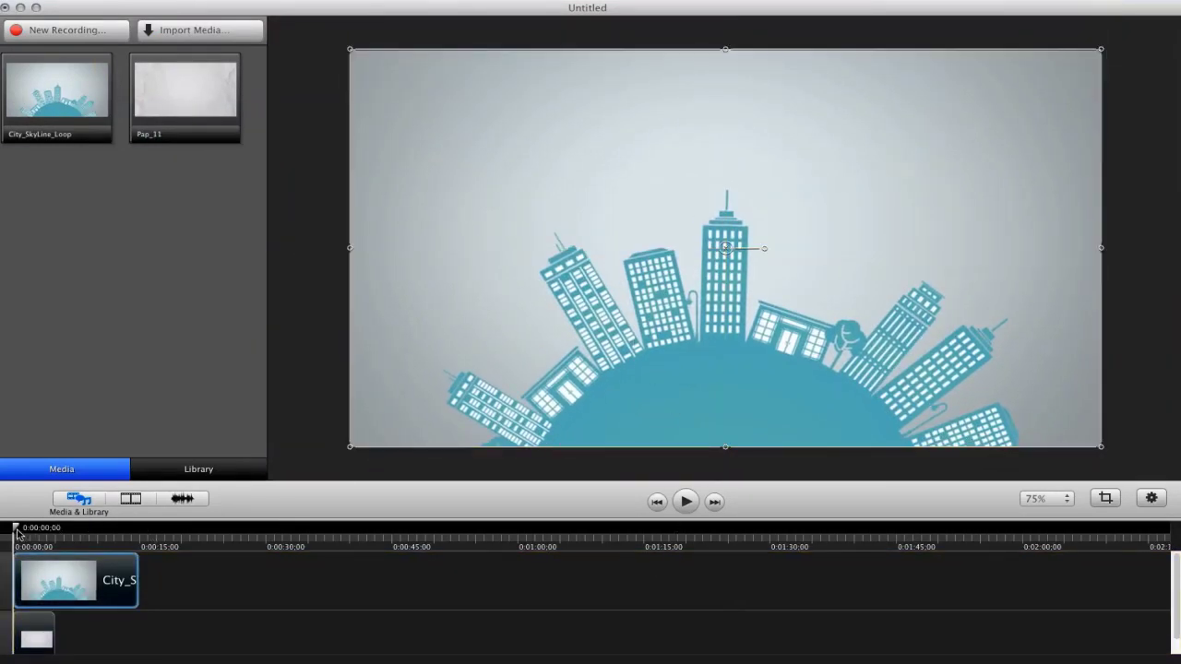
{"action": "left_click_drag", "start_coordinate": [16, 533], "coordinate": [81, 552]}
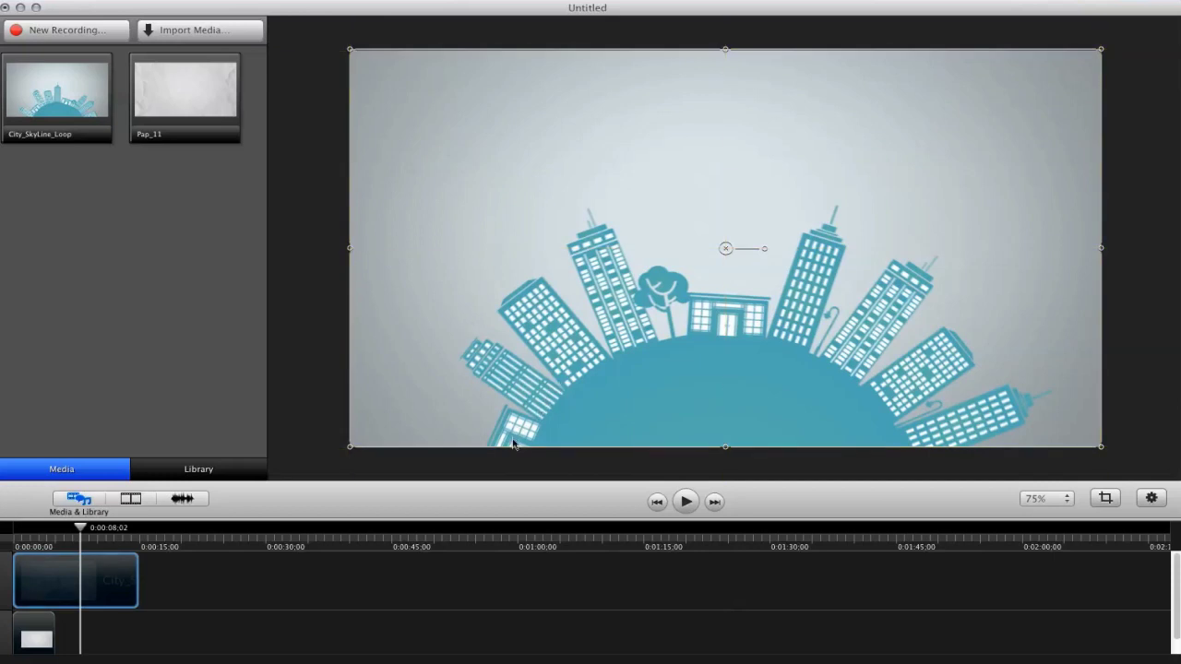
{"action": "key", "text": "Delete"}
{"action": "left_click_drag", "start_coordinate": [85, 110], "coordinate": [138, 157]}
Examine the banner, tab, circle, symbol and Facebook graphics in the EPS_Files folder of the media to import.
{"action": "left_click", "coordinate": [200, 30]}
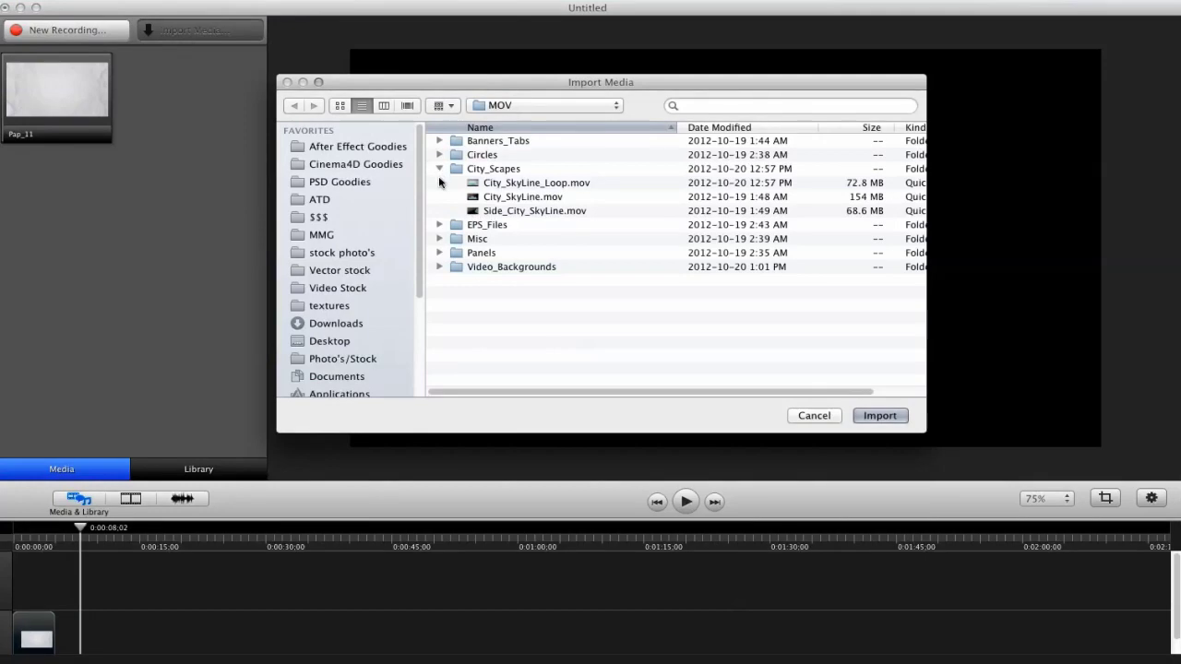
{"action": "left_click", "coordinate": [439, 169]}
{"action": "left_click", "coordinate": [439, 182]}
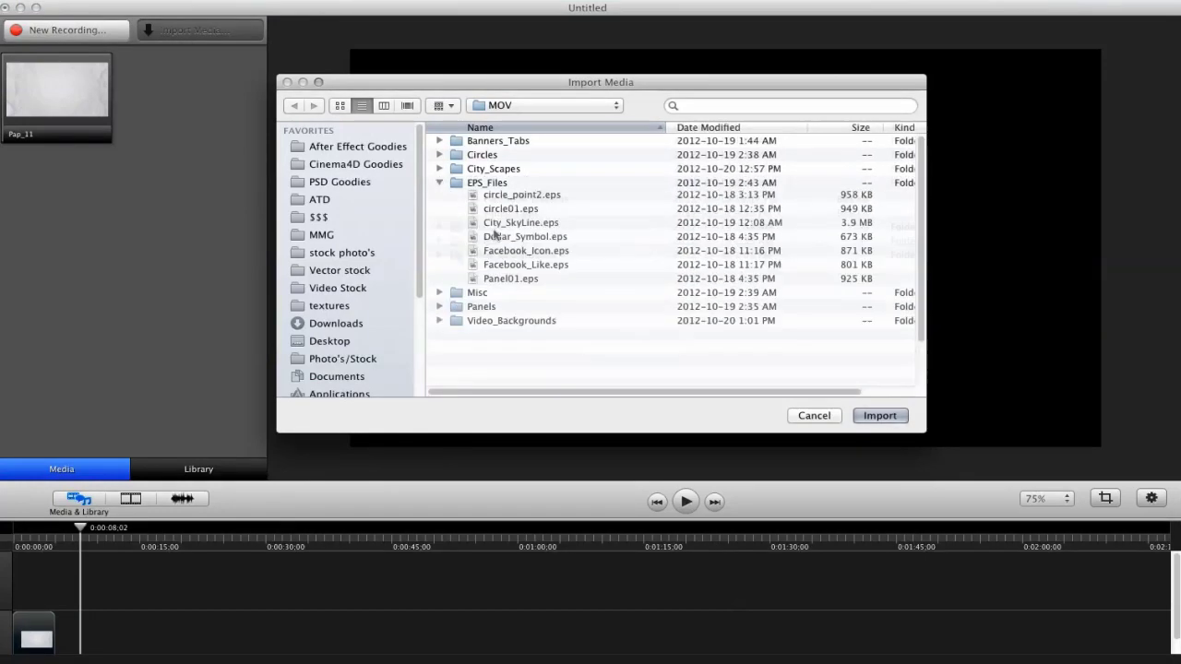
{"action": "left_click", "coordinate": [495, 227]}
{"action": "left_click", "coordinate": [530, 214]}
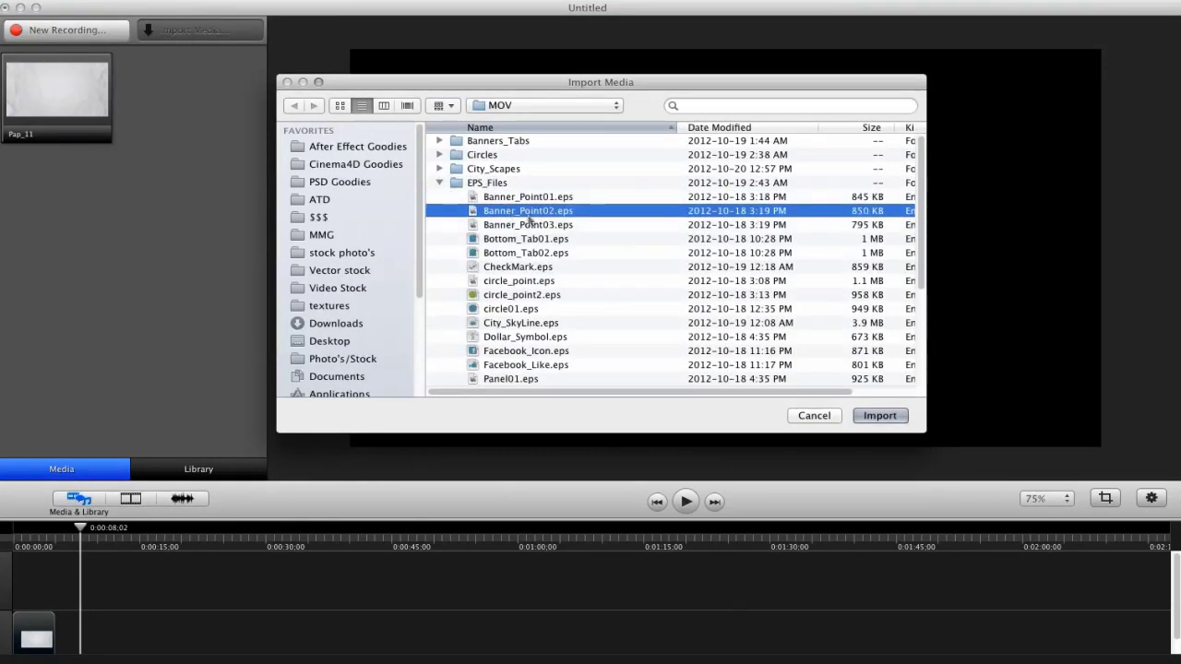
{"action": "left_click", "coordinate": [503, 255]}
{"action": "left_click", "coordinate": [507, 295]}
{"action": "left_click", "coordinate": [489, 340]}
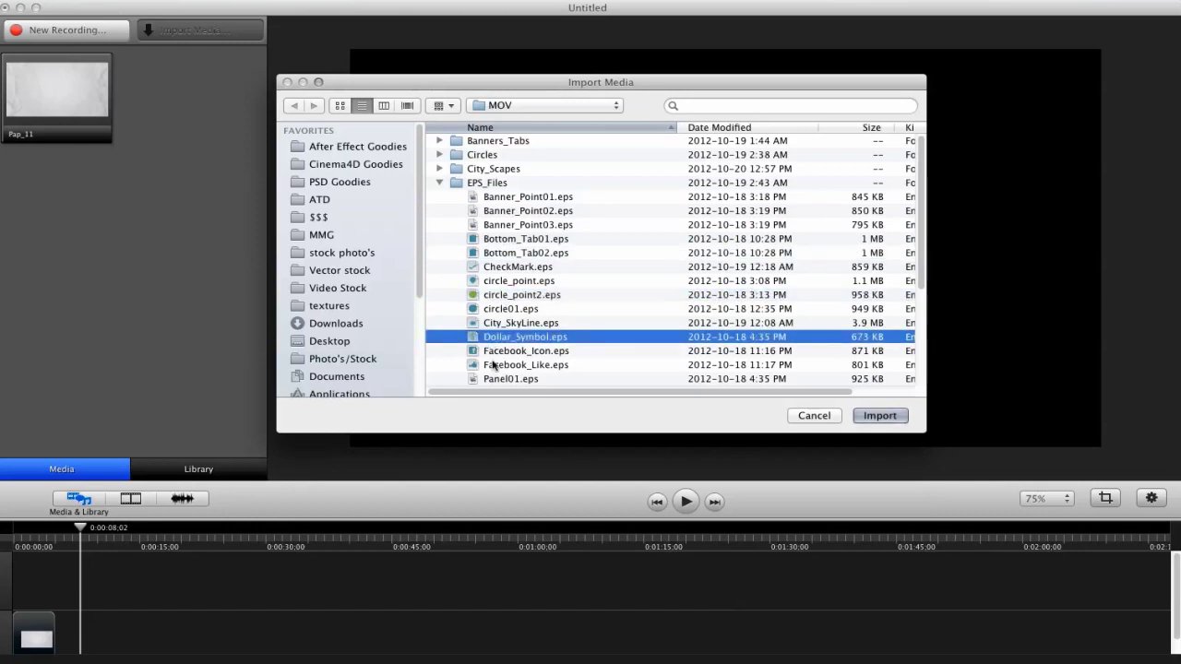
{"action": "left_click", "coordinate": [493, 367]}
{"action": "left_click", "coordinate": [495, 354]}
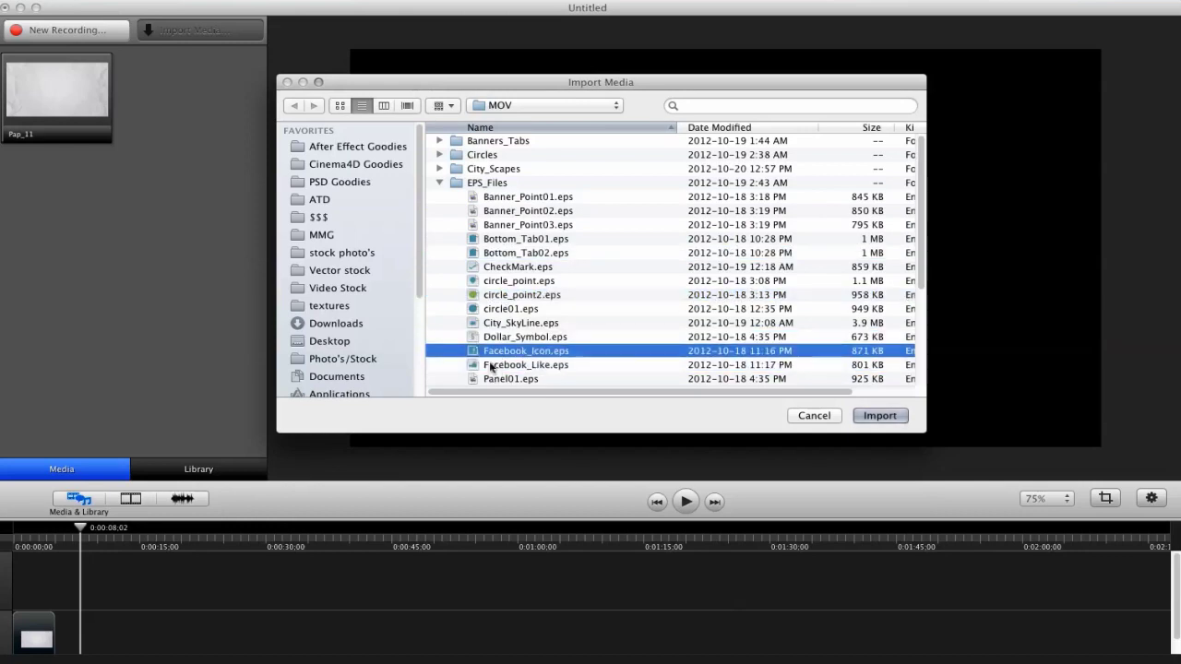
{"action": "left_click", "coordinate": [440, 183]}
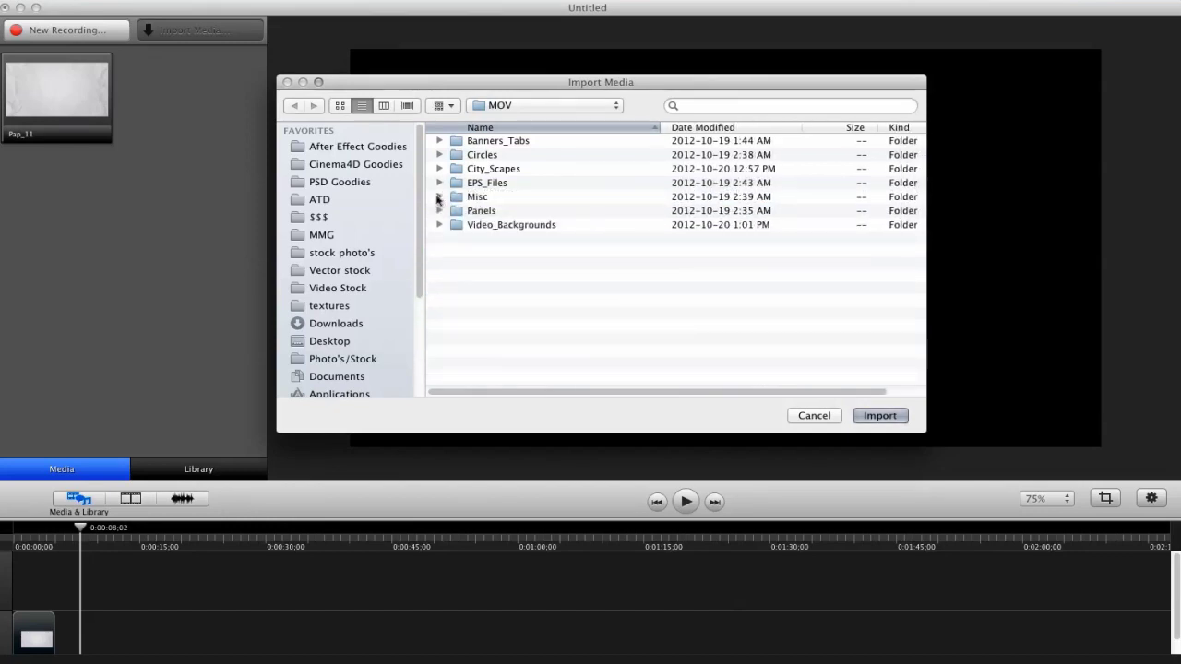
Examine the animations in the Misc and Panels folders, and close the media import without importing anything.
{"action": "left_click", "coordinate": [440, 198]}
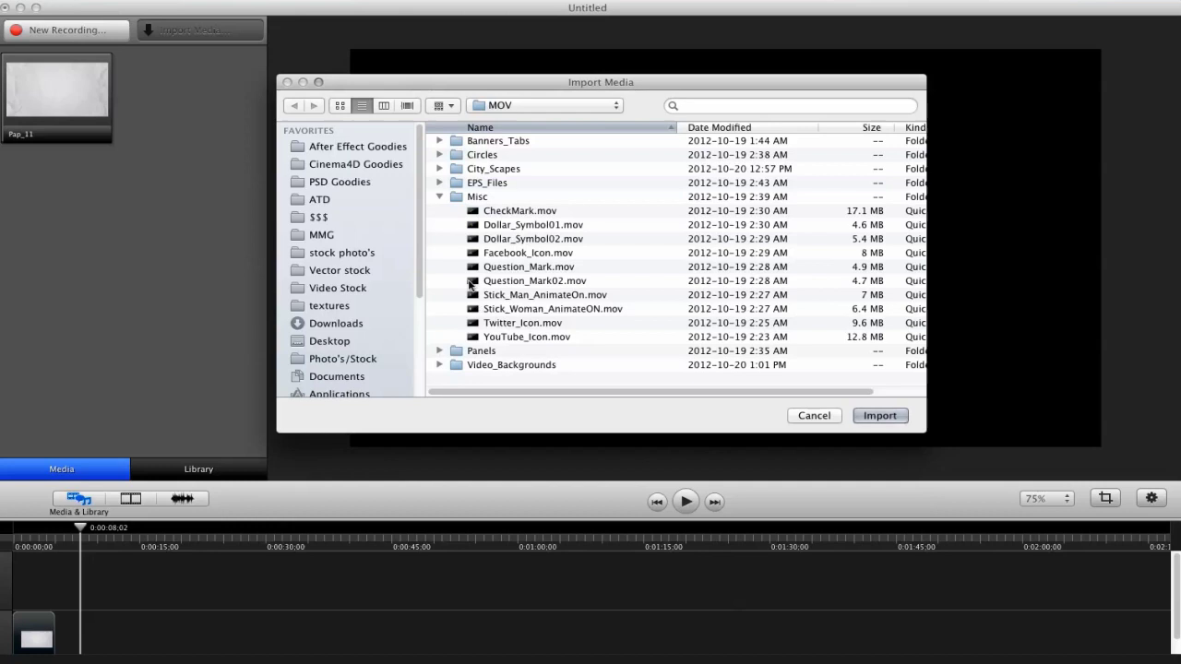
{"action": "left_click", "coordinate": [440, 197]}
{"action": "left_click", "coordinate": [439, 211]}
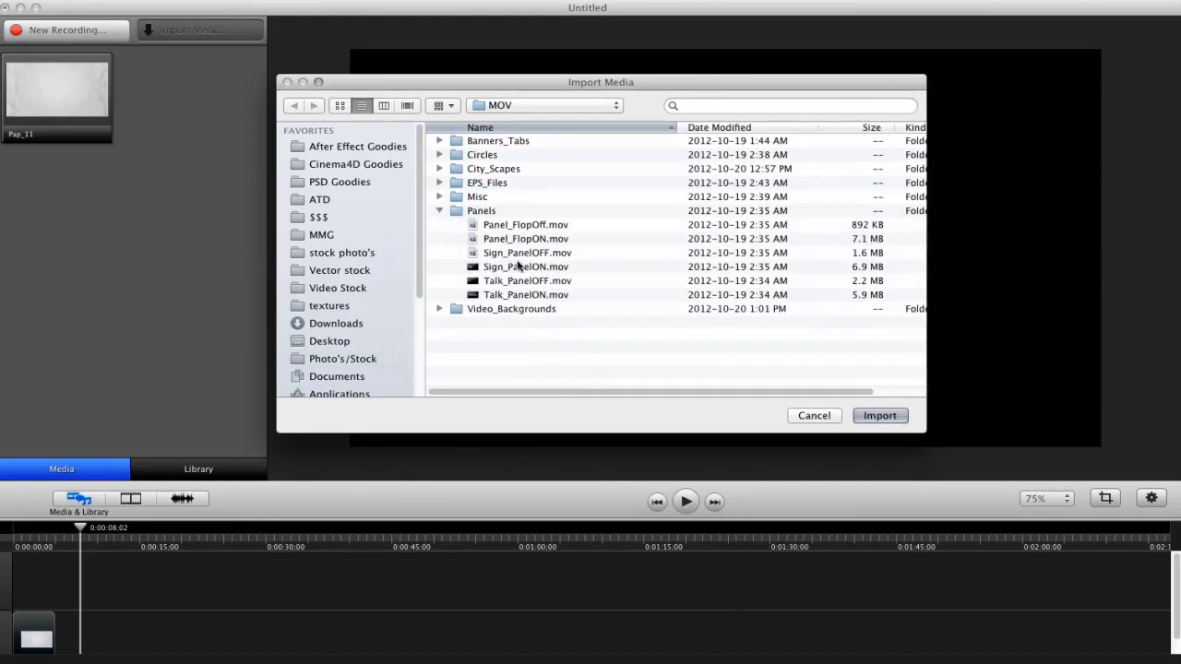
{"action": "left_click", "coordinate": [501, 268]}
{"action": "left_click", "coordinate": [440, 210]}
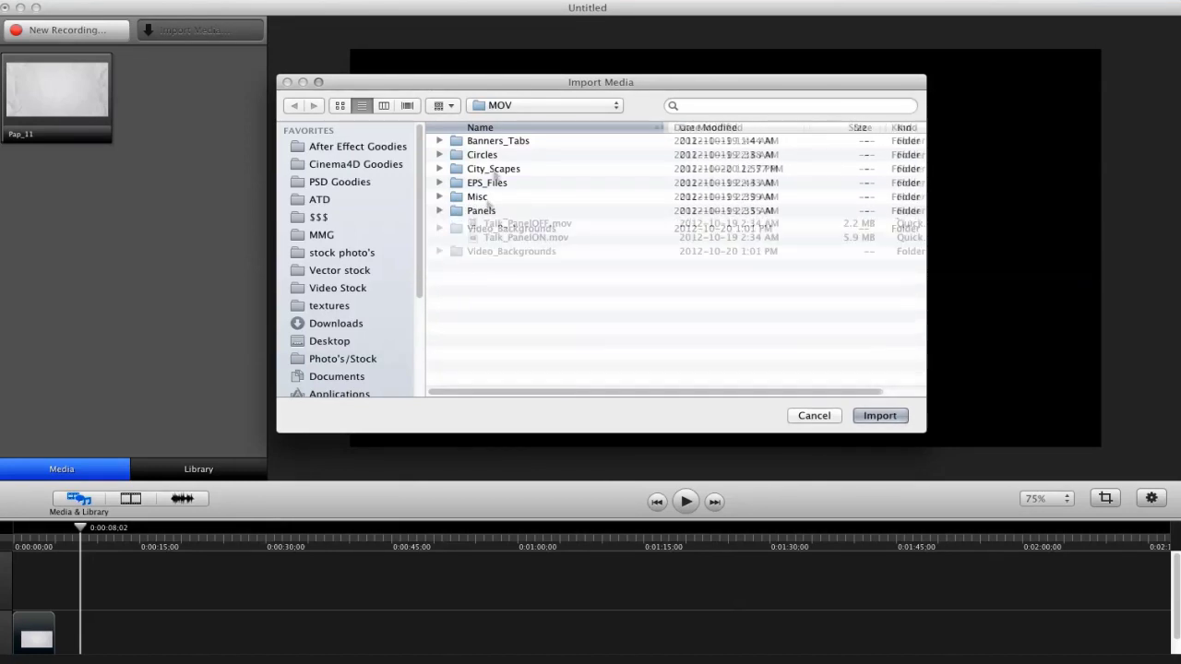
{"action": "left_click_drag", "start_coordinate": [412, 84], "coordinate": [446, 78]}
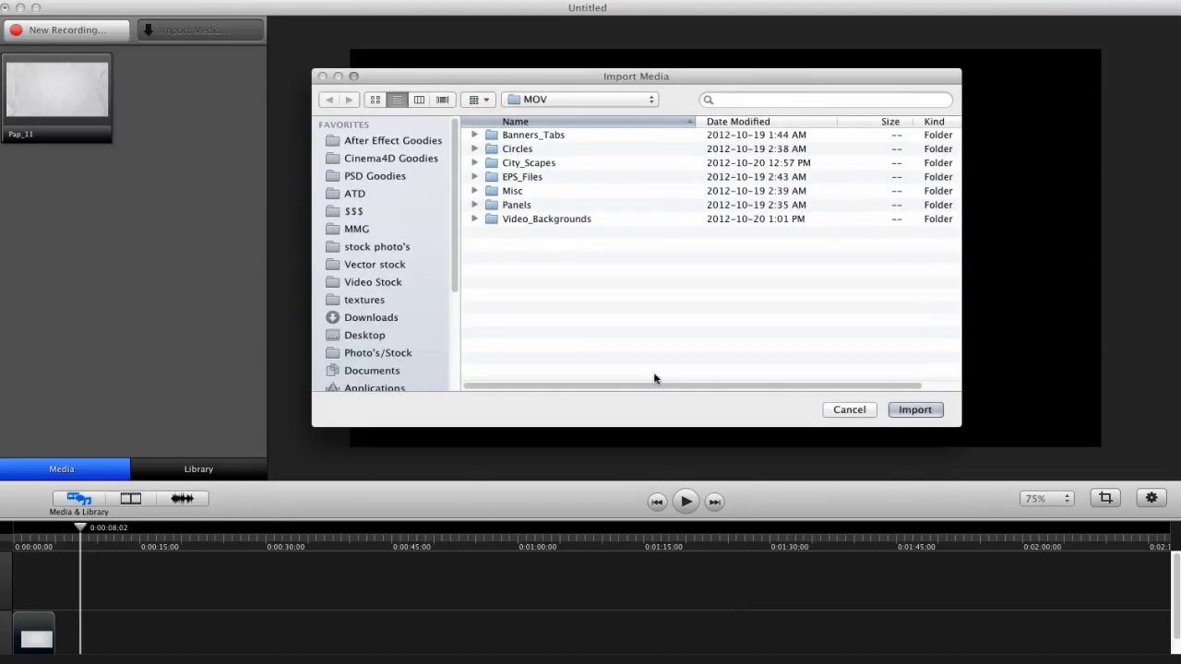
{"action": "left_click", "coordinate": [850, 409]}
Switch to Photoshop to examine the storyboard grid of blank yellow panels, and return to the Camtasia project.
{"action": "key", "text": "super+Tab"}
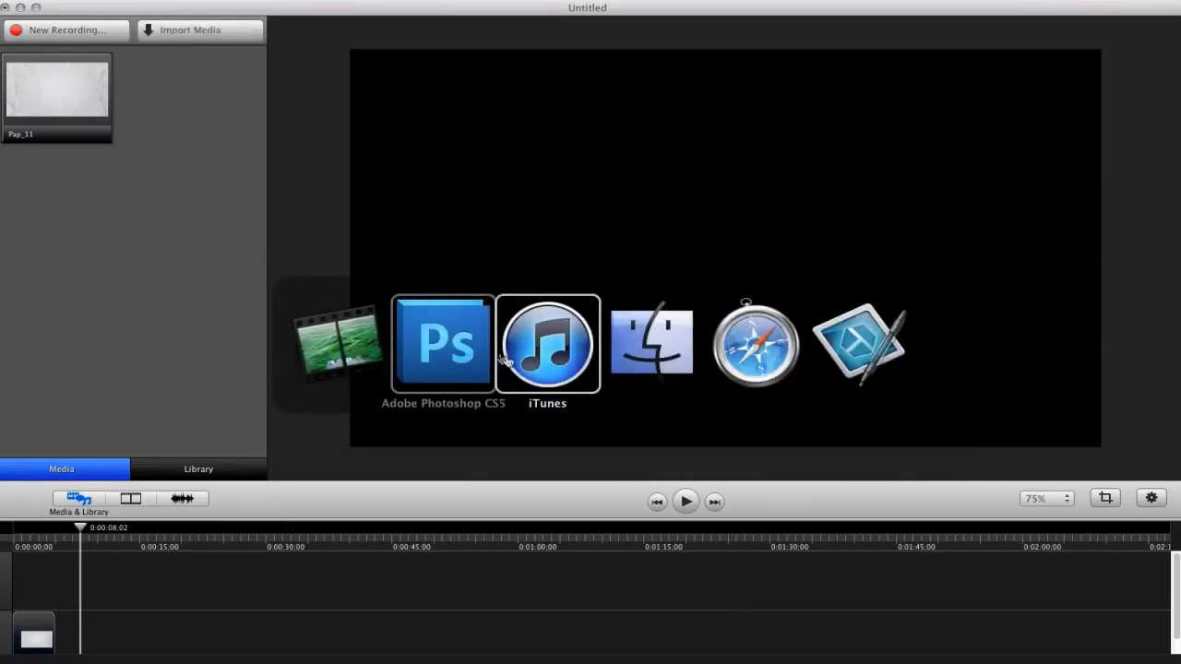
{"action": "left_click", "coordinate": [443, 367]}
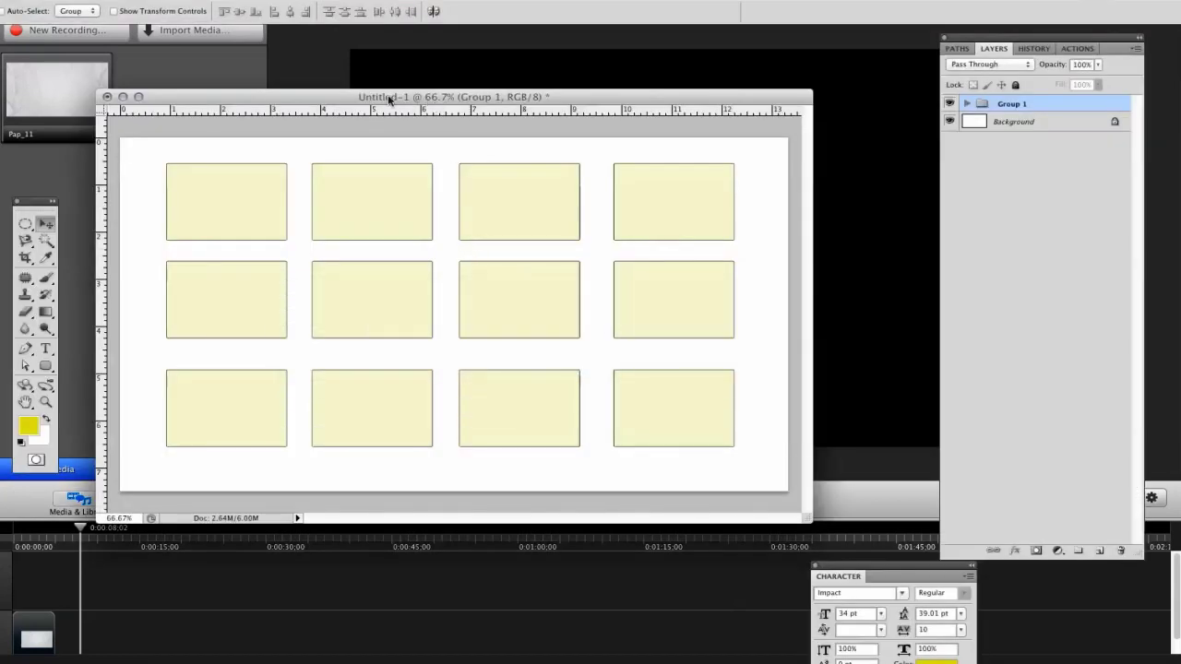
{"action": "left_click_drag", "start_coordinate": [332, 95], "coordinate": [349, 91]}
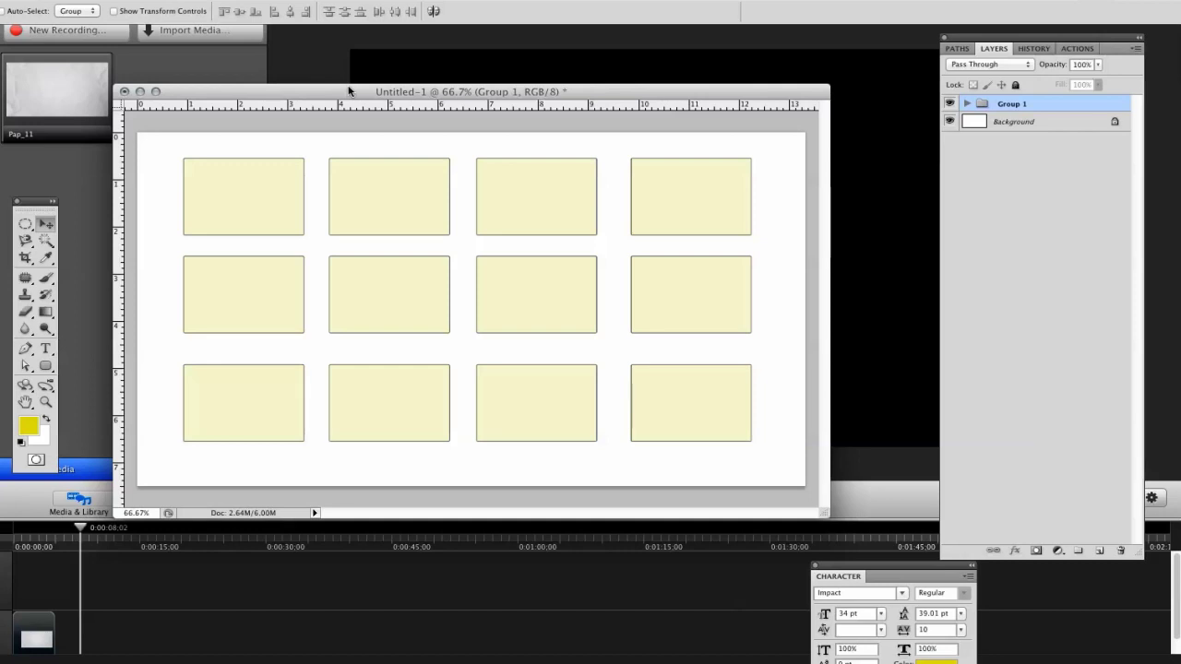
{"action": "left_click_drag", "start_coordinate": [259, 102], "coordinate": [239, 87]}
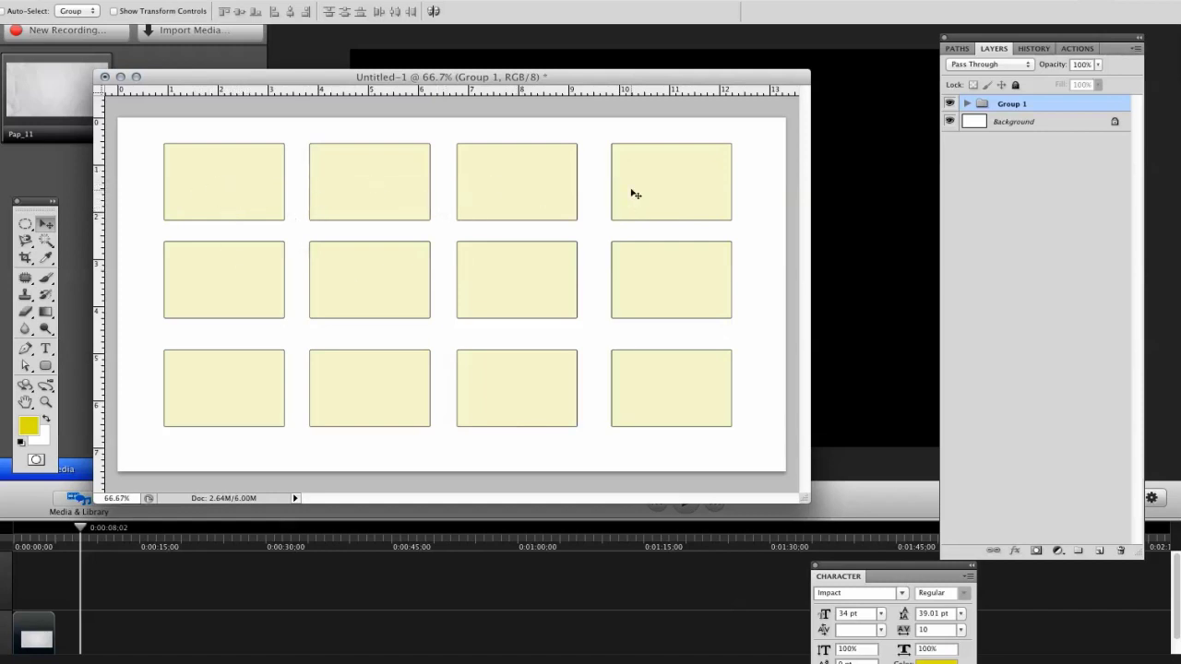
{"action": "left_click_drag", "start_coordinate": [274, 78], "coordinate": [239, 98]}
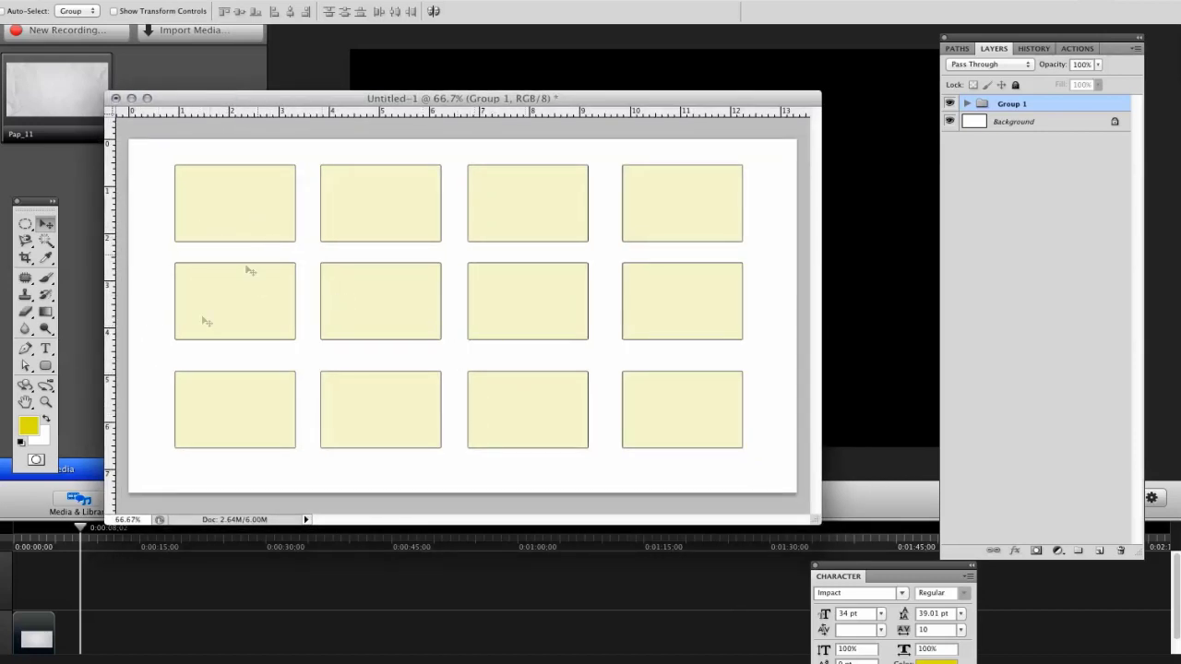
{"action": "left_click_drag", "start_coordinate": [293, 98], "coordinate": [290, 135]}
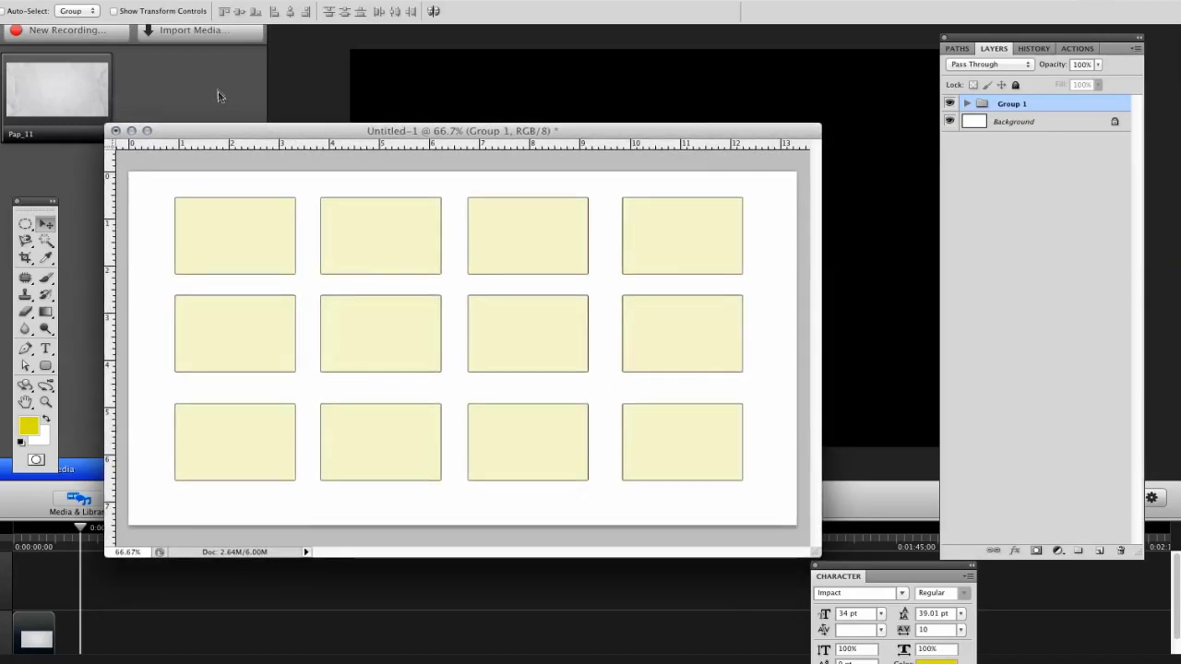
{"action": "key", "text": "super+w"}
{"action": "left_click", "coordinate": [548, 226]}
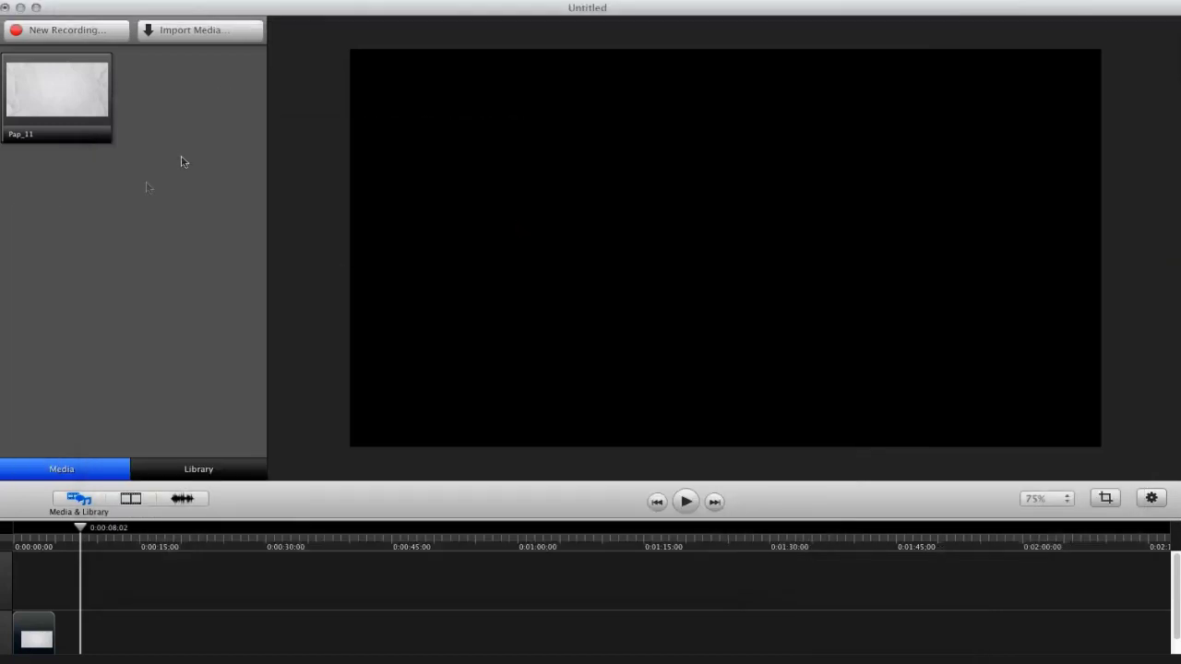
Extend the Pap_11 clip on the timeline to about 2:14 and move the playhead to 0:00:16;00.
{"action": "left_click", "coordinate": [37, 637]}
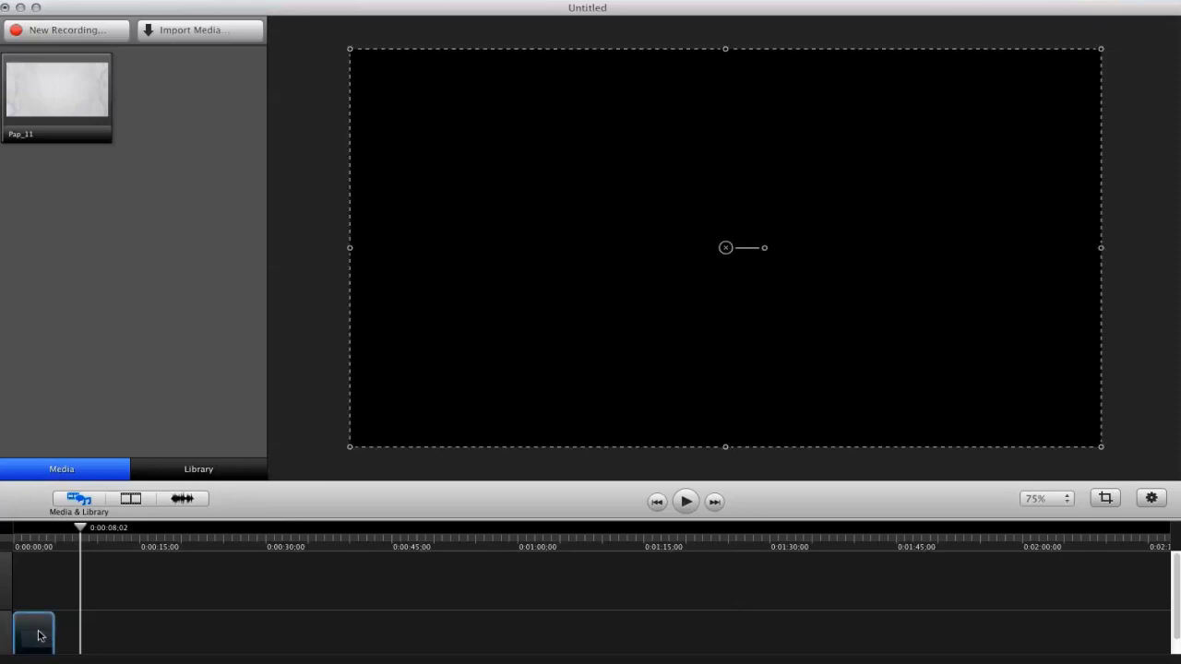
{"action": "scroll", "coordinate": [1108, 633], "scroll_direction": "down", "scroll_amount": 2}
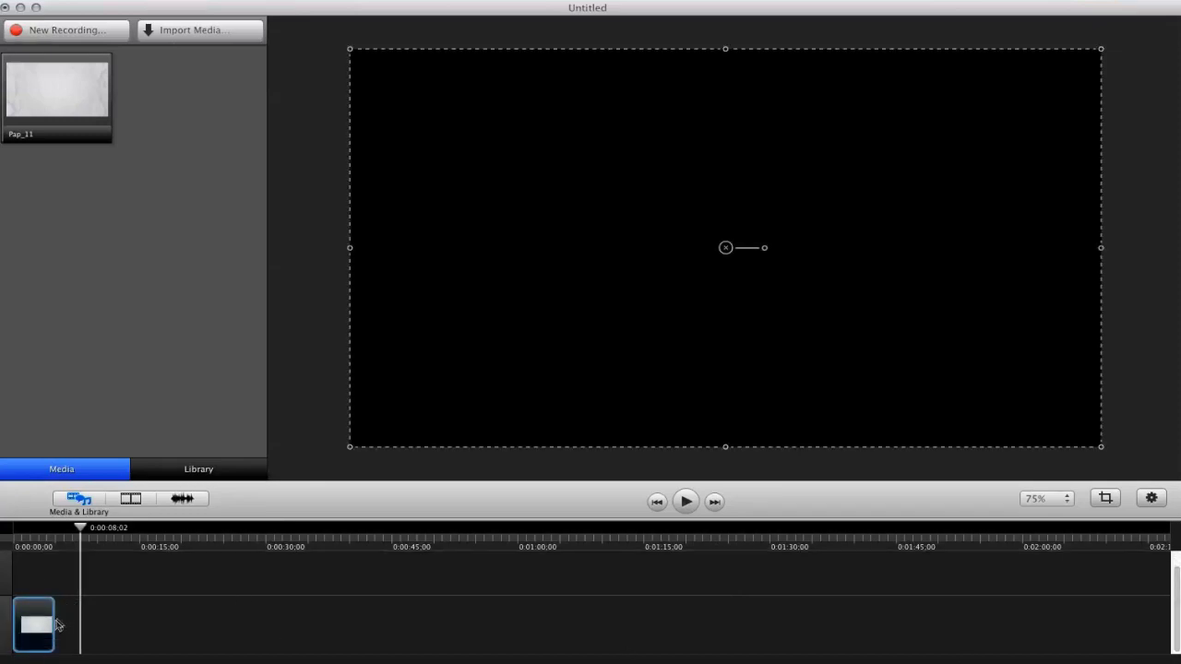
{"action": "left_click", "coordinate": [65, 631]}
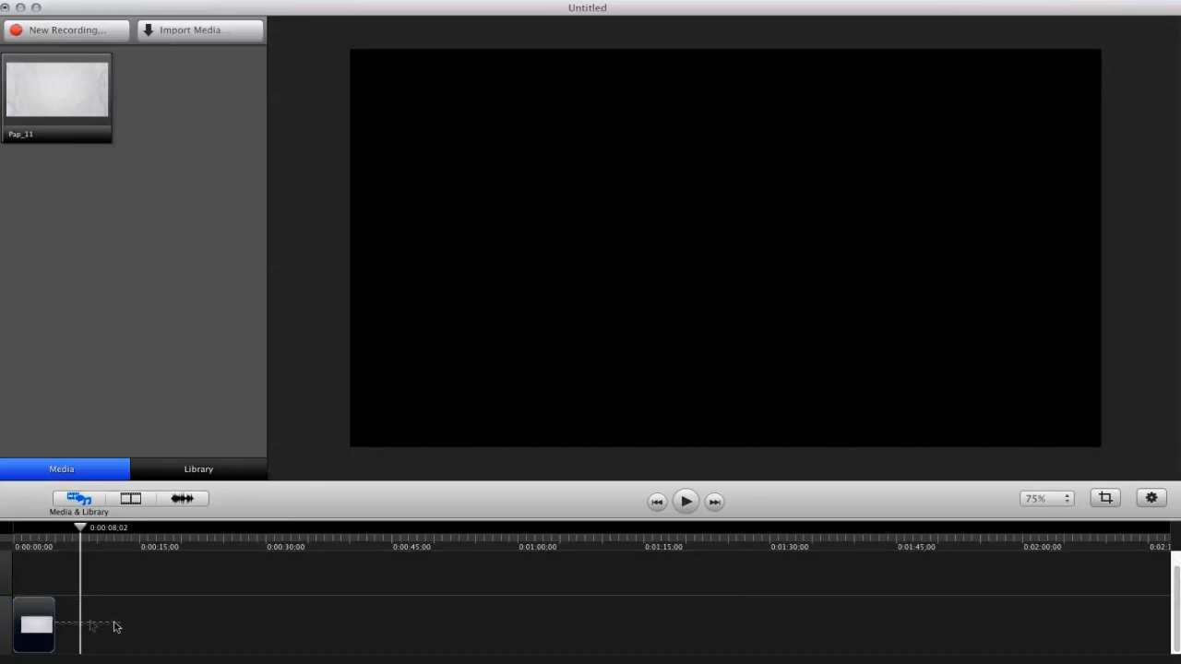
{"action": "left_click_drag", "start_coordinate": [54, 621], "coordinate": [1143, 620]}
{"action": "left_click_drag", "start_coordinate": [77, 522], "coordinate": [155, 533]}
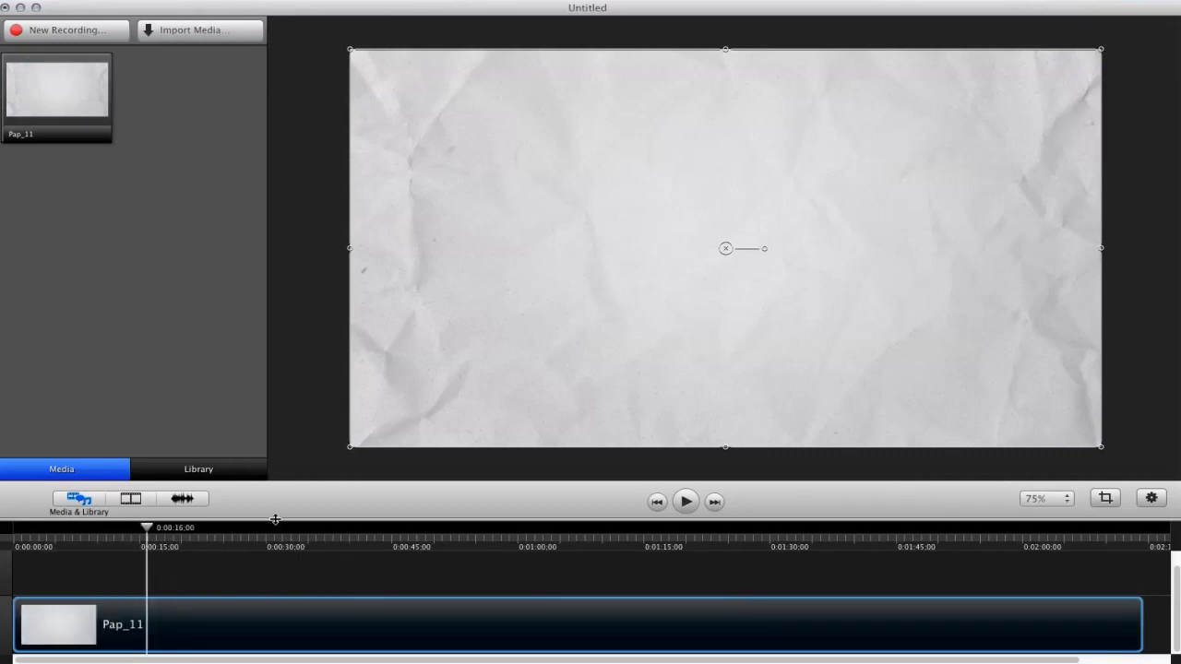
Adjust the height of the timeline area to view the space for extra tracks, keeping the whole canvas in view.
{"action": "left_click_drag", "start_coordinate": [277, 517], "coordinate": [289, 454]}
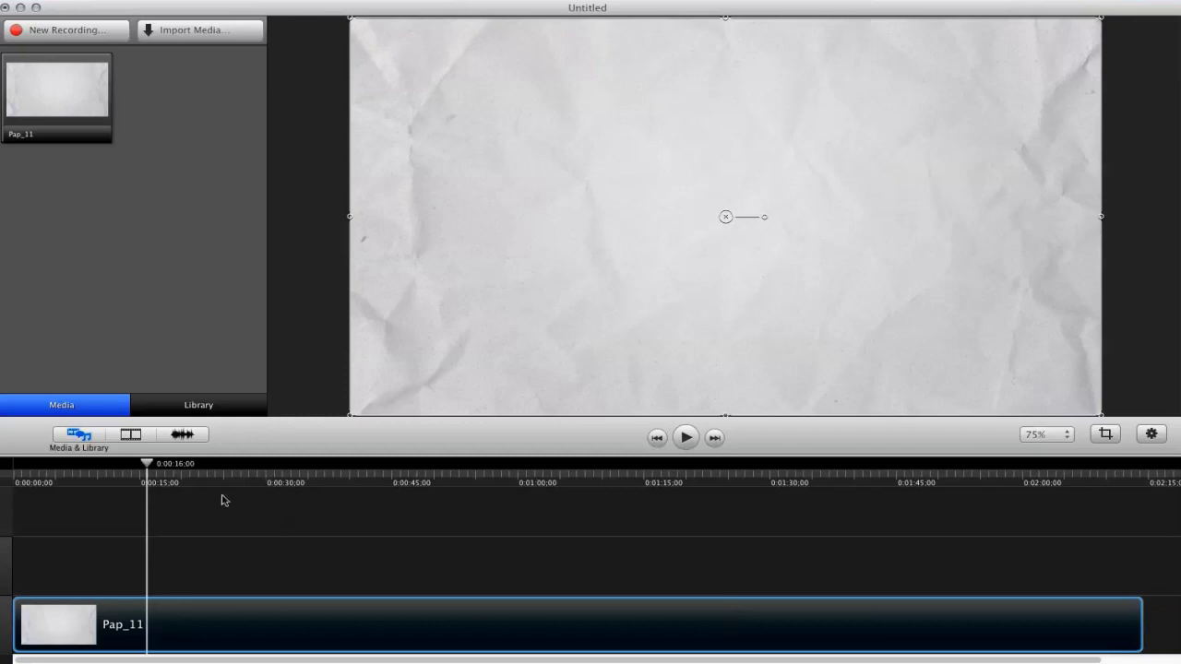
{"action": "left_click", "coordinate": [76, 580]}
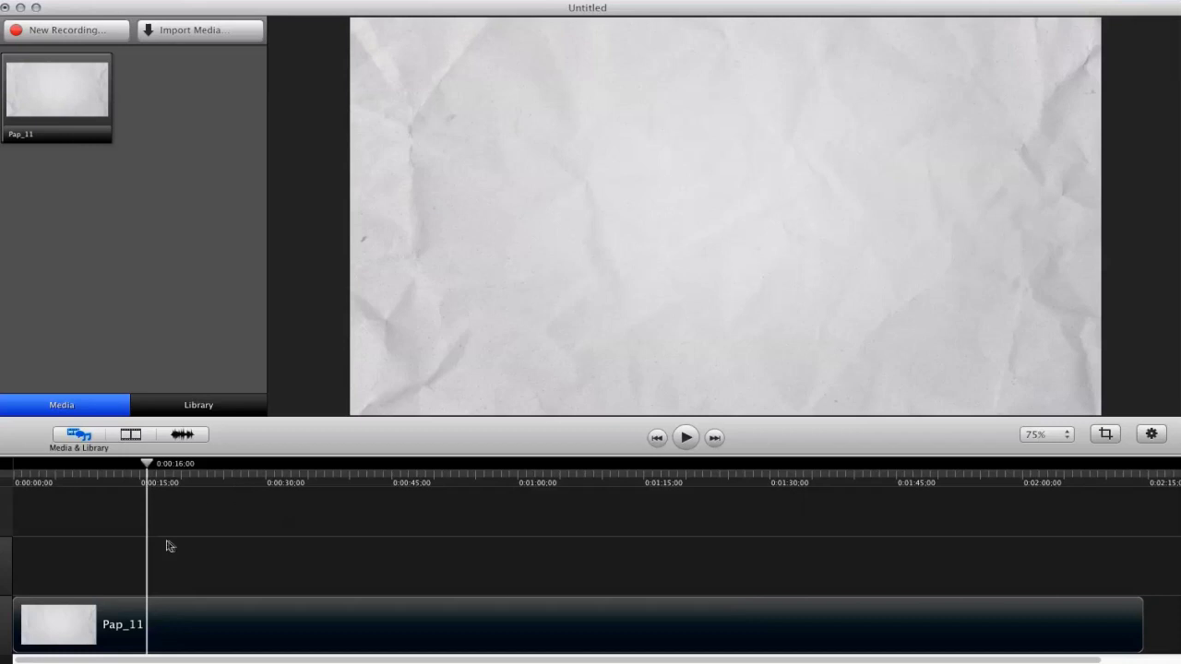
{"action": "left_click_drag", "start_coordinate": [322, 454], "coordinate": [345, 320]}
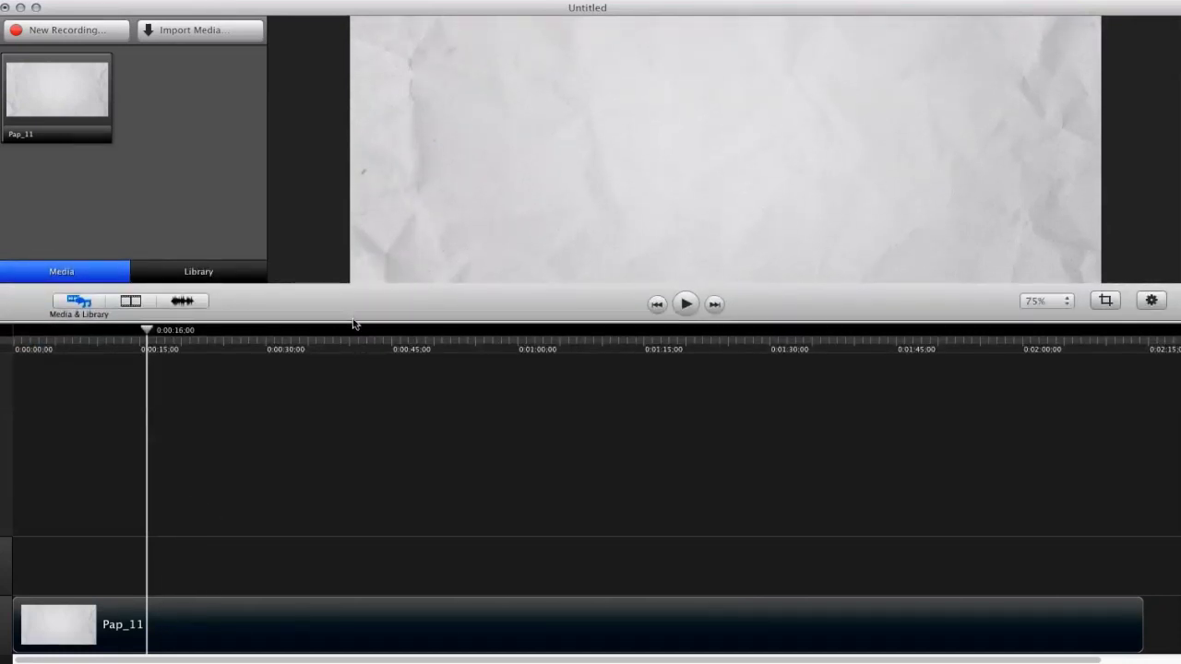
{"action": "left_click_drag", "start_coordinate": [363, 333], "coordinate": [375, 526]}
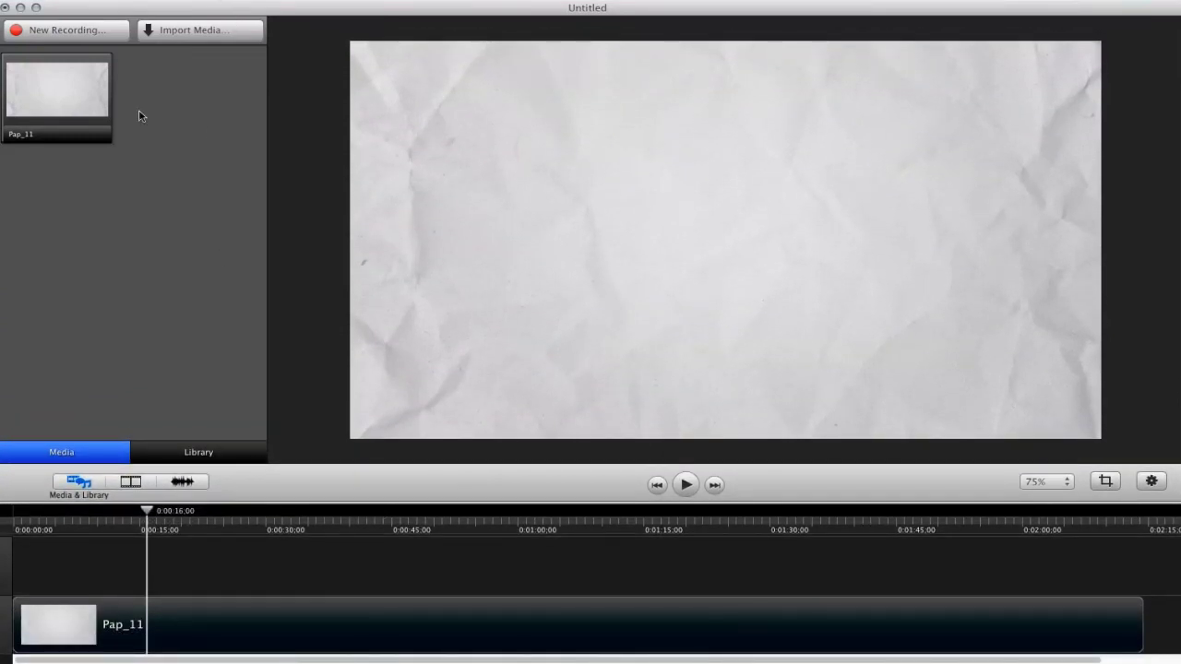
Import Question_Mark02.mov from the Misc folder into the project media.
{"action": "left_click", "coordinate": [190, 29]}
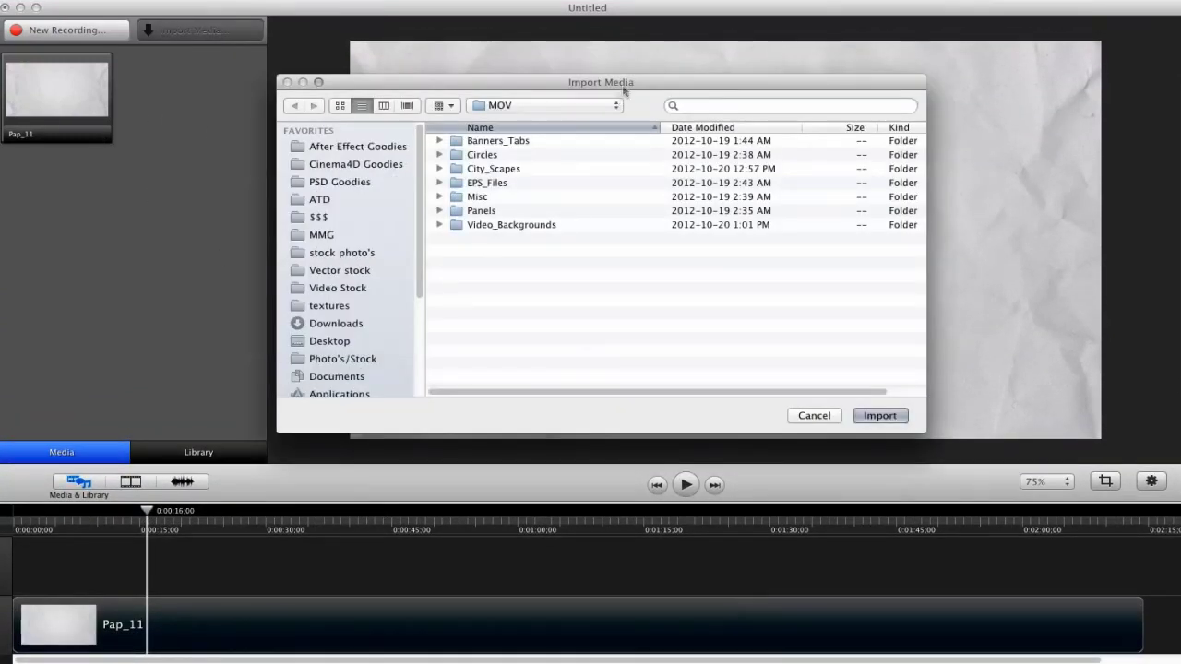
{"action": "left_click", "coordinate": [428, 128]}
{"action": "left_click", "coordinate": [428, 128]}
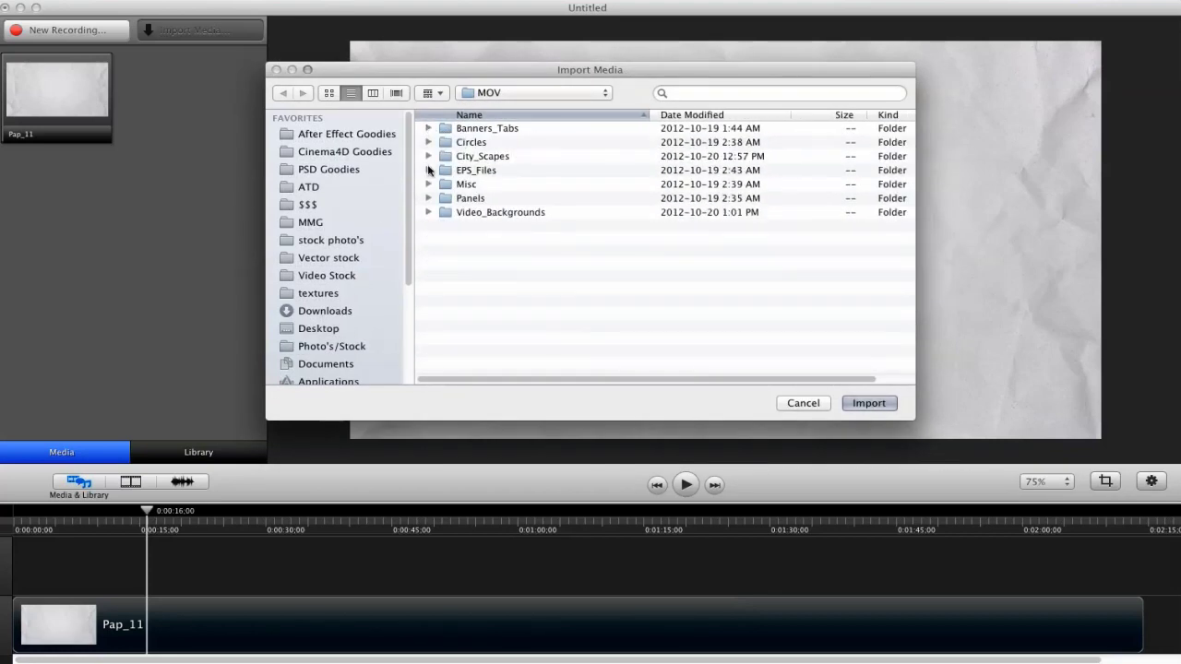
{"action": "left_click", "coordinate": [428, 184]}
{"action": "left_click", "coordinate": [506, 199]}
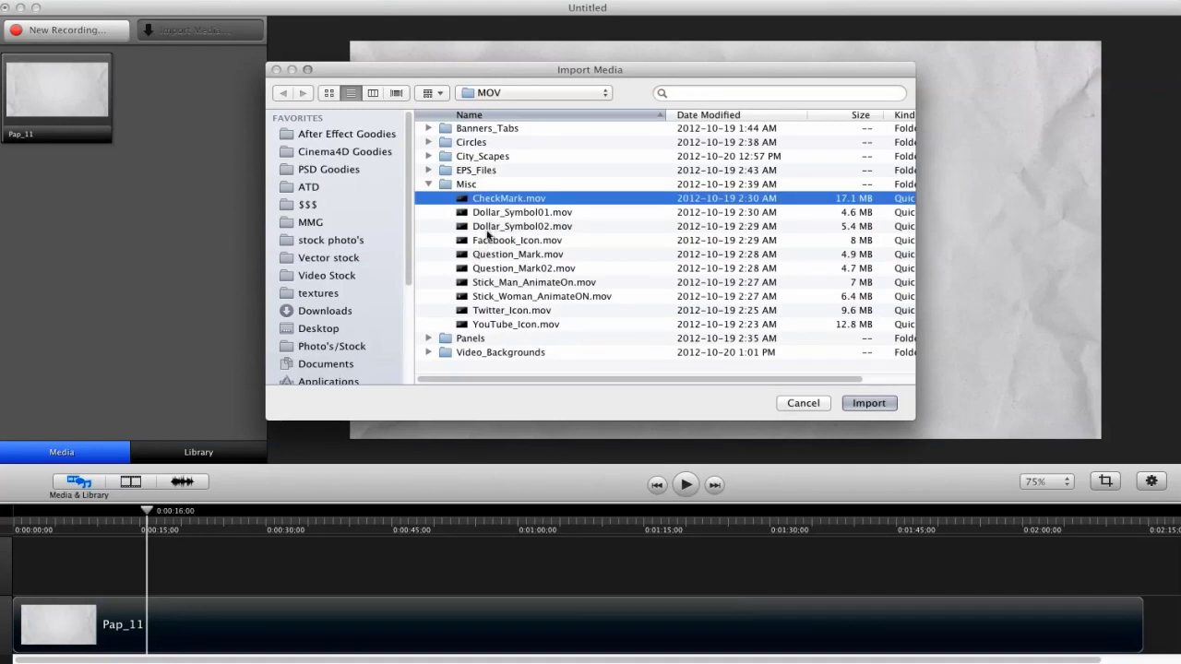
{"action": "left_click", "coordinate": [490, 255]}
{"action": "left_click", "coordinate": [489, 269]}
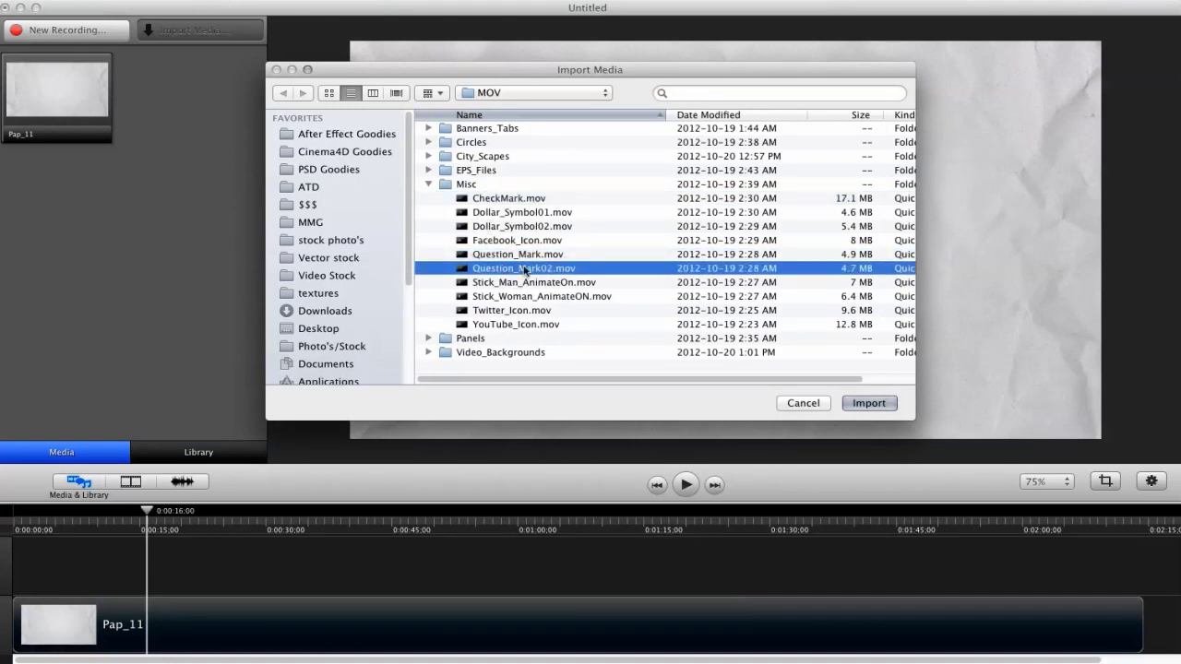
{"action": "left_click", "coordinate": [867, 404]}
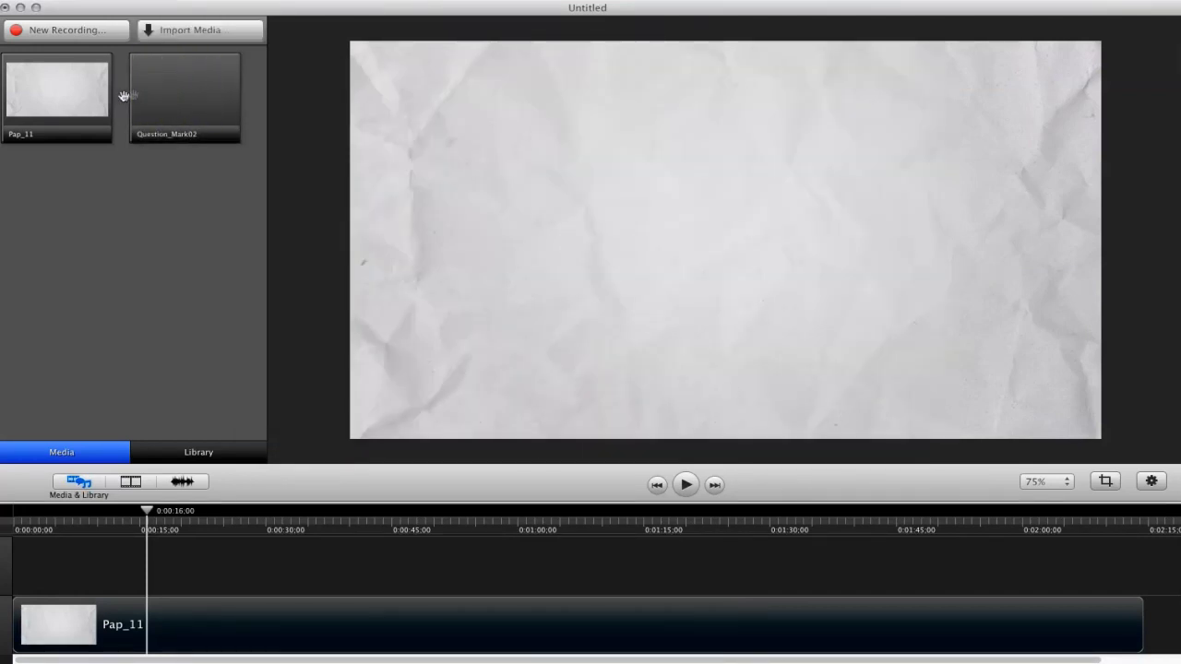
Import Question_Mark.mov from the Misc folder and remove Question_Mark02 from the project media.
{"action": "left_click", "coordinate": [196, 30]}
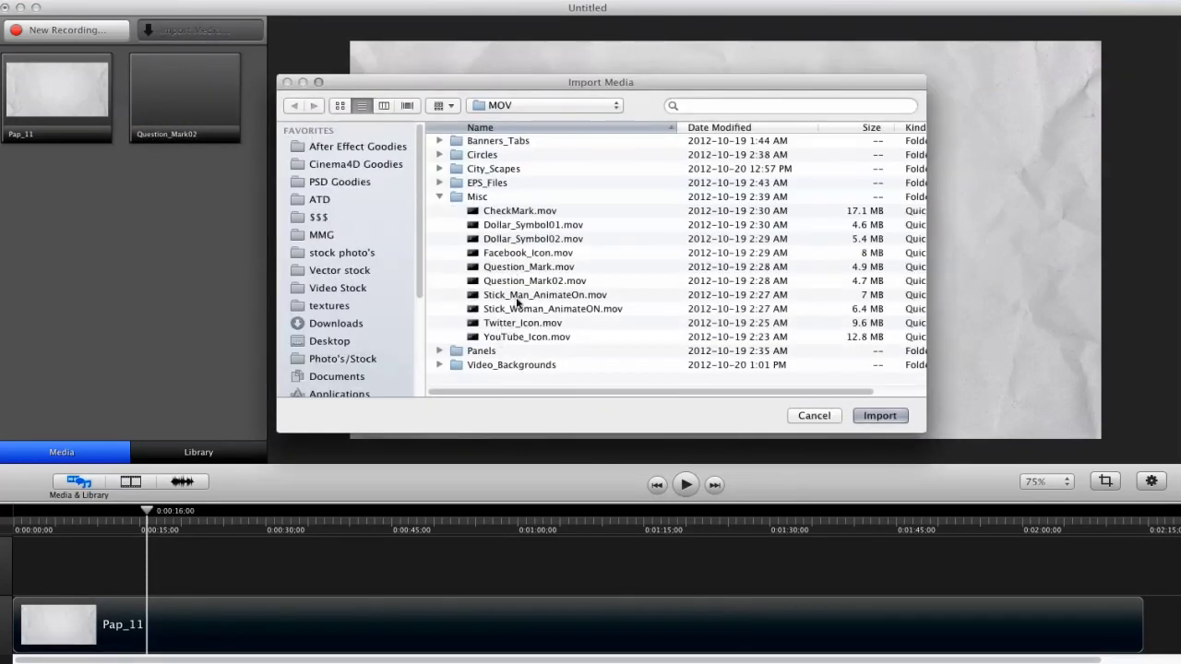
{"action": "left_click", "coordinate": [528, 267]}
{"action": "left_click", "coordinate": [878, 417]}
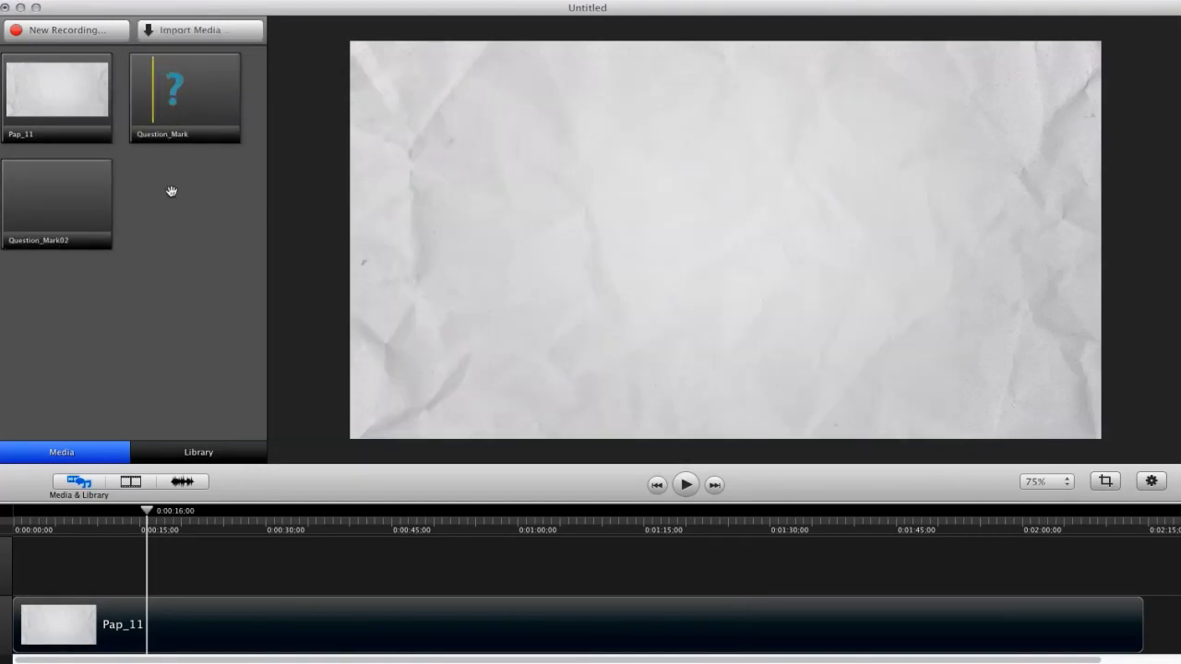
{"action": "left_click", "coordinate": [91, 205]}
Place the Question_Mark clip on the track above Pap_11 at 0:00:16;00, and move the playhead to 0:00:16;17.
{"action": "left_click_drag", "start_coordinate": [109, 227], "coordinate": [726, 243]}
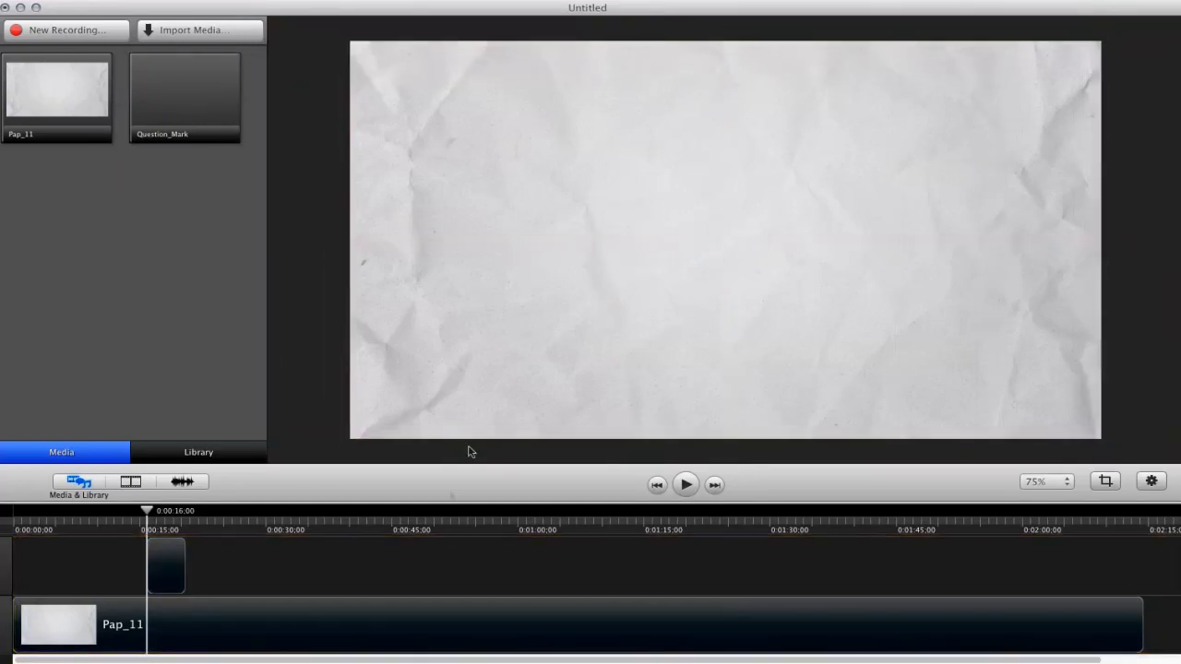
{"action": "left_click", "coordinate": [150, 513]}
{"action": "left_click_drag", "start_coordinate": [153, 514], "coordinate": [157, 514]}
Try the question mark small in the canvas's lower-left area and enlarged to nearly the full canvas height.
{"action": "left_click", "coordinate": [397, 392]}
{"action": "left_click_drag", "start_coordinate": [352, 430], "coordinate": [554, 314]}
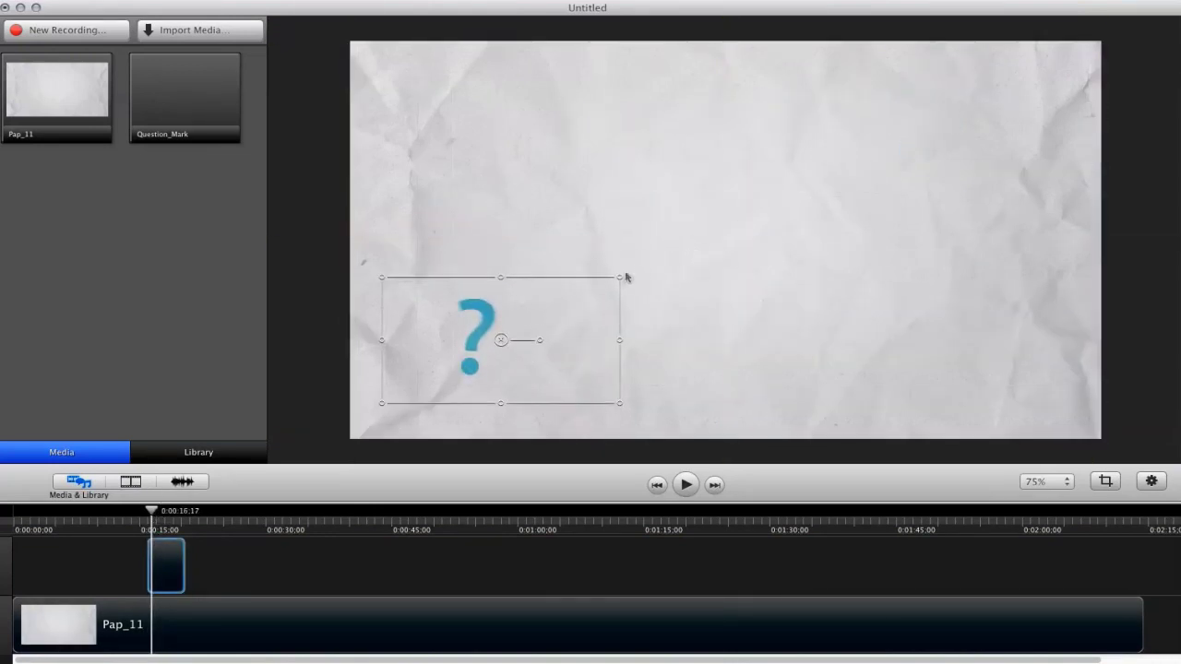
{"action": "left_click_drag", "start_coordinate": [625, 277], "coordinate": [1153, 14]}
{"action": "left_click_drag", "start_coordinate": [386, 405], "coordinate": [56, 507]}
{"action": "left_click_drag", "start_coordinate": [486, 275], "coordinate": [524, 259]}
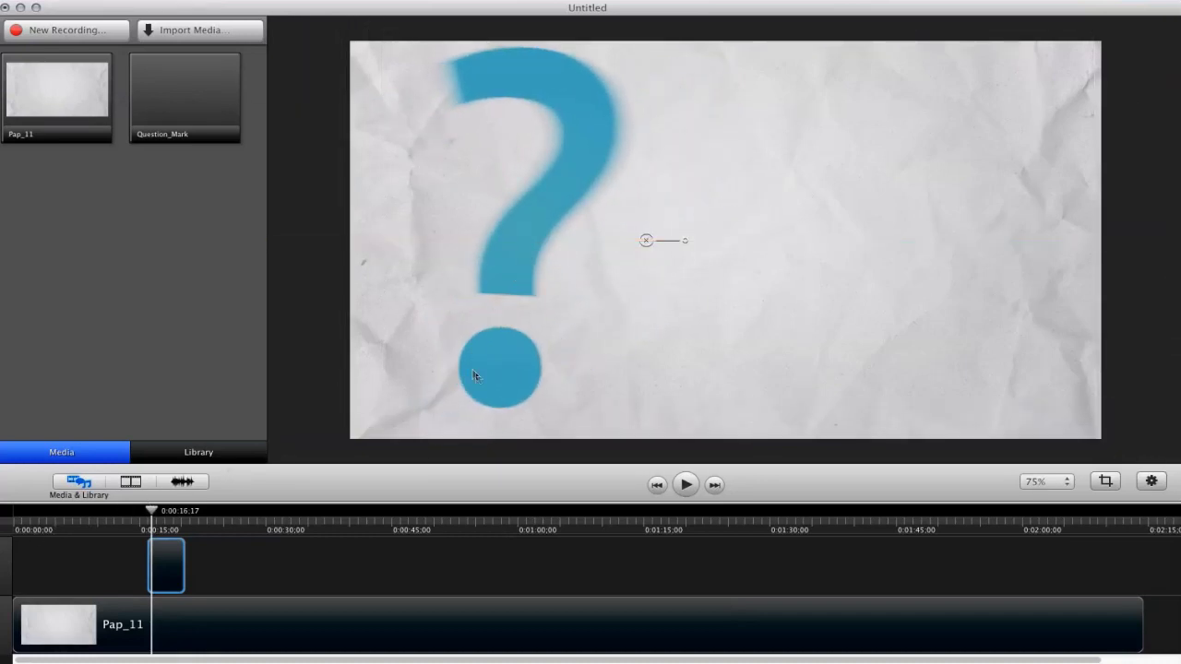
Advance the playhead to 0:00:17;23, scale the question mark to about 83% and position it left of the canvas centre.
{"action": "left_click_drag", "start_coordinate": [157, 510], "coordinate": [162, 513]}
{"action": "left_click_drag", "start_coordinate": [167, 514], "coordinate": [164, 511]}
{"action": "left_click_drag", "start_coordinate": [670, 284], "coordinate": [759, 244]}
{"action": "left_click_drag", "start_coordinate": [548, 355], "coordinate": [629, 329]}
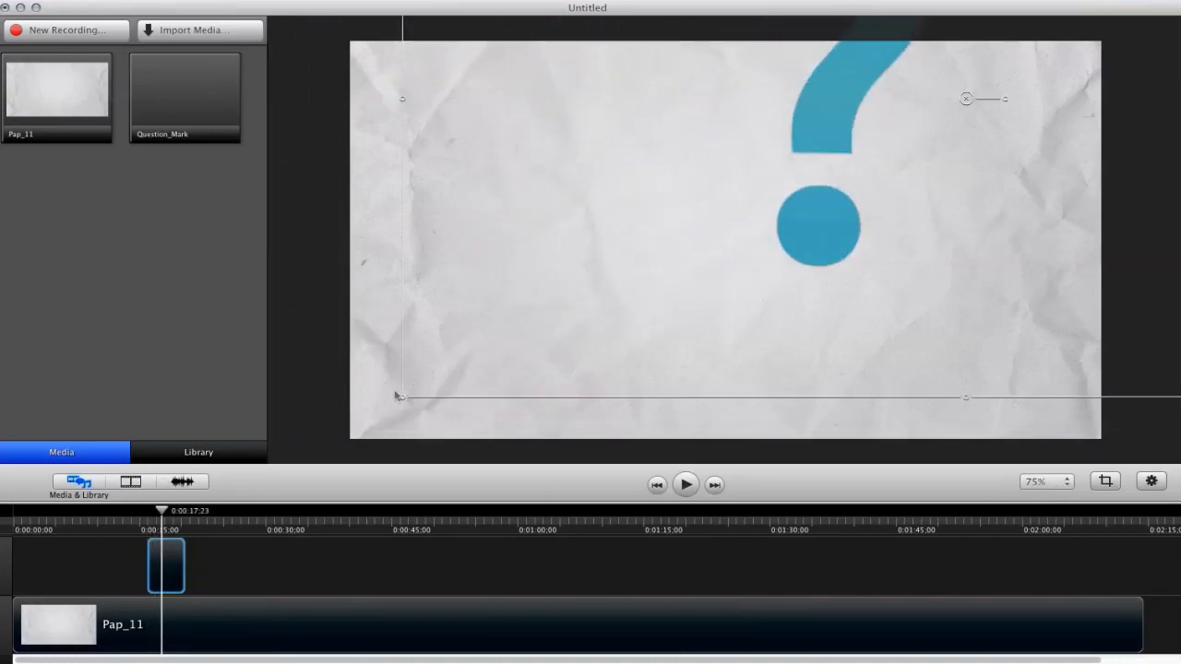
{"action": "left_click_drag", "start_coordinate": [399, 396], "coordinate": [414, 422]}
{"action": "left_click_drag", "start_coordinate": [561, 347], "coordinate": [511, 359]}
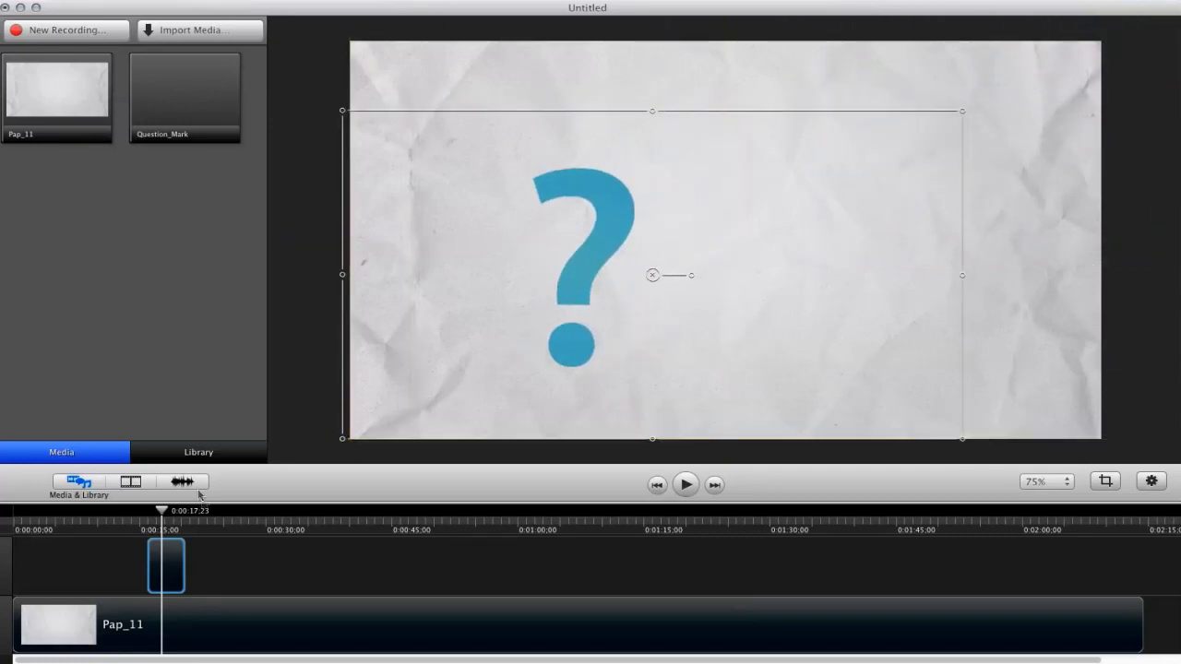
{"action": "mouse_move", "coordinate": [161, 511]}
{"action": "left_mouse_down"}
{"action": "mouse_move", "coordinate": [145, 510]}
{"action": "mouse_move", "coordinate": [160, 513]}
{"action": "left_mouse_up"}
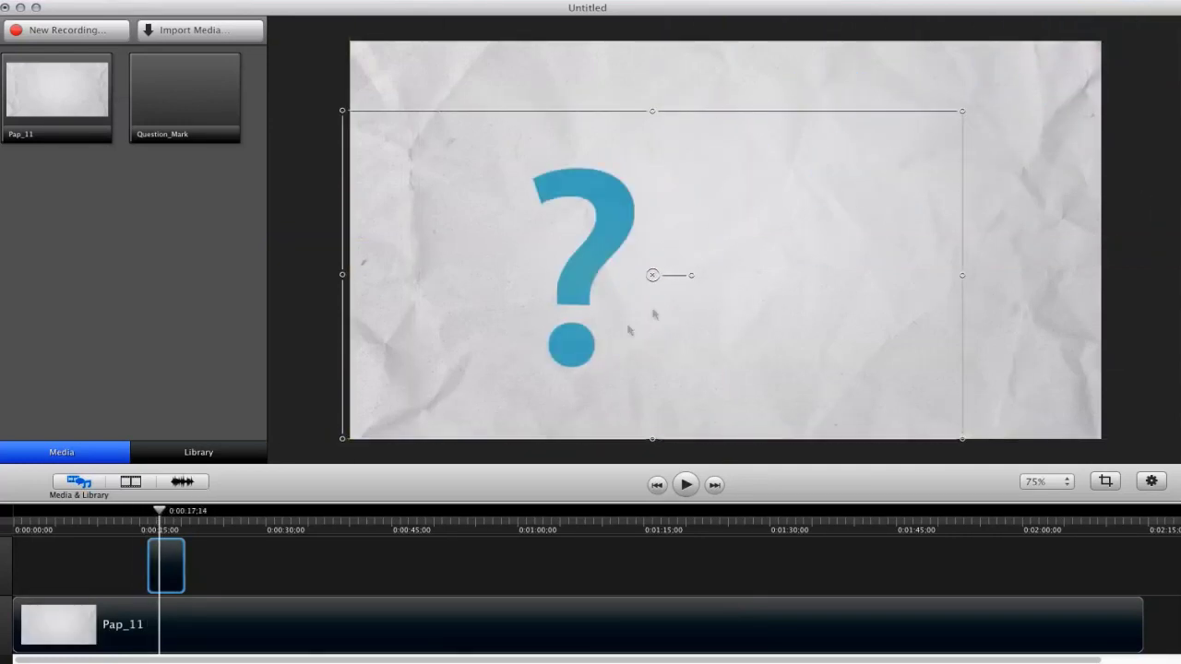
{"action": "left_click_drag", "start_coordinate": [385, 398], "coordinate": [380, 399]}
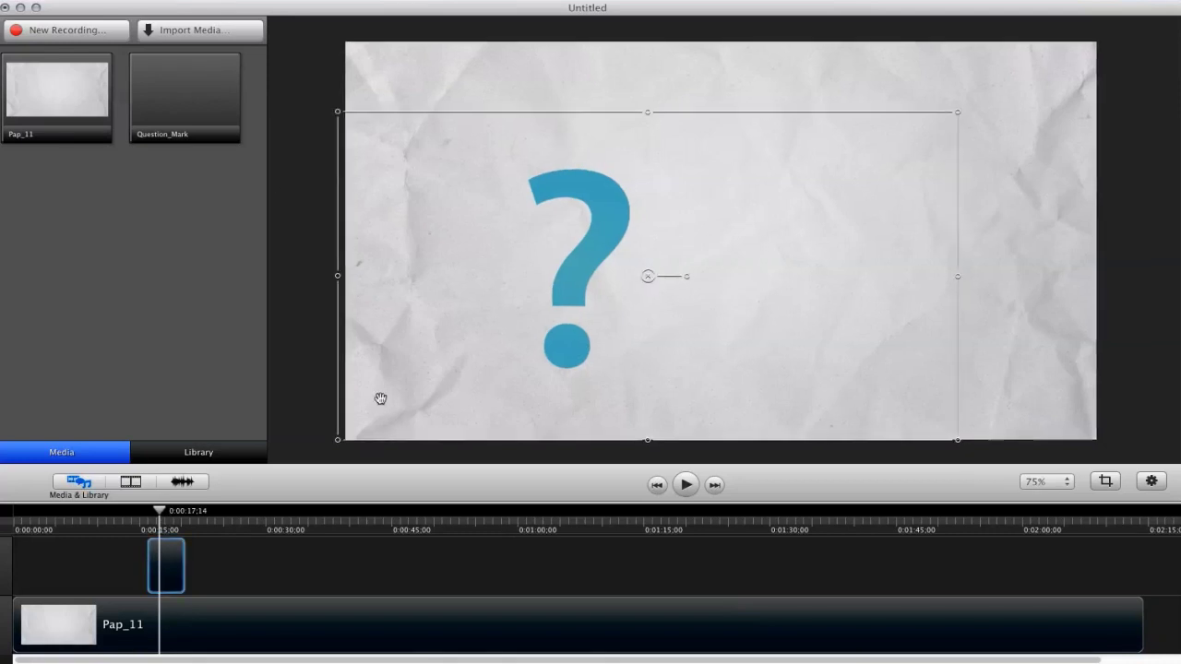
Move the playhead to 0:00:25;26 and enlarge the timeline area to reveal space for extra tracks.
{"action": "left_click", "coordinate": [230, 514]}
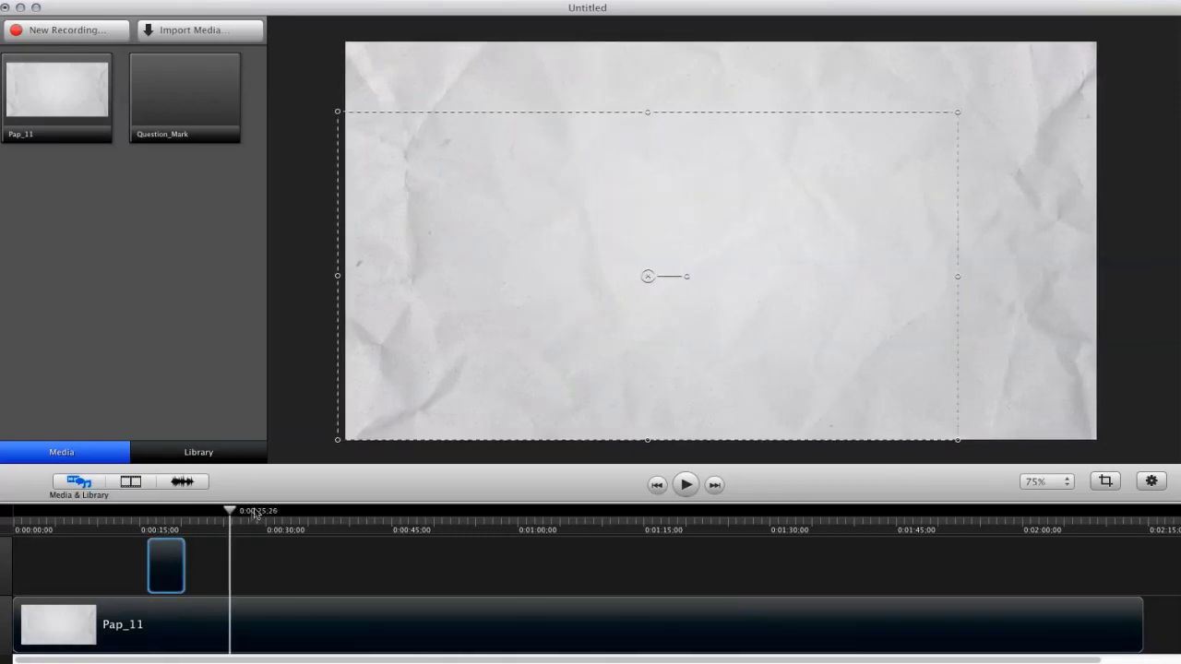
{"action": "left_click_drag", "start_coordinate": [258, 510], "coordinate": [240, 337]}
{"action": "left_click_drag", "start_coordinate": [184, 572], "coordinate": [270, 572]}
{"action": "left_click", "coordinate": [179, 574]}
Show the Library annotations and set the canvas zoom to 50%, resizing the timeline area so the whole canvas fits.
{"action": "left_click", "coordinate": [157, 279]}
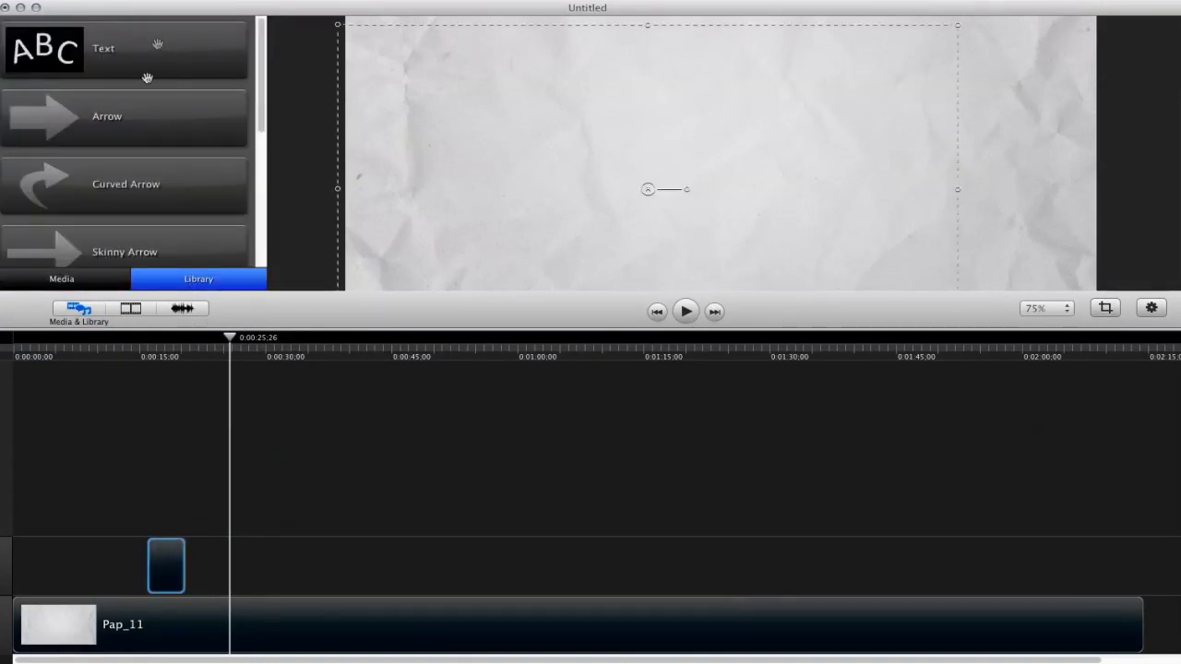
{"action": "left_click", "coordinate": [1046, 308]}
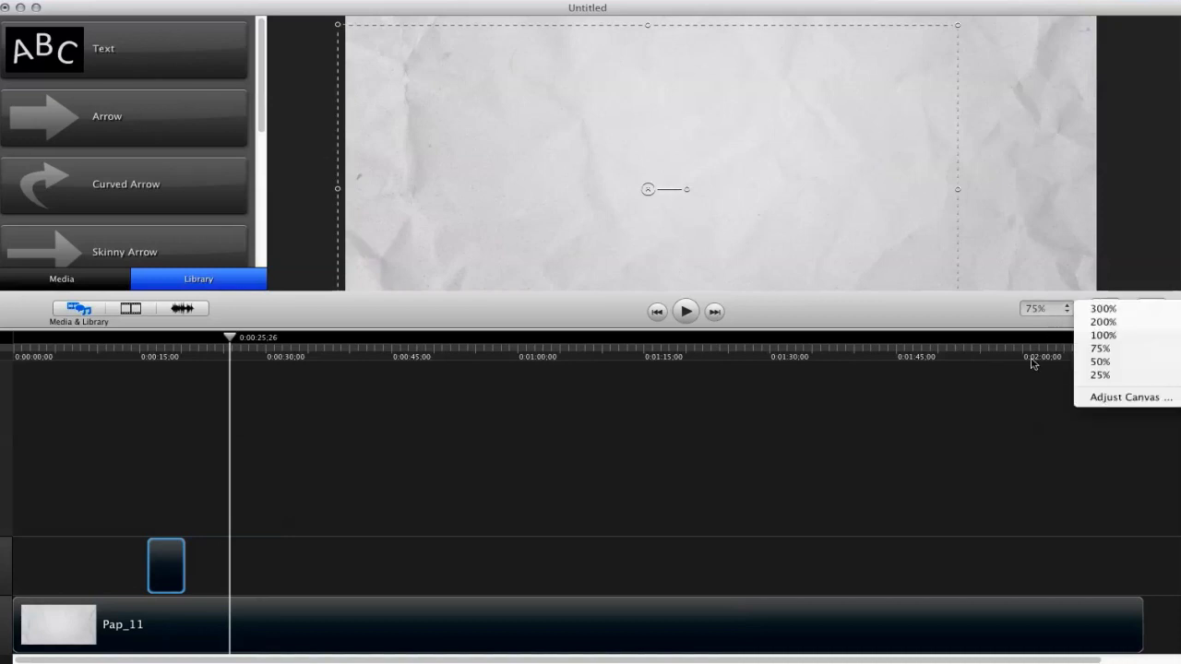
{"action": "left_click", "coordinate": [1098, 364]}
{"action": "left_click_drag", "start_coordinate": [507, 330], "coordinate": [489, 430]}
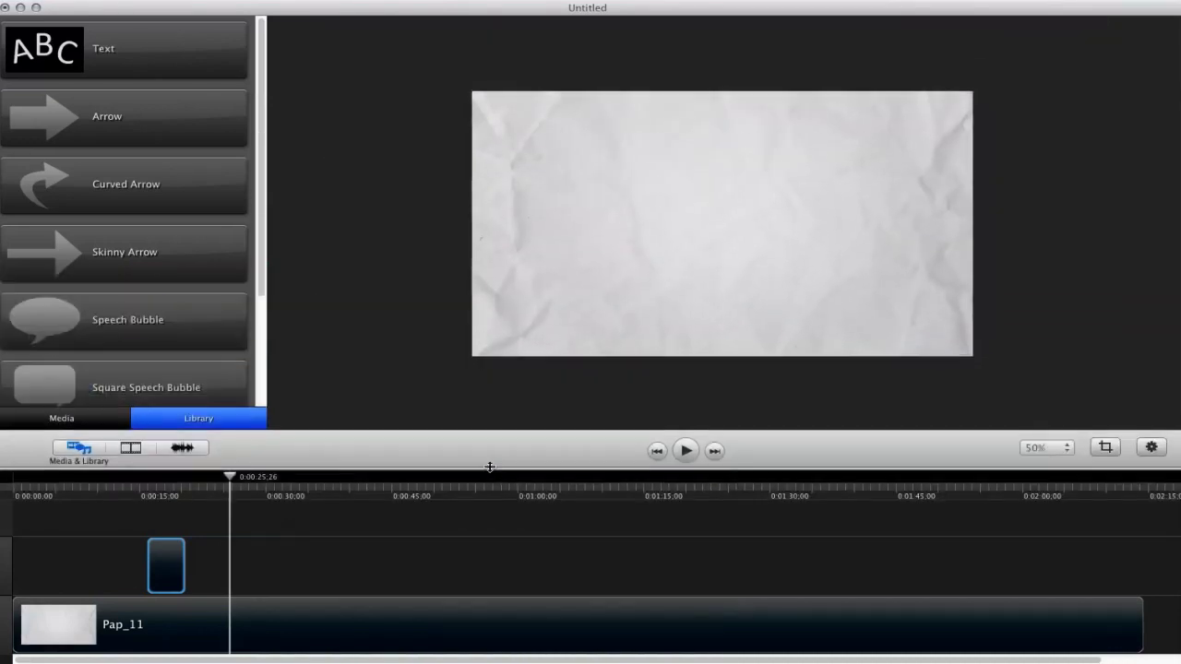
{"action": "left_click_drag", "start_coordinate": [65, 48], "coordinate": [274, 468]}
{"action": "left_click", "coordinate": [615, 245]}
{"action": "left_click", "coordinate": [570, 273]}
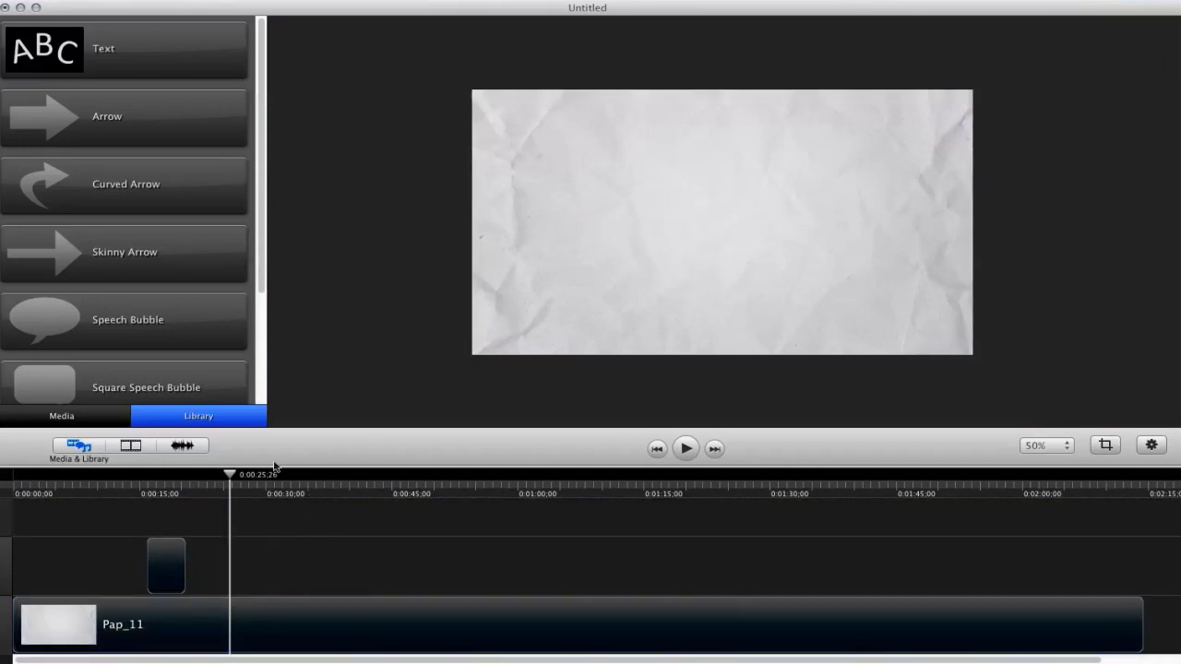
{"action": "left_click_drag", "start_coordinate": [78, 54], "coordinate": [168, 535]}
{"action": "left_click_drag", "start_coordinate": [600, 194], "coordinate": [475, 322]}
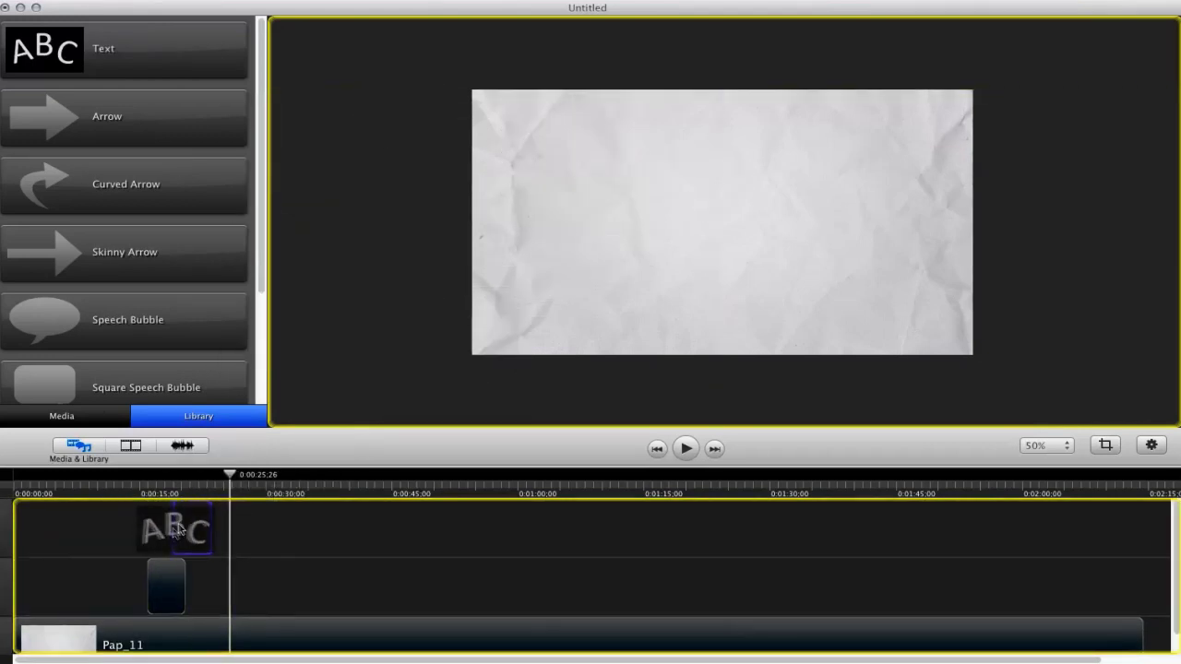
{"action": "left_click_drag", "start_coordinate": [175, 529], "coordinate": [125, 46]}
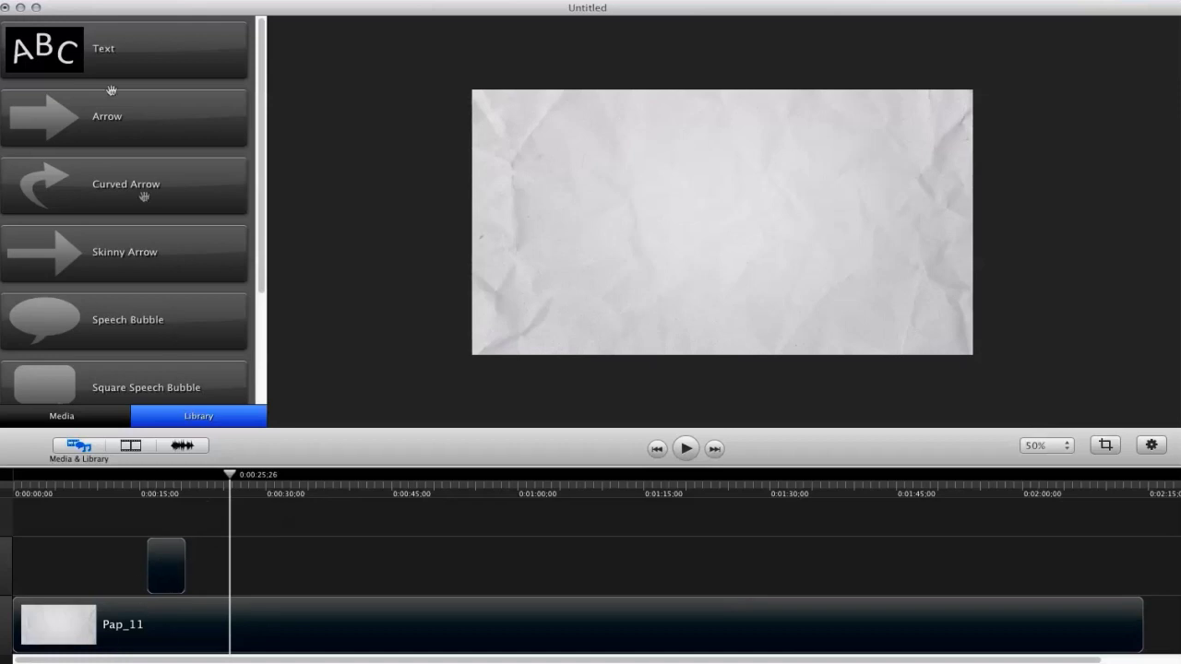
Add a Text annotation on a track above the Question_Mark clip and move both clips near the timeline's start.
{"action": "left_click_drag", "start_coordinate": [111, 89], "coordinate": [166, 526]}
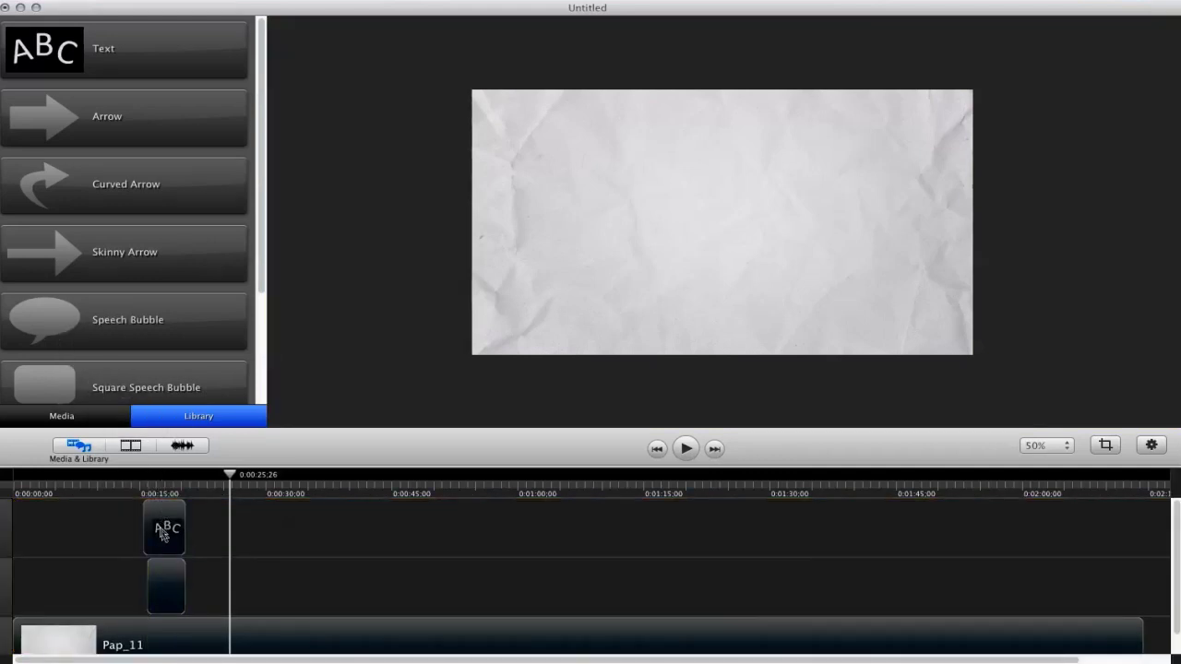
{"action": "left_click_drag", "start_coordinate": [153, 610], "coordinate": [37, 592]}
{"action": "left_click_drag", "start_coordinate": [178, 527], "coordinate": [34, 528]}
Show the properties of the canvas media and align the end of the Text clip with the Question_Mark clip's end.
{"action": "double_click", "coordinate": [664, 243]}
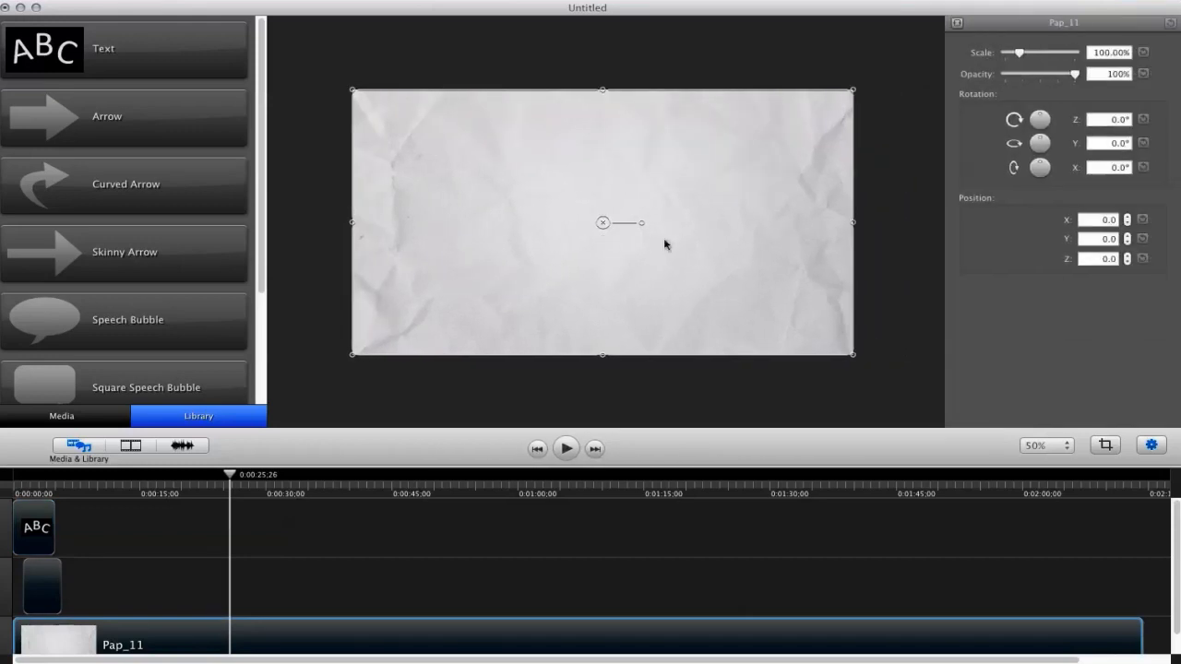
{"action": "left_click", "coordinate": [545, 219]}
{"action": "left_click", "coordinate": [42, 527]}
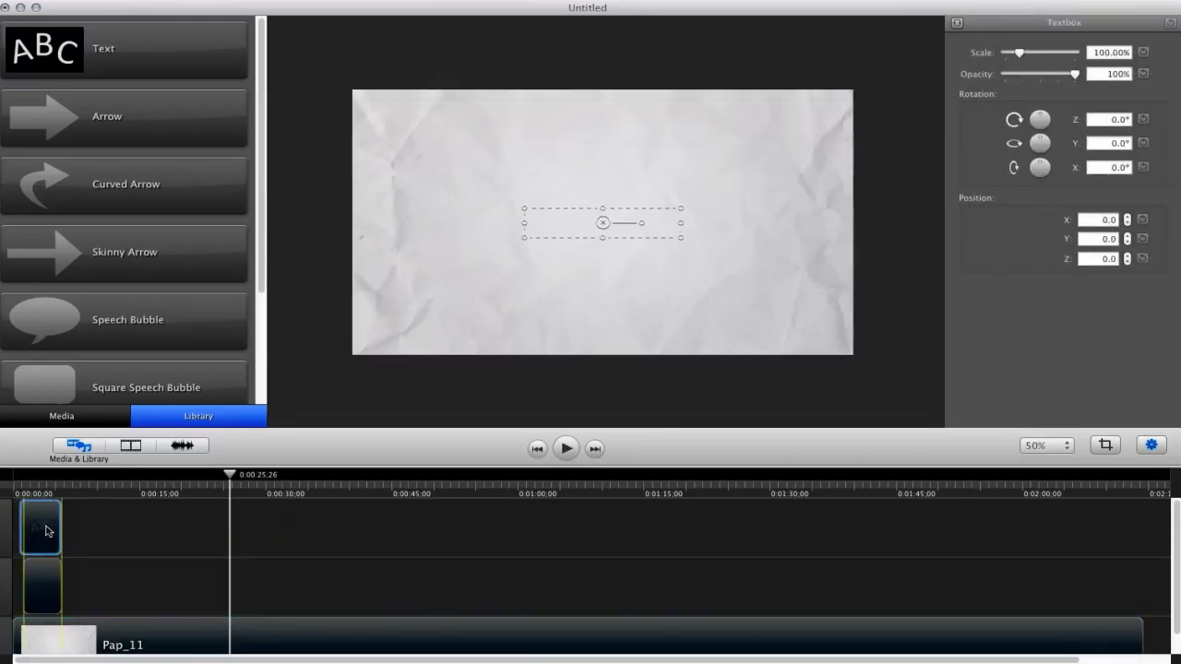
{"action": "left_click", "coordinate": [308, 390]}
{"action": "left_click", "coordinate": [557, 224]}
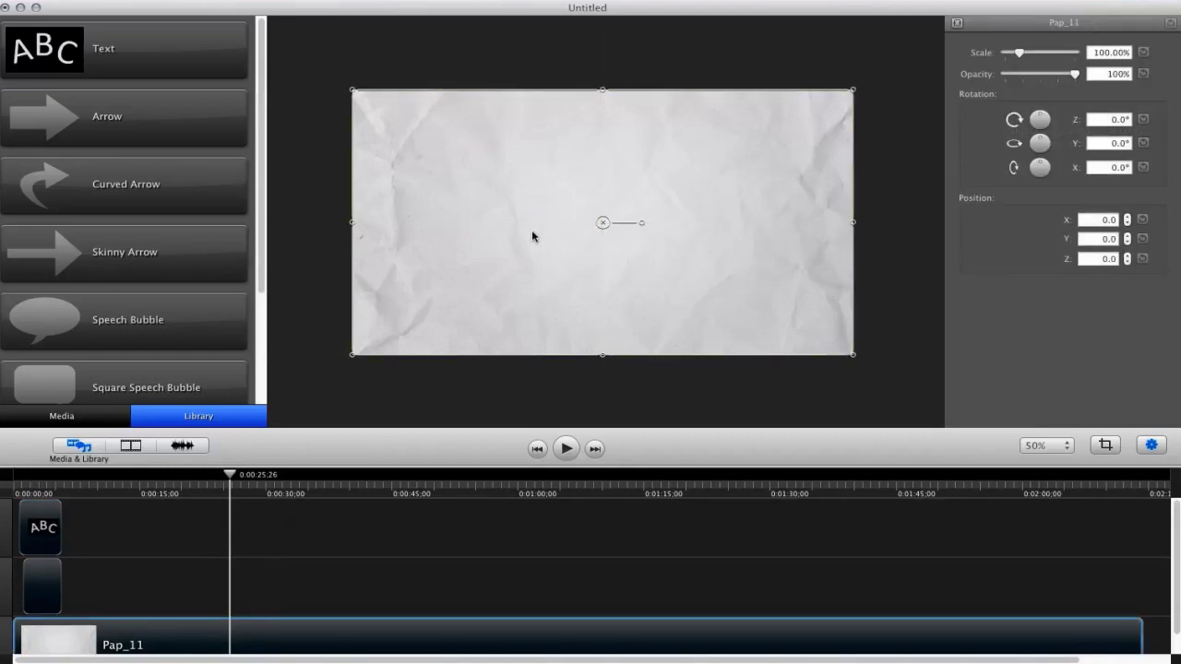
Shift the Text and Question_Mark clips together to about one second after the timeline's start.
{"action": "left_click", "coordinate": [43, 531]}
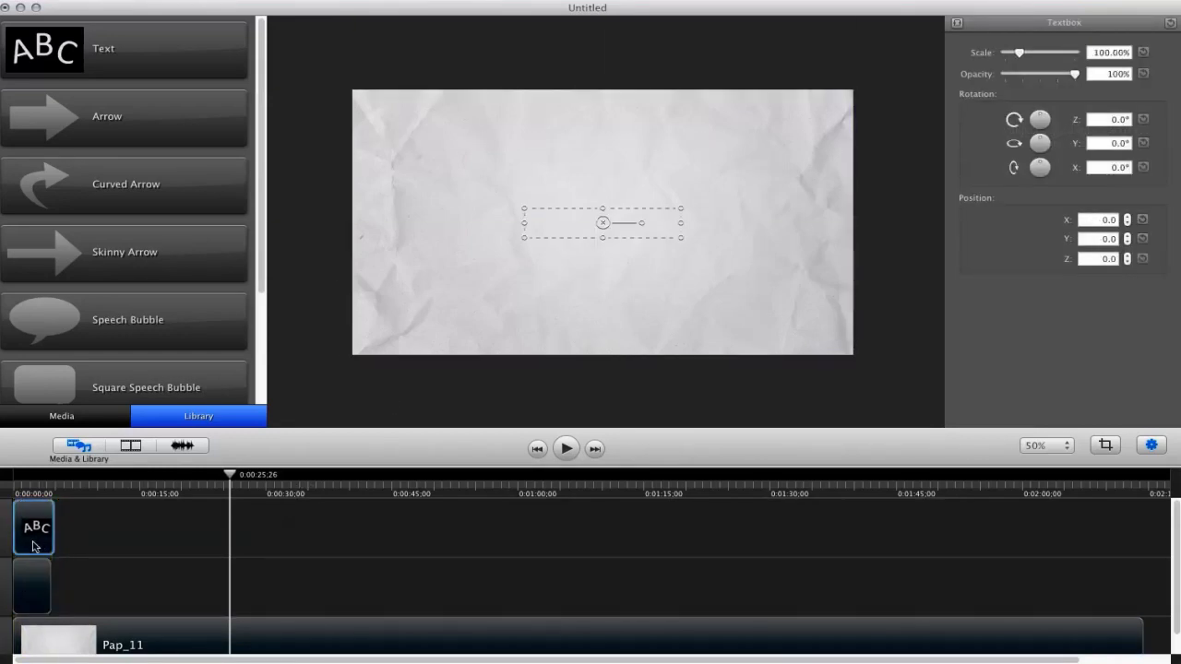
{"action": "left_click", "coordinate": [41, 528]}
{"action": "left_click", "coordinate": [51, 546]}
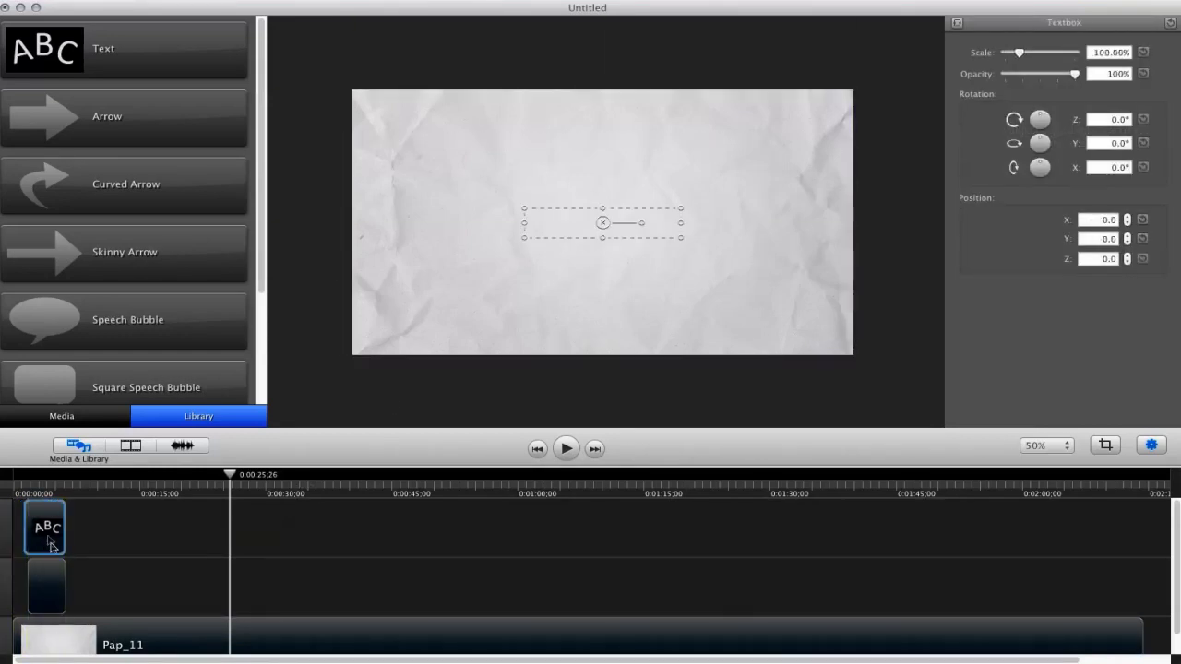
Select the Pap_11 background, enlarge the timeline area to show all tracks, and move the playhead to 0:00:09;23.
{"action": "left_click", "coordinate": [335, 273]}
{"action": "left_click", "coordinate": [560, 222]}
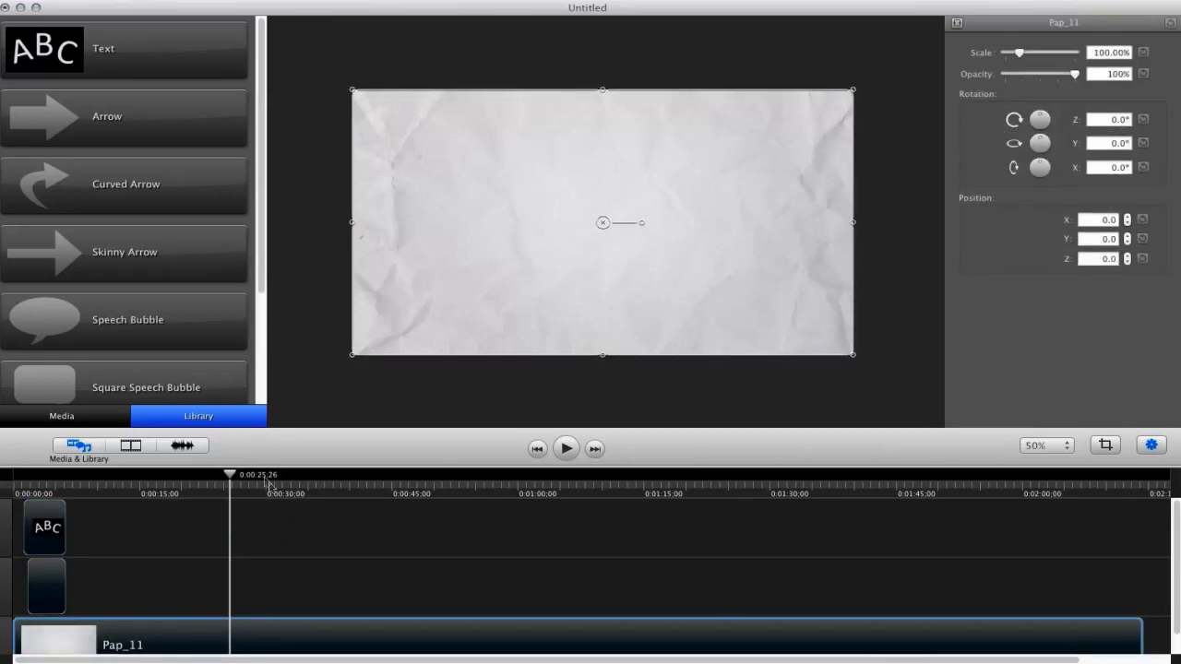
{"action": "left_click_drag", "start_coordinate": [269, 465], "coordinate": [276, 378]}
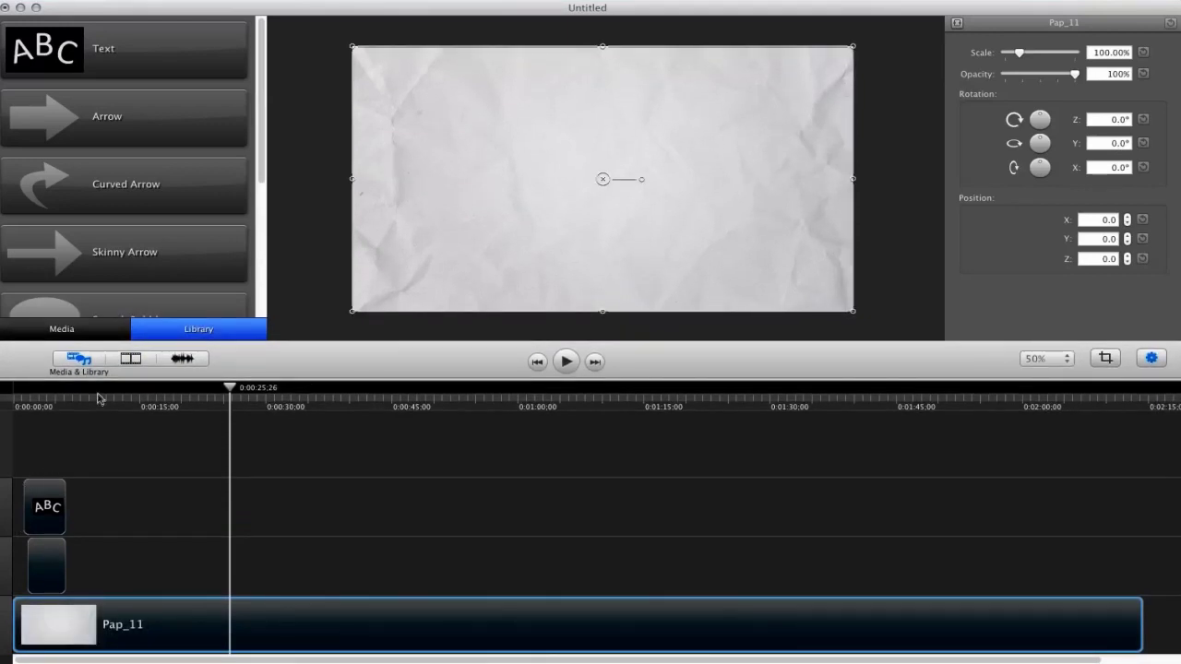
{"action": "left_click_drag", "start_coordinate": [55, 387], "coordinate": [94, 406]}
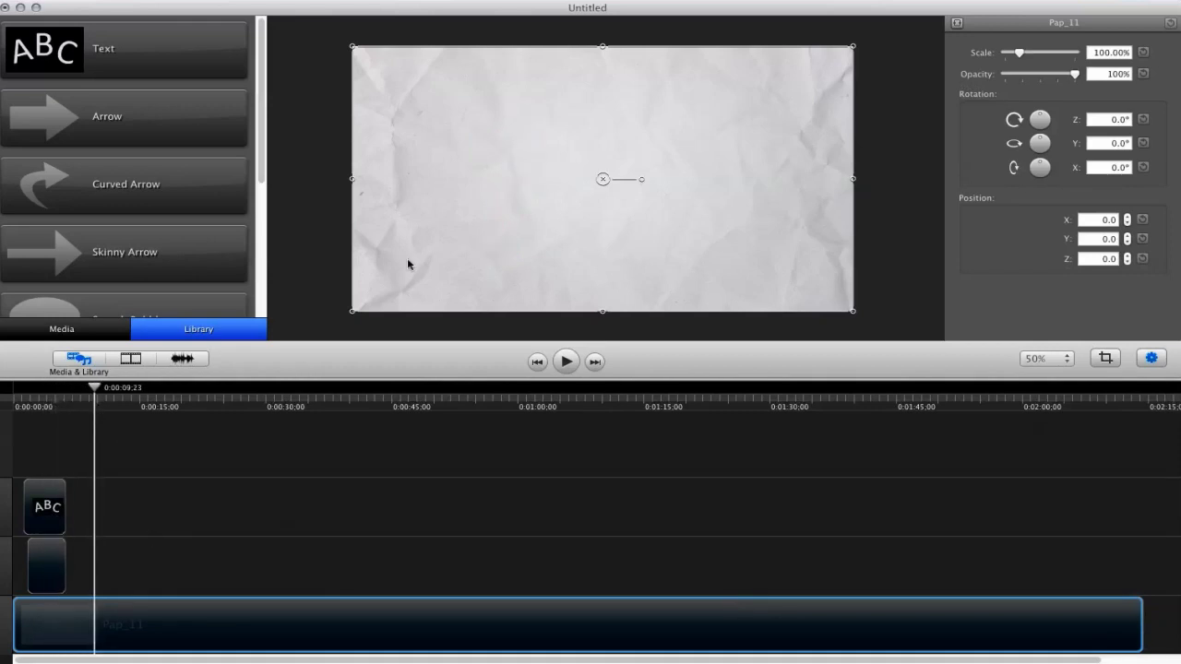
Try moving the Pap_11 background across the canvas, and undo the moves.
{"action": "left_click", "coordinate": [334, 227]}
{"action": "left_click_drag", "start_coordinate": [611, 164], "coordinate": [732, 256]}
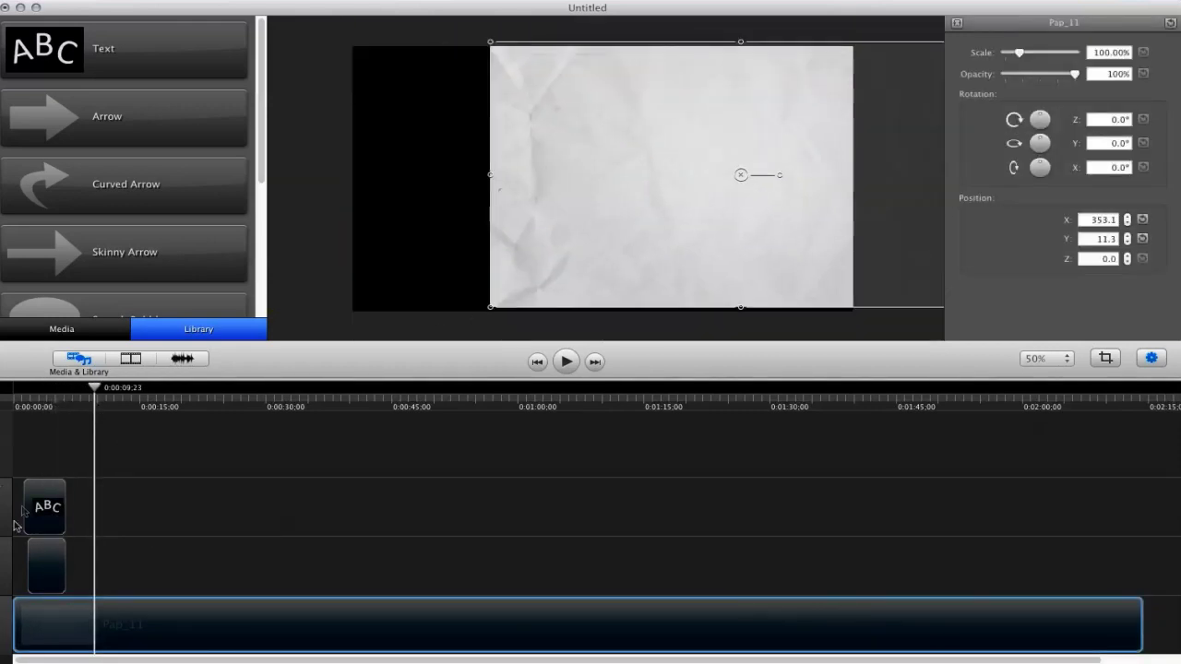
{"action": "left_click_drag", "start_coordinate": [637, 212], "coordinate": [480, 277]}
{"action": "key", "text": "super+z"}
{"action": "key", "text": "super+z"}
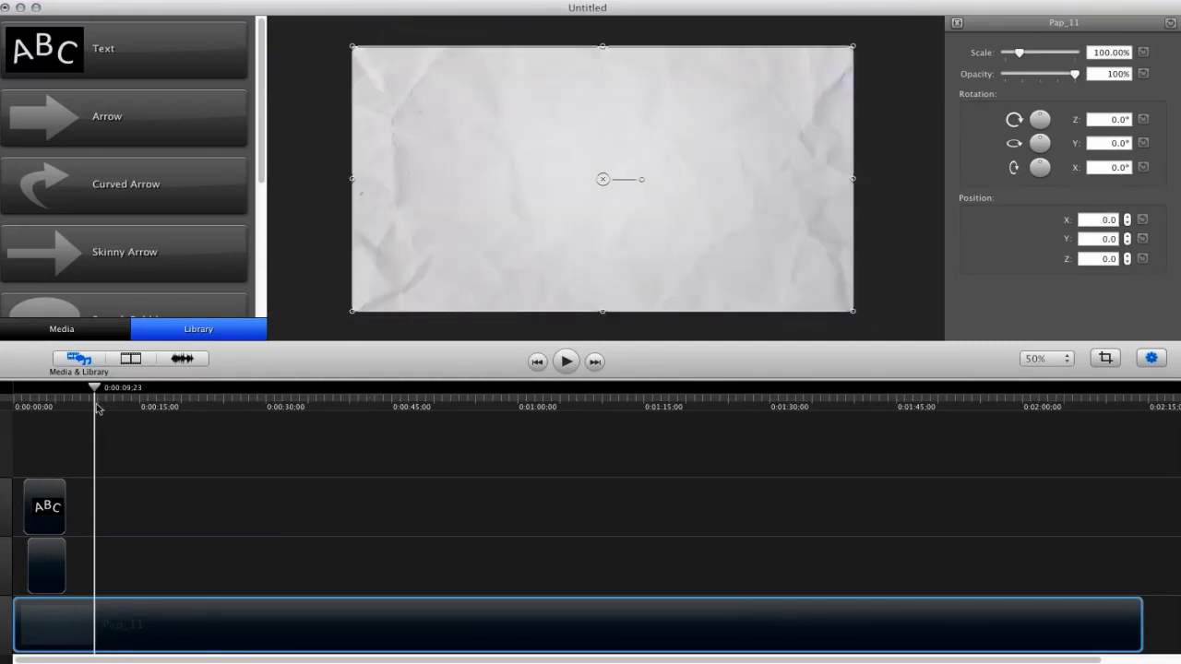
At 0:00:04;08, move the textbox to X -90.3 over the question mark, and nudge the question mark to X -129.7, Y -79.0.
{"action": "left_click_drag", "start_coordinate": [96, 408], "coordinate": [44, 392]}
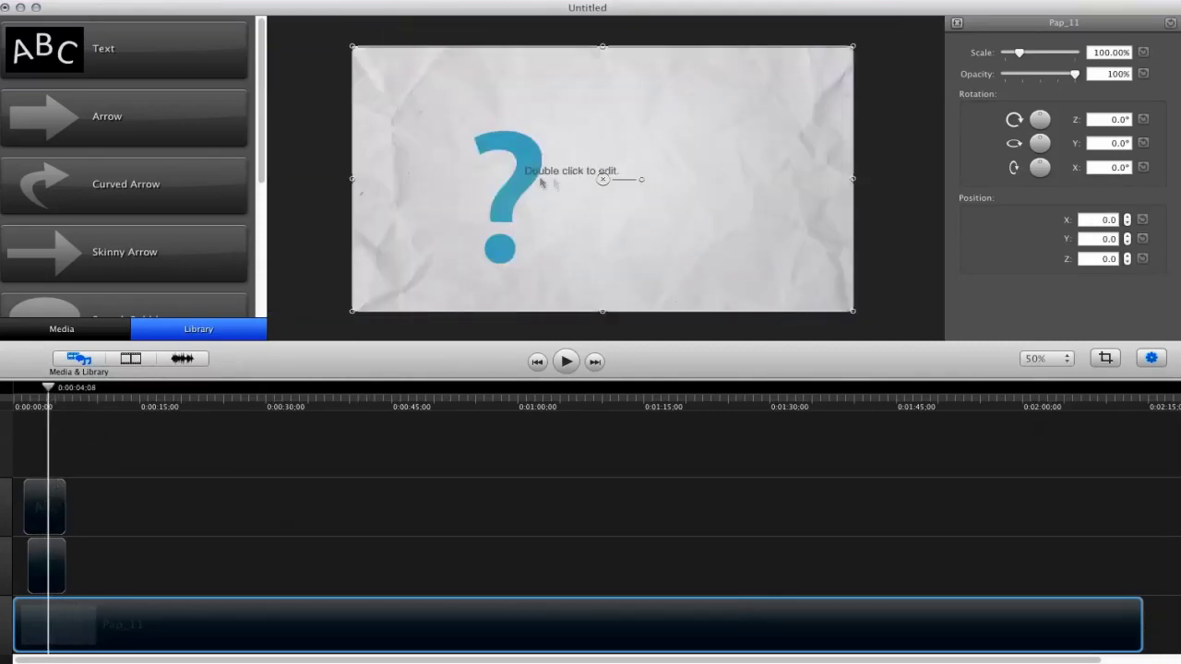
{"action": "left_click", "coordinate": [583, 186]}
{"action": "left_click_drag", "start_coordinate": [567, 174], "coordinate": [529, 180]}
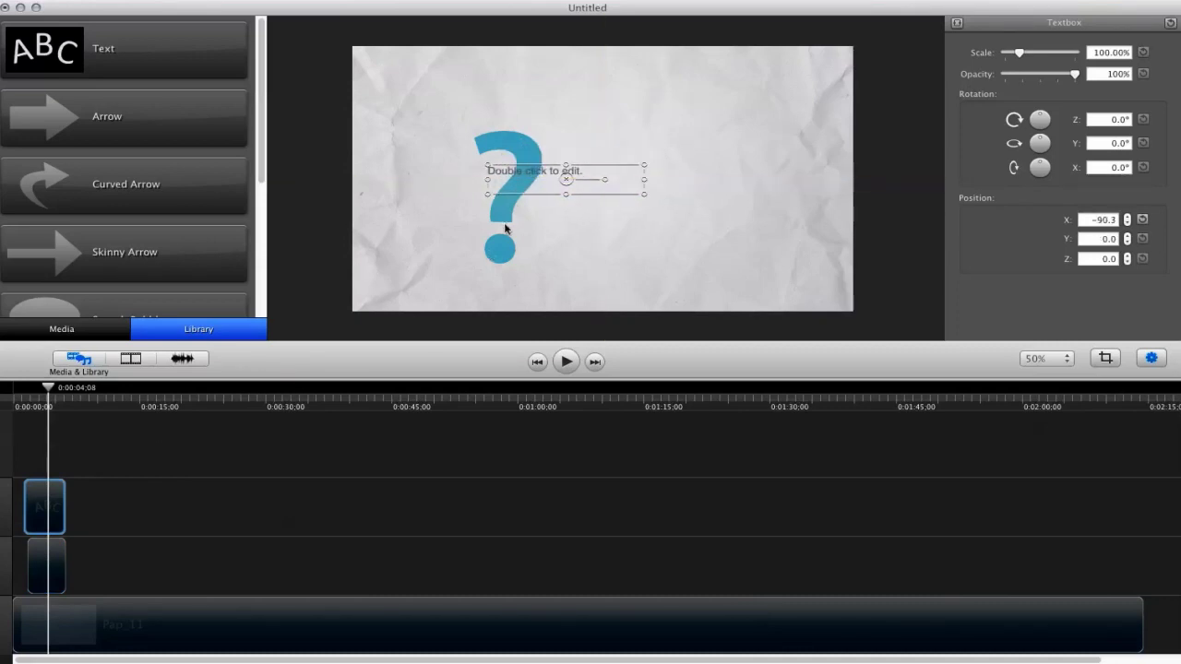
{"action": "left_click_drag", "start_coordinate": [523, 139], "coordinate": [526, 145]}
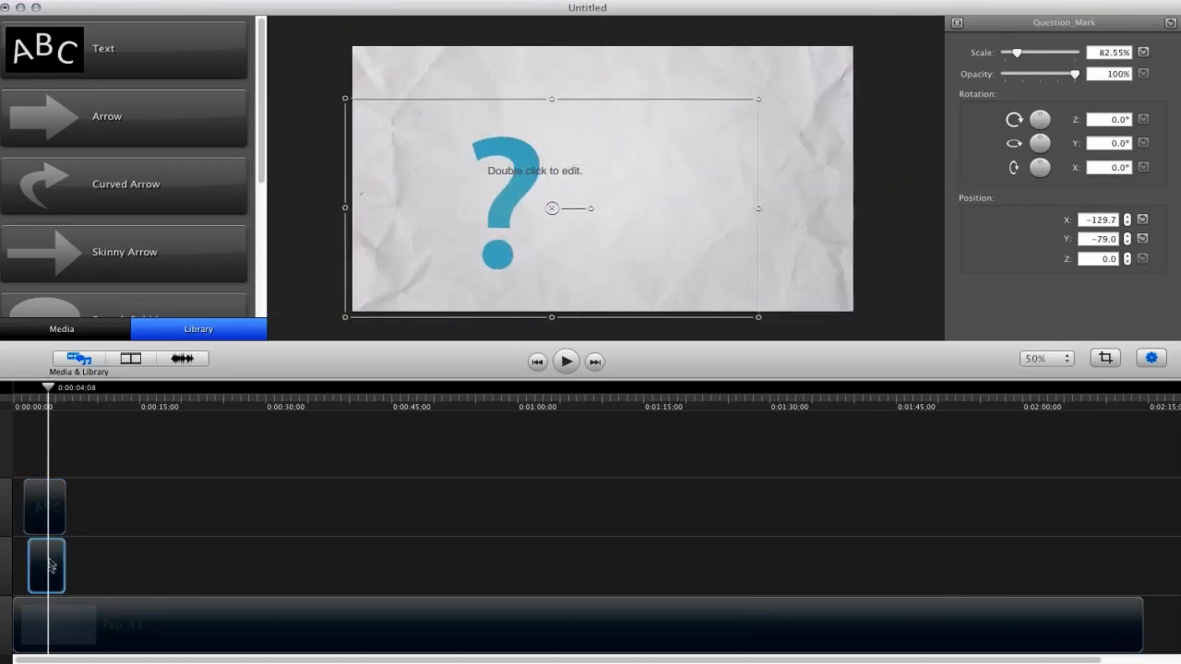
Swap the Question_Mark clip onto the track above Text, and move the question mark to X 263.7, Y -62.8, away from the text.
{"action": "left_click_drag", "start_coordinate": [51, 566], "coordinate": [51, 503]}
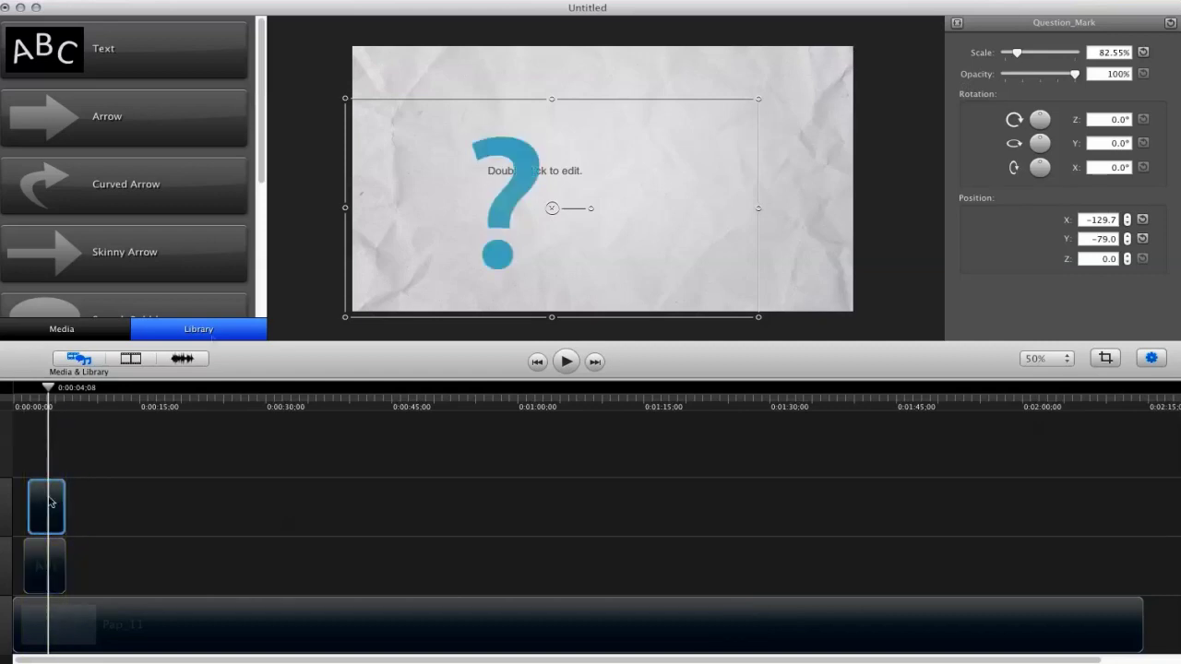
{"action": "left_click", "coordinate": [324, 246]}
{"action": "left_click_drag", "start_coordinate": [489, 223], "coordinate": [614, 198]}
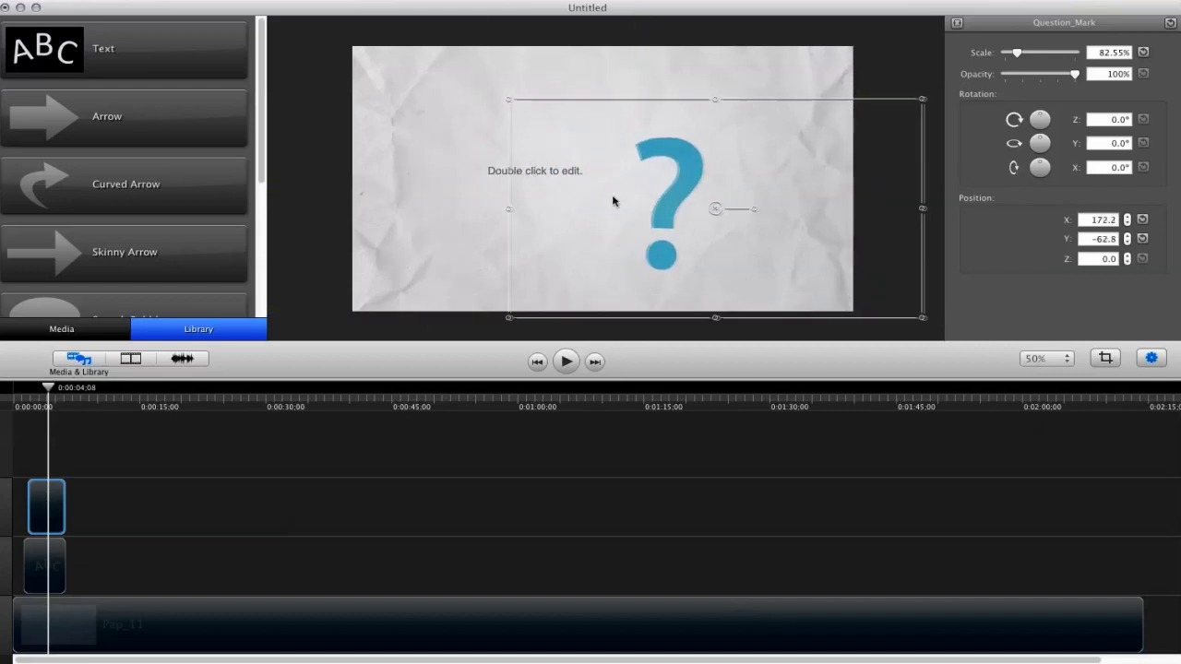
{"action": "left_click_drag", "start_coordinate": [508, 175], "coordinate": [498, 169]}
{"action": "left_click_drag", "start_coordinate": [658, 204], "coordinate": [621, 199]}
{"action": "mouse_move", "coordinate": [496, 169]}
{"action": "left_mouse_down"}
{"action": "mouse_move", "coordinate": [506, 163]}
{"action": "mouse_move", "coordinate": [474, 174]}
{"action": "mouse_move", "coordinate": [505, 167]}
{"action": "left_mouse_up"}
{"action": "left_click", "coordinate": [496, 166]}
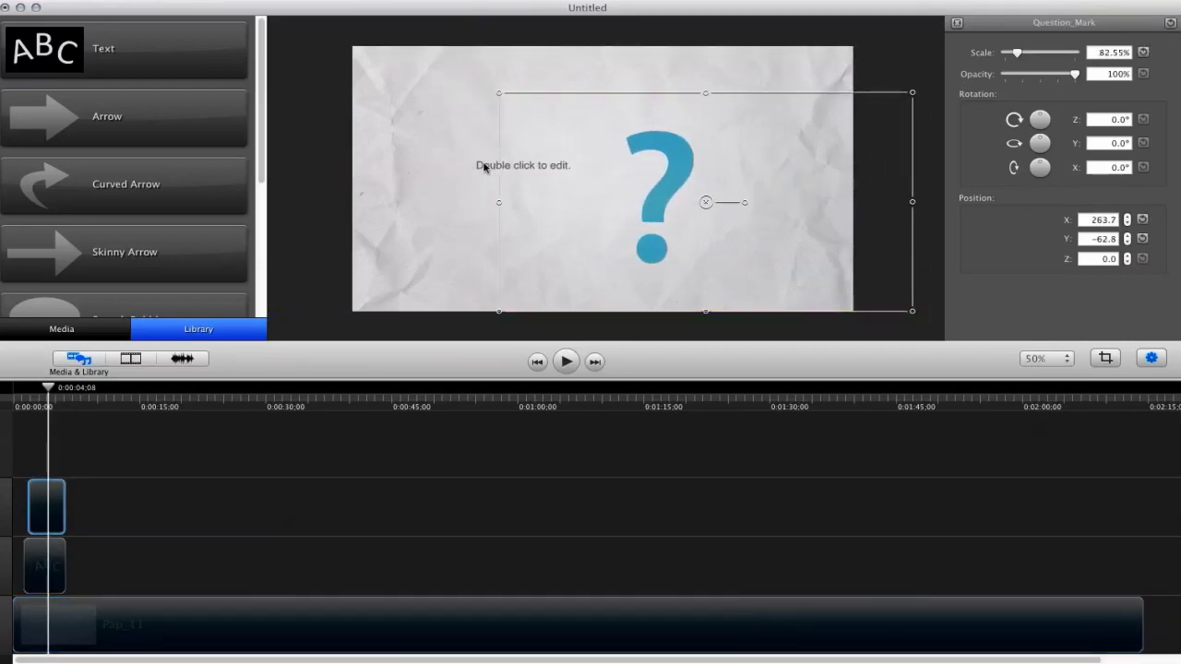
Try selecting the textbox beneath the question mark's frame, and move the question mark over the text to X -15.4, Y 37.9.
{"action": "left_click", "coordinate": [517, 183]}
{"action": "left_click", "coordinate": [550, 210]}
{"action": "left_click", "coordinate": [497, 174]}
{"action": "left_click", "coordinate": [529, 197]}
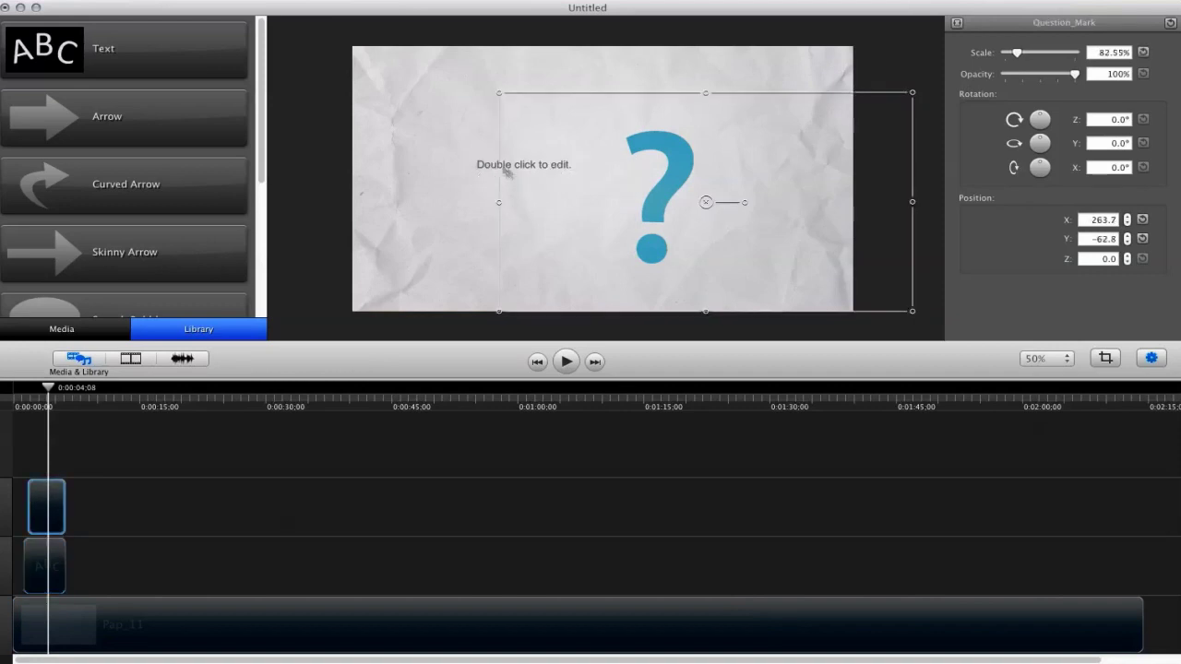
{"action": "left_click", "coordinate": [508, 187]}
{"action": "left_click", "coordinate": [541, 211]}
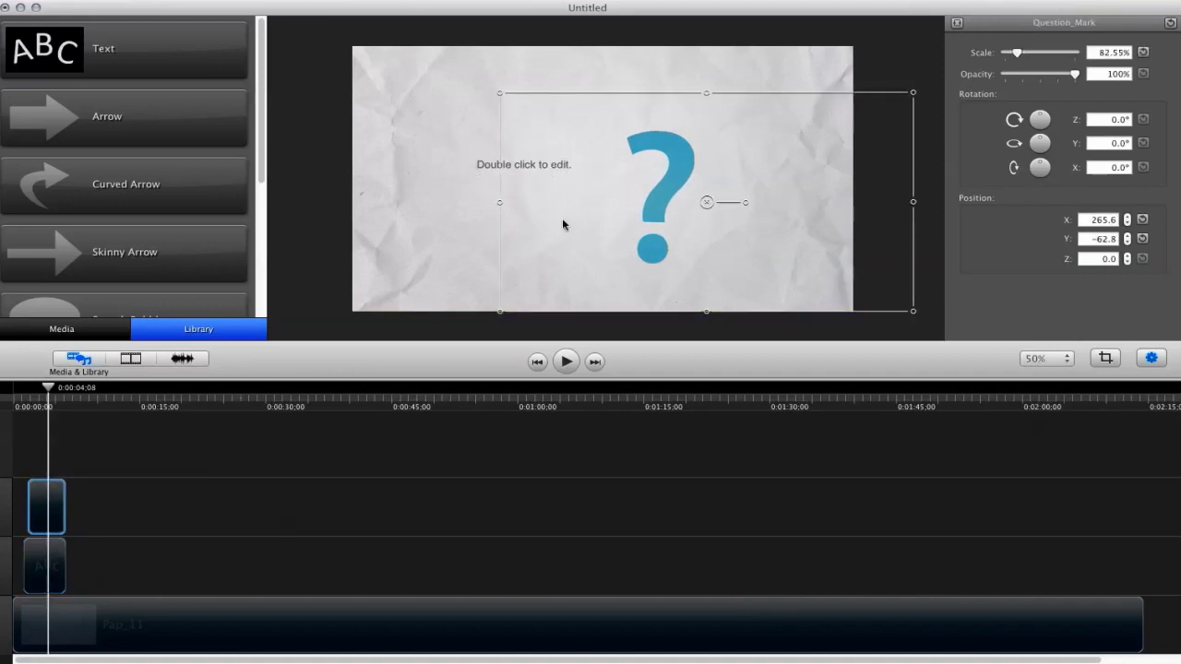
{"action": "left_click_drag", "start_coordinate": [628, 245], "coordinate": [544, 228]}
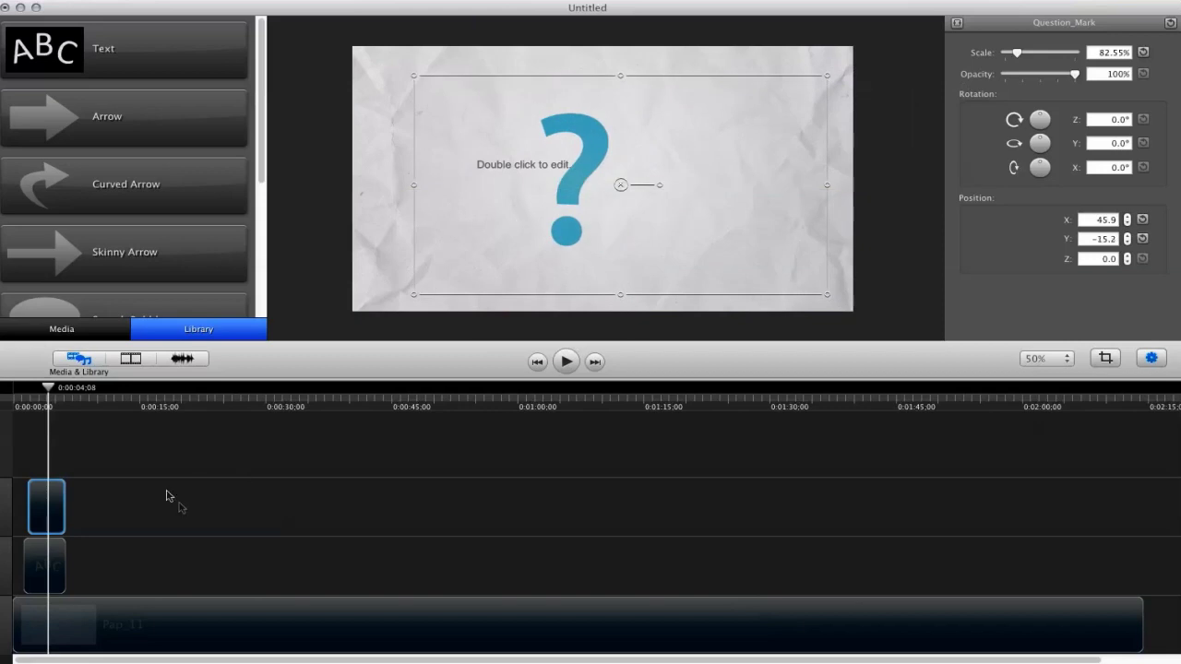
{"action": "left_click", "coordinate": [49, 569]}
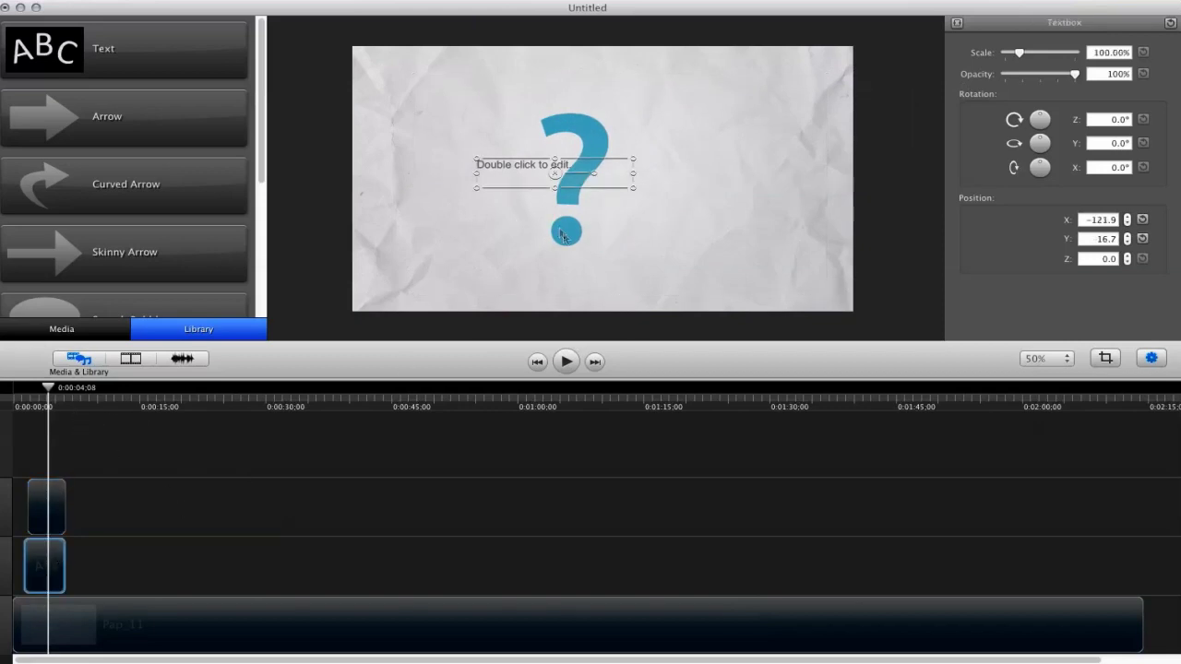
{"action": "left_click", "coordinate": [561, 231]}
{"action": "left_click_drag", "start_coordinate": [561, 232], "coordinate": [535, 230]}
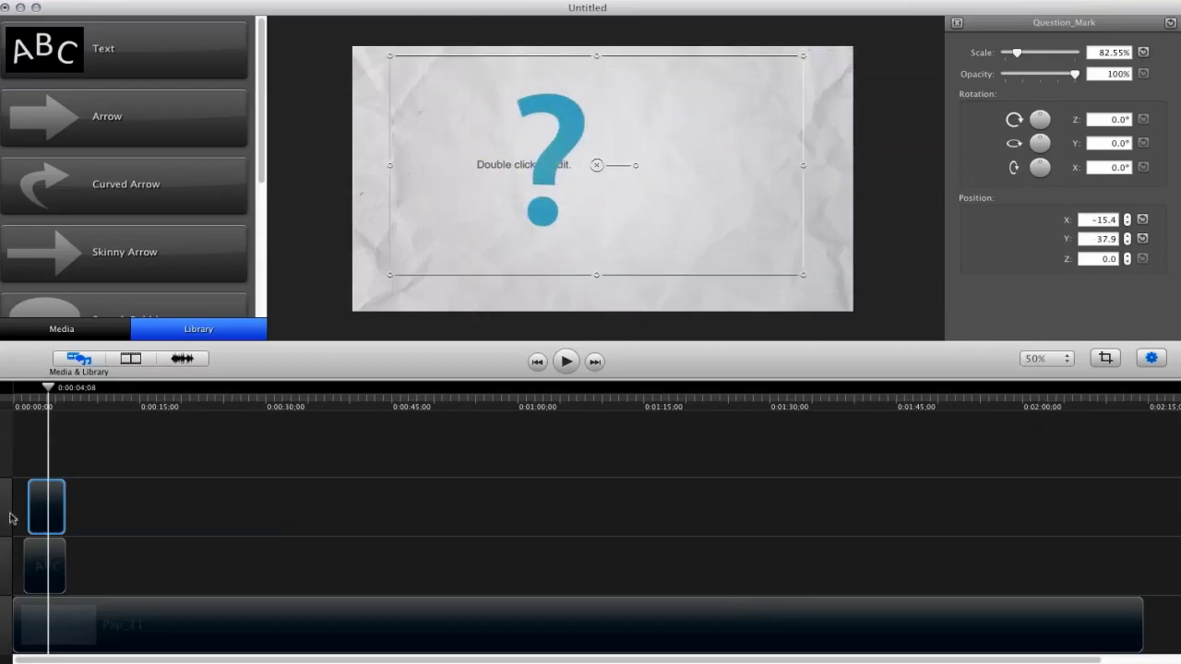
Move the question mark to X 111.7, Y -25.3, and return its clip to the track beneath the Text clip.
{"action": "right_click", "coordinate": [12, 518]}
{"action": "left_click", "coordinate": [58, 487]}
{"action": "left_click", "coordinate": [40, 560]}
{"action": "left_click", "coordinate": [42, 522]}
{"action": "left_click_drag", "start_coordinate": [522, 230], "coordinate": [416, 320]}
{"action": "left_click_drag", "start_coordinate": [49, 526], "coordinate": [46, 565]}
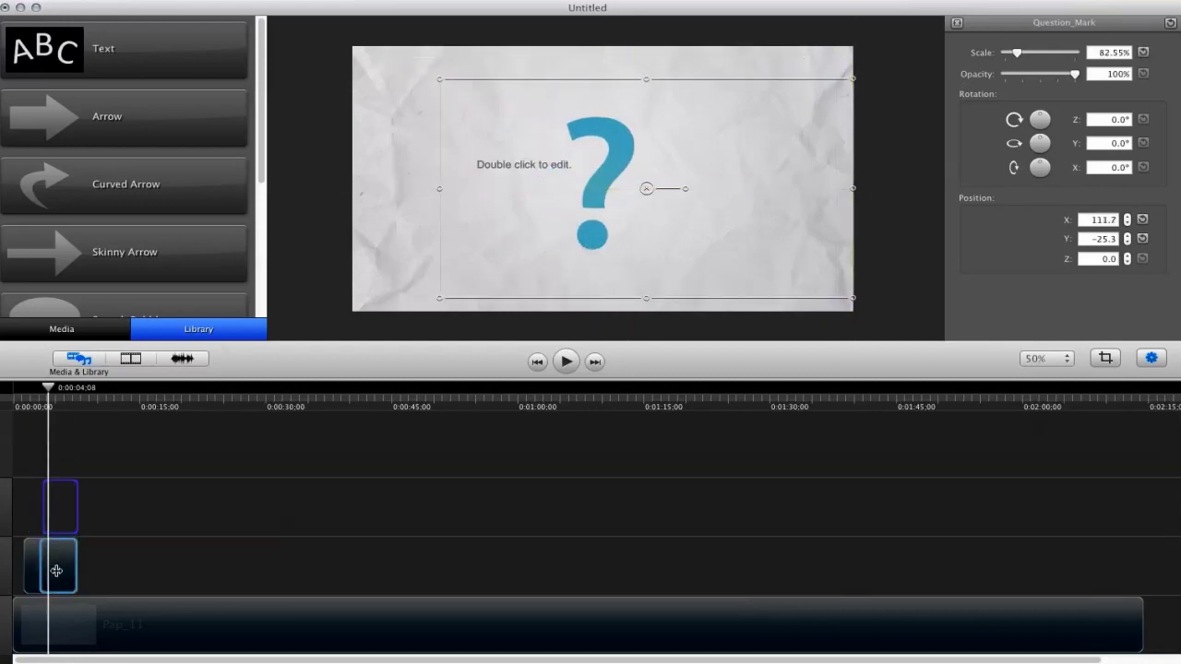
Move the question mark clear of the text's right end, and position the textbox at X -150.5, Y 80.7.
{"action": "left_click", "coordinate": [488, 198]}
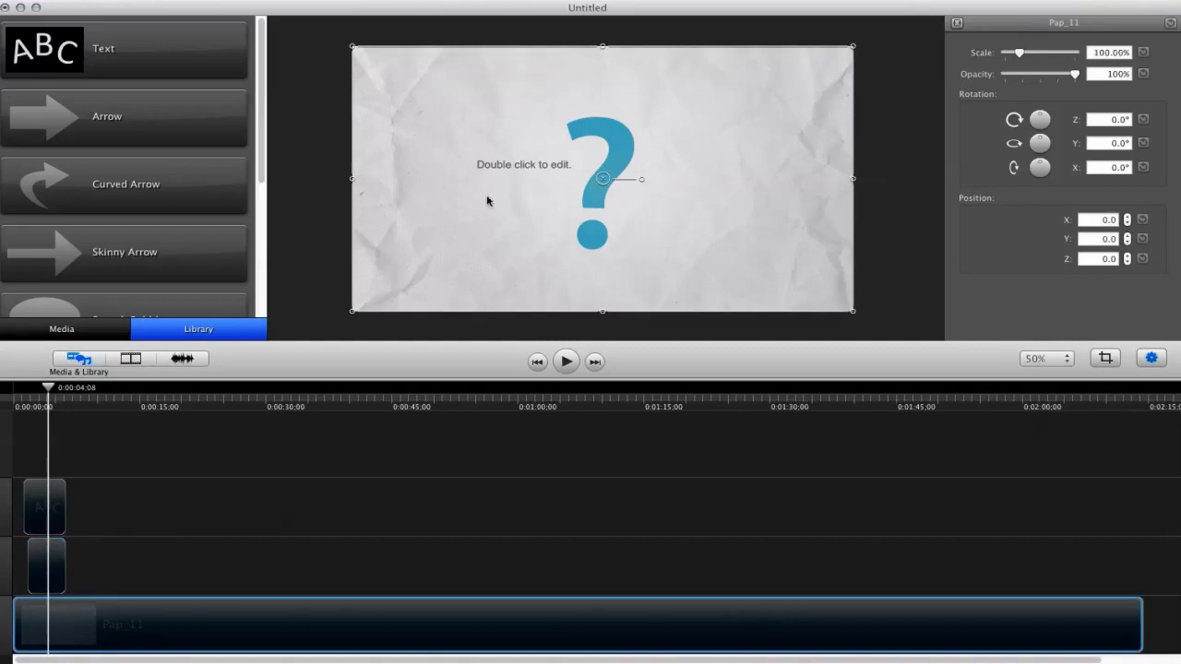
{"action": "left_click_drag", "start_coordinate": [562, 213], "coordinate": [615, 227]}
{"action": "left_click", "coordinate": [537, 187]}
{"action": "left_click", "coordinate": [492, 172]}
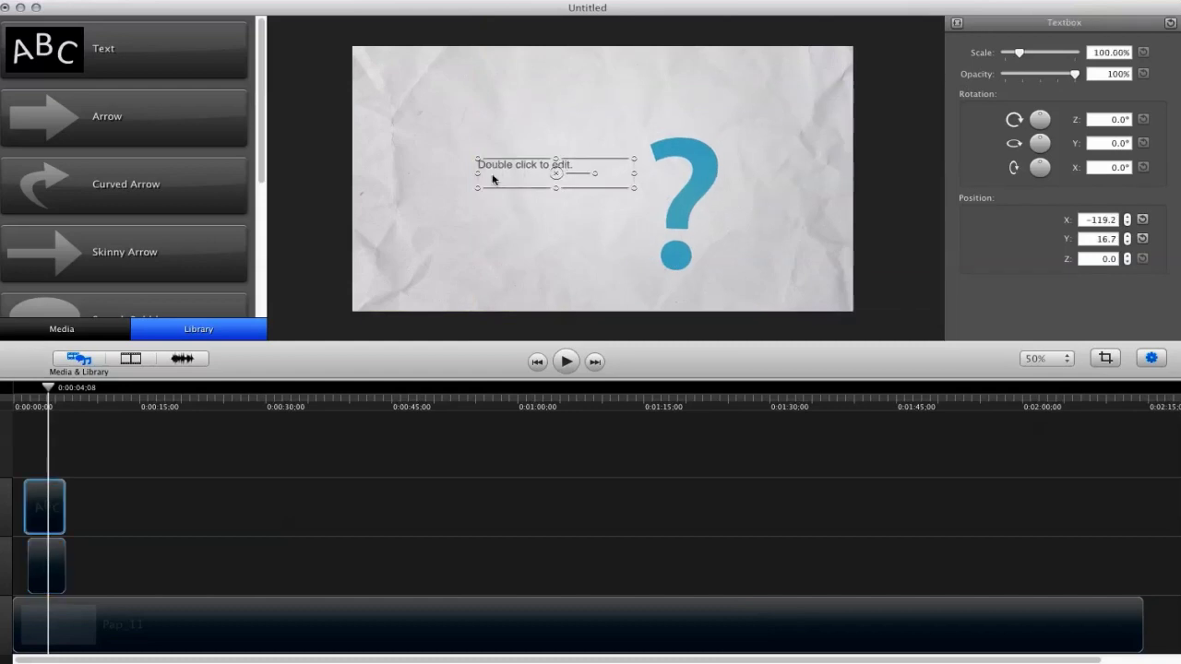
{"action": "left_click_drag", "start_coordinate": [488, 170], "coordinate": [490, 145]}
Open the textbox's text for editing, show the Fonts window, and place it below the text on the canvas.
{"action": "double_click", "coordinate": [491, 144]}
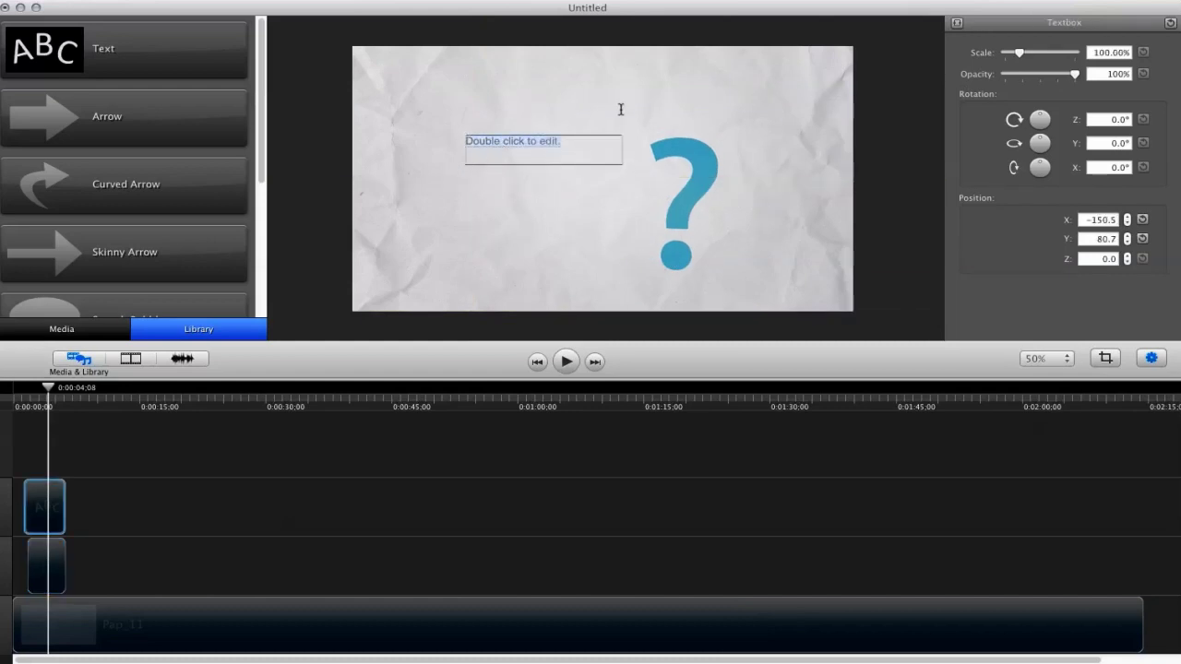
{"action": "left_click", "coordinate": [194, 0]}
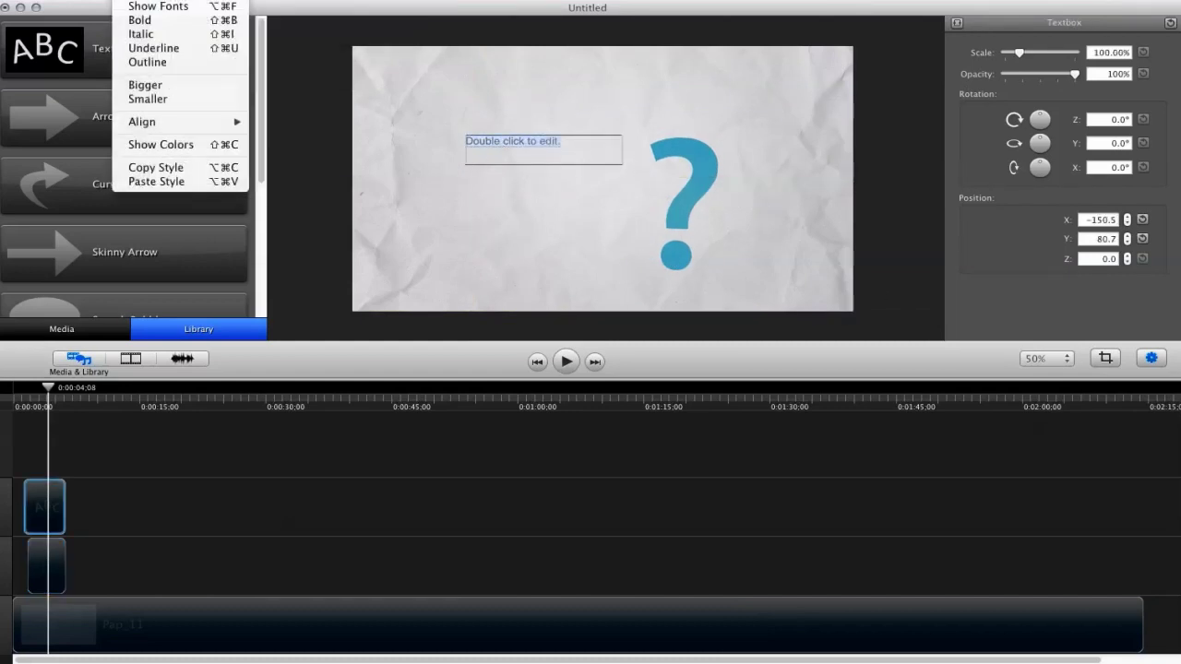
{"action": "left_click", "coordinate": [155, 8]}
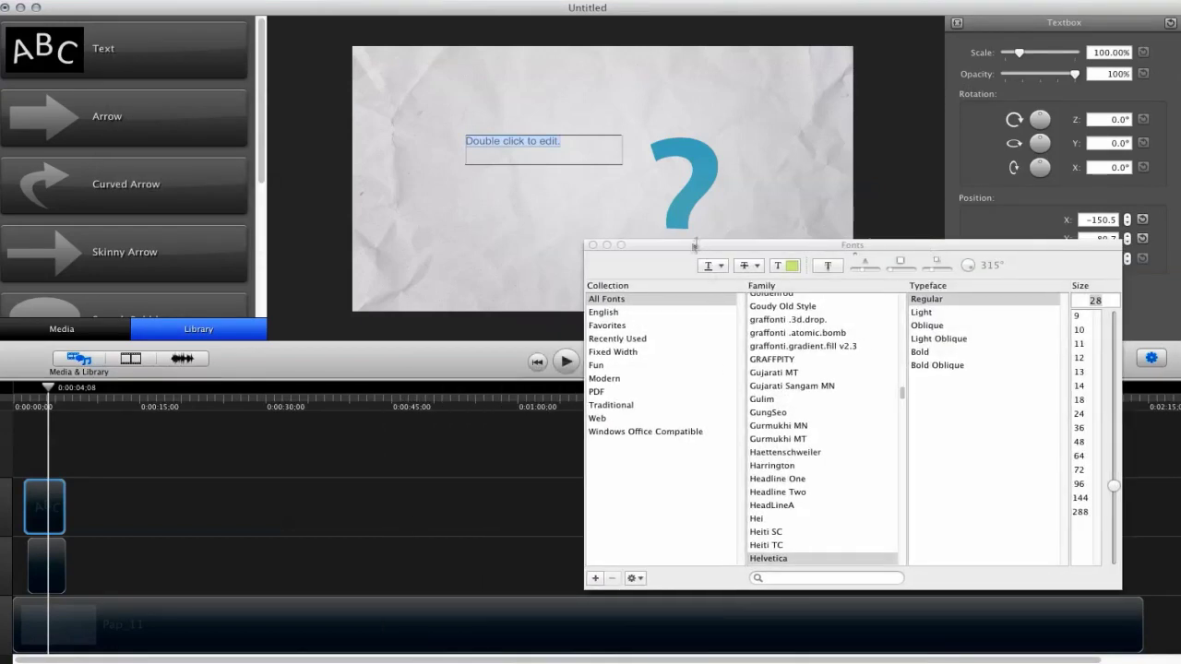
{"action": "left_click_drag", "start_coordinate": [695, 246], "coordinate": [661, 240]}
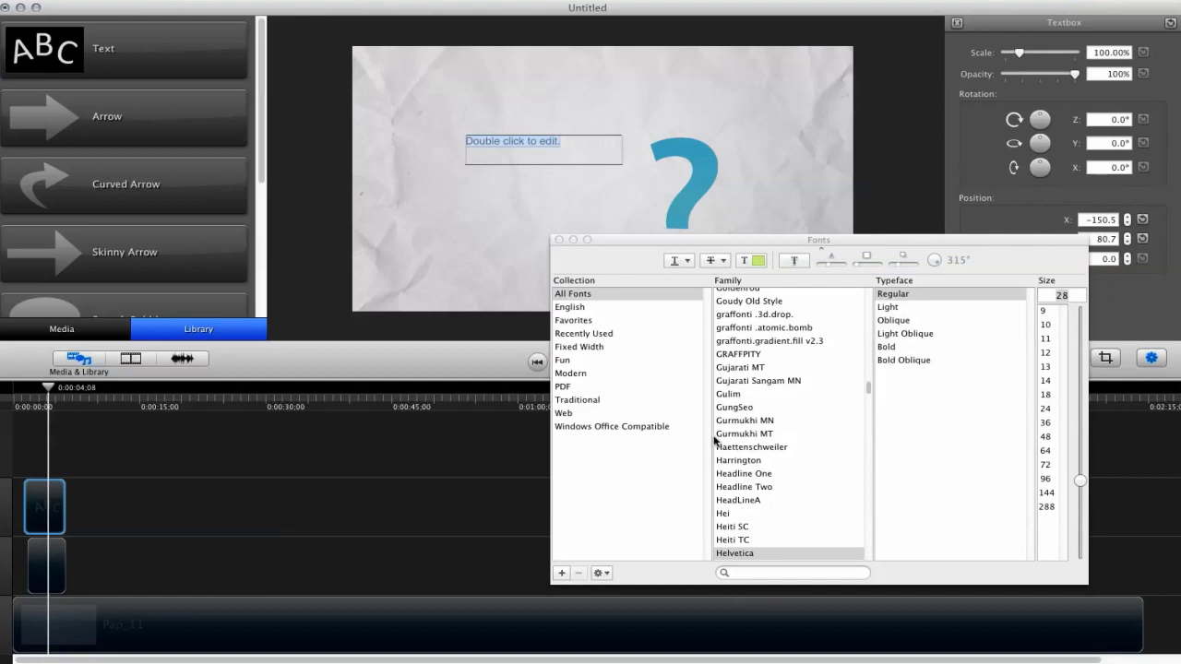
{"action": "left_click_drag", "start_coordinate": [698, 247], "coordinate": [655, 273]}
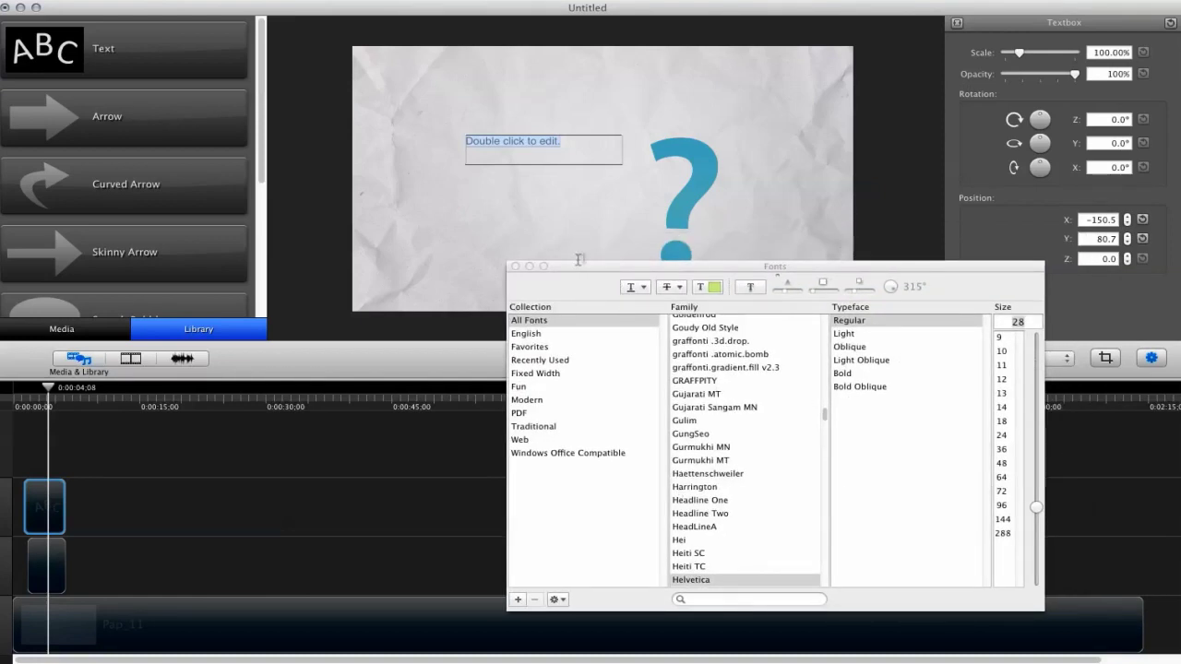
{"action": "left_click_drag", "start_coordinate": [576, 262], "coordinate": [590, 245]}
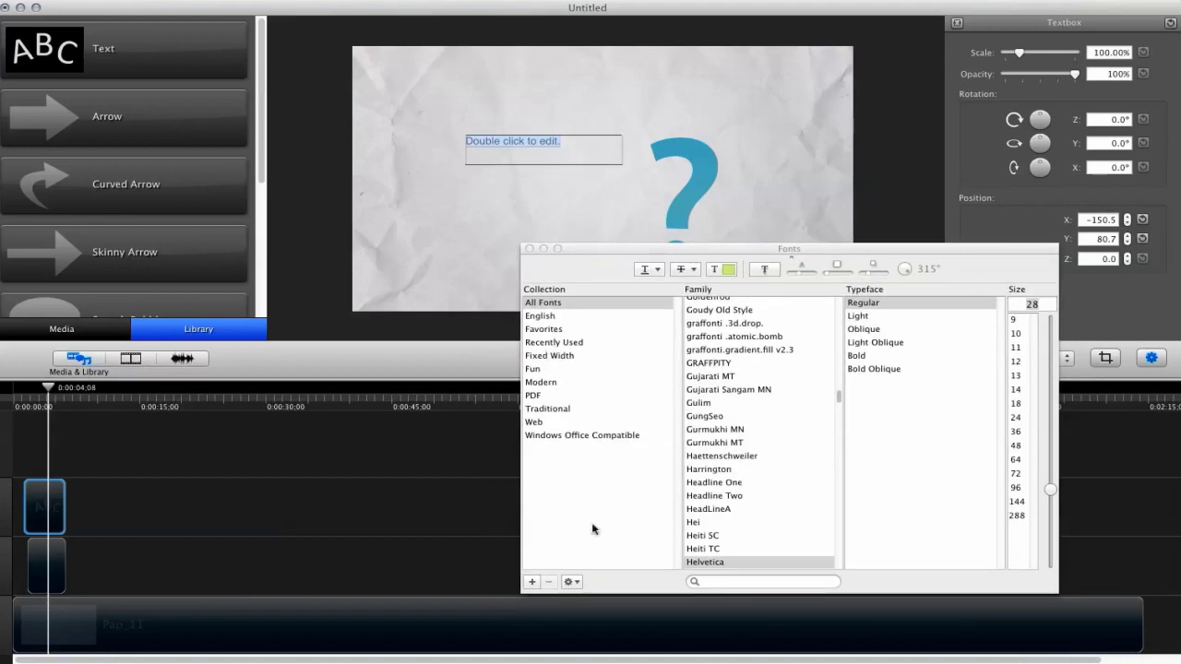
Try several font families from Gujarati MT to Headline Two on the text, and apply Headline One.
{"action": "left_click", "coordinate": [719, 376]}
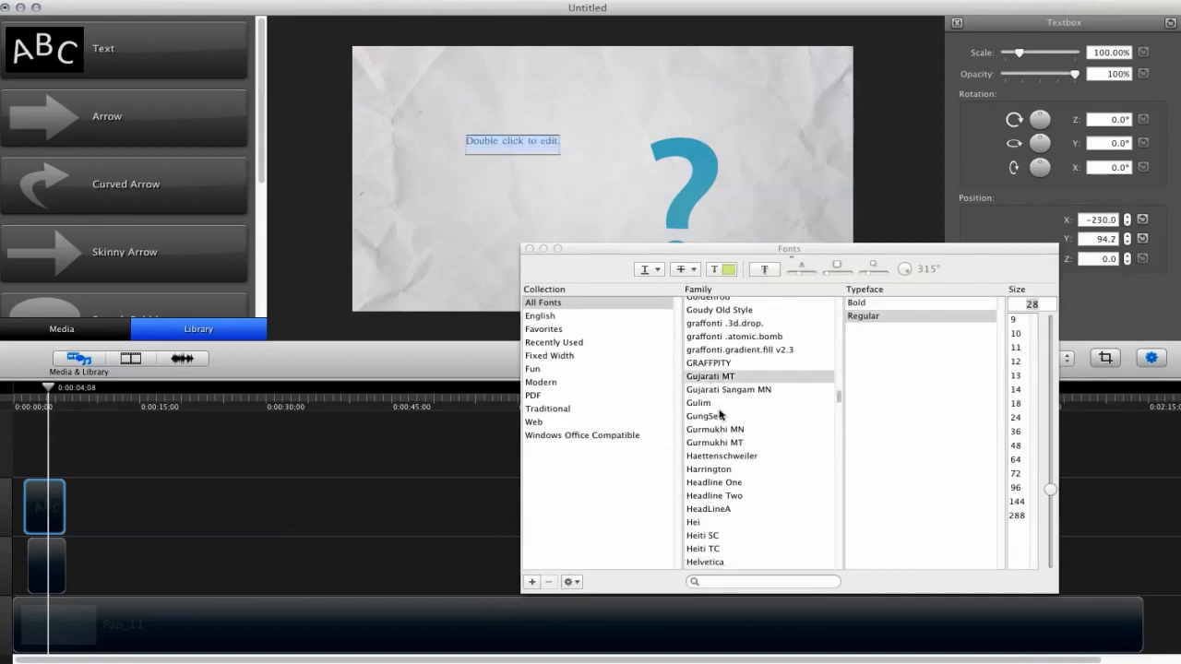
{"action": "left_click", "coordinate": [720, 417]}
{"action": "left_click", "coordinate": [717, 469]}
{"action": "left_click", "coordinate": [716, 483]}
{"action": "left_click", "coordinate": [718, 497]}
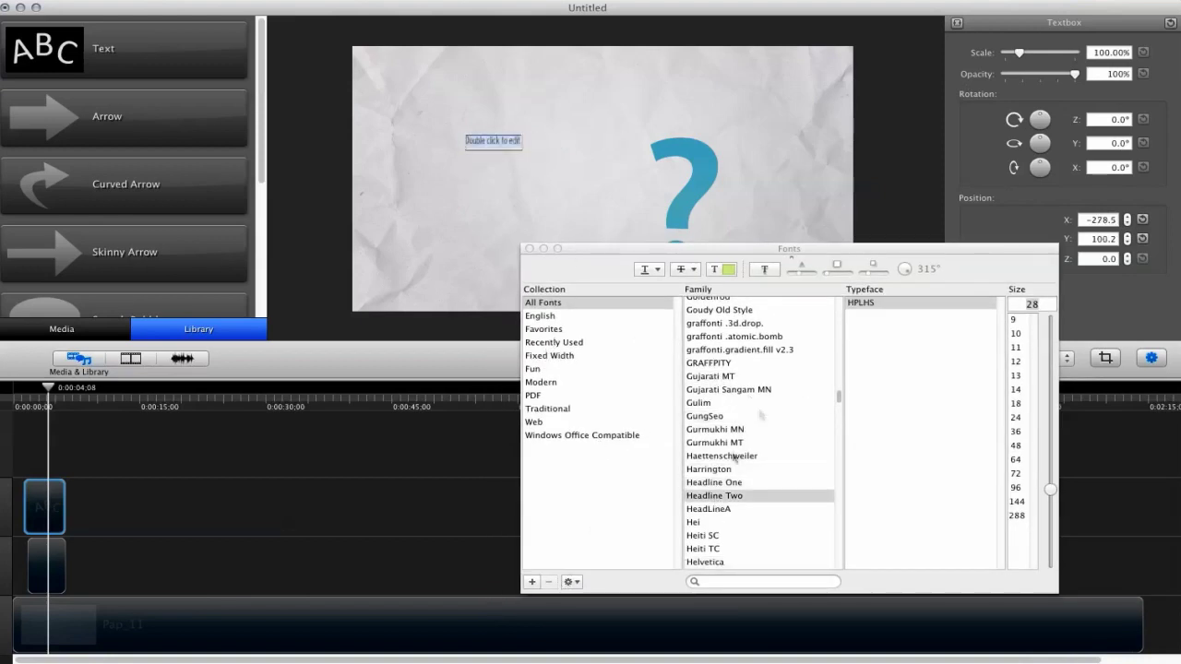
{"action": "left_click", "coordinate": [723, 485]}
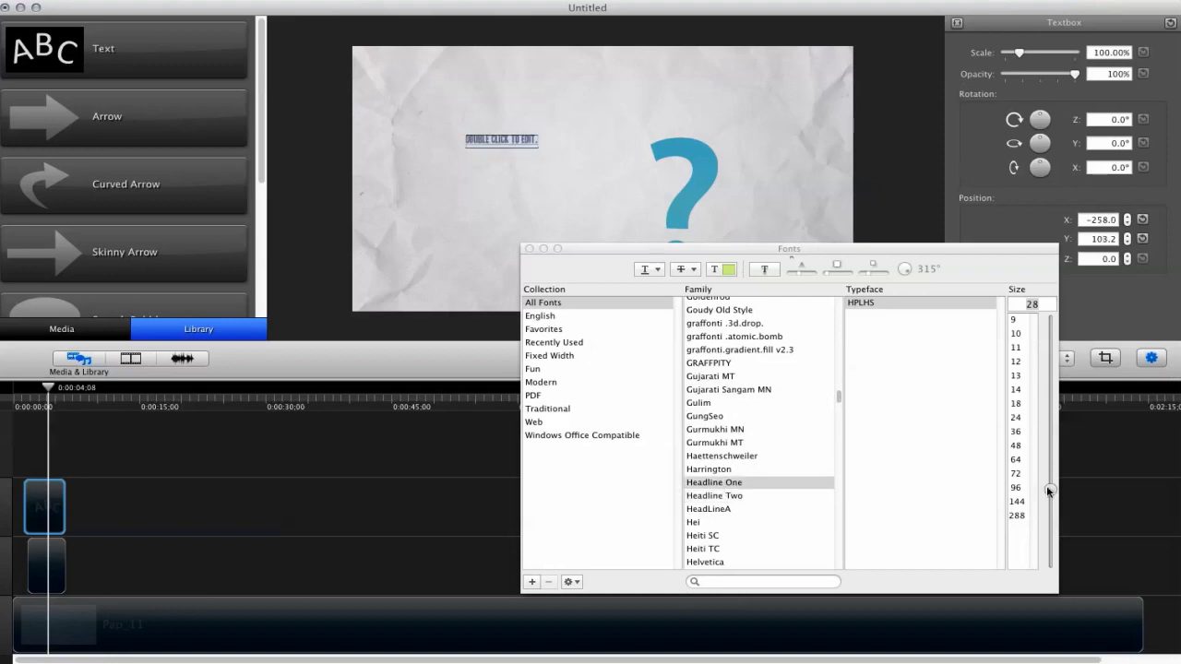
Set the text size to 75 and change the text color to light blue on the color wheel.
{"action": "left_click_drag", "start_coordinate": [1048, 490], "coordinate": [1059, 341]}
{"action": "left_click", "coordinate": [1038, 310]}
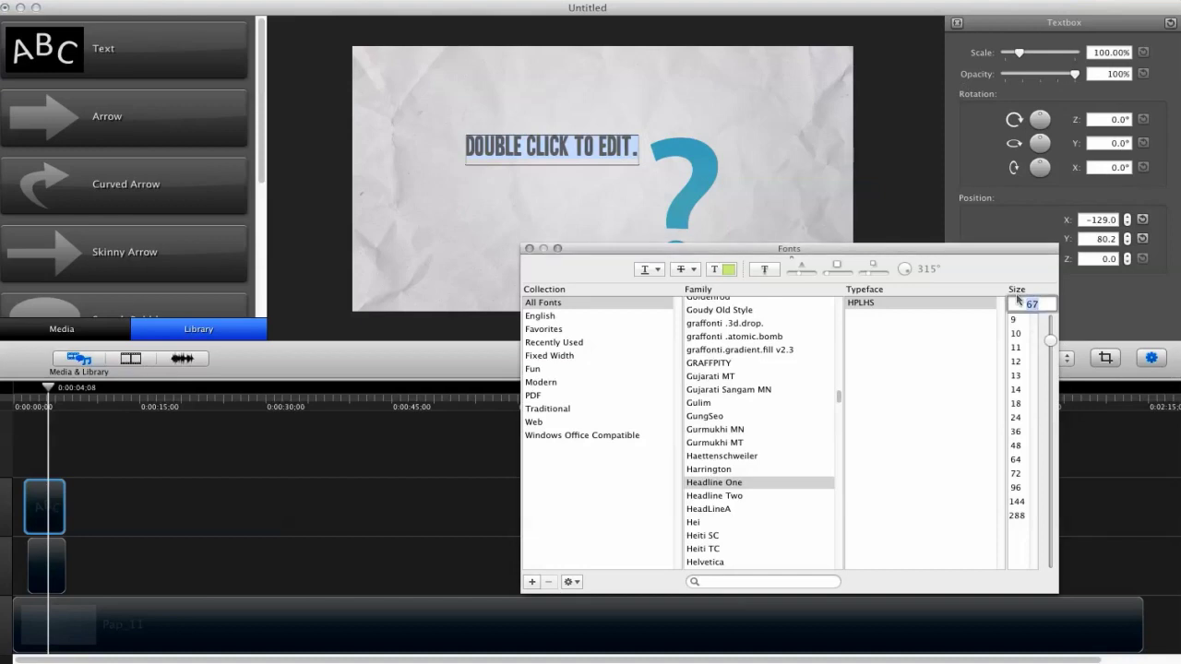
{"action": "type", "text": "75"}
{"action": "key", "text": "Return"}
{"action": "left_click", "coordinate": [728, 269]}
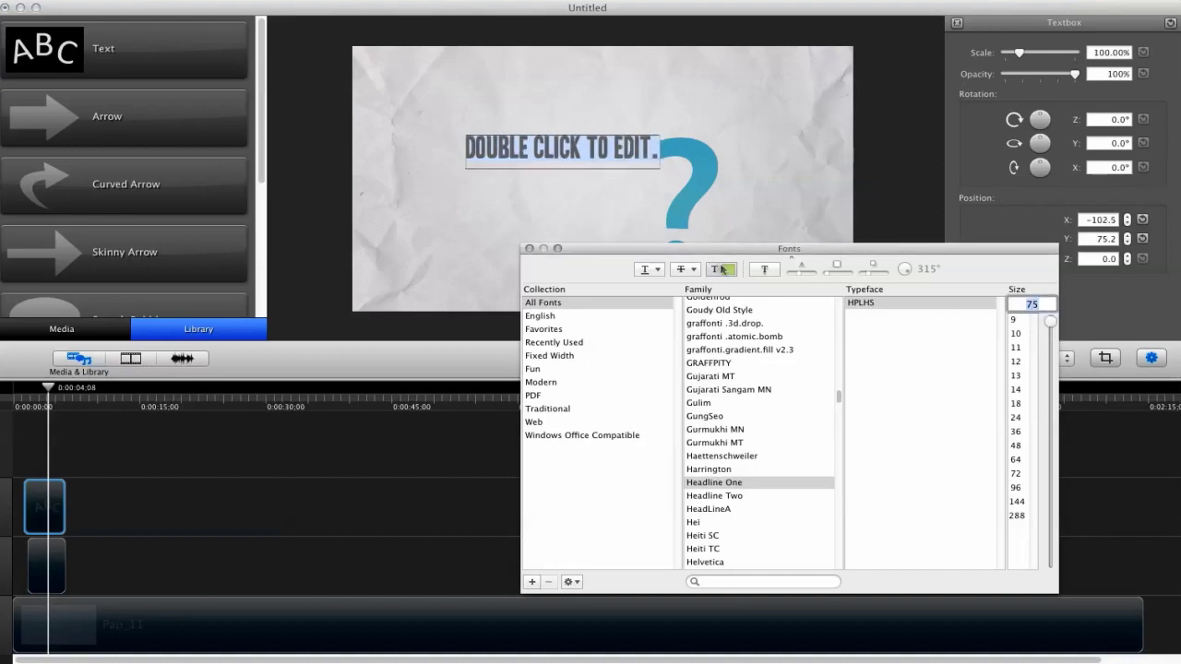
{"action": "left_click", "coordinate": [268, 422]}
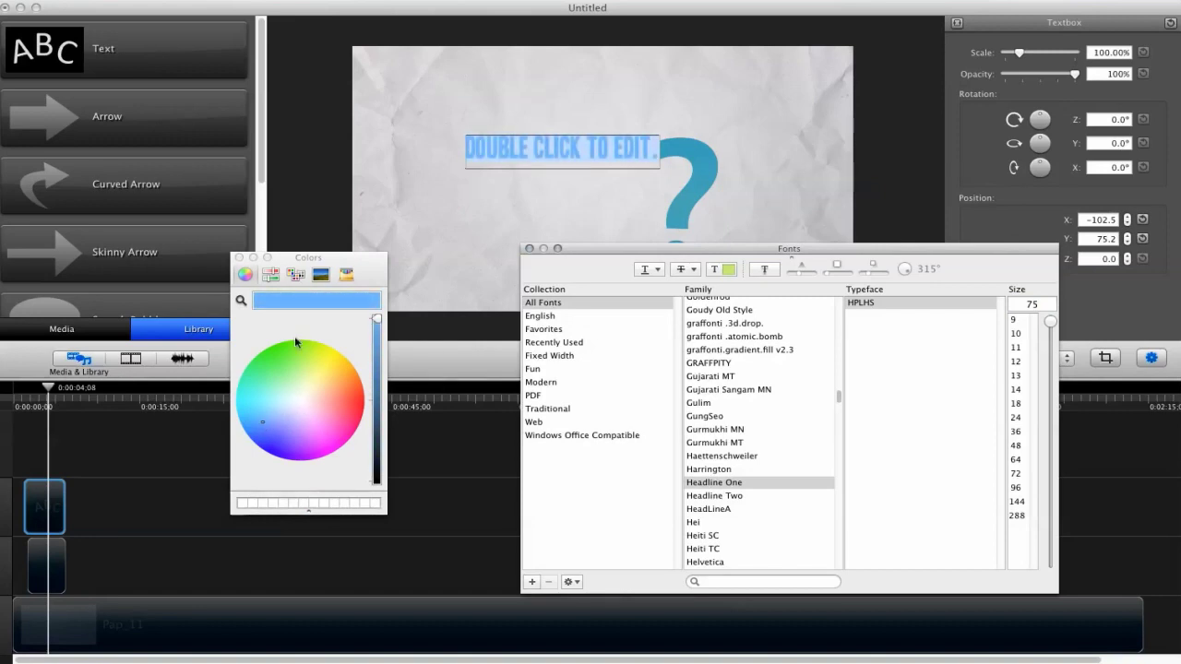
Close the color picker, uncover the canvas by shifting the Fonts window, and set the text size to 85.
{"action": "left_click", "coordinate": [239, 258]}
{"action": "left_click_drag", "start_coordinate": [586, 254], "coordinate": [405, 298]}
{"action": "left_click", "coordinate": [606, 154]}
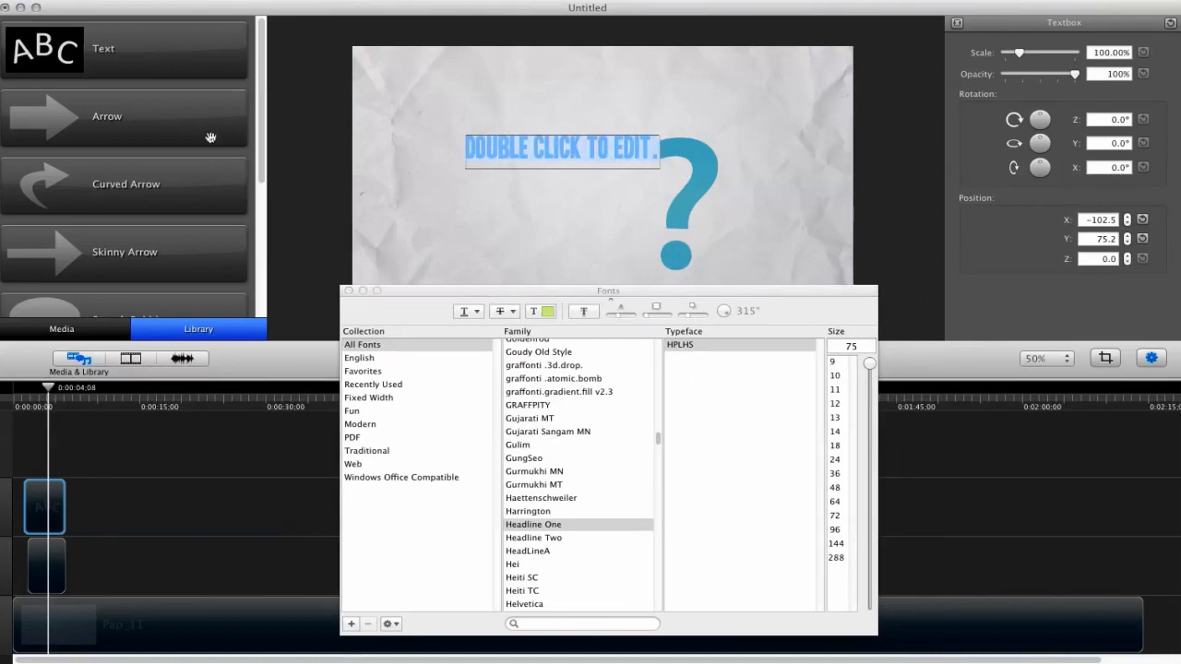
{"action": "left_click", "coordinate": [862, 347]}
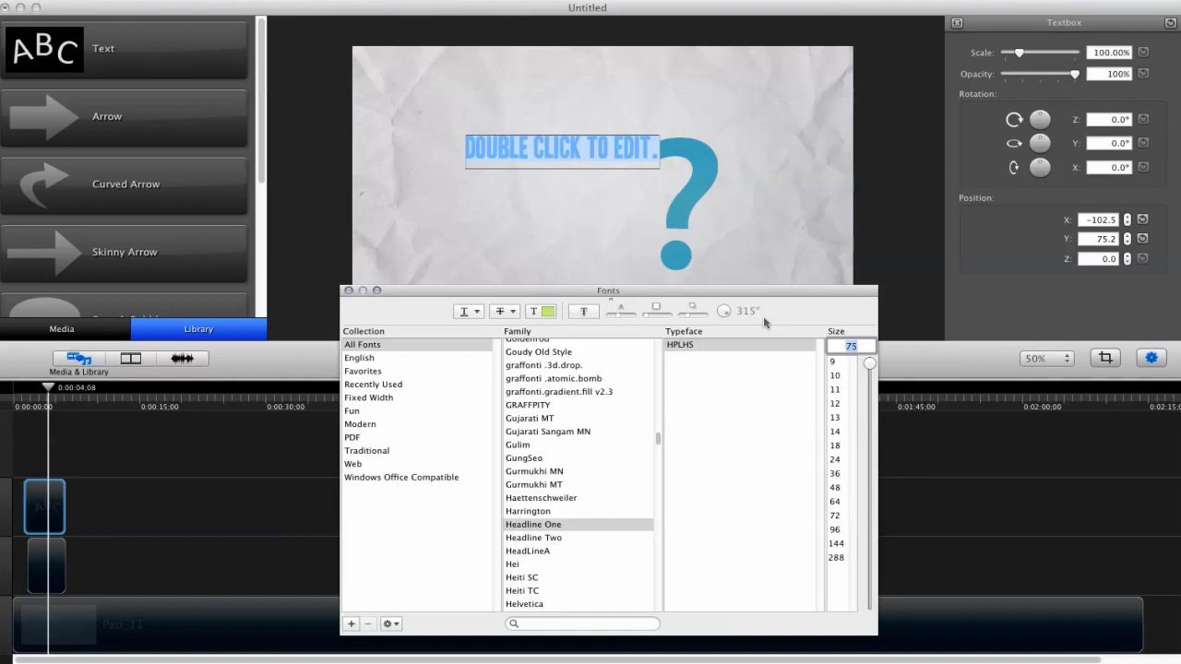
{"action": "type", "text": "85"}
{"action": "key", "text": "Return"}
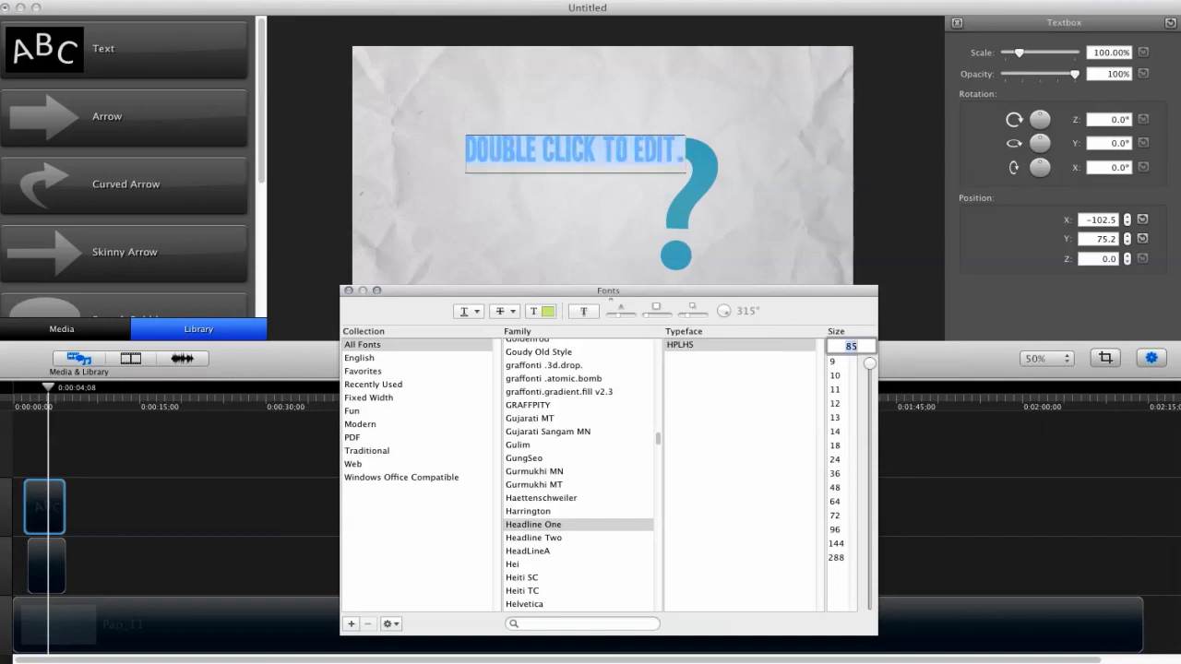
Add the Headline One 85 pt style to the font favorites and show the Favorites collection.
{"action": "left_click", "coordinate": [385, 624]}
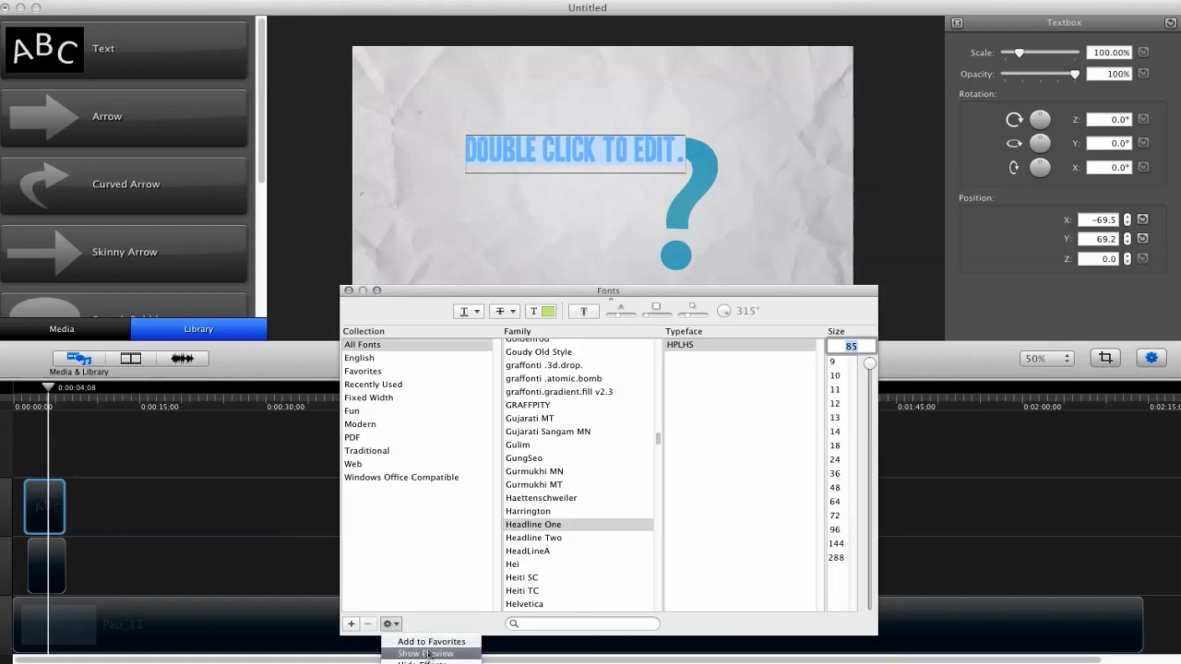
{"action": "left_click", "coordinate": [449, 639]}
{"action": "left_click_drag", "start_coordinate": [539, 286], "coordinate": [614, 266]}
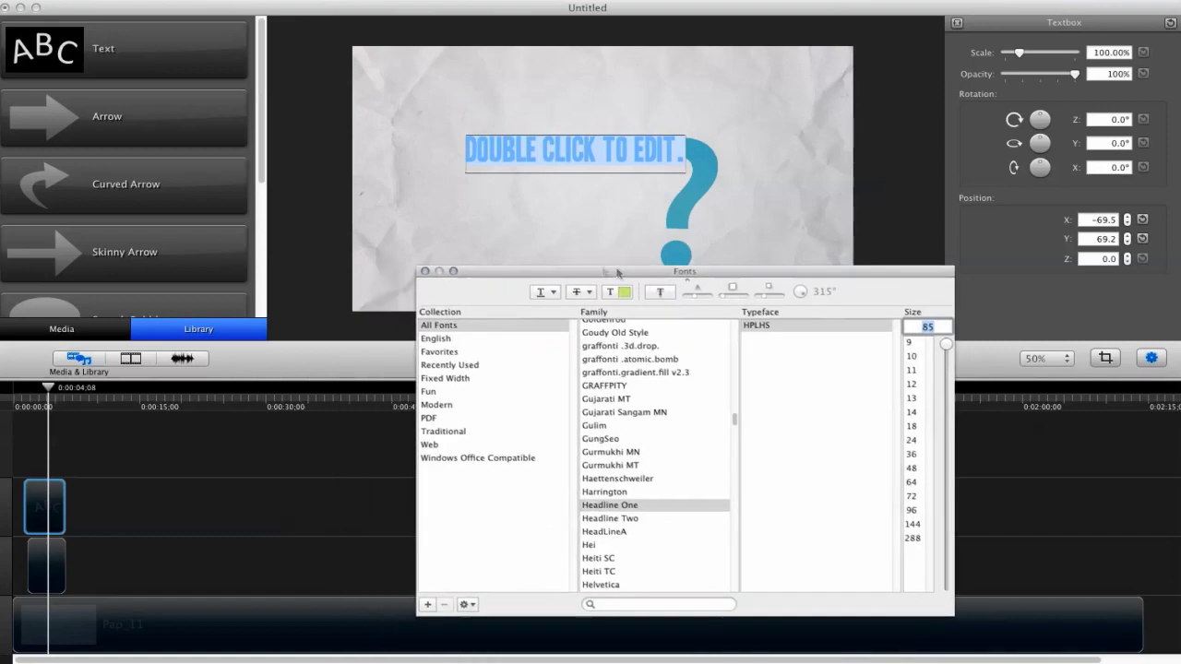
{"action": "left_click", "coordinate": [441, 352]}
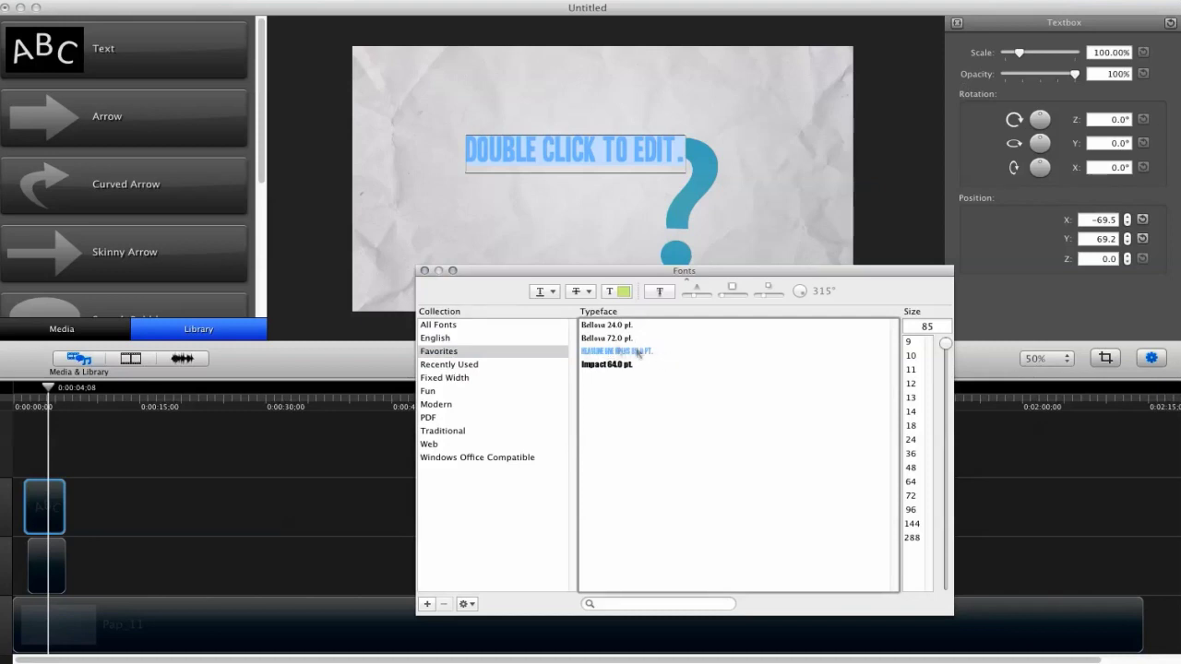
Reposition and shorten the Fonts window, put it away, and end text editing by selecting the Pap_11 background.
{"action": "left_click_drag", "start_coordinate": [634, 273], "coordinate": [588, 337]}
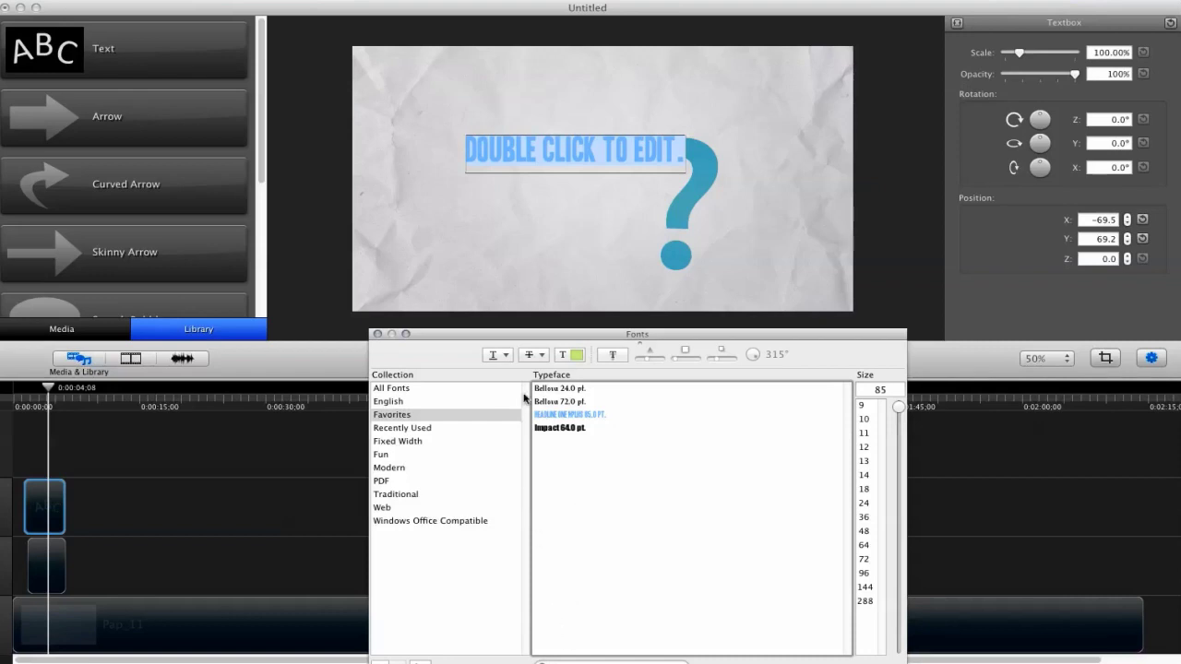
{"action": "left_click_drag", "start_coordinate": [474, 332], "coordinate": [497, 351]}
{"action": "left_click_drag", "start_coordinate": [501, 357], "coordinate": [711, 332]}
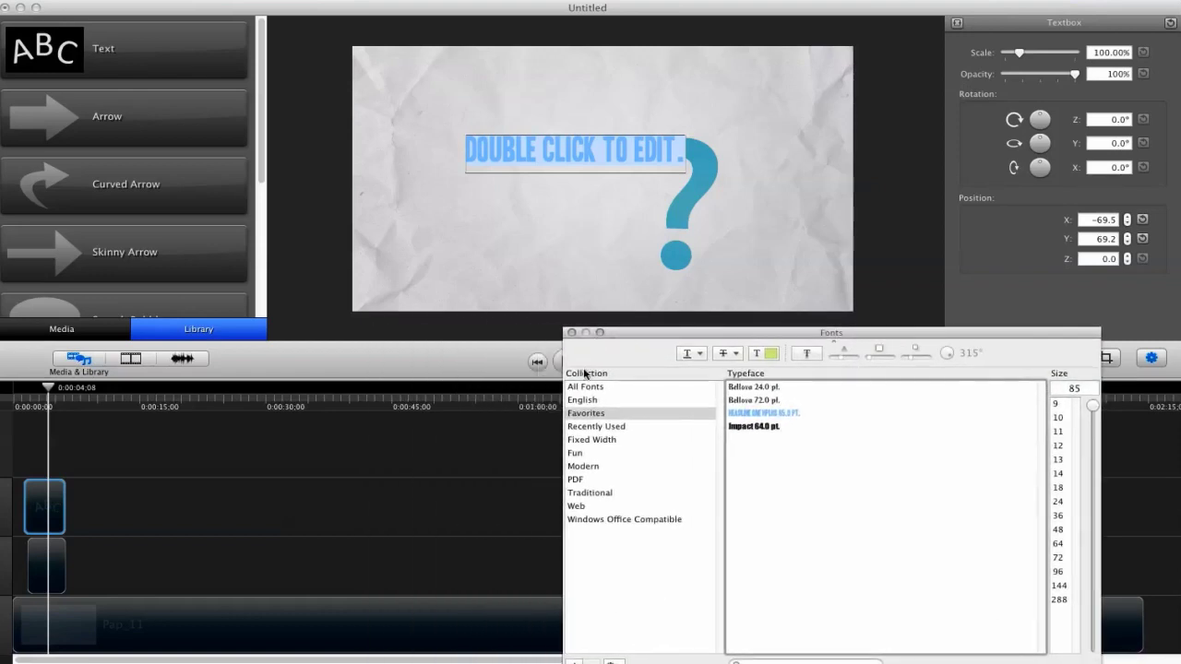
{"action": "left_click_drag", "start_coordinate": [595, 333], "coordinate": [558, 298]}
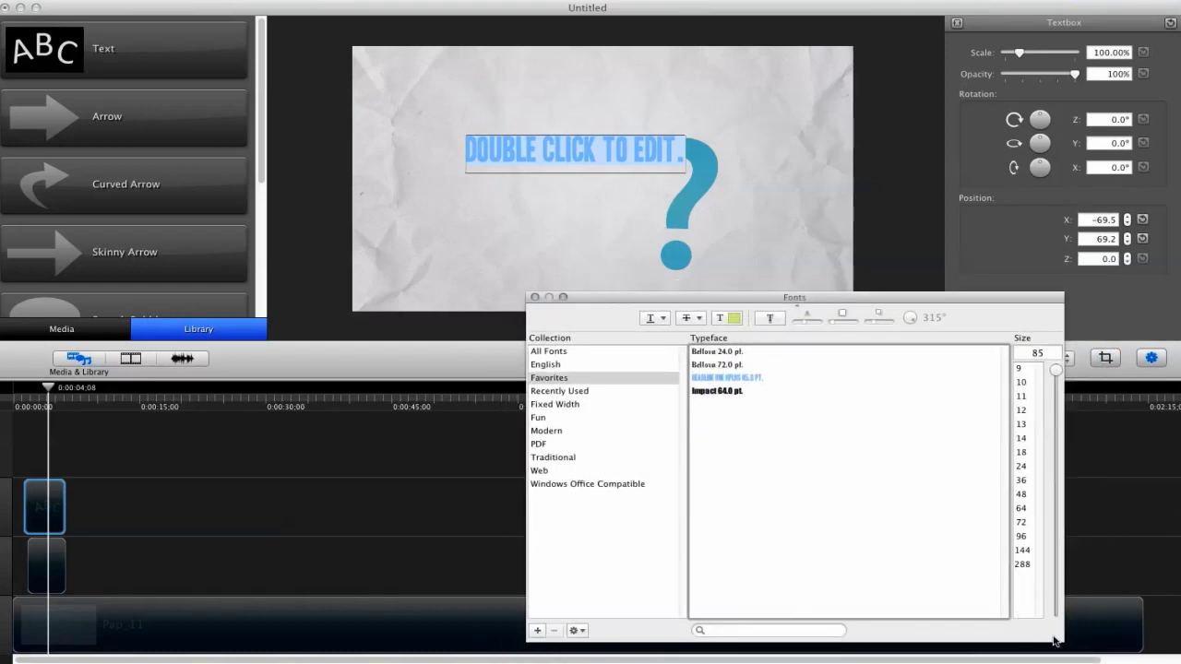
{"action": "left_click_drag", "start_coordinate": [1055, 639], "coordinate": [1064, 497]}
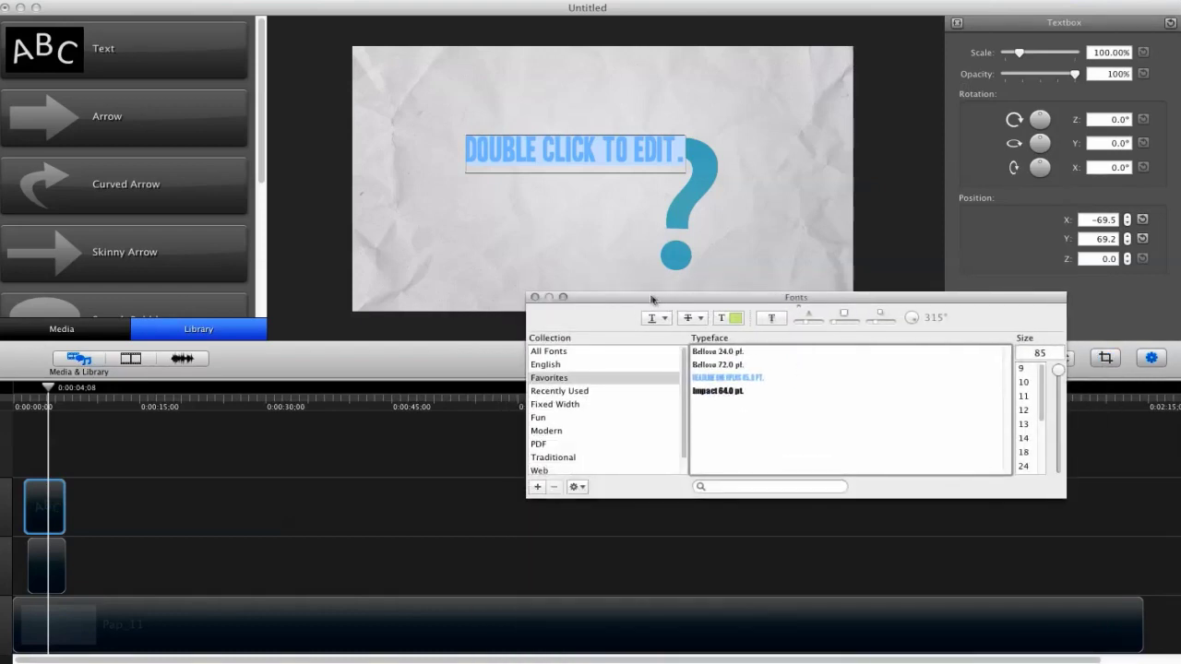
{"action": "double_click", "coordinate": [652, 298]}
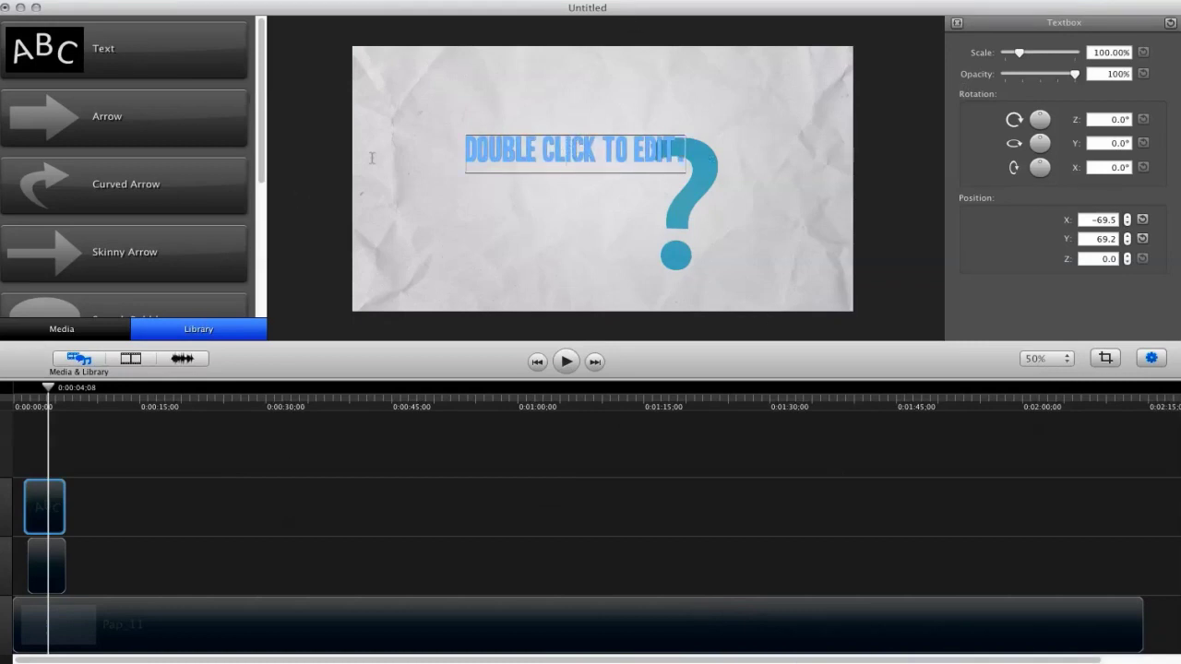
{"action": "left_click", "coordinate": [532, 263]}
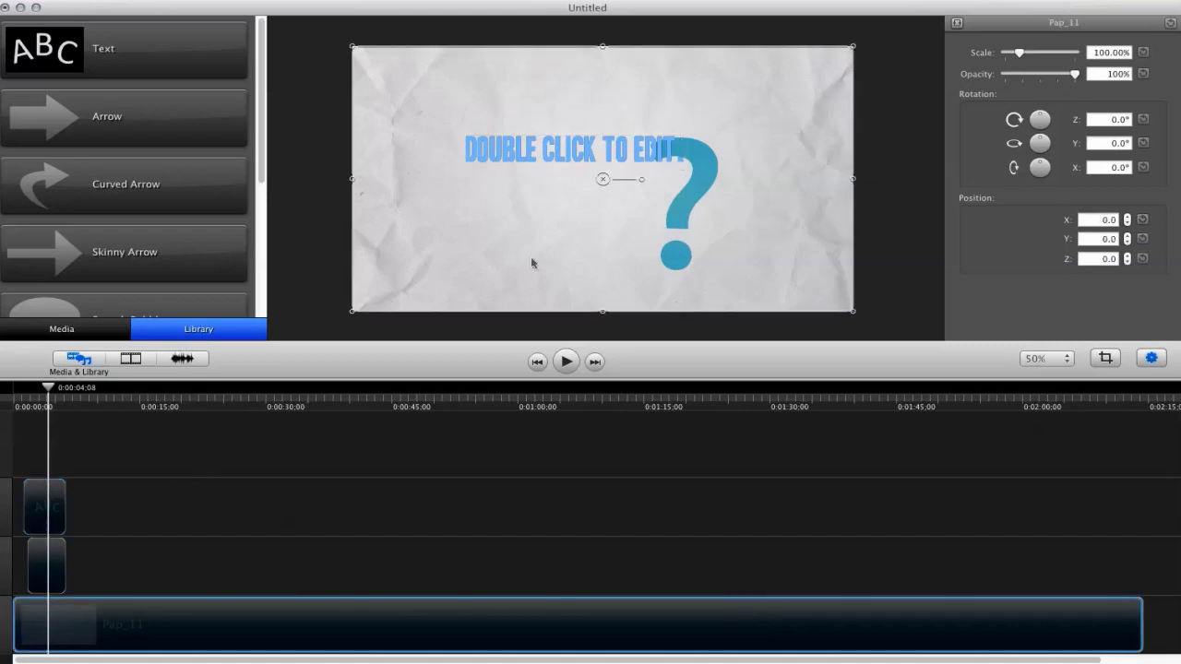
Move the text box up above the question mark and replace its text with "HOW WOULD YOU LIKE TO SAVE TIME AND MONEY SHOPPING ONLINE".
{"action": "left_click_drag", "start_coordinate": [559, 157], "coordinate": [584, 102]}
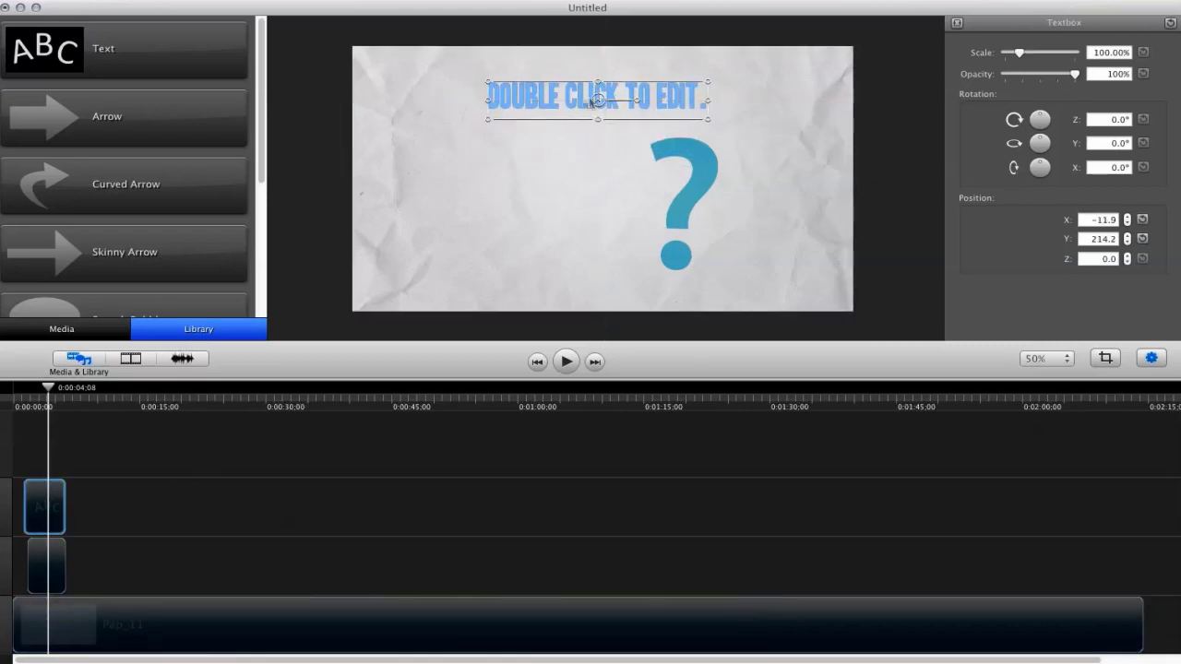
{"action": "double_click", "coordinate": [611, 105]}
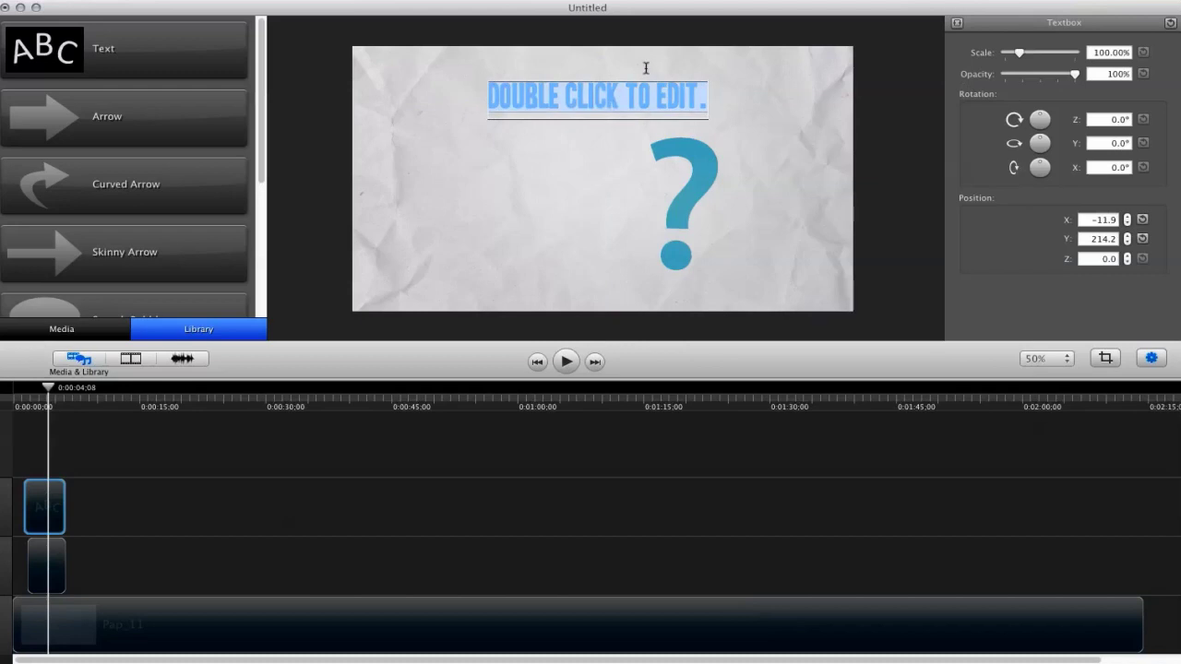
{"action": "type", "text": "HOW WO"}
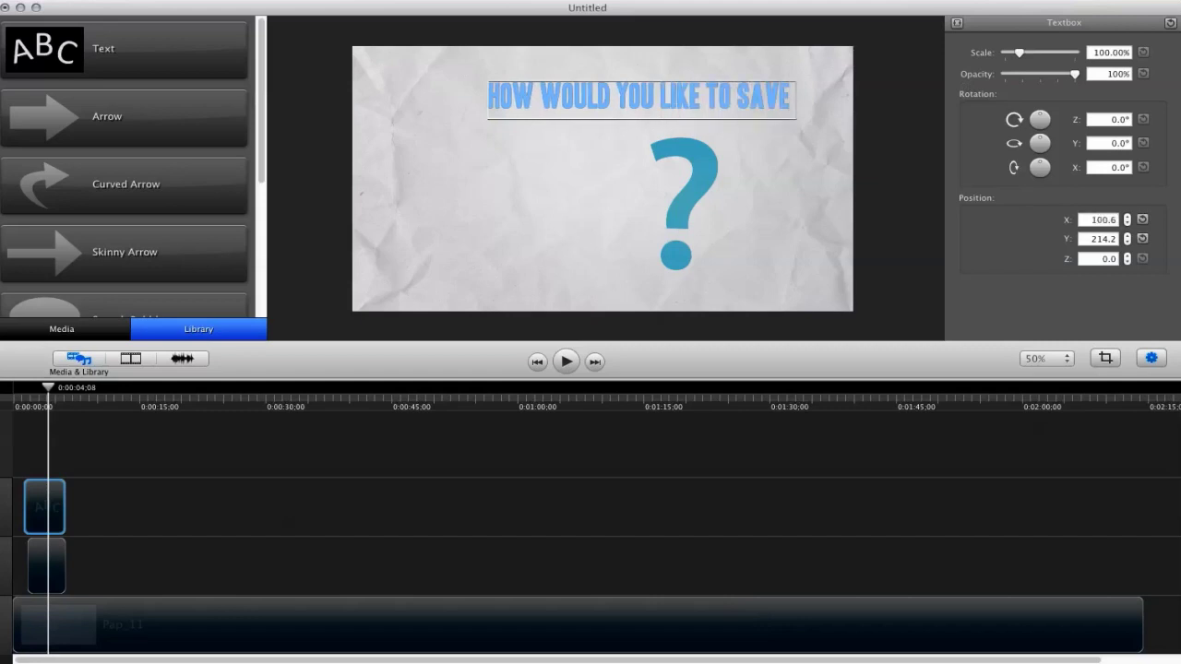
{"action": "type", "text": "ULD YOU LIKE TO SAVE TIME"}
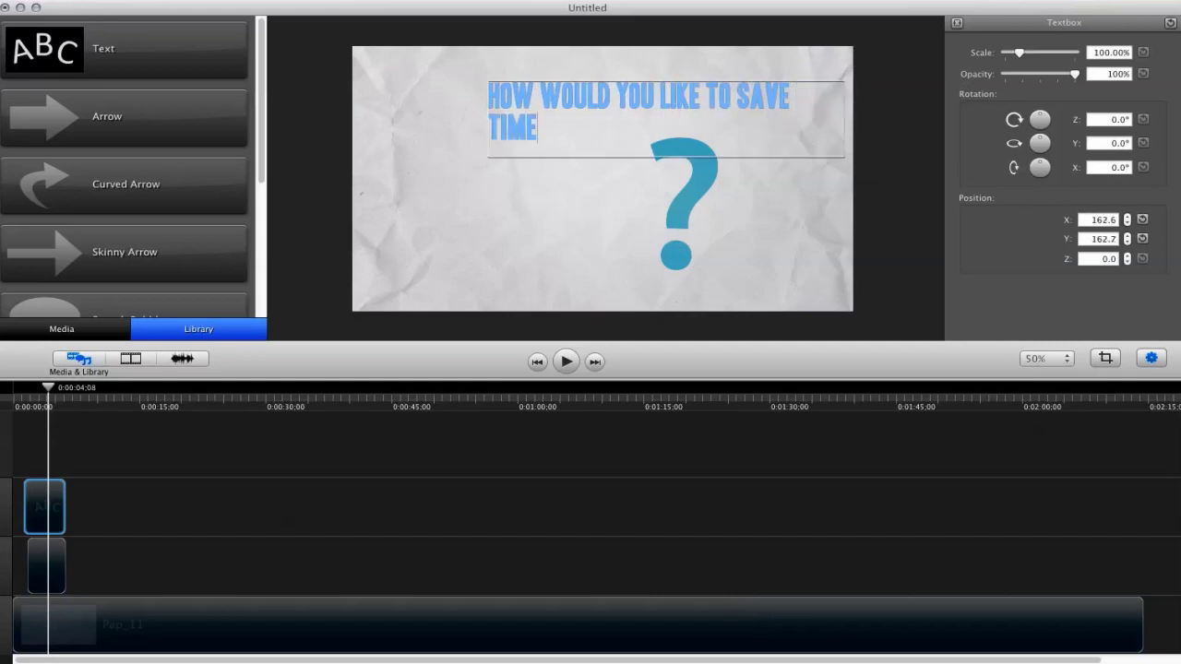
{"action": "type", "text": " AND MONEY SHOPPING ONLINE"}
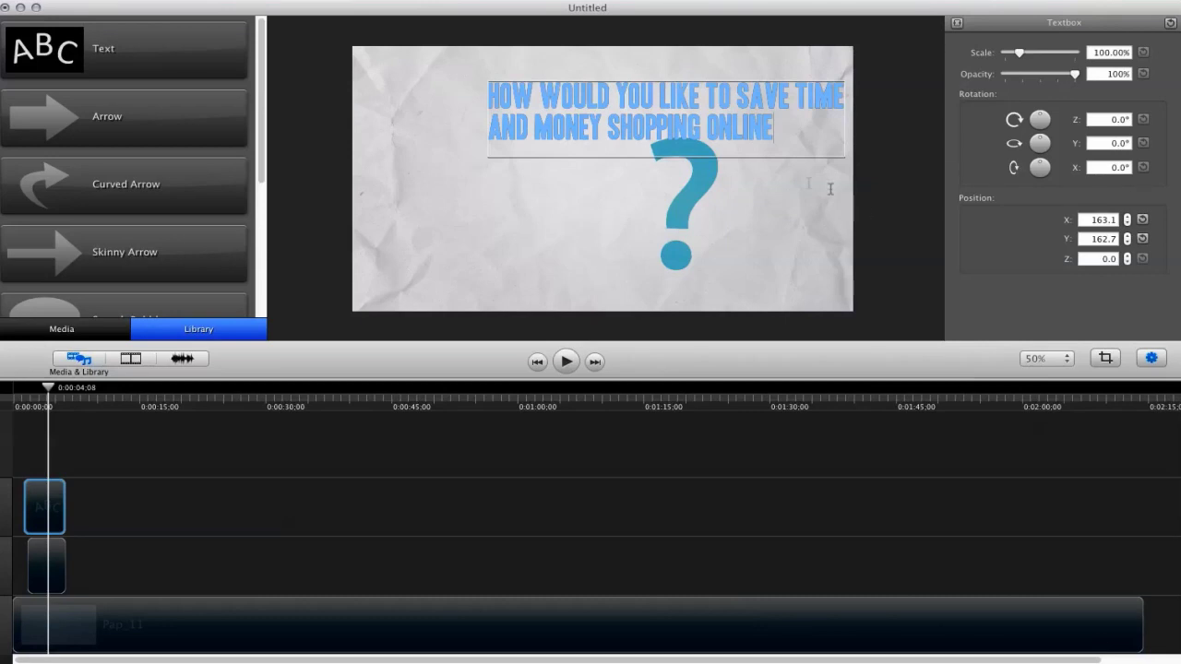
Center-align the whole headline text and reposition its box centered across the upper part of the canvas.
{"action": "key", "text": "super+a"}
{"action": "left_click", "coordinate": [139, 0]}
{"action": "mouse_move", "coordinate": [140, 0]}
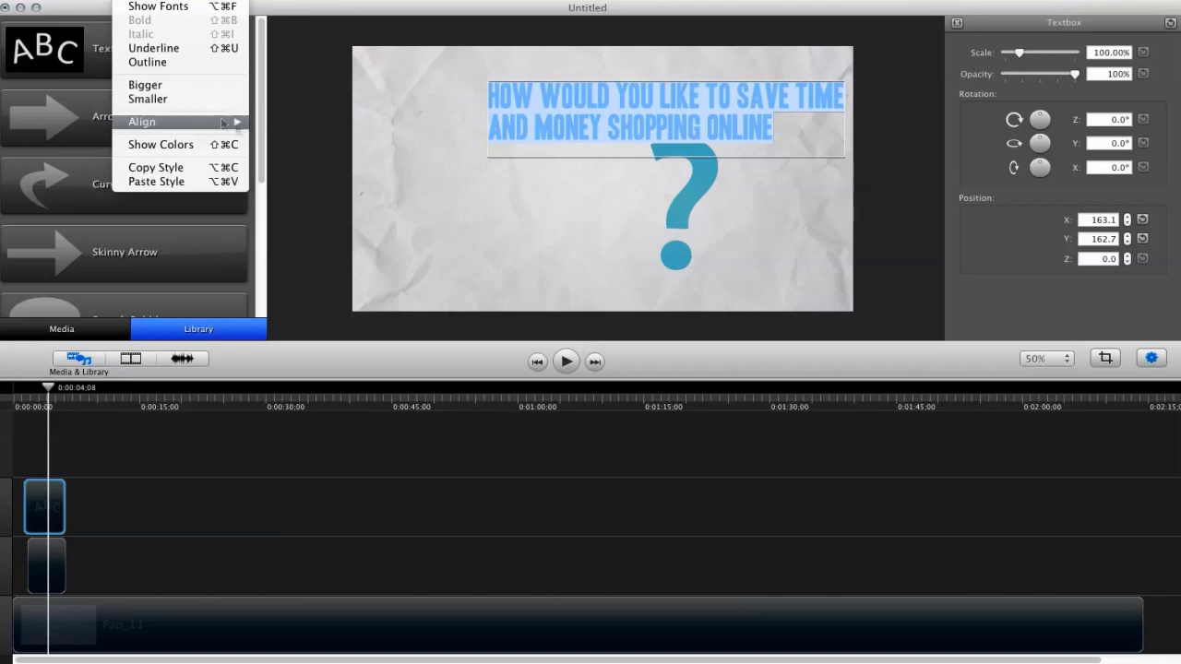
{"action": "mouse_move", "coordinate": [233, 120]}
{"action": "left_click", "coordinate": [277, 136]}
{"action": "left_click", "coordinate": [384, 206]}
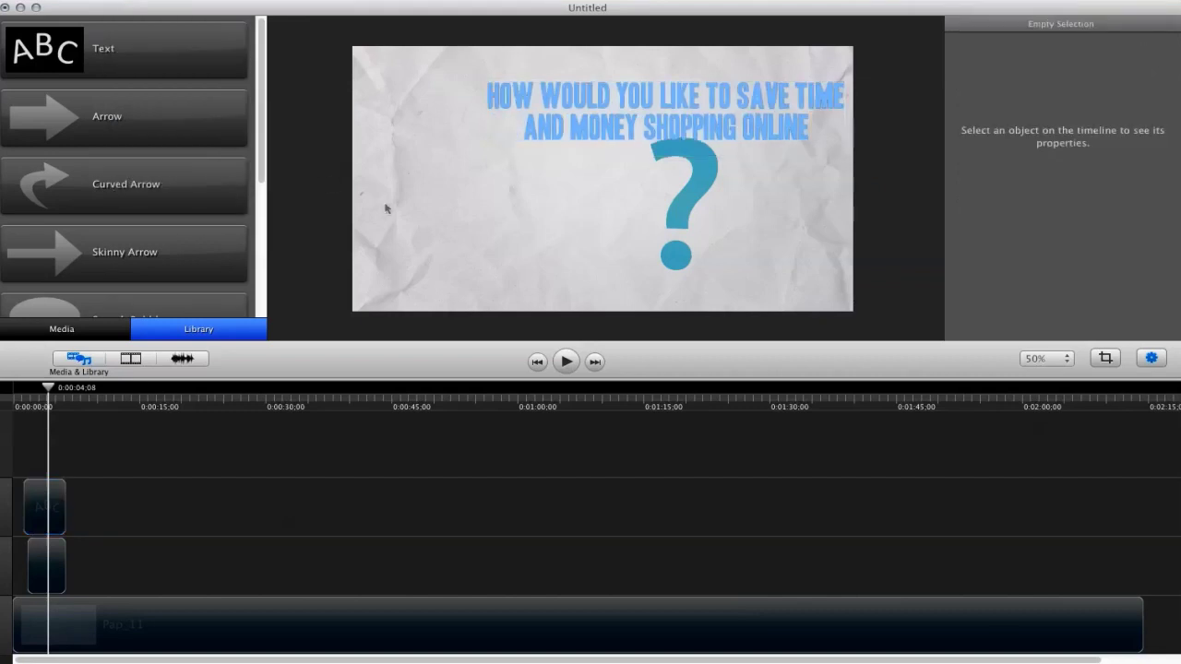
{"action": "left_click", "coordinate": [519, 148]}
{"action": "left_click_drag", "start_coordinate": [520, 149], "coordinate": [503, 144]}
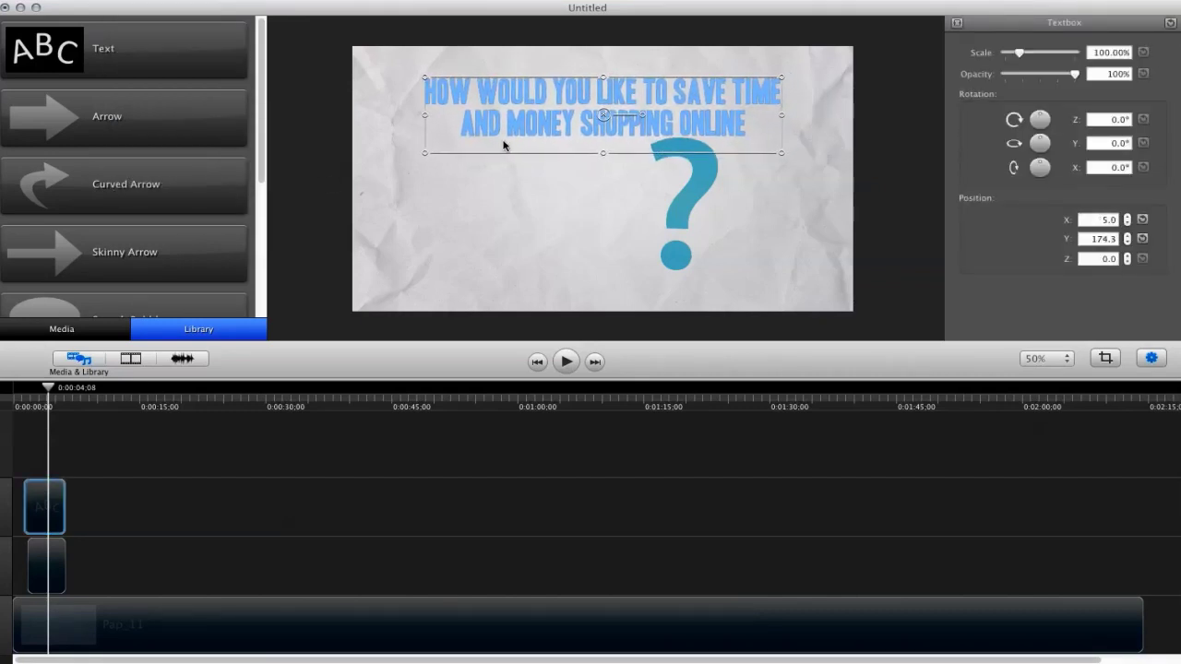
Shrink the question mark to about 70% and move it below the headline, at about X 383, Y -130.
{"action": "left_click_drag", "start_coordinate": [680, 222], "coordinate": [678, 247]}
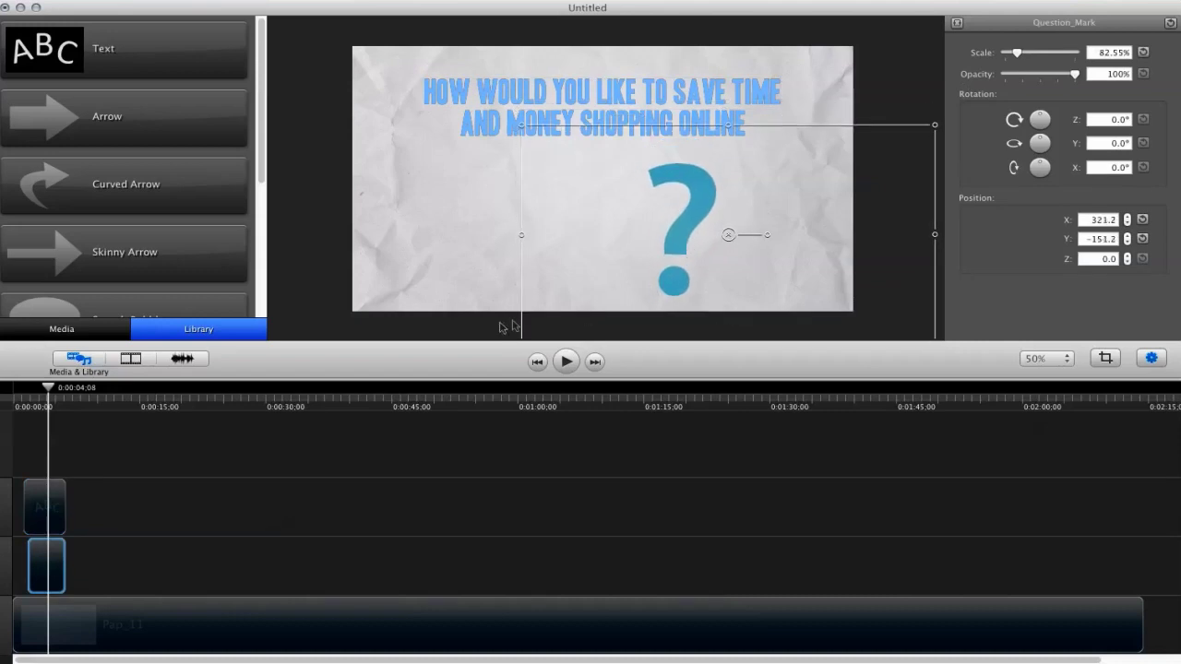
{"action": "left_click_drag", "start_coordinate": [935, 137], "coordinate": [925, 126]}
{"action": "mouse_move", "coordinate": [712, 209]}
{"action": "left_mouse_down"}
{"action": "mouse_move", "coordinate": [707, 190]}
{"action": "mouse_move", "coordinate": [717, 222]}
{"action": "left_mouse_up"}
Add a second Question_Mark from the project media and stack its clip between the text clip and the first question mark's clip, aligned in time.
{"action": "left_click", "coordinate": [100, 325]}
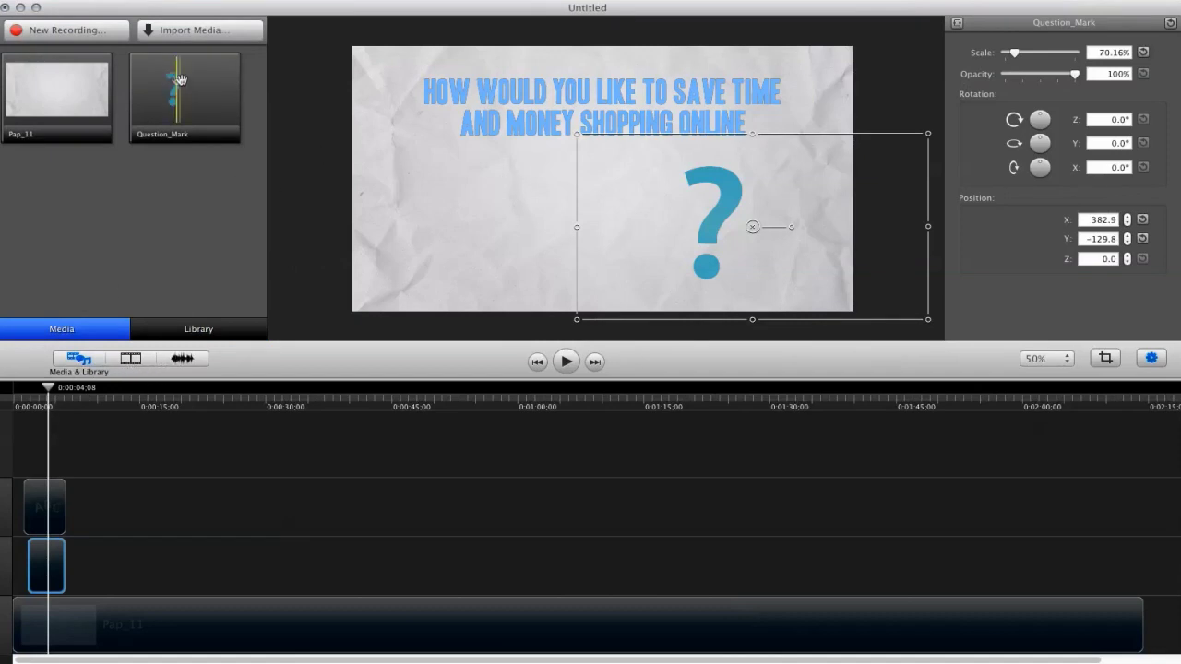
{"action": "left_click_drag", "start_coordinate": [180, 79], "coordinate": [458, 190]}
{"action": "left_click_drag", "start_coordinate": [366, 294], "coordinate": [483, 276]}
{"action": "left_click_drag", "start_coordinate": [76, 450], "coordinate": [43, 509]}
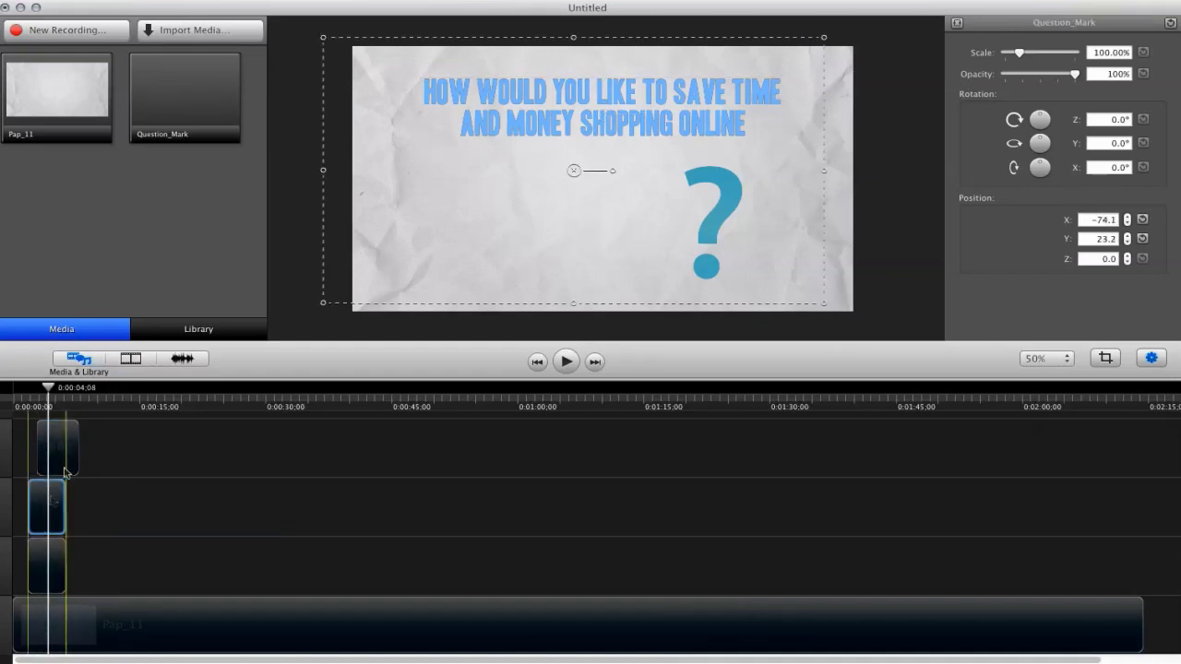
{"action": "left_click", "coordinate": [53, 454]}
Scale the second question mark to about 78%, place it mid-canvas below the headline, and shift the first one right to about X 475.
{"action": "left_click", "coordinate": [496, 200]}
{"action": "left_click_drag", "start_coordinate": [496, 200], "coordinate": [462, 234]}
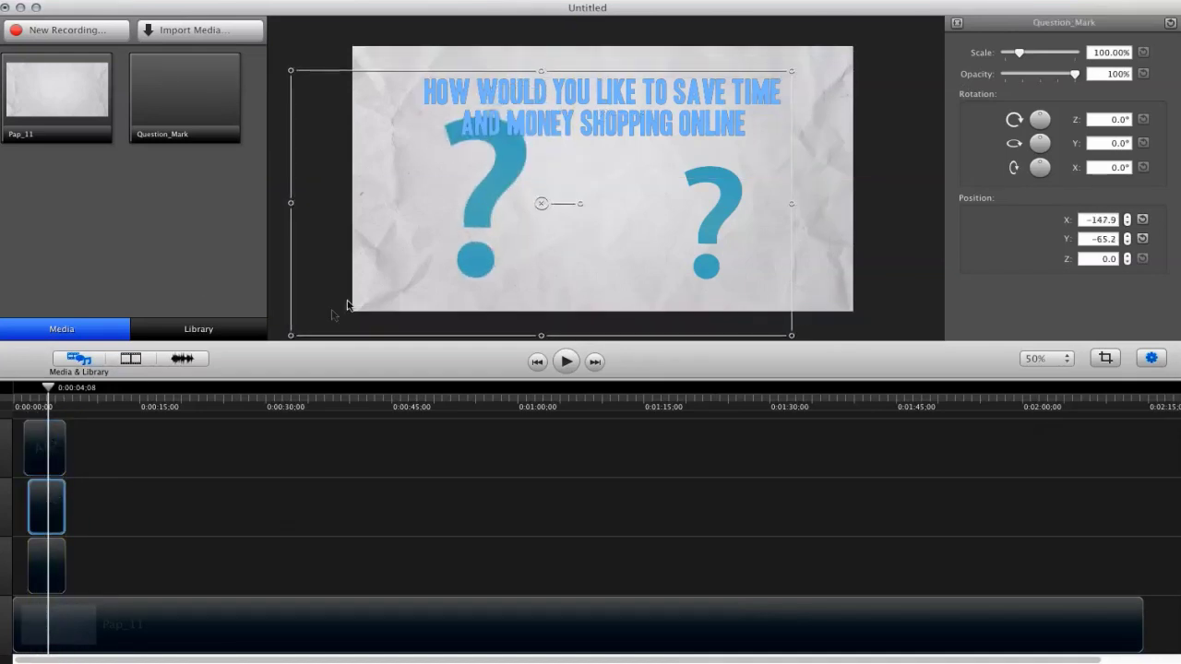
{"action": "left_click_drag", "start_coordinate": [292, 336], "coordinate": [402, 279]}
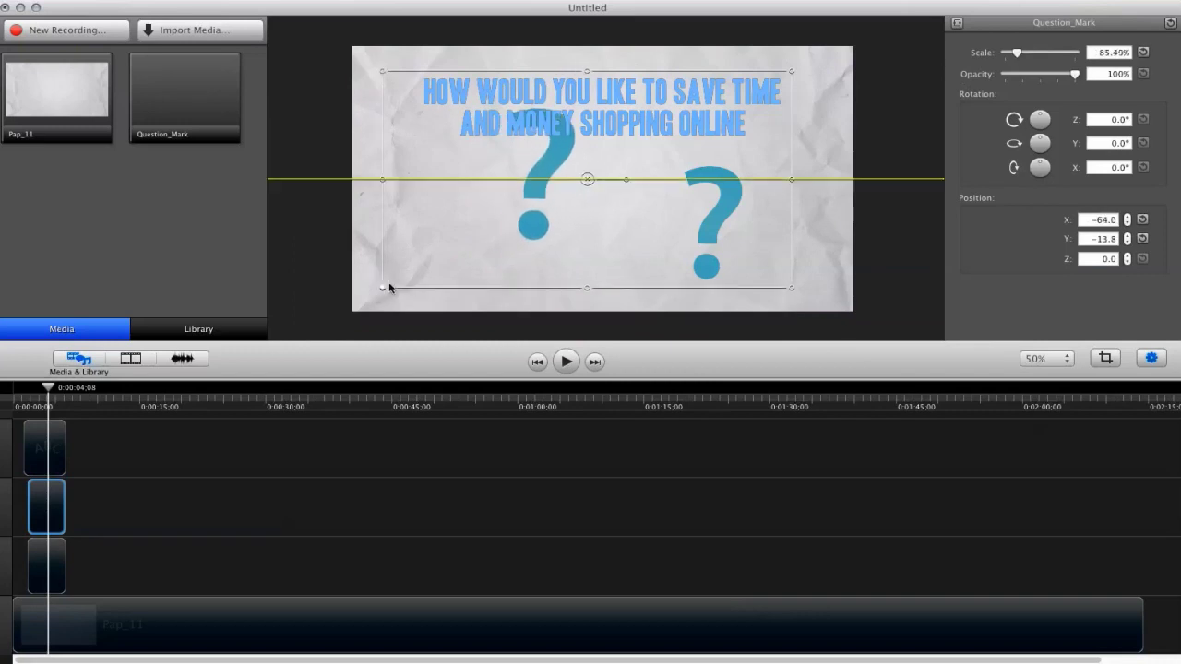
{"action": "left_click_drag", "start_coordinate": [536, 230], "coordinate": [586, 272]}
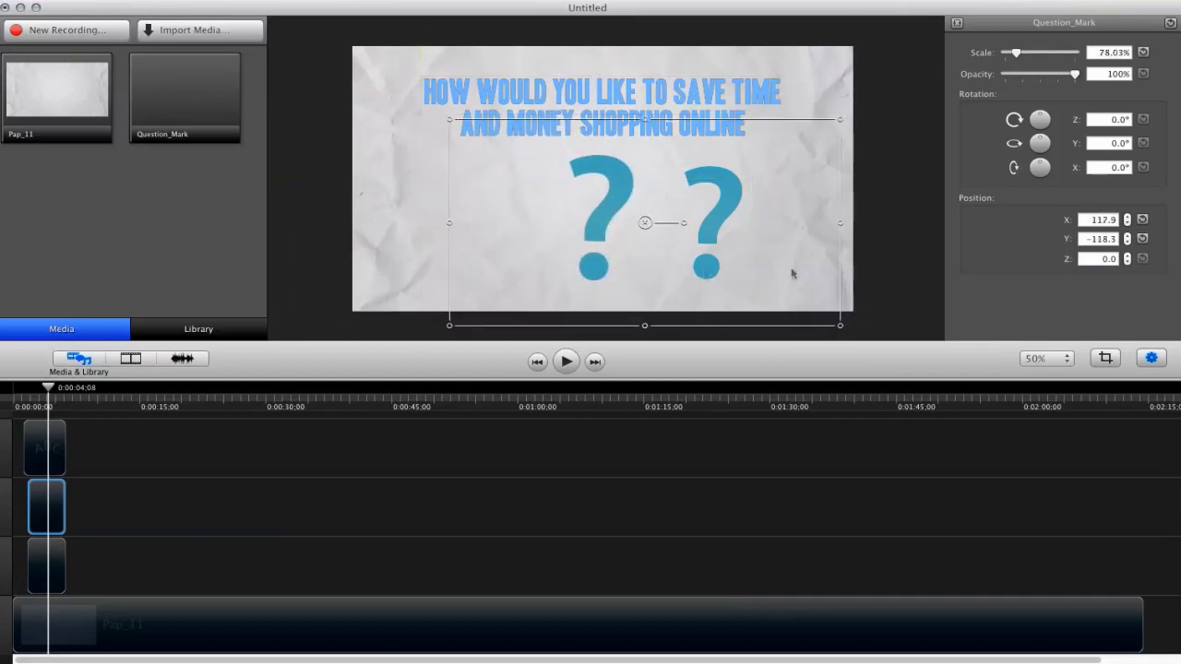
{"action": "left_click", "coordinate": [789, 190]}
{"action": "left_click_drag", "start_coordinate": [789, 190], "coordinate": [847, 214]}
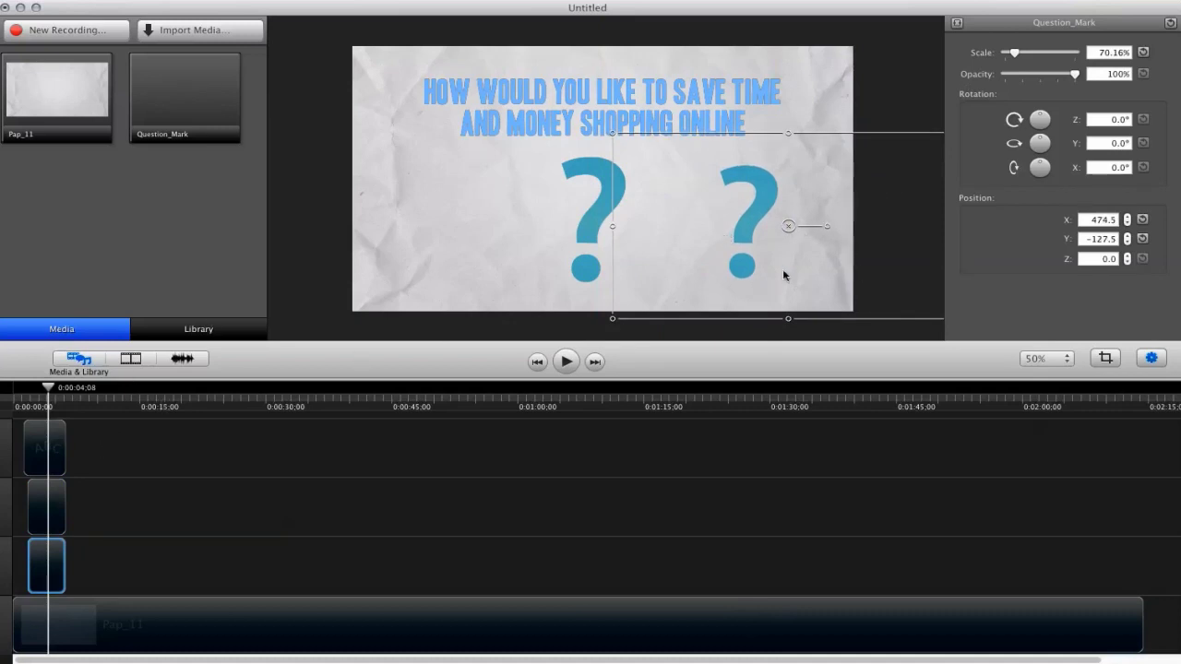
Paste a copy of the right question mark, align its clip directly beneath the text clip, and place it at about X -320, Y -130.
{"action": "left_click", "coordinate": [118, 458]}
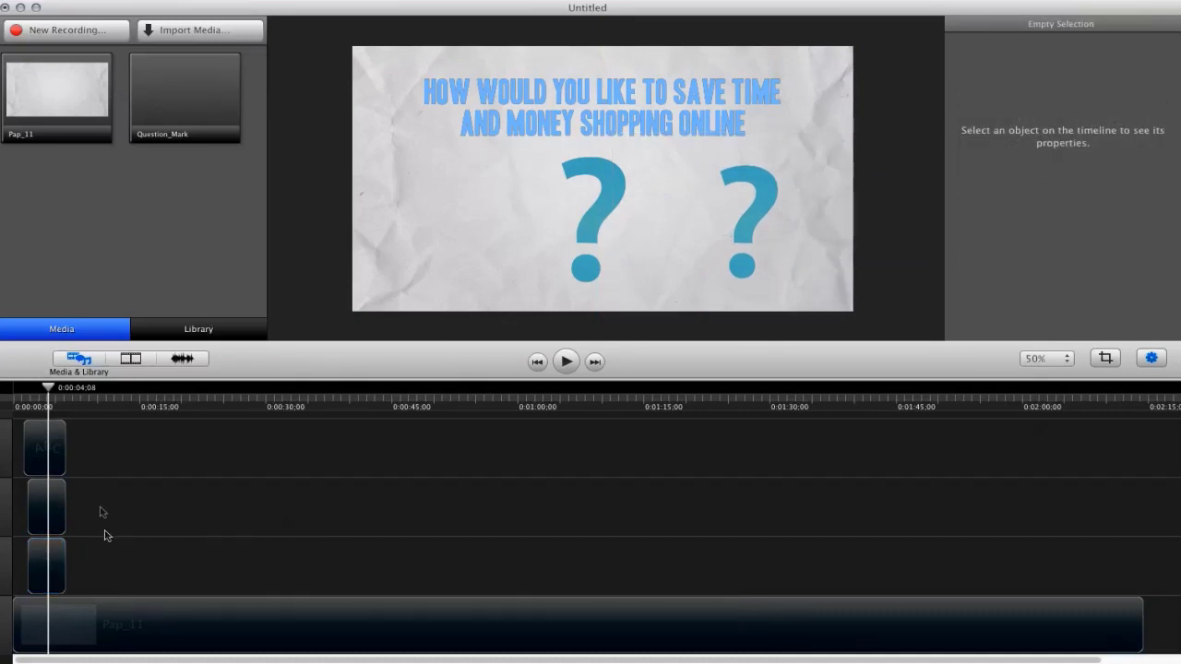
{"action": "key", "text": "super+v"}
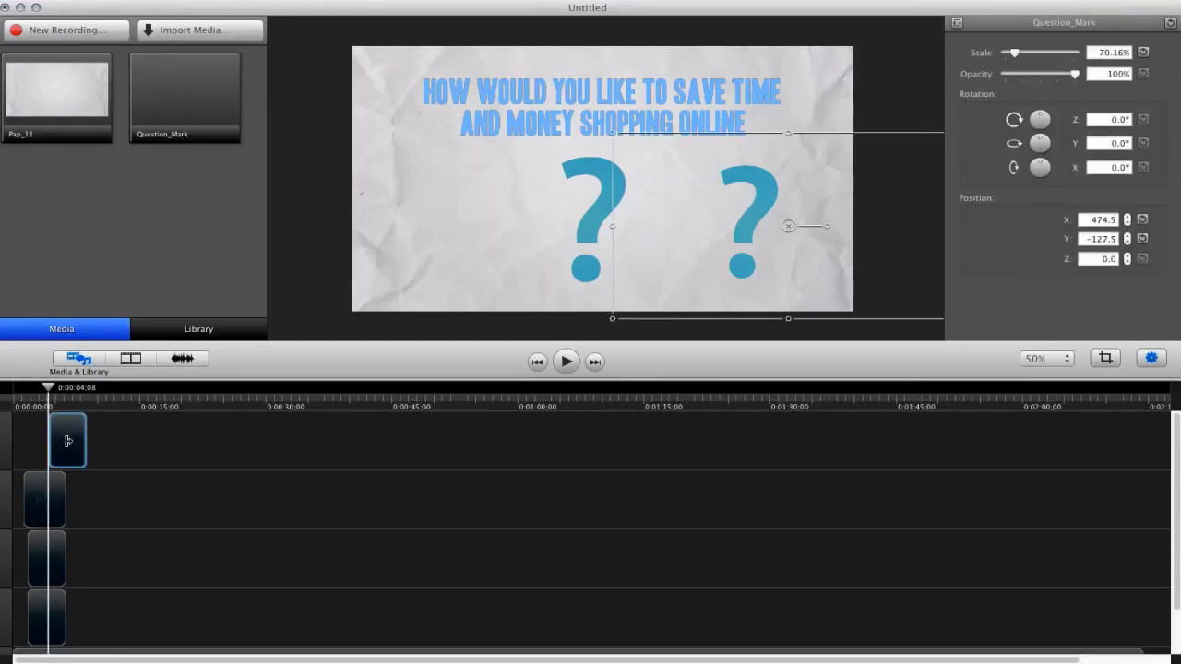
{"action": "left_click_drag", "start_coordinate": [68, 441], "coordinate": [52, 497]}
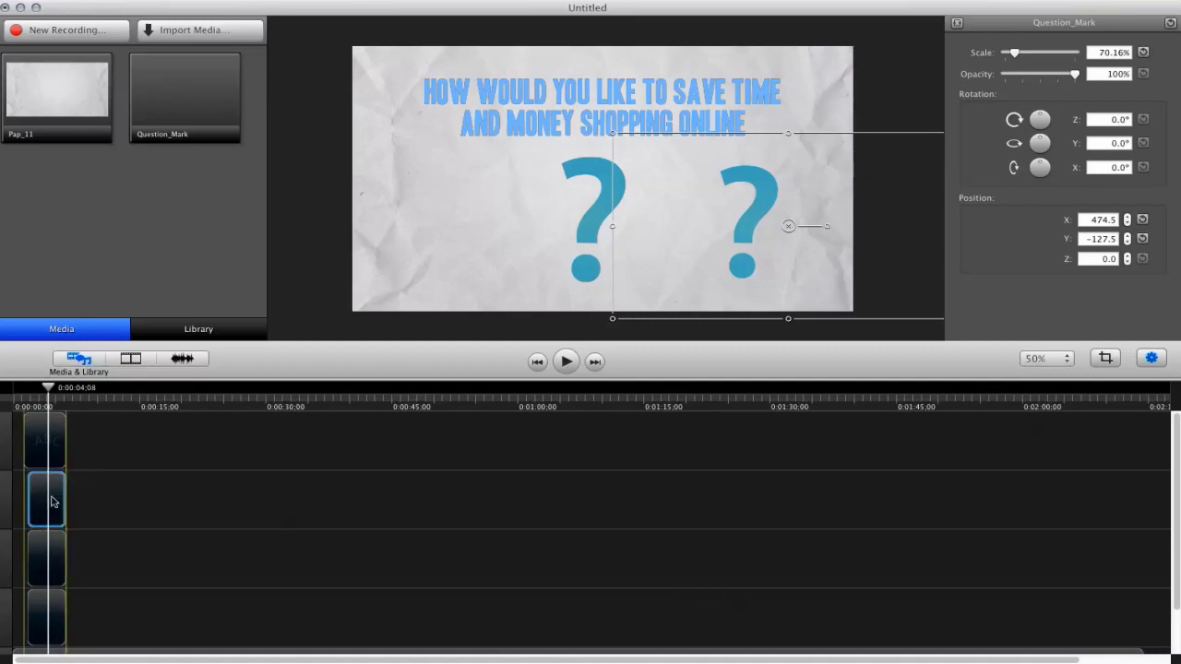
{"action": "left_click", "coordinate": [433, 187]}
{"action": "left_click_drag", "start_coordinate": [815, 256], "coordinate": [516, 244]}
{"action": "left_click", "coordinate": [622, 42]}
{"action": "left_click", "coordinate": [691, 274]}
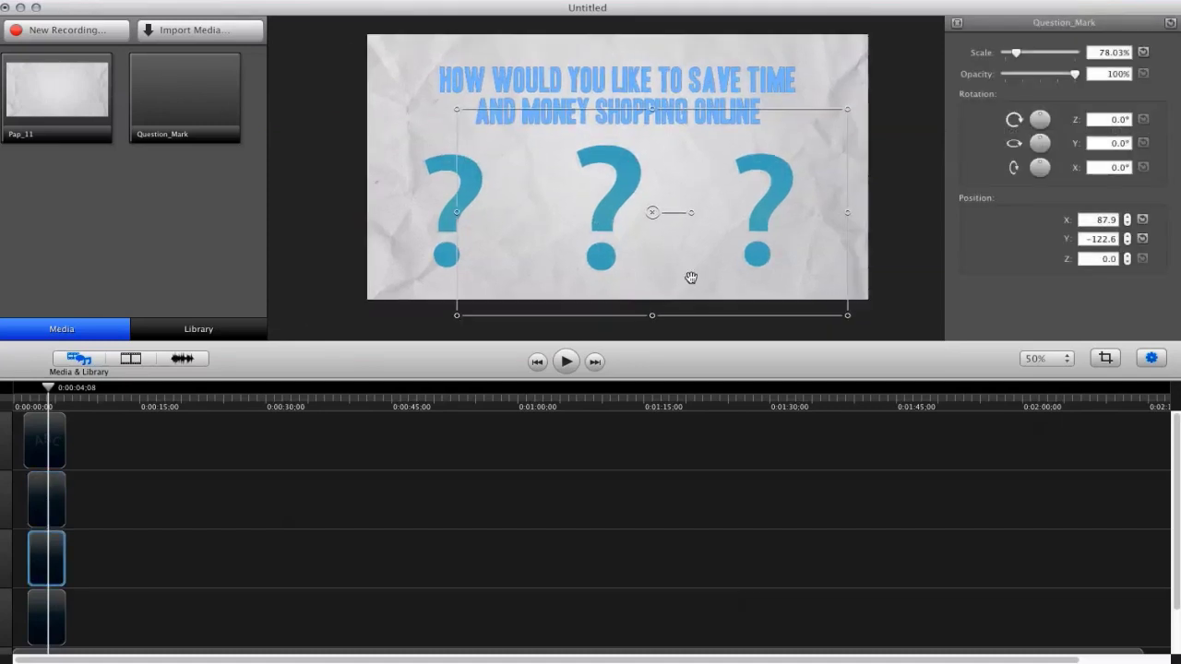
Delay the text clip to start at about 3 seconds and the left question mark's clip to start at about 2.4 seconds.
{"action": "left_click_drag", "start_coordinate": [637, 378], "coordinate": [617, 394]}
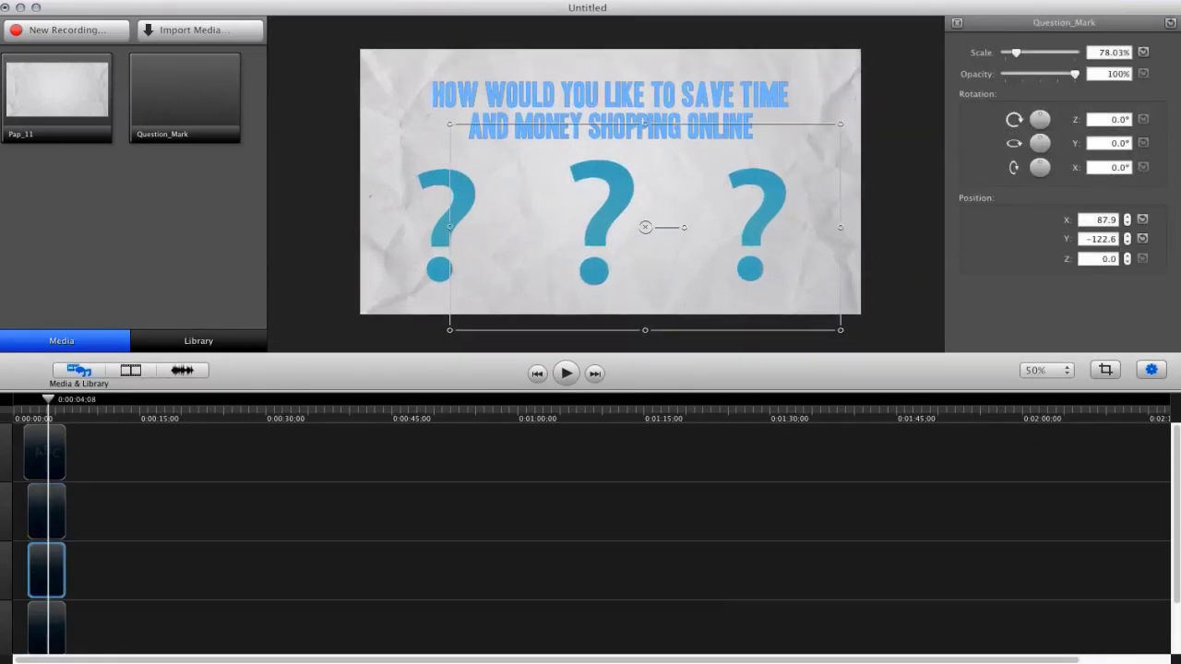
{"action": "scroll", "coordinate": [590, 535], "scroll_direction": "up", "scroll_amount": 5}
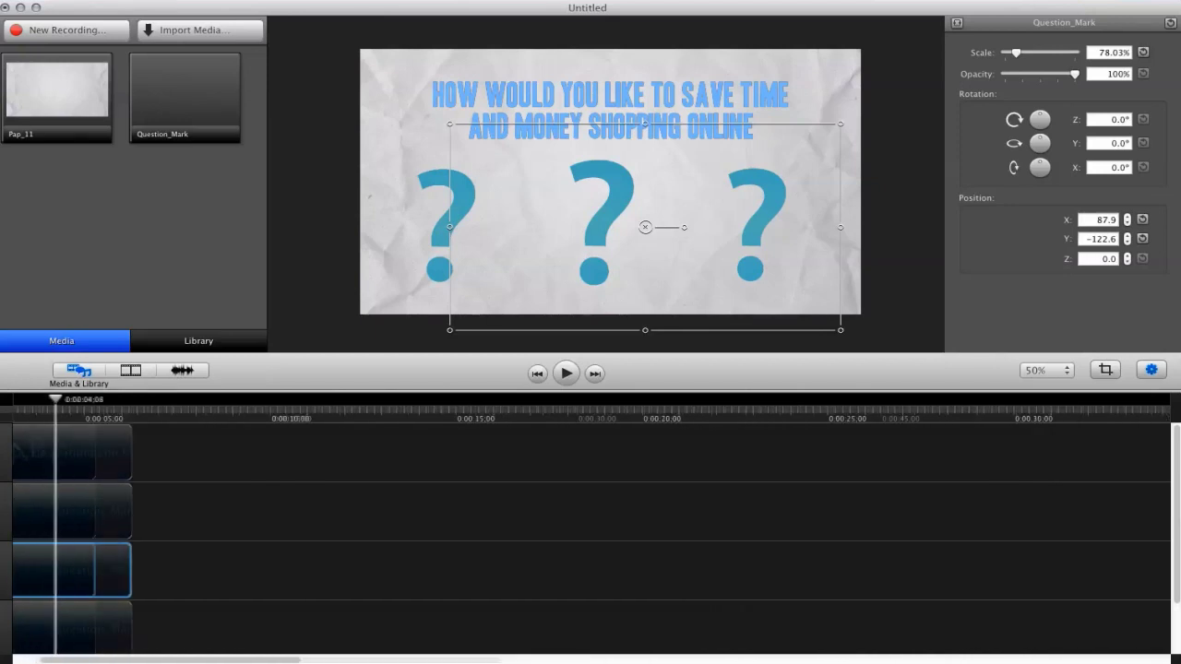
{"action": "scroll", "coordinate": [130, 662], "scroll_direction": "down", "scroll_amount": 3}
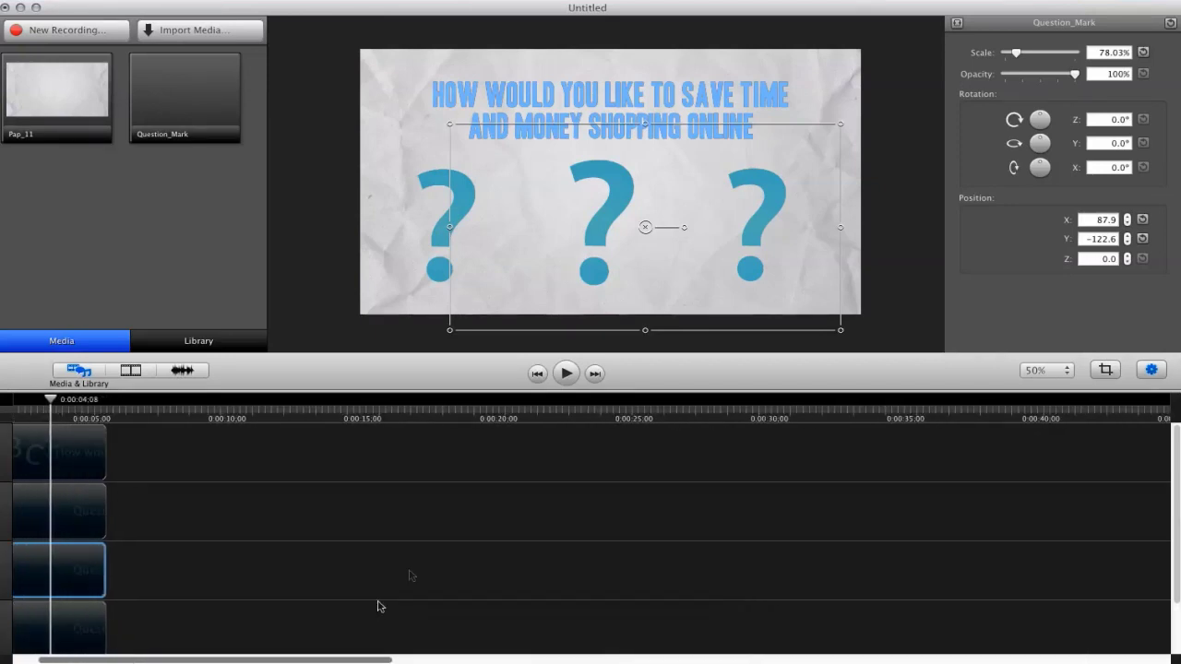
{"action": "scroll", "coordinate": [254, 627], "scroll_direction": "left", "scroll_amount": 3}
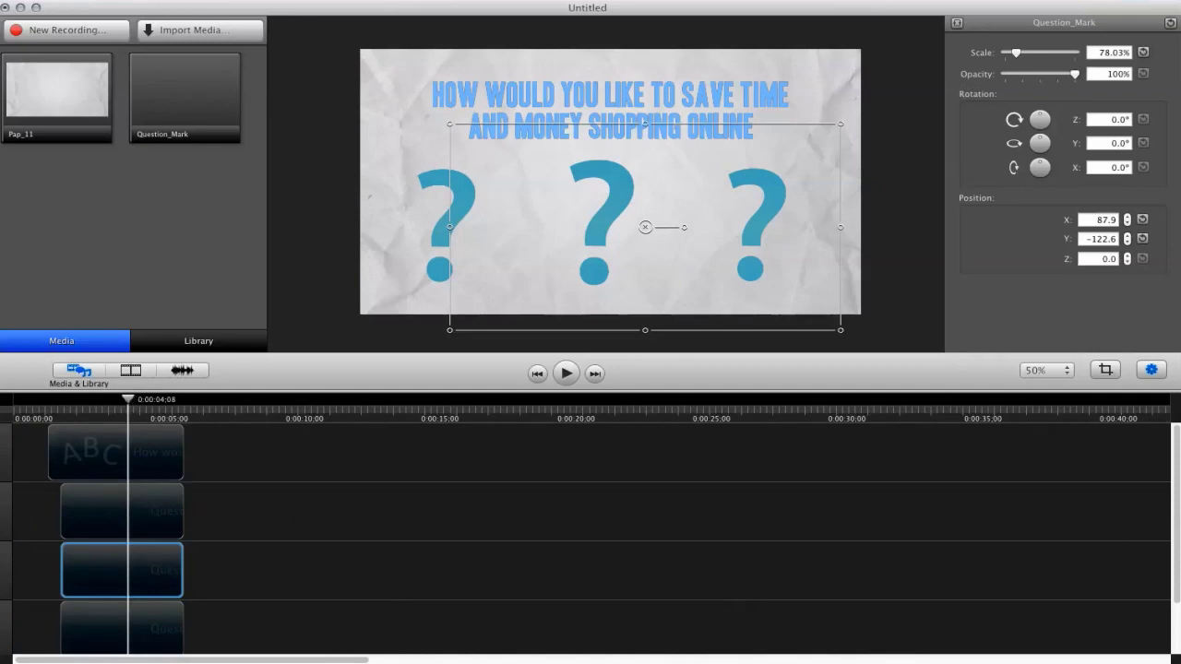
{"action": "scroll", "coordinate": [179, 497], "scroll_direction": "down", "scroll_amount": 3}
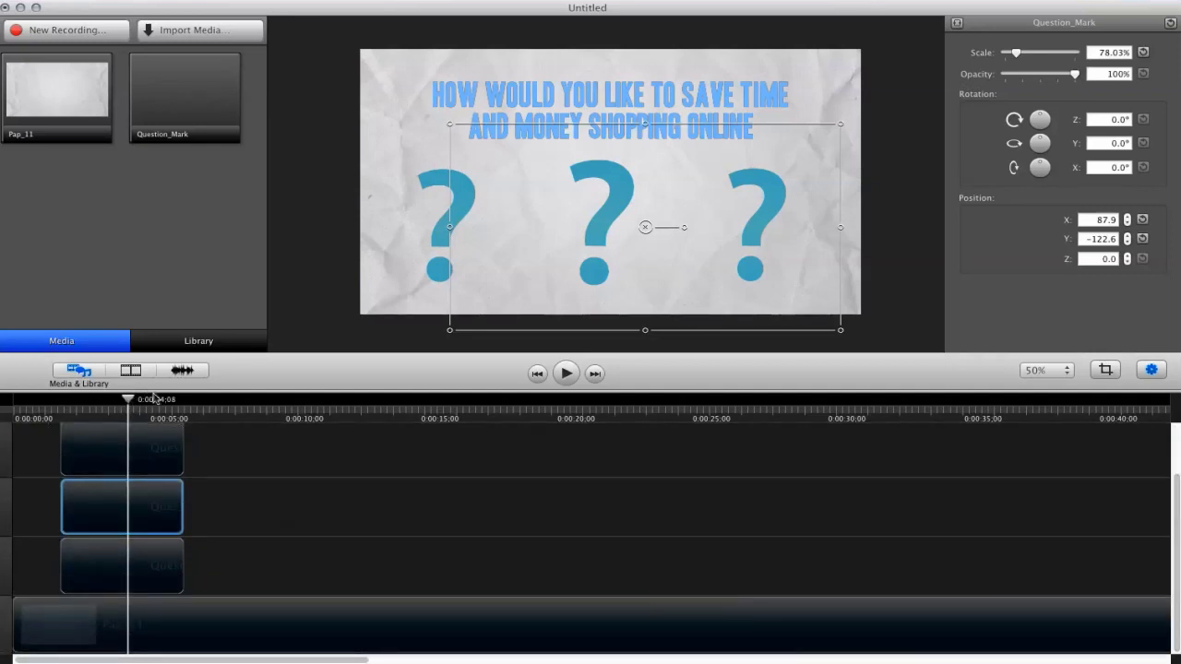
{"action": "left_click", "coordinate": [153, 399]}
{"action": "left_click_drag", "start_coordinate": [175, 395], "coordinate": [298, 179]}
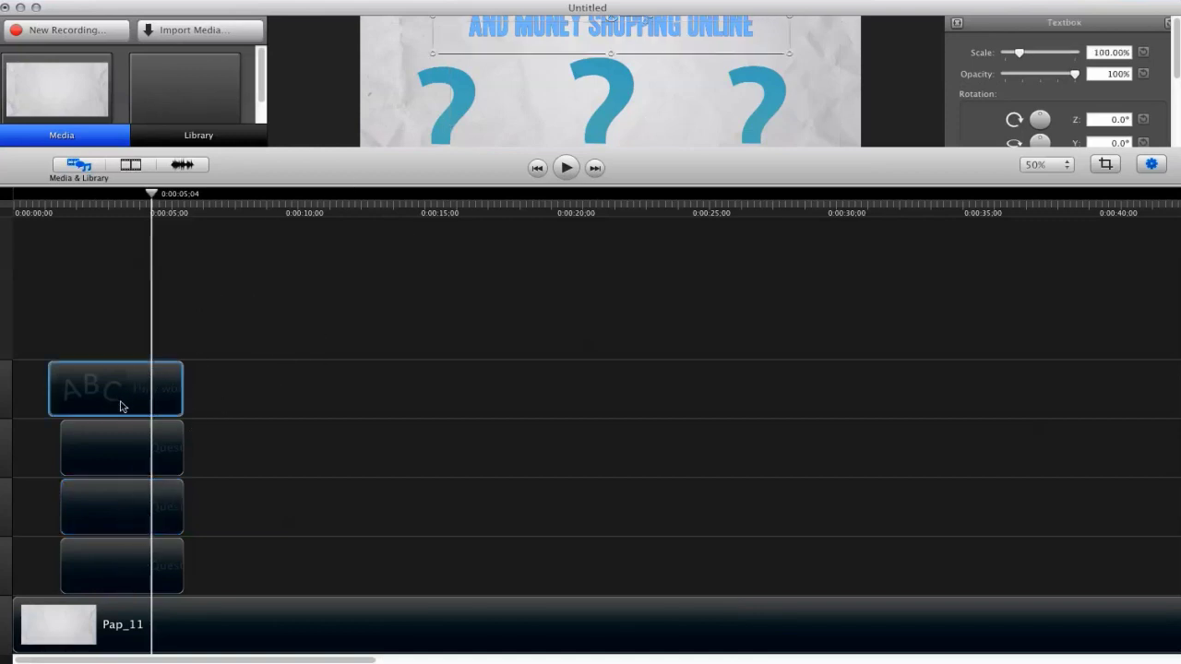
{"action": "left_click_drag", "start_coordinate": [118, 403], "coordinate": [143, 438]}
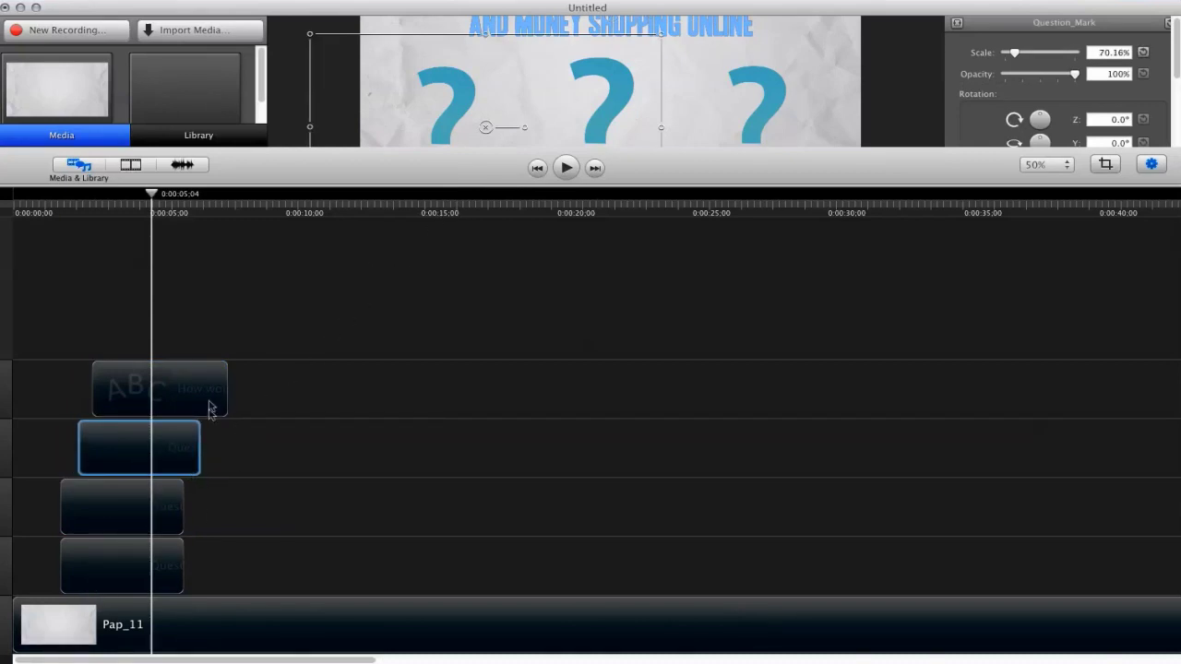
Try the left question mark's clip after the middle one on its track, and return it beneath the text clip with matching starts.
{"action": "left_click_drag", "start_coordinate": [189, 445], "coordinate": [288, 505]}
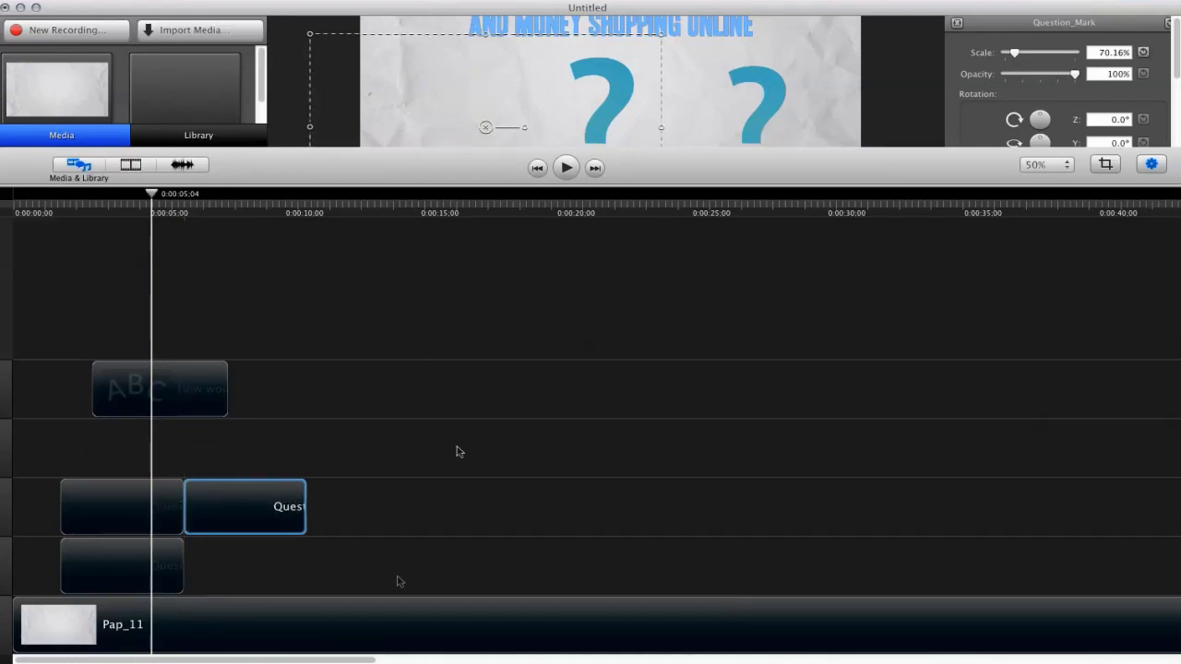
{"action": "left_click_drag", "start_coordinate": [243, 517], "coordinate": [150, 457]}
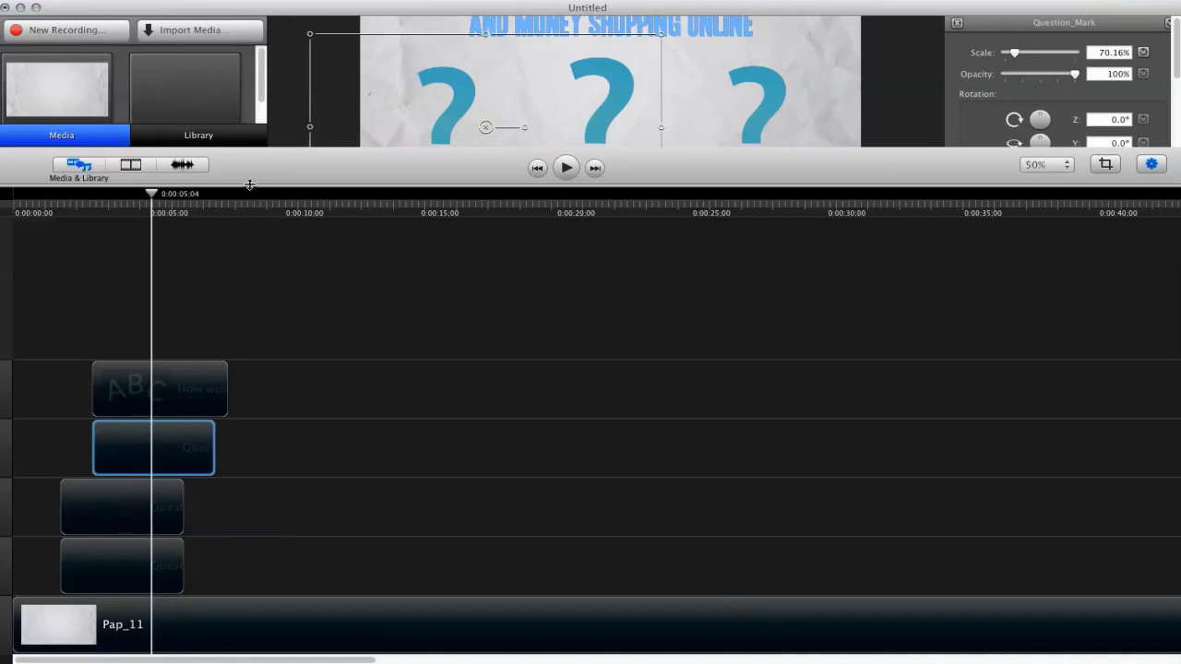
{"action": "left_click_drag", "start_coordinate": [250, 186], "coordinate": [249, 320]}
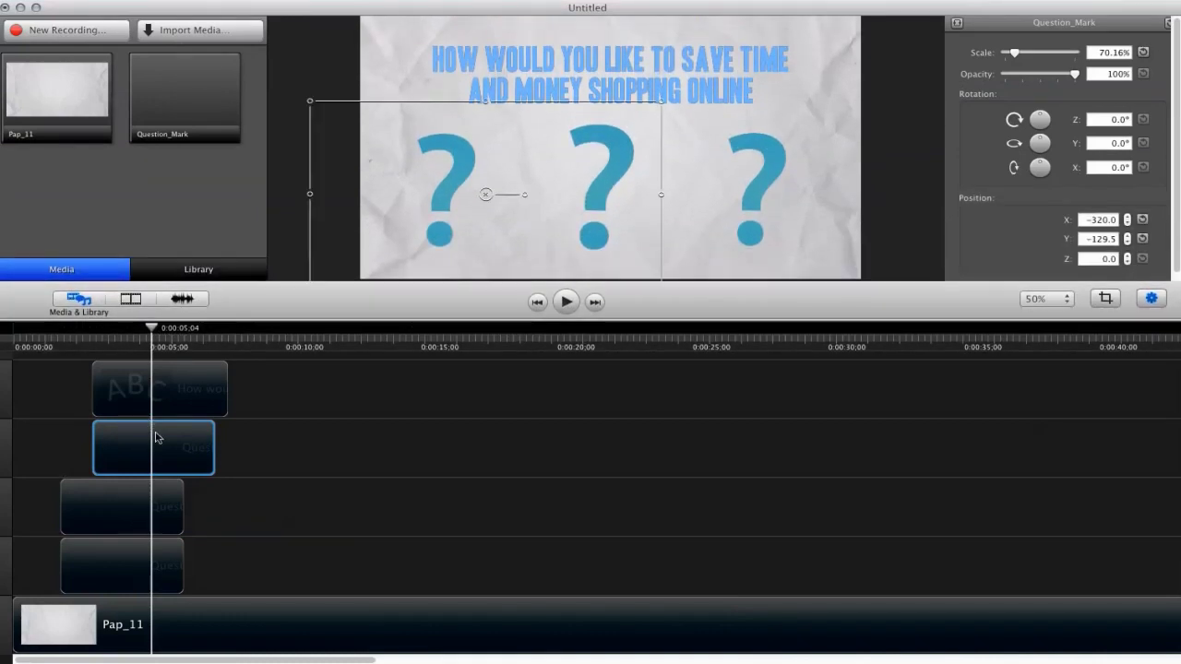
Try a slightly later start for the middle question mark's clip, scrub through the opening, and restore its earlier start.
{"action": "left_click_drag", "start_coordinate": [153, 334], "coordinate": [59, 343]}
{"action": "left_click_drag", "start_coordinate": [95, 496], "coordinate": [104, 503]}
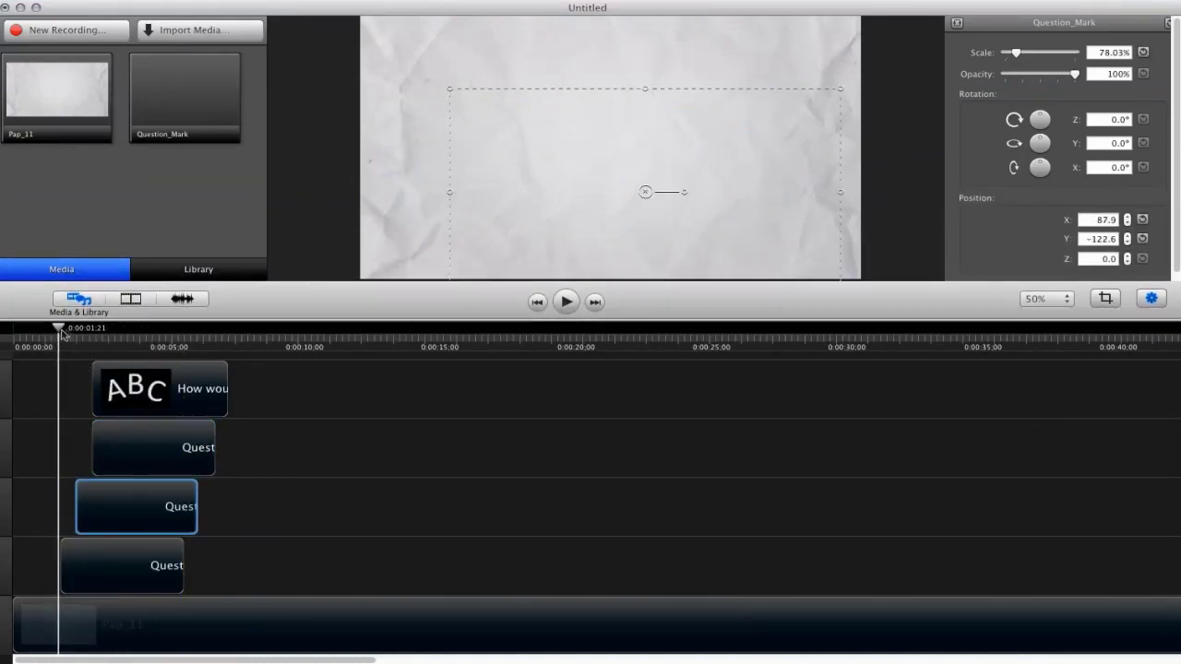
{"action": "left_click_drag", "start_coordinate": [63, 334], "coordinate": [98, 334]}
{"action": "left_click_drag", "start_coordinate": [126, 503], "coordinate": [114, 516]}
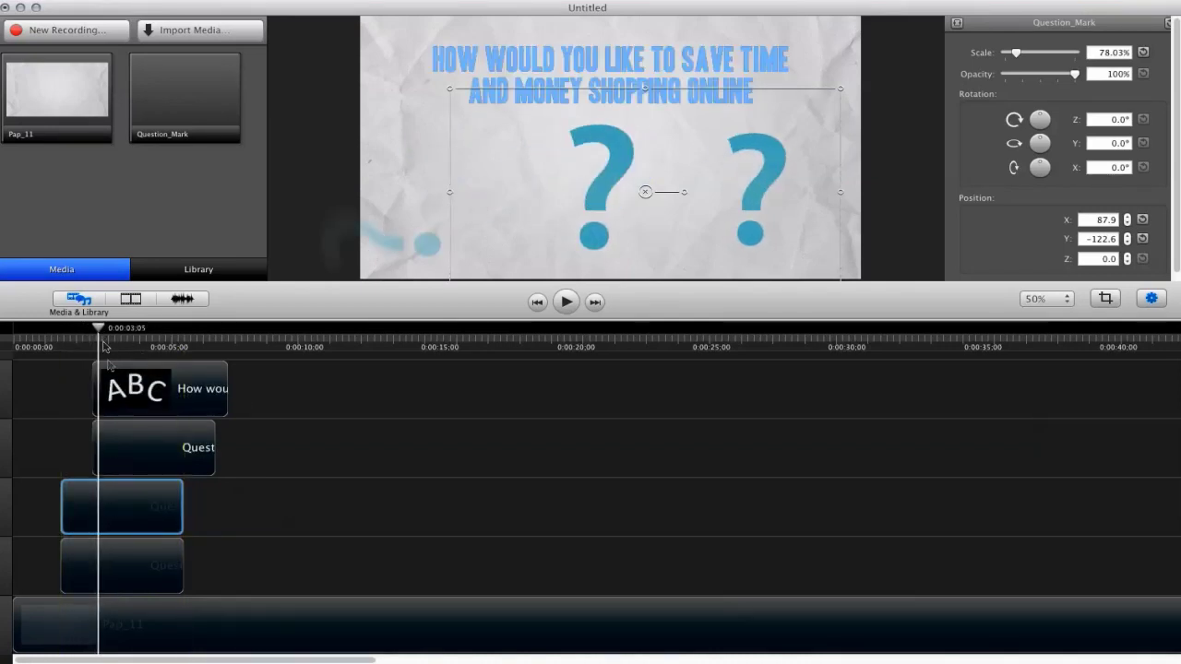
Start both the right and left question marks' clips at about 2.4 seconds, and scrub the animation to 0:00:03;07.
{"action": "left_click_drag", "start_coordinate": [98, 332], "coordinate": [69, 332]}
{"action": "left_click_drag", "start_coordinate": [117, 564], "coordinate": [136, 554]}
{"action": "left_click_drag", "start_coordinate": [135, 471], "coordinate": [127, 453]}
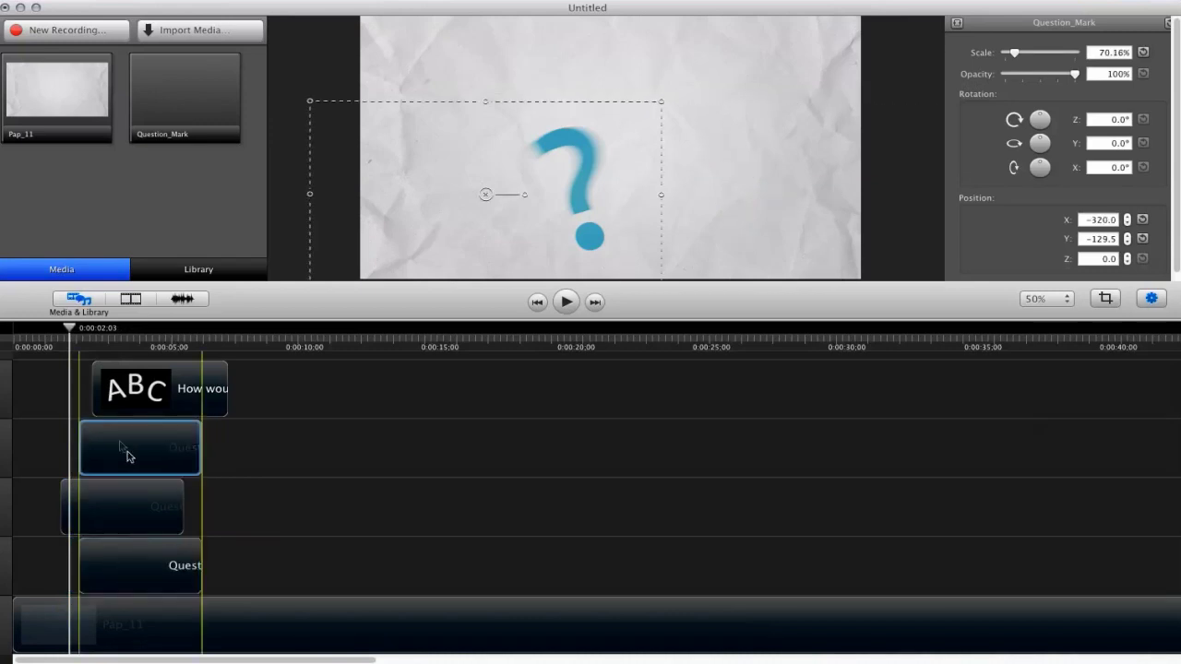
{"action": "left_click_drag", "start_coordinate": [70, 332], "coordinate": [101, 372]}
Apply the Fade In/Out transition to the start of the headline text clip.
{"action": "left_click", "coordinate": [157, 423]}
{"action": "left_click", "coordinate": [171, 315]}
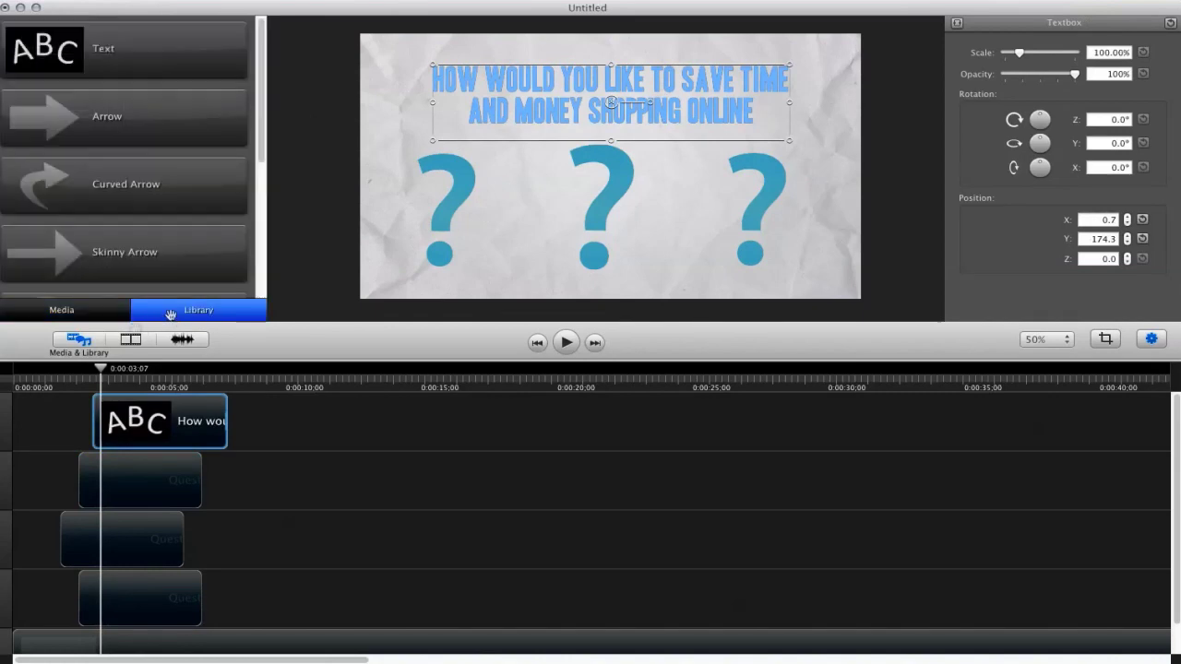
{"action": "left_click", "coordinate": [139, 342]}
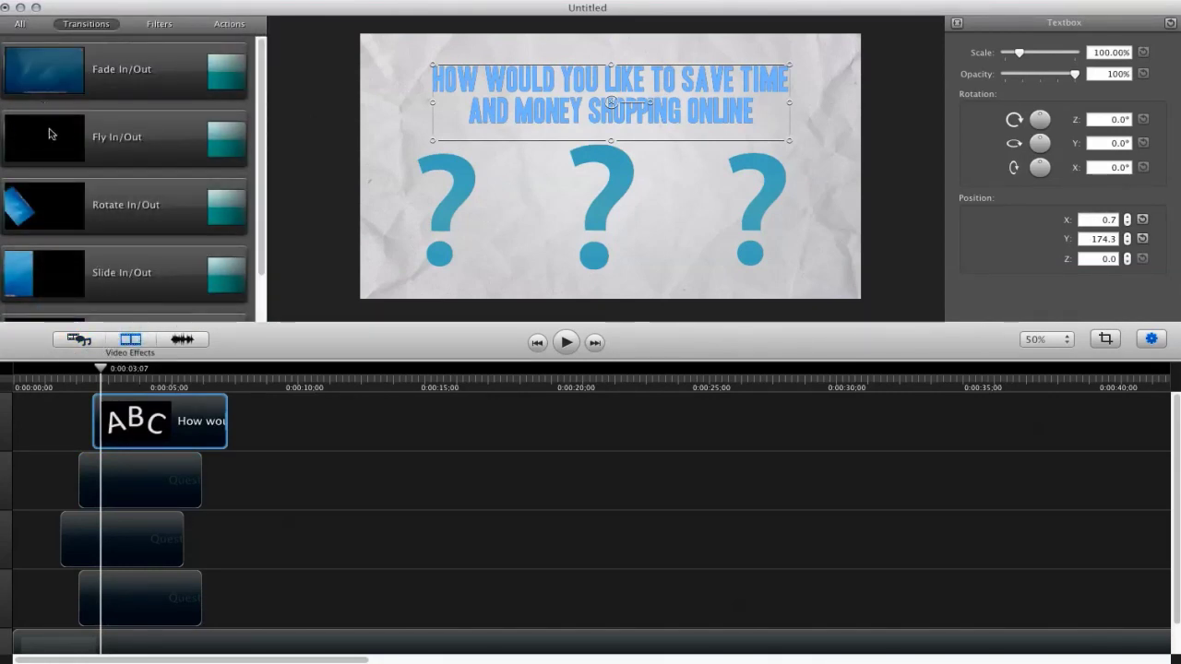
{"action": "left_click_drag", "start_coordinate": [53, 64], "coordinate": [131, 429]}
{"action": "left_click", "coordinate": [122, 431]}
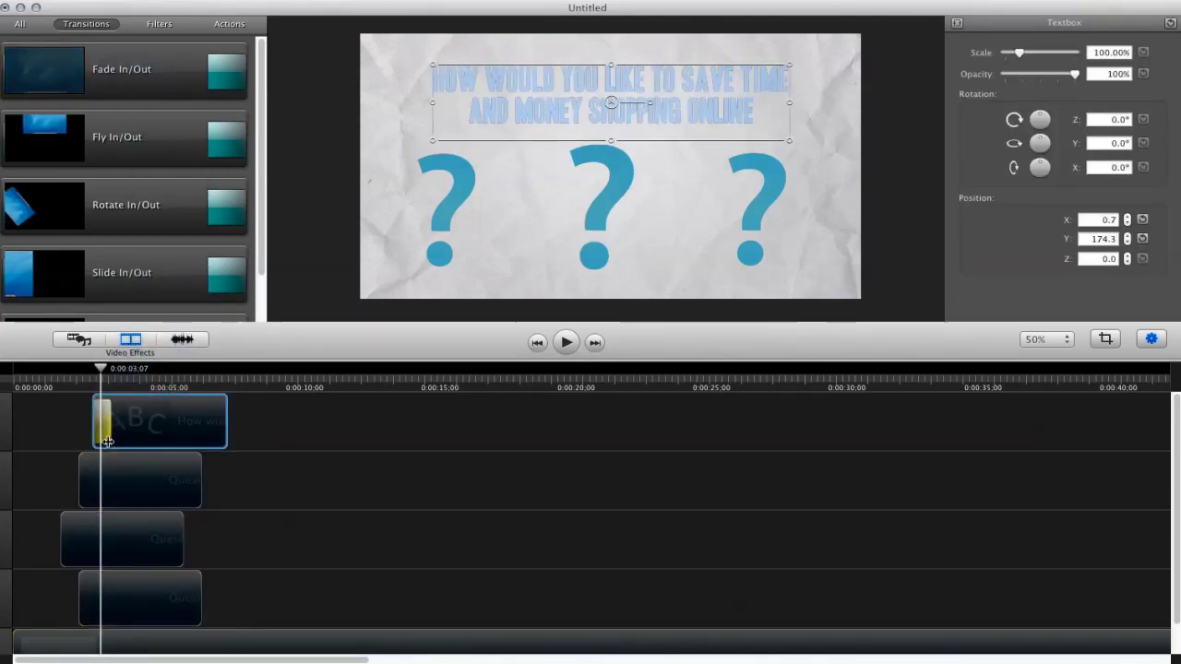
Move the headline clip's start earlier to about 2 seconds, playing back the opening to check its fade against the question marks.
{"action": "left_click", "coordinate": [97, 371]}
{"action": "left_click", "coordinate": [83, 371]}
{"action": "key", "text": "space"}
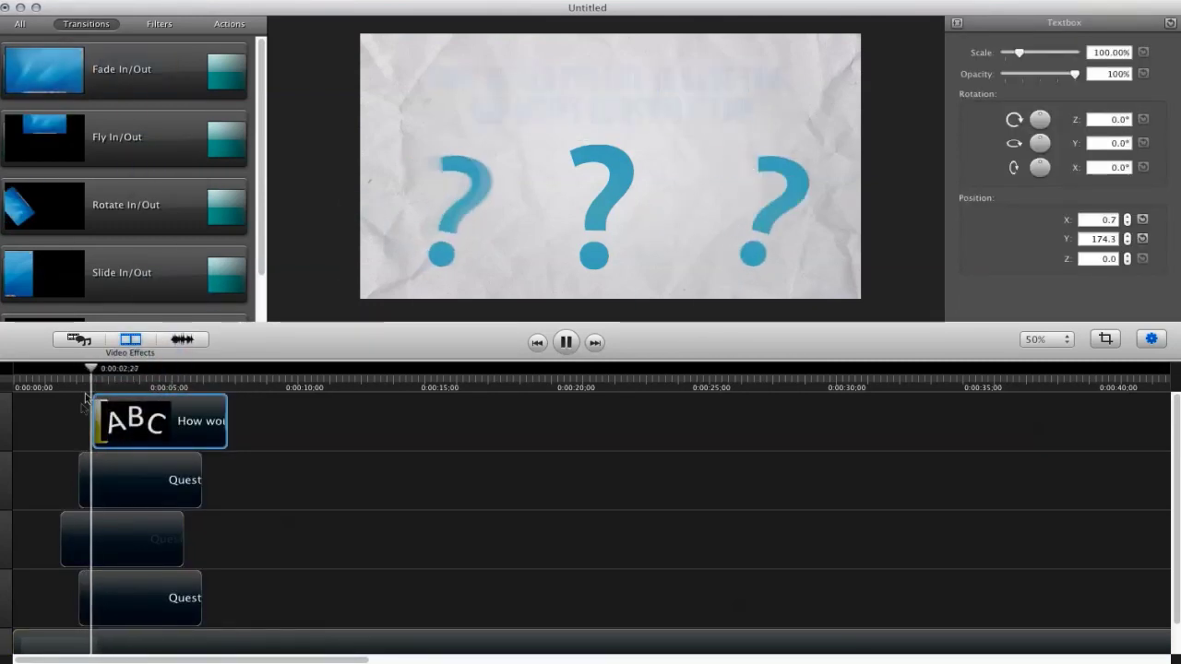
{"action": "left_click_drag", "start_coordinate": [120, 420], "coordinate": [106, 421]}
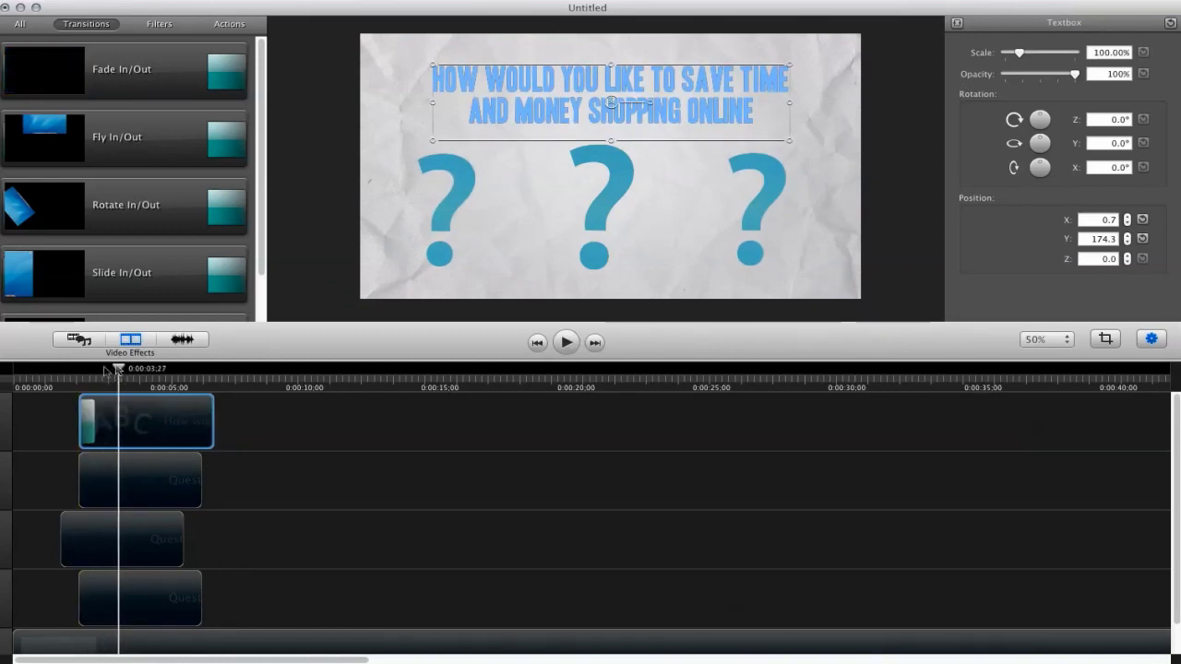
{"action": "left_click", "coordinate": [53, 371]}
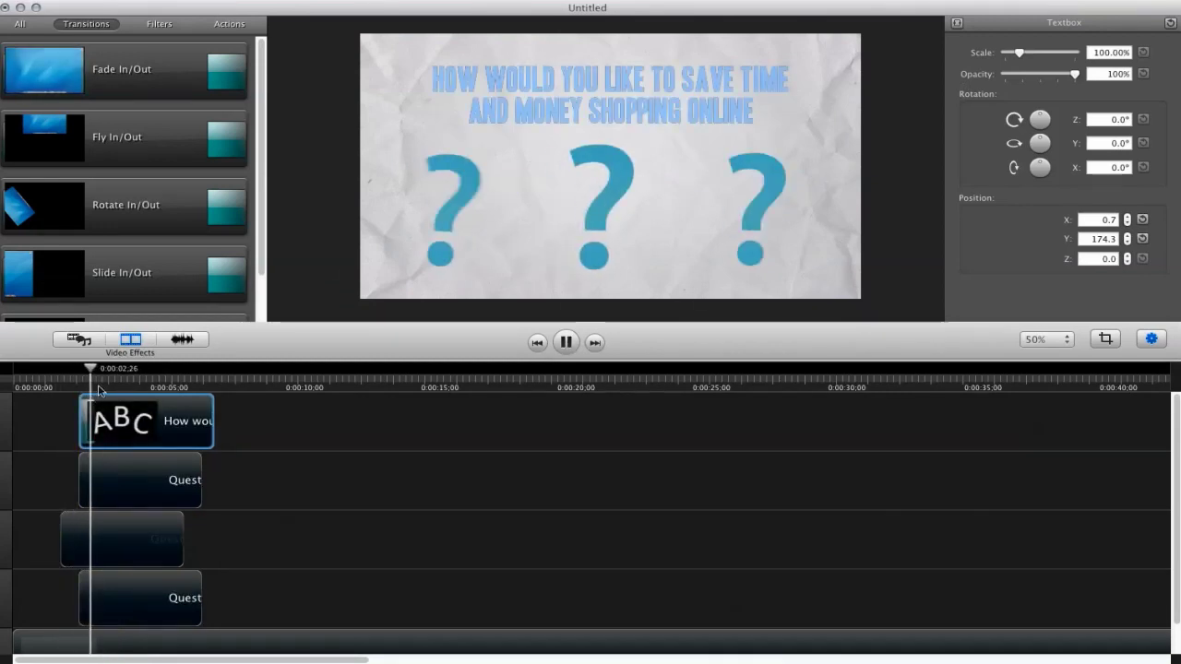
{"action": "left_click_drag", "start_coordinate": [124, 422], "coordinate": [111, 422]}
{"action": "left_click", "coordinate": [61, 372]}
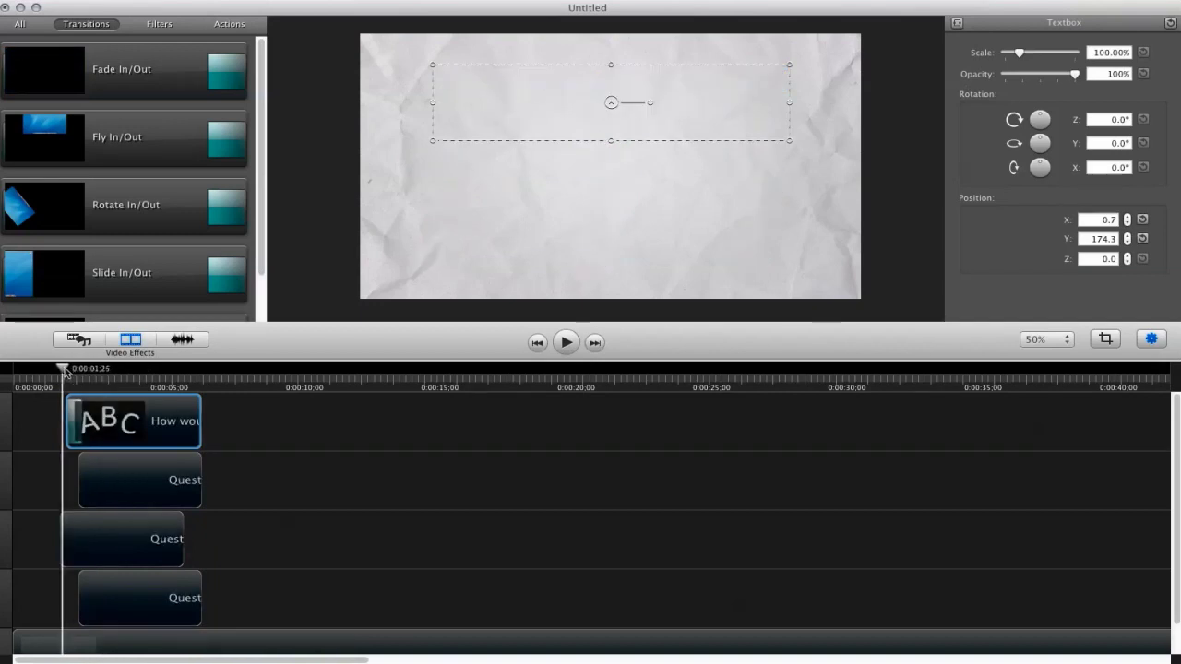
{"action": "left_click", "coordinate": [55, 373]}
{"action": "key", "text": "space"}
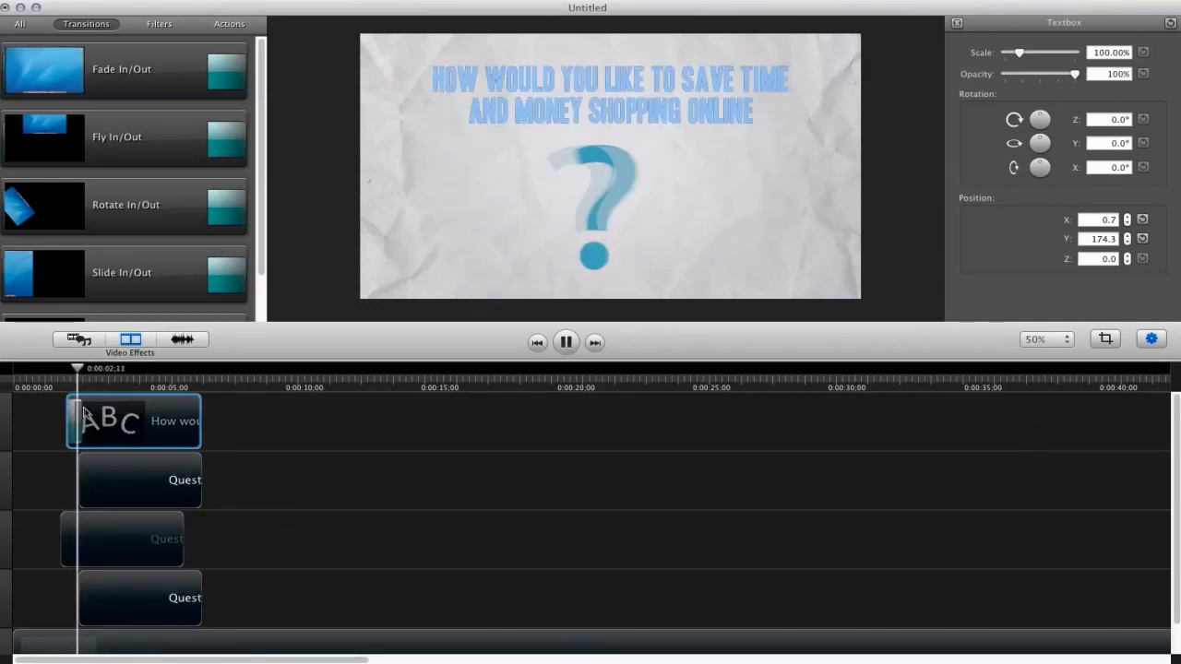
{"action": "key", "text": "space"}
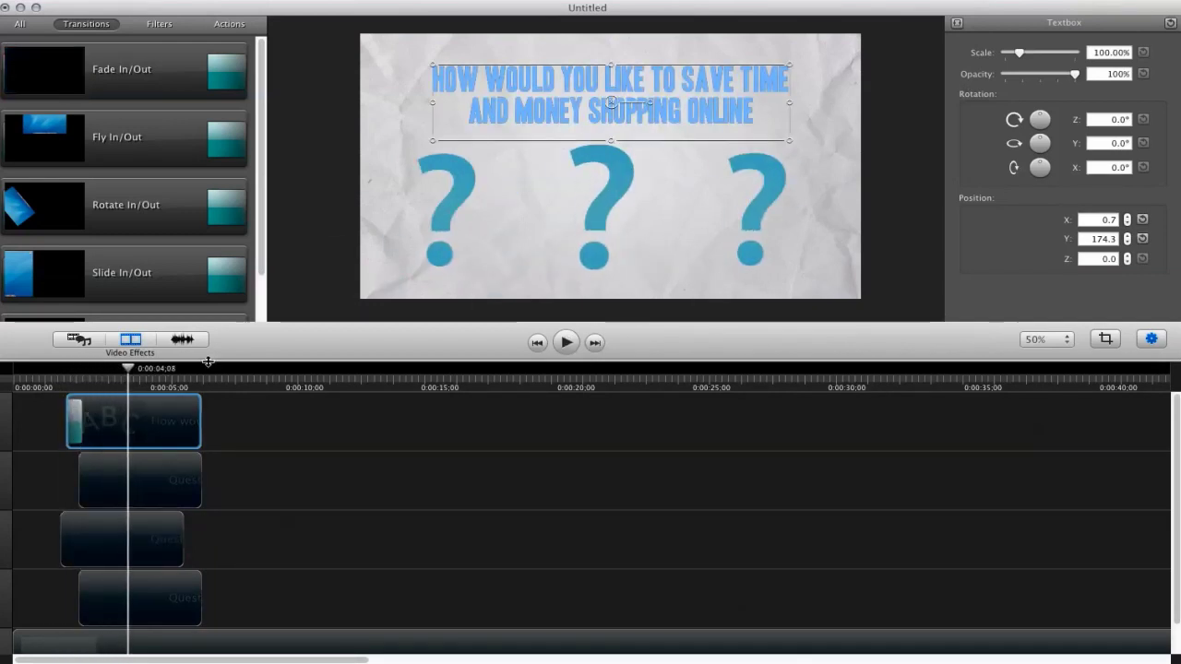
Try repositioning and enlarging the middle question mark during its exit animation at 0:00:05;28.
{"action": "left_click", "coordinate": [212, 413]}
{"action": "left_click_drag", "start_coordinate": [143, 372], "coordinate": [179, 378]}
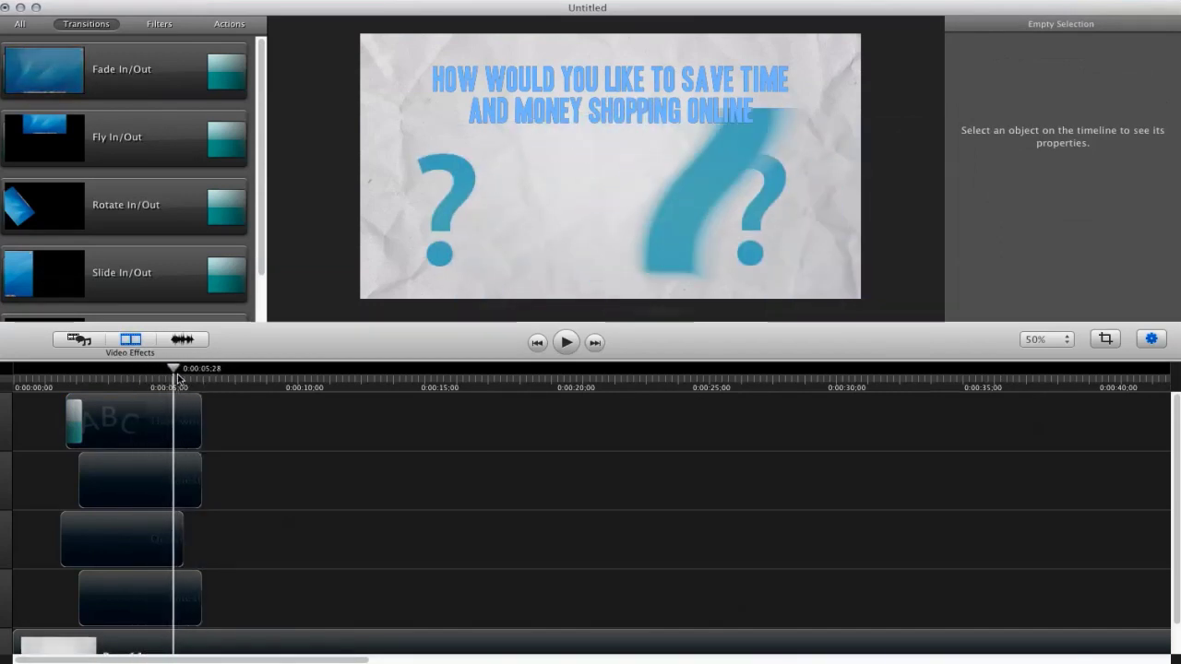
{"action": "left_click", "coordinate": [672, 264]}
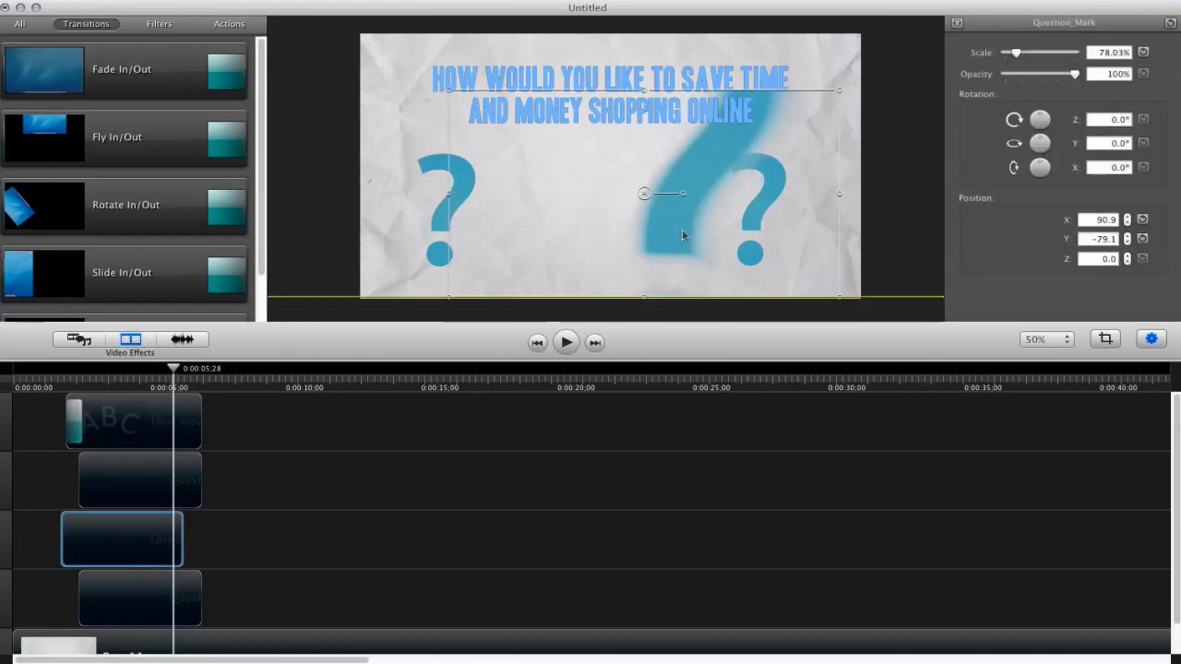
{"action": "left_click_drag", "start_coordinate": [821, 79], "coordinate": [895, 33]}
{"action": "left_click_drag", "start_coordinate": [901, 32], "coordinate": [897, 28]}
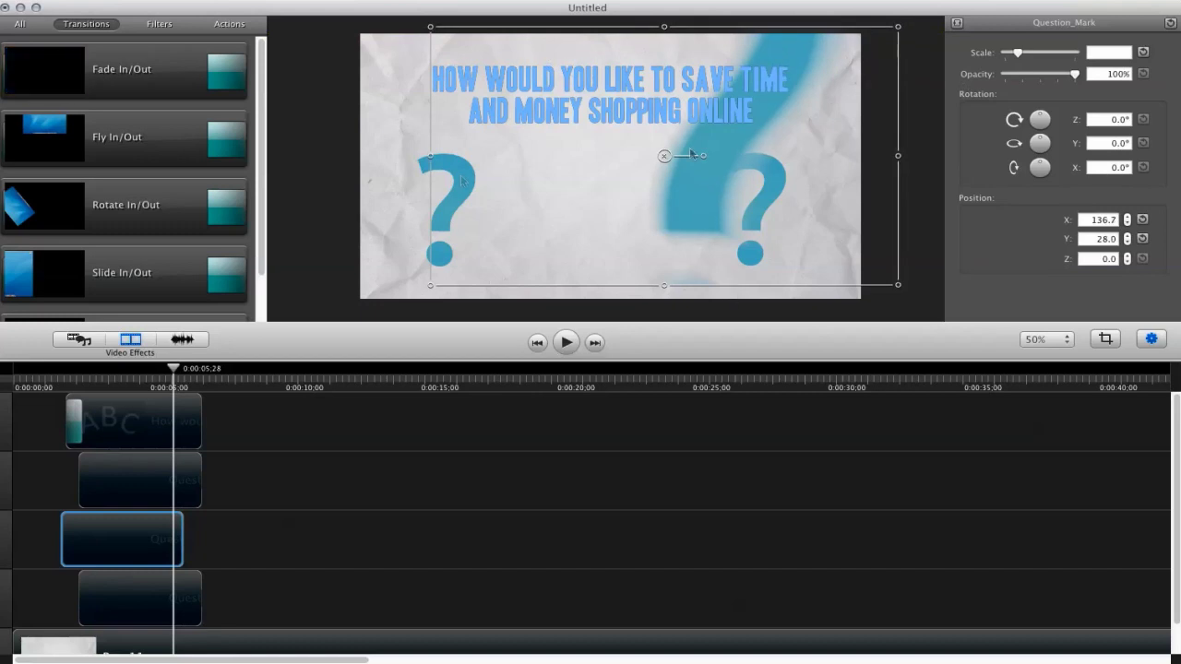
{"action": "left_click_drag", "start_coordinate": [692, 154], "coordinate": [734, 126]}
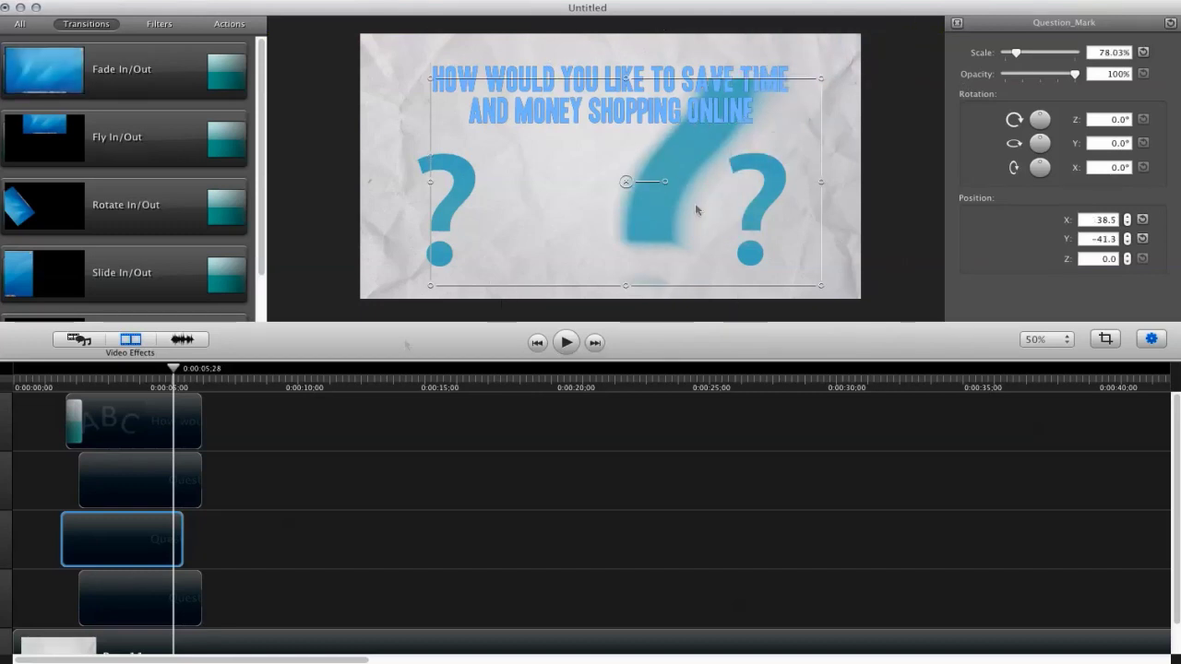
Reposition the middle and left question marks beneath the headline at 0:00:05;11, placing the left one at X -335.5, Y -144.7.
{"action": "left_click_drag", "start_coordinate": [162, 369], "coordinate": [162, 400]}
{"action": "left_click", "coordinate": [585, 266]}
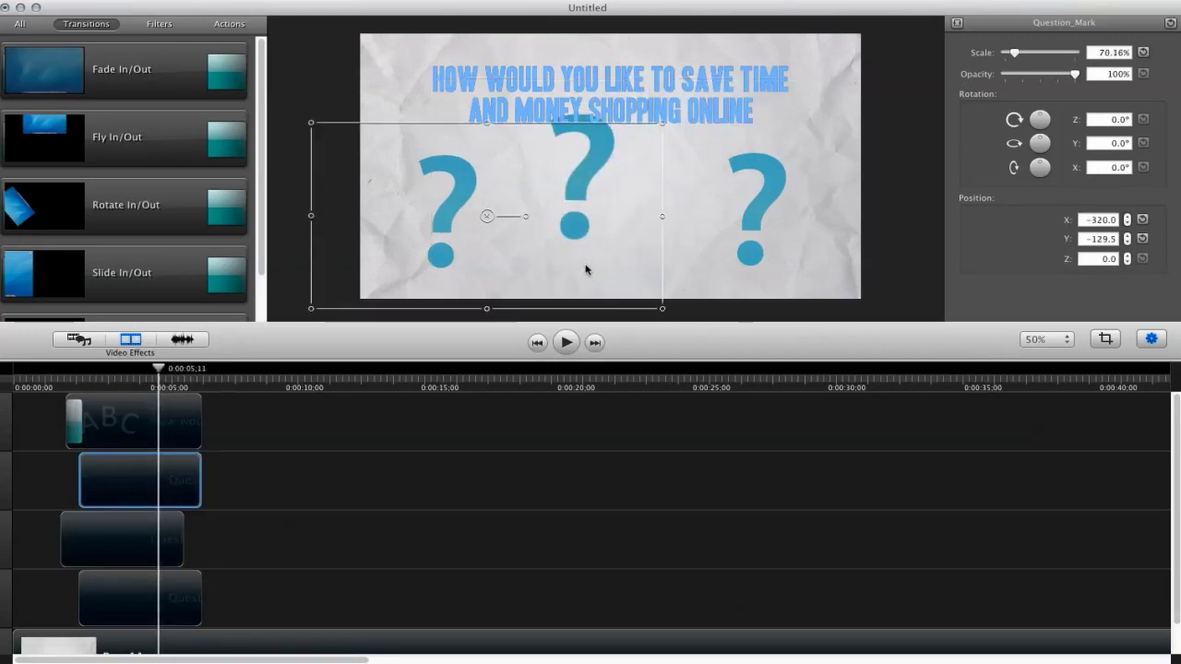
{"action": "left_click_drag", "start_coordinate": [585, 266], "coordinate": [700, 251]}
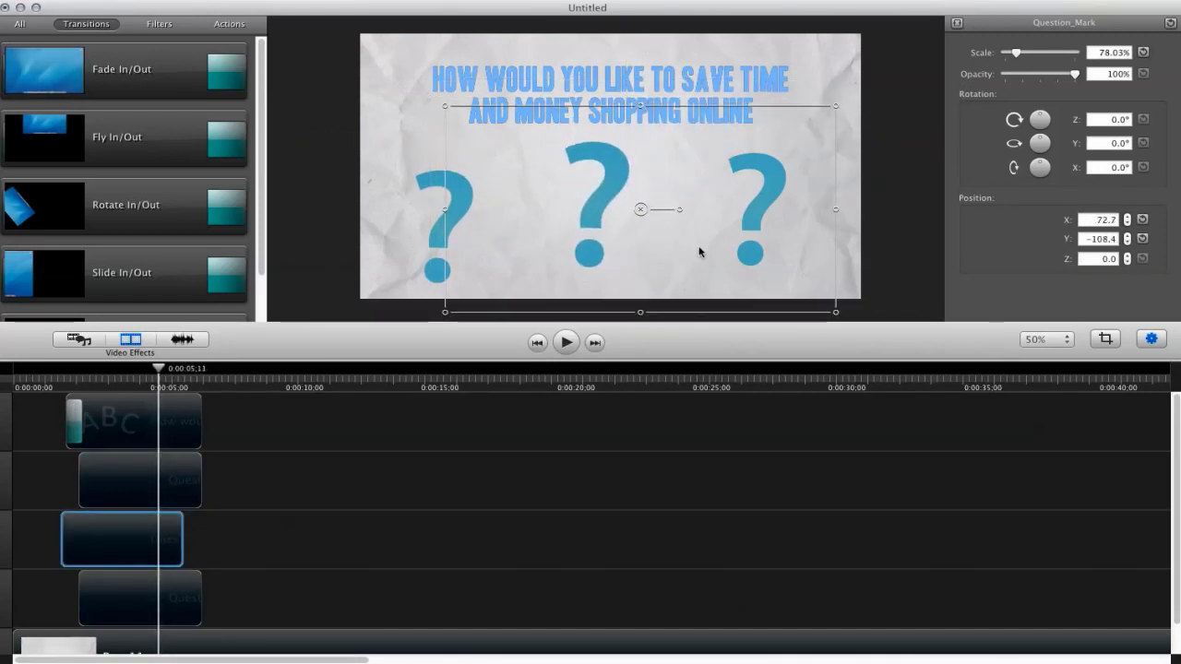
{"action": "left_click", "coordinate": [443, 258]}
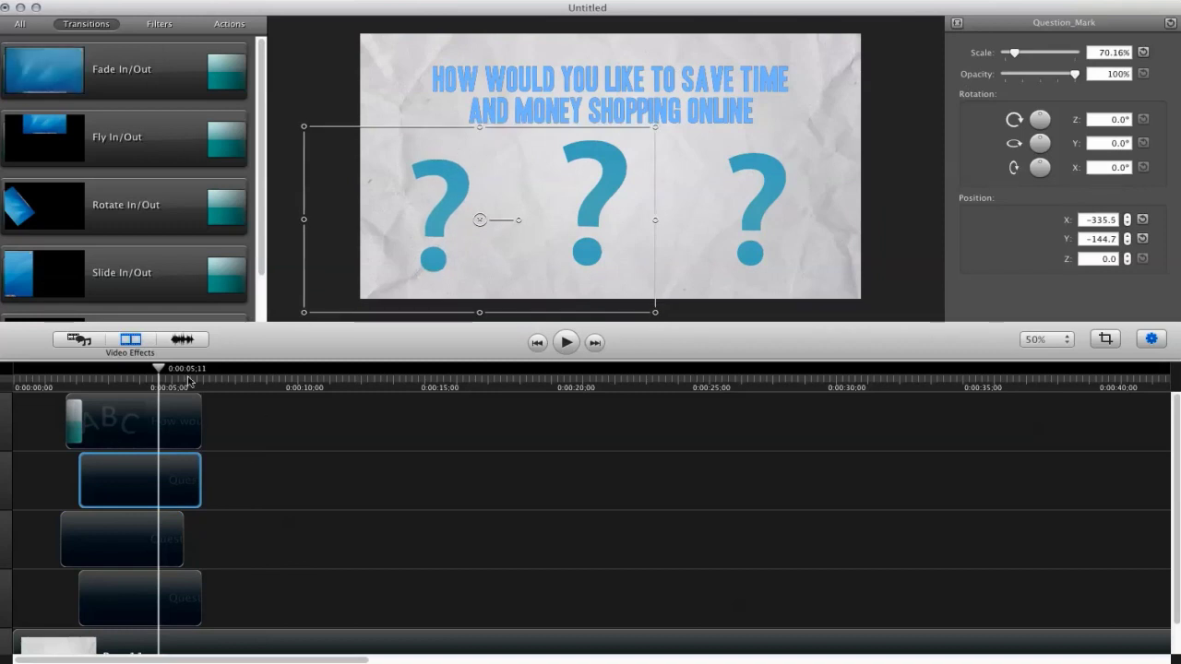
Apply the Fade In/Out transition to the ends of the left, middle and right question marks' clips.
{"action": "left_click_drag", "start_coordinate": [172, 62], "coordinate": [194, 482]}
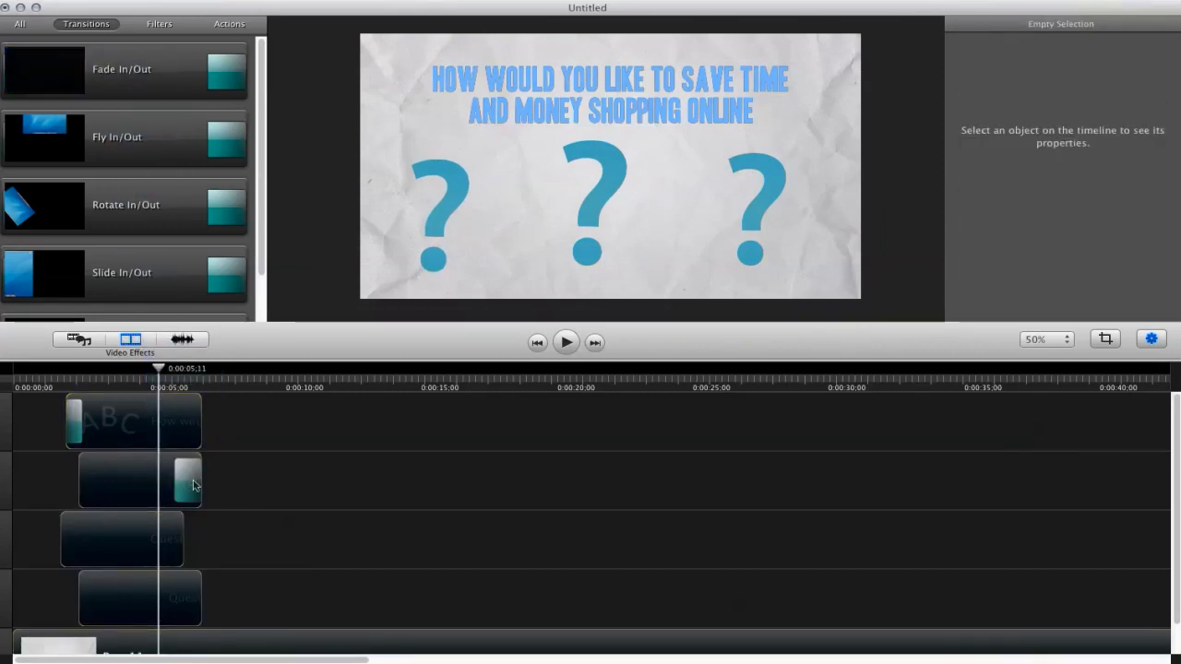
{"action": "left_click", "coordinate": [193, 481]}
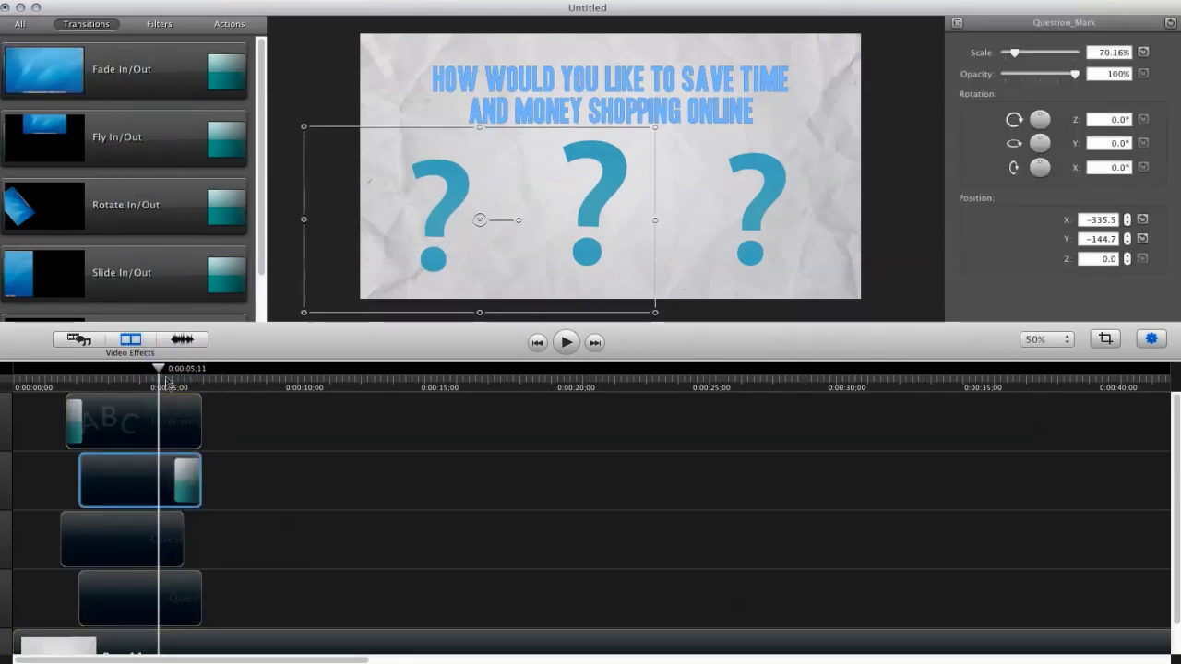
{"action": "left_click_drag", "start_coordinate": [168, 372], "coordinate": [158, 372]}
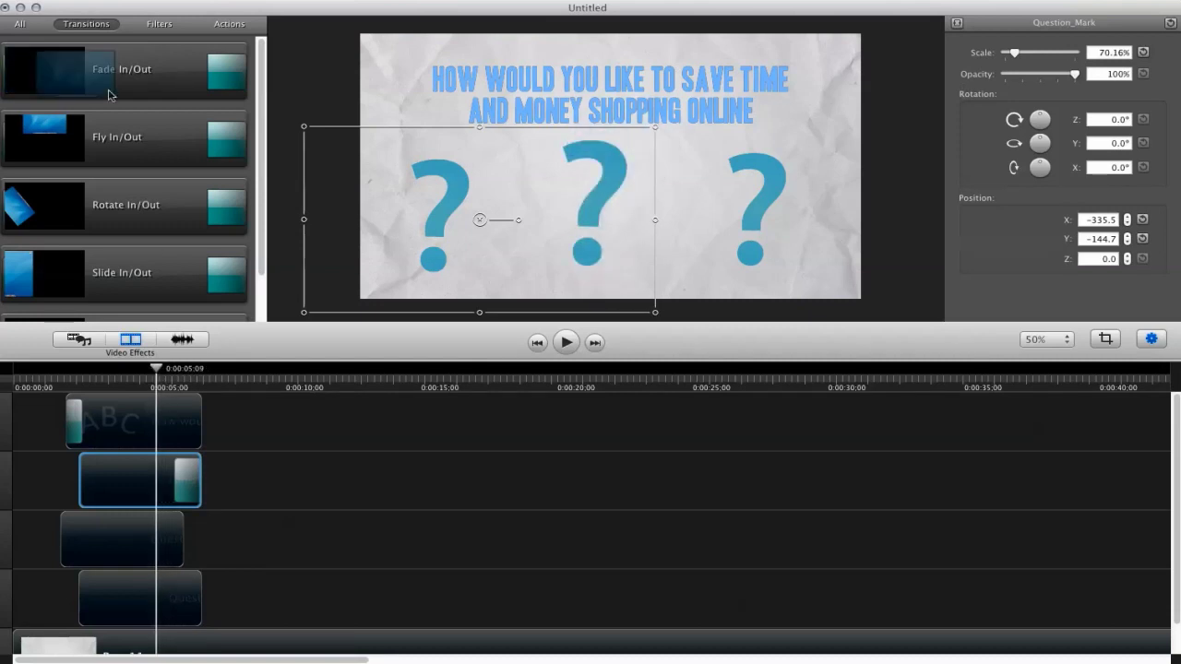
{"action": "left_click_drag", "start_coordinate": [108, 87], "coordinate": [147, 526]}
{"action": "left_click_drag", "start_coordinate": [56, 72], "coordinate": [186, 598]}
{"action": "scroll", "coordinate": [200, 232], "scroll_direction": "down", "scroll_amount": 2}
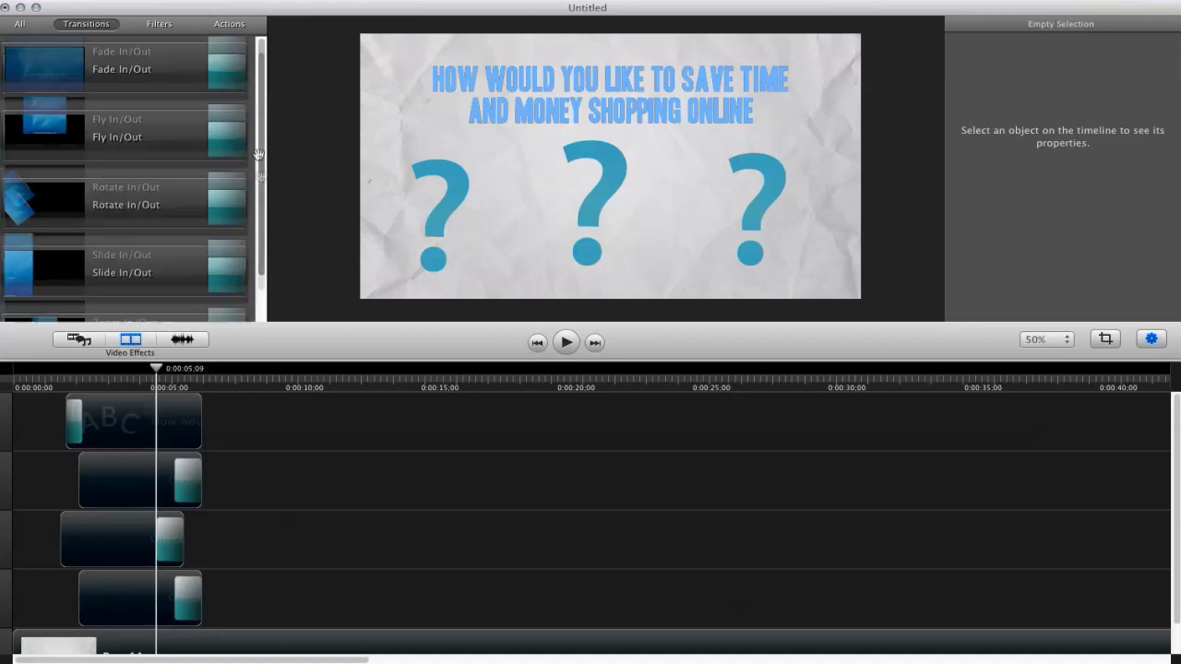
Trim the left and right question marks' clips to end with the middle one, and scrub through the fade-out to 0:00:06;15.
{"action": "left_click_drag", "start_coordinate": [197, 476], "coordinate": [182, 479]}
{"action": "left_click", "coordinate": [194, 602]}
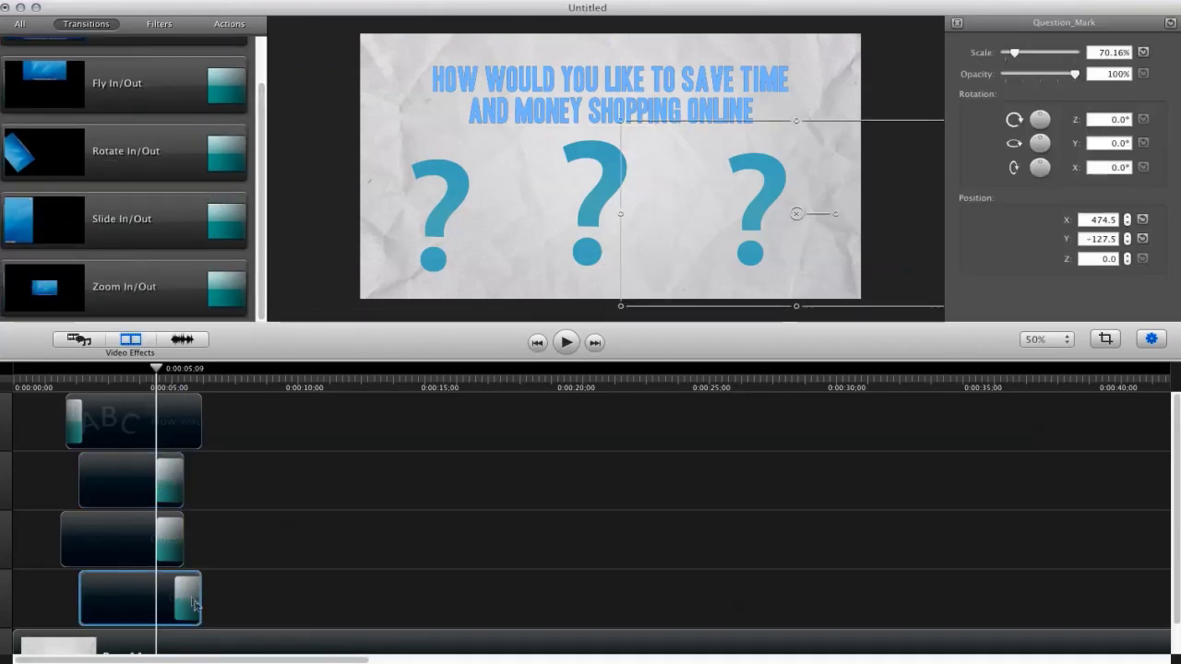
{"action": "left_click_drag", "start_coordinate": [200, 604], "coordinate": [187, 604]}
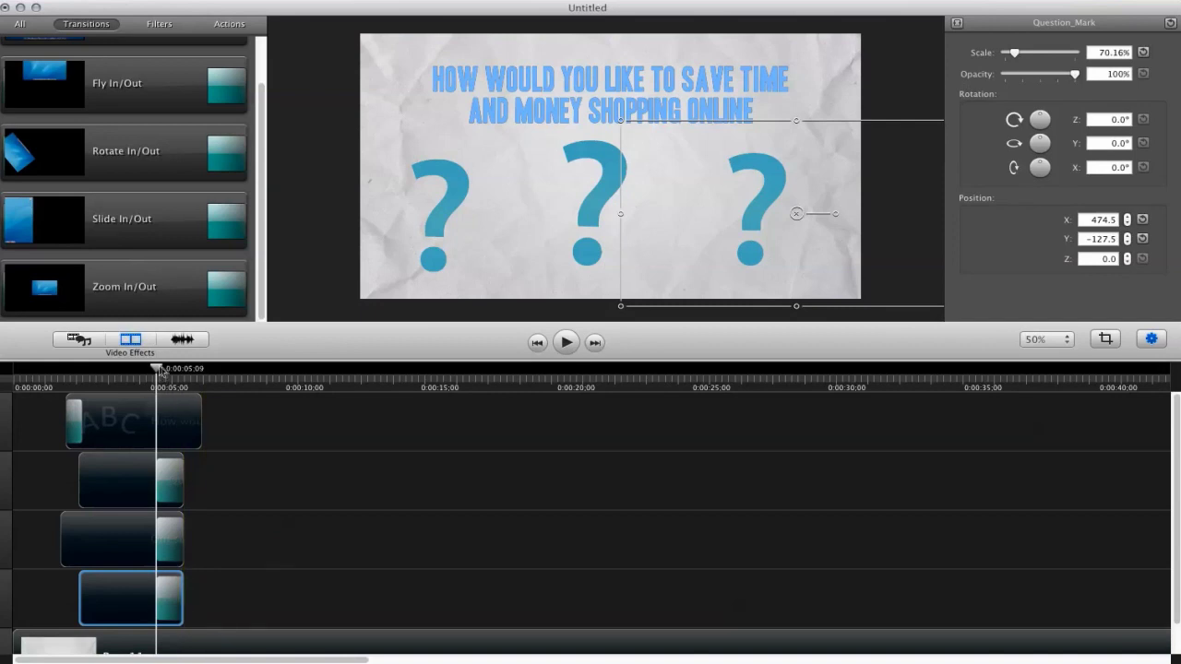
{"action": "left_click_drag", "start_coordinate": [161, 371], "coordinate": [189, 372]}
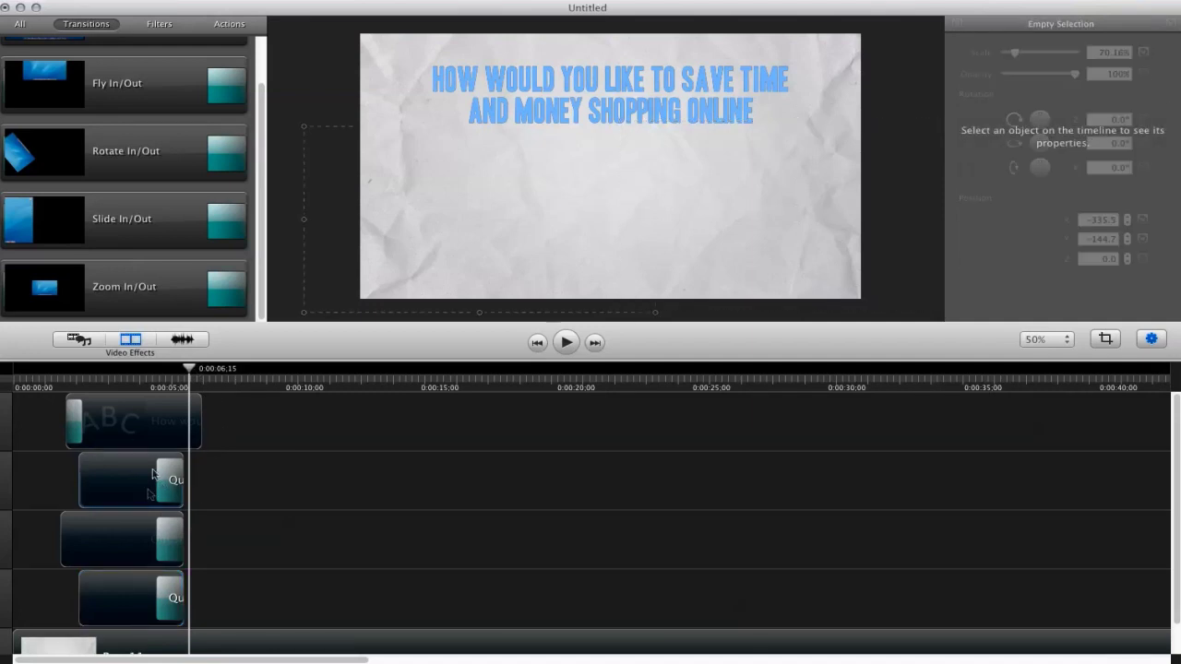
Remove the fade transition from the end of the left question mark's clip.
{"action": "left_click", "coordinate": [173, 493]}
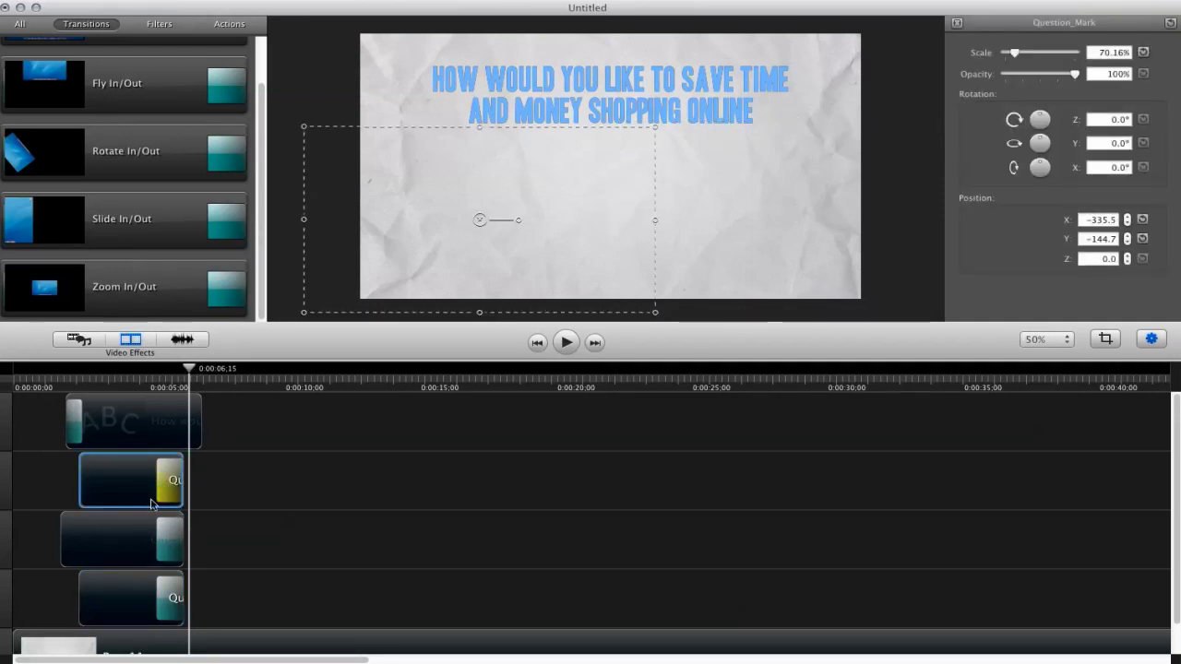
{"action": "left_click", "coordinate": [170, 489]}
{"action": "left_click", "coordinate": [170, 496]}
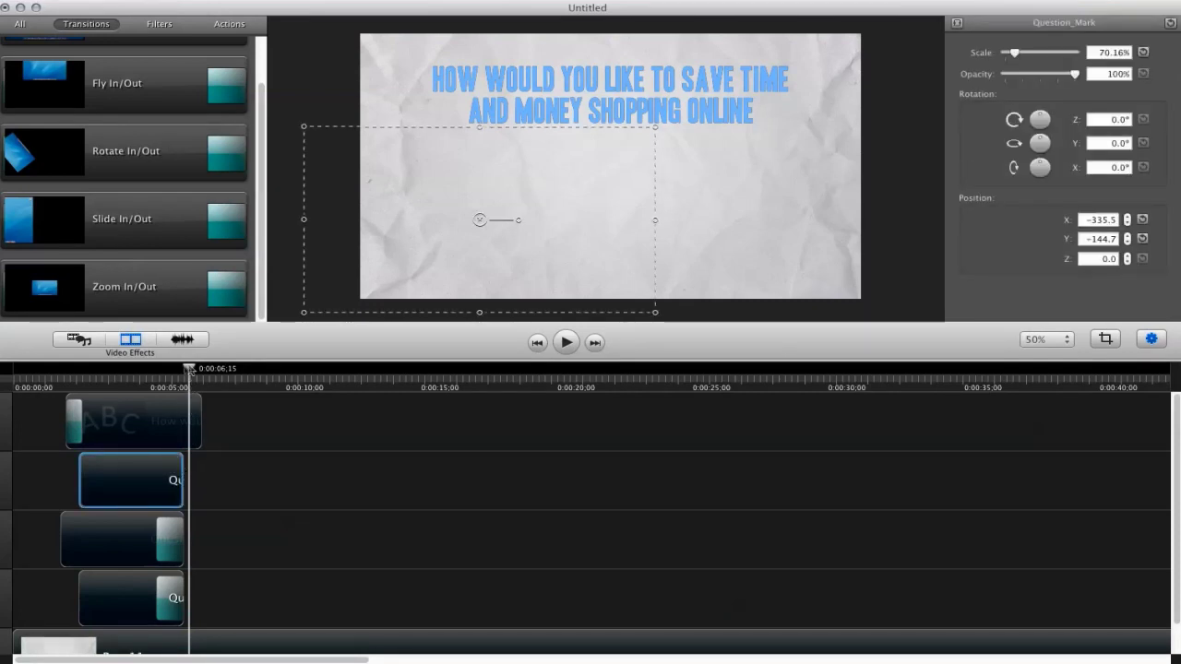
Copy the left question mark's section from about 0:00:03;27 to 0:00:05;13 and paste it after the original clip on its track.
{"action": "left_click_drag", "start_coordinate": [189, 369], "coordinate": [145, 376]}
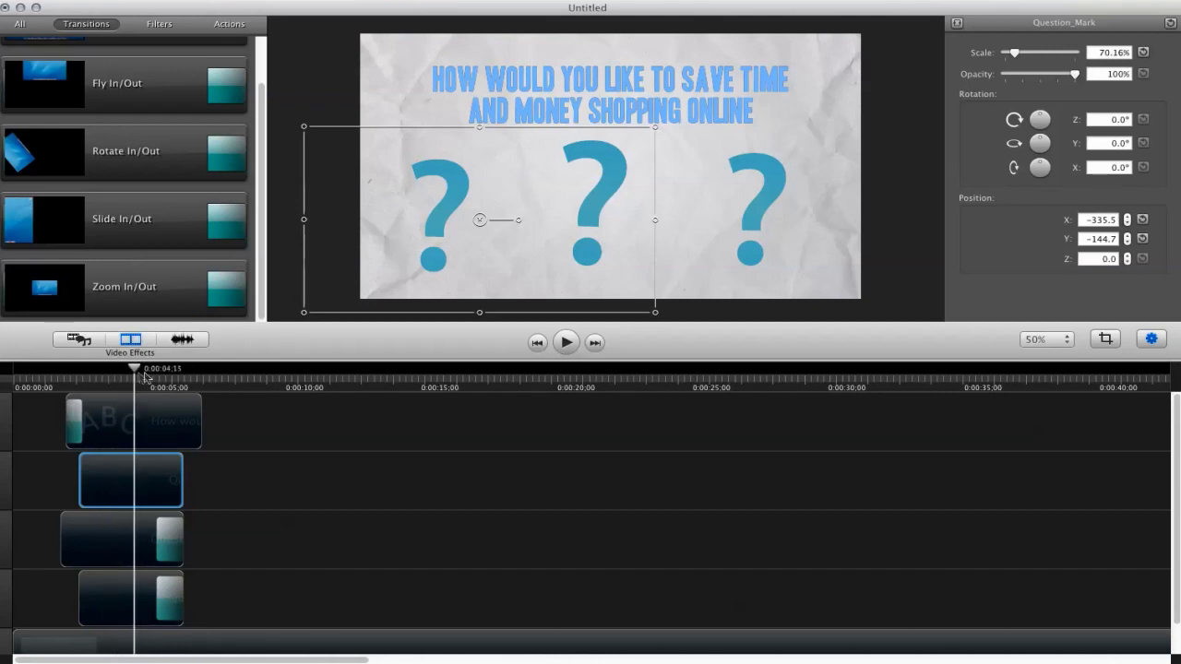
{"action": "left_click", "coordinate": [141, 489]}
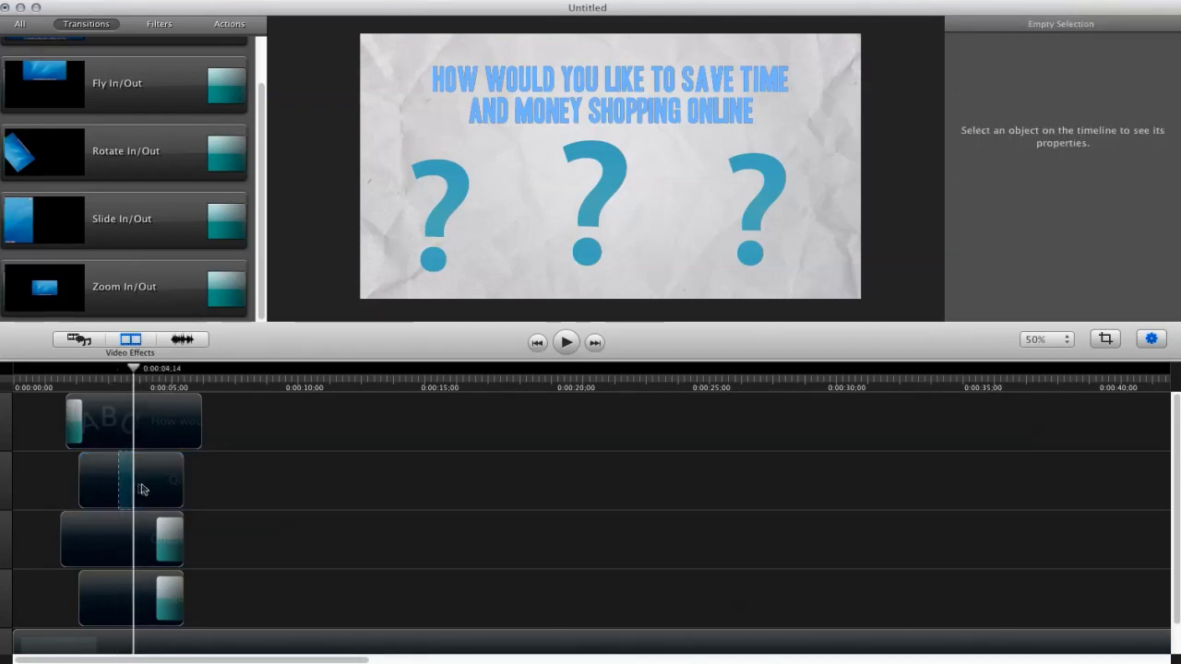
{"action": "left_click_drag", "start_coordinate": [141, 489], "coordinate": [160, 489]}
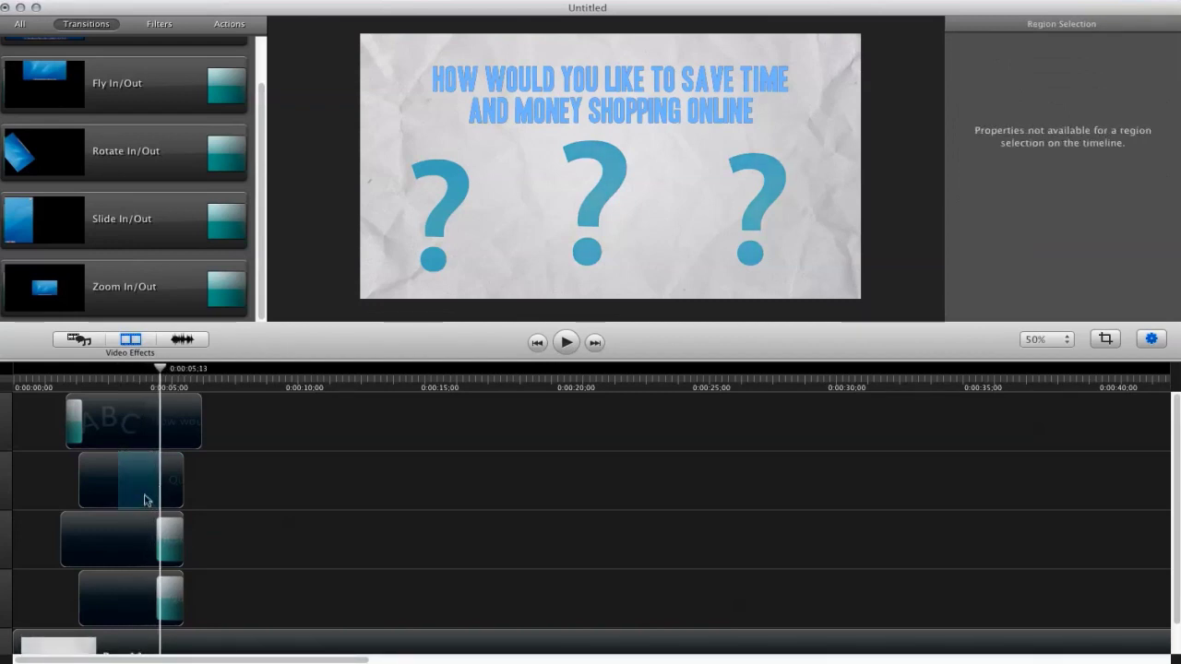
{"action": "left_click", "coordinate": [227, 488]}
{"action": "key", "text": "super+v"}
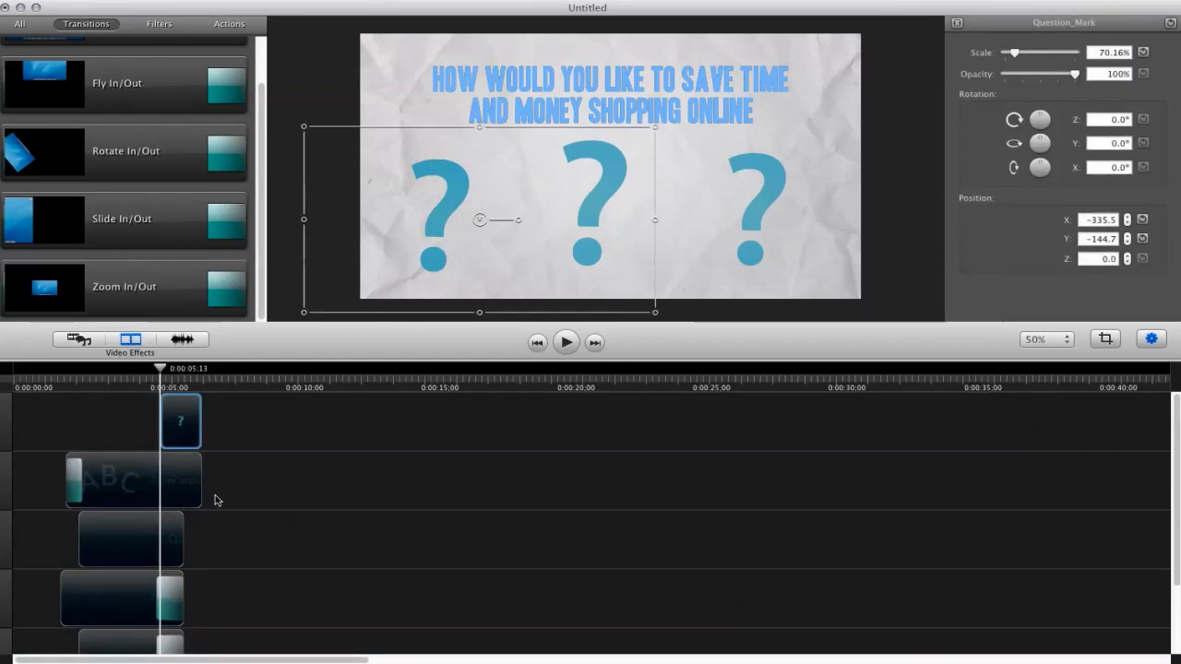
{"action": "left_click_drag", "start_coordinate": [182, 427], "coordinate": [204, 537]}
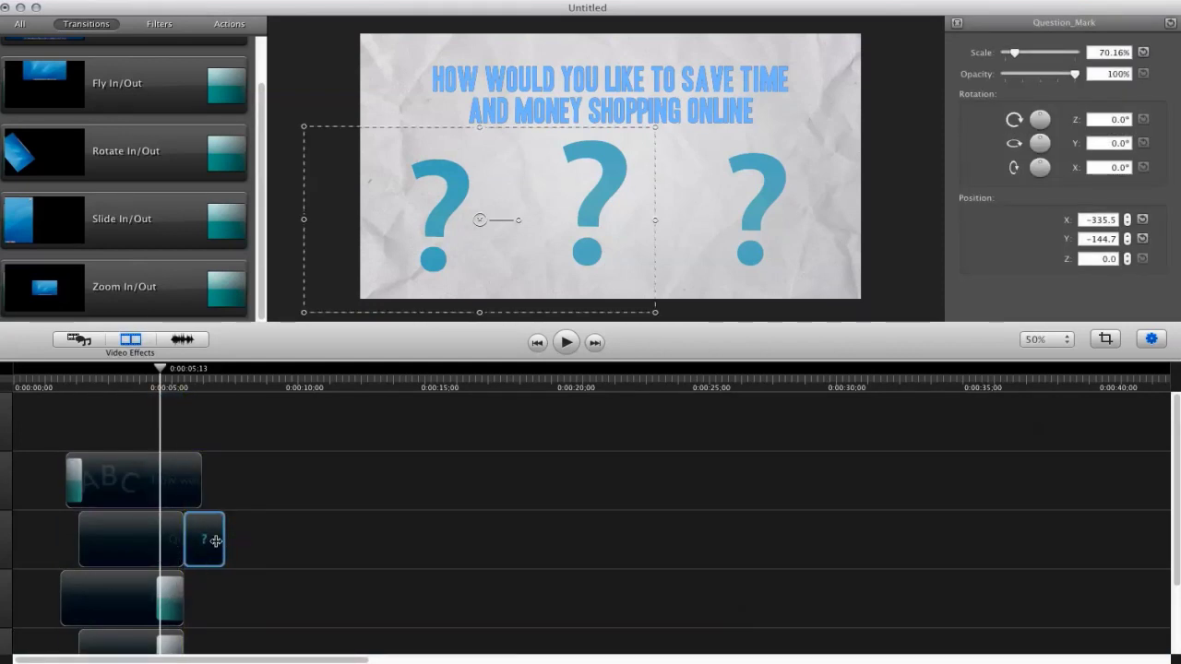
Enlarge the timeline area and trim the end of the left question mark's clip to about 0:00:05;05.
{"action": "left_click", "coordinate": [202, 421]}
{"action": "left_click_drag", "start_coordinate": [196, 368], "coordinate": [153, 273]}
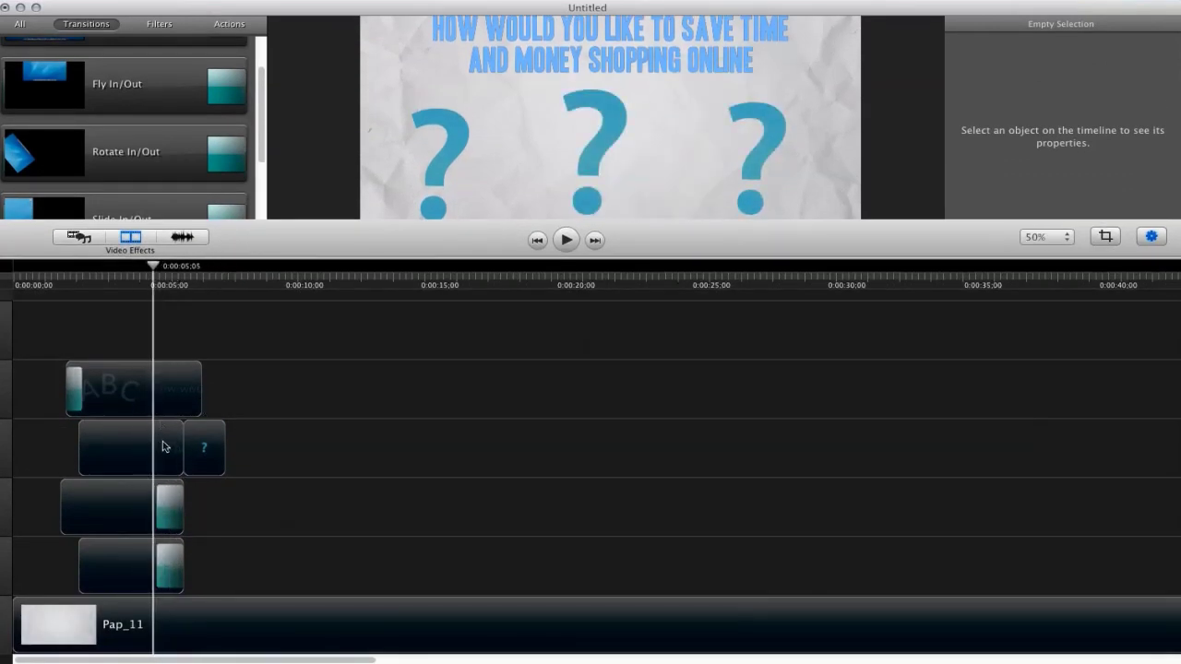
{"action": "left_click", "coordinate": [170, 471]}
{"action": "left_click_drag", "start_coordinate": [181, 453], "coordinate": [157, 454]}
Move the copied section directly against the trimmed left question mark's clip, and play back the join through 0:00:06;02.
{"action": "left_click_drag", "start_coordinate": [155, 274], "coordinate": [140, 273]}
{"action": "left_click_drag", "start_coordinate": [218, 438], "coordinate": [156, 456]}
{"action": "key", "text": "space"}
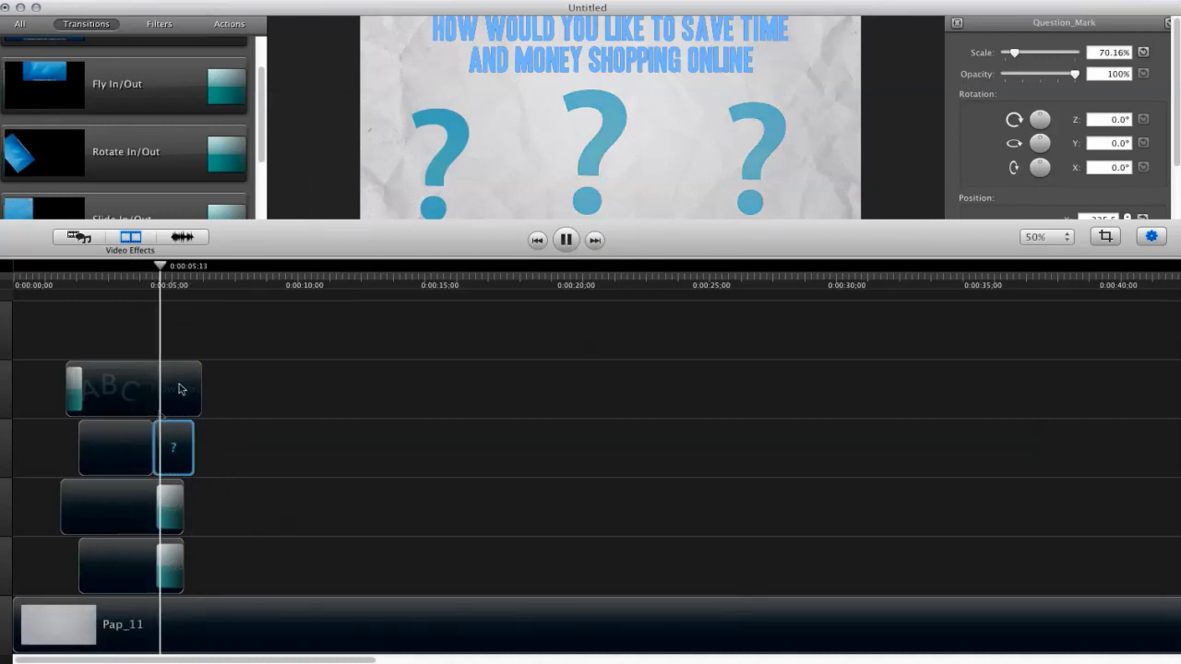
{"action": "key", "text": "space"}
{"action": "left_click_drag", "start_coordinate": [194, 273], "coordinate": [177, 273]}
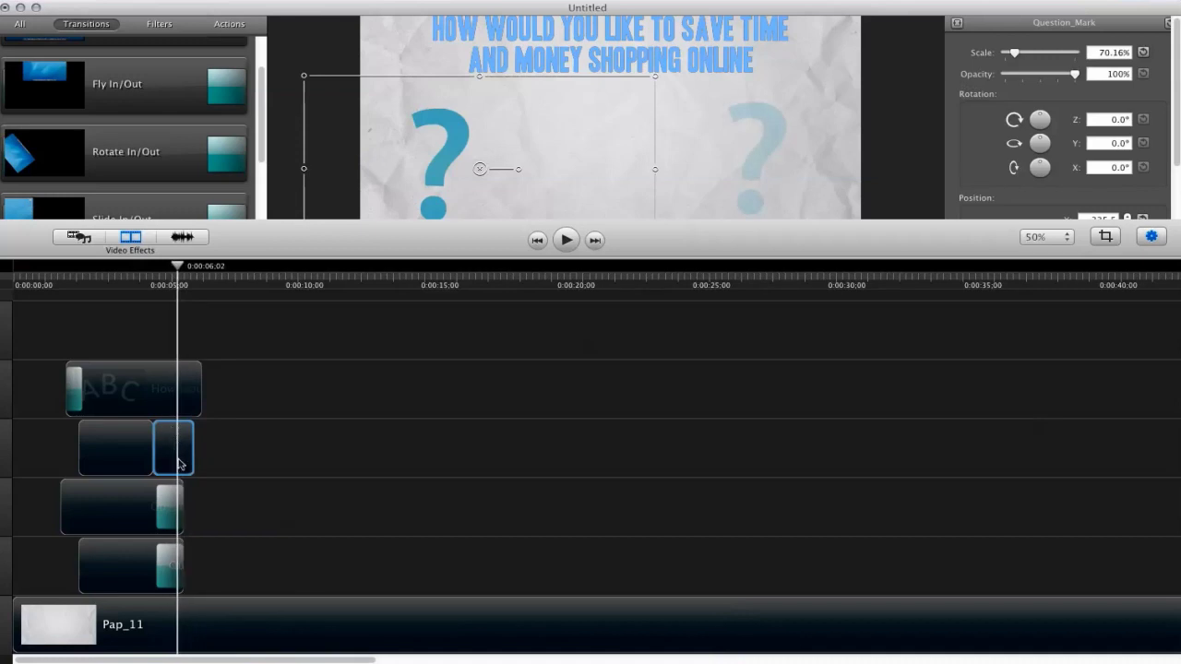
Paste another copy of the left question mark's section and place it directly after the first copy on the same track.
{"action": "left_click", "coordinate": [210, 461]}
{"action": "key", "text": "super+v"}
{"action": "left_click_drag", "start_coordinate": [196, 334], "coordinate": [312, 454]}
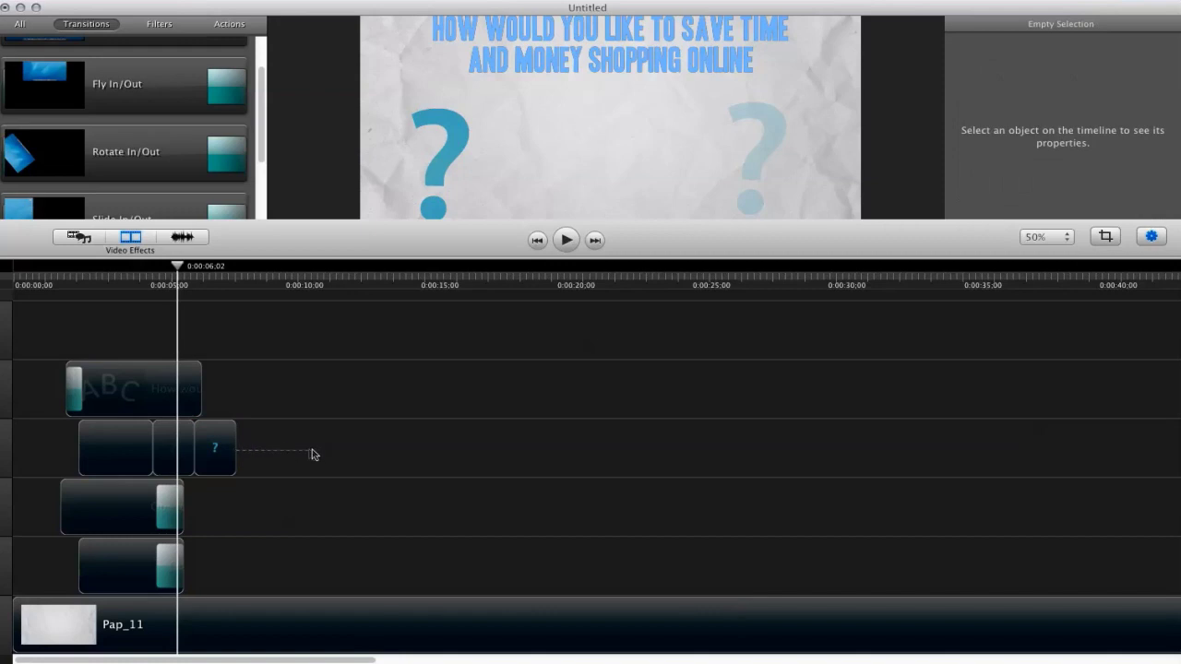
{"action": "left_click", "coordinate": [236, 459]}
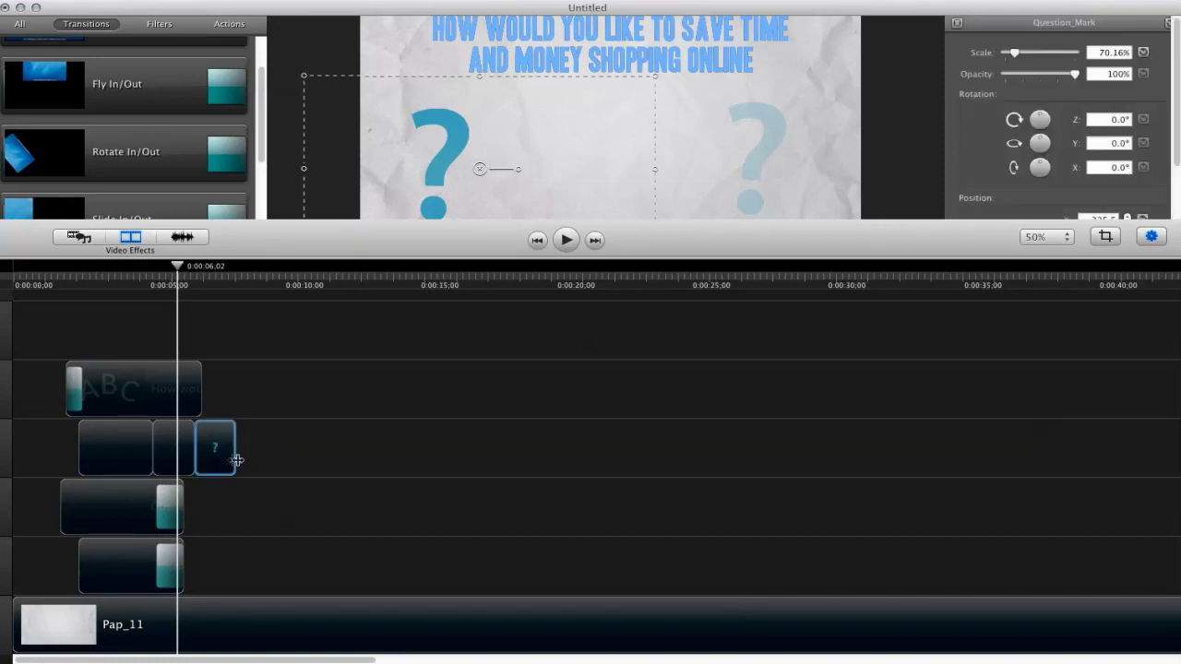
Delete both pasted question mark sections from the left question mark's track, and move the playhead back to 0:00:04;29.
{"action": "left_click", "coordinate": [235, 421]}
{"action": "left_click", "coordinate": [227, 459]}
{"action": "left_click_drag", "start_coordinate": [183, 273], "coordinate": [214, 281]}
{"action": "key", "text": "BackSpace"}
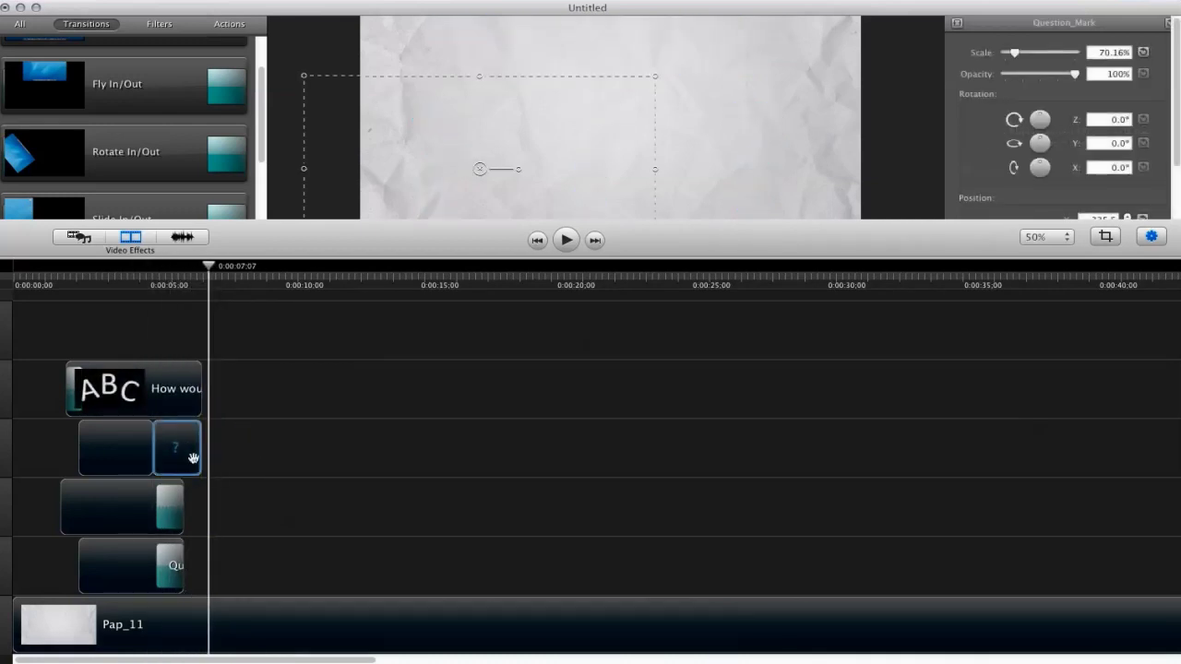
{"action": "key", "text": "BackSpace"}
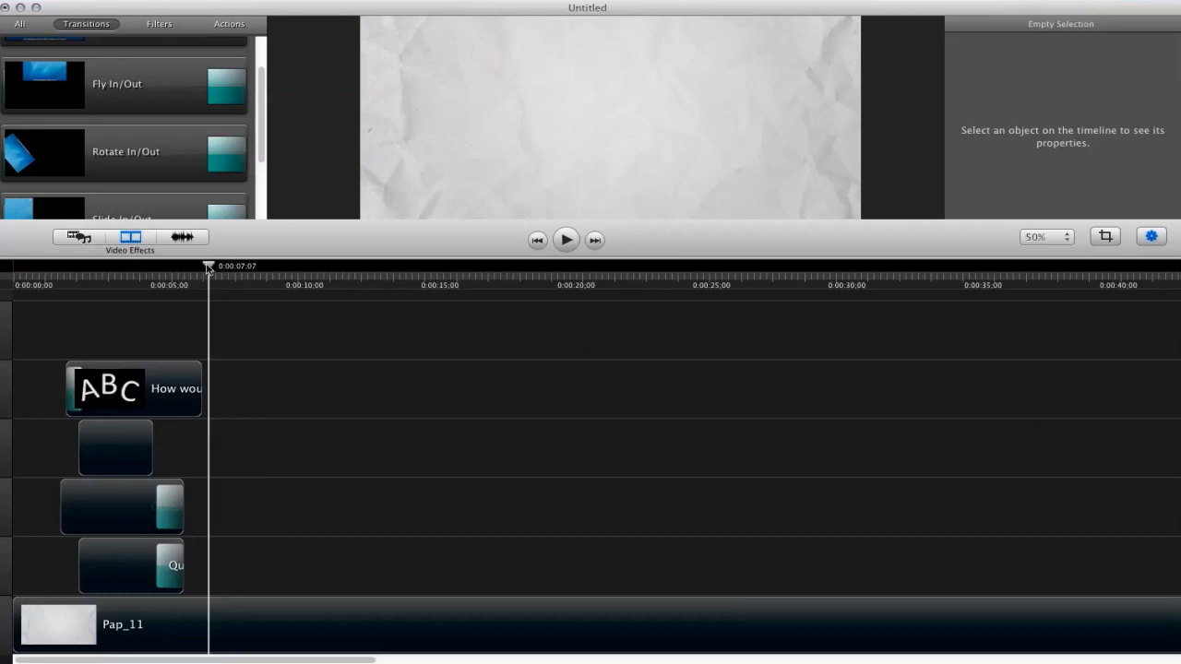
{"action": "left_click_drag", "start_coordinate": [209, 268], "coordinate": [149, 249]}
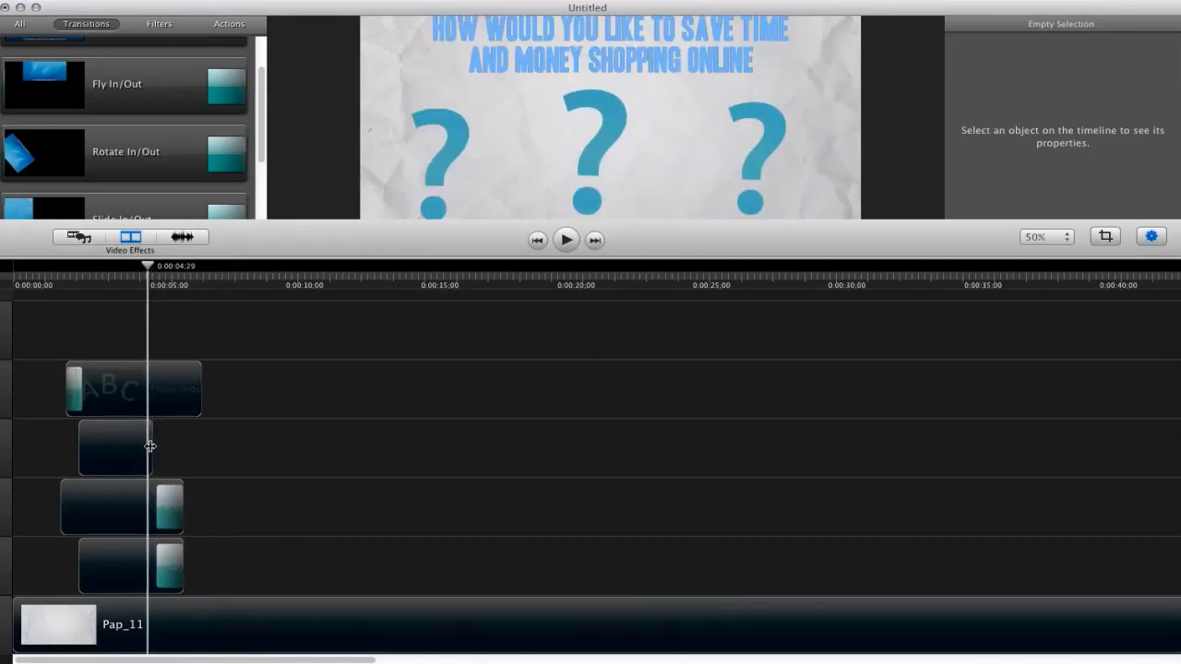
Extend the left question mark's clip to match the other two, add a Fade In/Out at its end, and play it back.
{"action": "left_click_drag", "start_coordinate": [150, 447], "coordinate": [181, 449]}
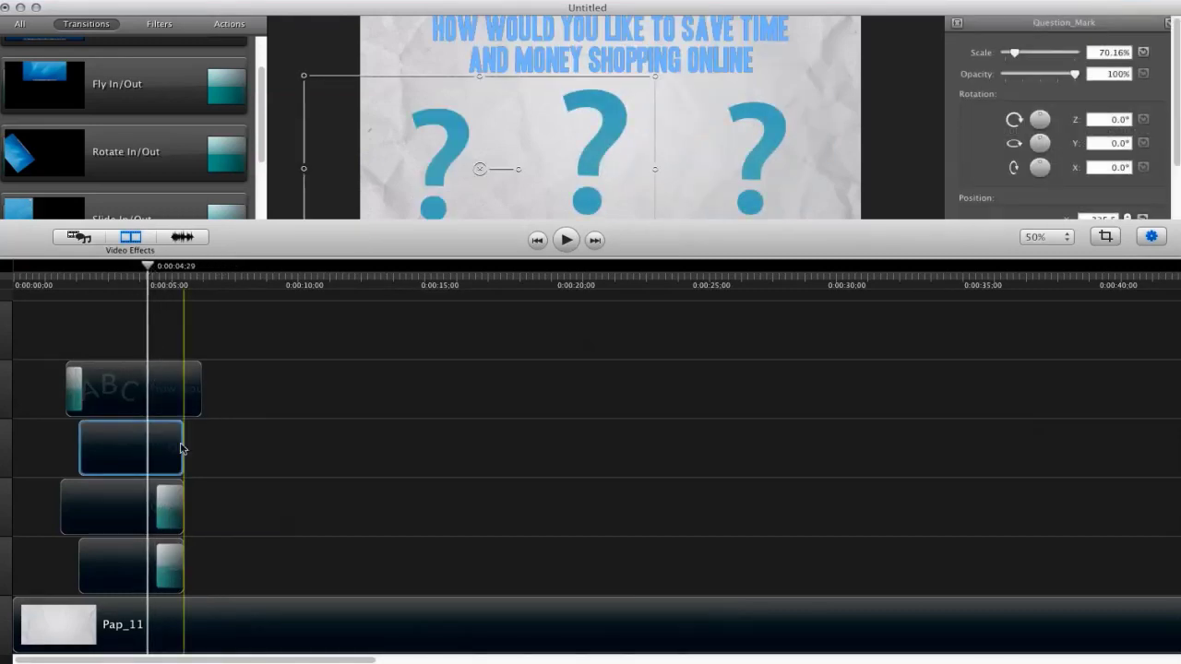
{"action": "left_click", "coordinate": [135, 132]}
{"action": "scroll", "coordinate": [78, 80], "scroll_direction": "up", "scroll_amount": 2}
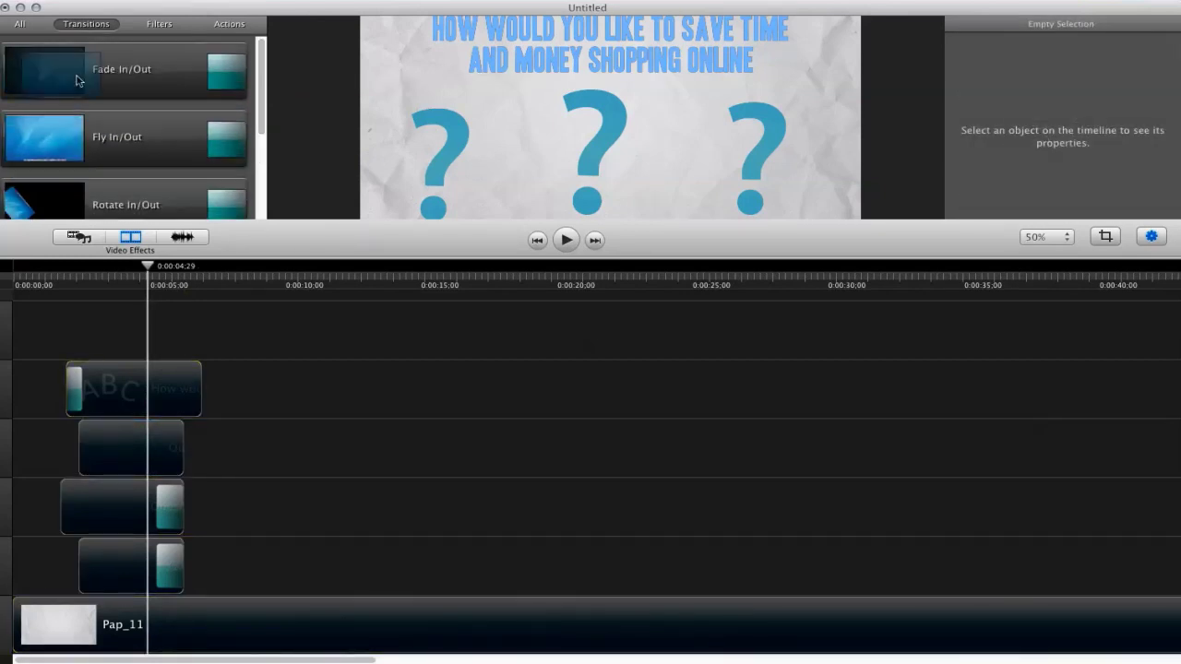
{"action": "left_click_drag", "start_coordinate": [79, 80], "coordinate": [161, 461]}
{"action": "key", "text": "space"}
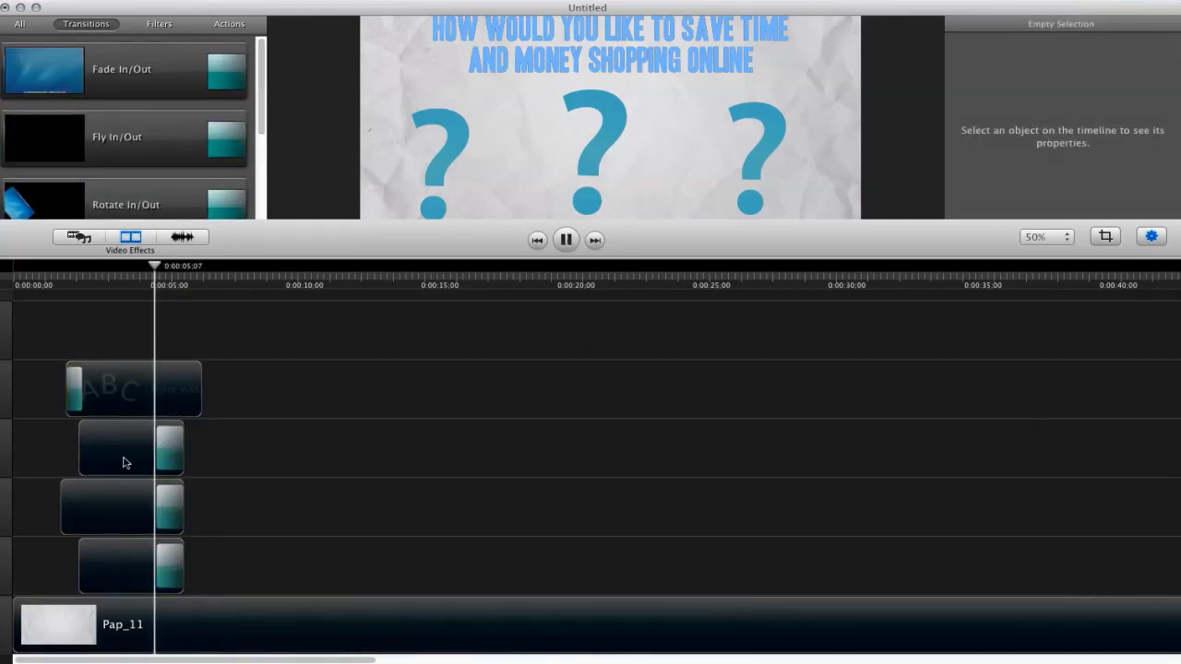
{"action": "key", "text": "space"}
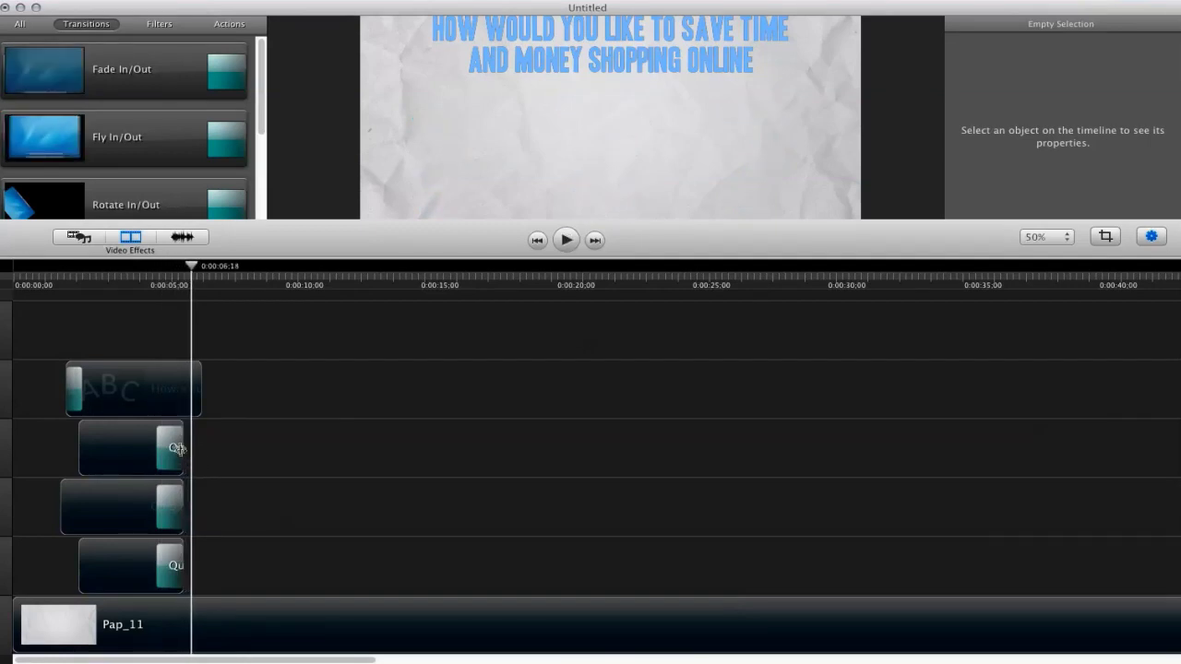
Add a Fade In/Out at the end of the headline clip, check the fade-out, and enlarge the canvas preview.
{"action": "mouse_move", "coordinate": [193, 270]}
{"action": "left_mouse_down"}
{"action": "mouse_move", "coordinate": [203, 271]}
{"action": "mouse_move", "coordinate": [186, 270]}
{"action": "left_mouse_up"}
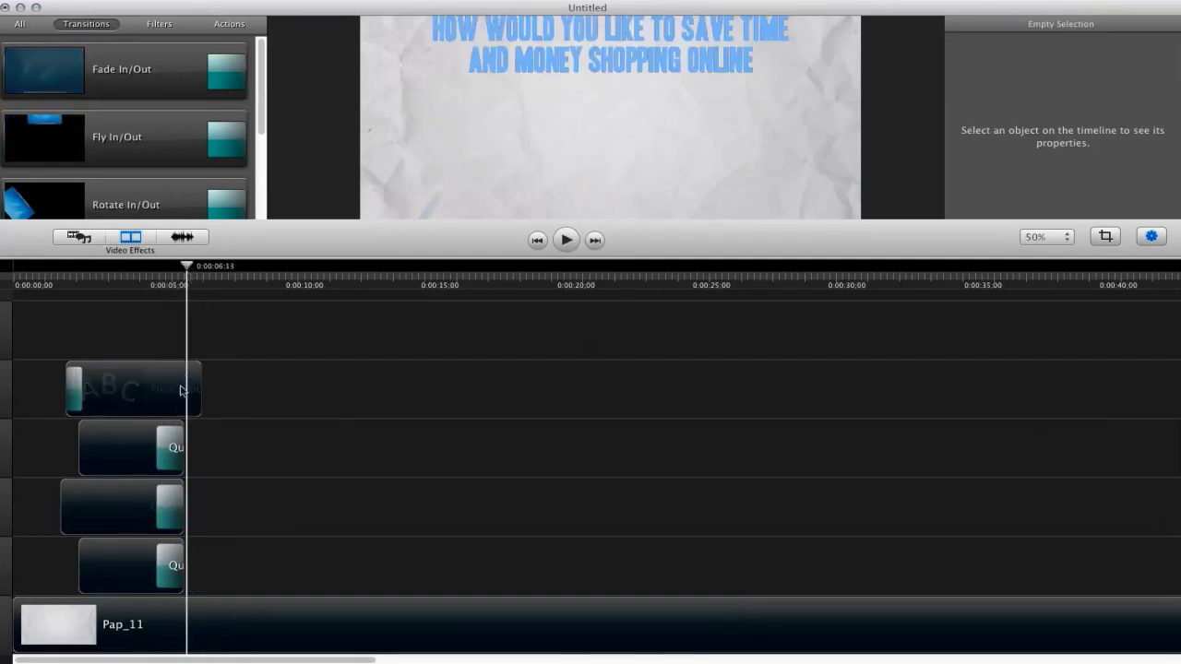
{"action": "left_click_drag", "start_coordinate": [120, 69], "coordinate": [190, 383]}
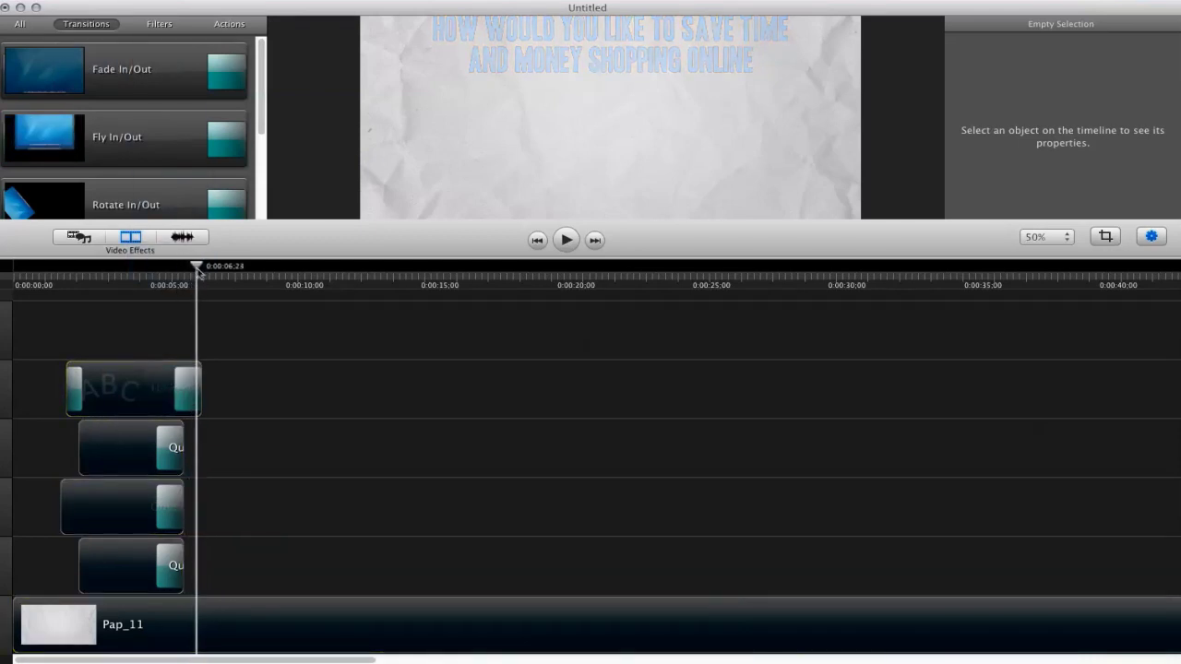
{"action": "left_click_drag", "start_coordinate": [326, 268], "coordinate": [343, 371]}
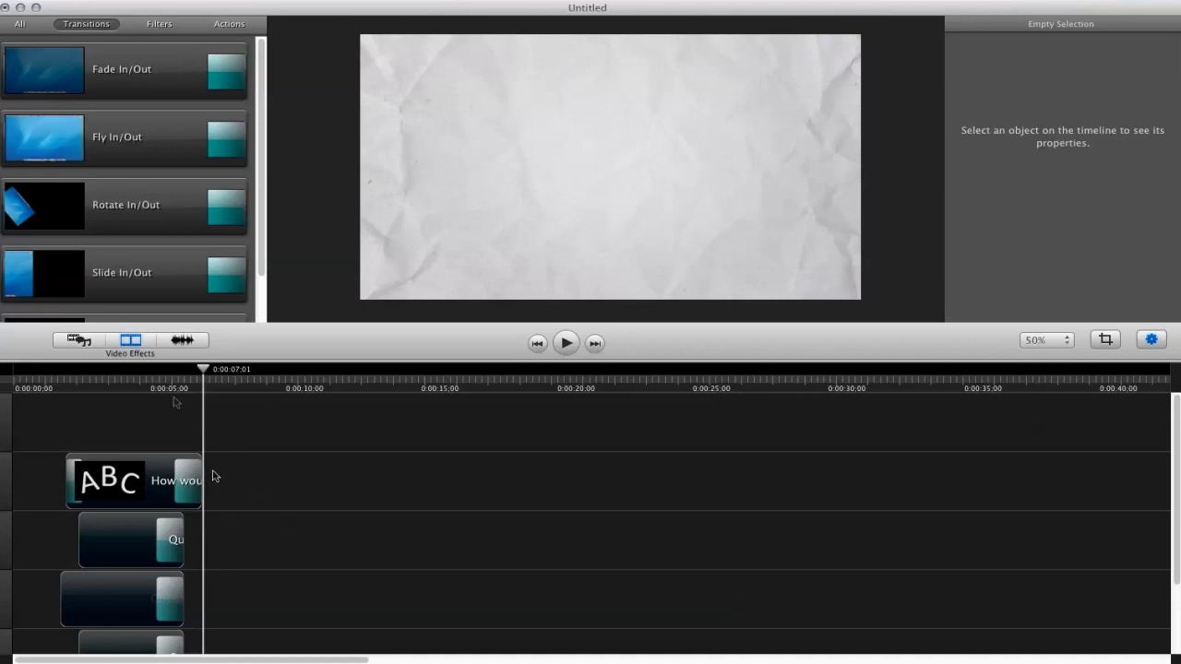
{"action": "key", "text": "super+Tab"}
{"action": "left_click", "coordinate": [473, 356]}
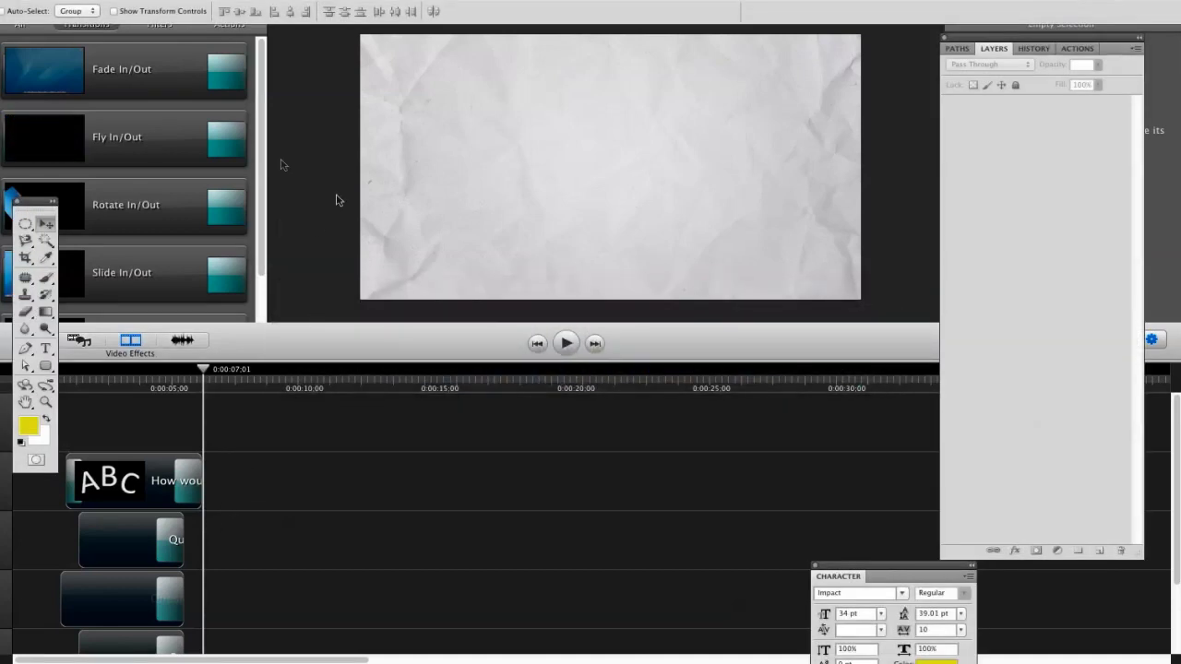
{"action": "left_click", "coordinate": [257, 421]}
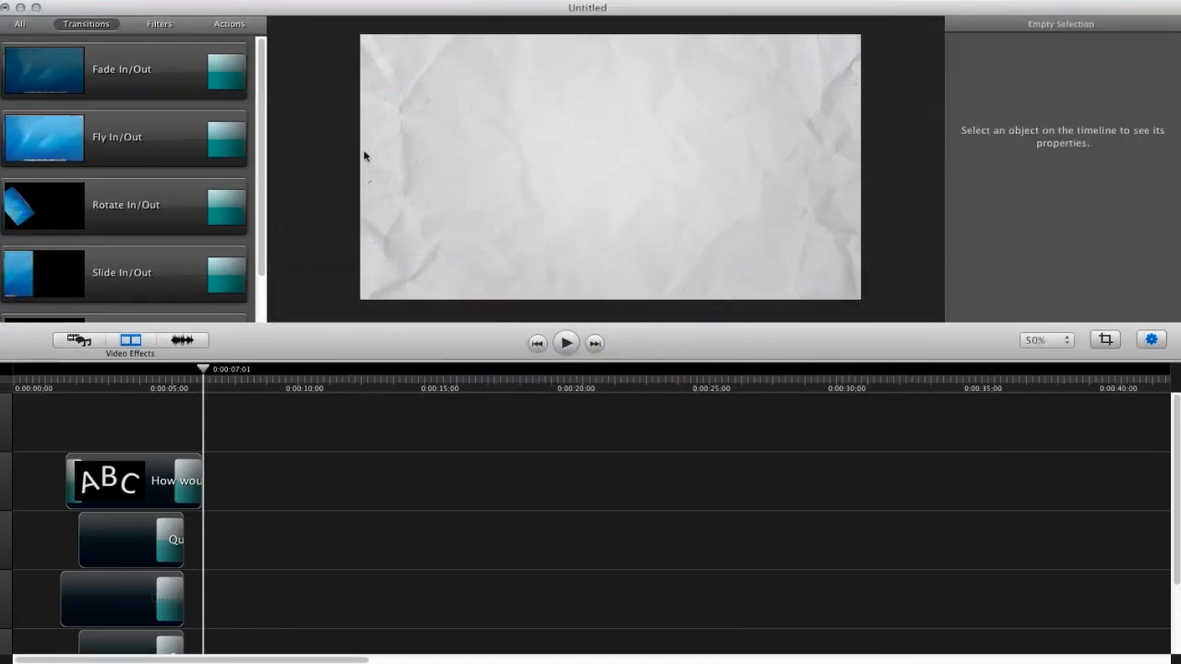
Place a new text box on the canvas at 0:00:07;11 and shift its clip slightly past the playhead.
{"action": "mouse_move", "coordinate": [203, 369]}
{"action": "left_mouse_down"}
{"action": "mouse_move", "coordinate": [123, 371]}
{"action": "mouse_move", "coordinate": [208, 378]}
{"action": "mouse_move", "coordinate": [215, 389]}
{"action": "left_mouse_up"}
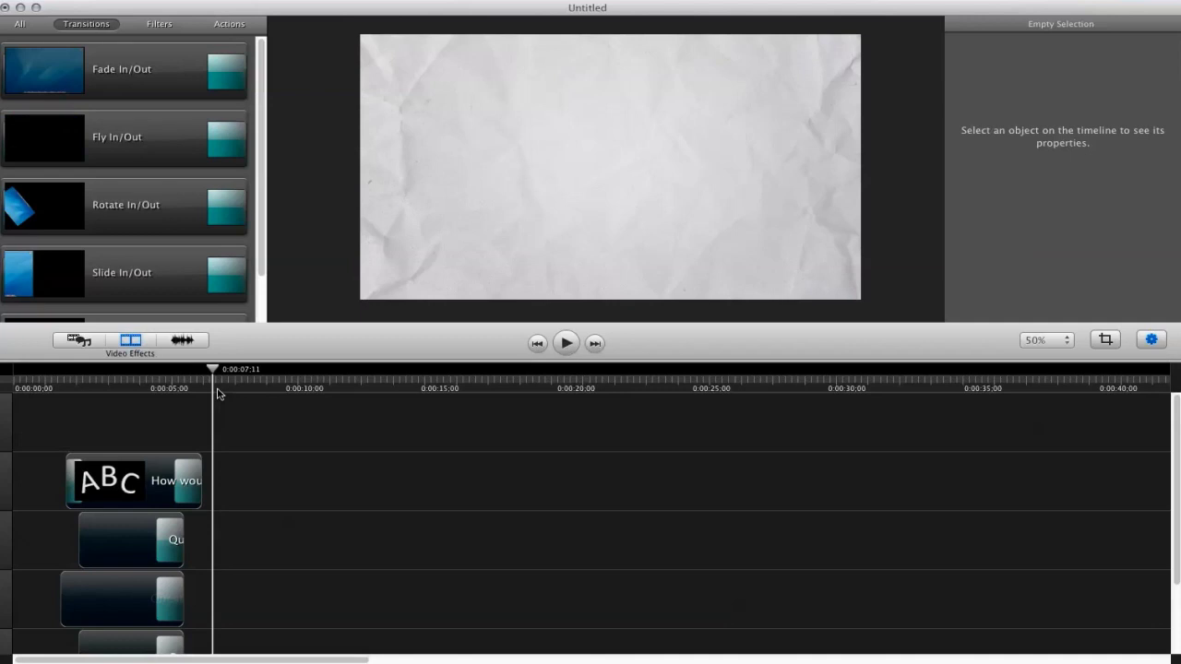
{"action": "left_click", "coordinate": [79, 339]}
{"action": "left_click_drag", "start_coordinate": [46, 51], "coordinate": [626, 140]}
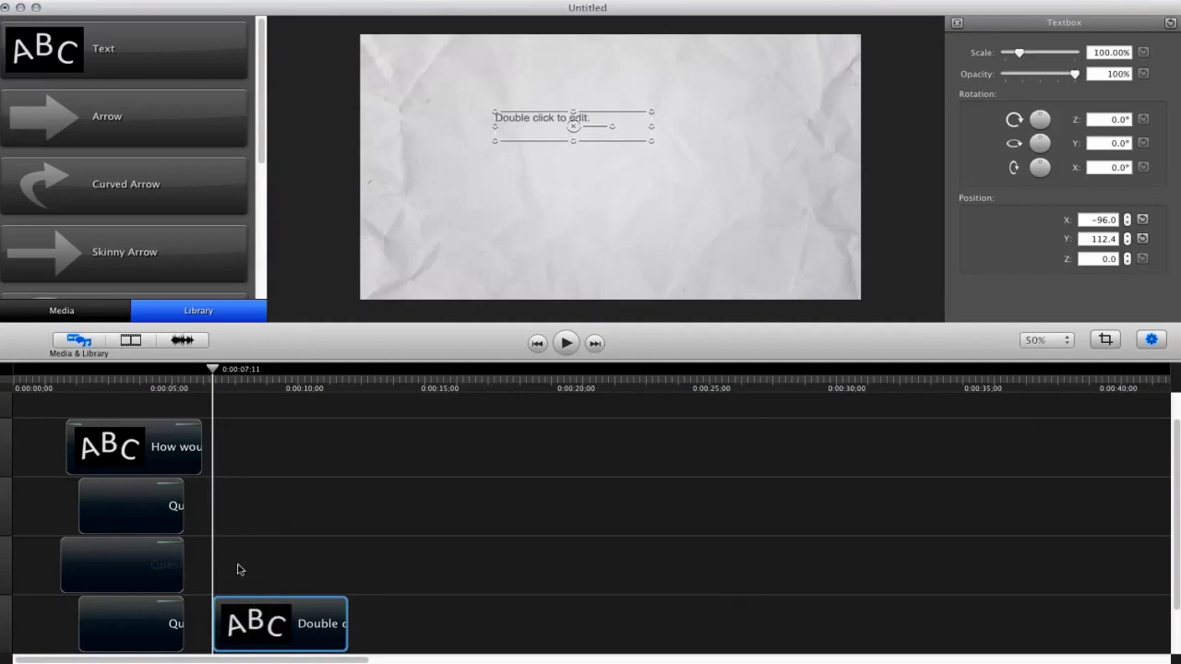
{"action": "left_click_drag", "start_coordinate": [250, 629], "coordinate": [199, 560]}
{"action": "scroll", "coordinate": [1168, 537], "scroll_direction": "down", "scroll_amount": 2}
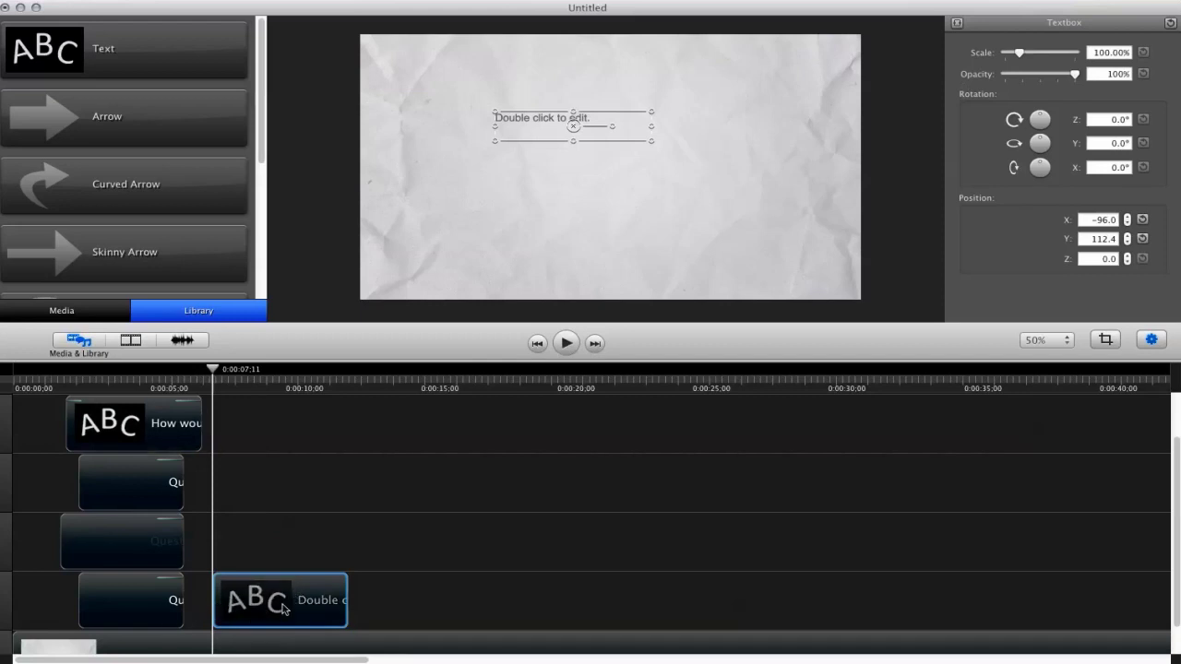
{"action": "mouse_move", "coordinate": [277, 611]}
{"action": "left_mouse_down"}
{"action": "mouse_move", "coordinate": [298, 451]}
{"action": "mouse_move", "coordinate": [292, 609]}
{"action": "left_mouse_up"}
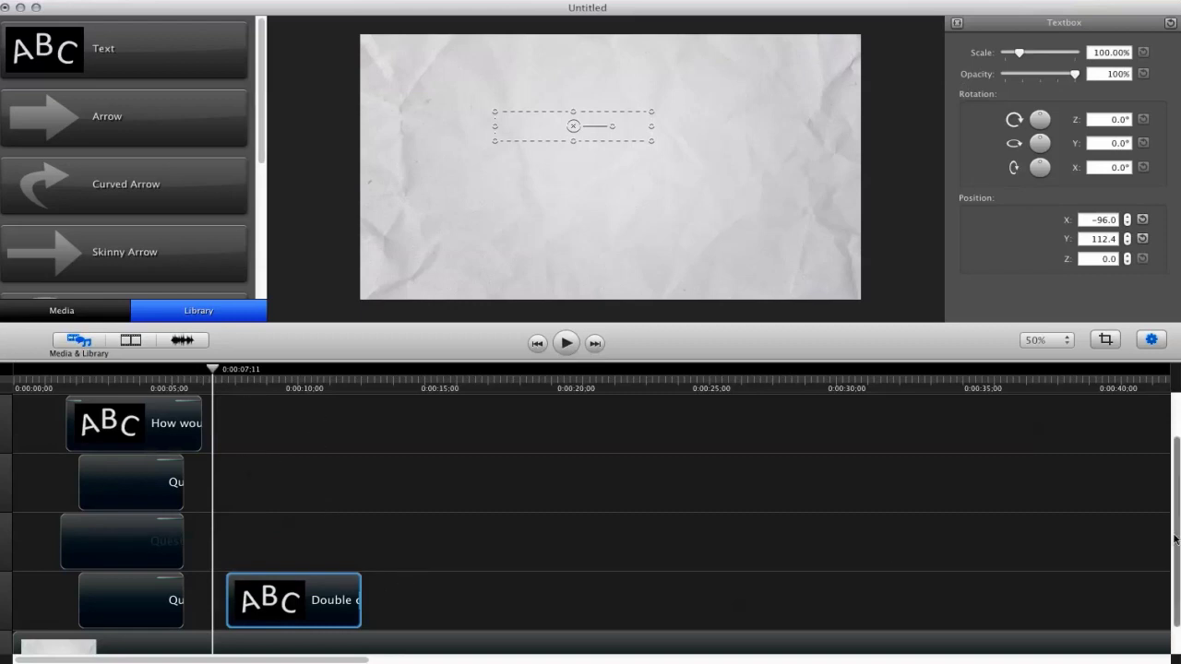
Add a Question_Mark clip above the new text clip, move it horizontally to X 45.2, and align its start with the text clip.
{"action": "left_click", "coordinate": [109, 305]}
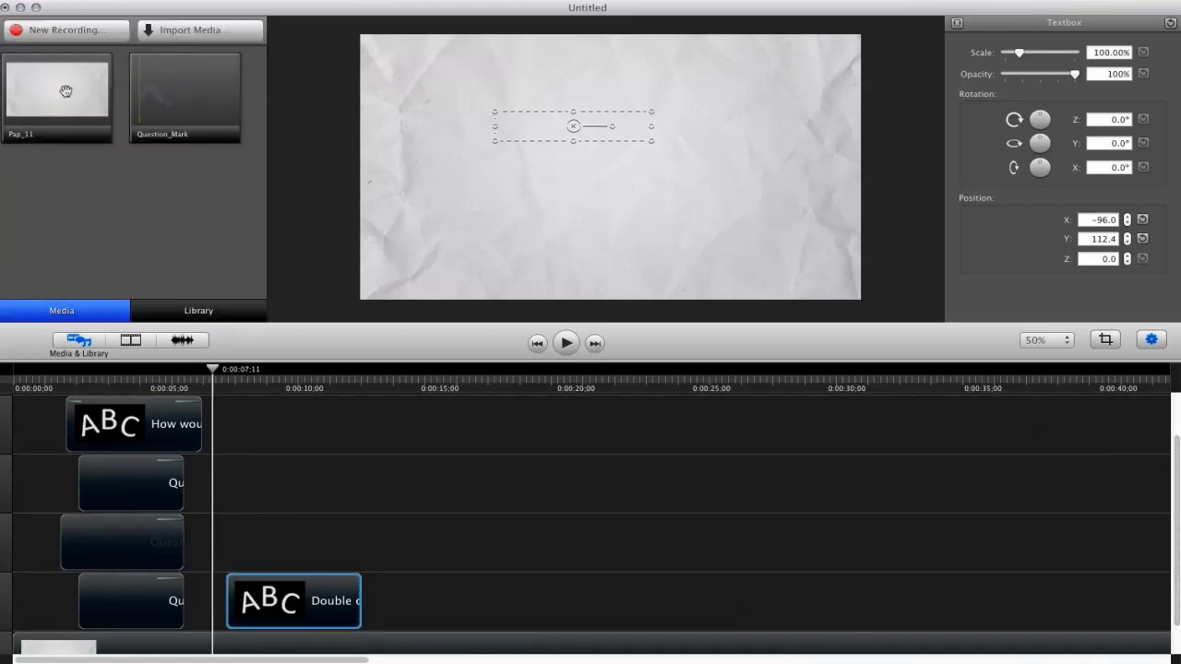
{"action": "left_click_drag", "start_coordinate": [173, 96], "coordinate": [276, 527]}
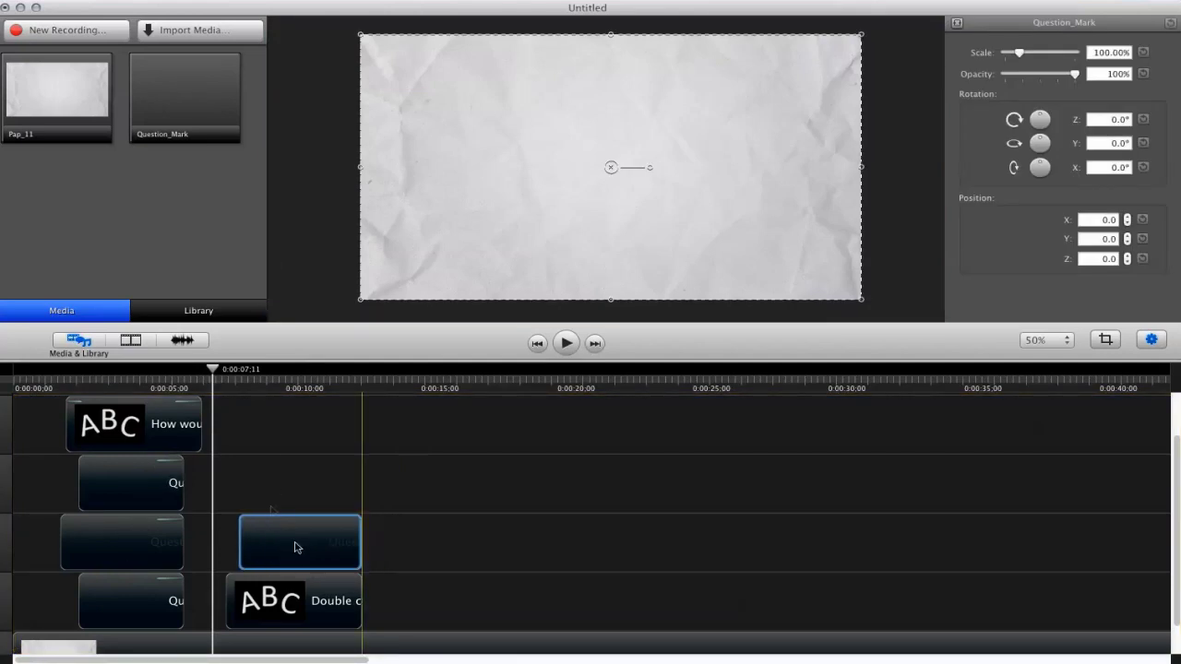
{"action": "left_click_drag", "start_coordinate": [212, 370], "coordinate": [266, 369]}
{"action": "left_click_drag", "start_coordinate": [471, 195], "coordinate": [515, 193]}
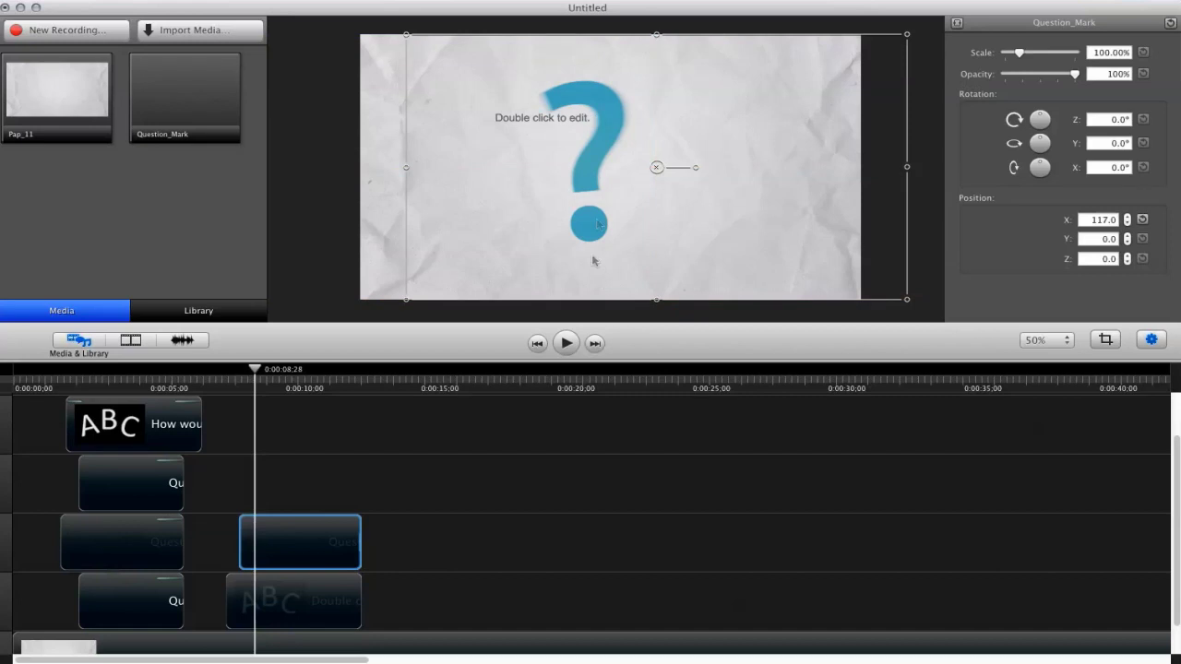
{"action": "left_click_drag", "start_coordinate": [579, 238], "coordinate": [552, 238]}
{"action": "mouse_move", "coordinate": [304, 539]}
{"action": "left_mouse_down"}
{"action": "mouse_move", "coordinate": [308, 414]}
{"action": "mouse_move", "coordinate": [308, 488]}
{"action": "mouse_move", "coordinate": [287, 551]}
{"action": "left_mouse_up"}
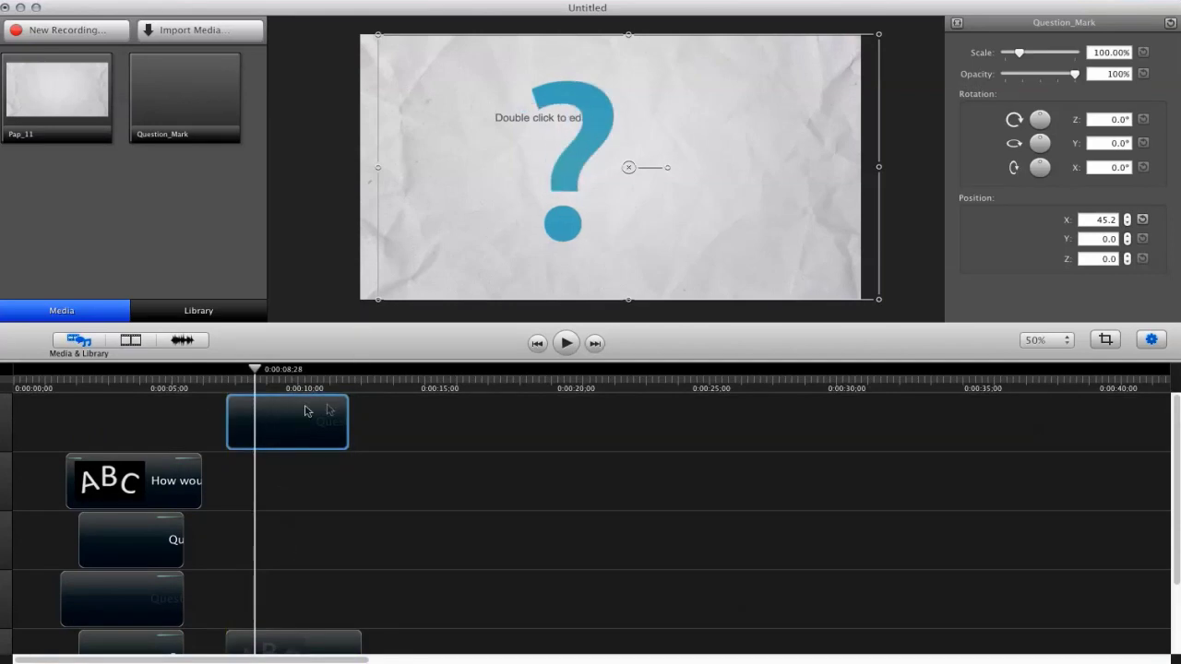
Return the new question mark clip to the track above the new text clip, and delete both new clips.
{"action": "left_click_drag", "start_coordinate": [307, 412], "coordinate": [282, 631]}
{"action": "left_click", "coordinate": [295, 578]}
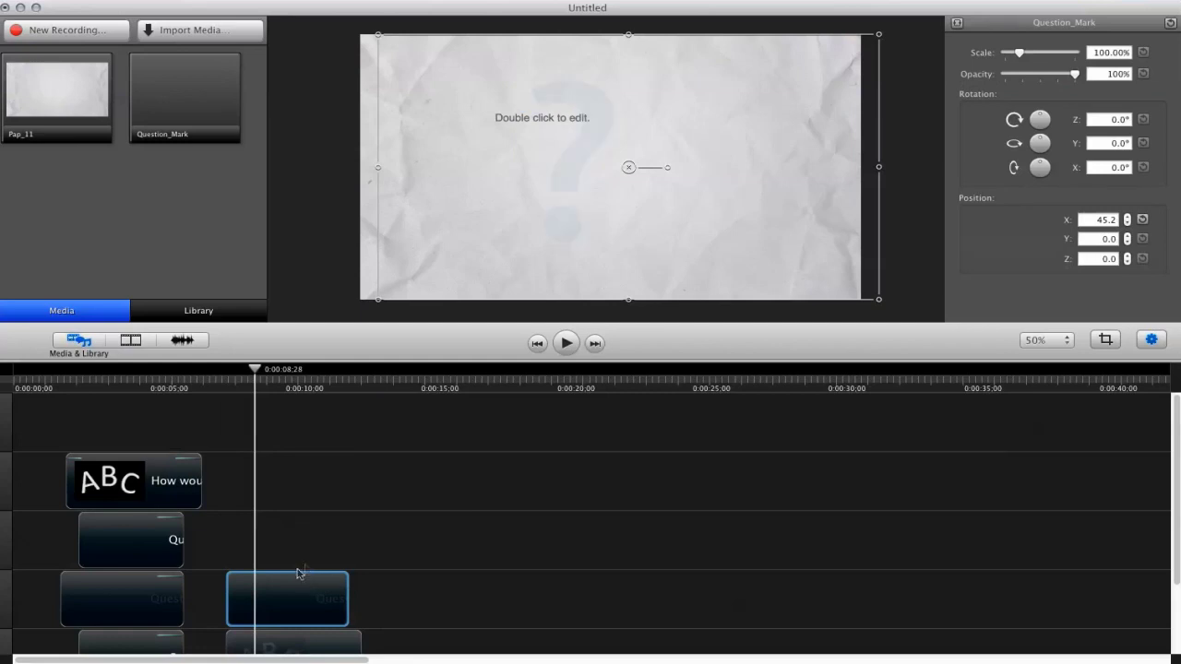
{"action": "left_click_drag", "start_coordinate": [298, 569], "coordinate": [317, 638]}
{"action": "left_click", "coordinate": [309, 523]}
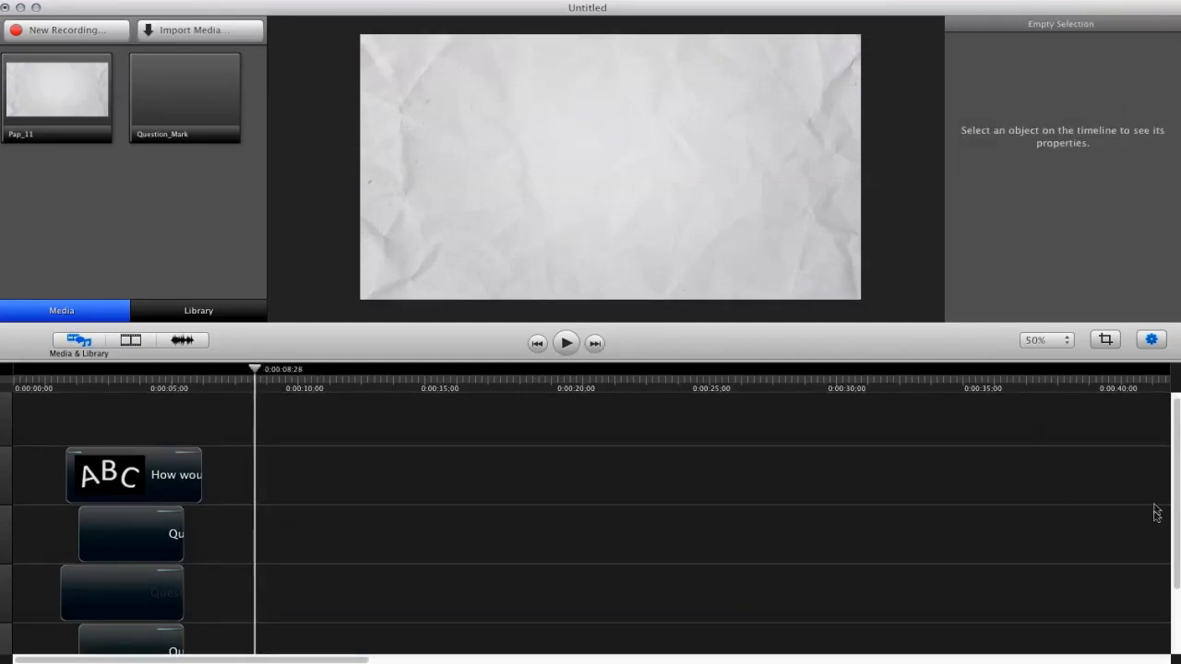
{"action": "scroll", "coordinate": [1158, 514], "scroll_direction": "up", "scroll_amount": 1}
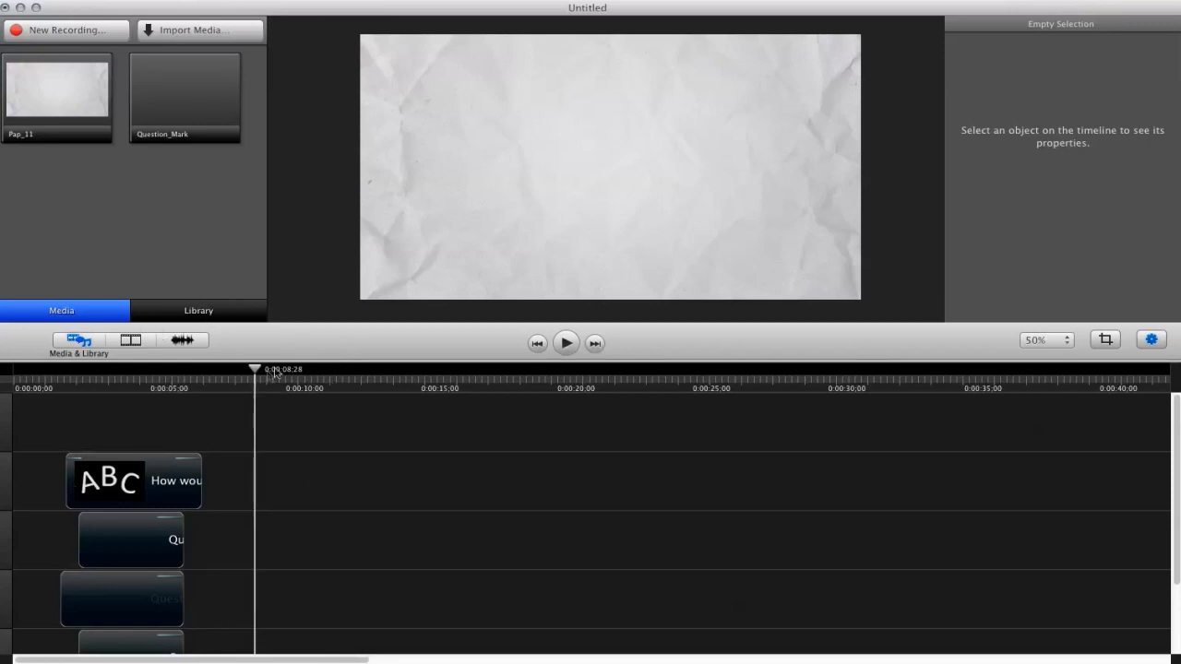
Move the playhead to 0:00:07;05 and add a new text box near the middle of the canvas.
{"action": "left_click_drag", "start_coordinate": [275, 372], "coordinate": [207, 374]}
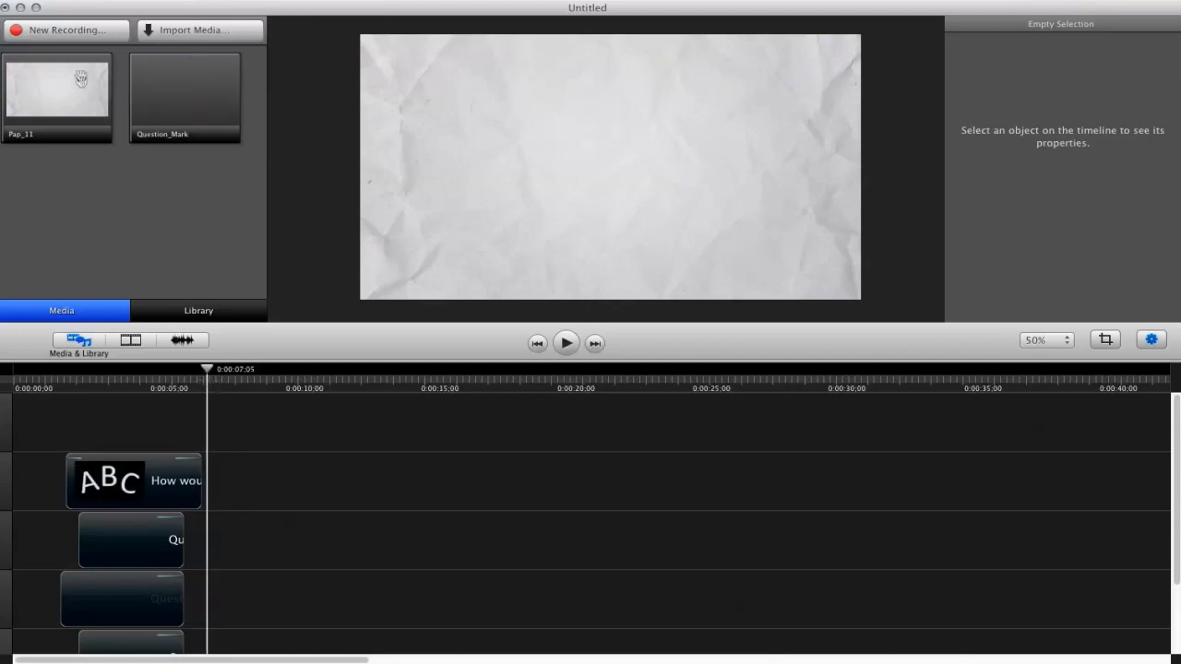
{"action": "left_click", "coordinate": [131, 340]}
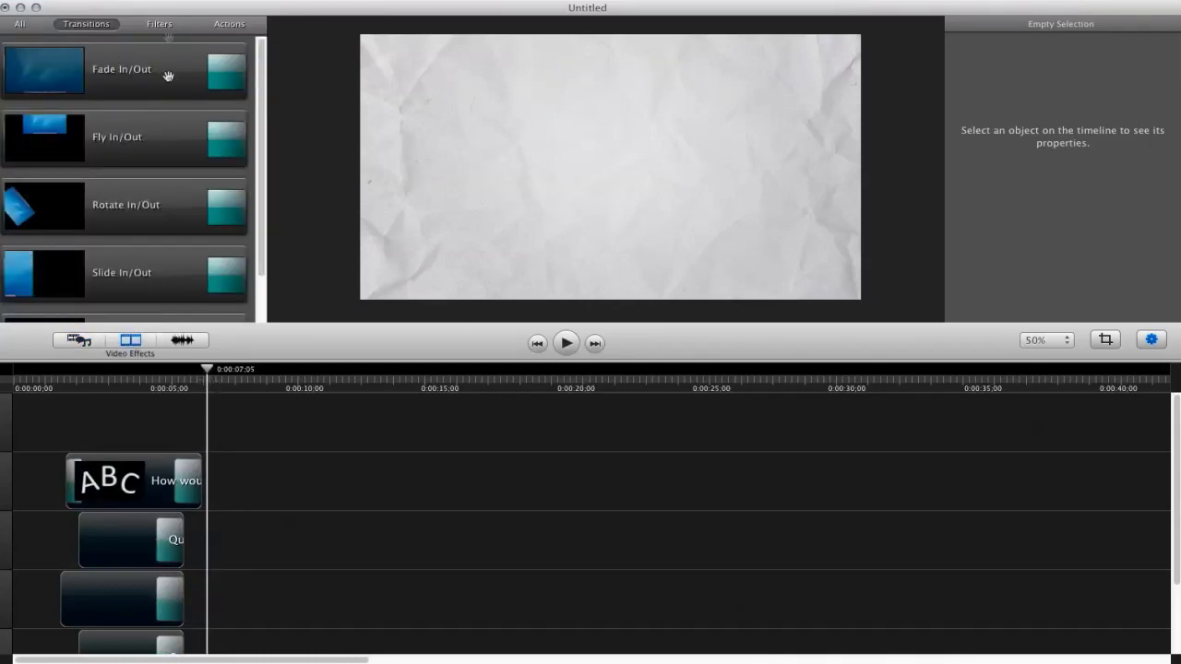
{"action": "left_click", "coordinate": [22, 24]}
{"action": "left_click", "coordinate": [100, 336]}
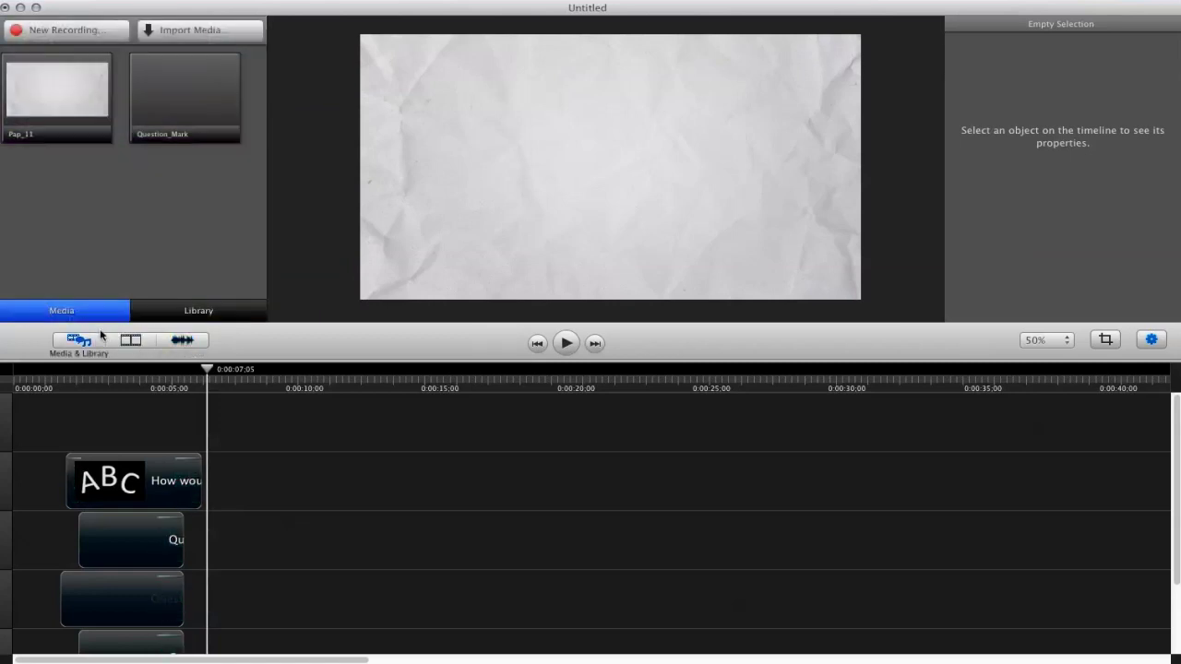
{"action": "left_click", "coordinate": [143, 319]}
{"action": "left_click_drag", "start_coordinate": [104, 55], "coordinate": [560, 152]}
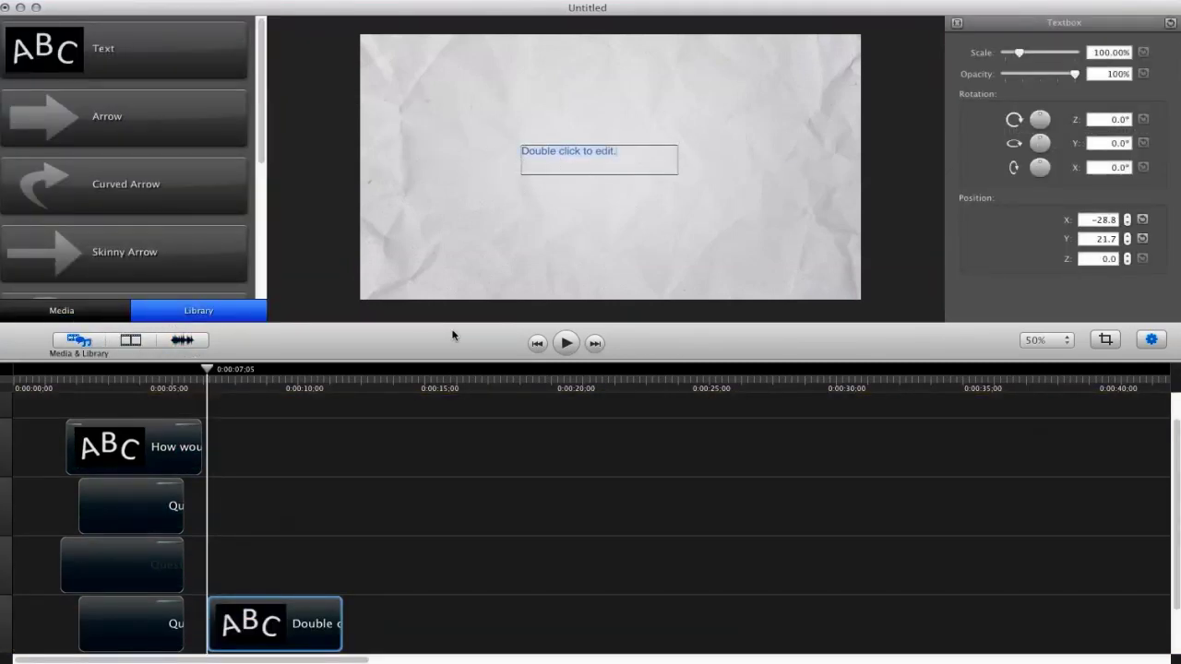
Style the new text with the favourite blue 85 pt headline font and close the font settings.
{"action": "key", "text": "super+t"}
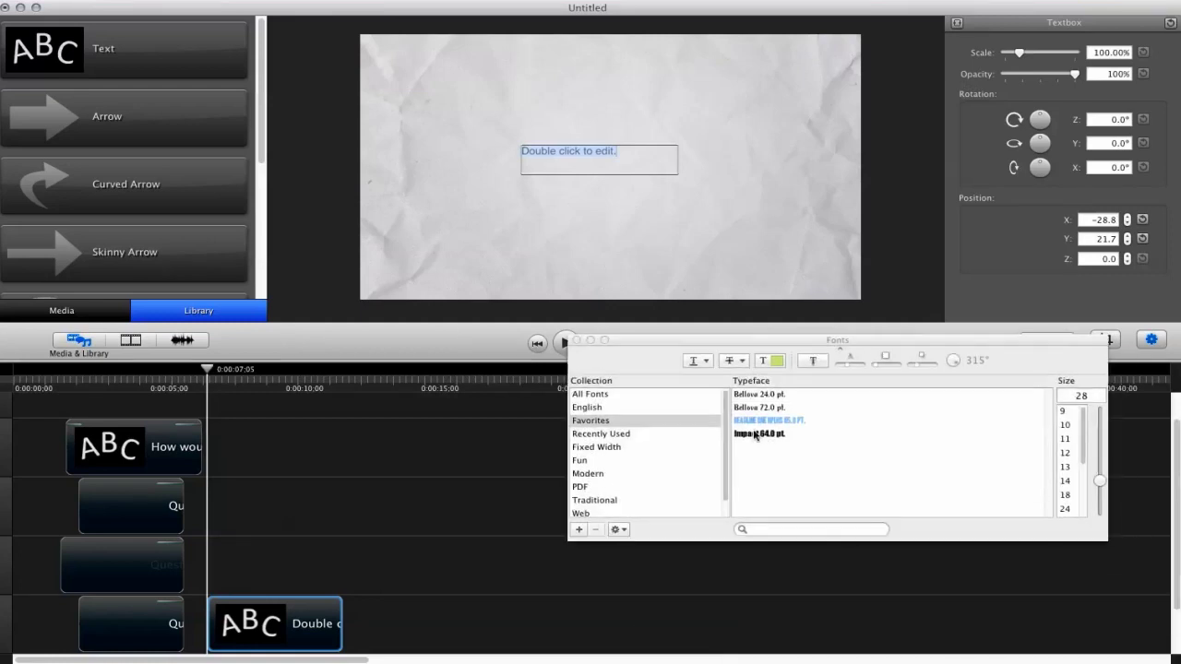
{"action": "left_click", "coordinate": [761, 421]}
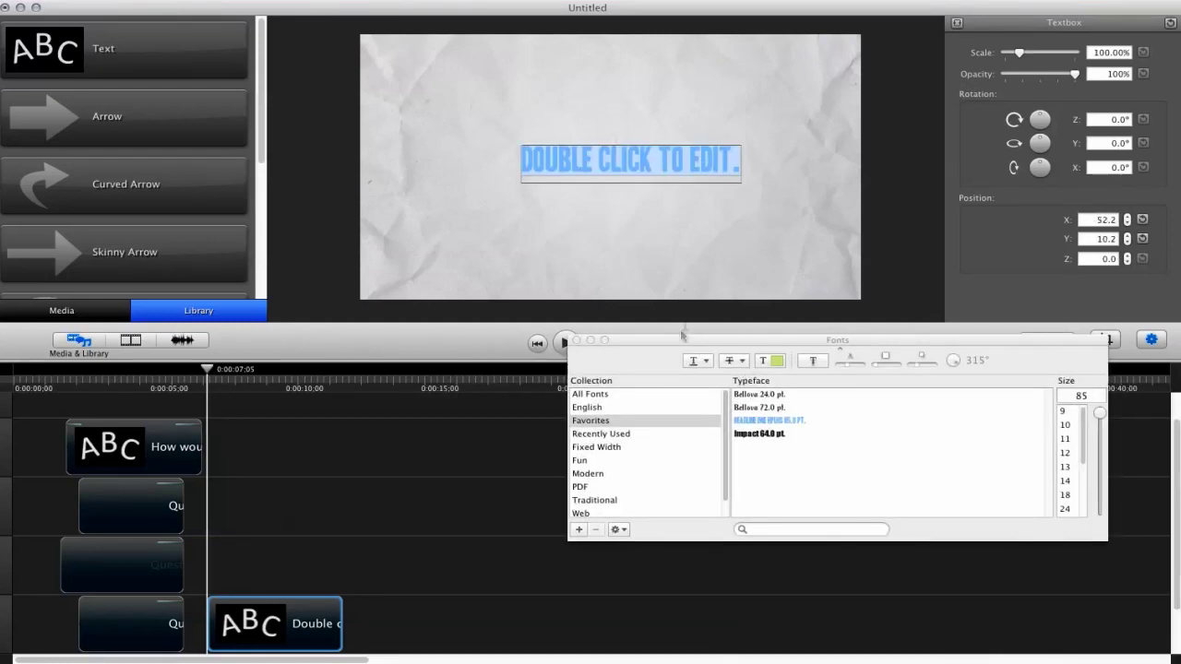
{"action": "left_click_drag", "start_coordinate": [683, 335], "coordinate": [774, 370]}
{"action": "key", "text": "super+t"}
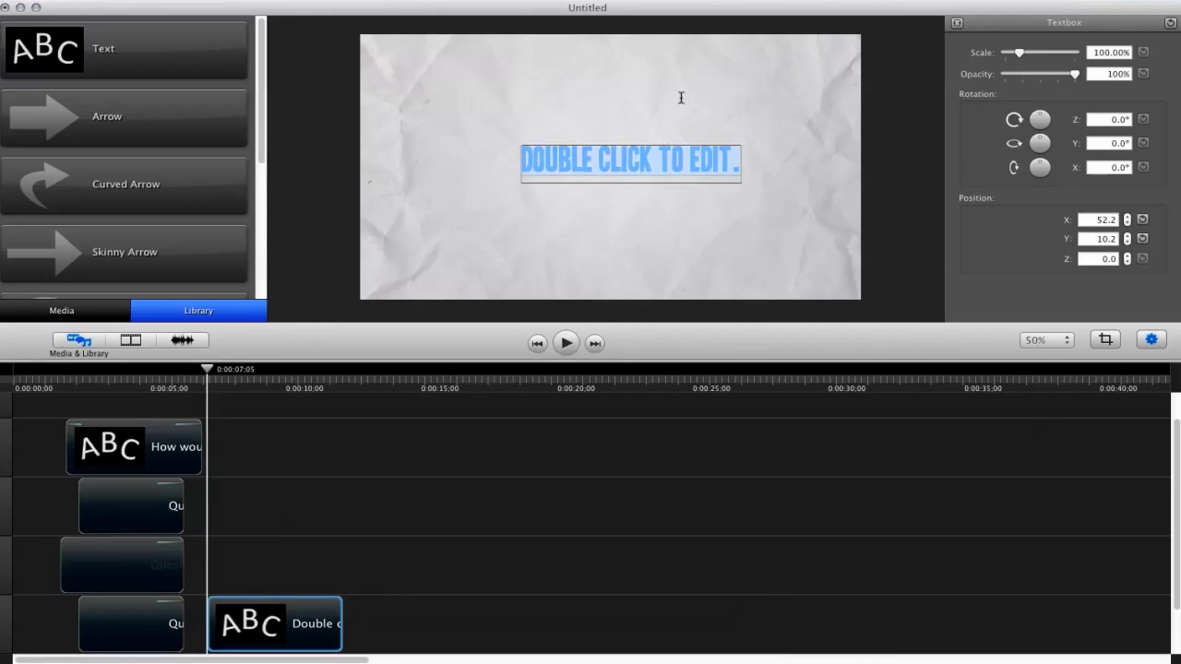
Enter "with so many choices" as the text and centre it near the top of the canvas at X 0.0, Y 225.2.
{"action": "type", "text": "with so man"}
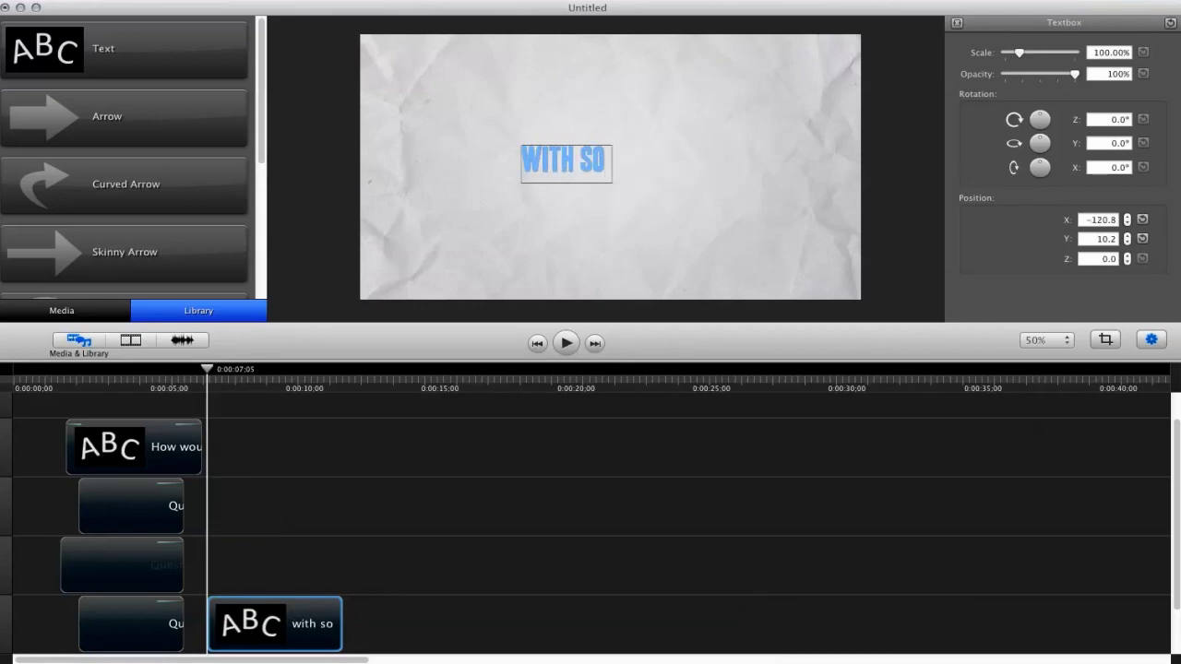
{"action": "type", "text": "y choi"}
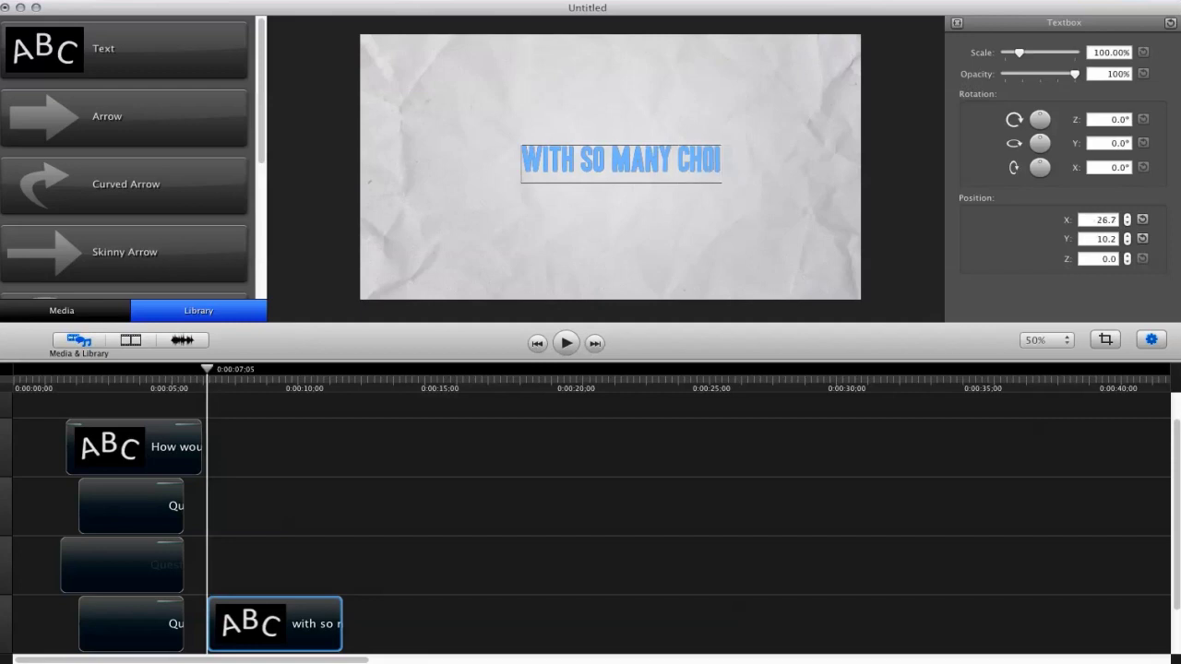
{"action": "type", "text": "ces"}
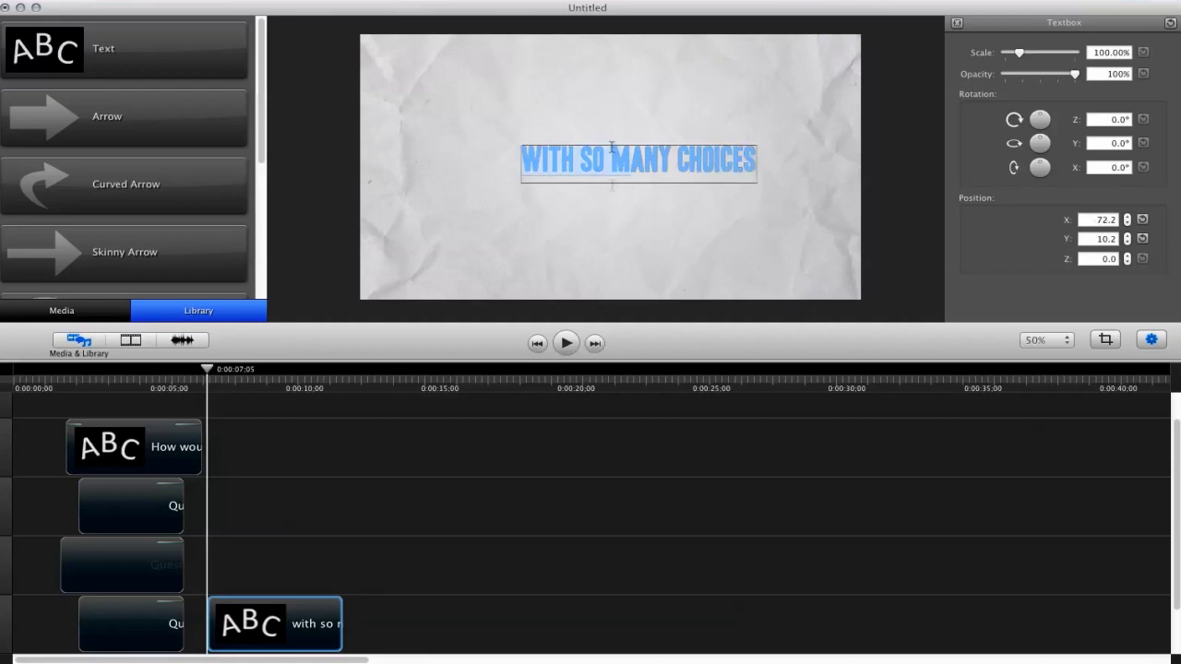
{"action": "left_click_drag", "start_coordinate": [646, 160], "coordinate": [632, 103]}
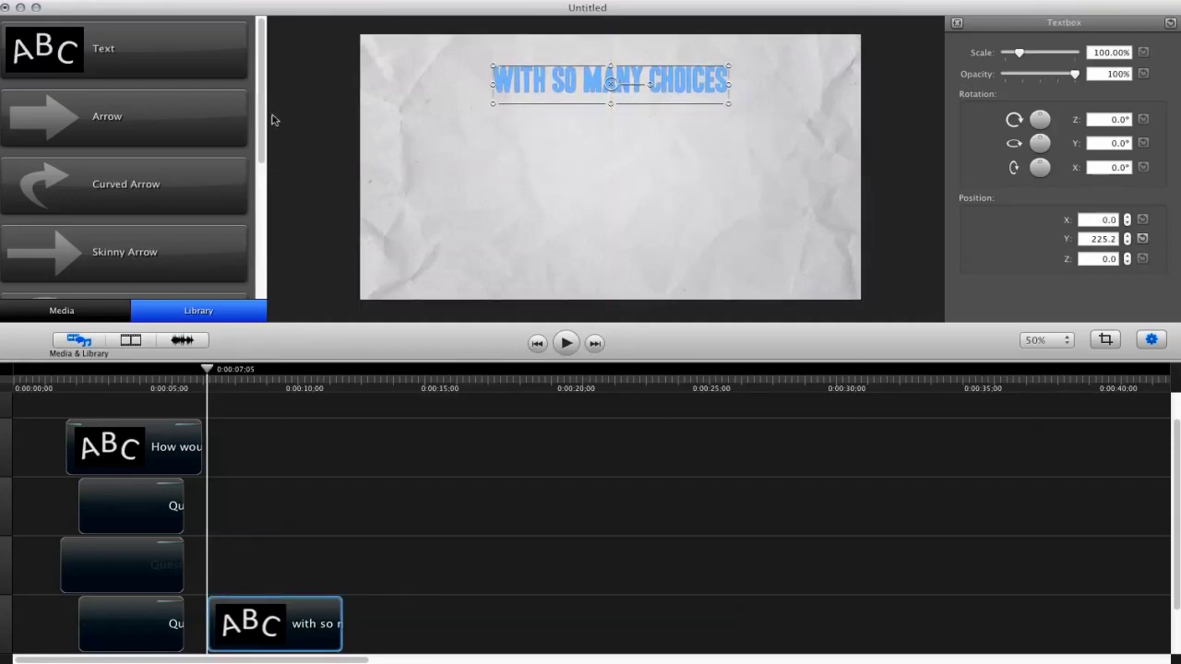
Add a text box near the bottom of the canvas reading "It's easy to get frustrated" in the favourite blue 85 pt headline font.
{"action": "left_click_drag", "start_coordinate": [153, 58], "coordinate": [597, 265]}
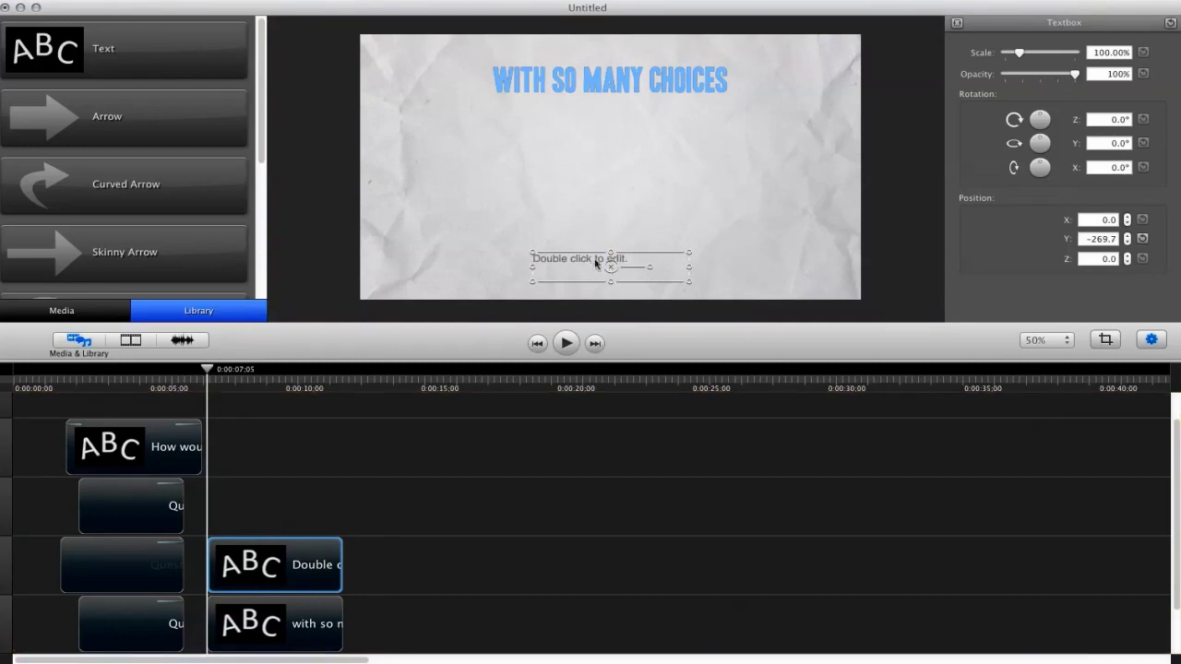
{"action": "double_click", "coordinate": [596, 263]}
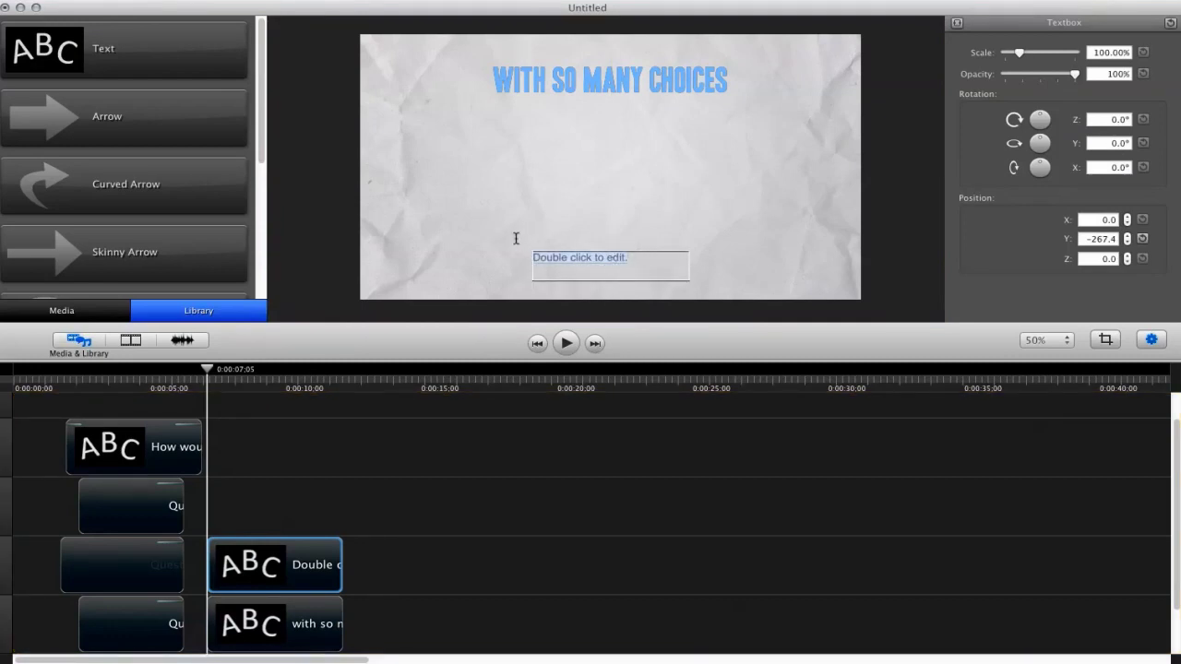
{"action": "key", "text": "BackSpace"}
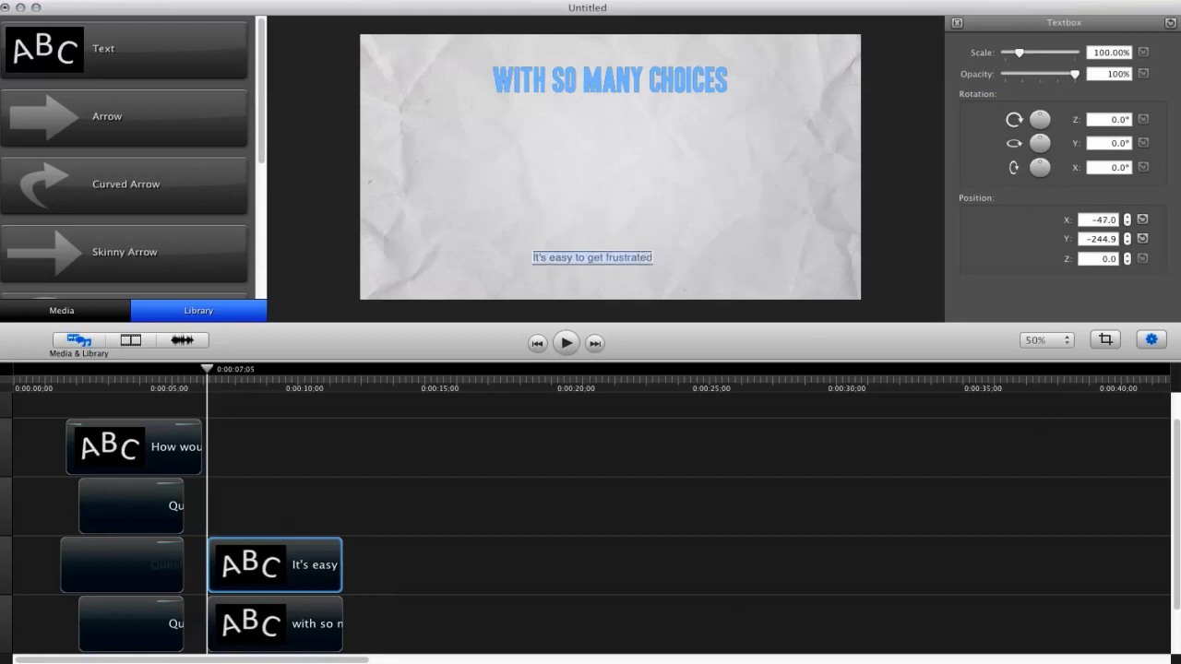
{"action": "key", "text": "super+t"}
{"action": "left_click", "coordinate": [775, 483]}
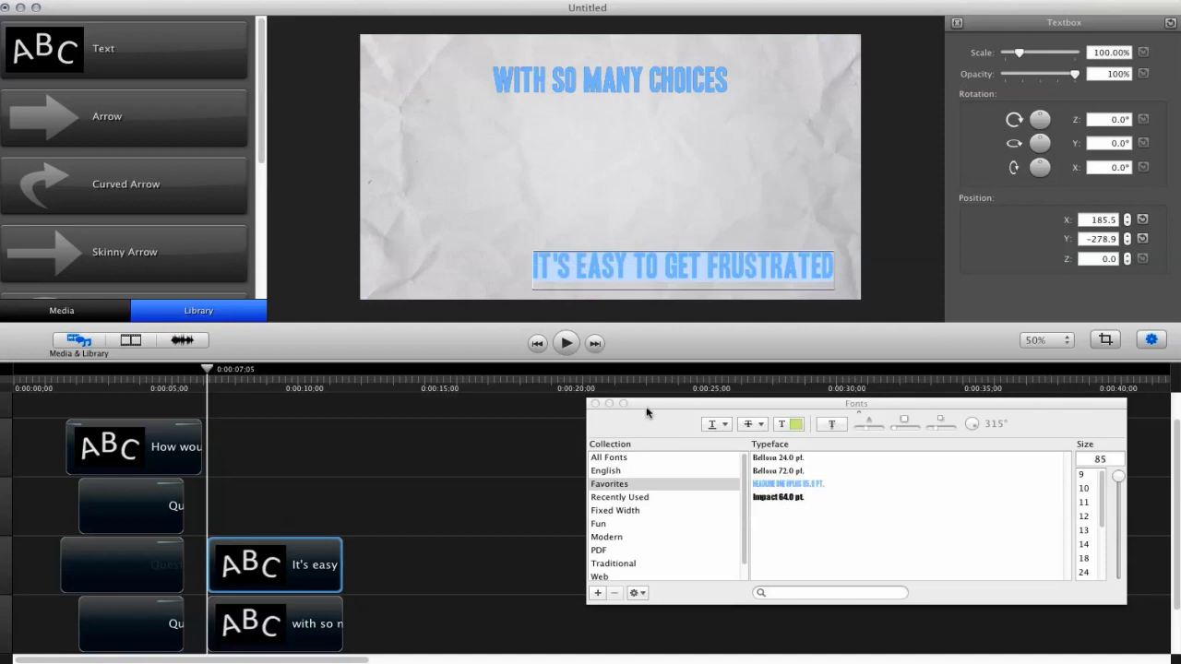
Move the font settings aside, reposition "It's easy to get frustrated" near the canvas bottom at about Y -263, and show the project media.
{"action": "left_click_drag", "start_coordinate": [647, 412], "coordinate": [783, 623]}
{"action": "left_click", "coordinate": [766, 310]}
{"action": "left_click_drag", "start_coordinate": [753, 267], "coordinate": [686, 262]}
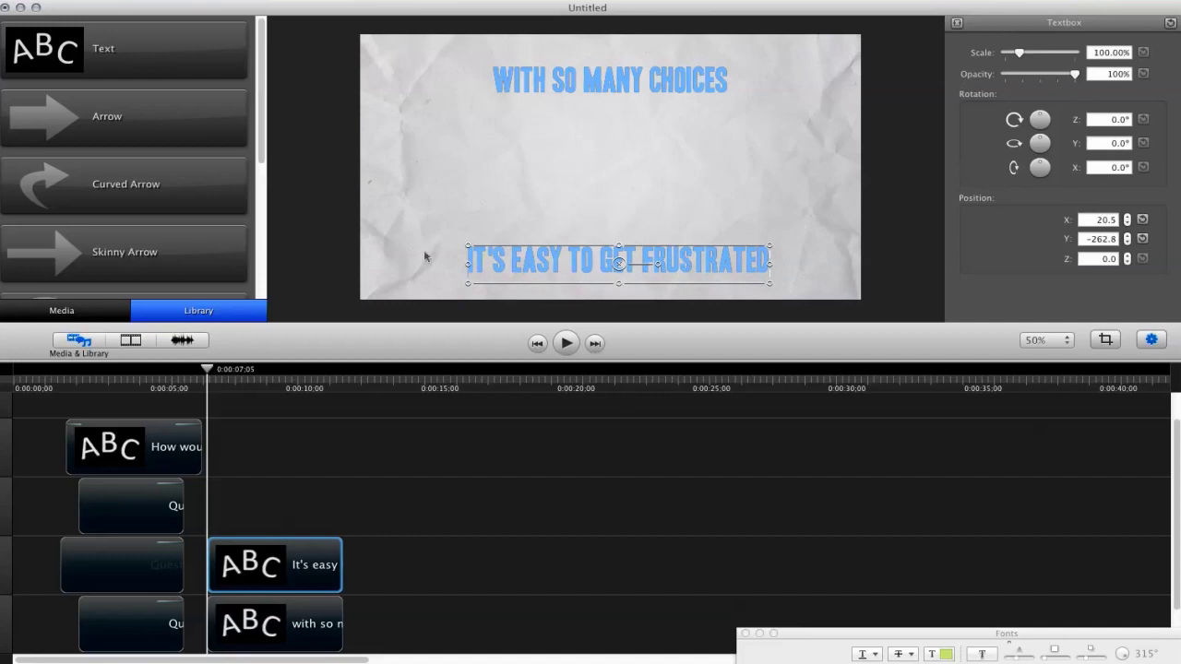
{"action": "left_click", "coordinate": [288, 461]}
{"action": "left_click", "coordinate": [98, 313]}
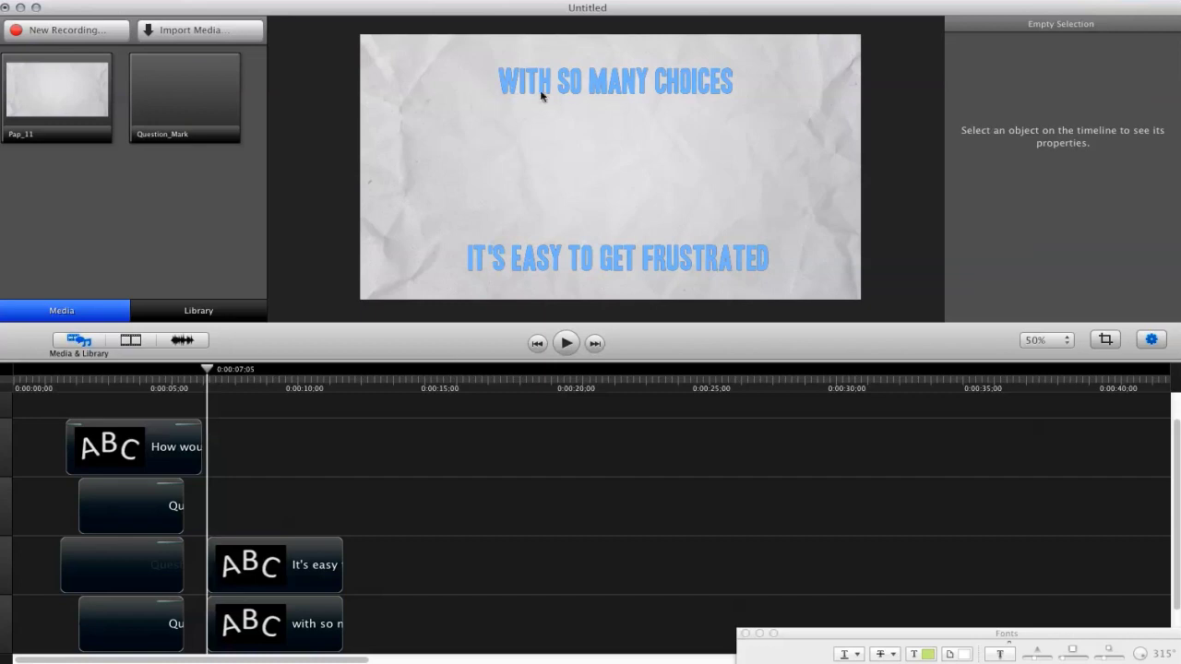
Bring both text lines together mid-canvas, with "with so many choices" at about Y 108 above "It's easy to get frustrated" at about Y -36.
{"action": "left_click_drag", "start_coordinate": [552, 262], "coordinate": [554, 190]}
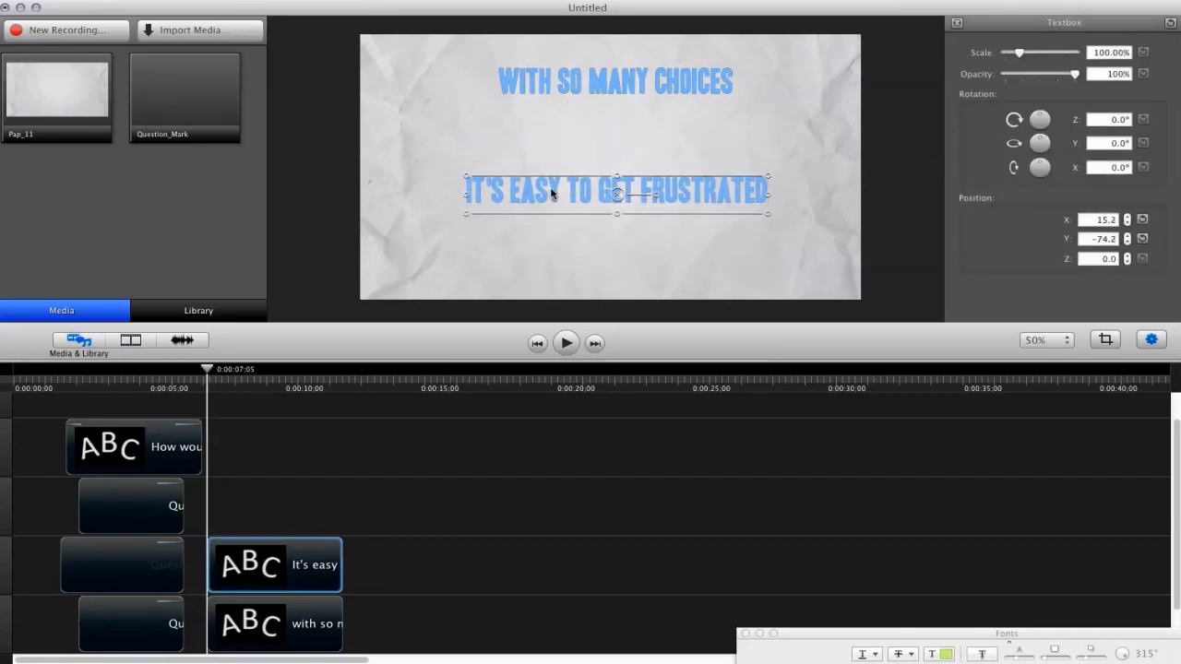
{"action": "left_click_drag", "start_coordinate": [567, 81], "coordinate": [568, 122]}
{"action": "left_click_drag", "start_coordinate": [569, 191], "coordinate": [567, 176]}
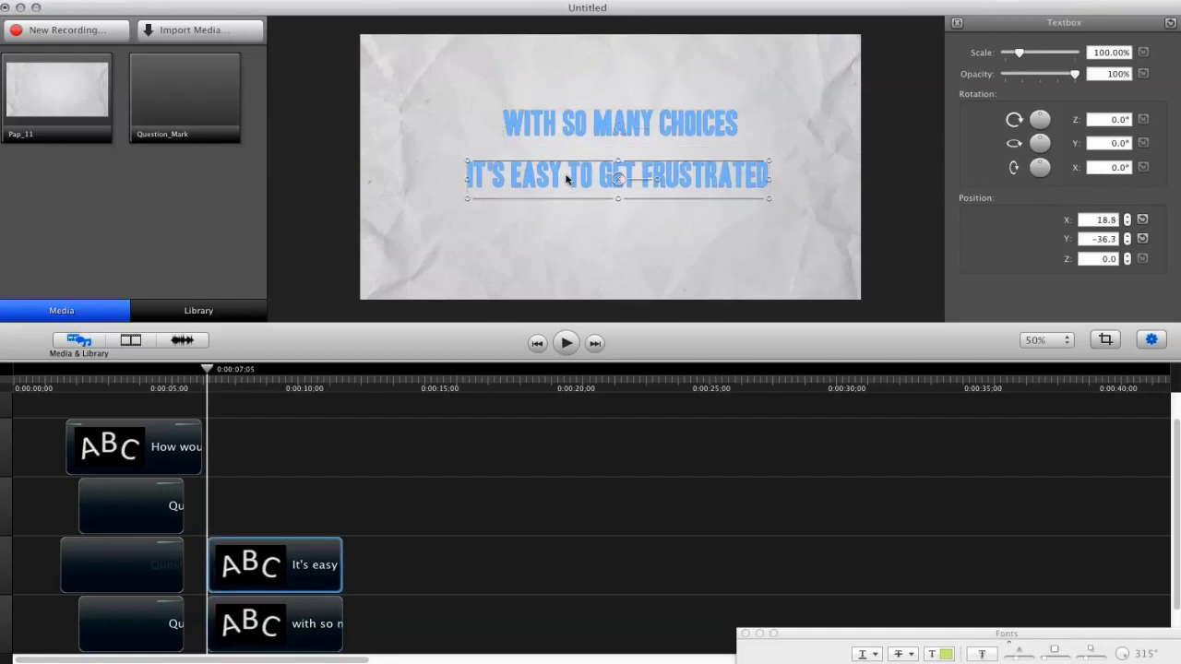
{"action": "left_click", "coordinate": [554, 123]}
{"action": "double_click", "coordinate": [572, 127]}
{"action": "left_click", "coordinate": [525, 223]}
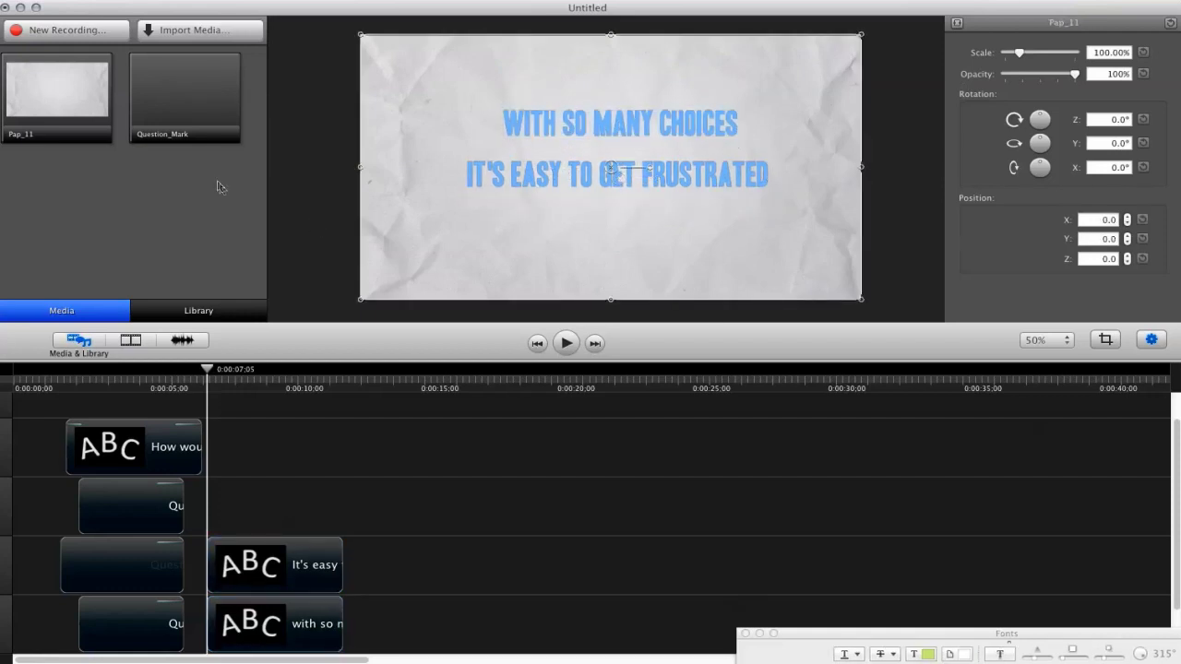
Start a media import and select Panel_FlopON.mov in the Panels folder of the MOV collection.
{"action": "left_click", "coordinate": [184, 29]}
{"action": "left_click", "coordinate": [441, 196]}
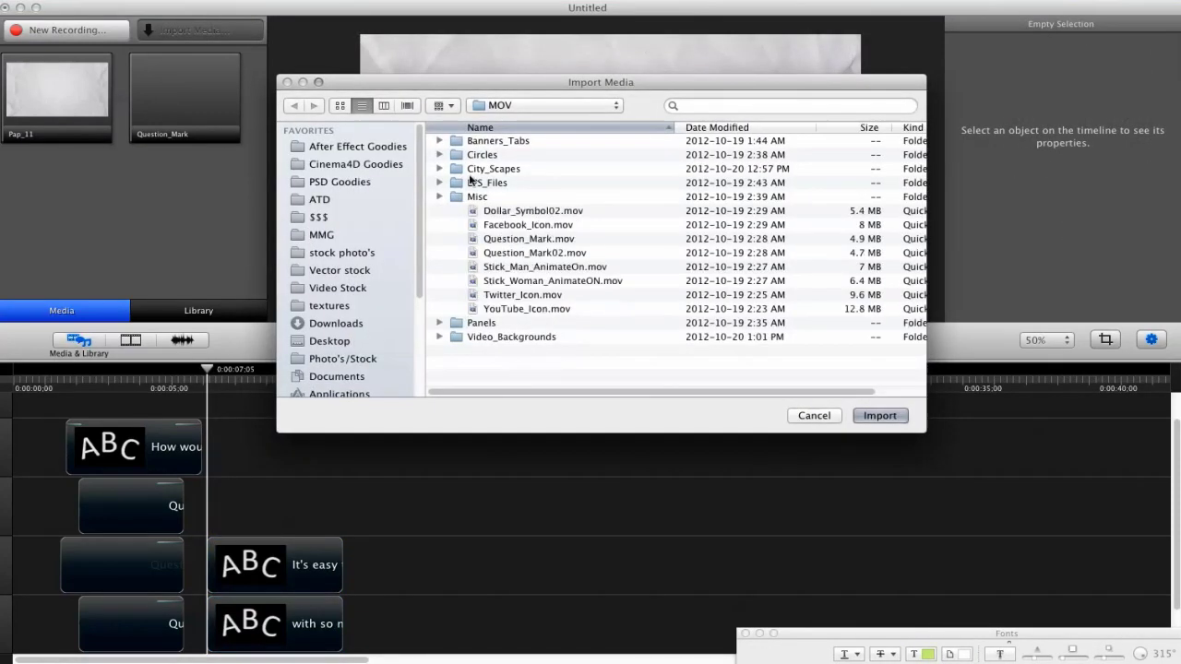
{"action": "left_click", "coordinate": [482, 143]}
{"action": "left_click", "coordinate": [439, 210]}
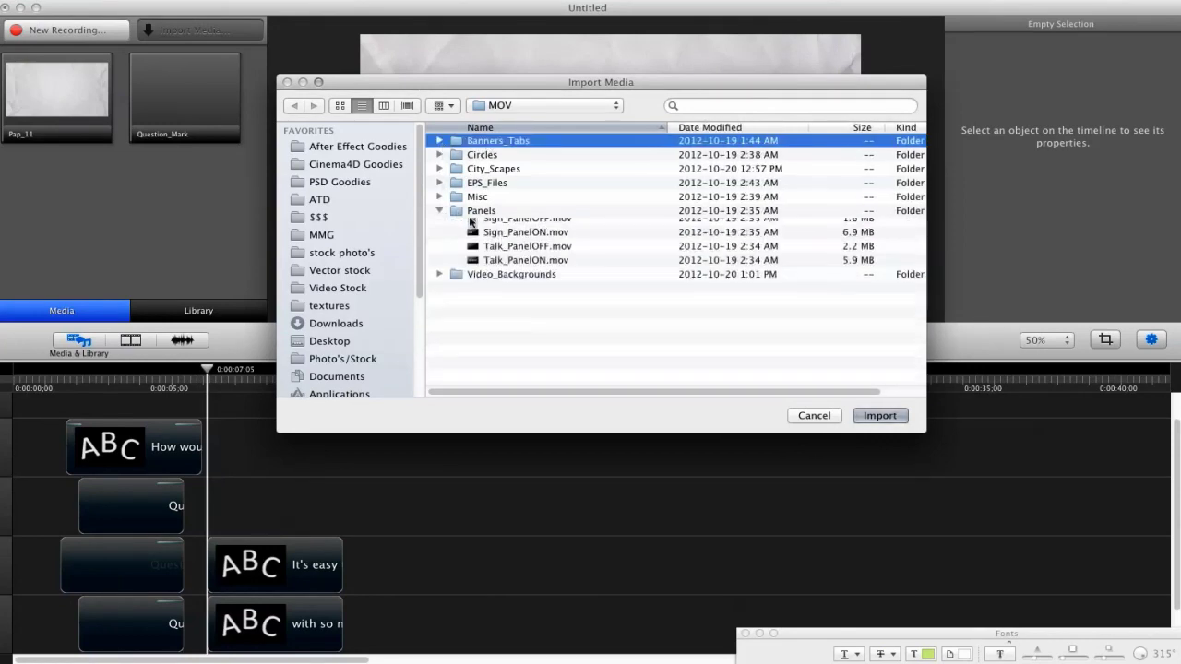
{"action": "left_click", "coordinate": [513, 226]}
{"action": "left_click", "coordinate": [526, 239]}
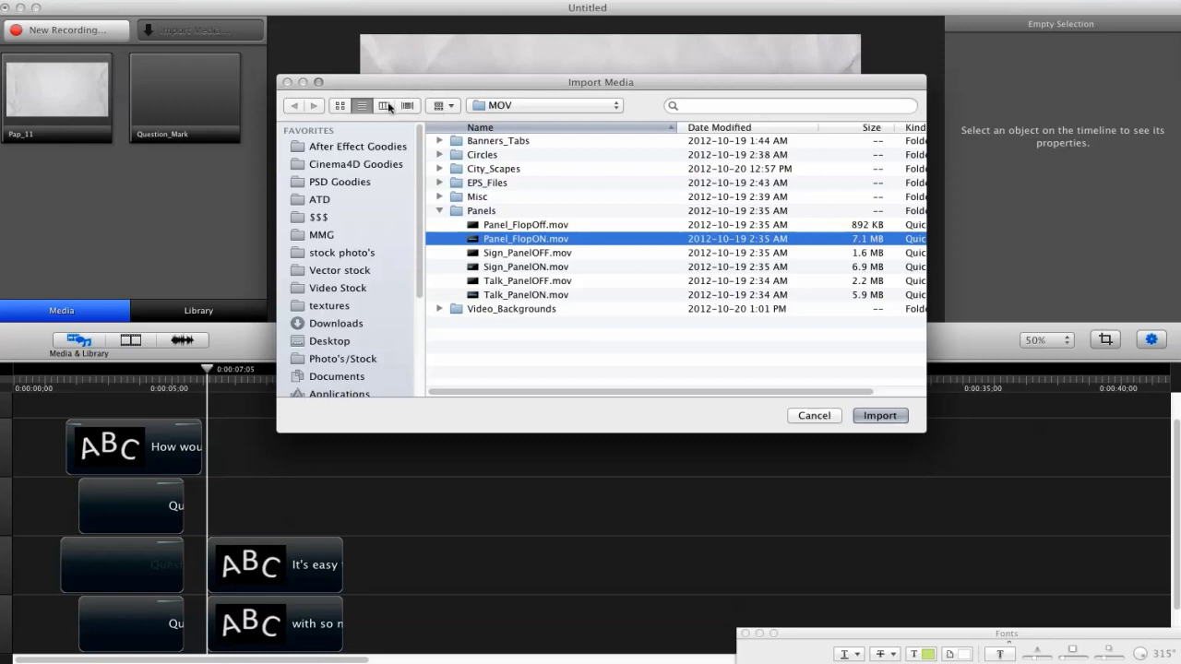
Browse the Panels folder in column view, preview Sign_PanelON.mov and Panel_FlopON.mov, and import Panel_FlopON.mov.
{"action": "key", "text": "super+3"}
{"action": "left_click", "coordinate": [807, 129]}
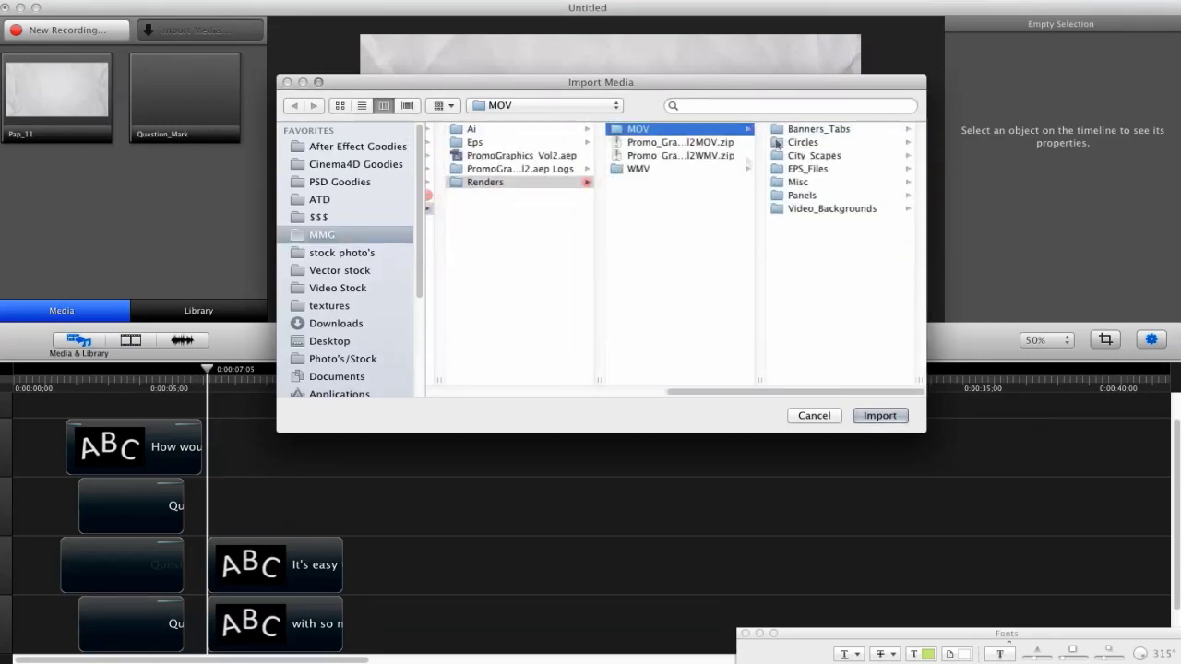
{"action": "left_click", "coordinate": [791, 195]}
{"action": "left_click", "coordinate": [802, 169]}
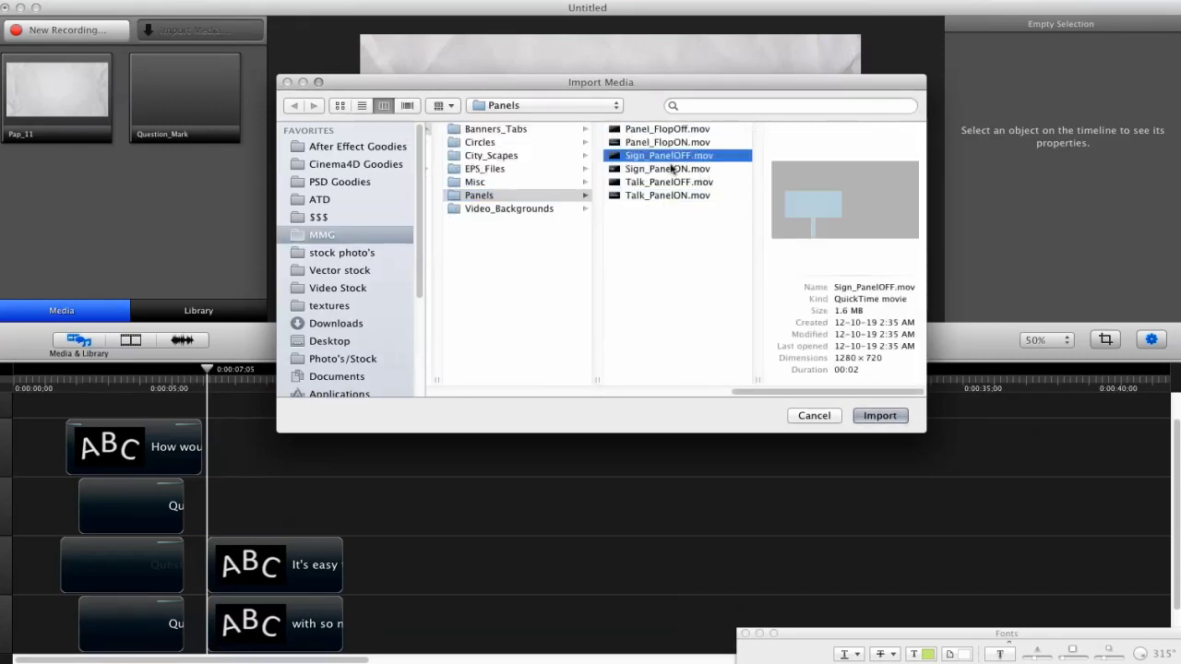
{"action": "left_click", "coordinate": [844, 201]}
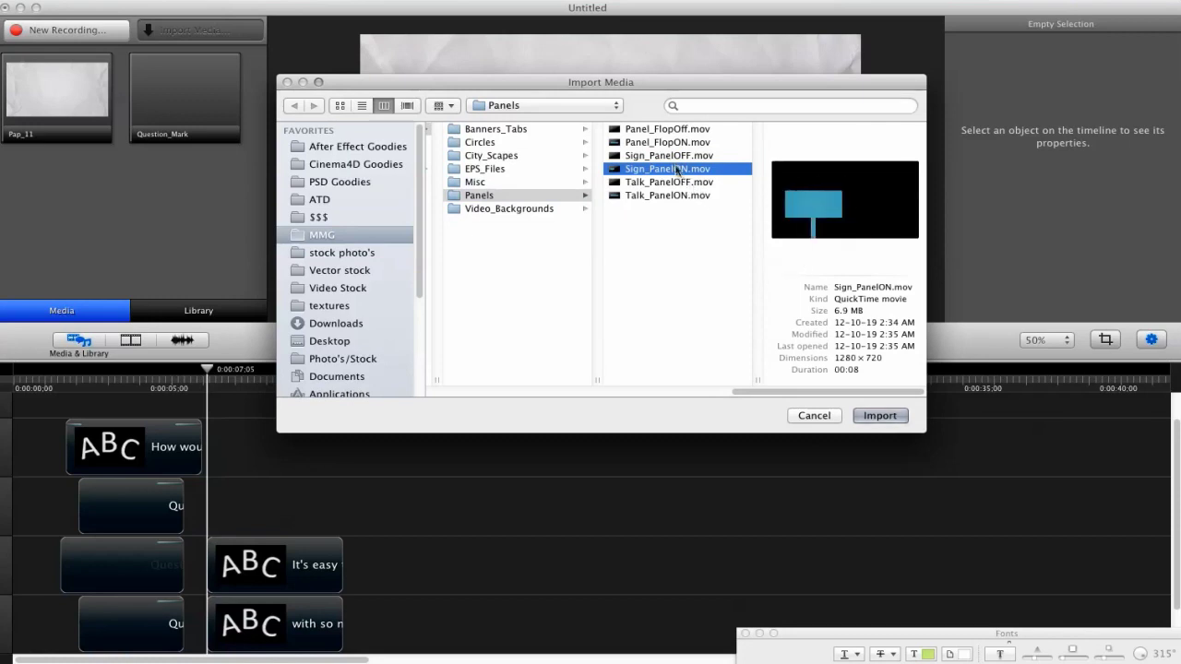
{"action": "left_click", "coordinate": [653, 144]}
{"action": "left_click", "coordinate": [843, 202]}
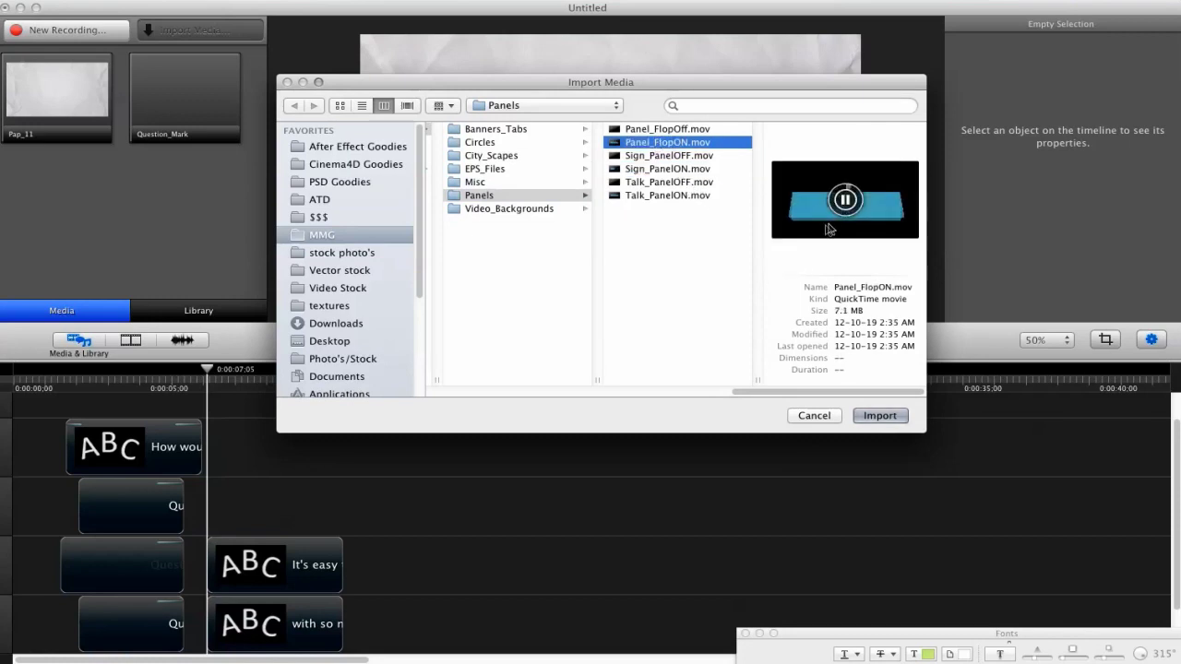
{"action": "left_click", "coordinate": [880, 416]}
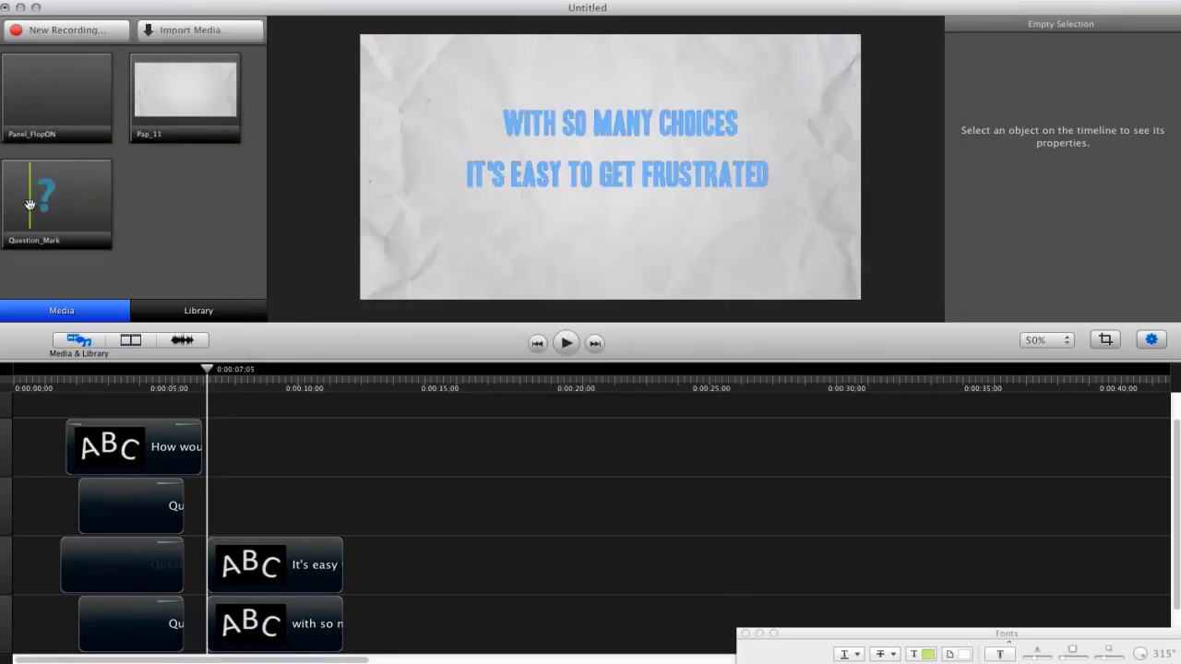
Place the Panel_FlopON clip on the timeline after the "How would" text clip and check how the panel covers the text lines.
{"action": "left_click_drag", "start_coordinate": [65, 89], "coordinate": [269, 494]}
{"action": "left_click_drag", "start_coordinate": [210, 373], "coordinate": [255, 372]}
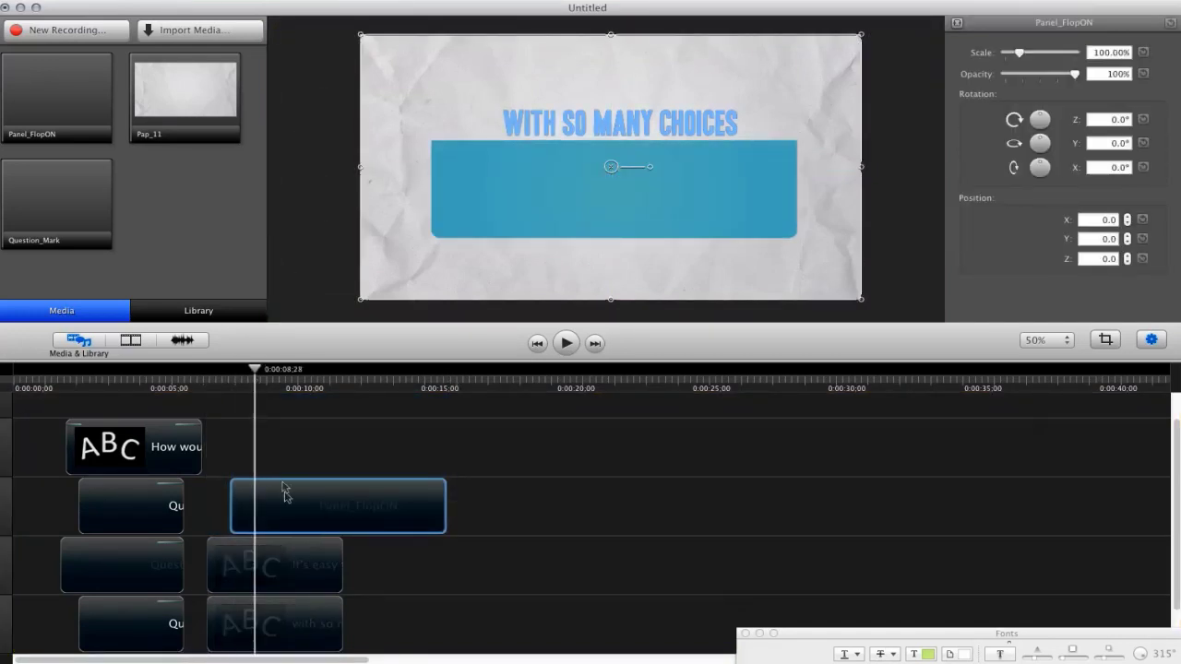
{"action": "left_click_drag", "start_coordinate": [289, 494], "coordinate": [280, 459]}
{"action": "left_click", "coordinate": [282, 432]}
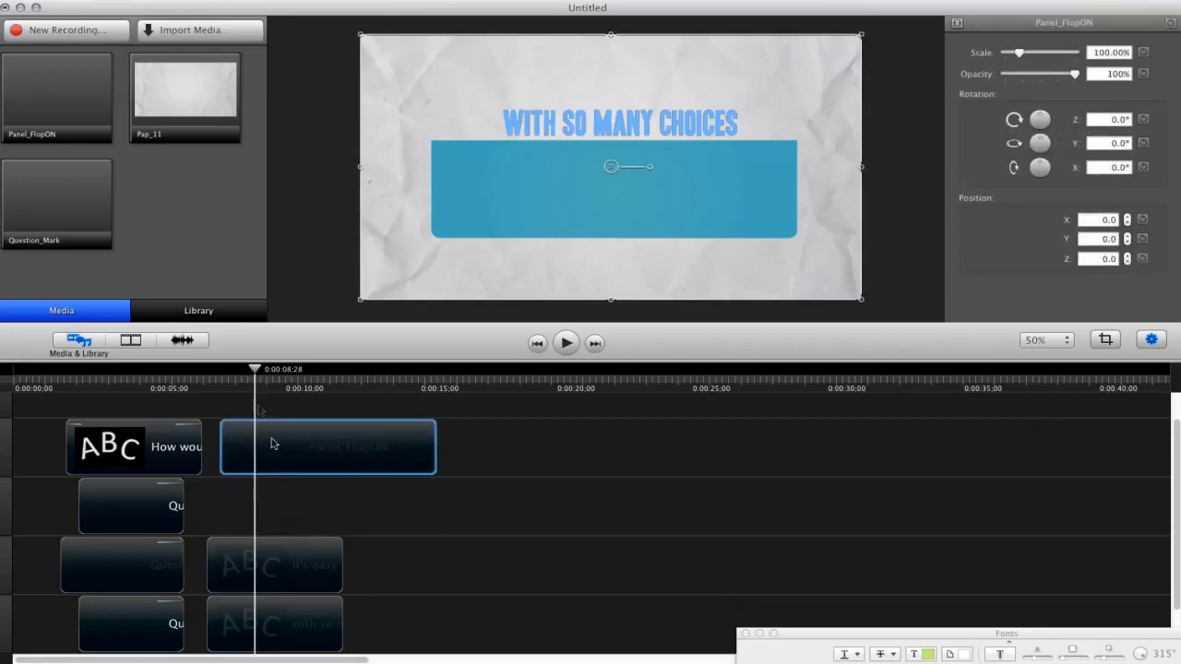
{"action": "left_click_drag", "start_coordinate": [256, 372], "coordinate": [285, 372]}
{"action": "left_click_drag", "start_coordinate": [298, 449], "coordinate": [281, 427]}
Move both new text clips onto separate tracks above Panel_FlopON and align their start points.
{"action": "left_click_drag", "start_coordinate": [253, 616], "coordinate": [306, 481]}
{"action": "left_click_drag", "start_coordinate": [297, 649], "coordinate": [277, 424]}
{"action": "left_click_drag", "start_coordinate": [285, 536], "coordinate": [293, 413]}
{"action": "left_click", "coordinate": [324, 575]}
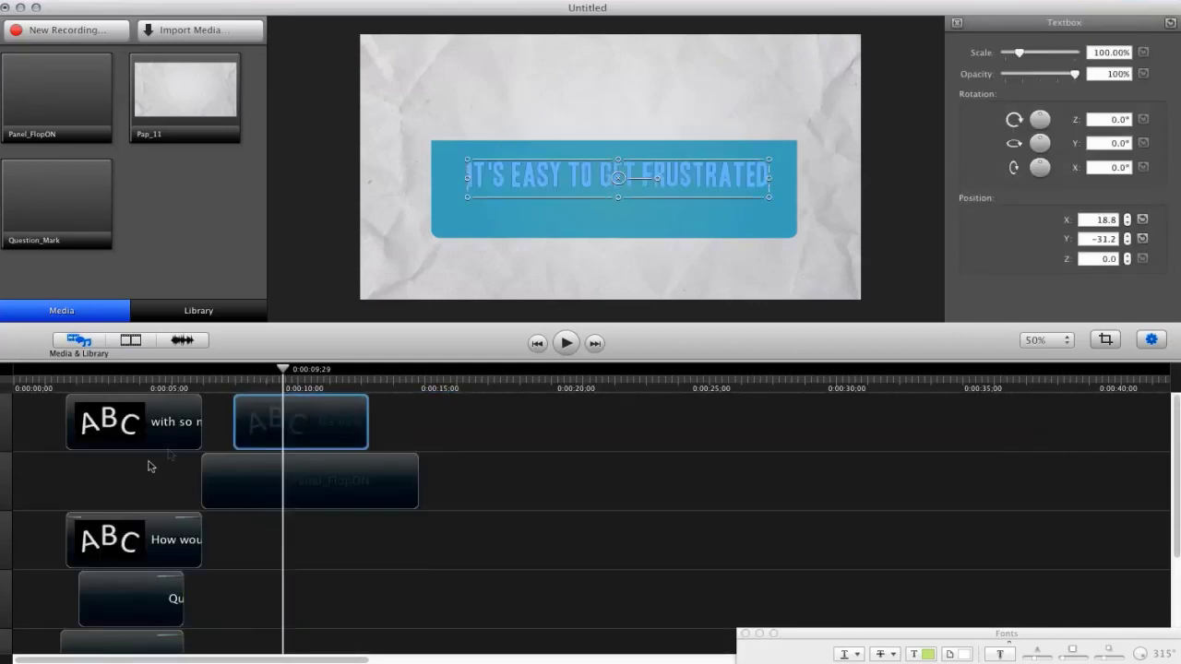
{"action": "left_click_drag", "start_coordinate": [188, 430], "coordinate": [251, 489]}
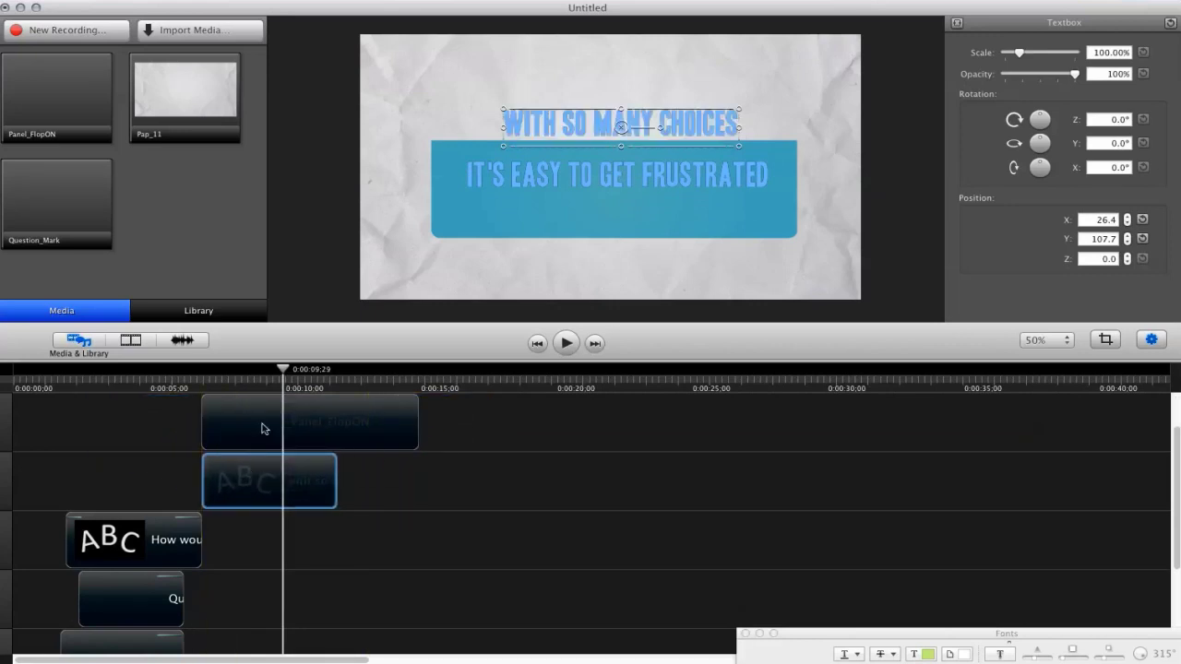
{"action": "left_click_drag", "start_coordinate": [267, 424], "coordinate": [258, 500]}
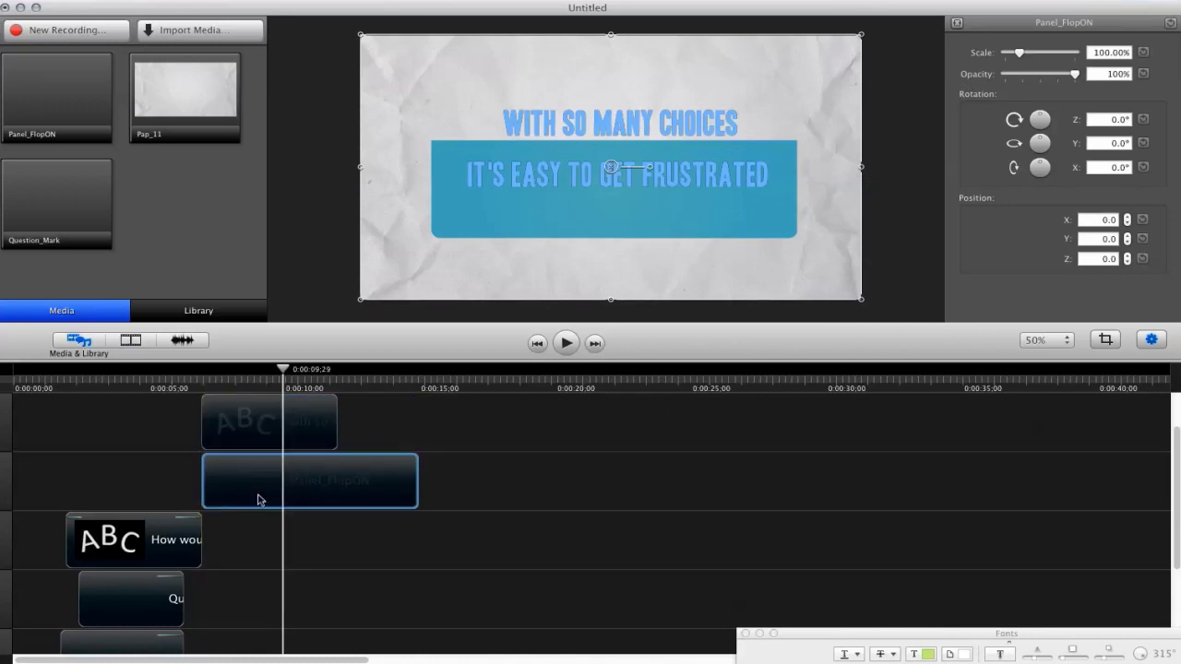
{"action": "left_click", "coordinate": [468, 461]}
{"action": "scroll", "coordinate": [388, 425], "scroll_direction": "up", "scroll_amount": 2}
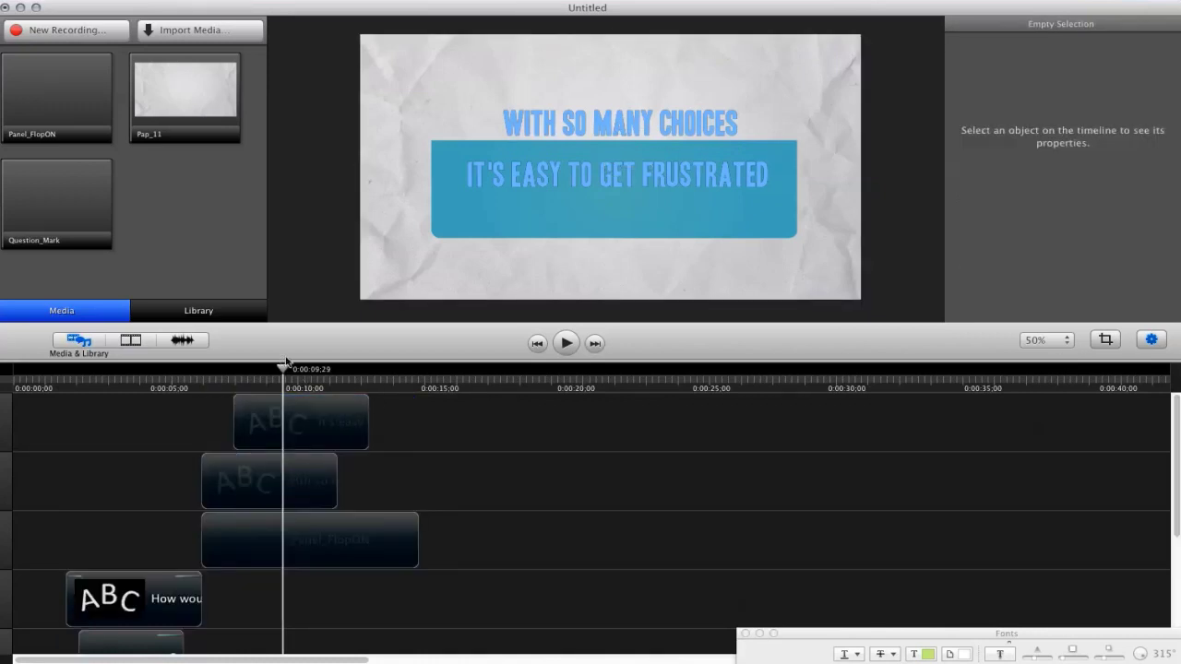
{"action": "left_click", "coordinate": [249, 475]}
Scale Panel_FlopON down to about 86% and place it in the lower half of the canvas at about X -12.5, Y -75.1.
{"action": "left_click_drag", "start_coordinate": [285, 371], "coordinate": [215, 374]}
{"action": "left_click", "coordinate": [462, 221]}
{"action": "left_click", "coordinate": [347, 260]}
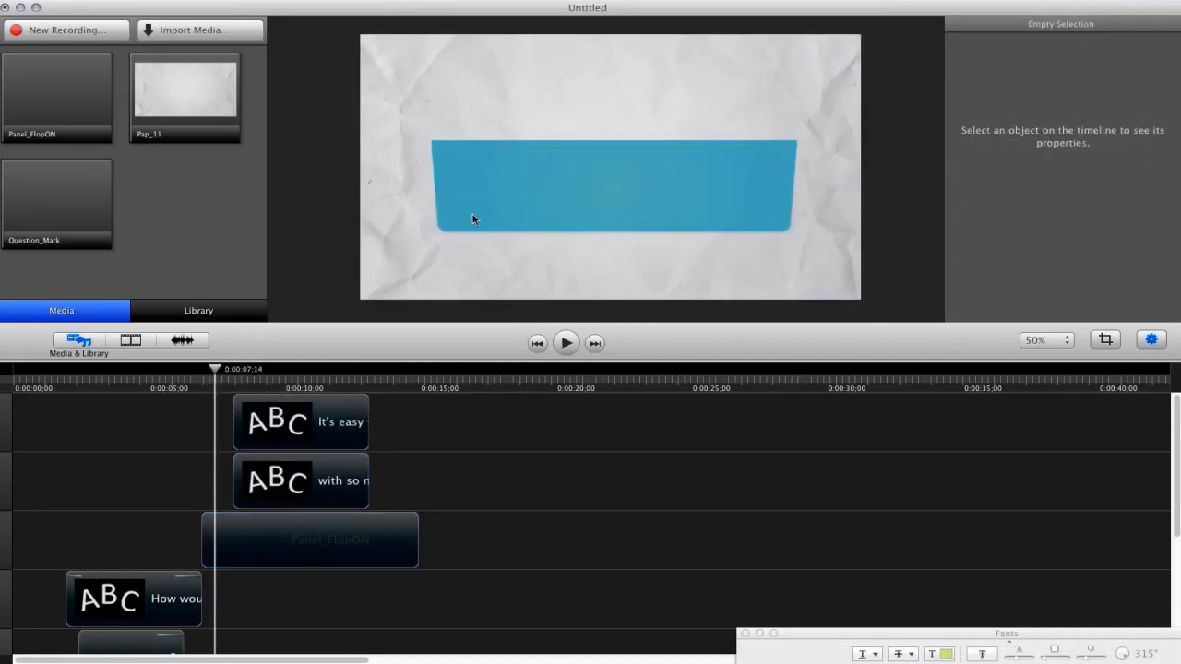
{"action": "left_click", "coordinate": [472, 219]}
{"action": "left_click_drag", "start_coordinate": [459, 217], "coordinate": [469, 243]}
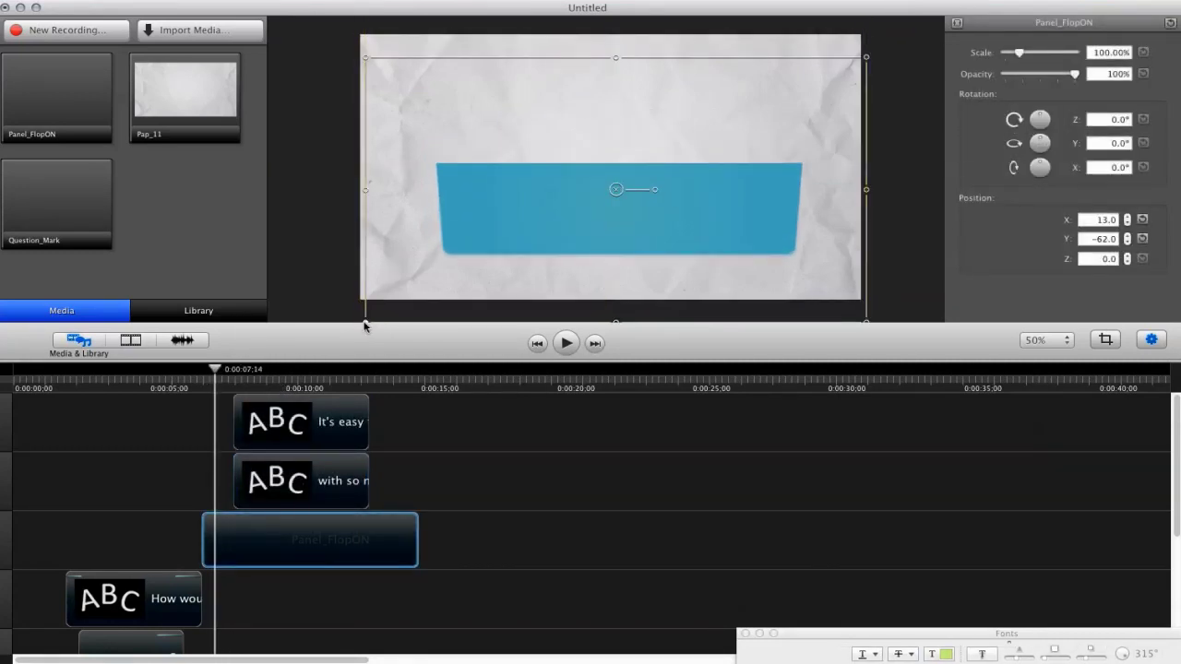
{"action": "left_click_drag", "start_coordinate": [364, 317], "coordinate": [418, 295]}
{"action": "left_click_drag", "start_coordinate": [480, 224], "coordinate": [461, 232]}
{"action": "left_click_drag", "start_coordinate": [388, 308], "coordinate": [388, 304]}
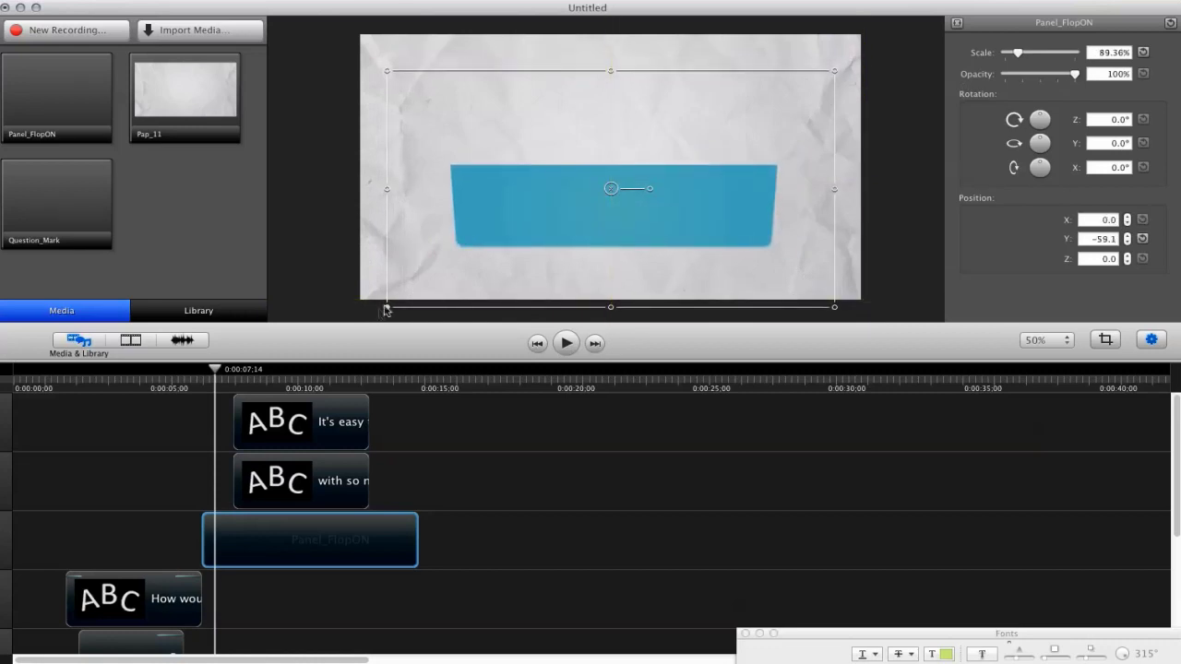
{"action": "left_click_drag", "start_coordinate": [469, 239], "coordinate": [479, 243]}
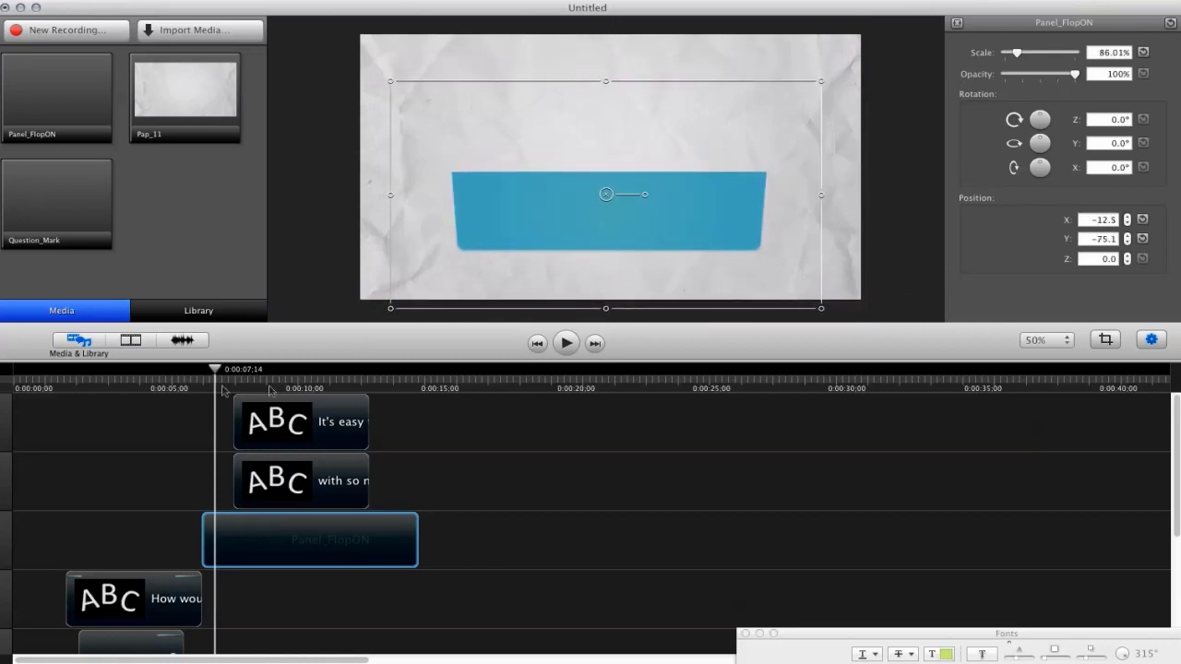
Centre "with so many choices" at Y 240.5 and "It's easy to get frustrated" at Y -132.6, and start the latter clip at 0:00:07;21.
{"action": "mouse_move", "coordinate": [215, 370]}
{"action": "left_mouse_down"}
{"action": "mouse_move", "coordinate": [204, 371]}
{"action": "mouse_move", "coordinate": [228, 371]}
{"action": "left_mouse_up"}
{"action": "left_click_drag", "start_coordinate": [289, 486], "coordinate": [277, 482]}
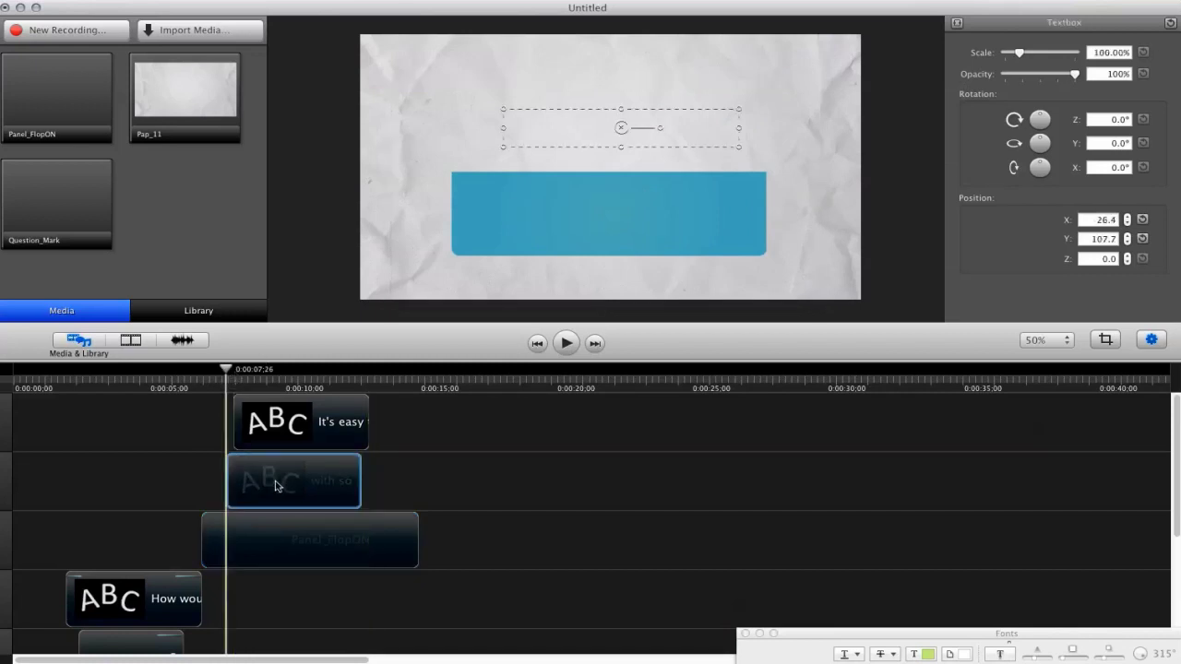
{"action": "left_click_drag", "start_coordinate": [328, 416], "coordinate": [298, 435]}
{"action": "left_click_drag", "start_coordinate": [292, 483], "coordinate": [396, 443]}
{"action": "mouse_move", "coordinate": [237, 374]}
{"action": "left_mouse_down"}
{"action": "mouse_move", "coordinate": [217, 377]}
{"action": "mouse_move", "coordinate": [215, 389]}
{"action": "mouse_move", "coordinate": [216, 378]}
{"action": "mouse_move", "coordinate": [198, 378]}
{"action": "mouse_move", "coordinate": [224, 388]}
{"action": "left_mouse_up"}
{"action": "left_click_drag", "start_coordinate": [247, 461], "coordinate": [235, 462]}
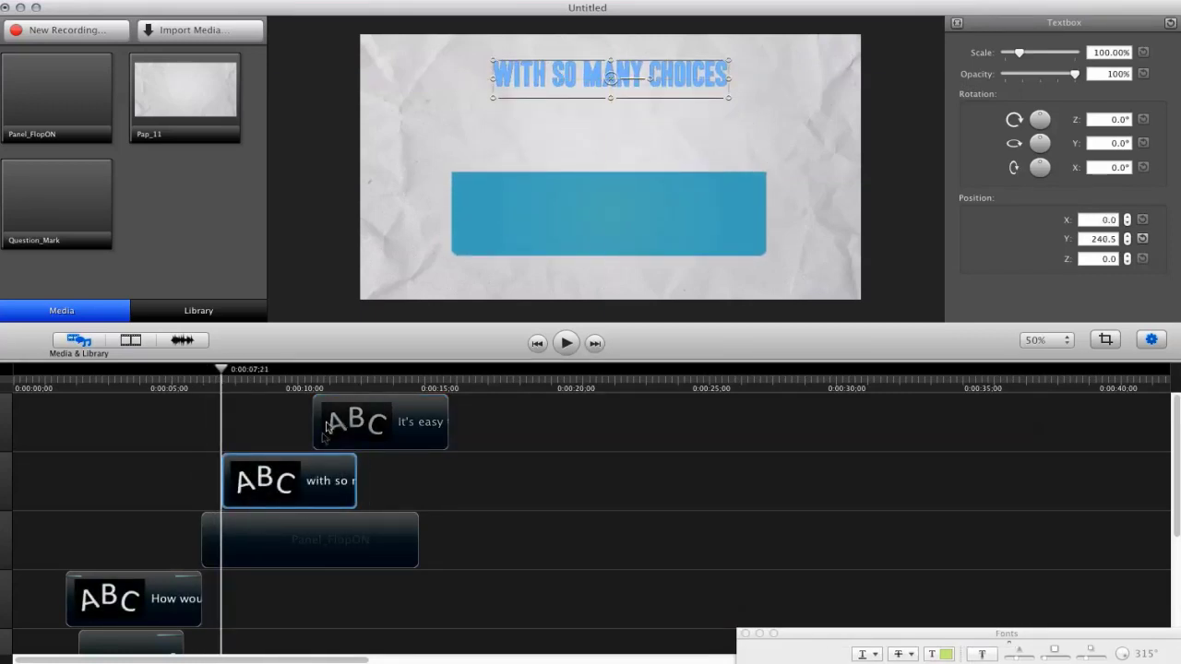
{"action": "left_click_drag", "start_coordinate": [323, 422], "coordinate": [316, 493]}
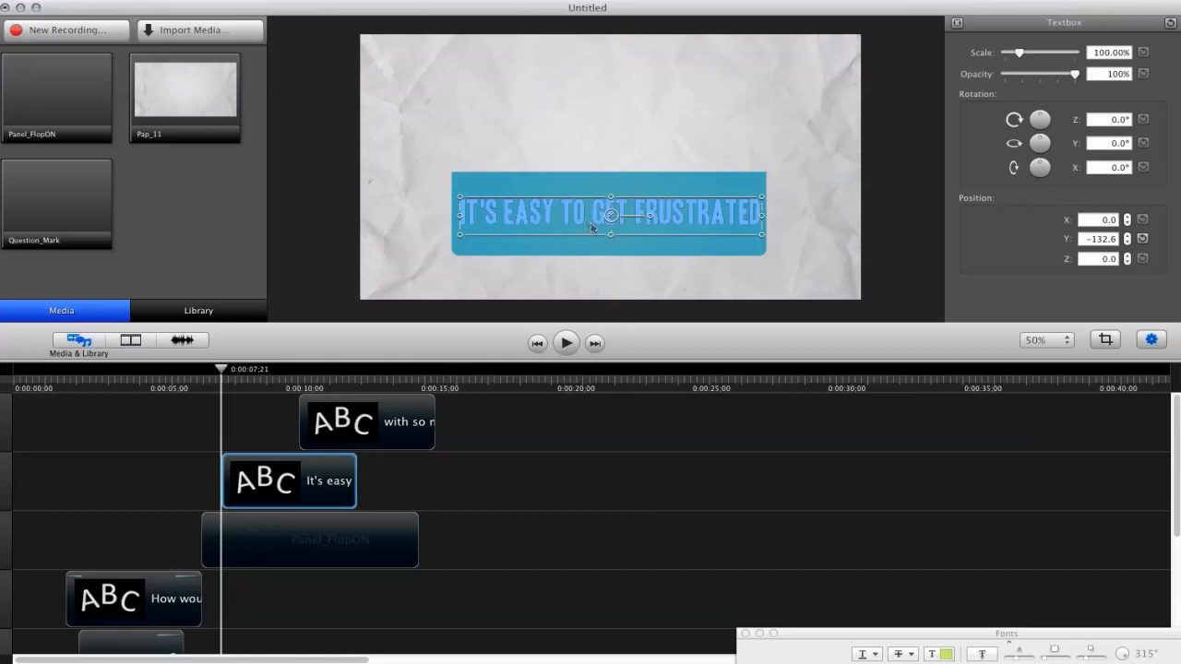
Recolour the "It's easy to get frustrated" text white, close the colour picker and move the font settings out of the way.
{"action": "double_click", "coordinate": [572, 223]}
{"action": "left_click_drag", "start_coordinate": [828, 631], "coordinate": [743, 427]}
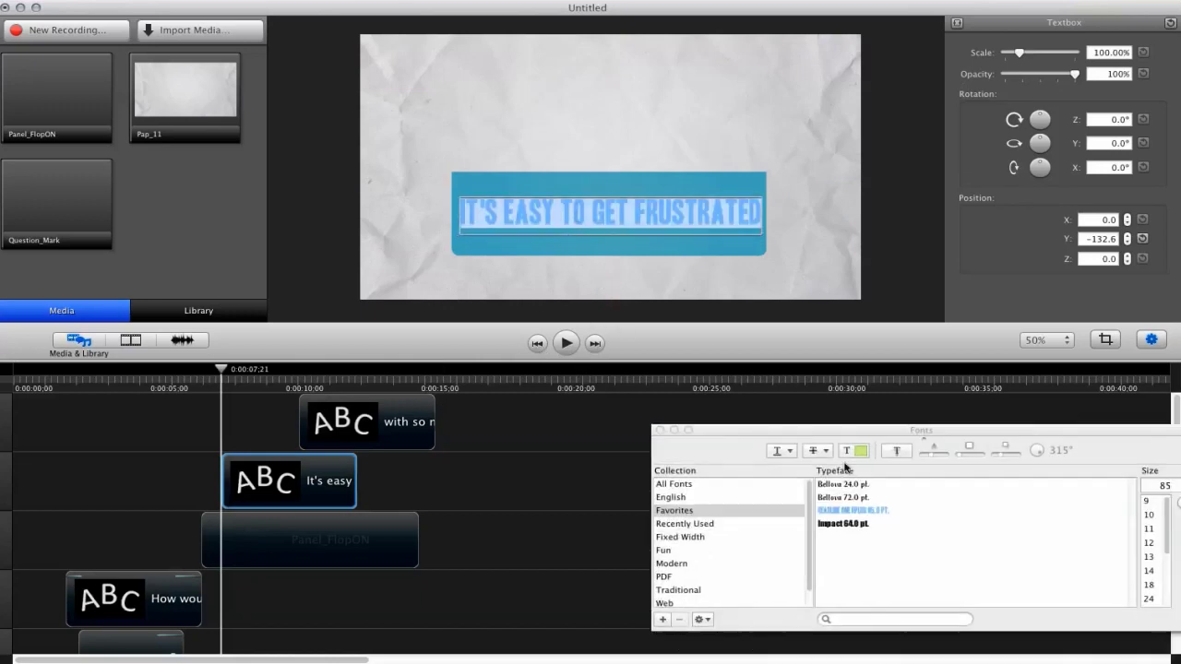
{"action": "left_click", "coordinate": [855, 451]}
{"action": "left_click_drag", "start_coordinate": [293, 408], "coordinate": [299, 396]}
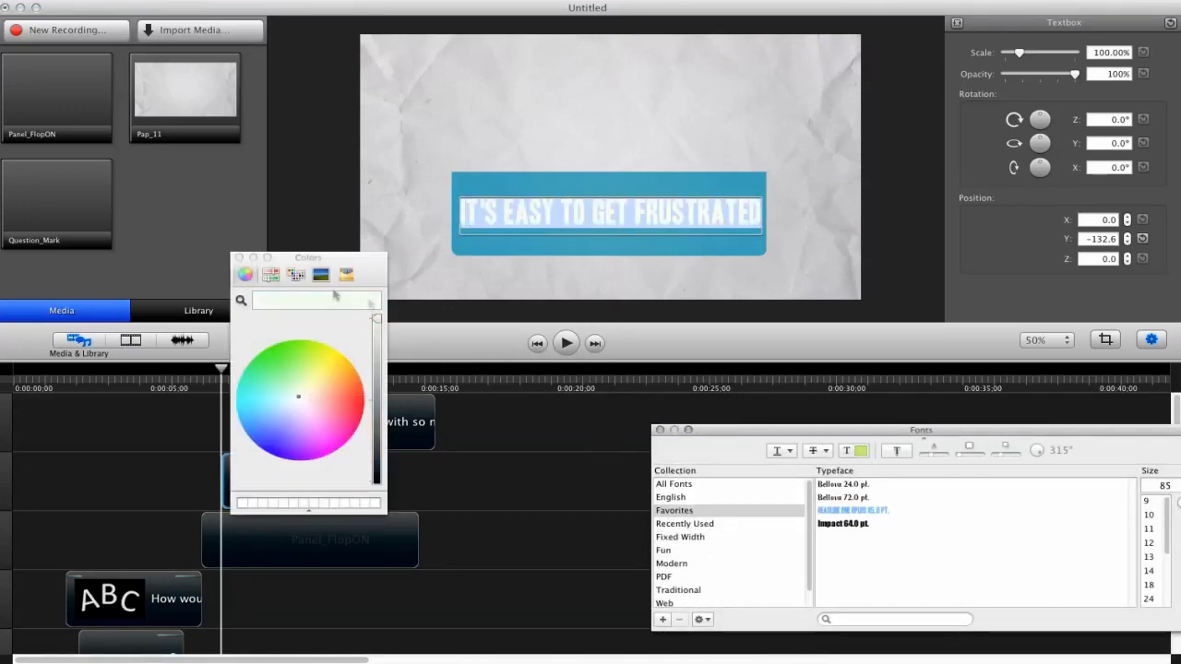
{"action": "left_click", "coordinate": [240, 259]}
{"action": "left_click_drag", "start_coordinate": [727, 432], "coordinate": [839, 661]}
{"action": "left_click", "coordinate": [361, 230]}
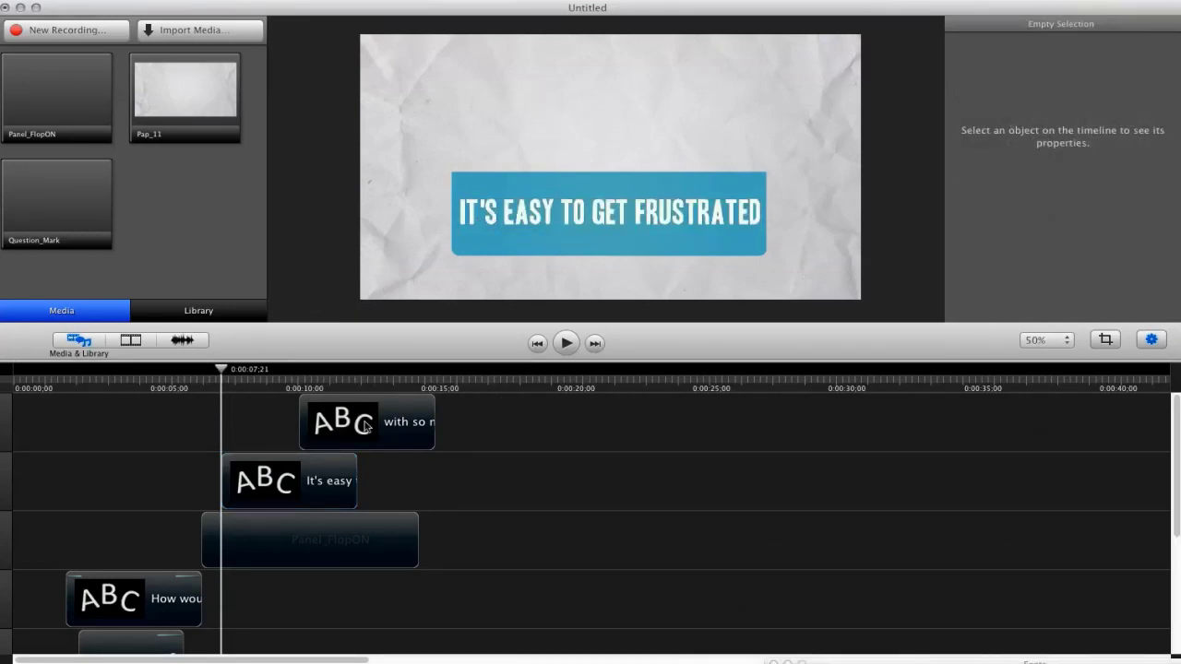
Start the "It's easy to get frustrated" clip at 0:00:07;20 and add a Fade In/Out transition to its beginning.
{"action": "left_click_drag", "start_coordinate": [224, 373], "coordinate": [220, 372]}
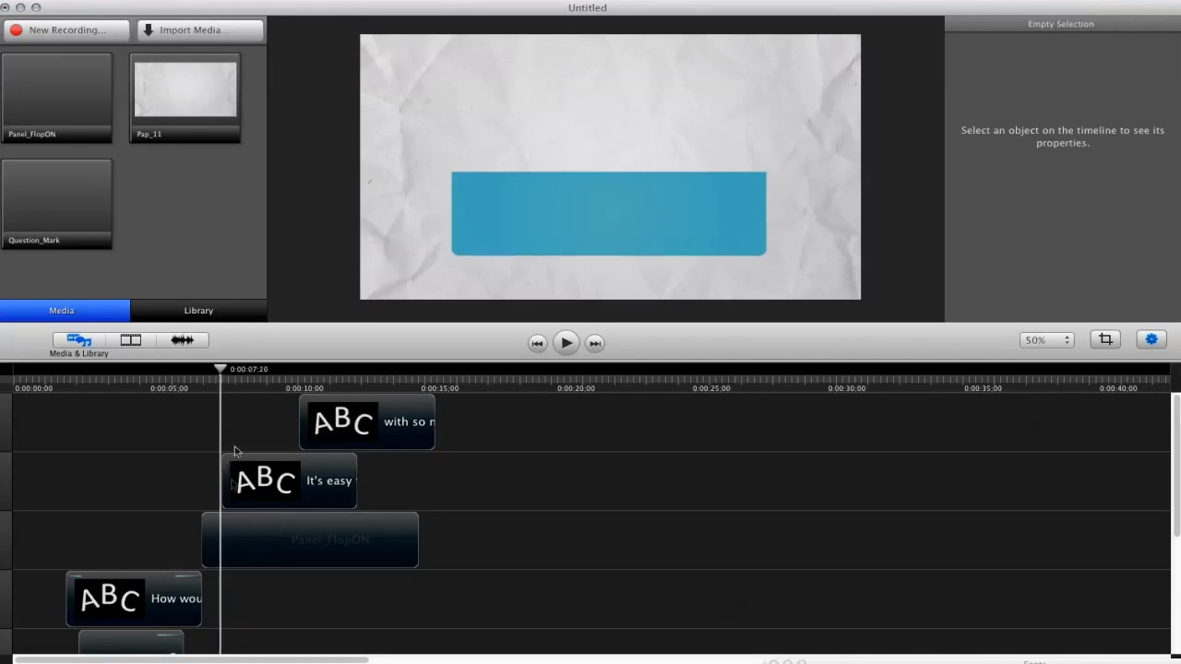
{"action": "left_click", "coordinate": [241, 480]}
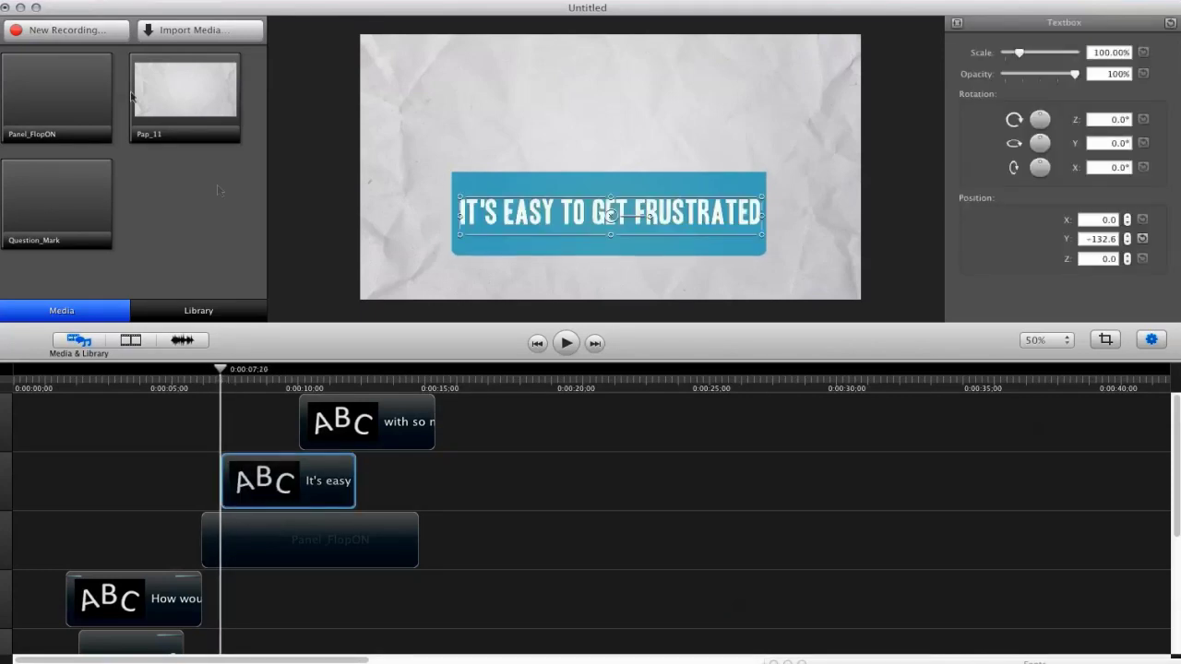
{"action": "left_click", "coordinate": [134, 340]}
{"action": "left_click_drag", "start_coordinate": [115, 69], "coordinate": [259, 497]}
{"action": "left_click", "coordinate": [227, 484]}
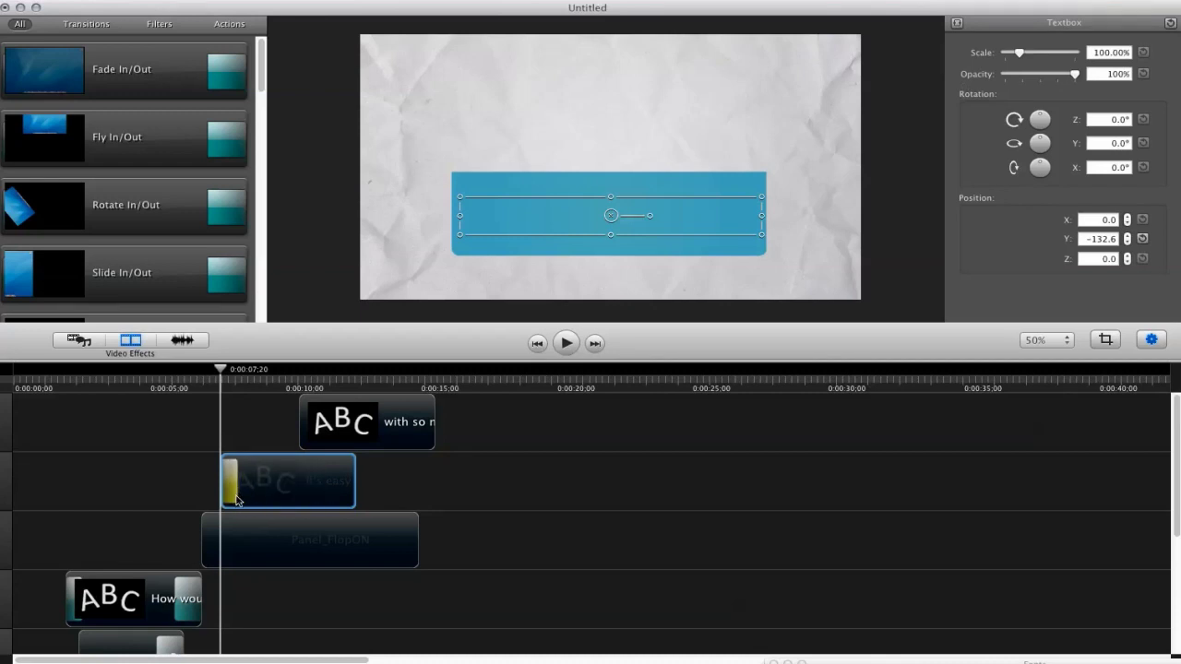
Shorten the fade at the start of the "It's easy to get frustrated" clip and play back the panel and text entrance.
{"action": "key", "text": "space"}
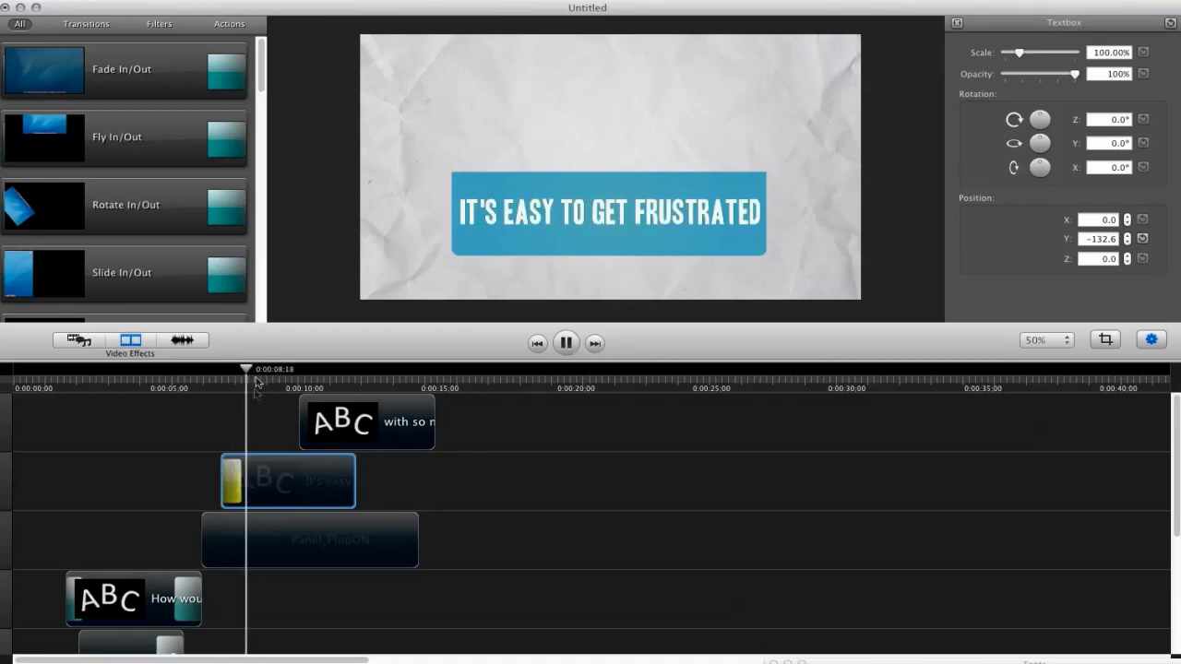
{"action": "left_click_drag", "start_coordinate": [257, 380], "coordinate": [220, 381]}
{"action": "left_click_drag", "start_coordinate": [240, 498], "coordinate": [234, 501]}
{"action": "key", "text": "space"}
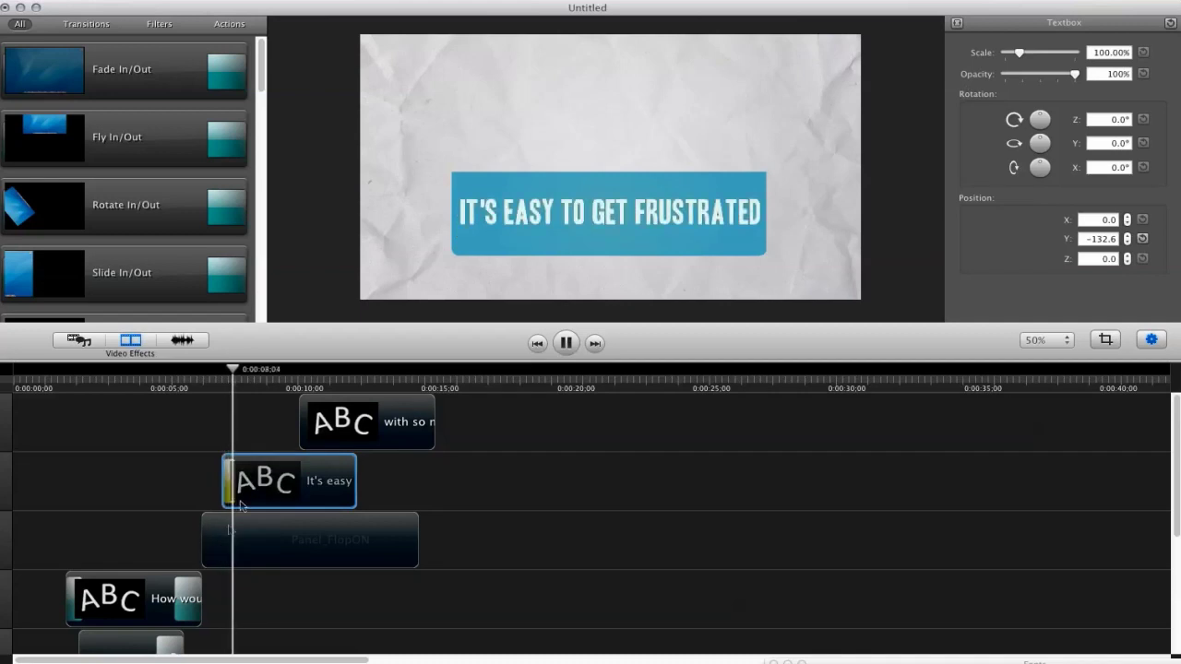
{"action": "left_click", "coordinate": [211, 372]}
{"action": "key", "text": "space"}
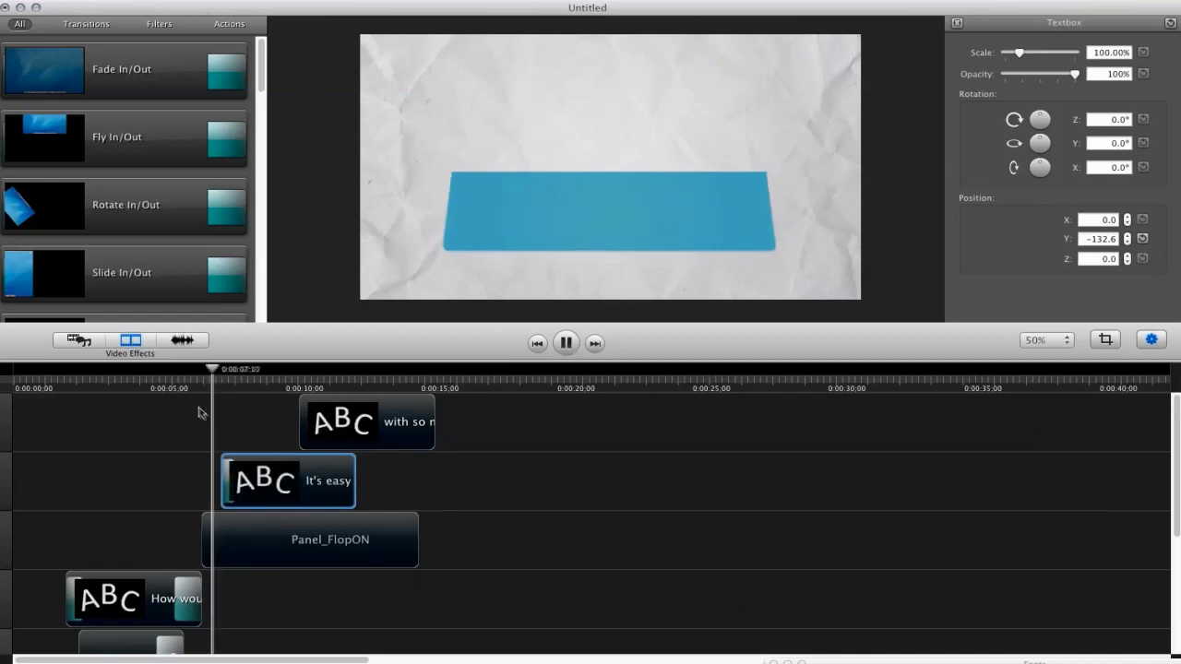
Start the "It's easy to get frustrated" clip slightly earlier, play back its entrance, and shift the "with so many choices" clip earlier too.
{"action": "left_click_drag", "start_coordinate": [252, 481], "coordinate": [243, 481]}
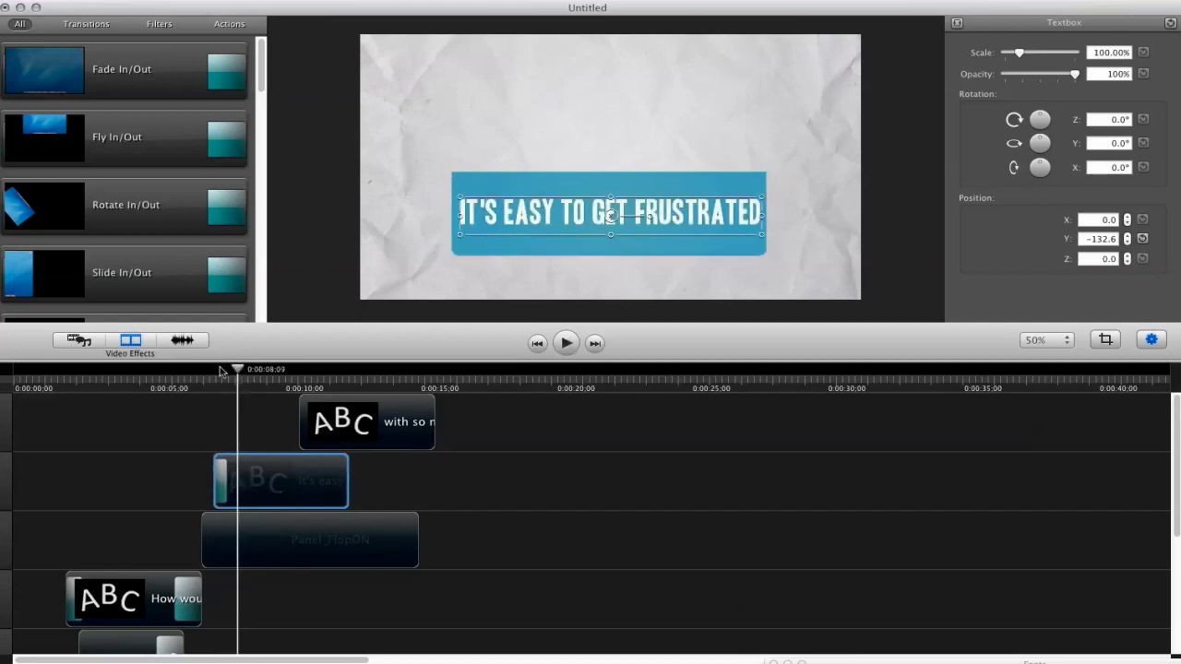
{"action": "left_click", "coordinate": [211, 373]}
{"action": "key", "text": "super+equal"}
{"action": "key", "text": "space"}
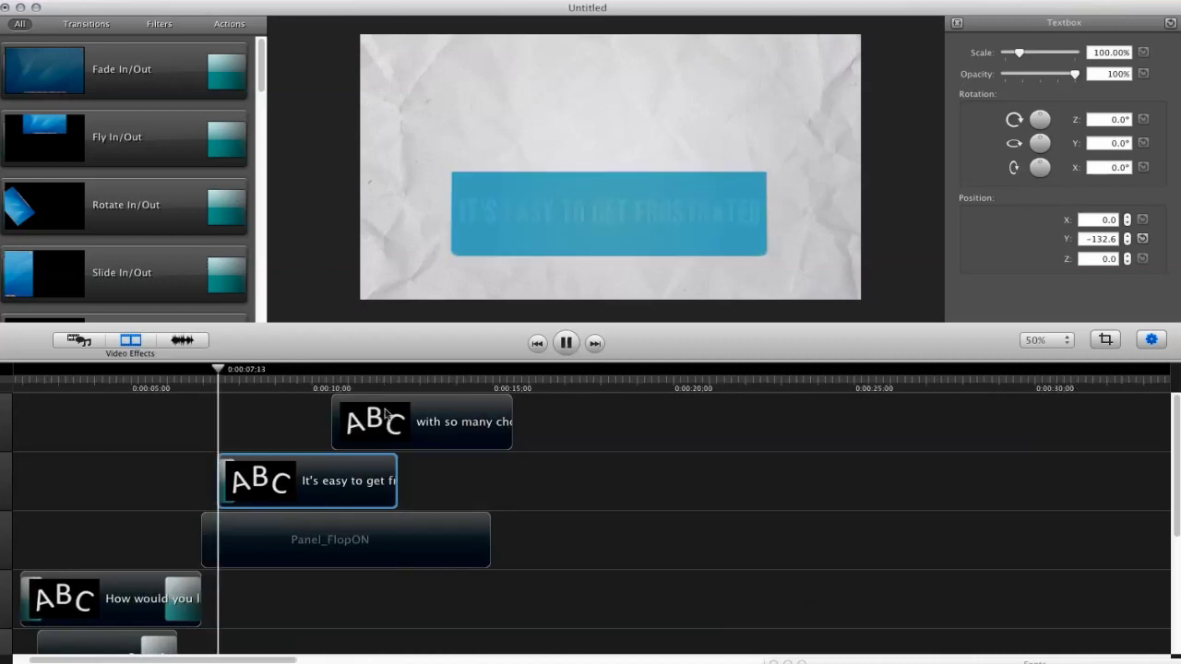
{"action": "left_click_drag", "start_coordinate": [420, 430], "coordinate": [375, 430]}
Add a second Panel_FlopON from the media bin on a new track between the two text clips.
{"action": "left_click", "coordinate": [290, 535]}
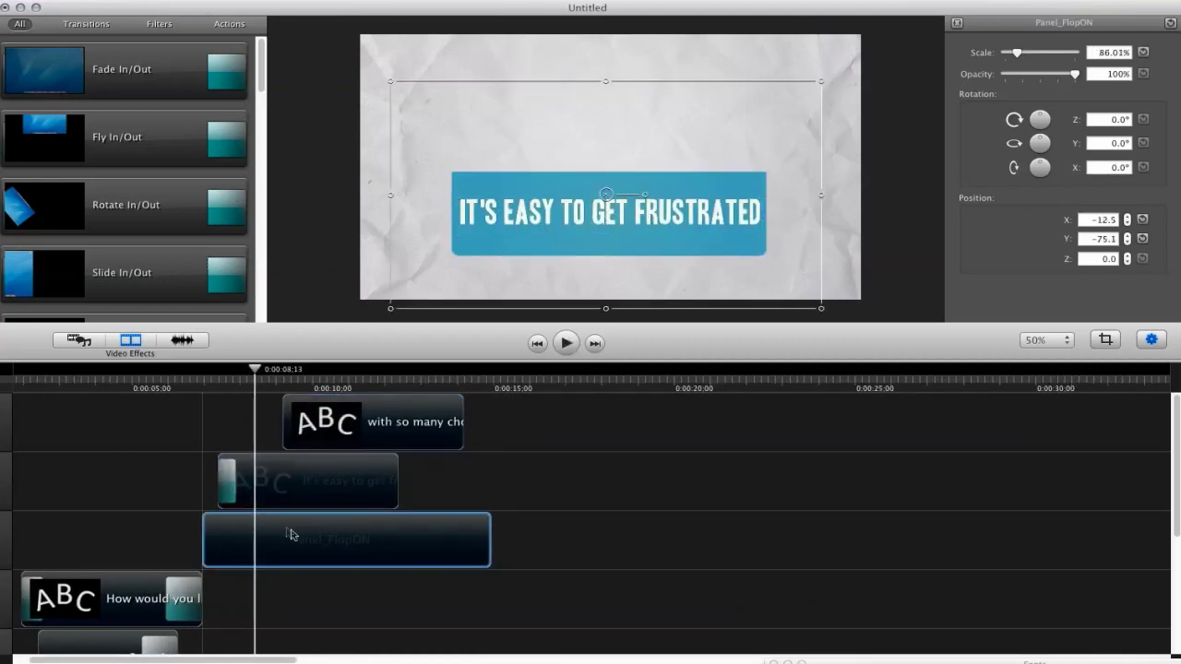
{"action": "left_click", "coordinate": [87, 338]}
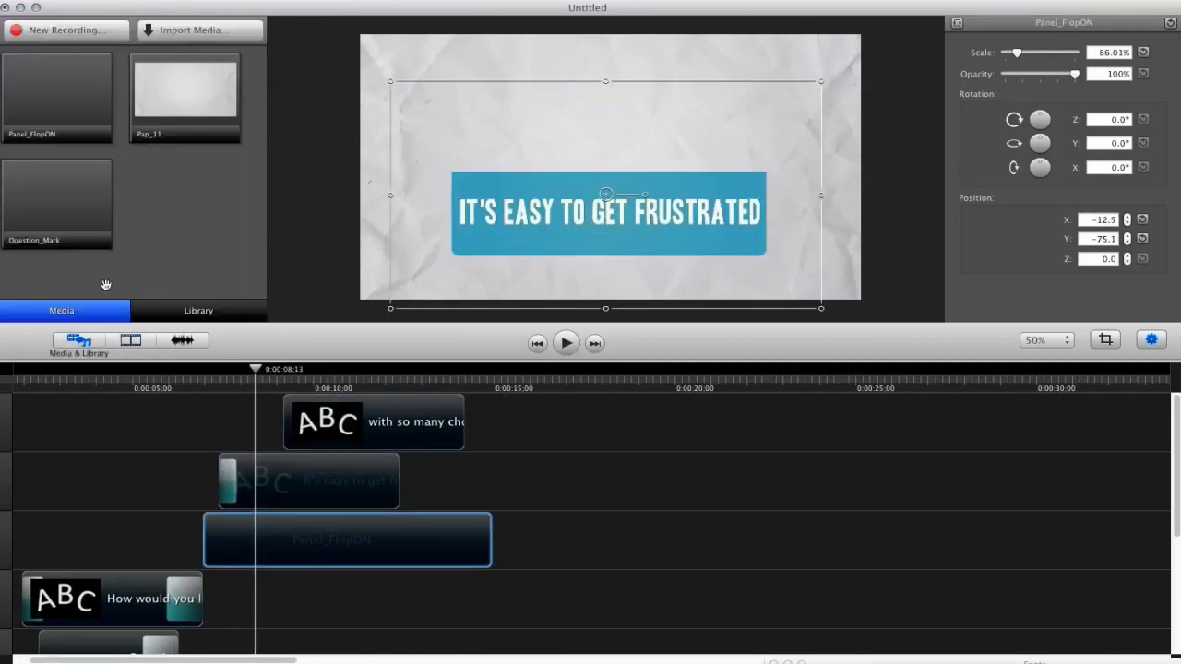
{"action": "left_click_drag", "start_coordinate": [60, 114], "coordinate": [277, 423]}
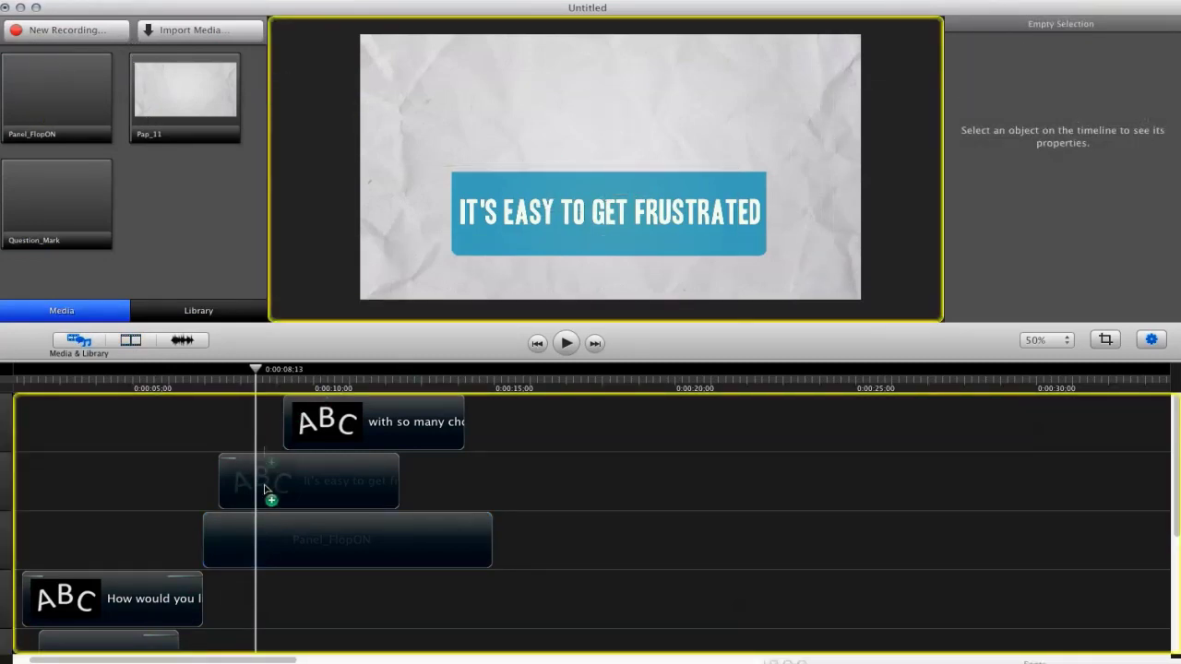
{"action": "mouse_move", "coordinate": [264, 489]}
{"action": "left_mouse_down"}
{"action": "mouse_move", "coordinate": [263, 384]}
{"action": "mouse_move", "coordinate": [274, 480]}
{"action": "mouse_move", "coordinate": [314, 474]}
{"action": "mouse_move", "coordinate": [269, 474]}
{"action": "left_mouse_up"}
{"action": "left_click", "coordinate": [277, 535]}
{"action": "left_click", "coordinate": [281, 537]}
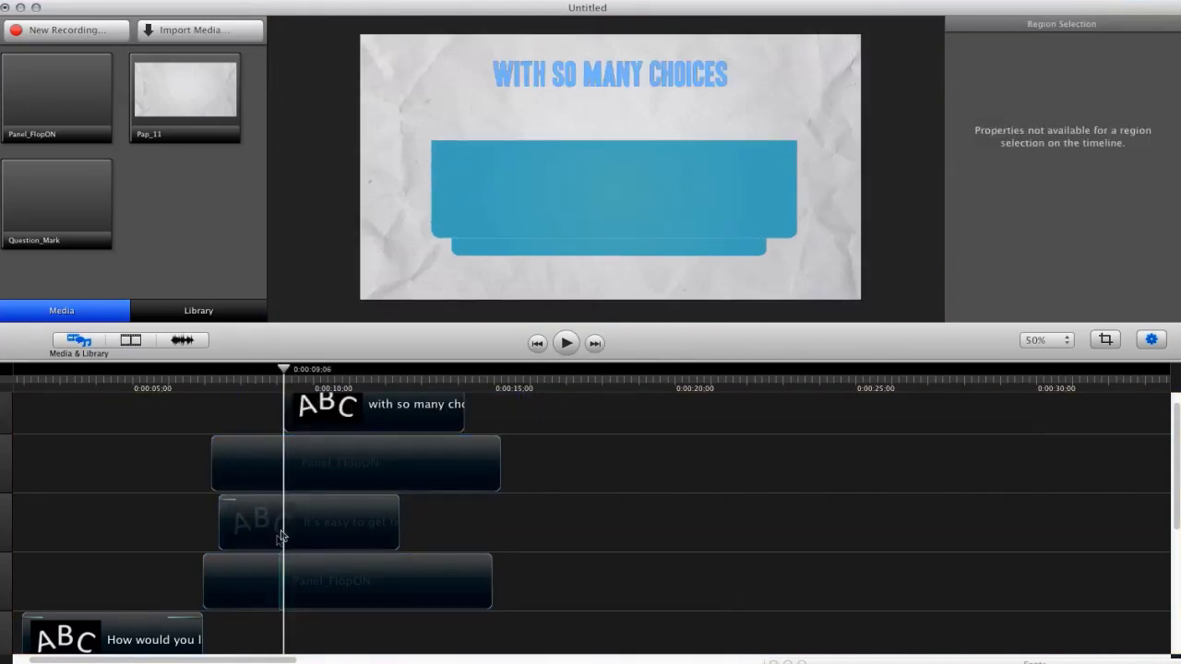
Start the new Panel_FlopON where the "How would you like" clip ends, and shift the original panel and the "It's easy to get frustrated" clip after it.
{"action": "left_click", "coordinate": [256, 535]}
{"action": "left_click", "coordinate": [236, 591]}
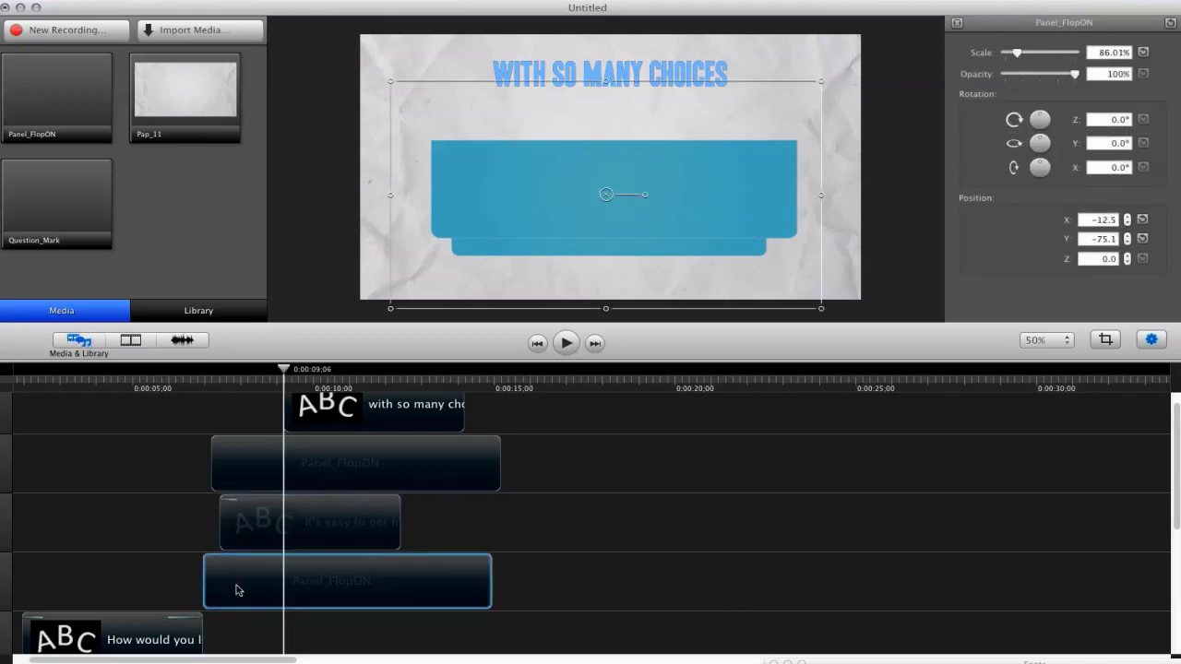
{"action": "left_click_drag", "start_coordinate": [247, 583], "coordinate": [283, 582]}
{"action": "left_click_drag", "start_coordinate": [257, 539], "coordinate": [306, 547]}
{"action": "left_click", "coordinate": [254, 474]}
Raise the new Panel_FlopON to the upper part of the canvas and start the "with so many choices" clip at 0:00:07;13.
{"action": "left_click_drag", "start_coordinate": [305, 411], "coordinate": [219, 370]}
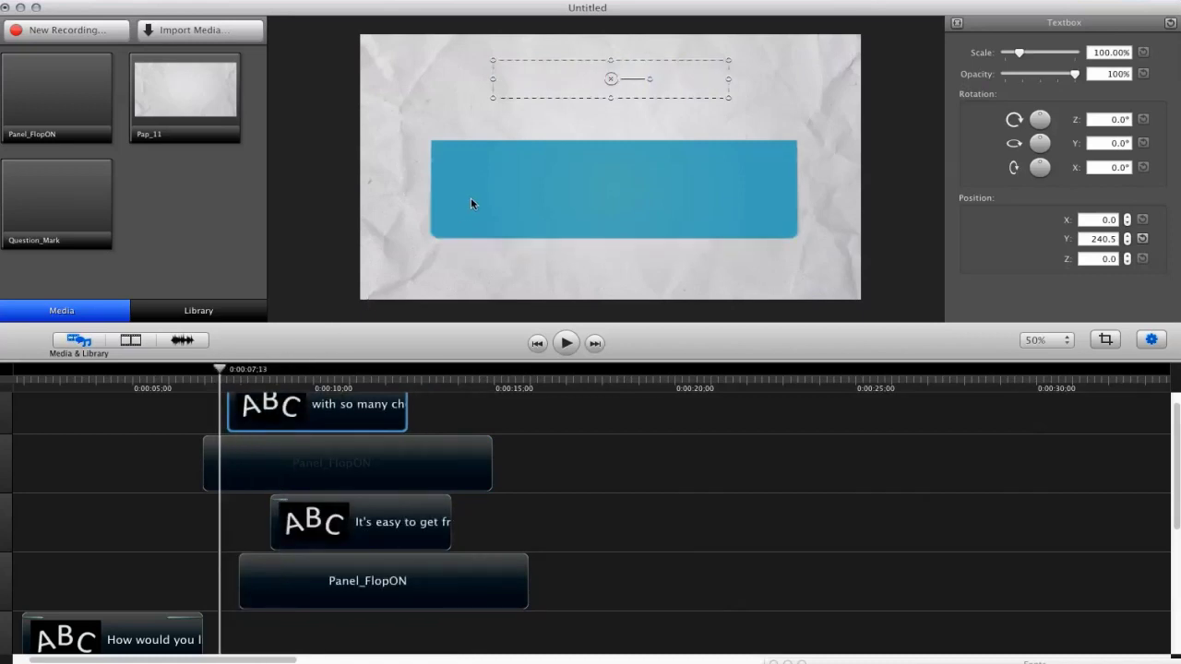
{"action": "left_click_drag", "start_coordinate": [471, 203], "coordinate": [477, 129]}
{"action": "left_click_drag", "start_coordinate": [304, 414], "coordinate": [222, 372]}
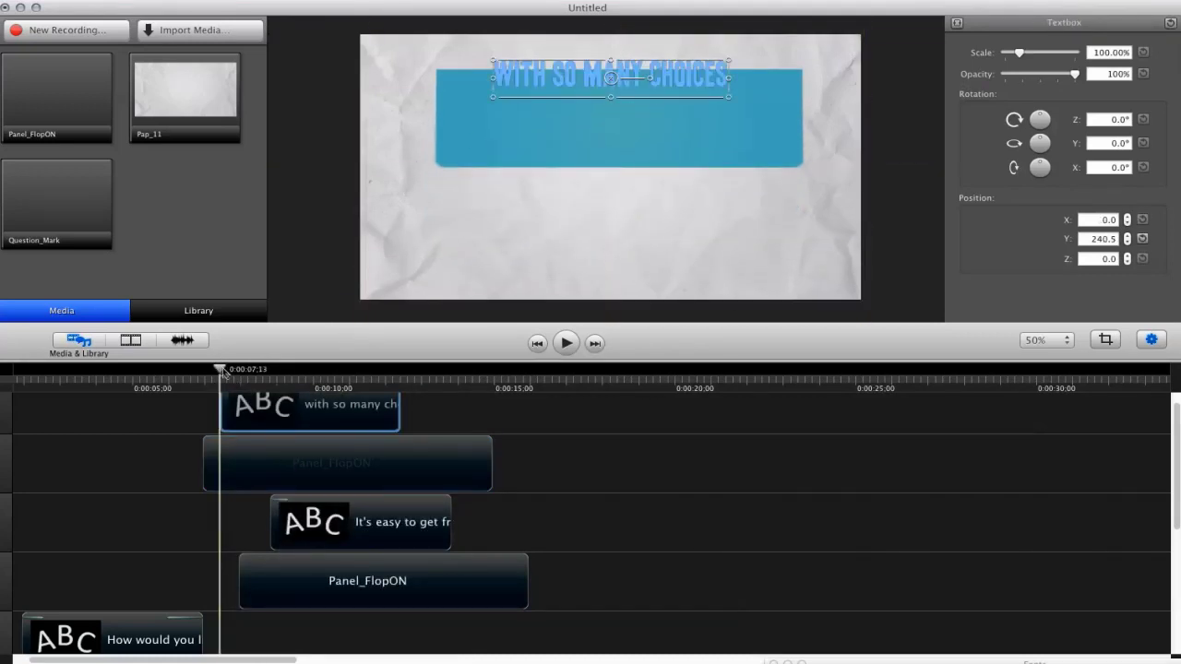
Add a Fade In/Out transition to the beginning of the "with so many choices" clip and shorten it.
{"action": "left_click", "coordinate": [130, 339]}
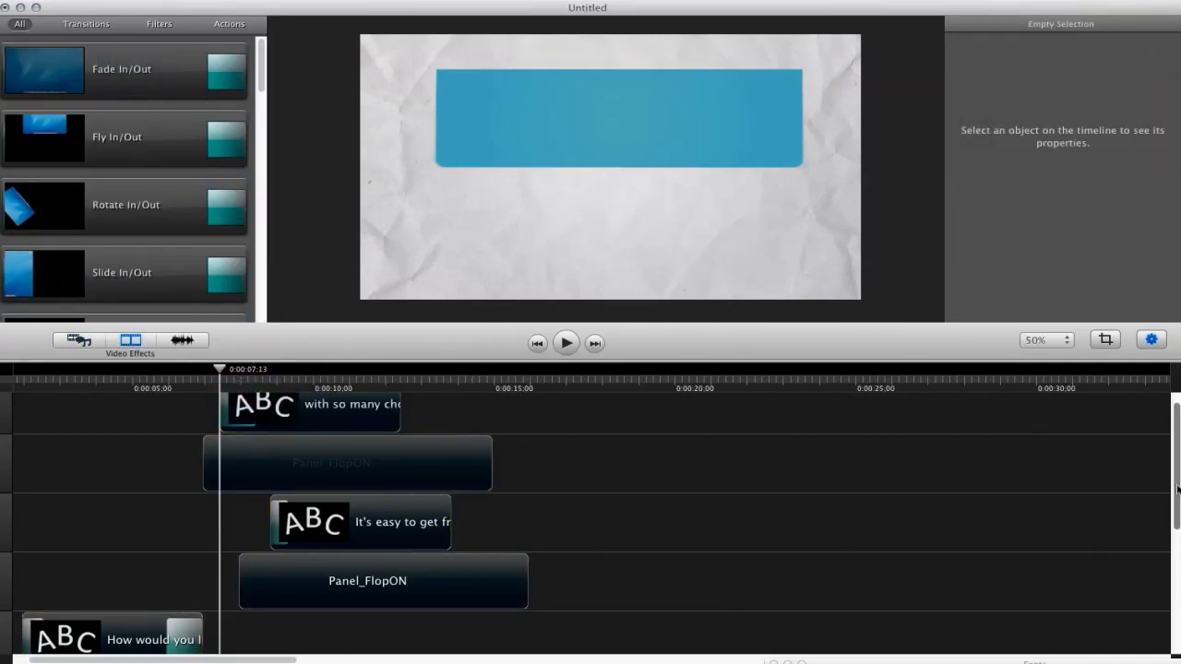
{"action": "scroll", "coordinate": [1177, 489], "scroll_direction": "up", "scroll_amount": 1}
{"action": "left_click", "coordinate": [247, 443]}
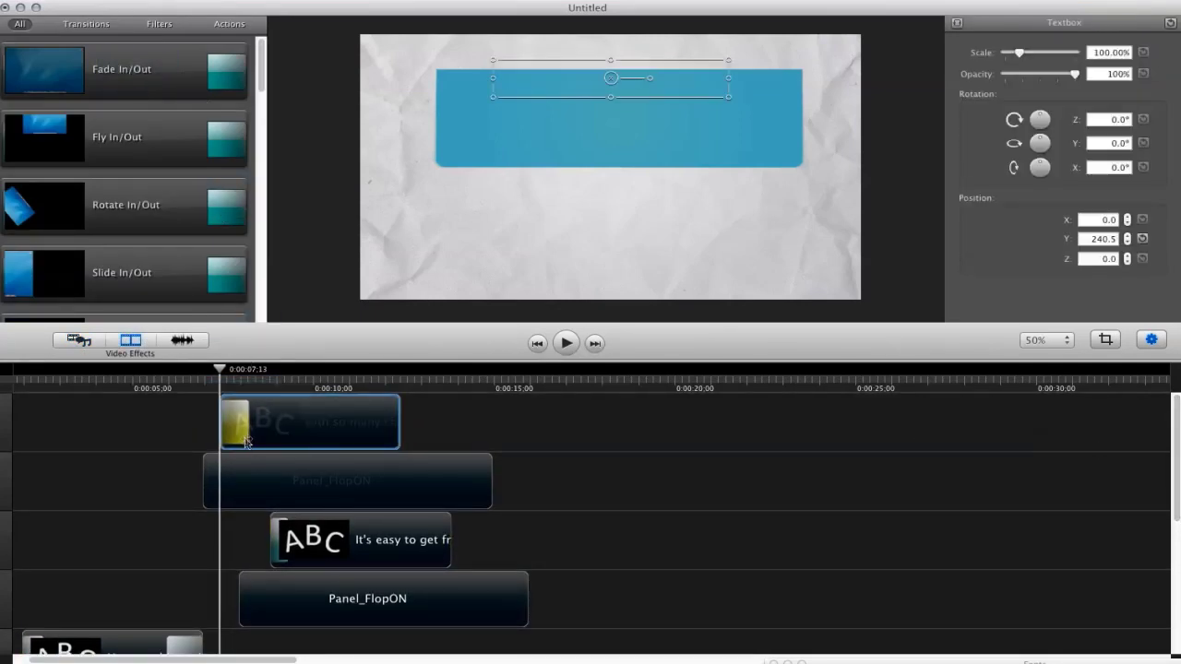
Enlarge the "with so many choices" text at X 12.4, Y 158.5, and scale the panel behind it to 77.65% at X 0.0, Y 219.4.
{"action": "mouse_move", "coordinate": [220, 369]}
{"action": "left_mouse_down"}
{"action": "mouse_move", "coordinate": [207, 371]}
{"action": "mouse_move", "coordinate": [231, 373]}
{"action": "left_mouse_up"}
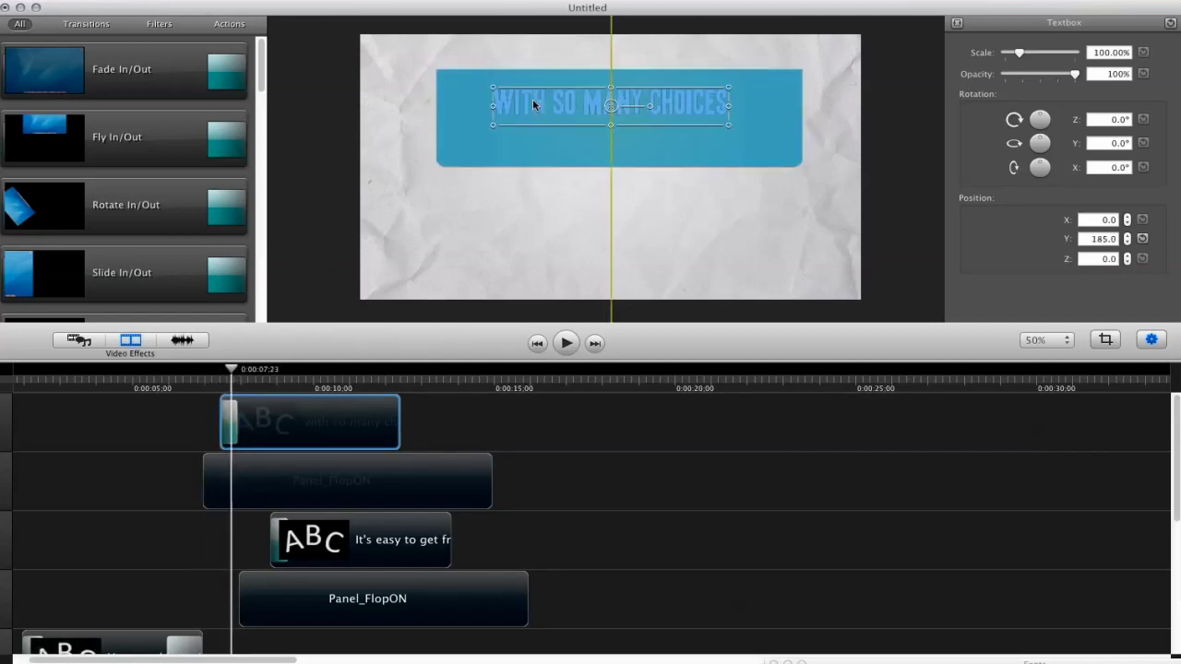
{"action": "mouse_move", "coordinate": [735, 97]}
{"action": "left_mouse_down"}
{"action": "mouse_move", "coordinate": [760, 90]}
{"action": "mouse_move", "coordinate": [748, 88]}
{"action": "left_mouse_up"}
{"action": "left_click_drag", "start_coordinate": [684, 117], "coordinate": [682, 116]}
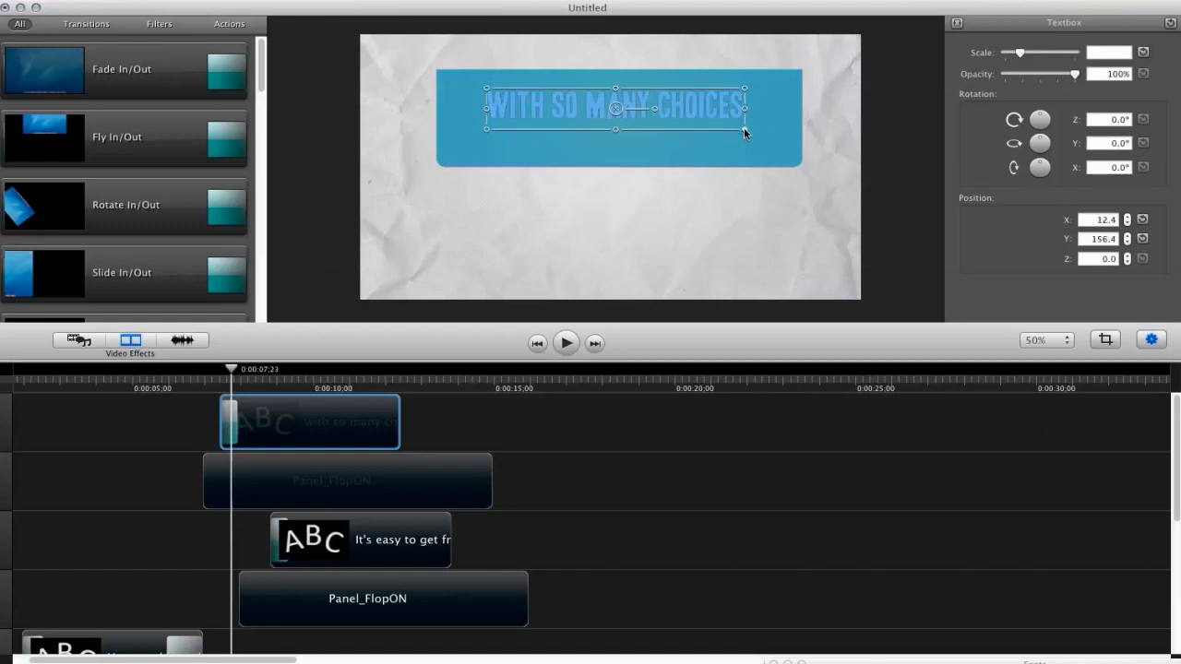
{"action": "left_click", "coordinate": [490, 223]}
{"action": "left_click_drag", "start_coordinate": [368, 230], "coordinate": [468, 144]}
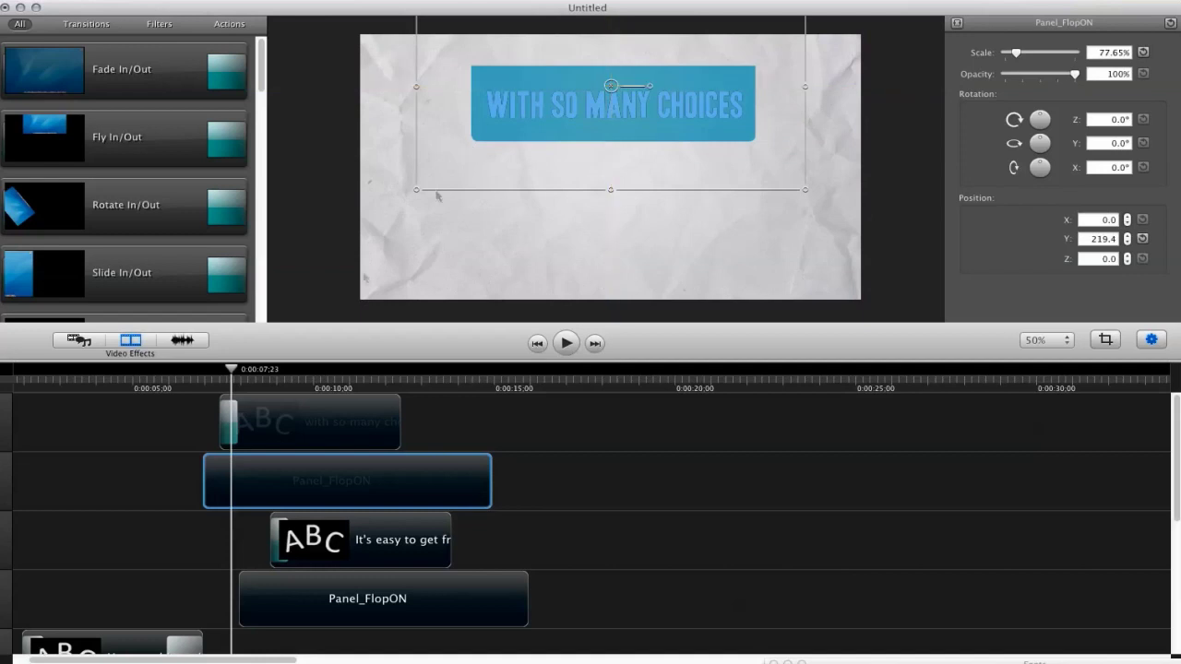
Recolour the "with so many choices" text white and close the colour picker.
{"action": "mouse_move", "coordinate": [232, 370]}
{"action": "left_mouse_down"}
{"action": "mouse_move", "coordinate": [205, 373]}
{"action": "mouse_move", "coordinate": [238, 371]}
{"action": "left_mouse_up"}
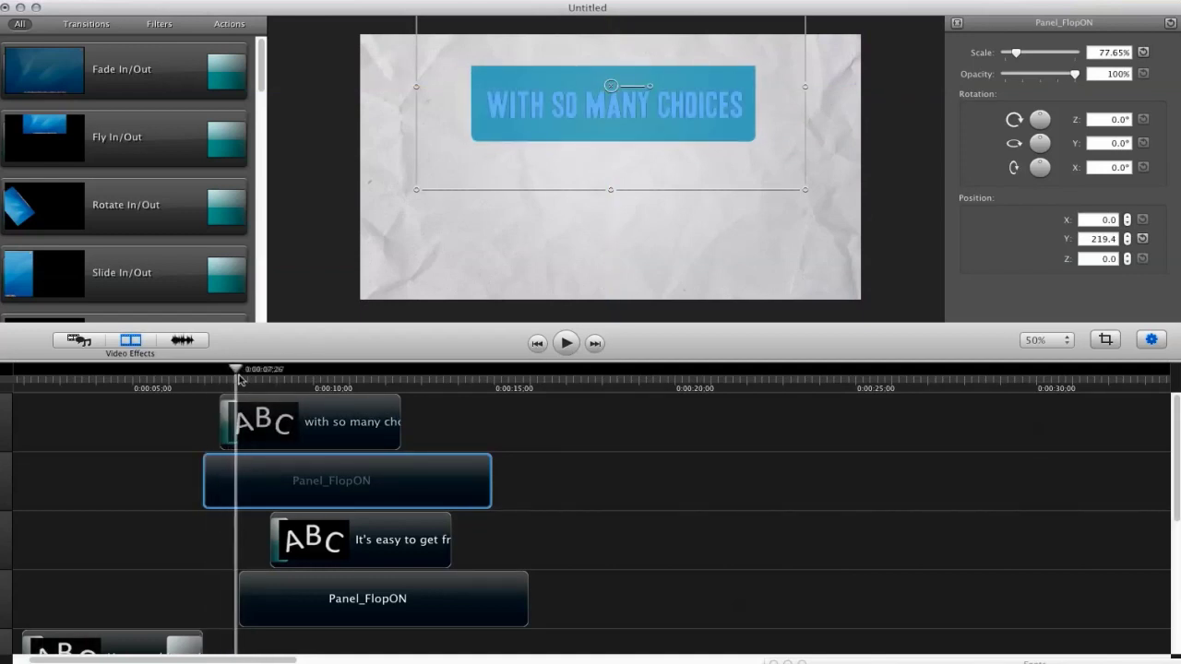
{"action": "left_click", "coordinate": [290, 415]}
{"action": "double_click", "coordinate": [542, 109]}
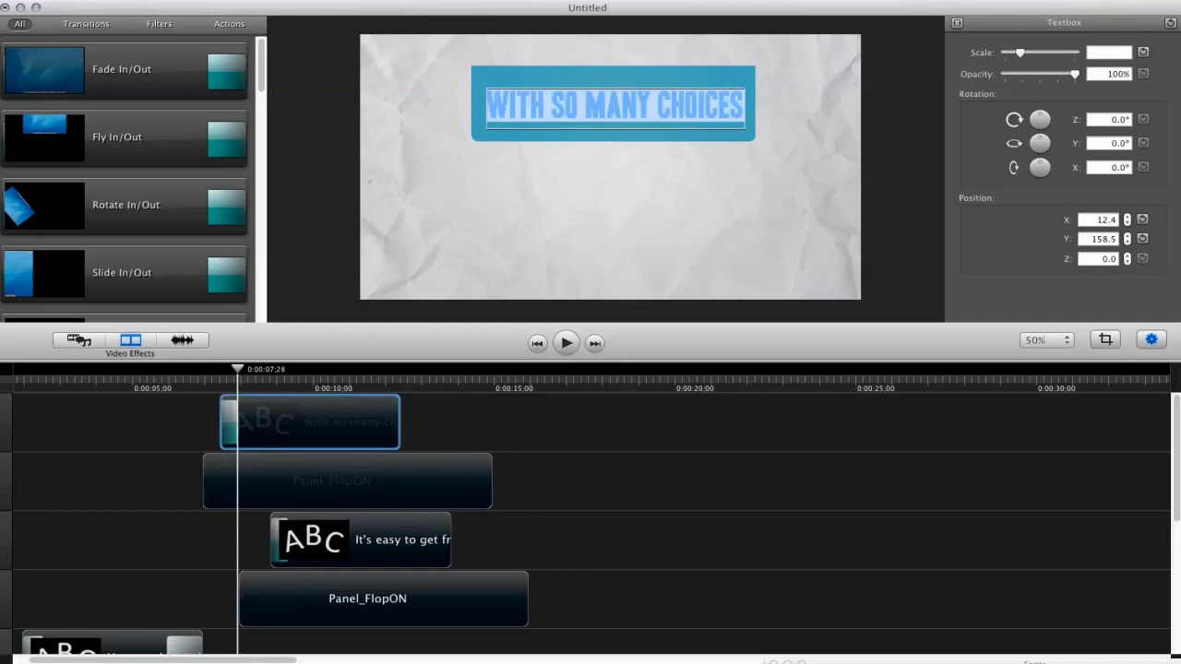
{"action": "key", "text": "super+shift+c"}
{"action": "left_click", "coordinate": [307, 402]}
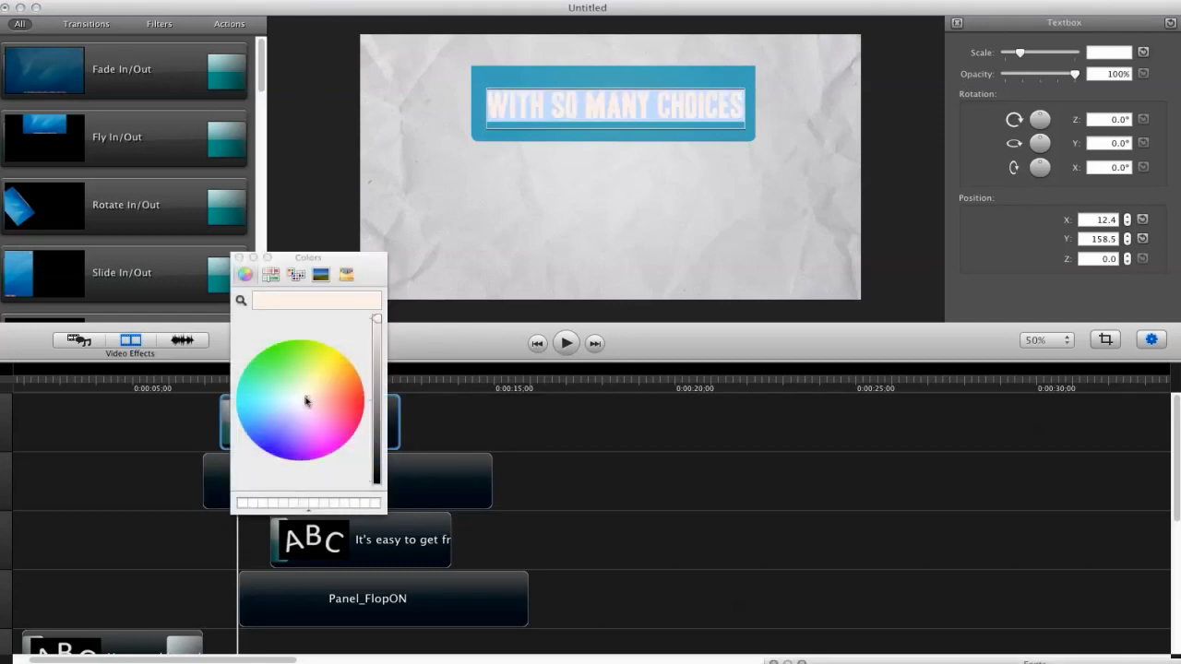
{"action": "left_click", "coordinate": [239, 258]}
{"action": "left_click", "coordinate": [339, 149]}
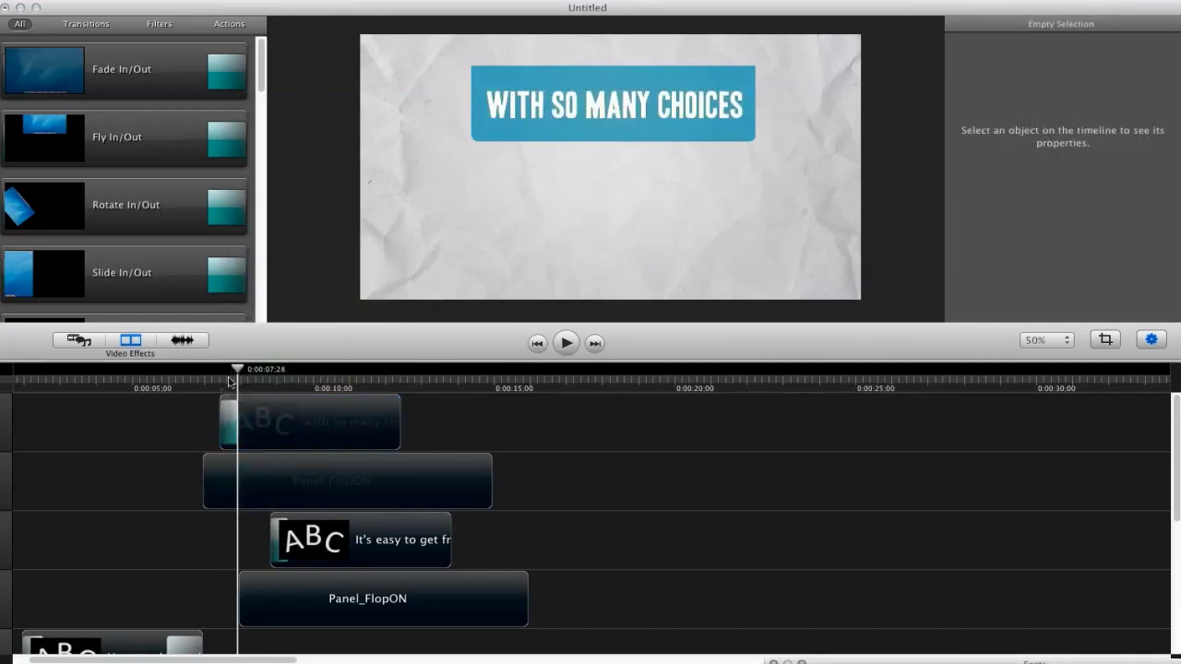
Play back the entrance of both panels with their text lines, with the timeline enlarged for checking.
{"action": "left_click_drag", "start_coordinate": [230, 381], "coordinate": [209, 385]}
{"action": "key", "text": "space"}
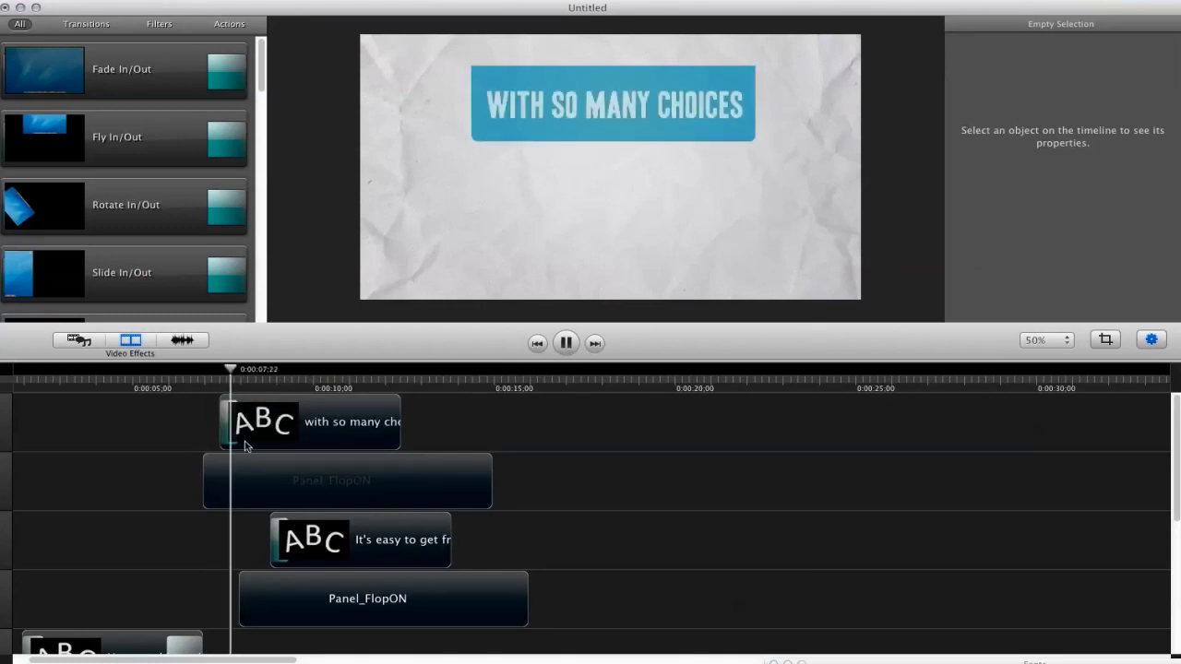
{"action": "left_click_drag", "start_coordinate": [244, 441], "coordinate": [242, 445]}
{"action": "key", "text": "space"}
{"action": "scroll", "coordinate": [351, 409], "scroll_direction": "up", "scroll_amount": 2}
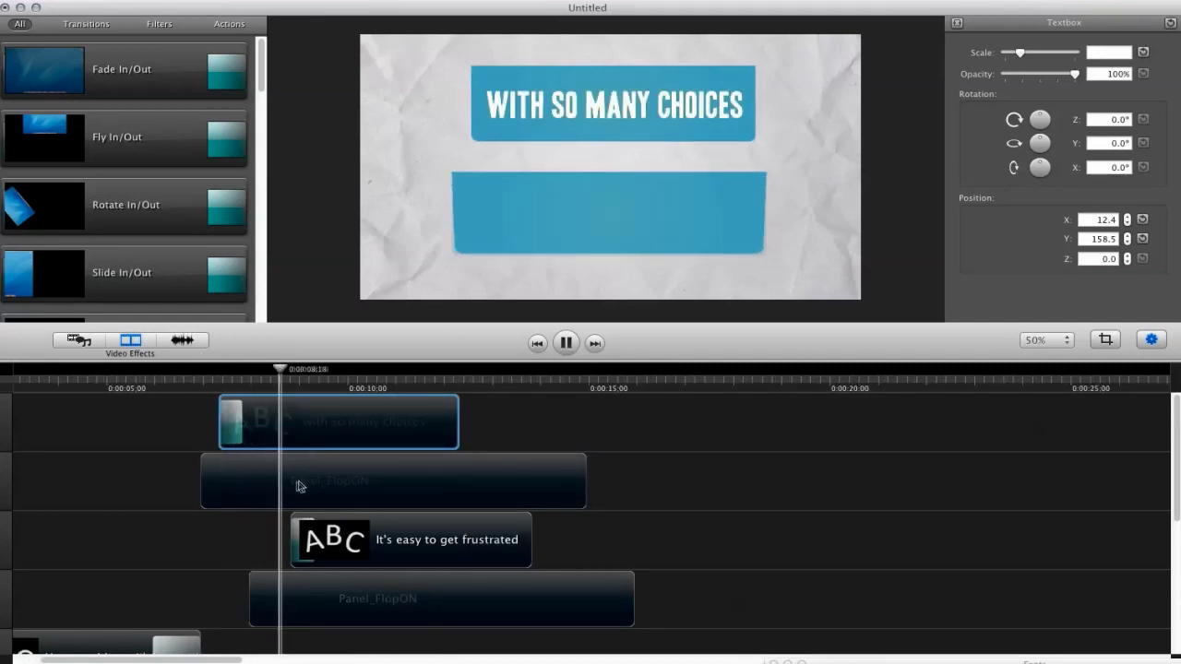
{"action": "key", "text": "space"}
Centre the lower panel at X 0.0 and scale its "It's easy to get frustrated" text to 93.03% at X 0.0, Y -102.0.
{"action": "left_click_drag", "start_coordinate": [508, 237], "coordinate": [574, 215]}
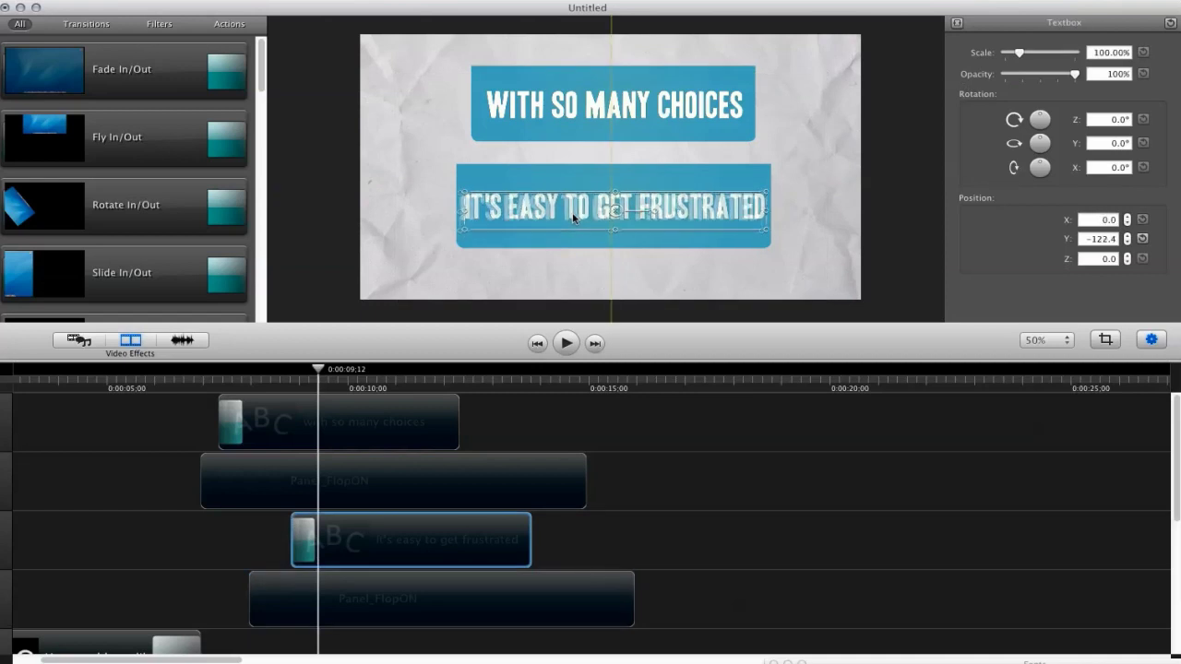
{"action": "left_click_drag", "start_coordinate": [764, 194], "coordinate": [729, 214]}
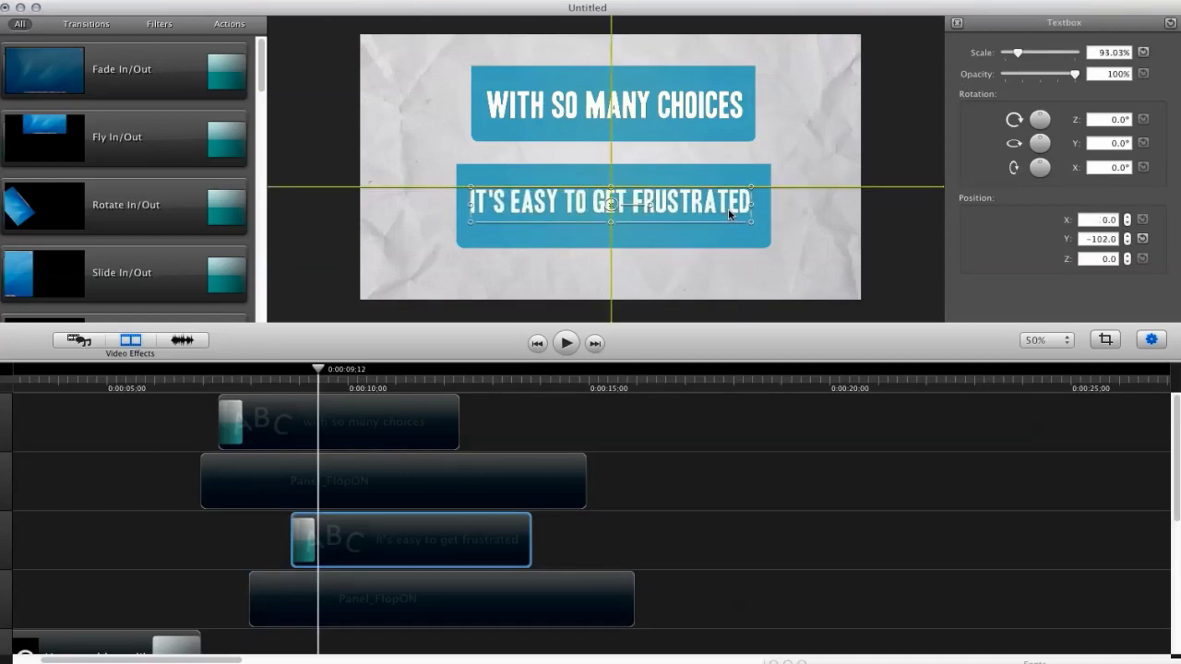
{"action": "left_click", "coordinate": [337, 109]}
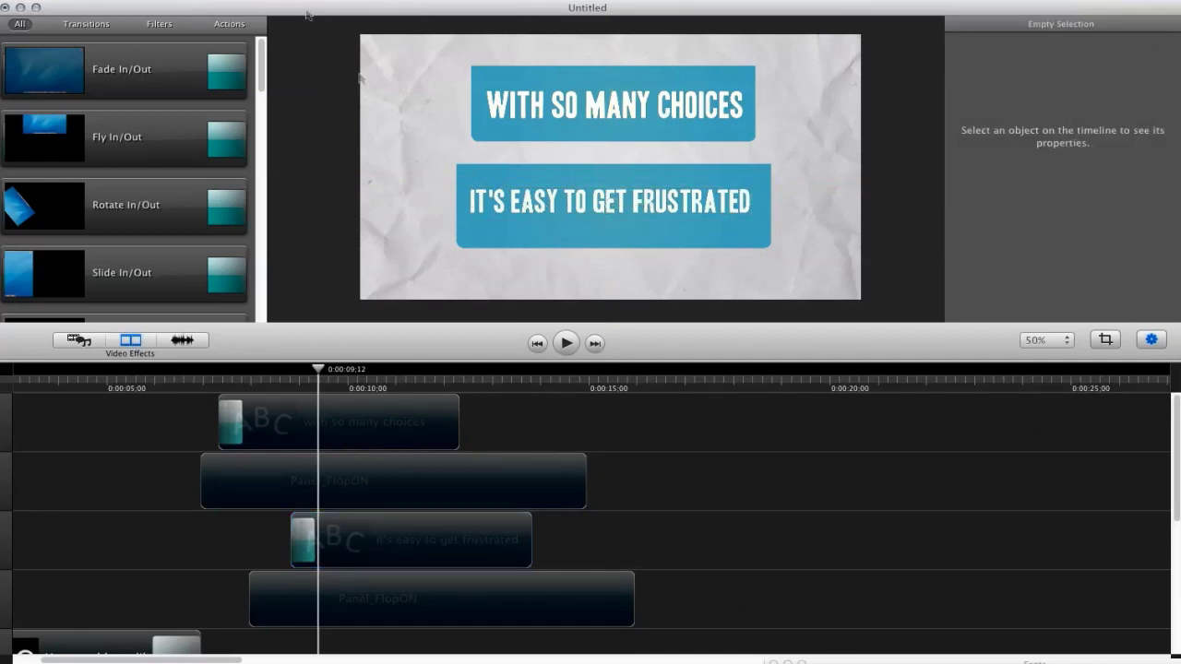
Turn snapping off and back on while fine-tuning the lower panel to Y -48.1 and its text to X 11.9, Y -102.0.
{"action": "left_click", "coordinate": [203, 0]}
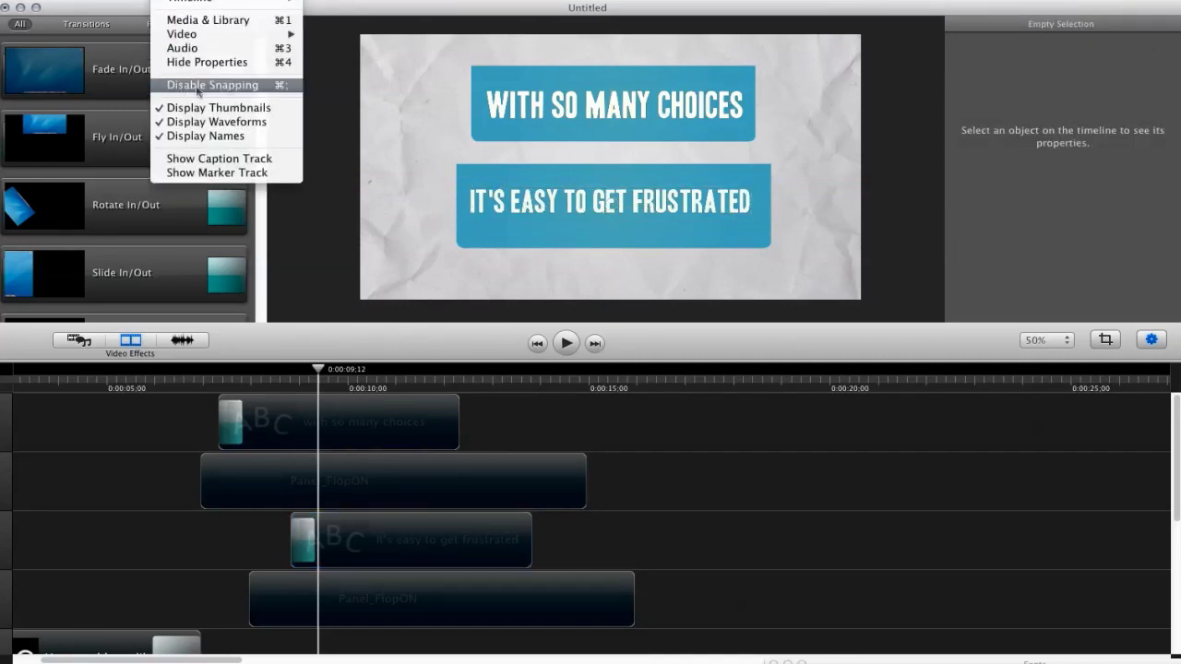
{"action": "left_click", "coordinate": [231, 85]}
{"action": "mouse_move", "coordinate": [480, 232]}
{"action": "left_mouse_down"}
{"action": "mouse_move", "coordinate": [459, 240]}
{"action": "mouse_move", "coordinate": [484, 246]}
{"action": "left_mouse_up"}
{"action": "left_click", "coordinate": [203, 0]}
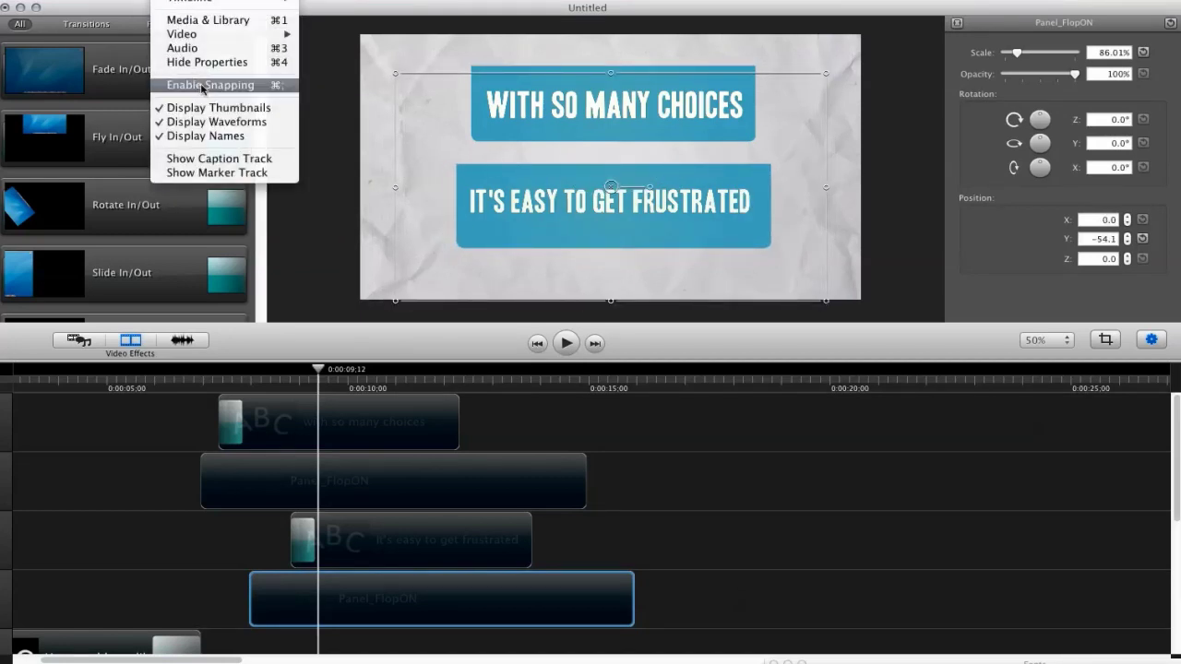
{"action": "left_click", "coordinate": [201, 85]}
{"action": "left_click_drag", "start_coordinate": [530, 262], "coordinate": [546, 220]}
{"action": "left_click", "coordinate": [536, 217]}
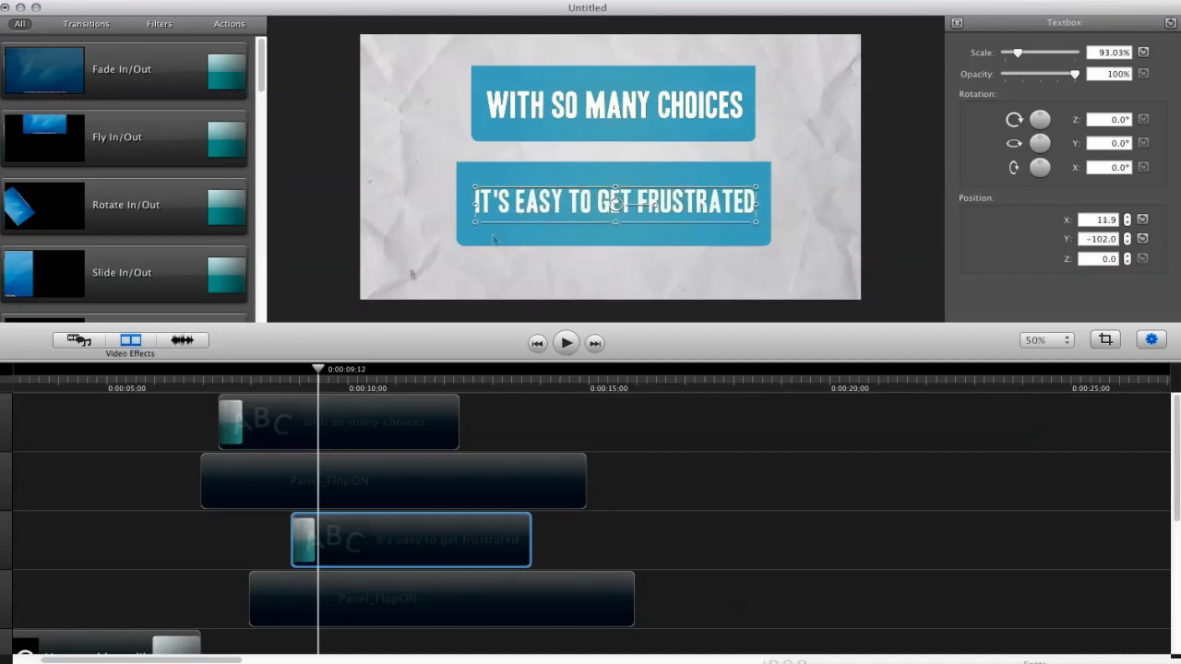
{"action": "left_click", "coordinate": [412, 273]}
Start the lower Panel_FlopON together with the "with so many choices" clip, start "It's easy to get frustrated" shortly after it, and play back the timing.
{"action": "left_click_drag", "start_coordinate": [305, 370], "coordinate": [235, 372]}
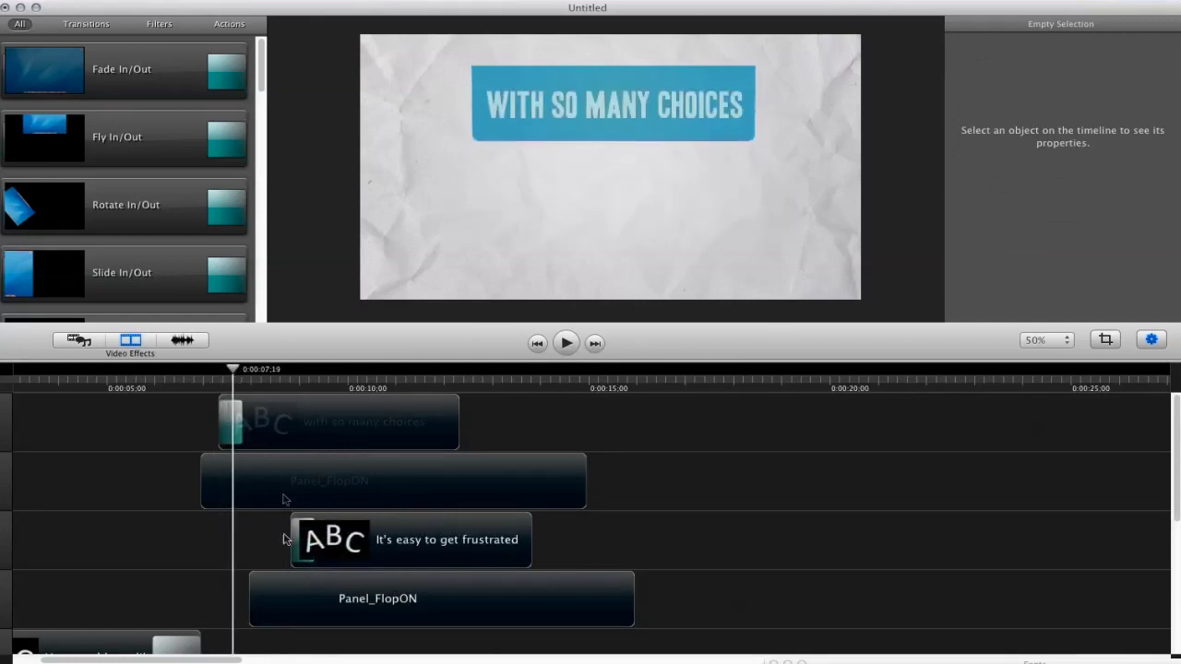
{"action": "left_click_drag", "start_coordinate": [283, 591], "coordinate": [274, 558]}
{"action": "key", "text": "space"}
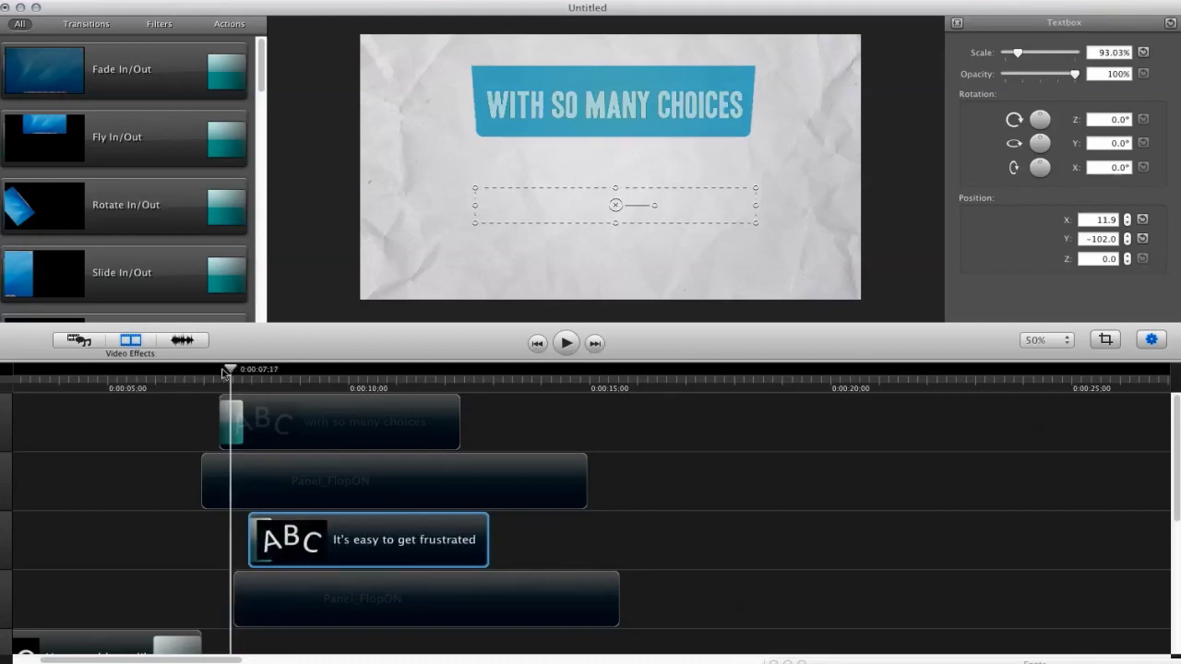
{"action": "left_click_drag", "start_coordinate": [269, 600], "coordinate": [254, 600]}
{"action": "left_click_drag", "start_coordinate": [261, 402], "coordinate": [196, 401]}
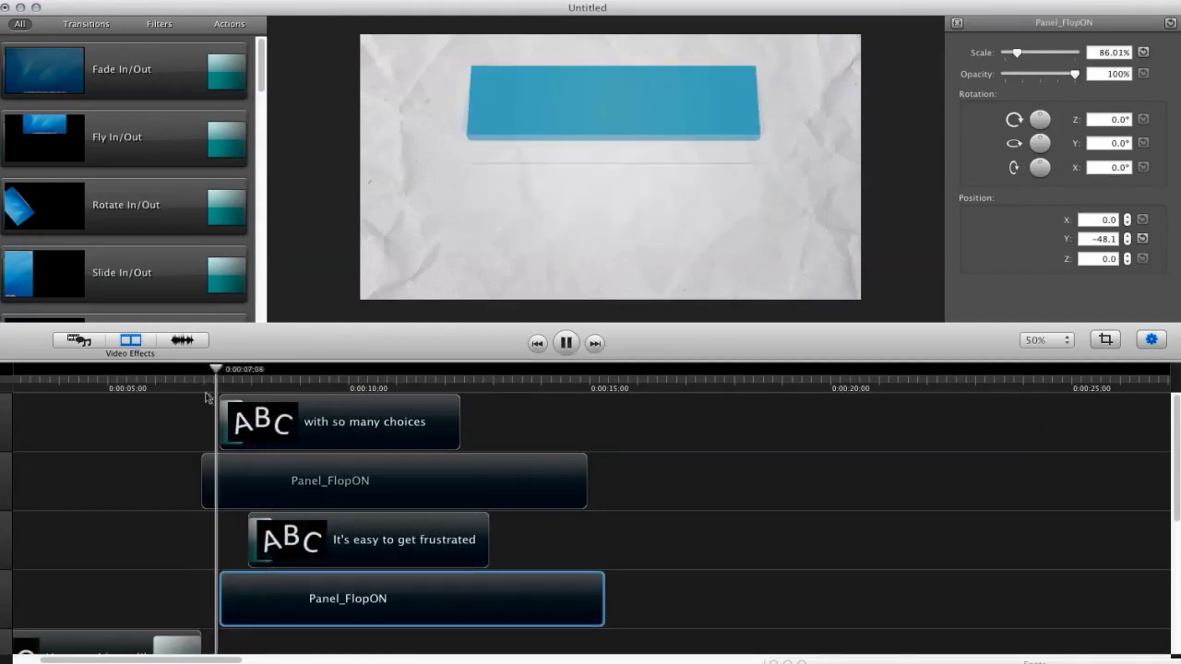
{"action": "left_click_drag", "start_coordinate": [291, 553], "coordinate": [284, 554]}
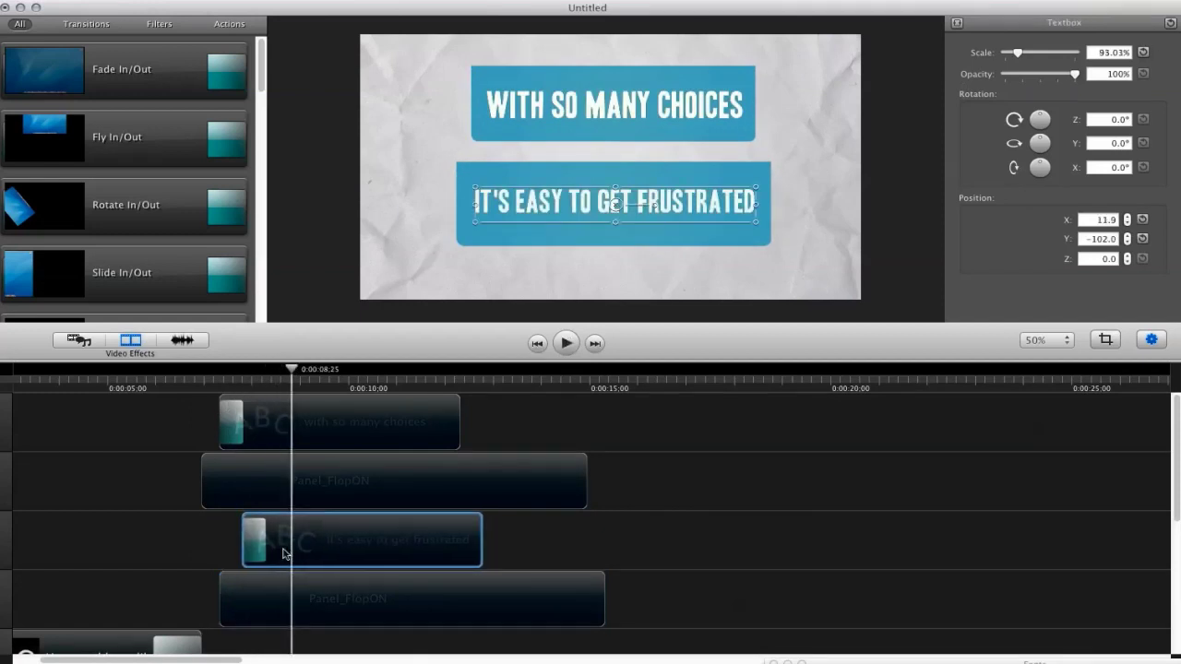
Play back and scrub the two-panel text animation between about 8 and 12 seconds.
{"action": "left_click", "coordinate": [207, 381]}
{"action": "key", "text": "space"}
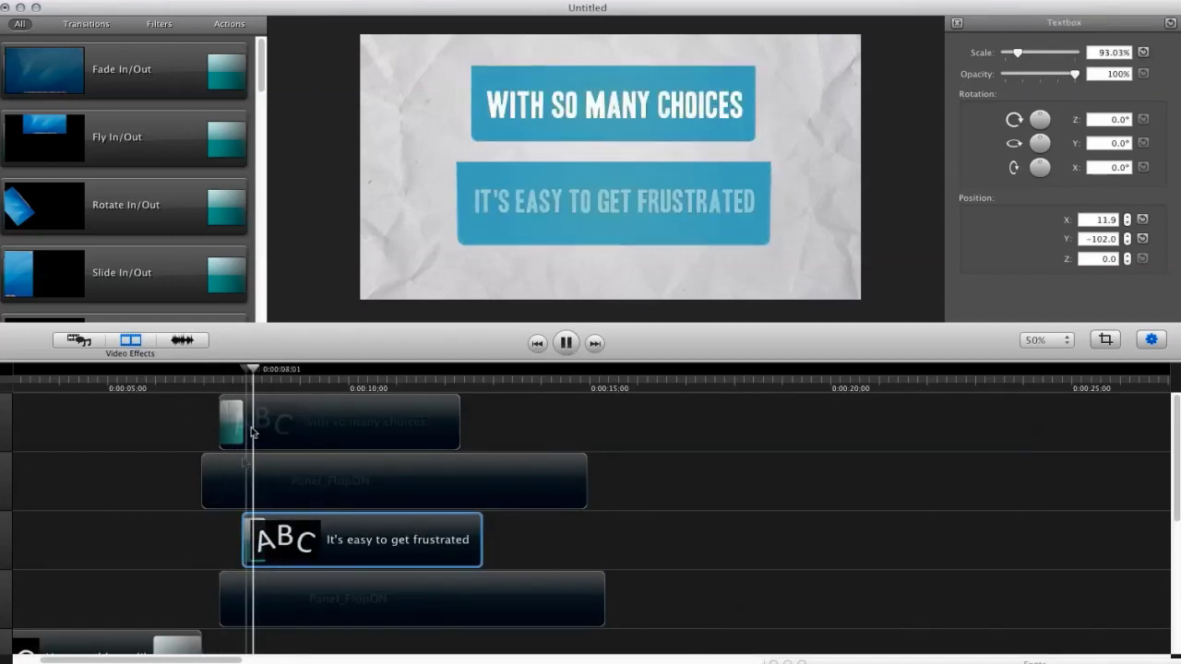
{"action": "left_click", "coordinate": [319, 262]}
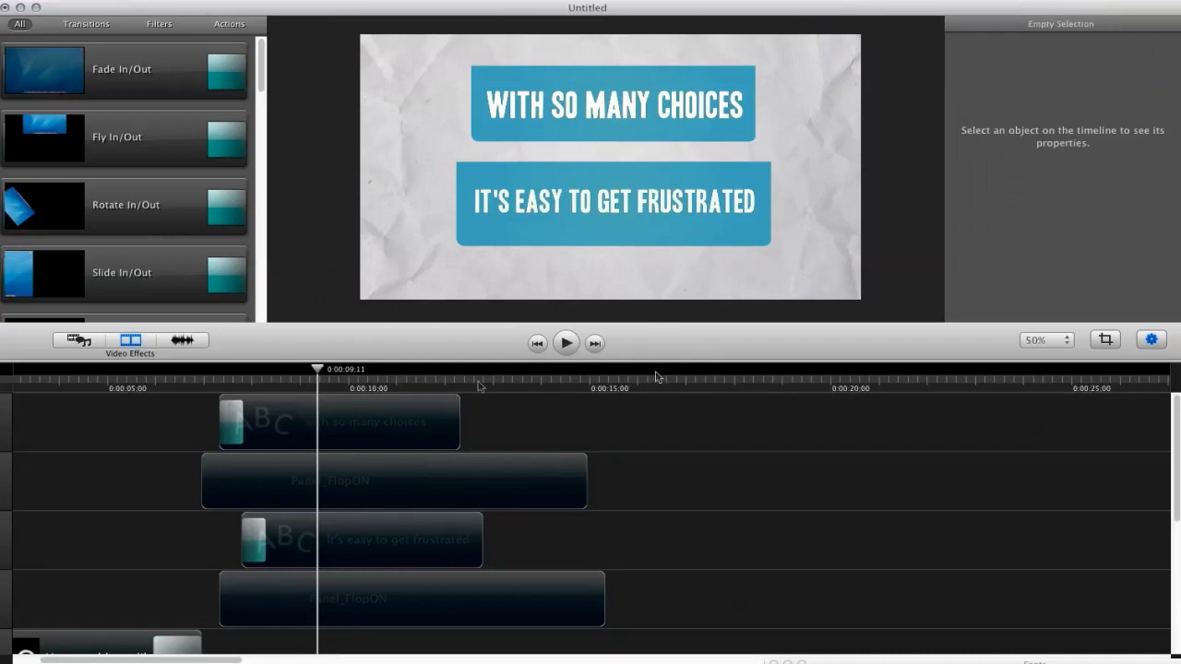
{"action": "left_click_drag", "start_coordinate": [311, 383], "coordinate": [269, 377]}
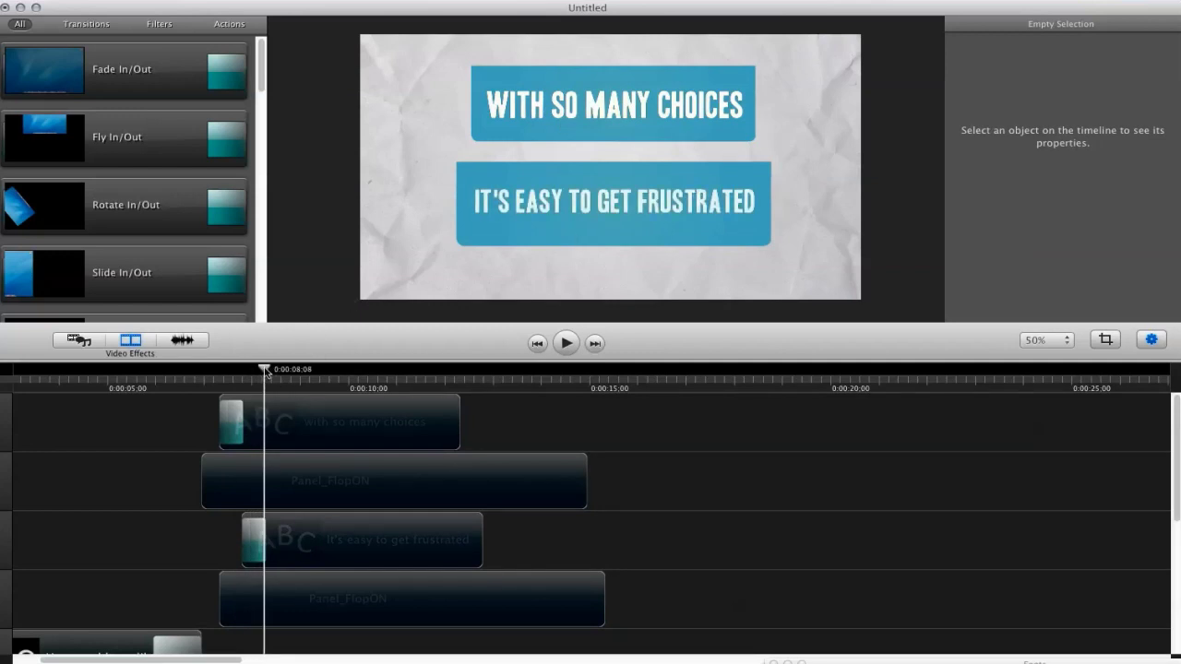
{"action": "left_click_drag", "start_coordinate": [268, 374], "coordinate": [429, 373]}
{"action": "key", "text": "space"}
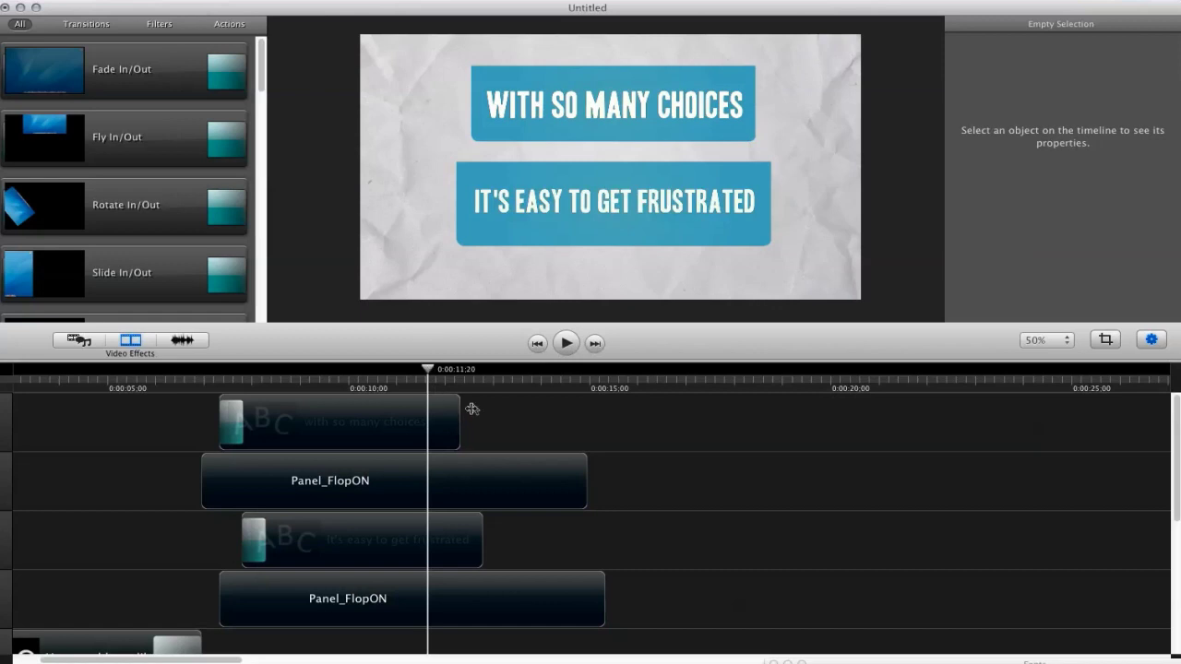
Examine the two Panel_FlopON clips and their timing on the timeline, and look through the available video effects.
{"action": "left_click", "coordinate": [387, 478]}
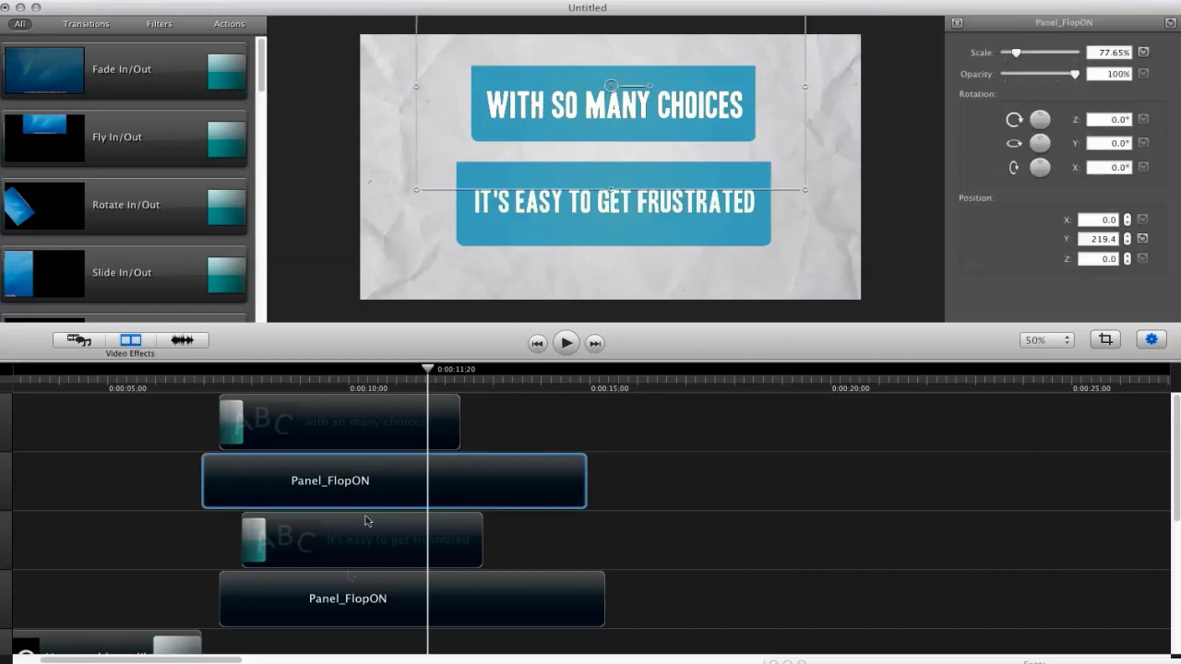
{"action": "left_click", "coordinate": [378, 614]}
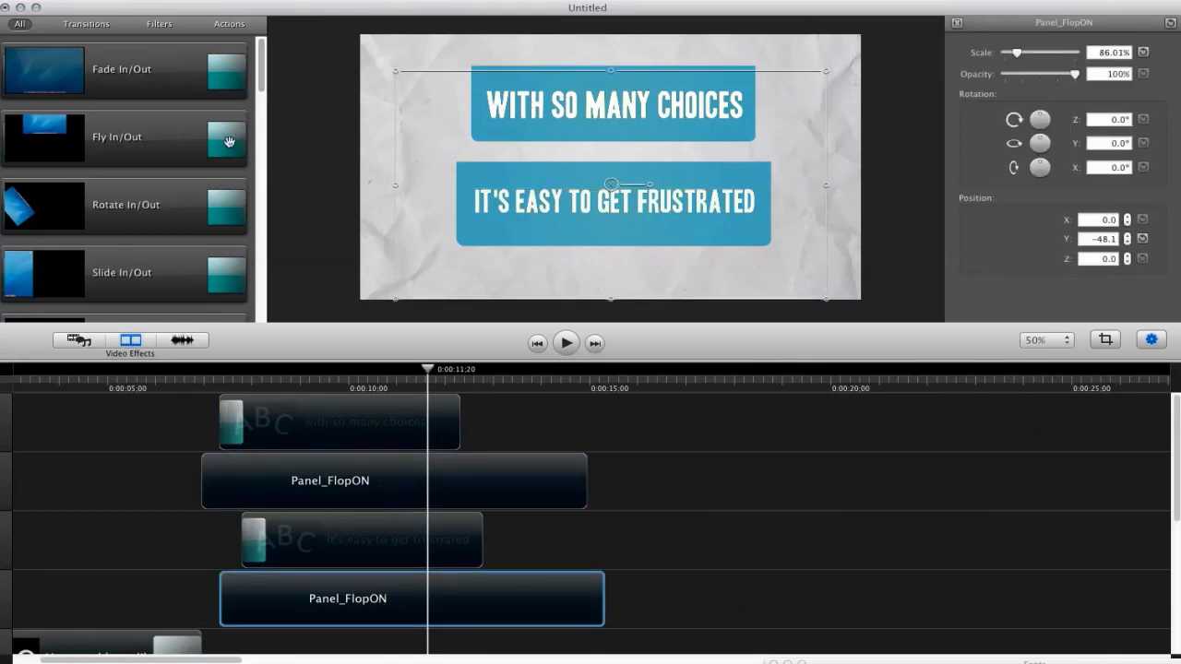
{"action": "left_click_drag", "start_coordinate": [482, 378], "coordinate": [428, 415]}
{"action": "left_click", "coordinate": [506, 425]}
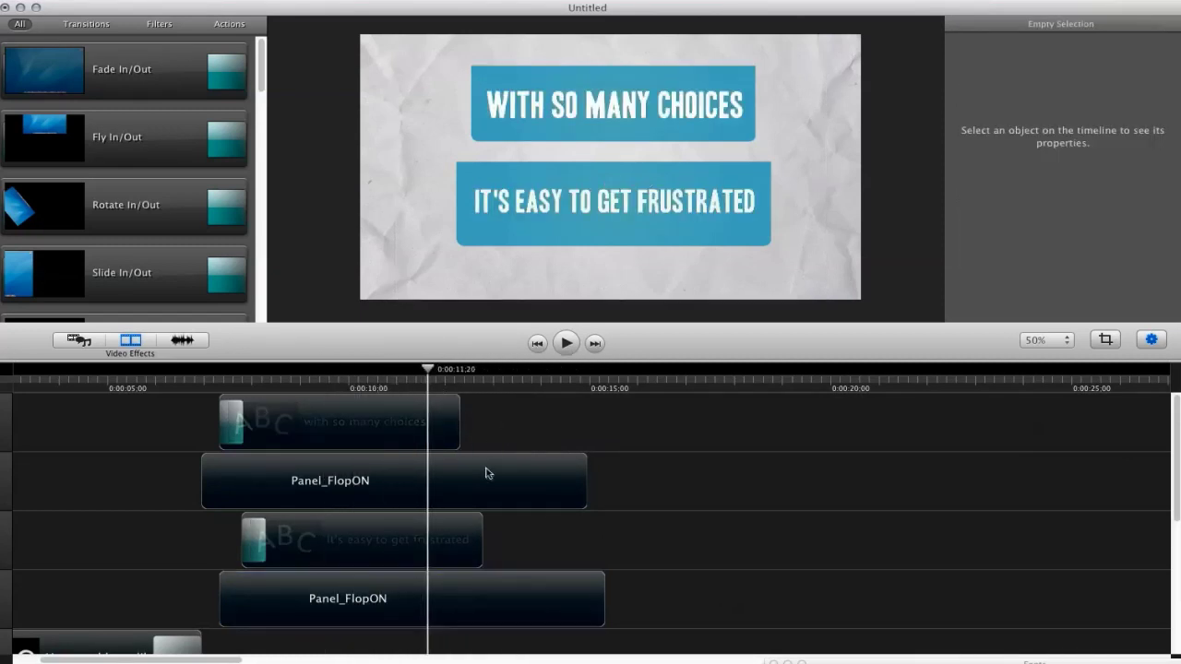
{"action": "left_click_drag", "start_coordinate": [482, 480], "coordinate": [305, 482]}
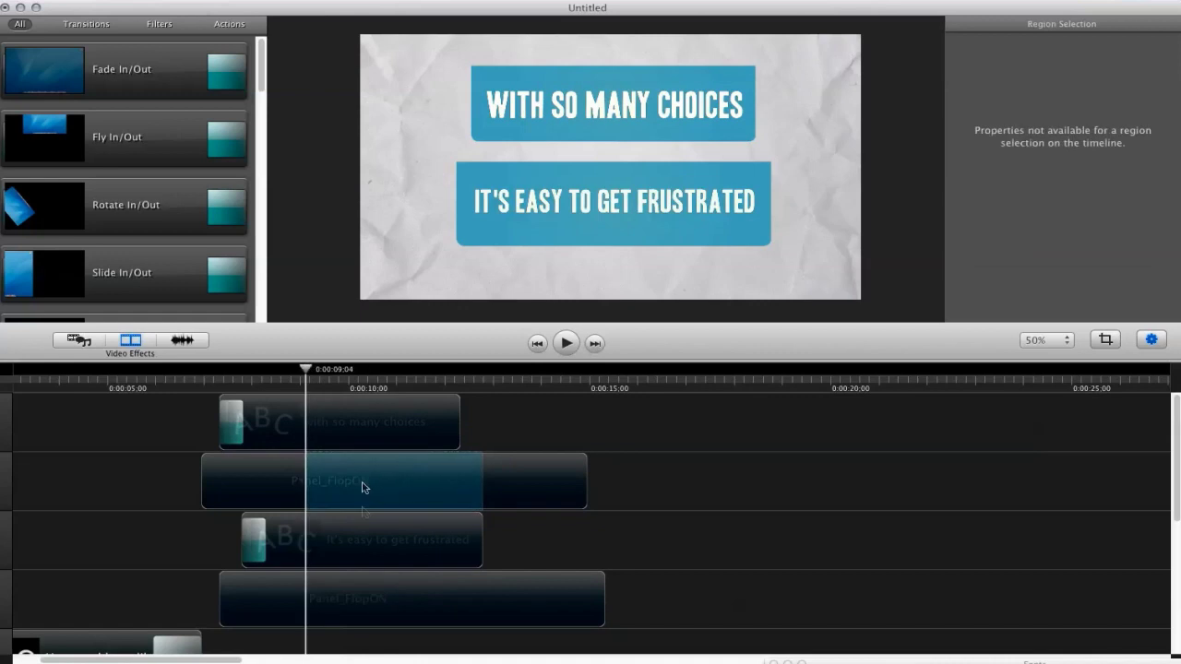
{"action": "left_click_drag", "start_coordinate": [325, 382], "coordinate": [428, 378]}
{"action": "left_click", "coordinate": [577, 487]}
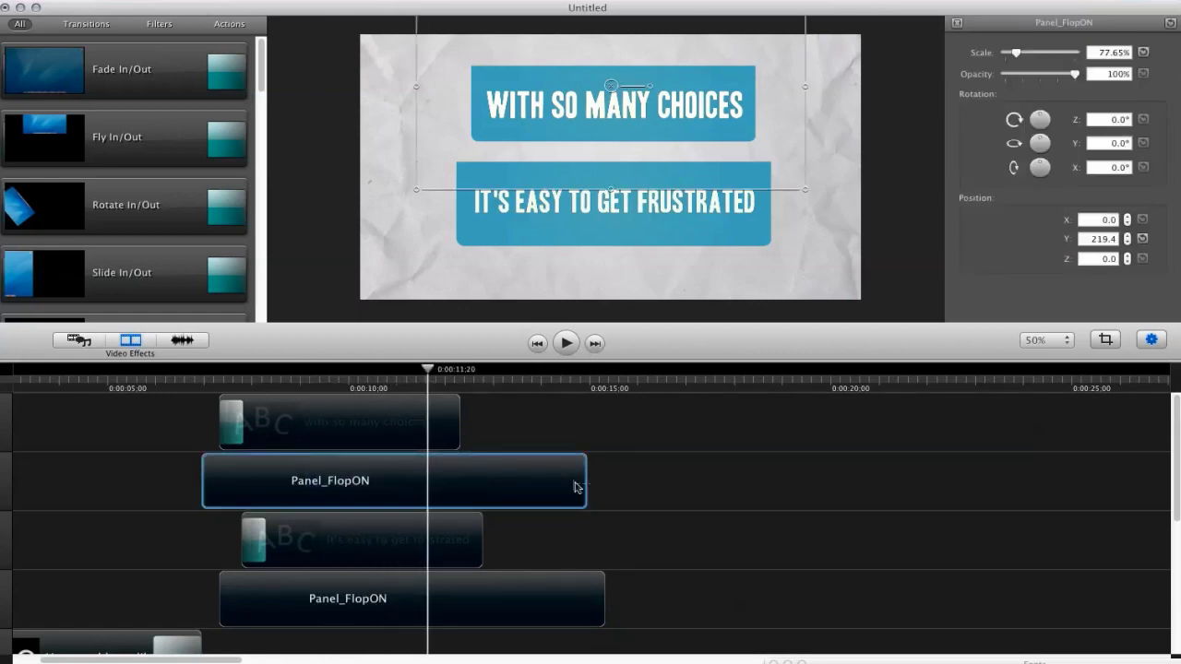
{"action": "left_click", "coordinate": [626, 474]}
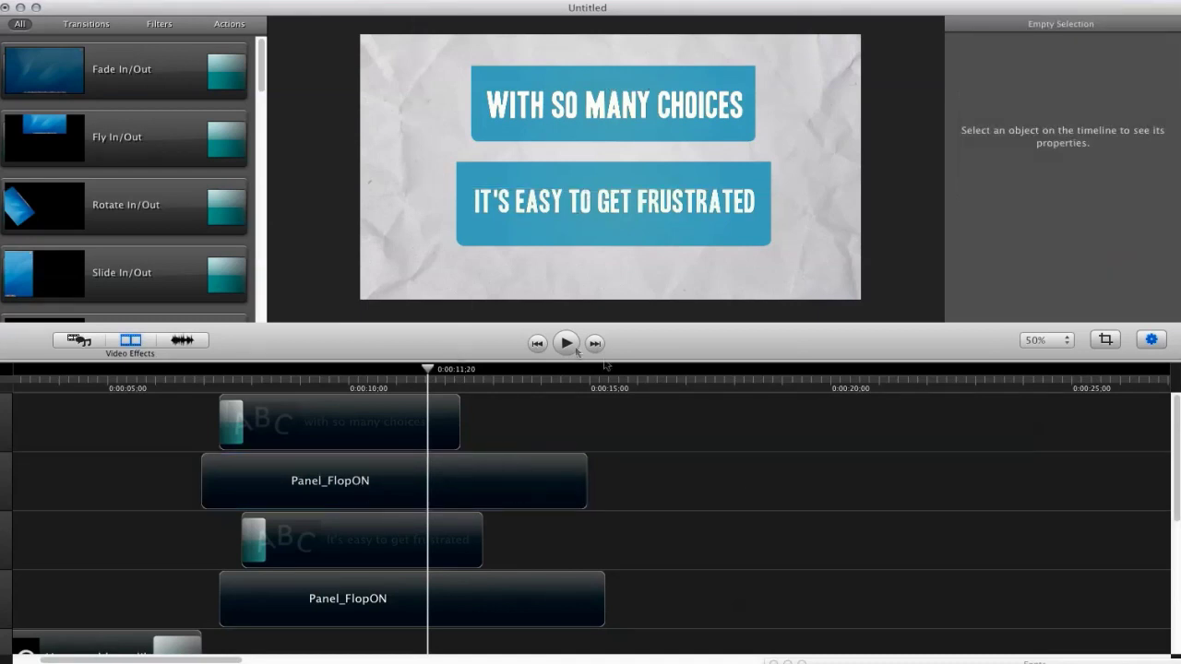
{"action": "left_click_drag", "start_coordinate": [427, 370], "coordinate": [361, 370]}
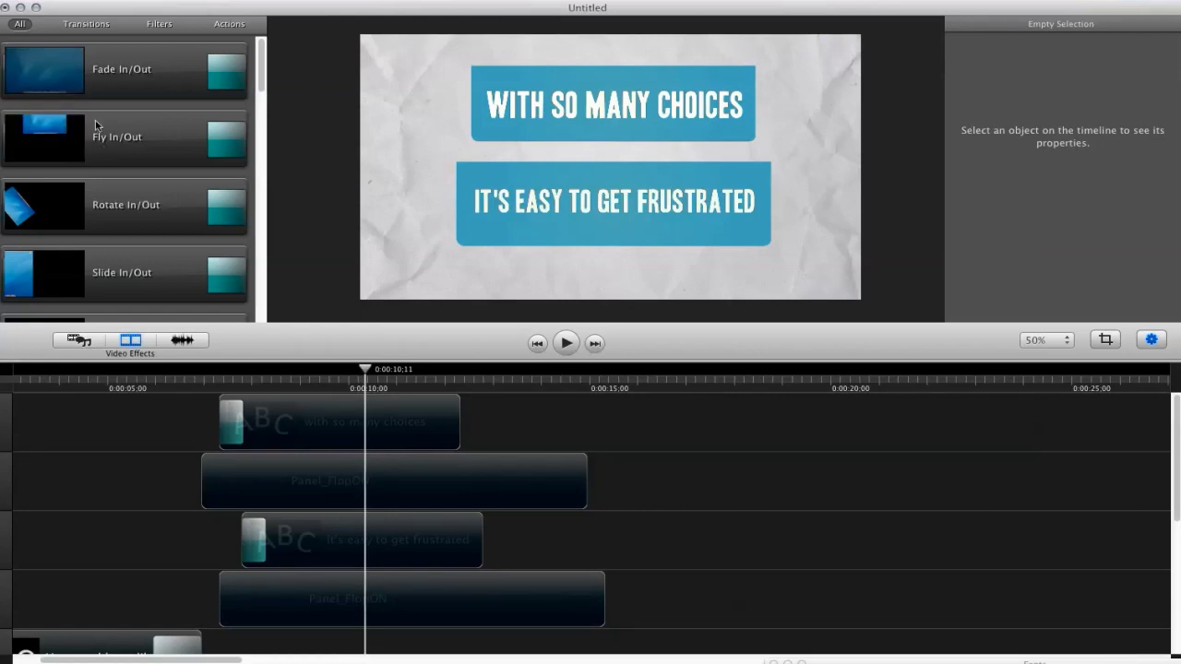
{"action": "scroll", "coordinate": [270, 114], "scroll_direction": "down", "scroll_amount": 5}
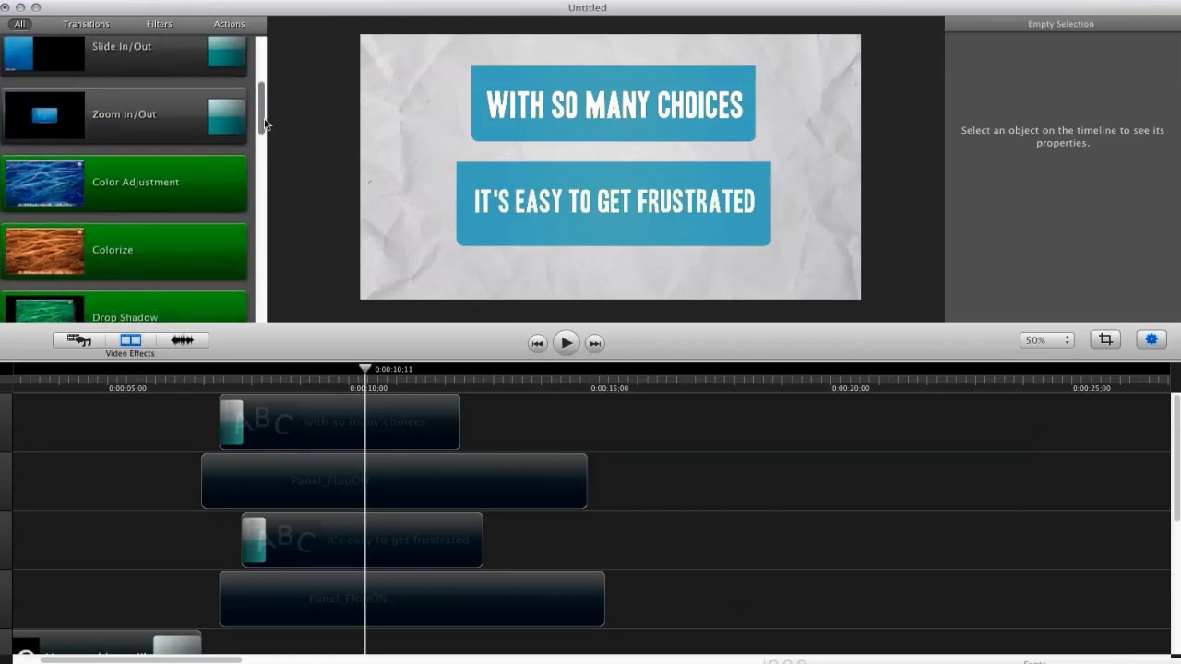
{"action": "scroll", "coordinate": [267, 114], "scroll_direction": "up", "scroll_amount": 5}
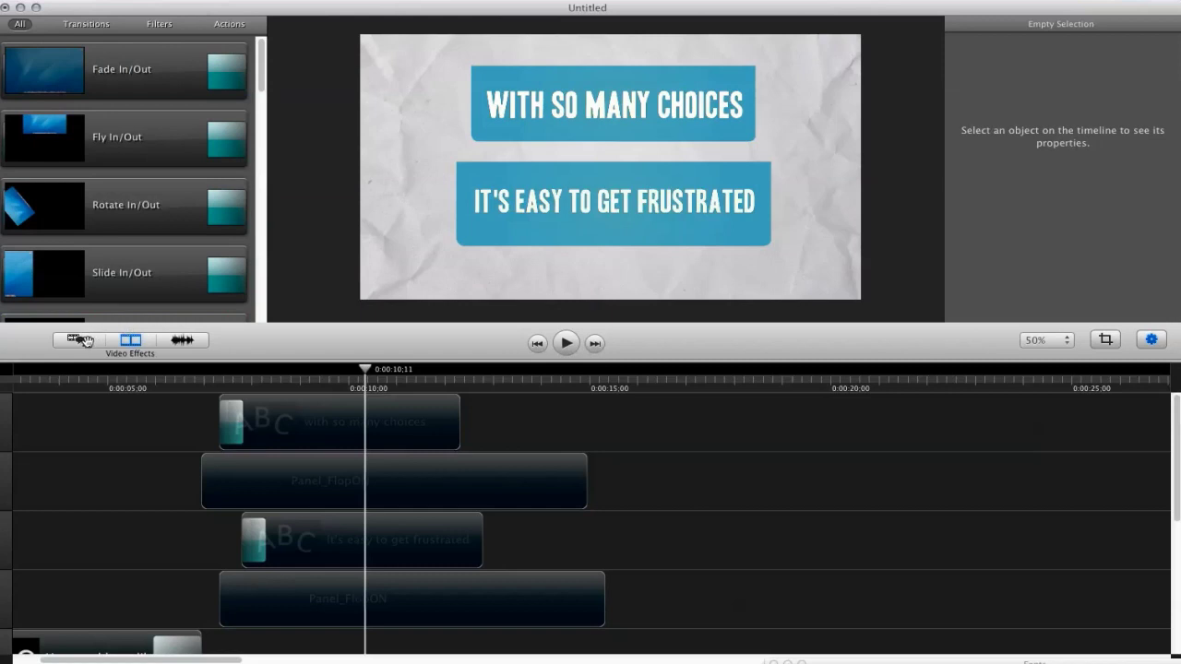
Import Panel_FlopOff.mov from the Panels folder into the project media.
{"action": "left_click", "coordinate": [79, 341]}
{"action": "left_click", "coordinate": [196, 34]}
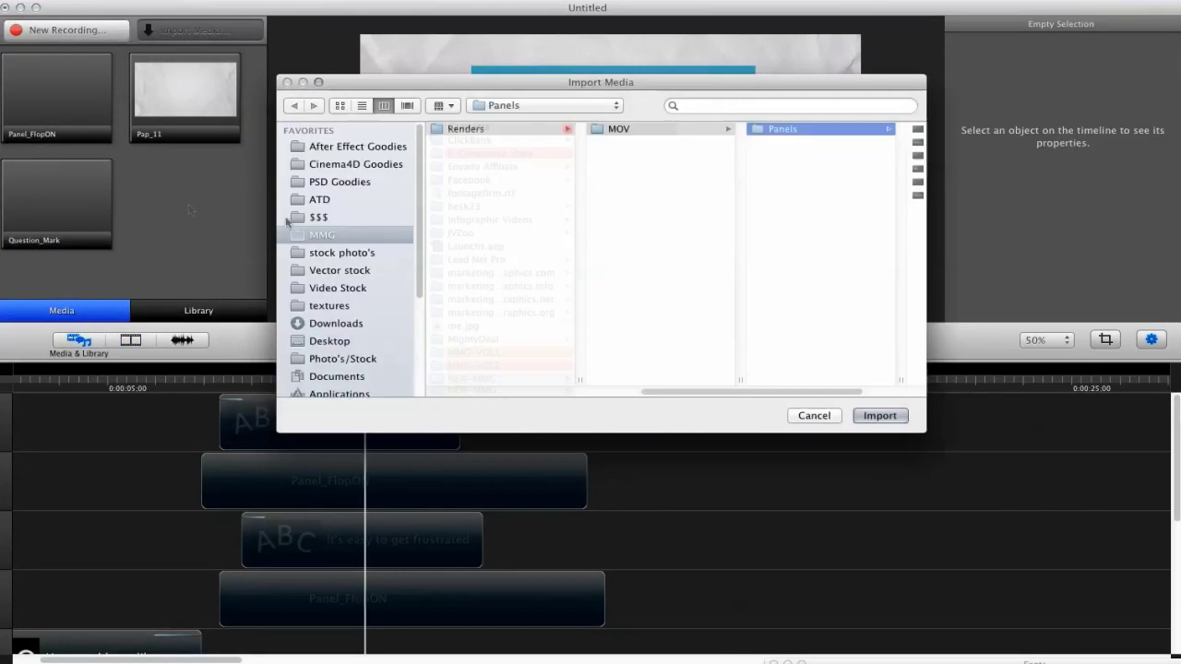
{"action": "left_click", "coordinate": [792, 143]}
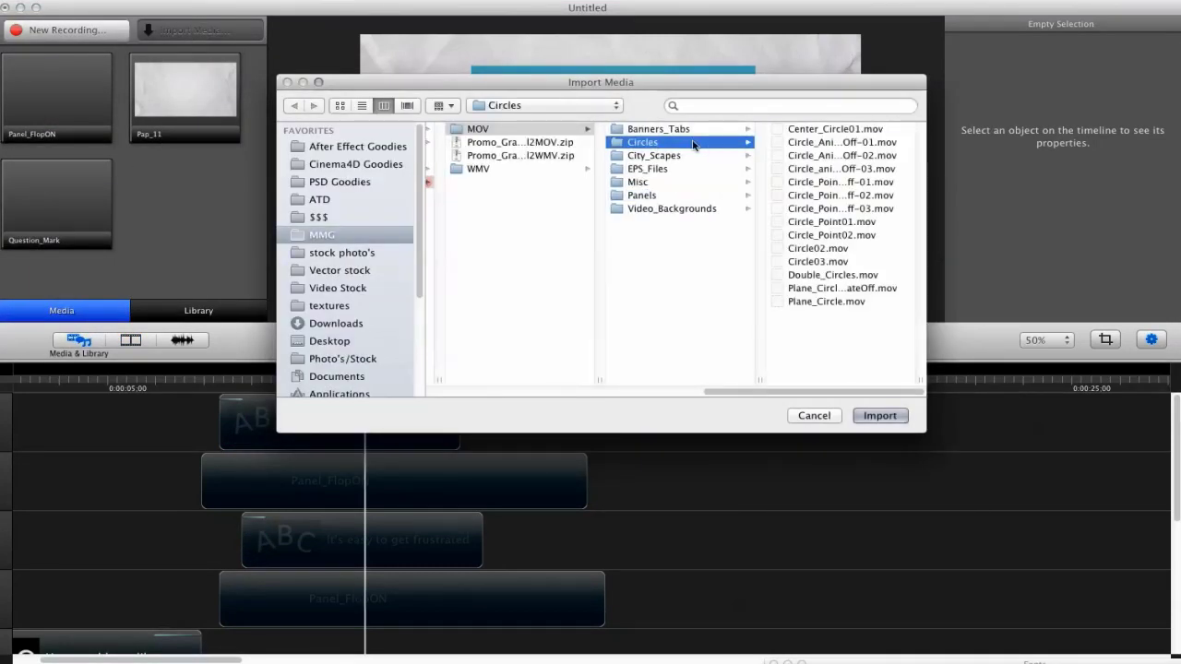
{"action": "left_click", "coordinate": [640, 195]}
{"action": "left_click", "coordinate": [799, 156]}
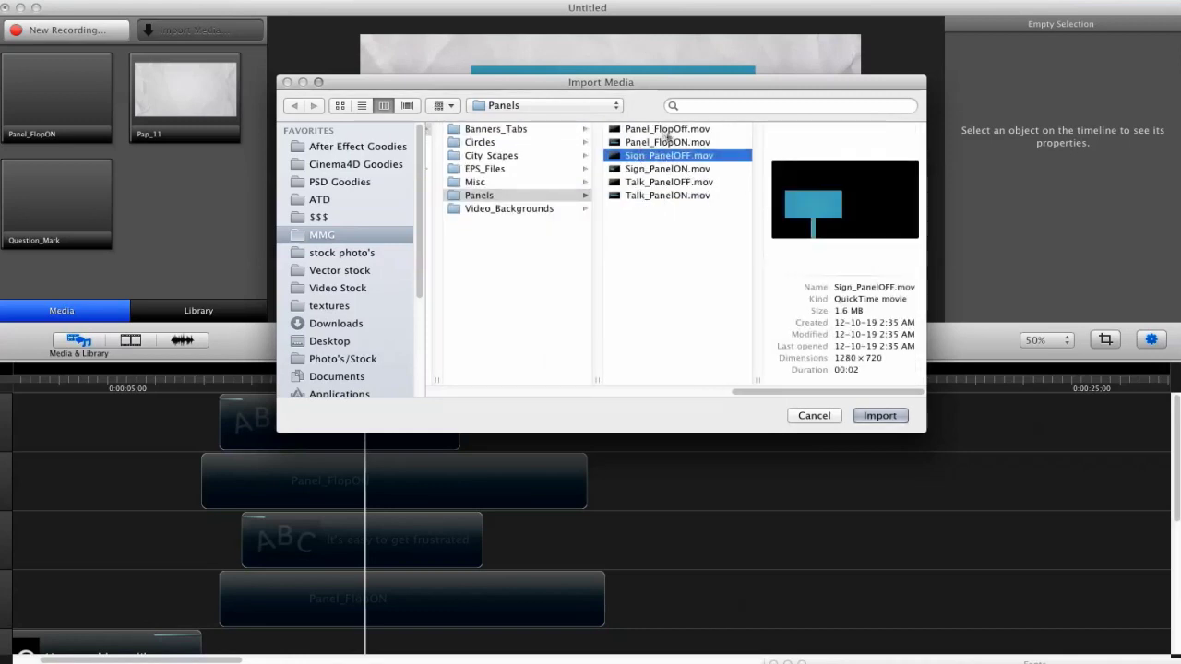
{"action": "left_click", "coordinate": [668, 131]}
{"action": "mouse_move", "coordinate": [852, 201]}
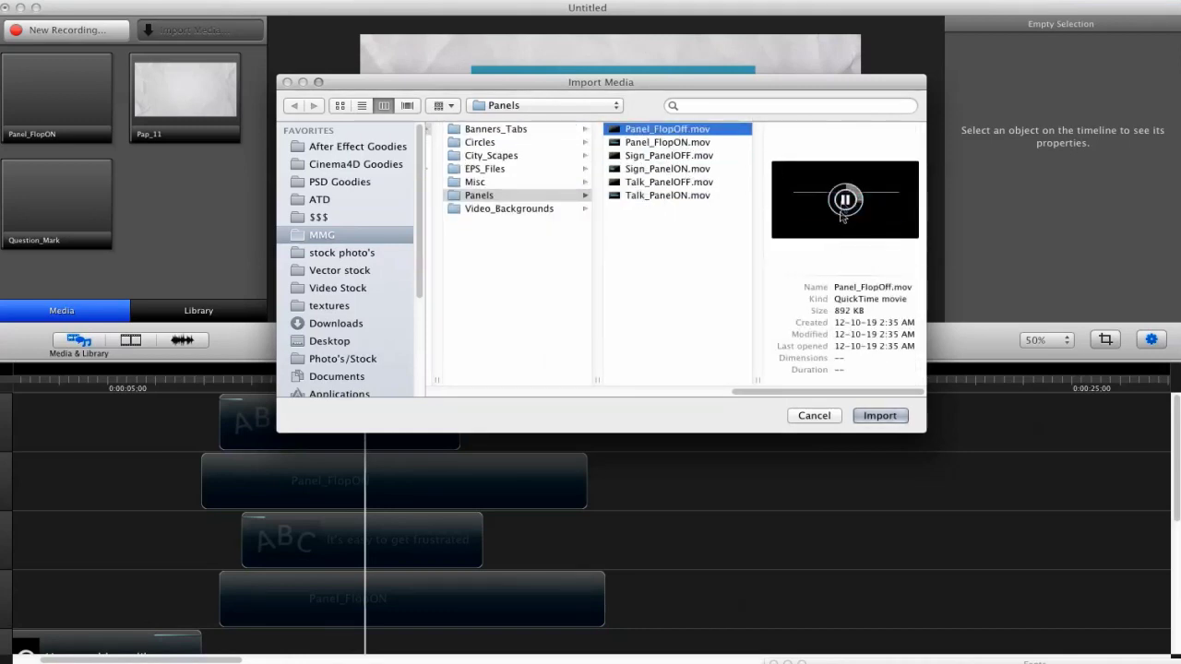
{"action": "left_click", "coordinate": [879, 416]}
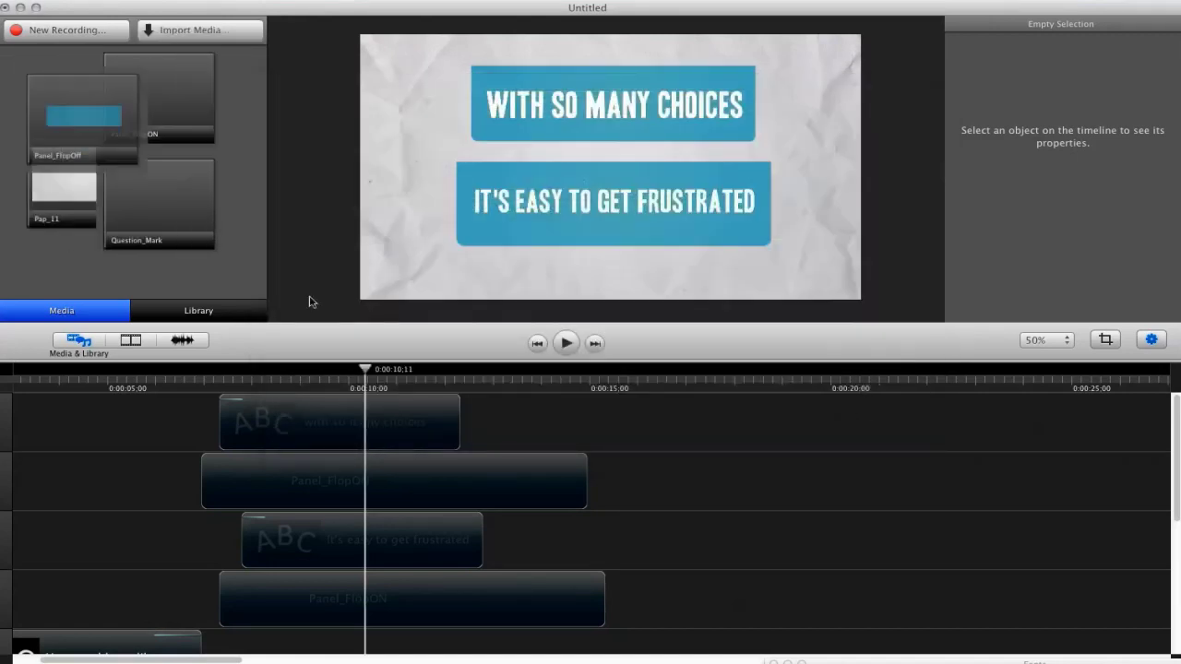
Add Panel_FlopOff to the upper panel's track, trim that Panel_FlopON to end at 0:00:11;20, and butt Panel_FlopOff against its end.
{"action": "left_click_drag", "start_coordinate": [46, 100], "coordinate": [585, 492]}
{"action": "left_click_drag", "start_coordinate": [371, 374], "coordinate": [432, 477]}
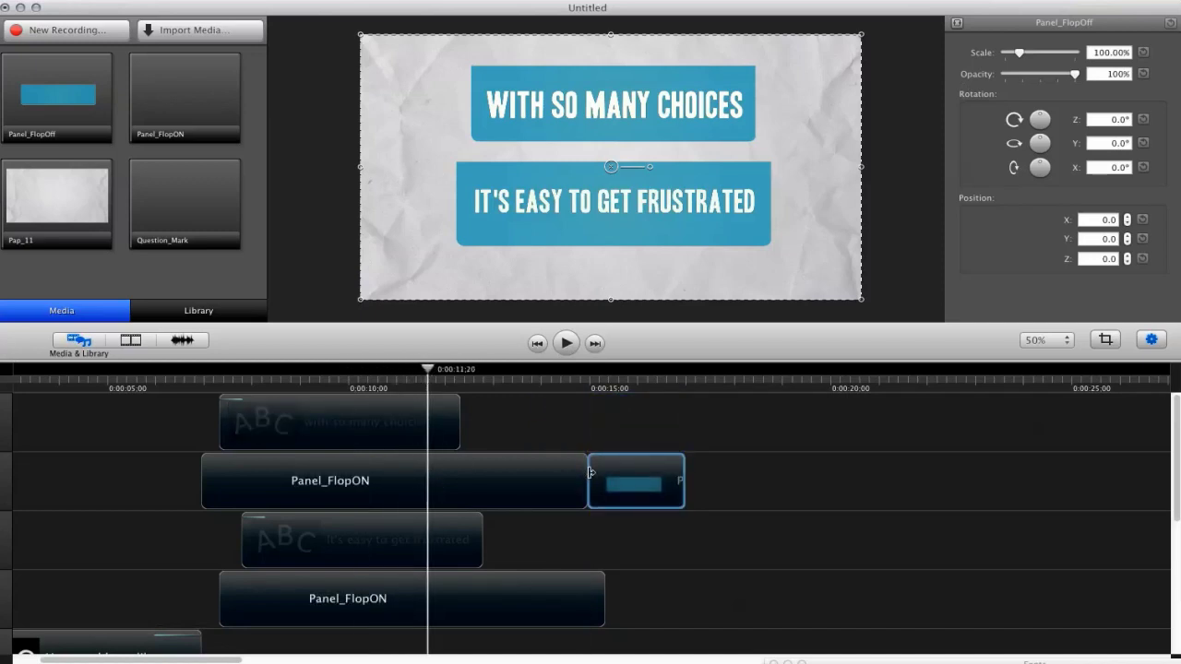
{"action": "left_click_drag", "start_coordinate": [580, 469], "coordinate": [449, 475]}
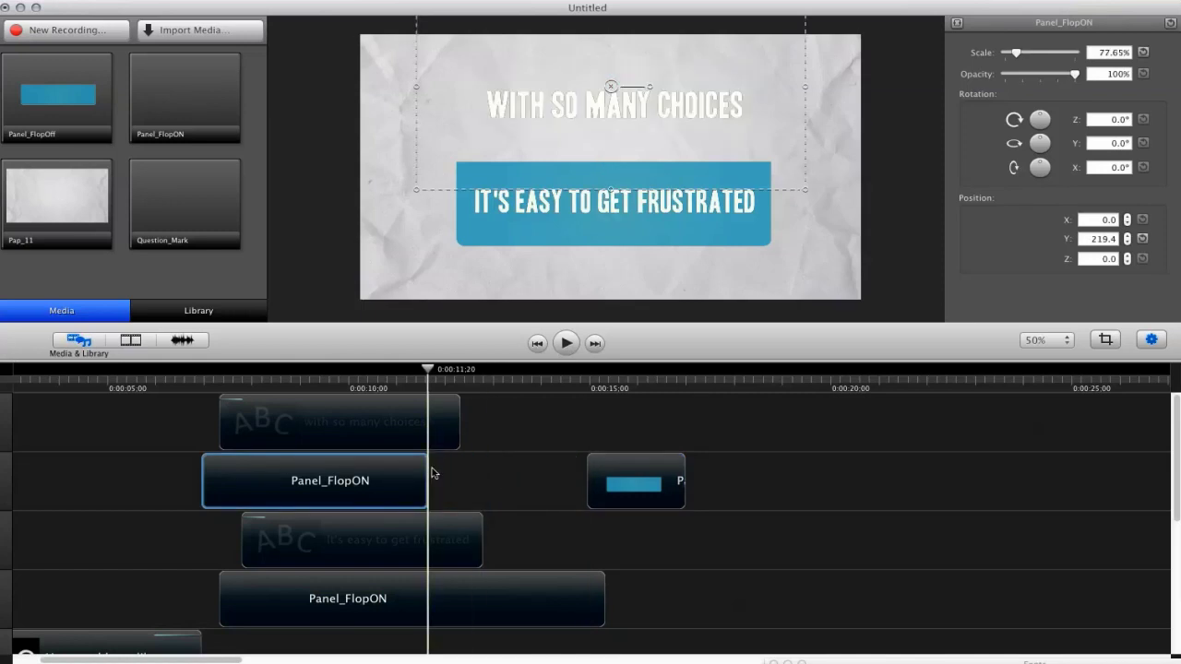
{"action": "left_click_drag", "start_coordinate": [627, 493], "coordinate": [461, 487]}
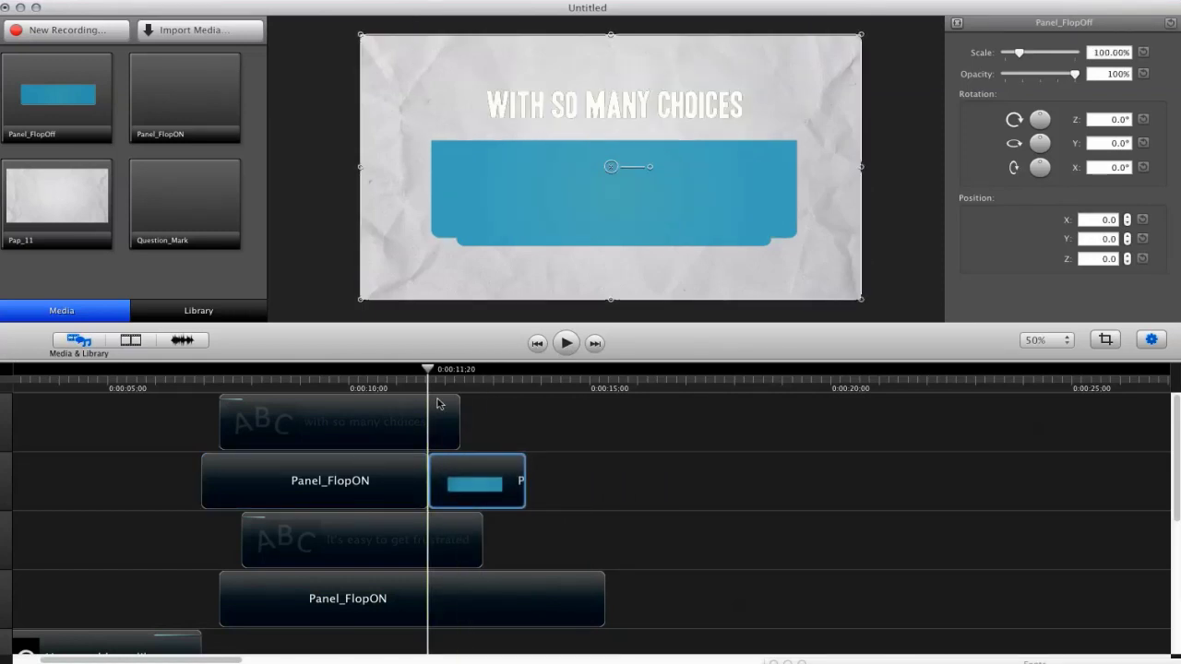
{"action": "mouse_move", "coordinate": [406, 369]}
{"action": "left_mouse_down"}
{"action": "mouse_move", "coordinate": [469, 364]}
{"action": "mouse_move", "coordinate": [414, 368]}
{"action": "left_mouse_up"}
{"action": "left_click", "coordinate": [363, 482]}
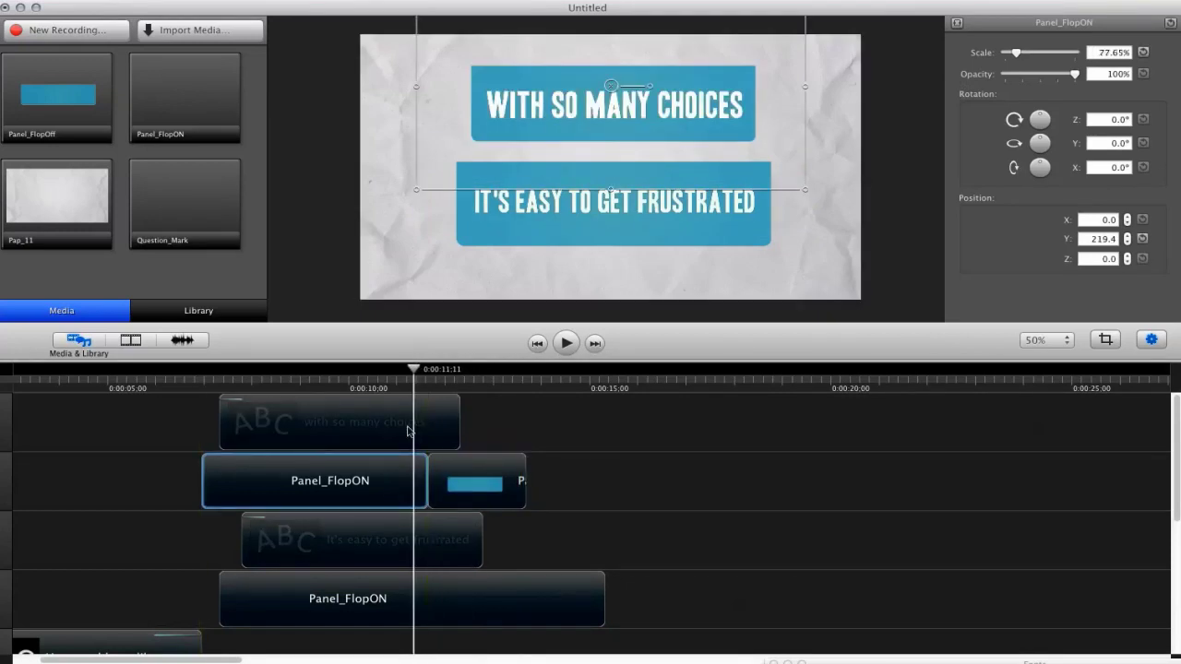
{"action": "left_click", "coordinate": [491, 478]}
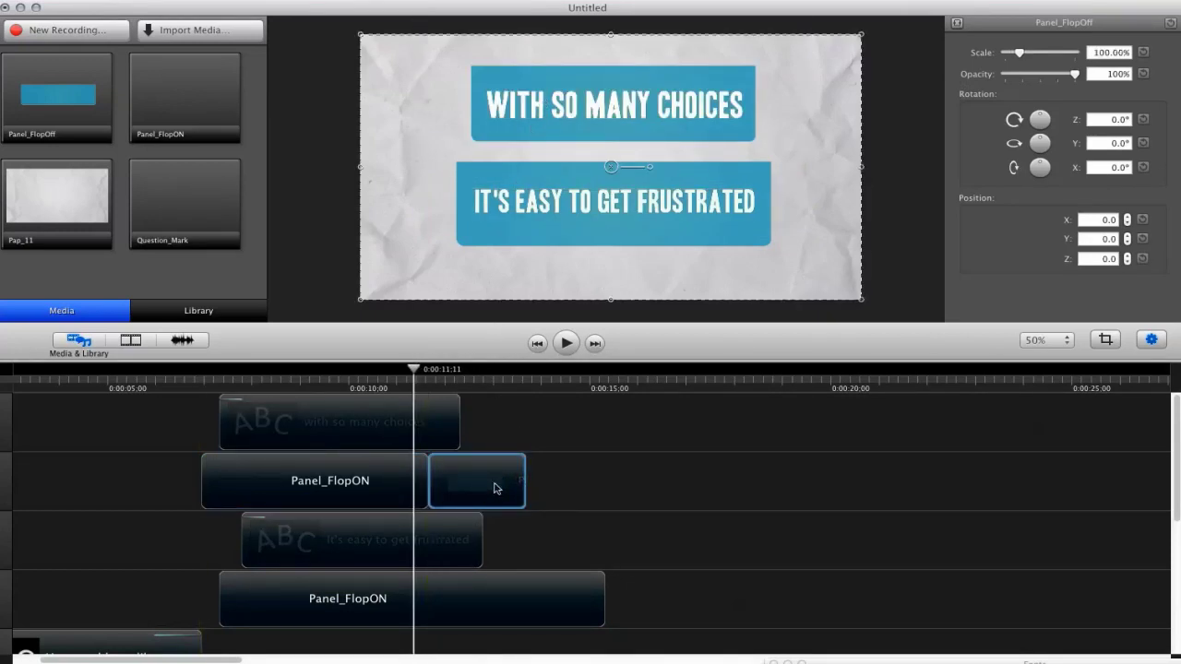
{"action": "left_click_drag", "start_coordinate": [496, 488], "coordinate": [512, 488]}
{"action": "left_click_drag", "start_coordinate": [414, 369], "coordinate": [443, 370]}
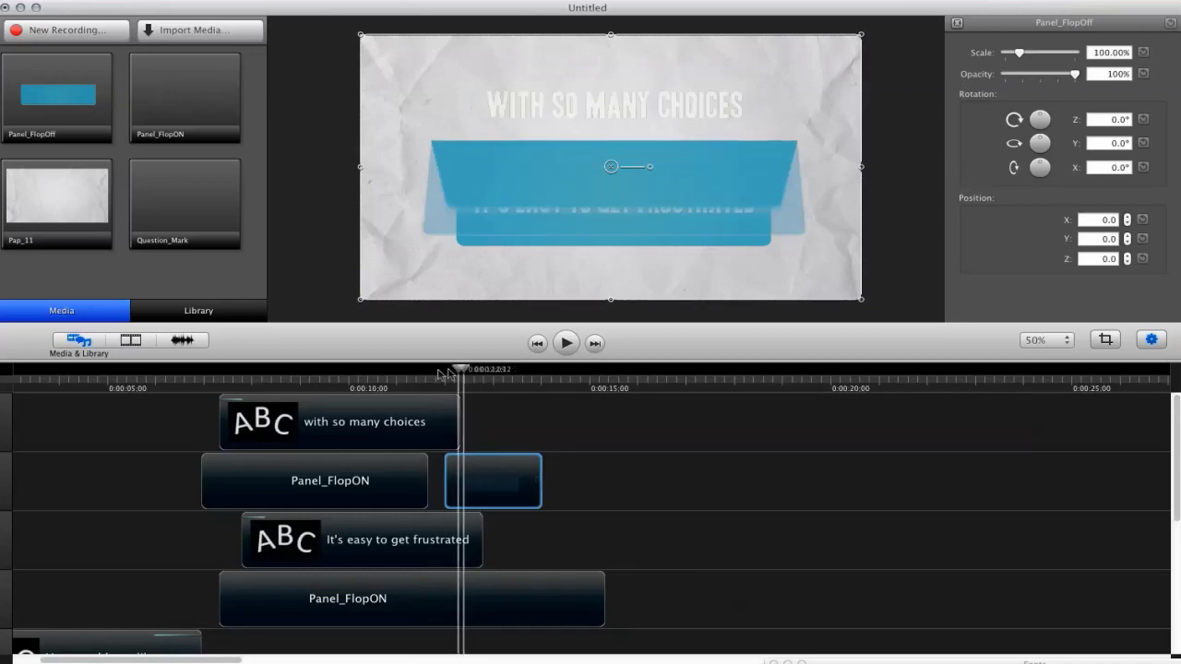
{"action": "left_click", "coordinate": [440, 369]}
{"action": "left_click_drag", "start_coordinate": [475, 477], "coordinate": [459, 479]}
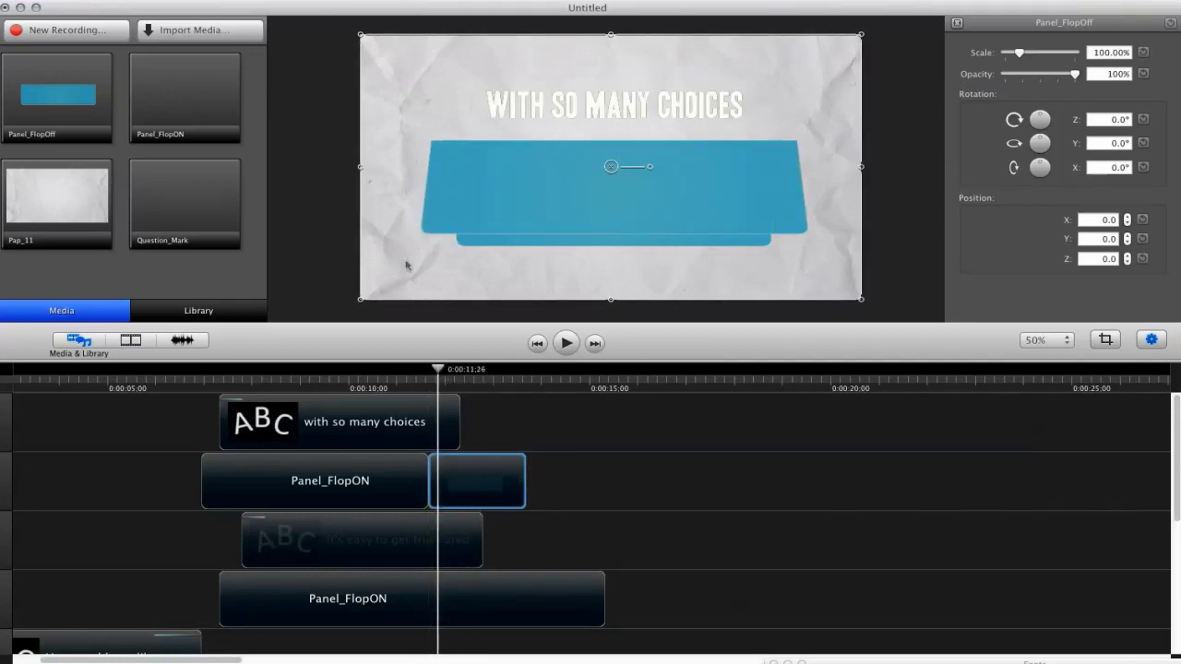
Scale Panel_FlopOff to about 76.2% and position it at X 0, Y 219.4 behind the "With so many choices" text, then preview it.
{"action": "left_click_drag", "start_coordinate": [364, 302], "coordinate": [509, 221]}
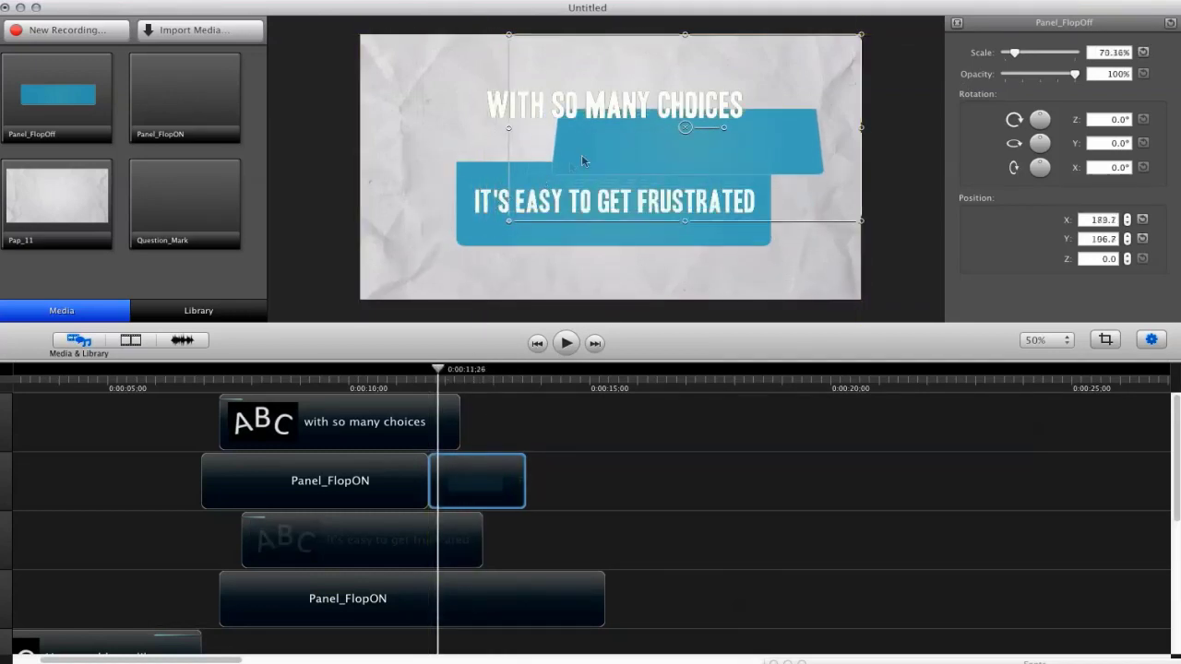
{"action": "mouse_move", "coordinate": [439, 369]}
{"action": "left_mouse_down"}
{"action": "mouse_move", "coordinate": [406, 371]}
{"action": "mouse_move", "coordinate": [445, 363]}
{"action": "left_mouse_up"}
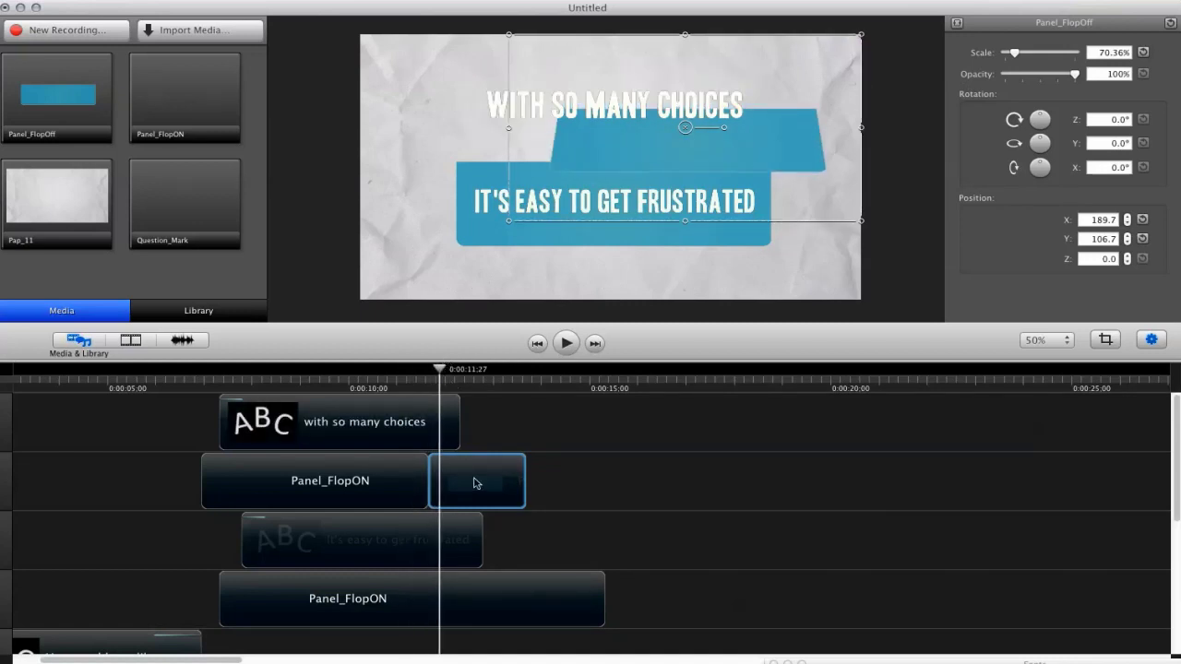
{"action": "left_click_drag", "start_coordinate": [571, 169], "coordinate": [504, 177]}
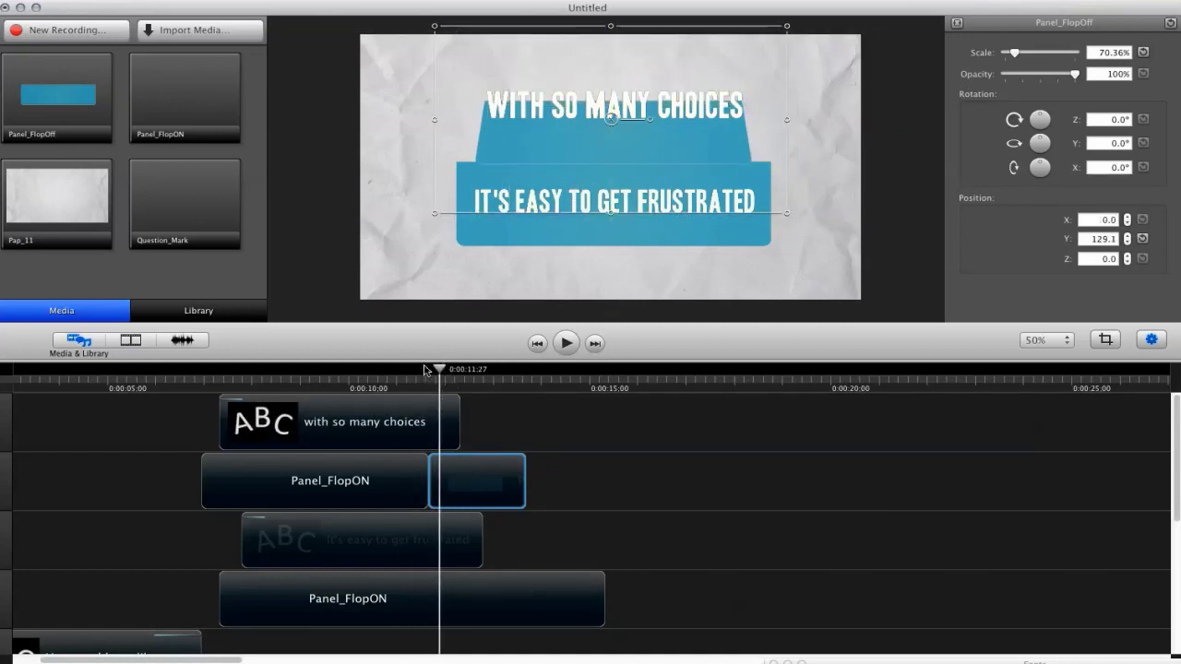
{"action": "left_click_drag", "start_coordinate": [439, 369], "coordinate": [427, 369]}
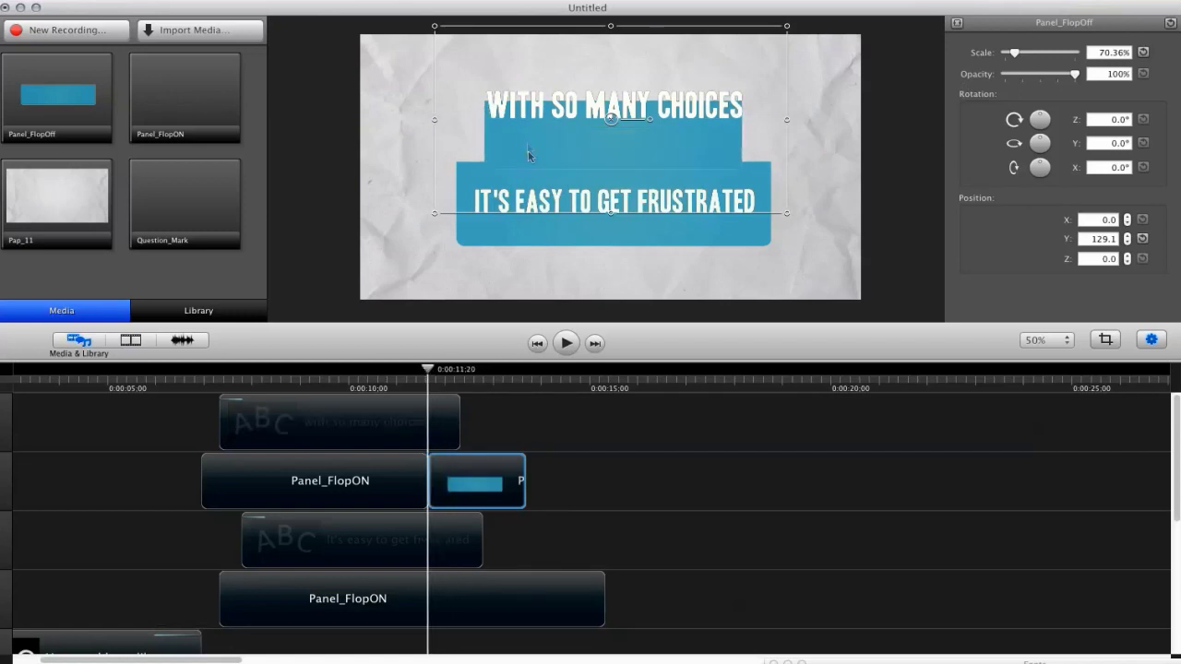
{"action": "left_click_drag", "start_coordinate": [530, 153], "coordinate": [535, 127]}
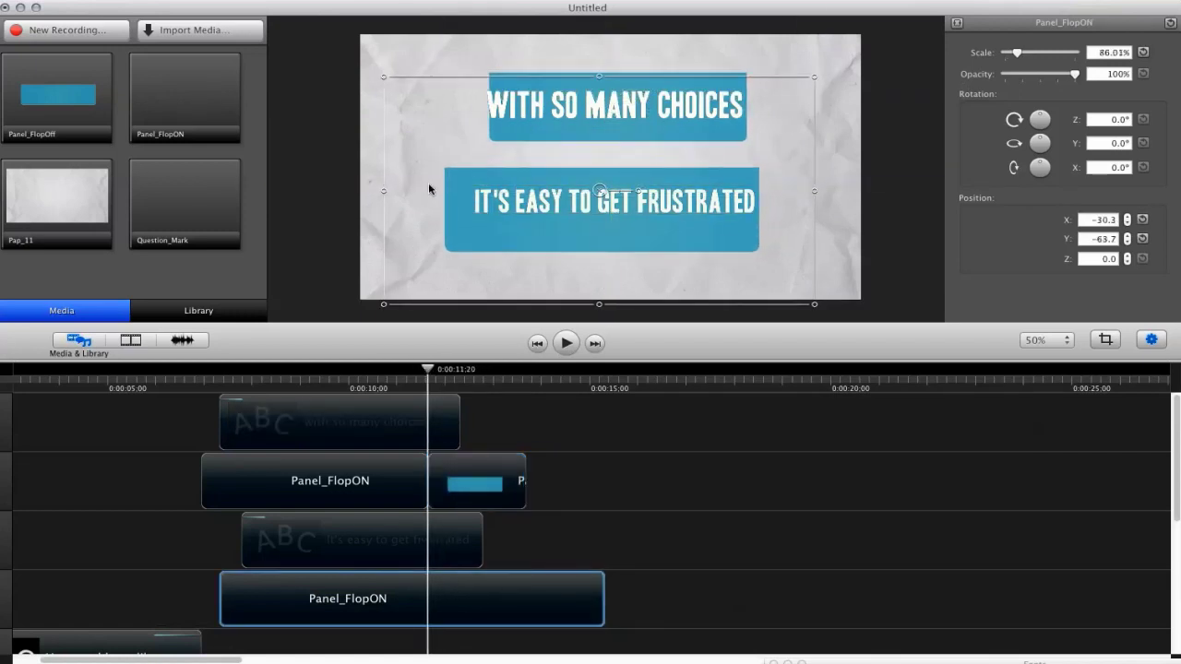
{"action": "left_click_drag", "start_coordinate": [451, 188], "coordinate": [411, 198]}
{"action": "left_click_drag", "start_coordinate": [480, 136], "coordinate": [486, 124]}
{"action": "left_click_drag", "start_coordinate": [432, 371], "coordinate": [416, 403]}
{"action": "key", "text": "space"}
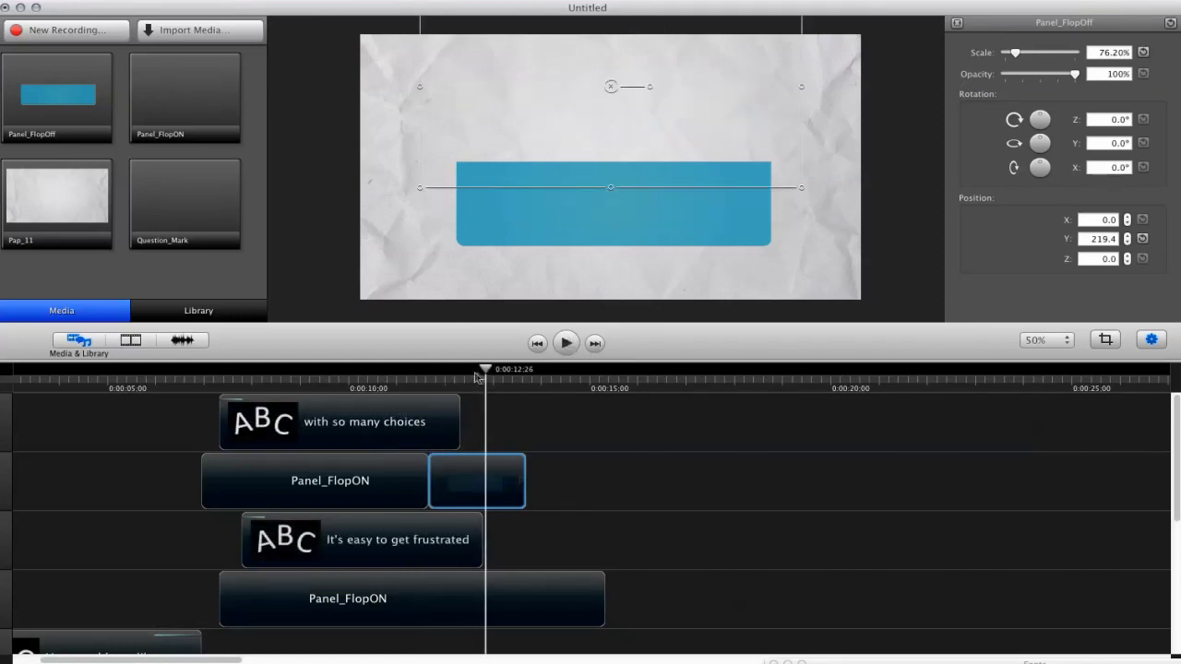
Add a Fade In/Out transition to the end of the "with so many choices" text clip and play back the result.
{"action": "mouse_move", "coordinate": [425, 382]}
{"action": "left_mouse_down"}
{"action": "mouse_move", "coordinate": [409, 382]}
{"action": "mouse_move", "coordinate": [430, 384]}
{"action": "left_mouse_up"}
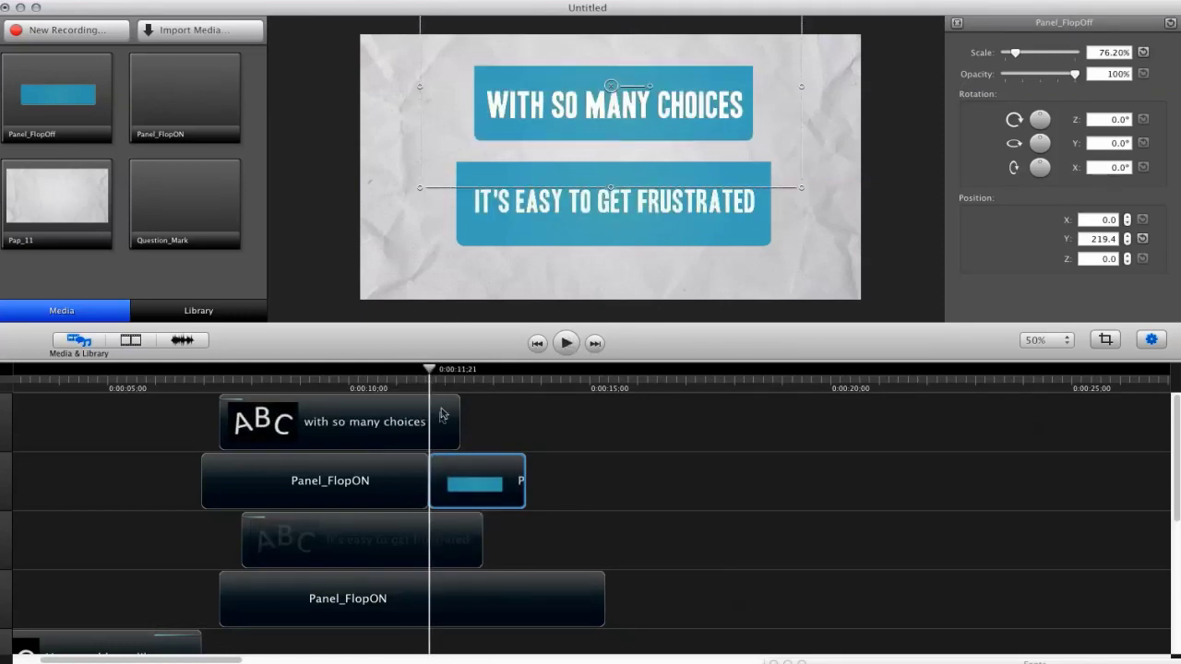
{"action": "left_click", "coordinate": [406, 422]}
{"action": "left_click", "coordinate": [130, 339]}
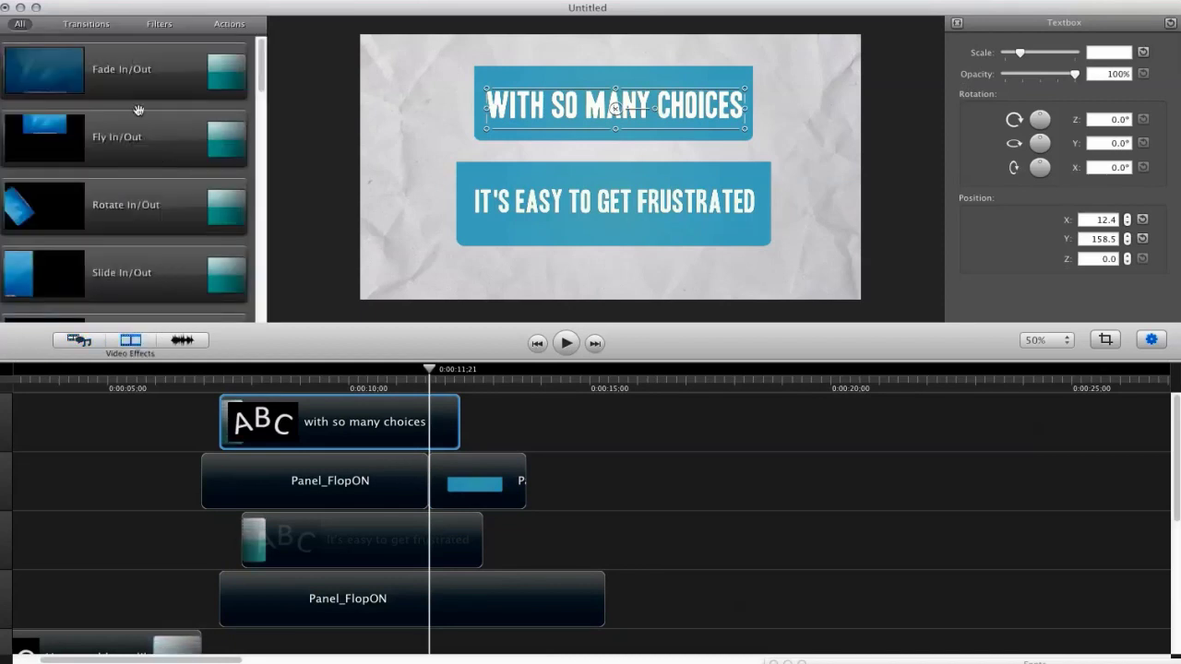
{"action": "left_click_drag", "start_coordinate": [134, 136], "coordinate": [411, 426]}
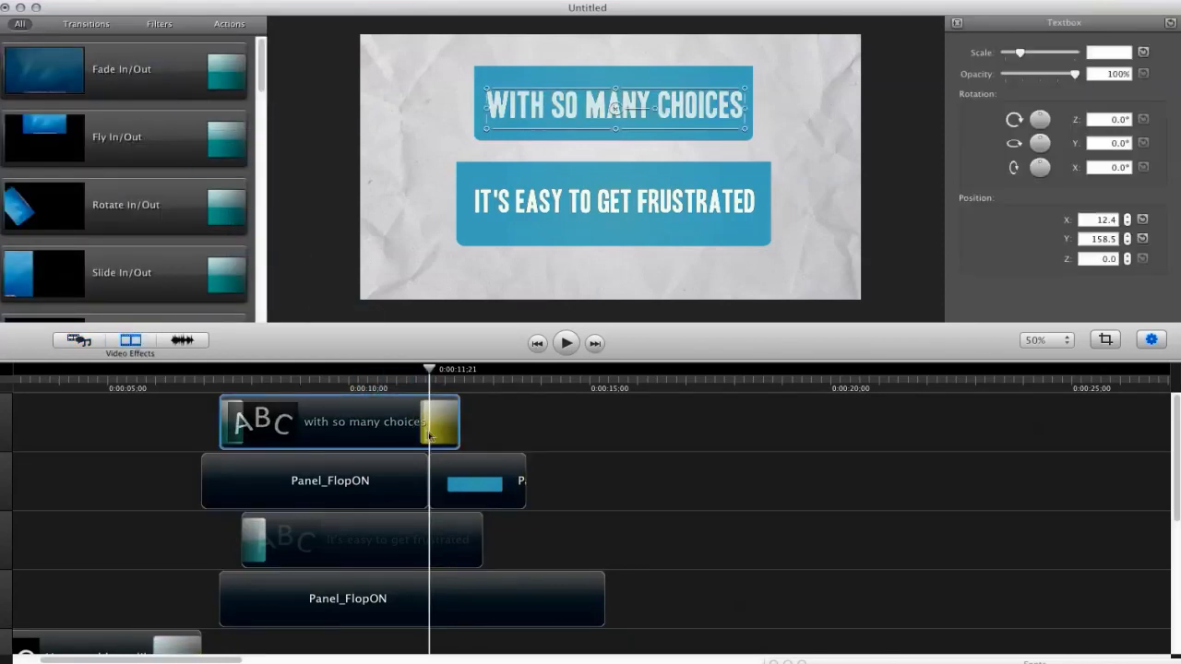
{"action": "key", "text": "space"}
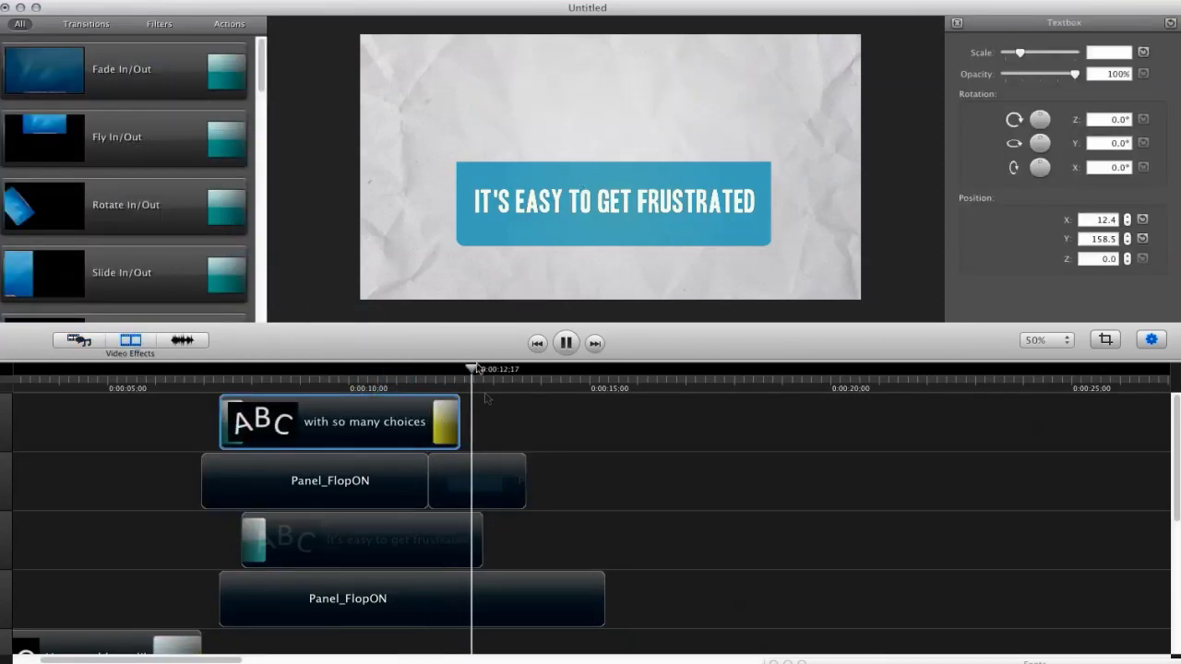
Trim the end of the "with so many choices" text clip slightly, shorten its fade-out, and play back the ending.
{"action": "key", "text": "space"}
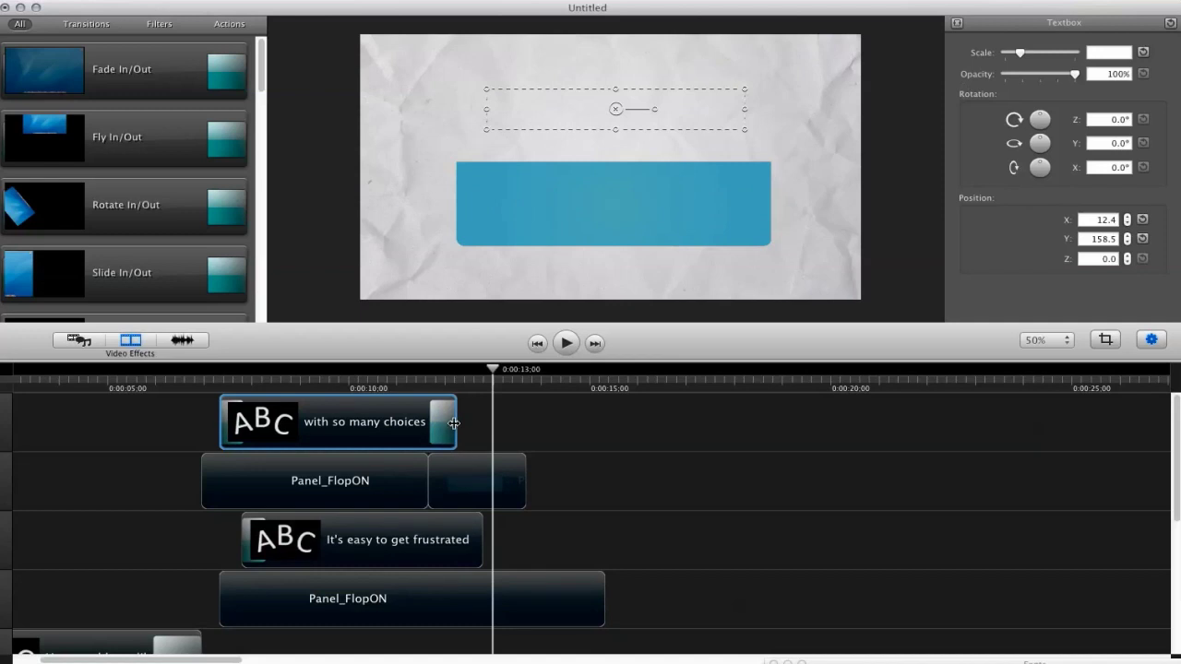
{"action": "left_click_drag", "start_coordinate": [452, 379], "coordinate": [389, 381]}
{"action": "key", "text": "space"}
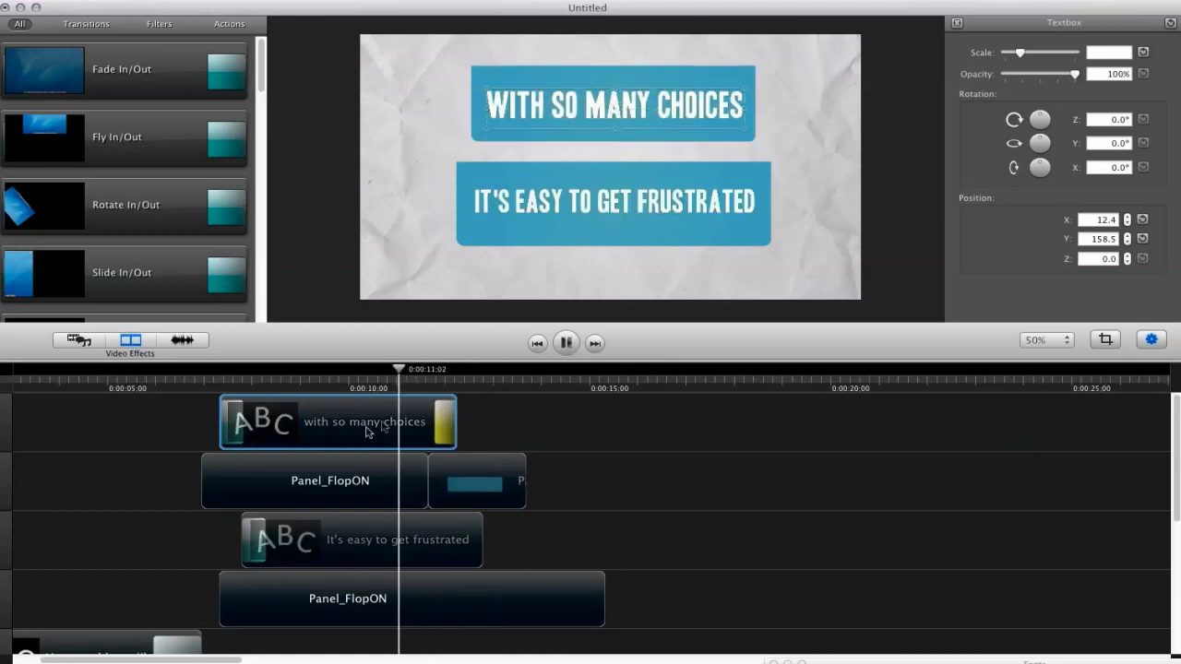
{"action": "key", "text": "space"}
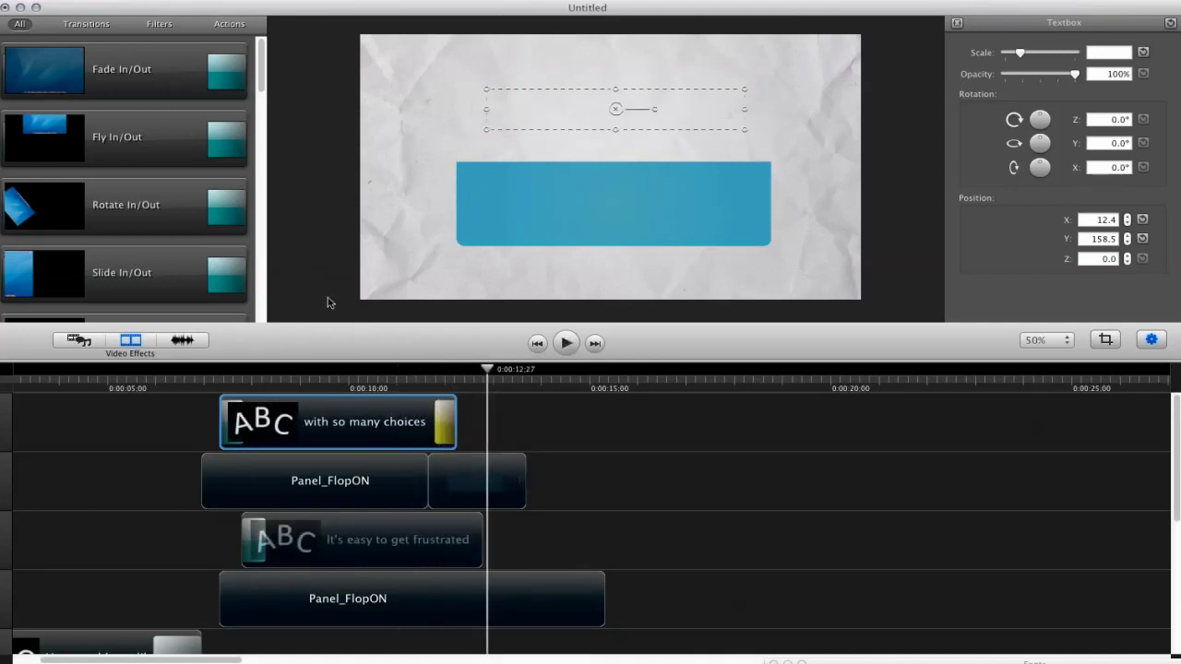
Trim the lower Panel_FlopON clip so it ends level with the upper Panel_FlopON.
{"action": "left_click", "coordinate": [558, 519]}
{"action": "left_click", "coordinate": [471, 605]}
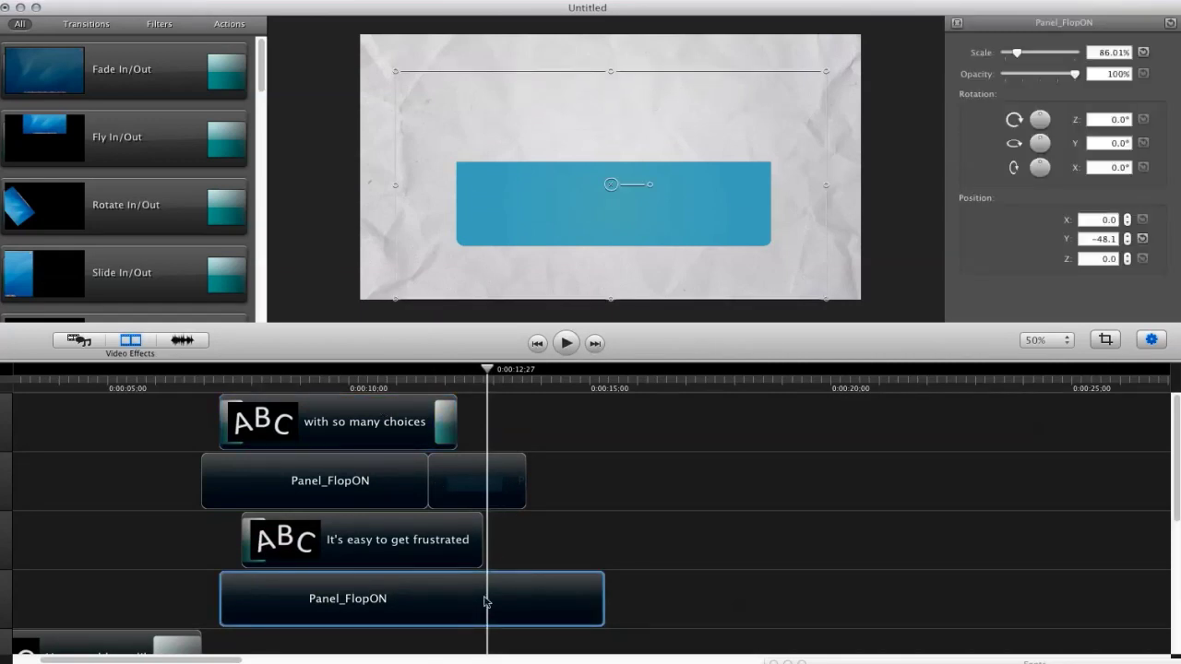
{"action": "left_click_drag", "start_coordinate": [600, 604], "coordinate": [439, 606]}
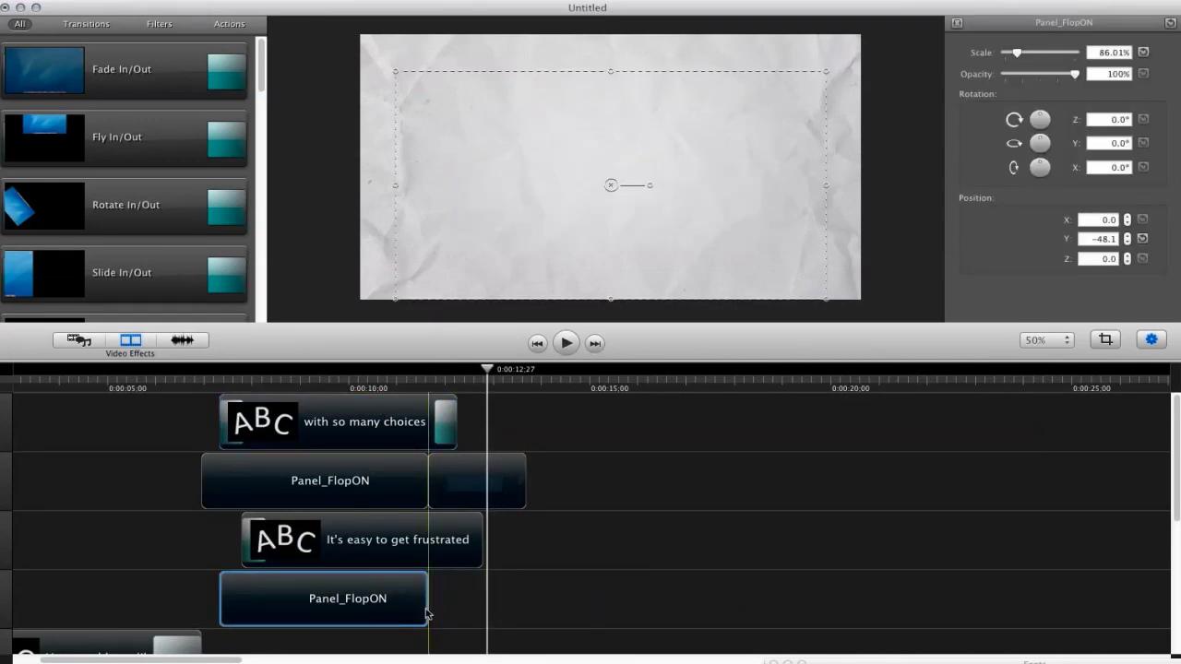
Place a copy of the upper Panel_FlopOff on the lower panel's track, starting slightly later, and extend the lower Panel_FlopON to meet it.
{"action": "left_click", "coordinate": [503, 478]}
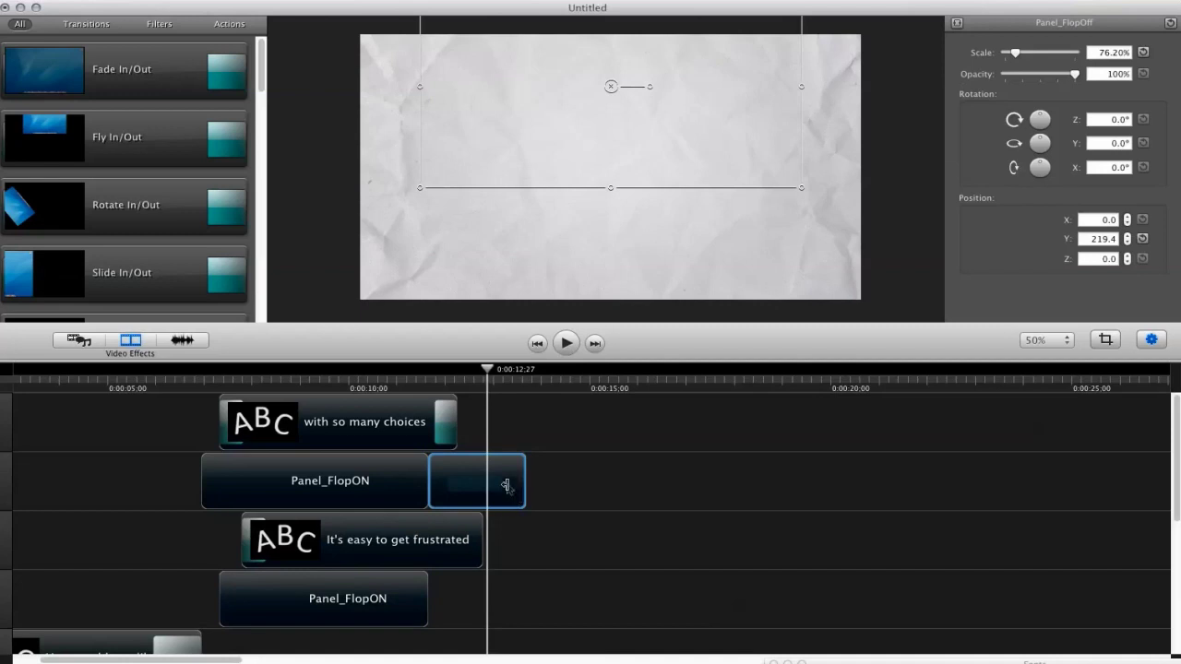
{"action": "left_click", "coordinate": [470, 630]}
{"action": "key", "text": "super+v"}
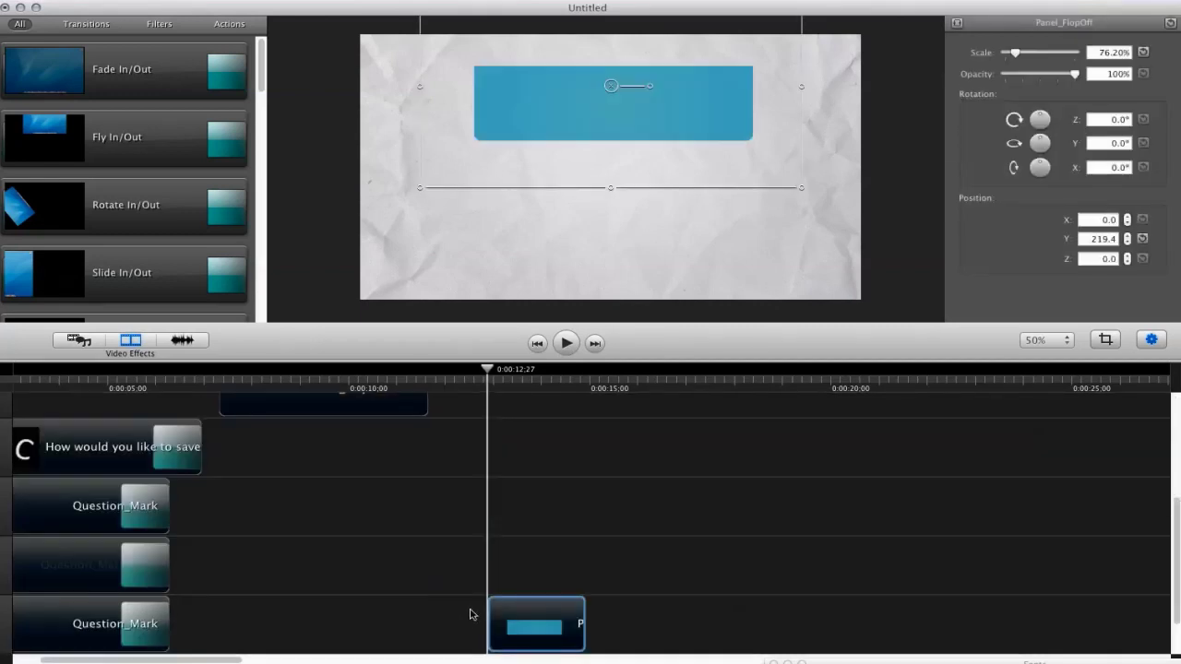
{"action": "left_click_drag", "start_coordinate": [512, 635], "coordinate": [467, 544]}
{"action": "left_click_drag", "start_coordinate": [487, 374], "coordinate": [417, 374]}
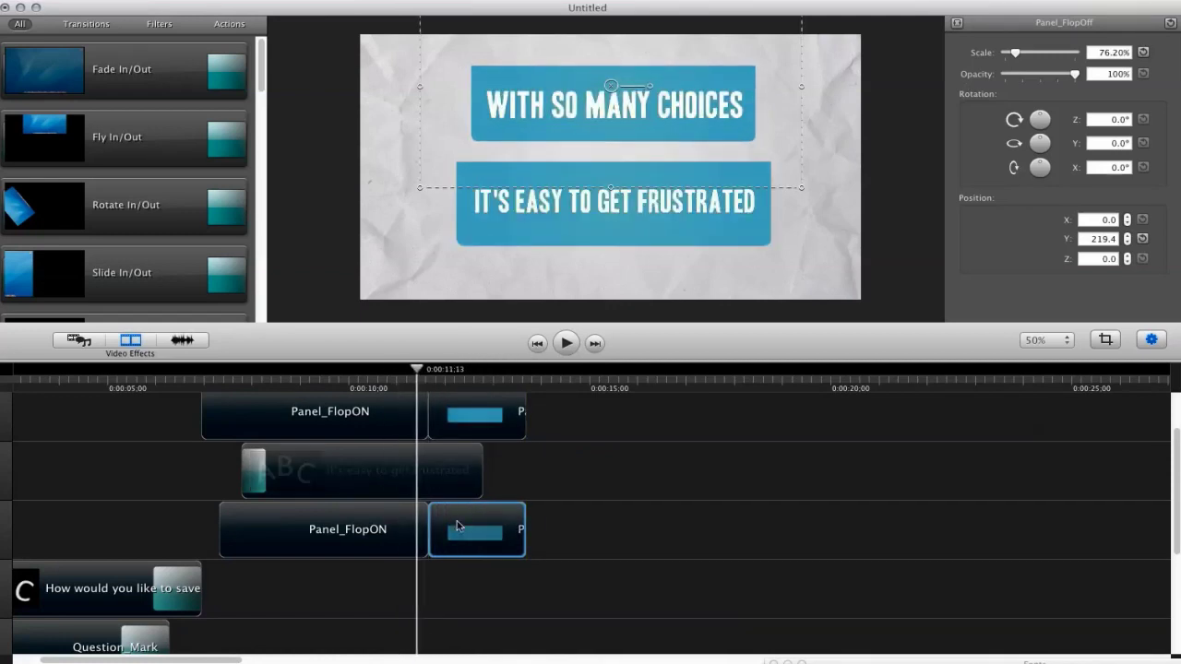
{"action": "mouse_move", "coordinate": [455, 527]}
{"action": "left_mouse_down"}
{"action": "mouse_move", "coordinate": [474, 528]}
{"action": "mouse_move", "coordinate": [430, 535]}
{"action": "mouse_move", "coordinate": [442, 535]}
{"action": "left_mouse_up"}
{"action": "left_click", "coordinate": [428, 537]}
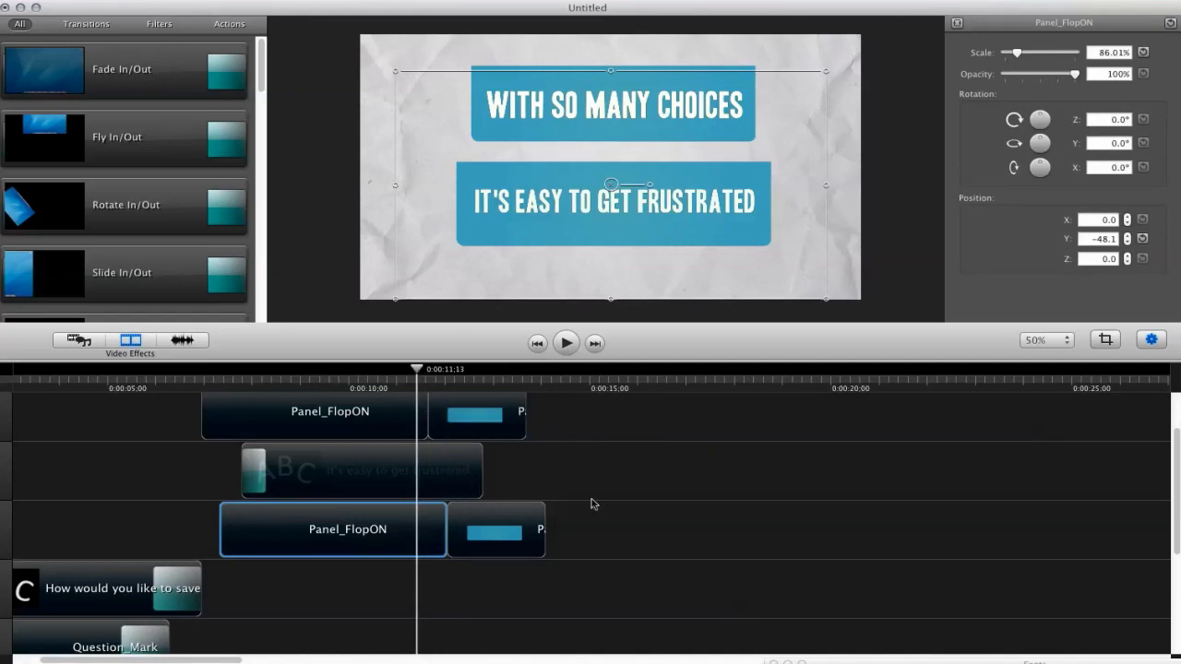
Trim the "It's easy to get frustrated" text clip slightly and add a short Fade In/Out transition to its end.
{"action": "left_click_drag", "start_coordinate": [1176, 526], "coordinate": [1163, 499]}
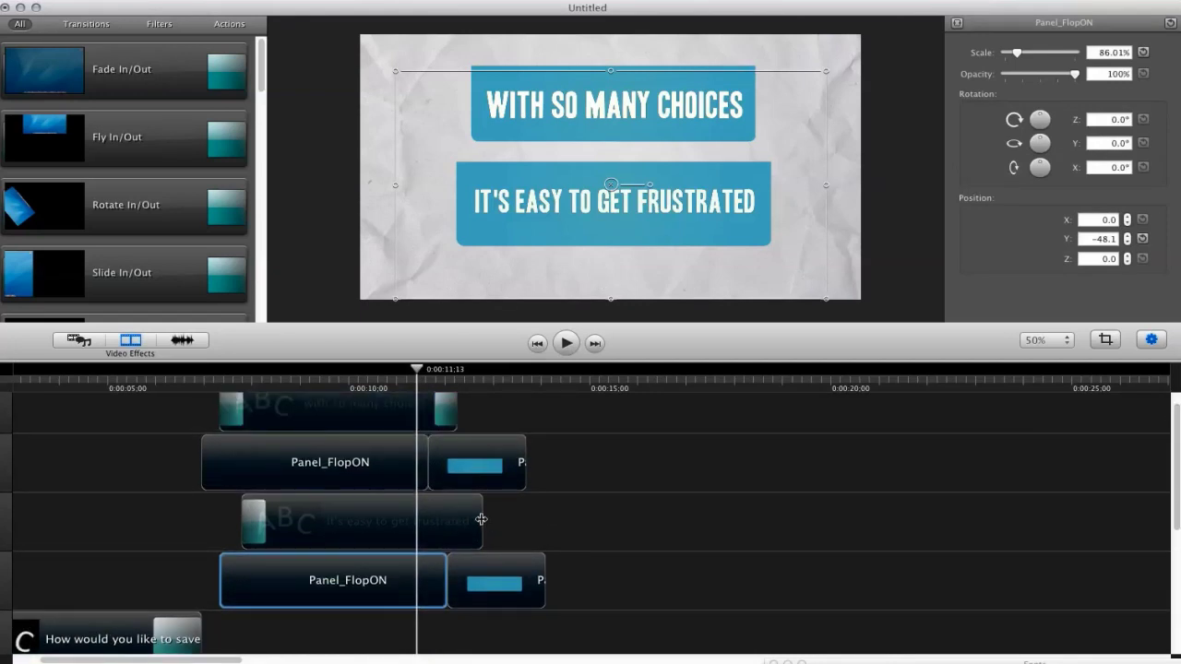
{"action": "mouse_move", "coordinate": [481, 519]}
{"action": "left_mouse_down"}
{"action": "mouse_move", "coordinate": [457, 525]}
{"action": "mouse_move", "coordinate": [467, 526]}
{"action": "left_mouse_up"}
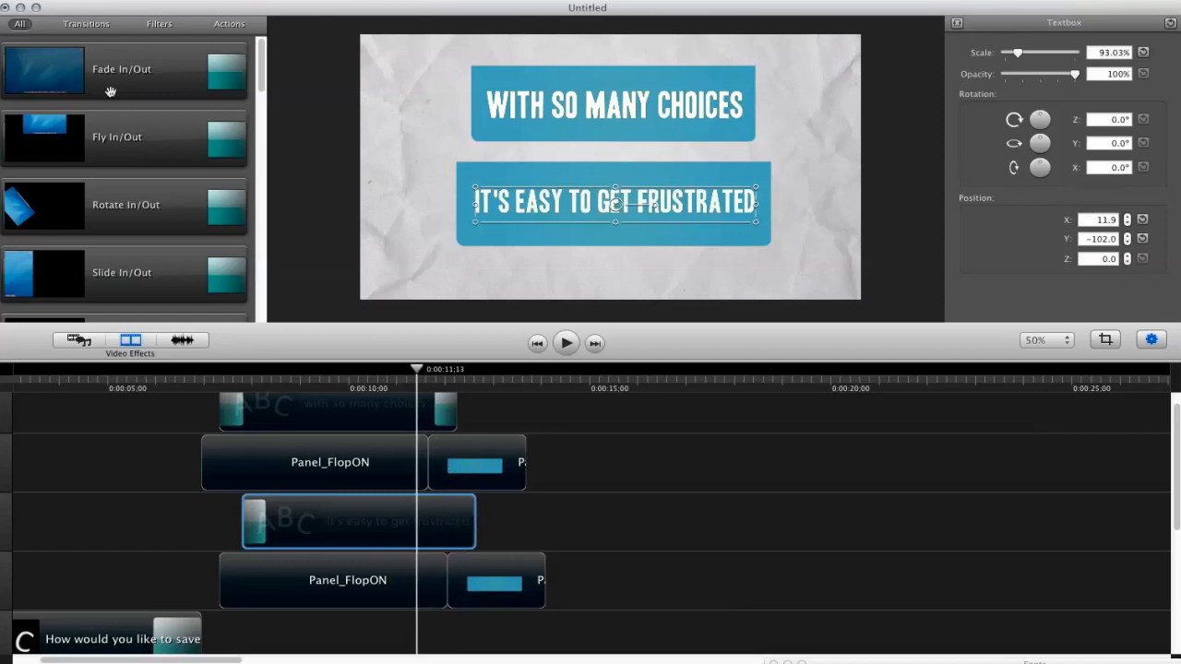
{"action": "left_click_drag", "start_coordinate": [109, 91], "coordinate": [445, 541]}
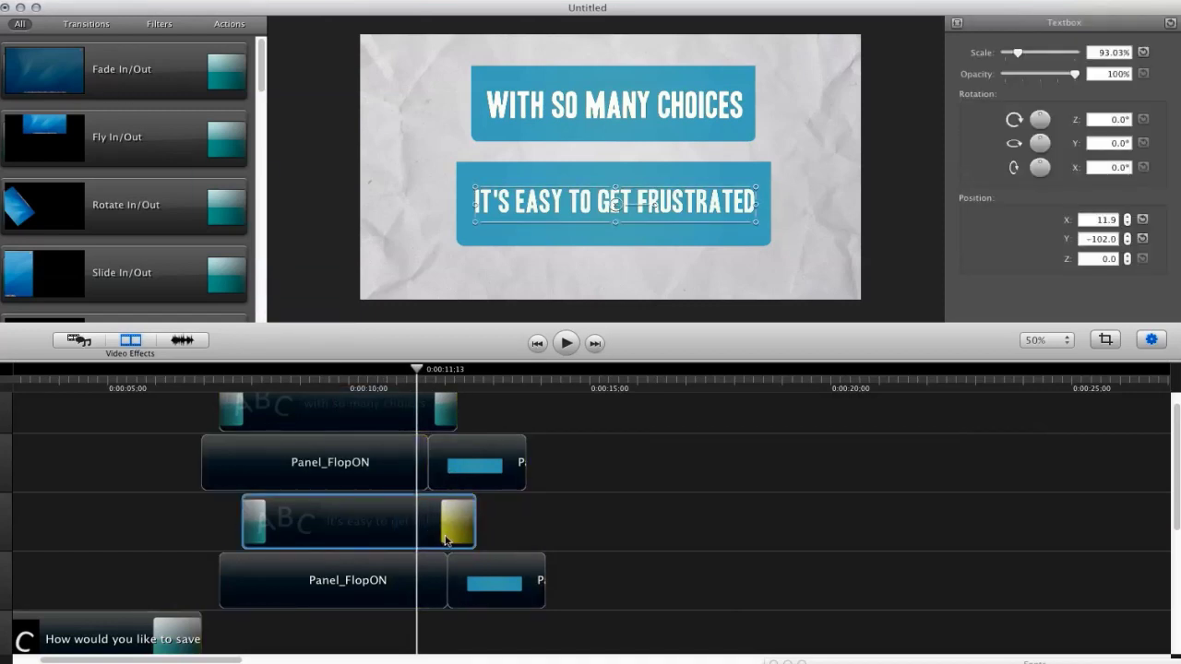
{"action": "left_click_drag", "start_coordinate": [421, 380], "coordinate": [434, 380]}
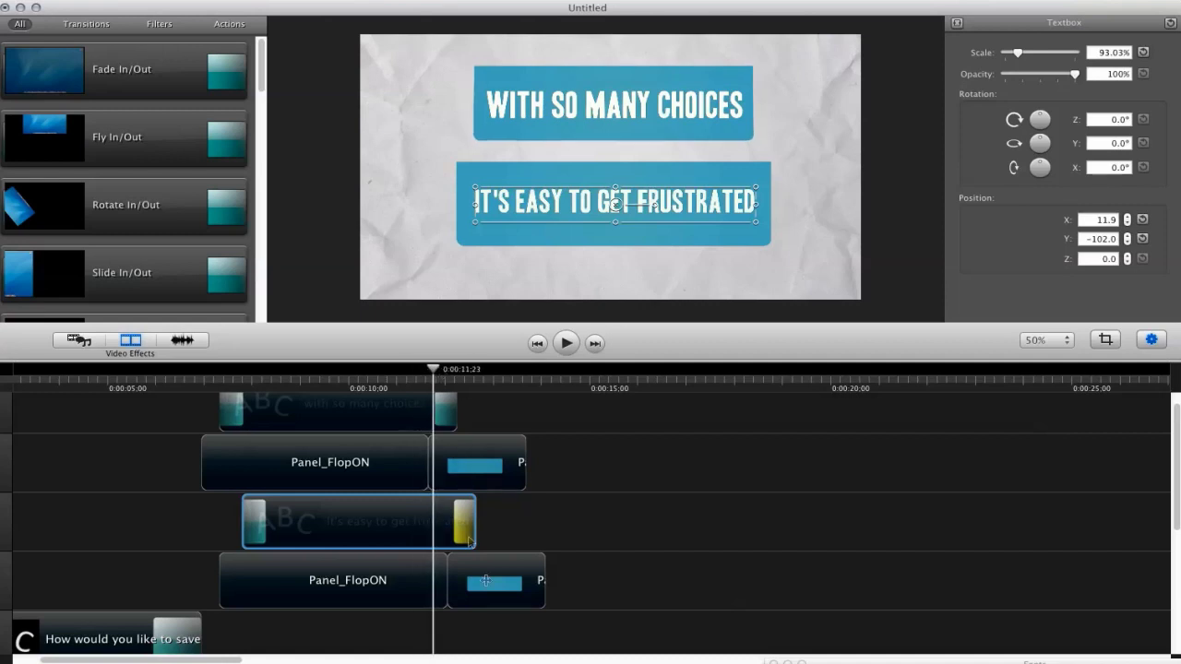
{"action": "left_click", "coordinate": [496, 580]}
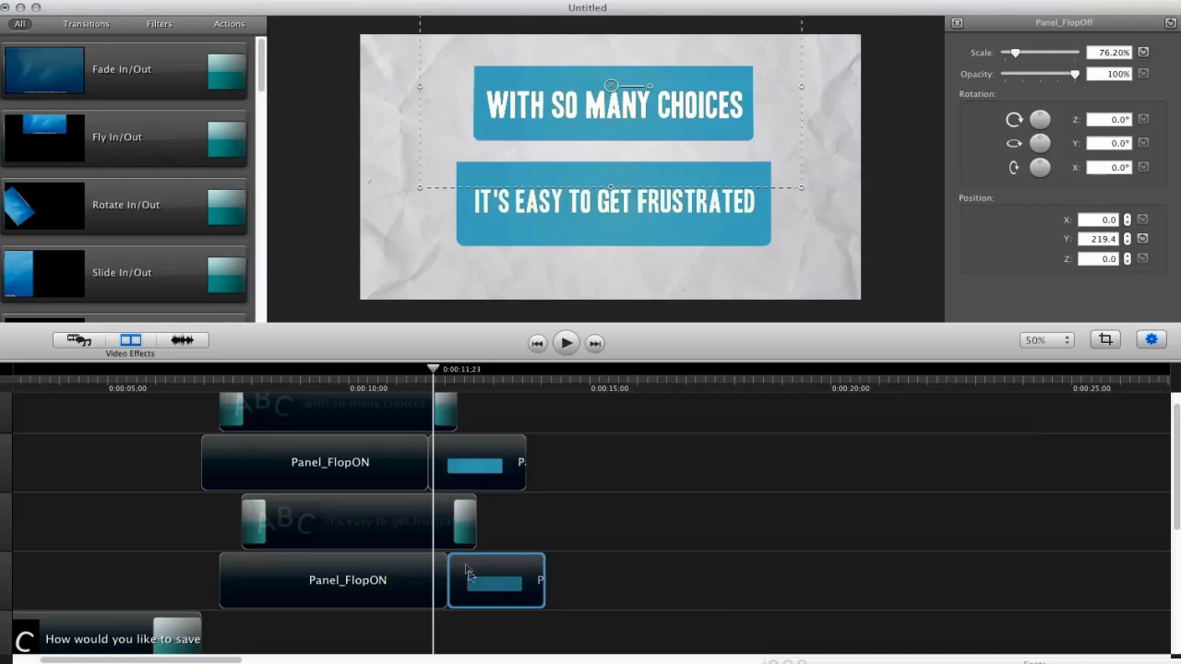
{"action": "left_click_drag", "start_coordinate": [434, 180], "coordinate": [374, 264]}
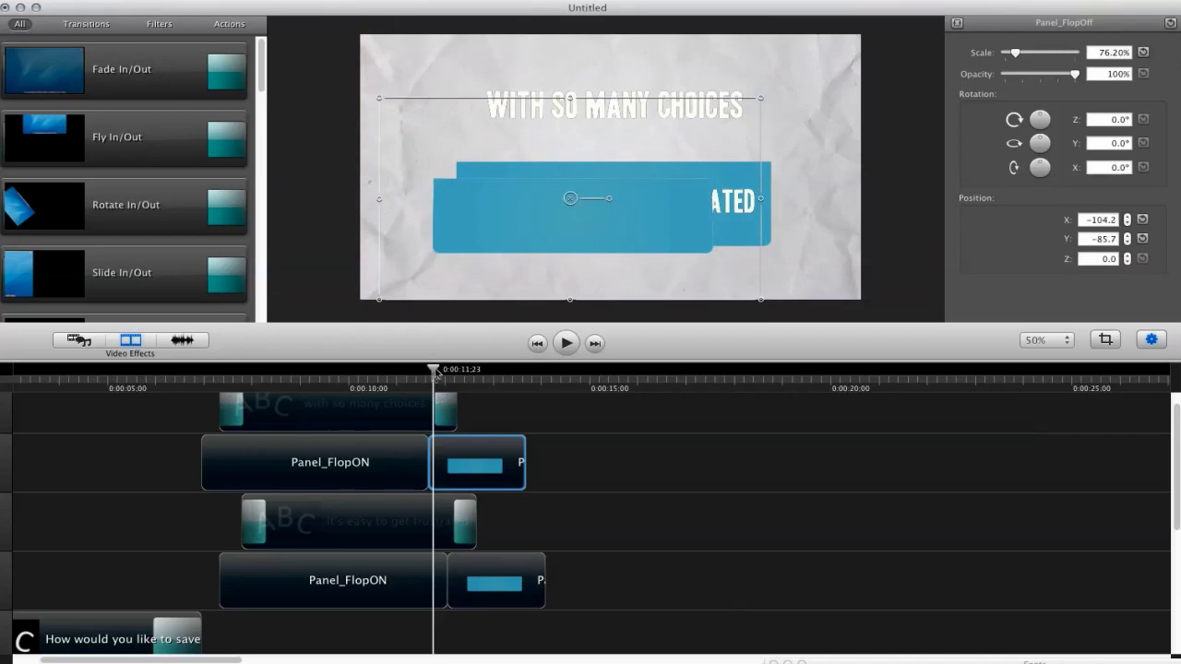
{"action": "mouse_move", "coordinate": [433, 371]}
{"action": "left_mouse_down"}
{"action": "mouse_move", "coordinate": [458, 375]}
{"action": "mouse_move", "coordinate": [424, 378]}
{"action": "mouse_move", "coordinate": [440, 379]}
{"action": "left_mouse_up"}
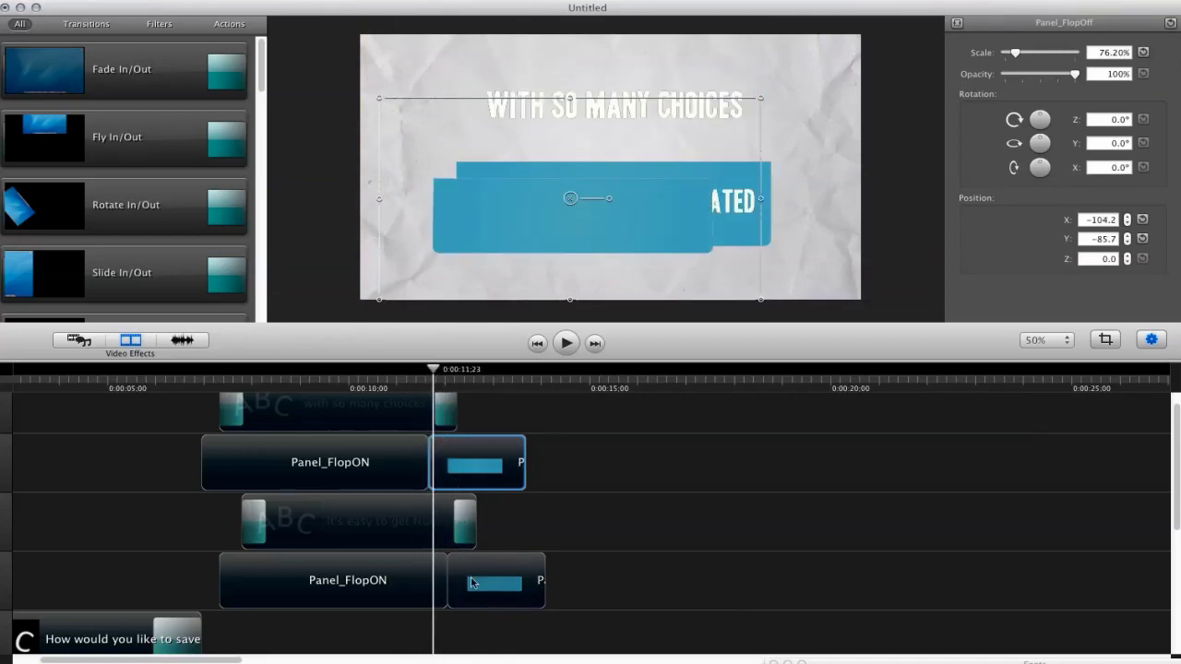
{"action": "left_click", "coordinate": [472, 560]}
{"action": "left_click_drag", "start_coordinate": [475, 234], "coordinate": [389, 275]}
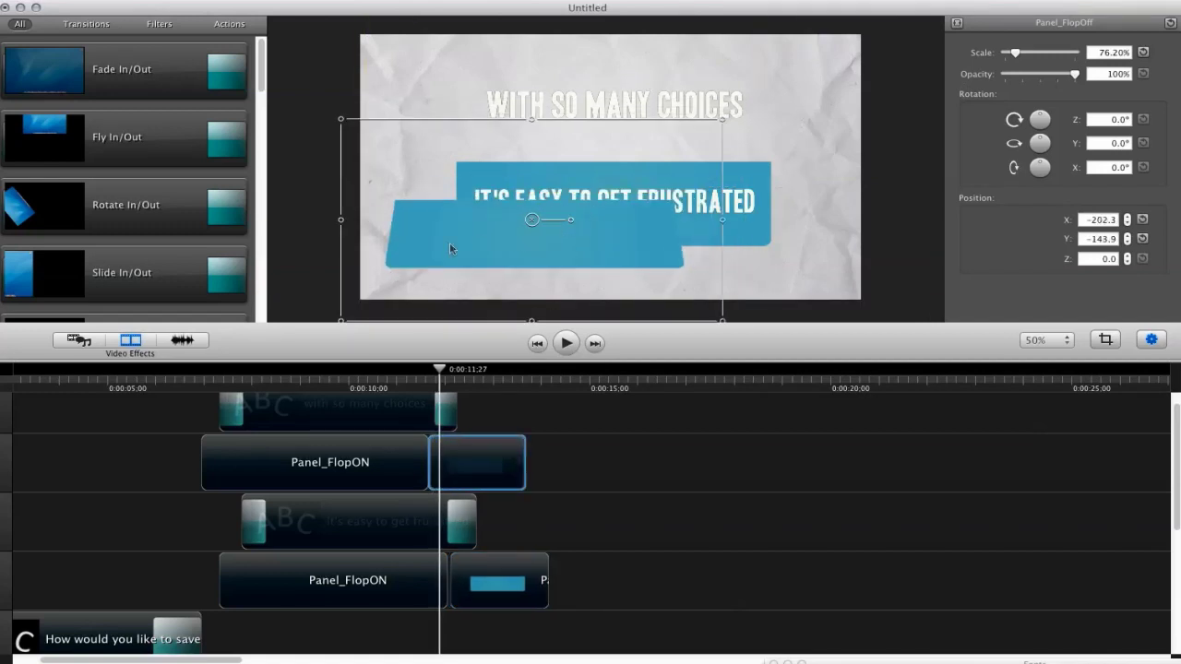
{"action": "left_click_drag", "start_coordinate": [451, 248], "coordinate": [407, 221]}
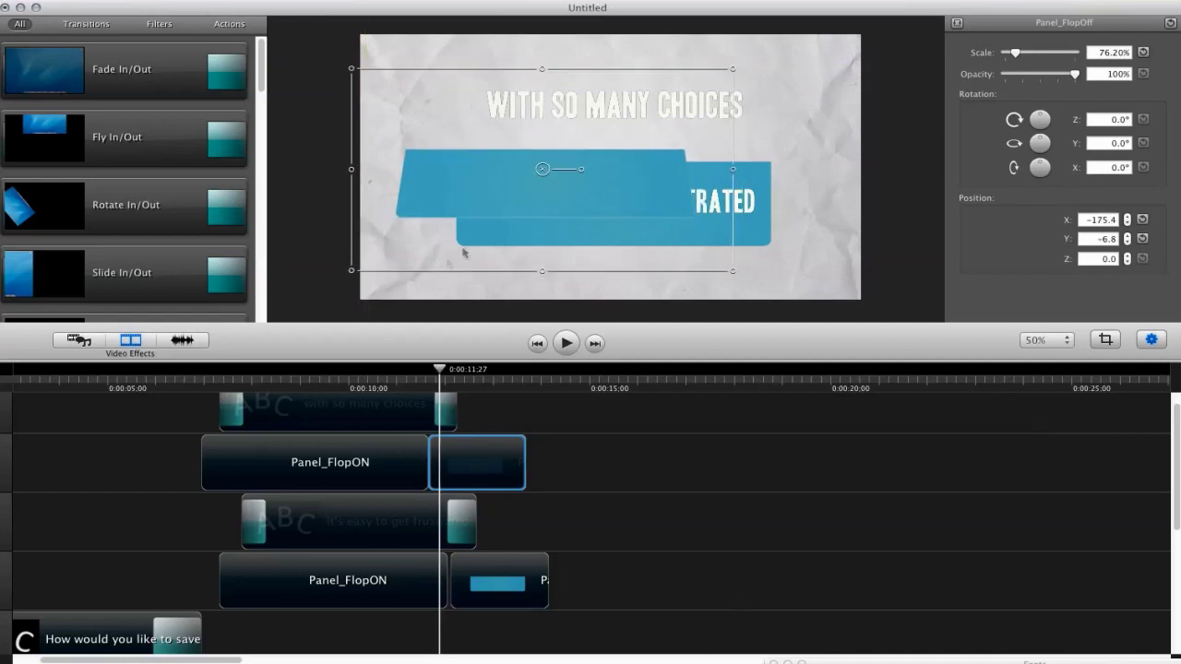
{"action": "left_click_drag", "start_coordinate": [463, 251], "coordinate": [468, 224]}
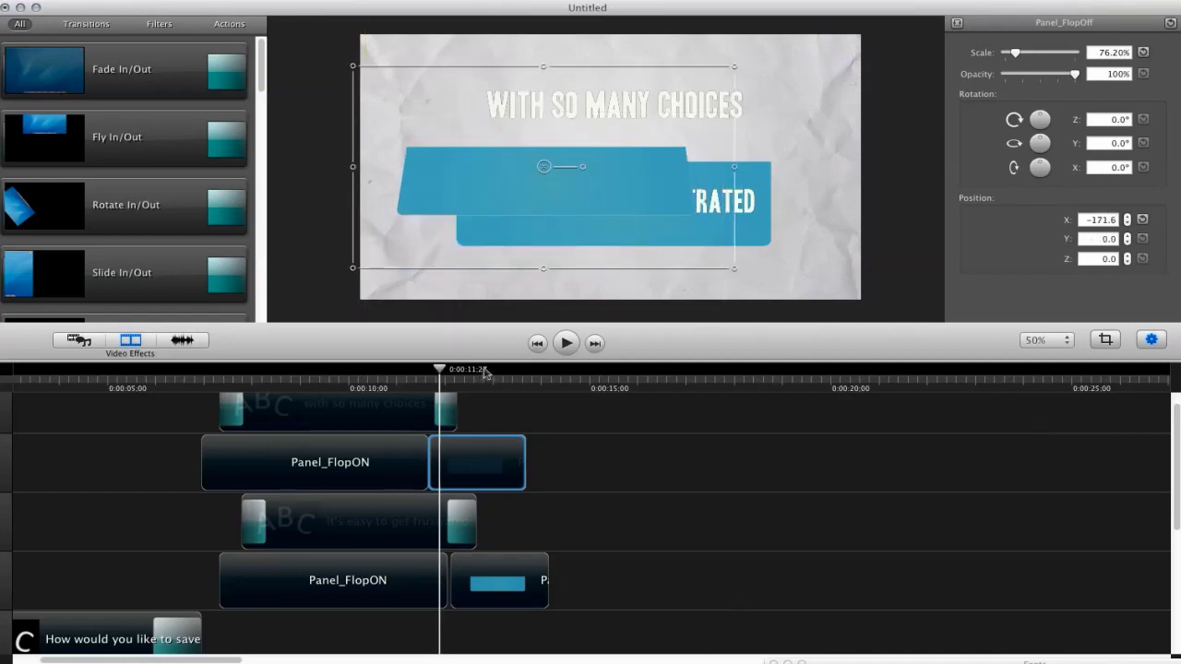
{"action": "left_click_drag", "start_coordinate": [486, 373], "coordinate": [499, 332]}
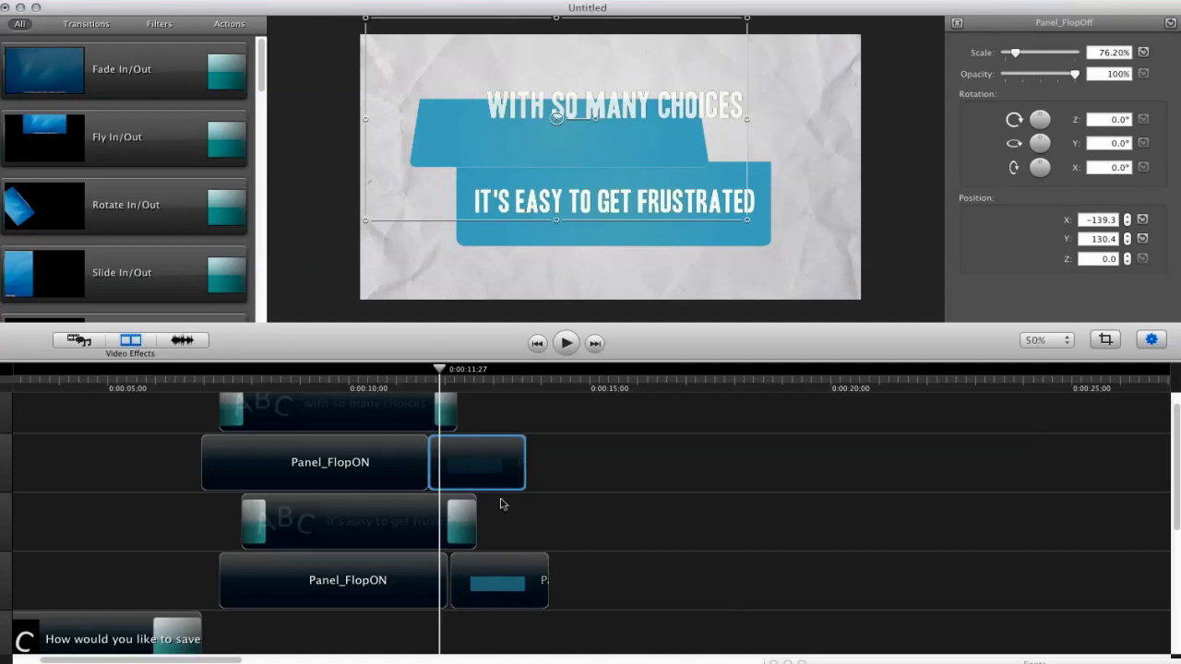
{"action": "key", "text": "super+z"}
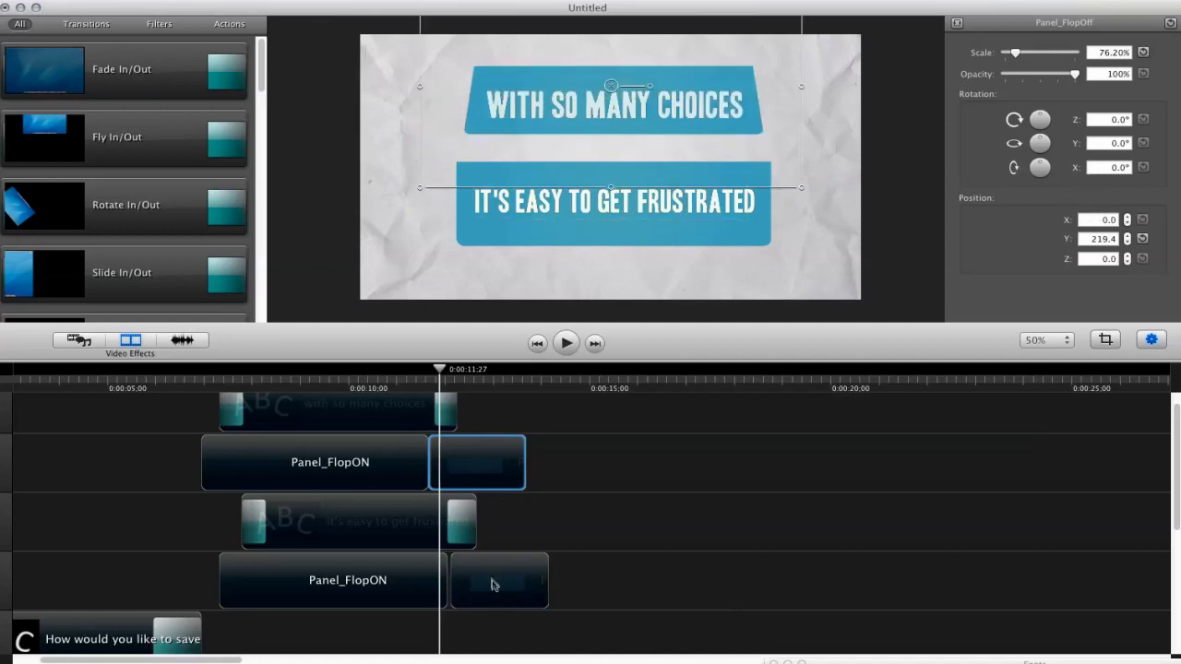
{"action": "left_click", "coordinate": [494, 585]}
{"action": "left_click", "coordinate": [489, 466]}
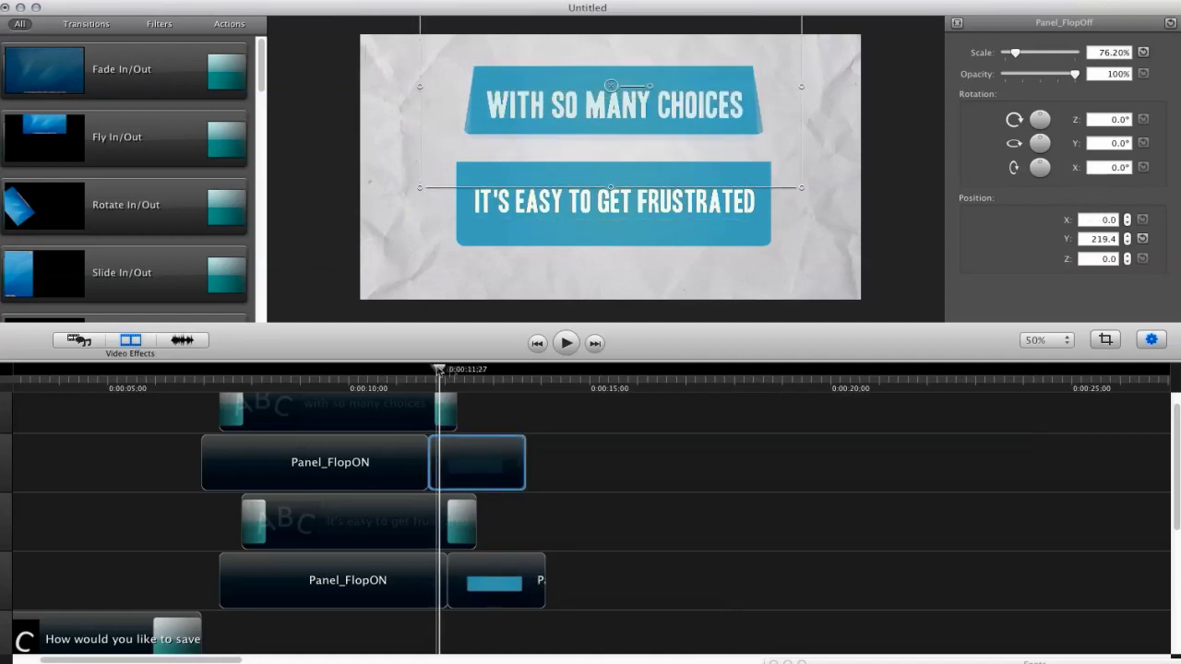
Move the lower track's Panel_FlopOff down behind the "It's easy to get frustrated" caption, at about X -12.2, Y -126.7.
{"action": "left_click_drag", "start_coordinate": [440, 369], "coordinate": [533, 373]}
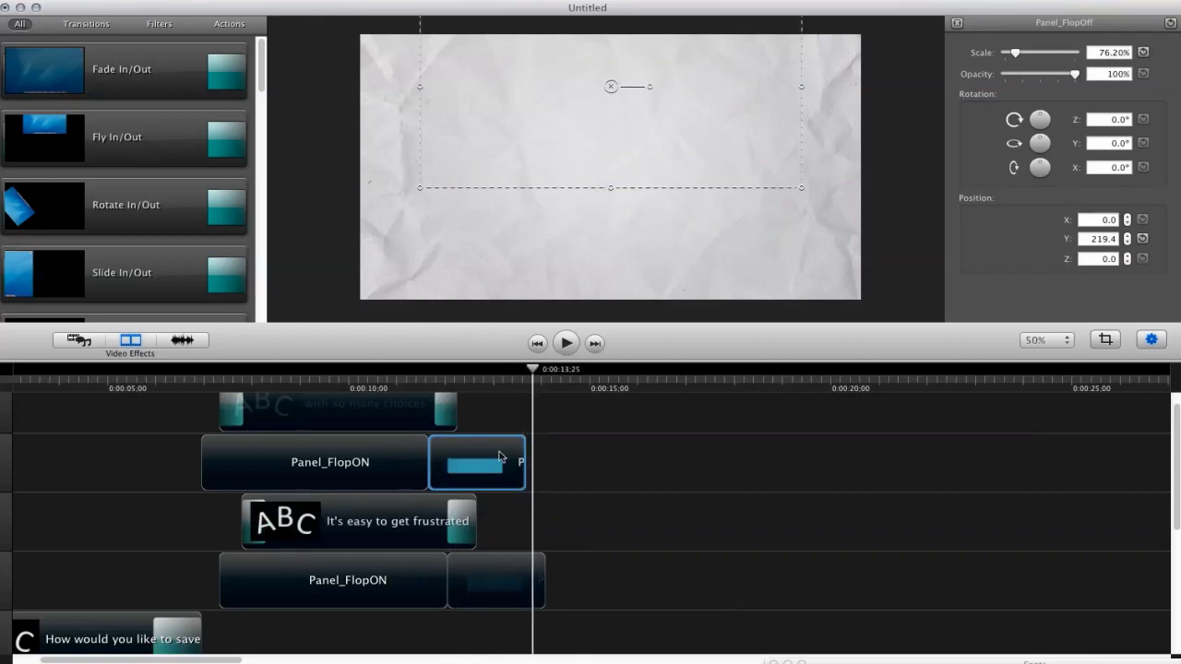
{"action": "left_click", "coordinate": [539, 577]}
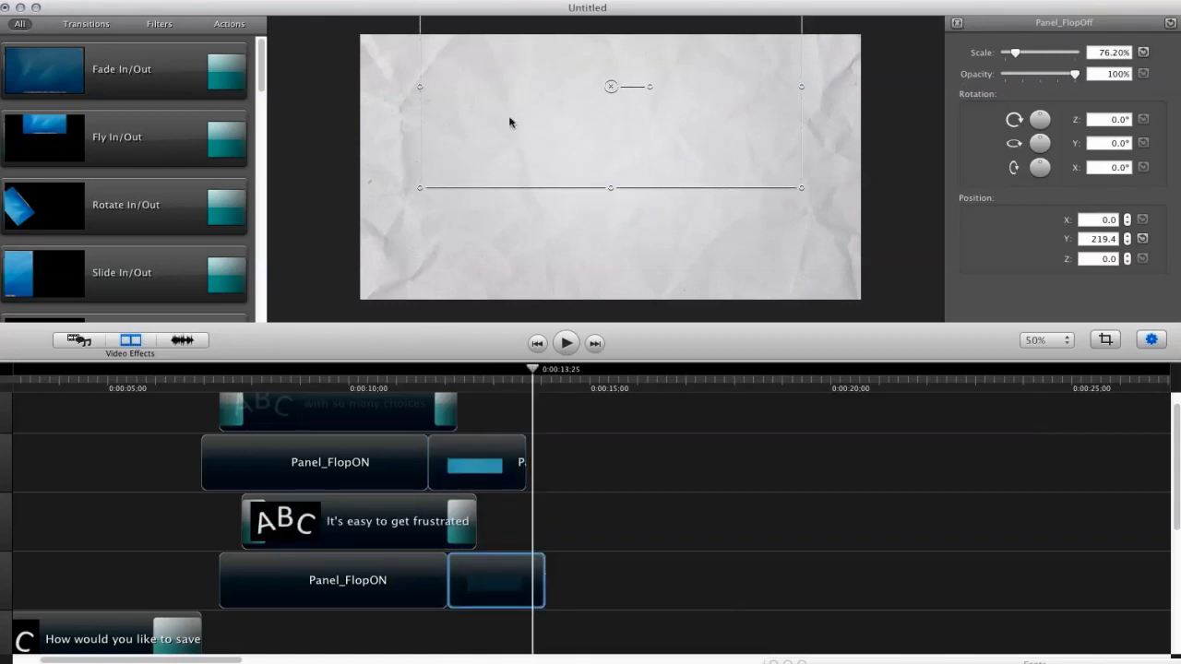
{"action": "left_click_drag", "start_coordinate": [496, 581], "coordinate": [491, 607]}
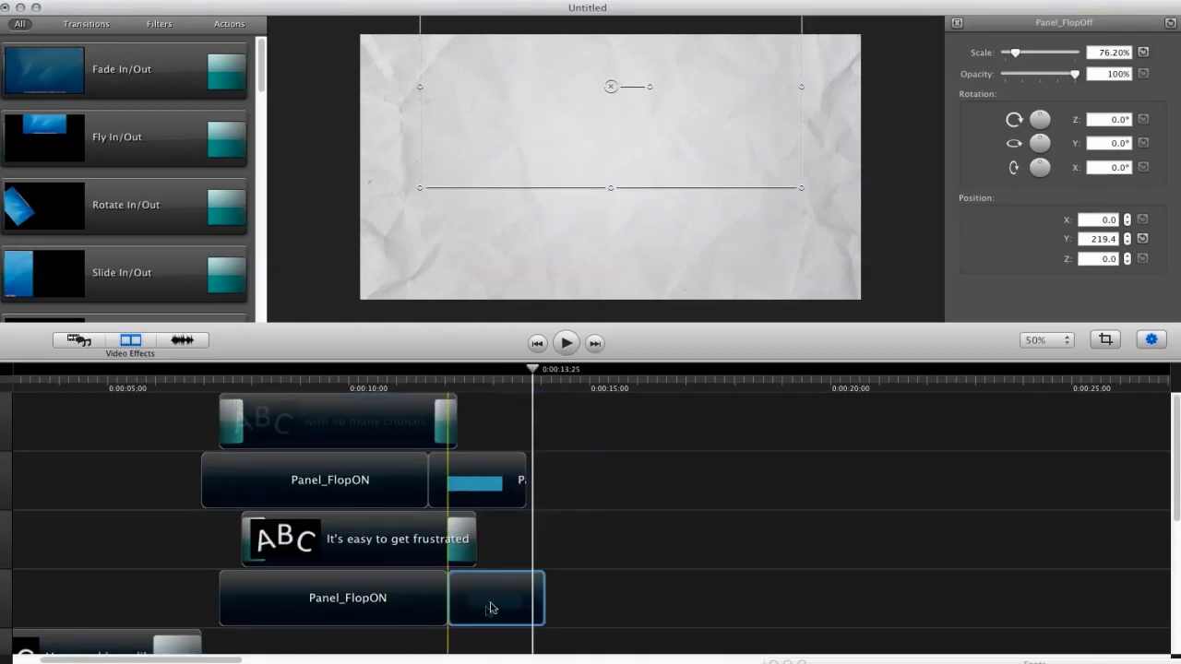
{"action": "left_click", "coordinate": [496, 367]}
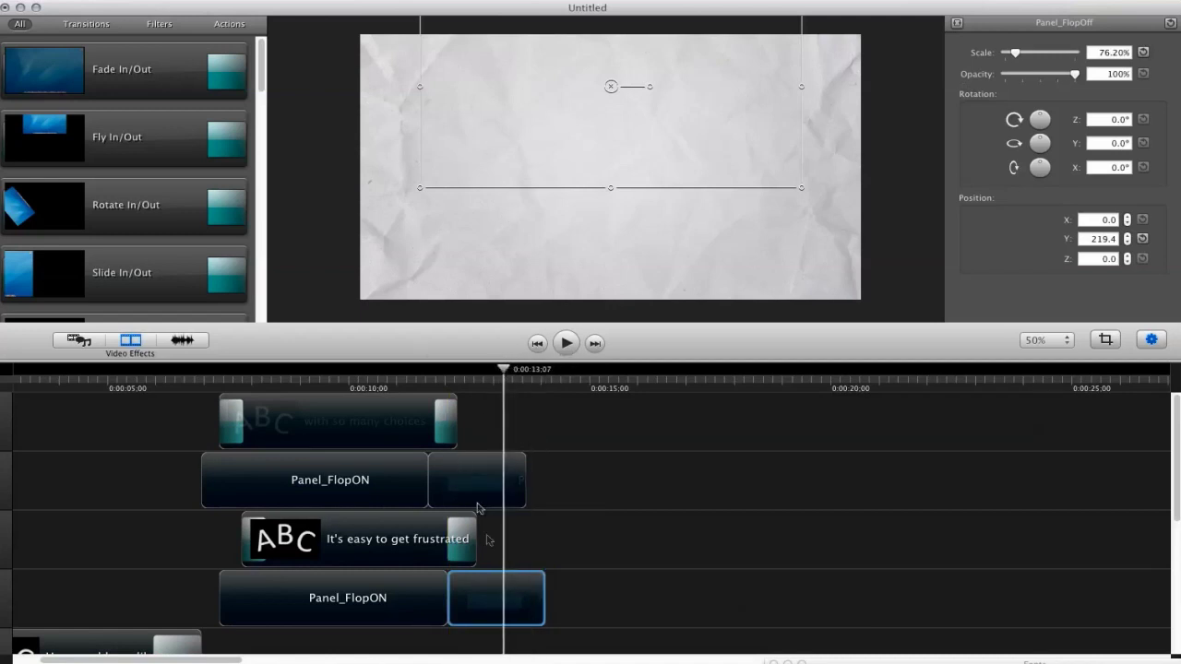
{"action": "left_click_drag", "start_coordinate": [505, 377], "coordinate": [539, 373]}
{"action": "left_click_drag", "start_coordinate": [450, 163], "coordinate": [457, 337]}
{"action": "left_click", "coordinate": [506, 371]}
{"action": "left_click_drag", "start_coordinate": [506, 371], "coordinate": [418, 366]}
Extend the lower Panel_FlopON to end level with the "with so many choices" text clip and butt Panel_FlopOff against its end.
{"action": "left_click_drag", "start_coordinate": [477, 591], "coordinate": [586, 594]}
{"action": "left_click_drag", "start_coordinate": [417, 369], "coordinate": [449, 369]}
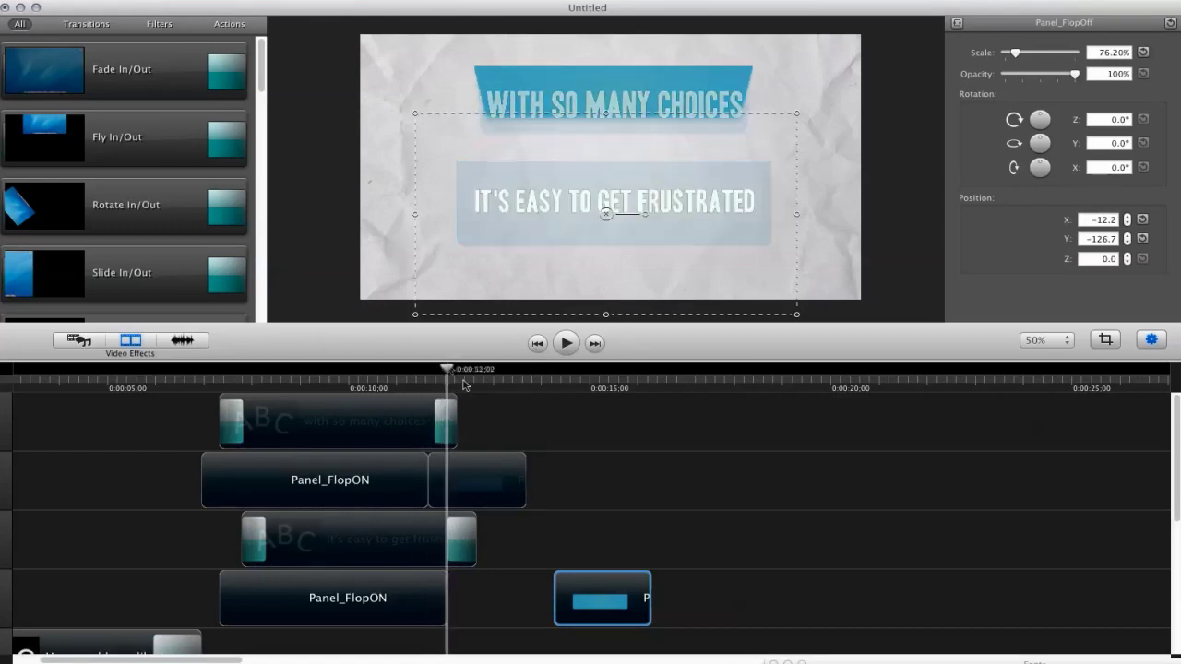
{"action": "left_click", "coordinate": [453, 592]}
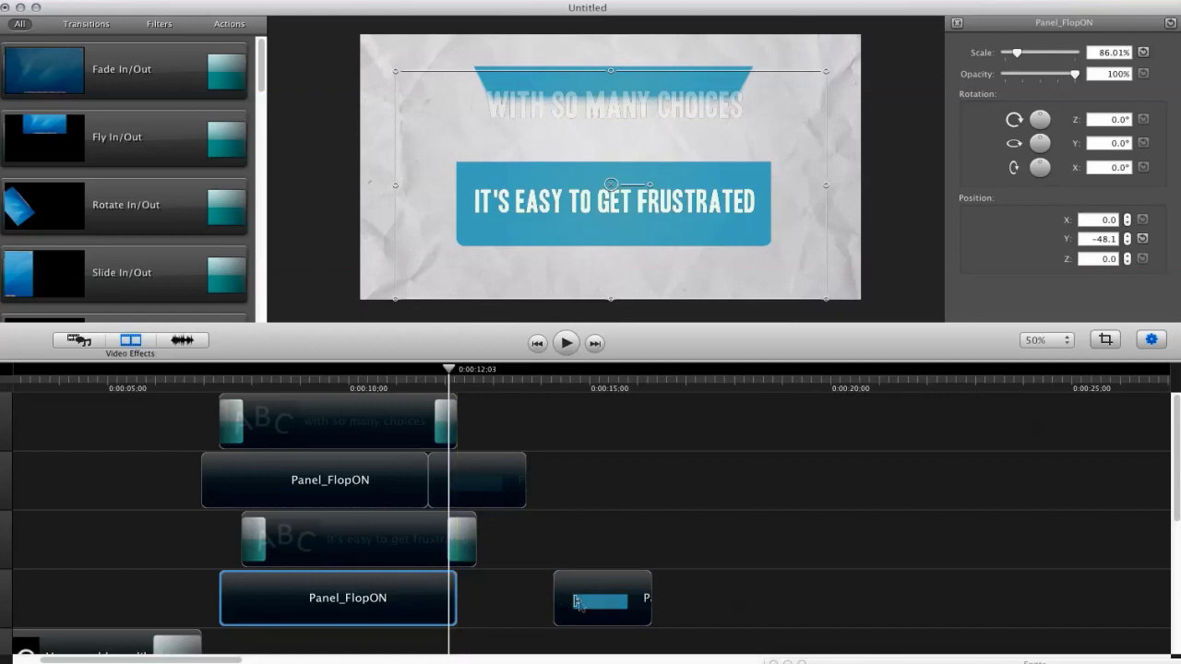
{"action": "left_click_drag", "start_coordinate": [590, 598], "coordinate": [496, 597]}
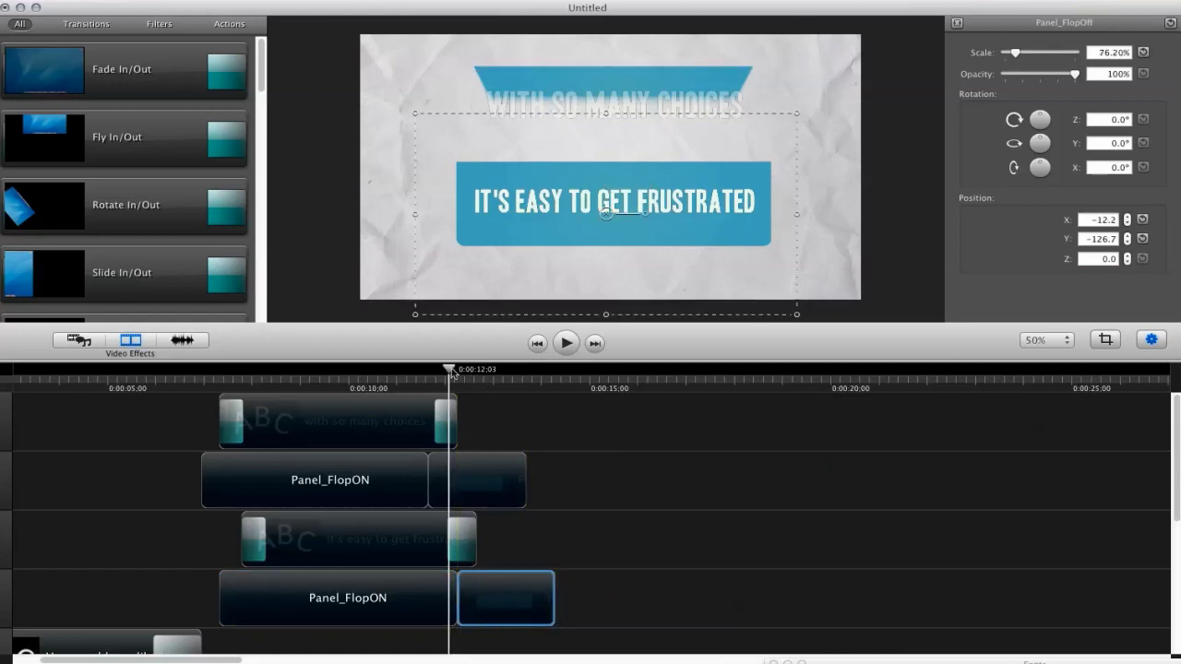
Scale the lower Panel_FlopOff to about 87.2% and position it at X 0, Y -48.1 to match Panel_FlopON, then preview it.
{"action": "left_click_drag", "start_coordinate": [452, 373], "coordinate": [464, 375]}
{"action": "mouse_move", "coordinate": [416, 315]}
{"action": "left_mouse_down"}
{"action": "mouse_move", "coordinate": [421, 307]}
{"action": "mouse_move", "coordinate": [392, 312]}
{"action": "left_mouse_up"}
{"action": "left_click_drag", "start_coordinate": [455, 281], "coordinate": [461, 267]}
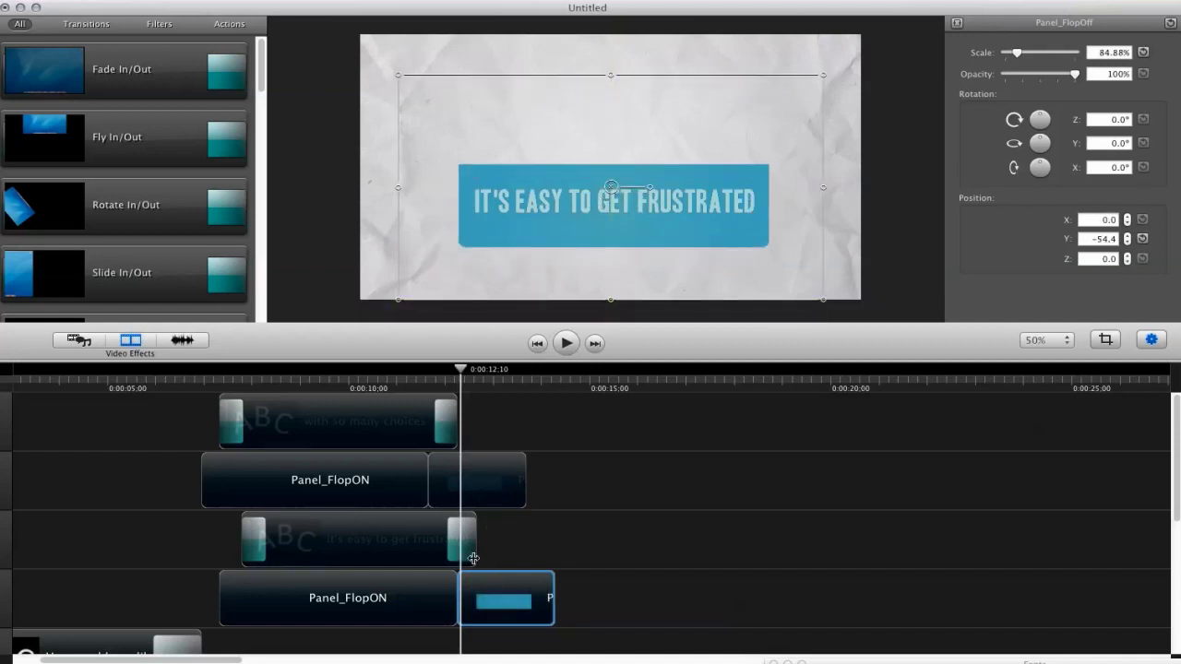
{"action": "mouse_move", "coordinate": [467, 384]}
{"action": "left_mouse_down"}
{"action": "mouse_move", "coordinate": [464, 374]}
{"action": "mouse_move", "coordinate": [483, 374]}
{"action": "mouse_move", "coordinate": [443, 374]}
{"action": "mouse_move", "coordinate": [462, 372]}
{"action": "left_mouse_up"}
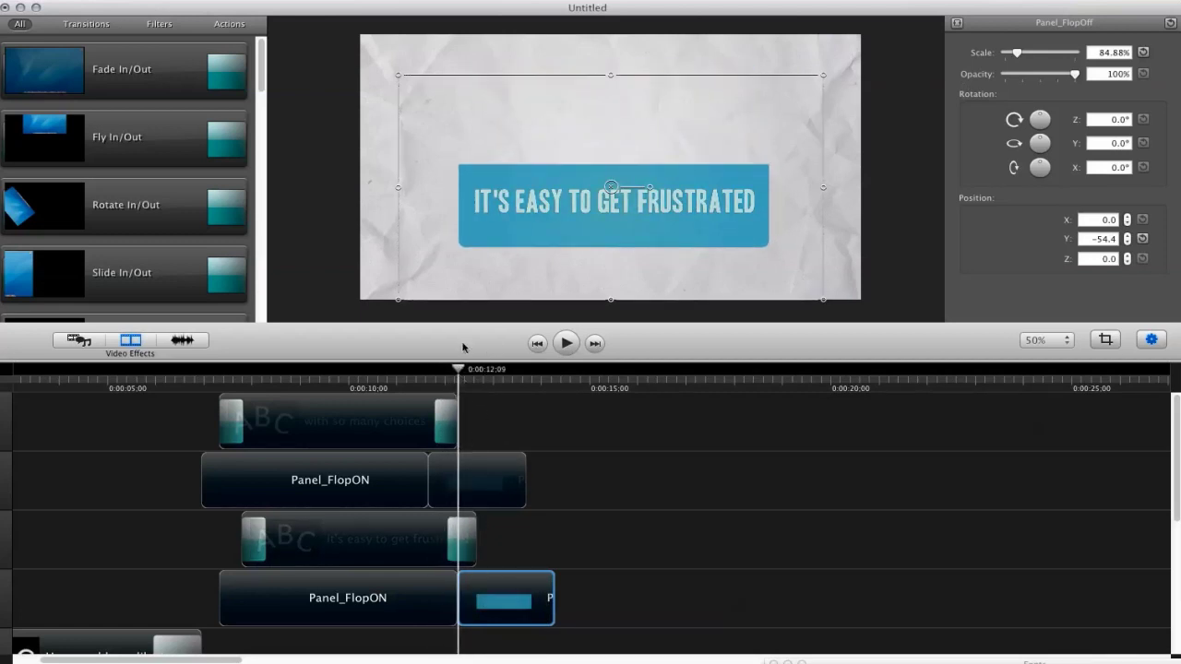
{"action": "left_click_drag", "start_coordinate": [398, 305], "coordinate": [414, 277]}
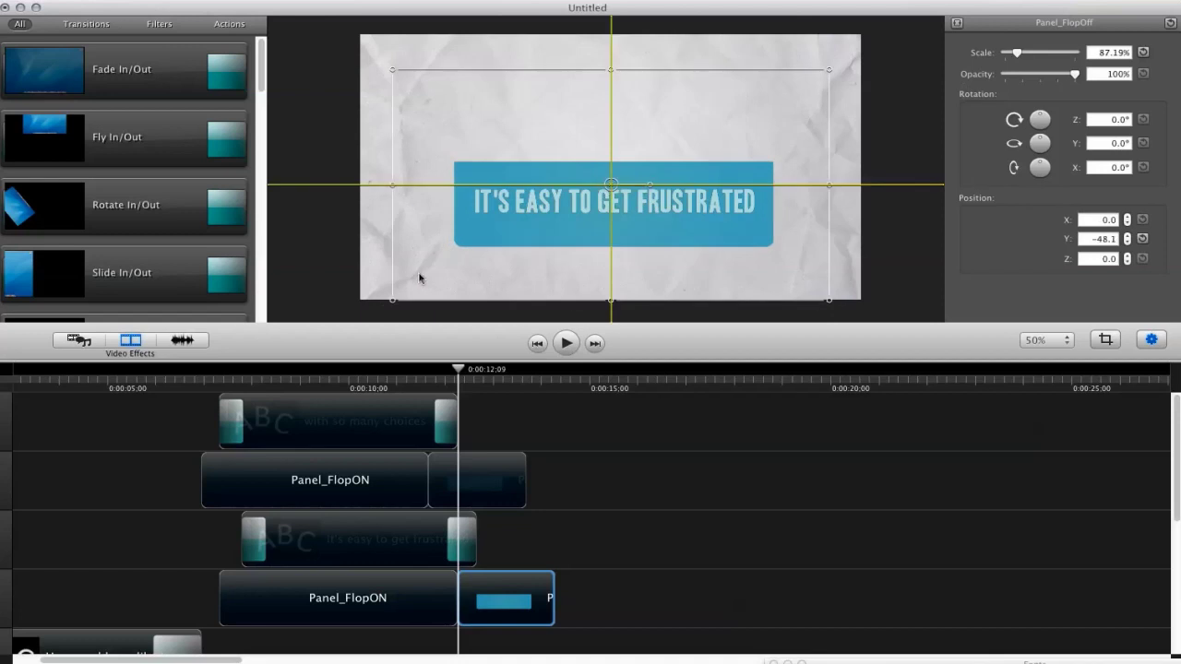
{"action": "left_click_drag", "start_coordinate": [456, 386], "coordinate": [414, 374]}
{"action": "left_click", "coordinate": [422, 371]}
{"action": "key", "text": "space"}
Extend the end of the "It's easy to get frustrated" text clip slightly and play back both panels animating off.
{"action": "left_click", "coordinate": [474, 526]}
{"action": "left_click", "coordinate": [337, 285]}
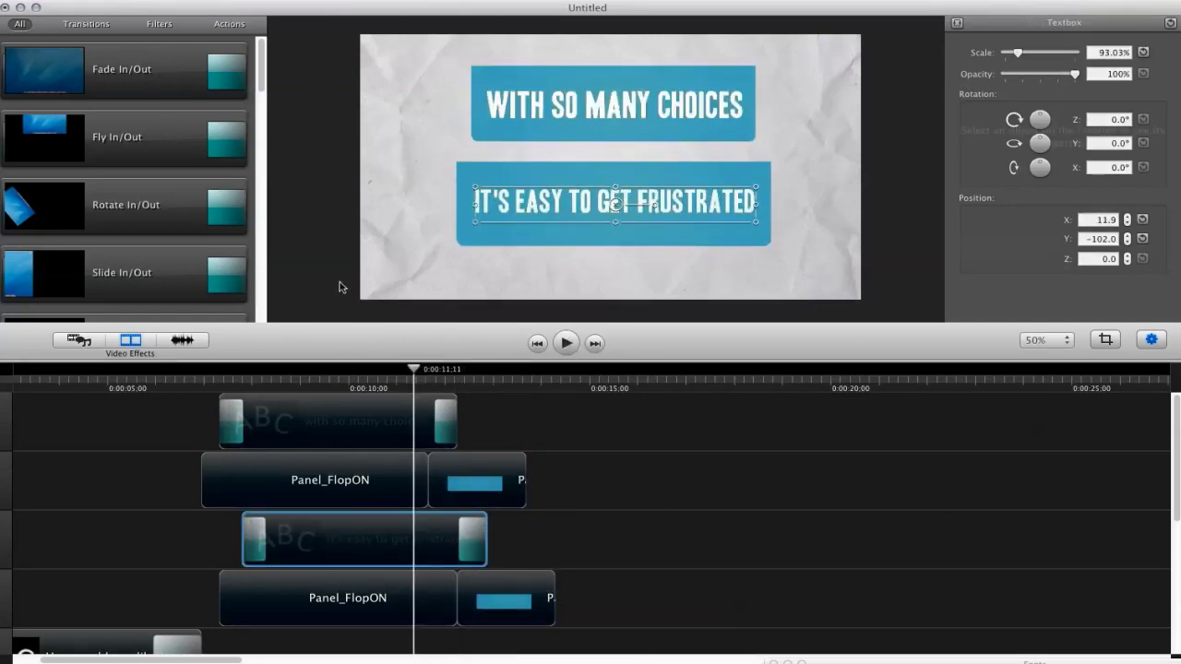
{"action": "key", "text": "space"}
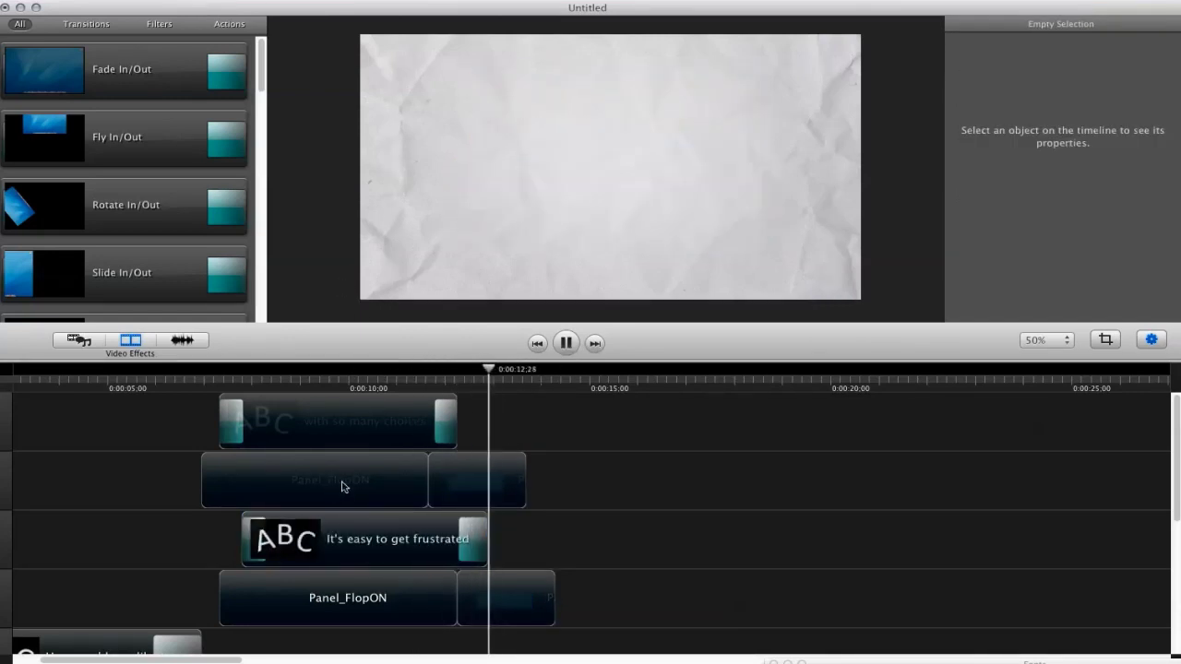
{"action": "left_click_drag", "start_coordinate": [471, 376], "coordinate": [403, 376]}
{"action": "key", "text": "space"}
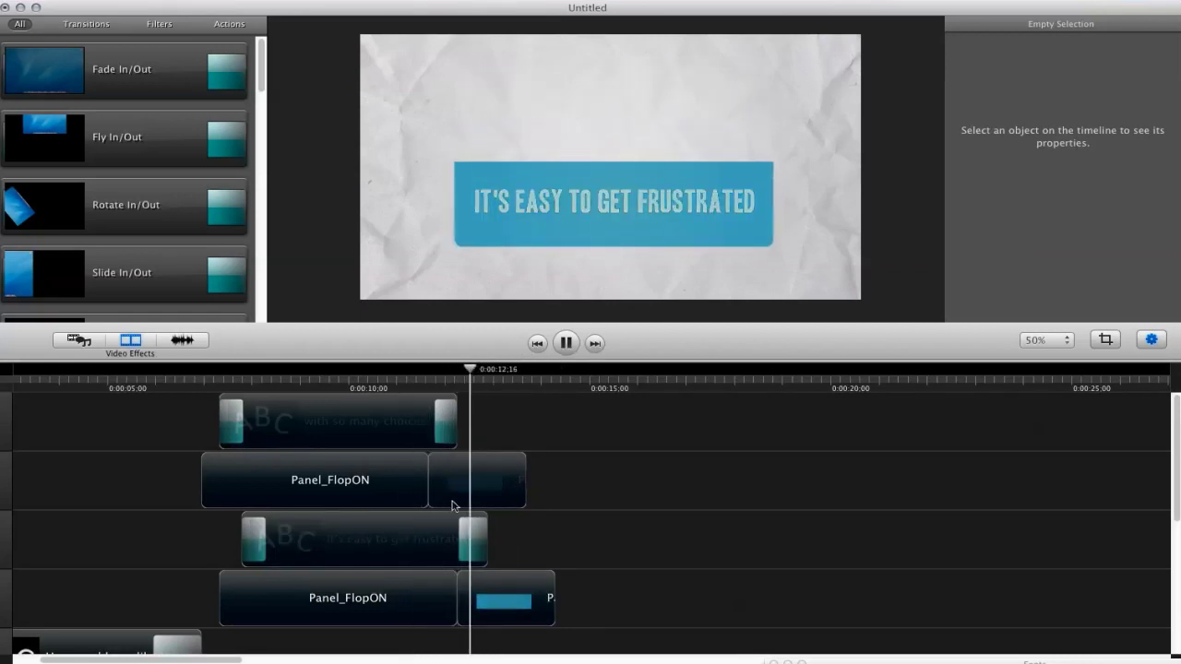
Shift the "It's easy to get frustrated" text clip slightly earlier and move the playhead to 0:00:14;26.
{"action": "key", "text": "space"}
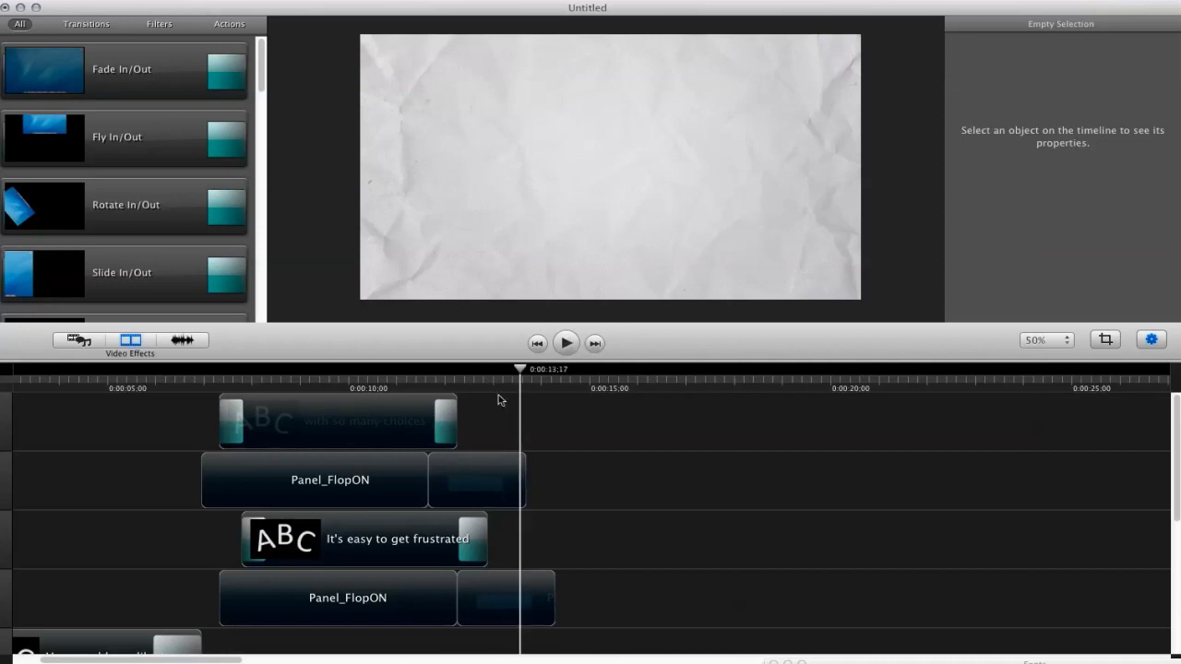
{"action": "left_click", "coordinate": [464, 561]}
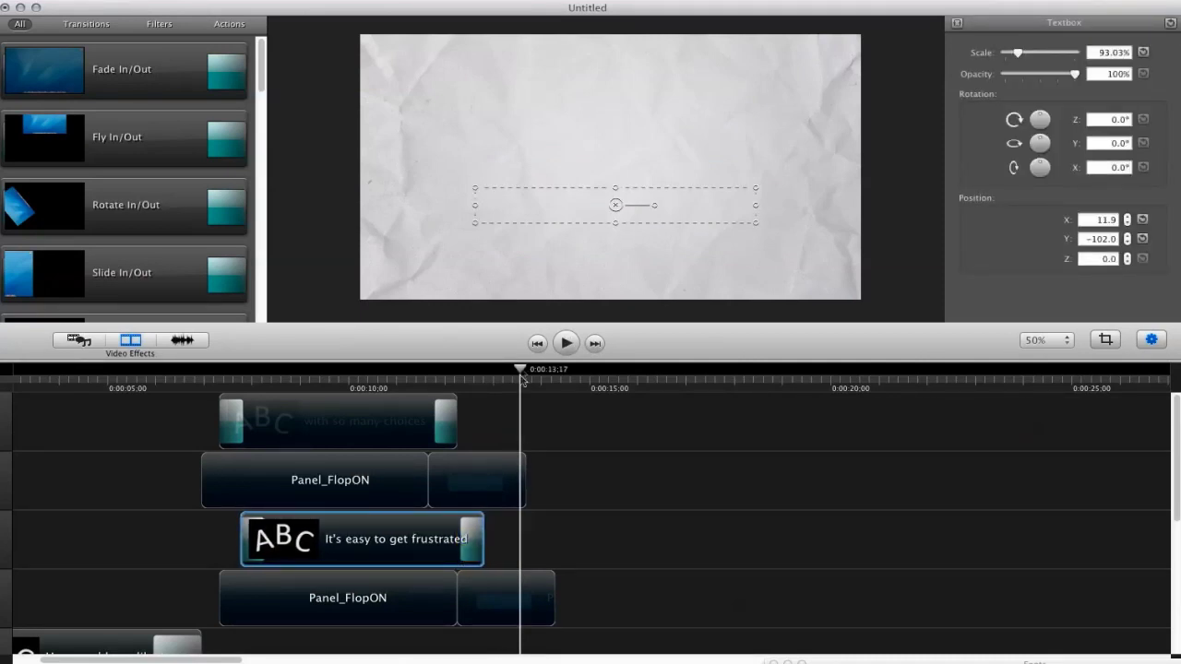
{"action": "left_click_drag", "start_coordinate": [522, 381], "coordinate": [583, 373]}
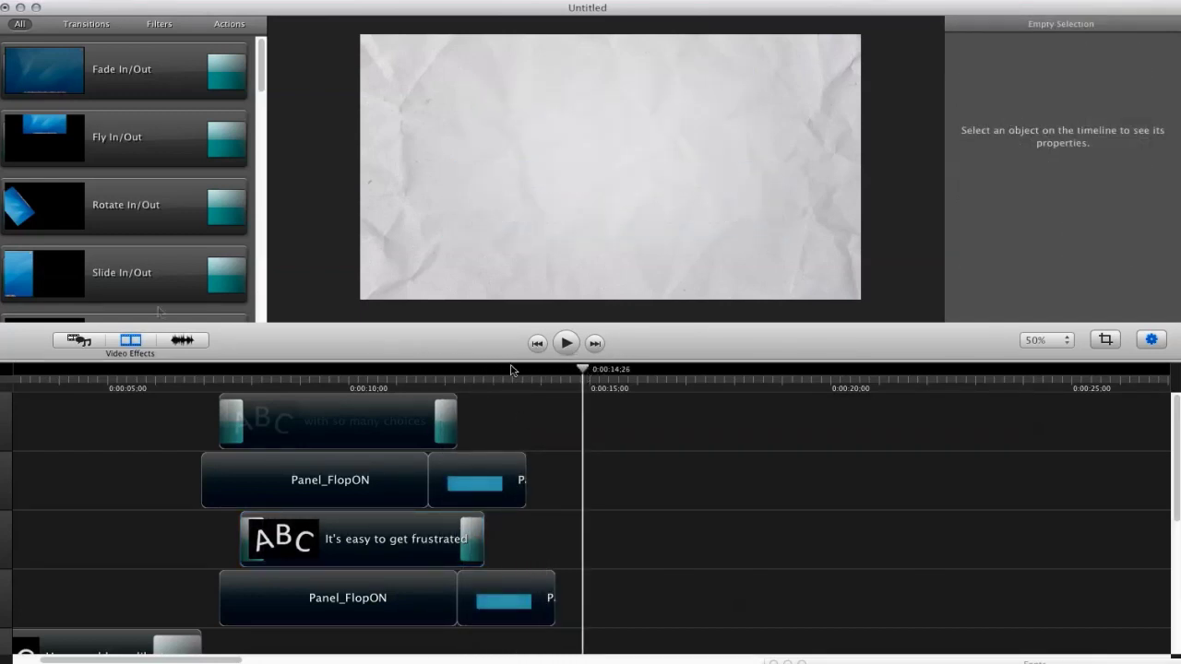
Start a media import and preview Center_Circle01.mov and the first Circle_Animate_Off clips in the Circles folder.
{"action": "left_click", "coordinate": [95, 344]}
{"action": "left_click", "coordinate": [185, 30]}
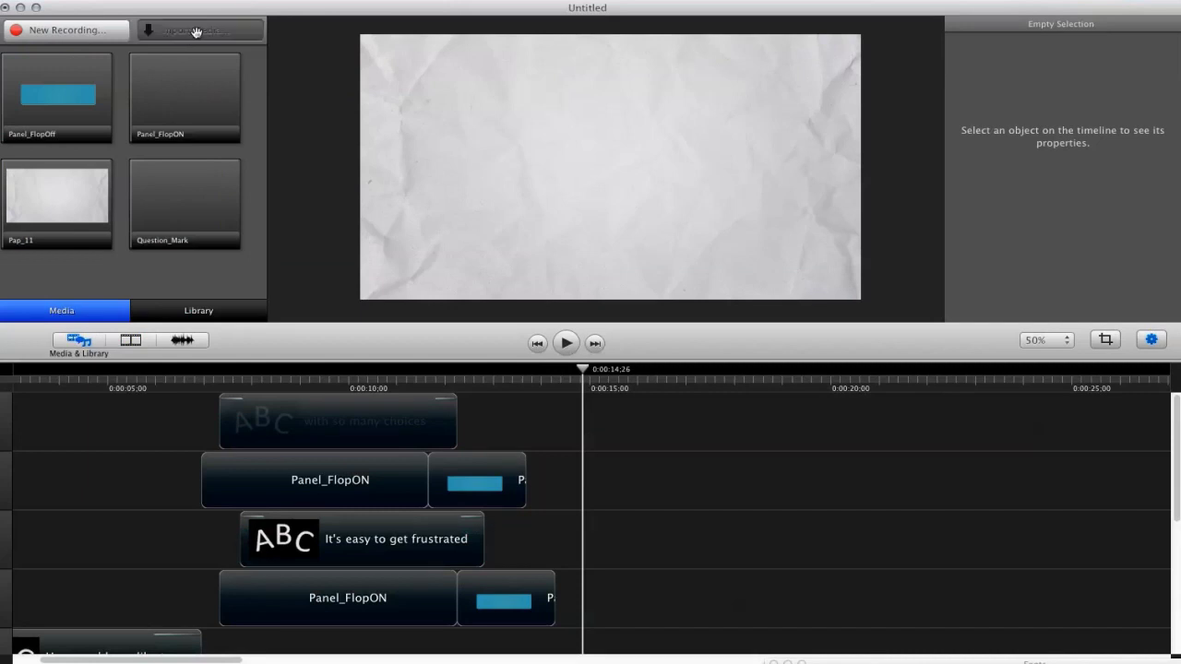
{"action": "left_click", "coordinate": [783, 142]}
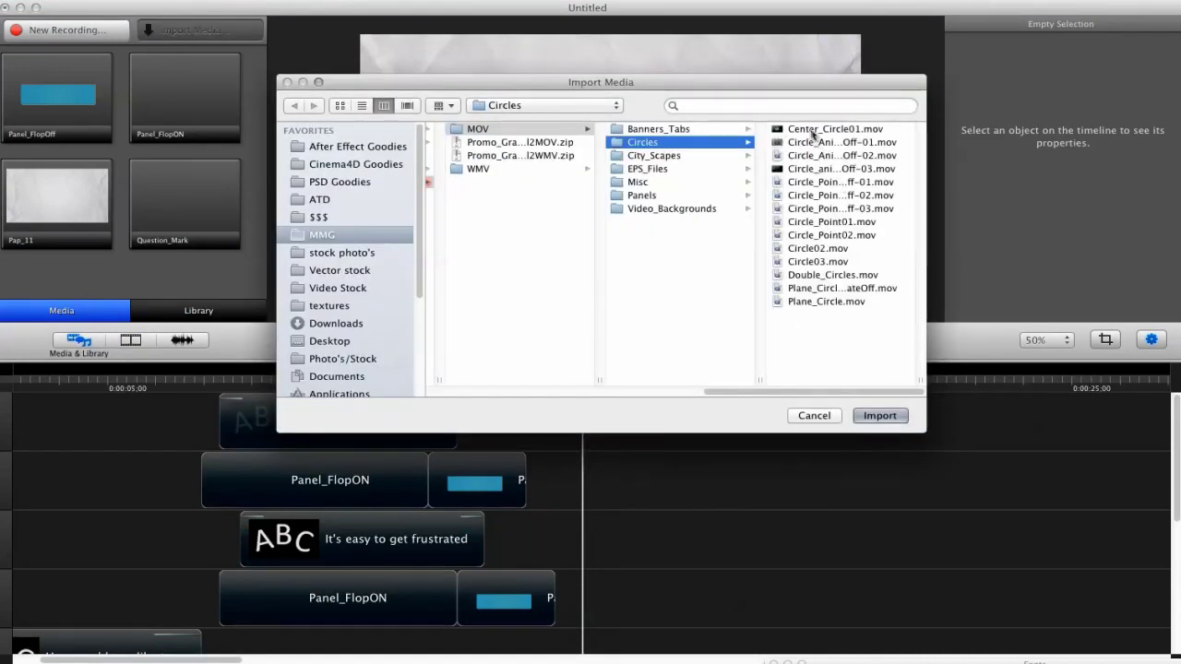
{"action": "left_click", "coordinate": [796, 130]}
{"action": "left_click_drag", "start_coordinate": [738, 92], "coordinate": [638, 99]}
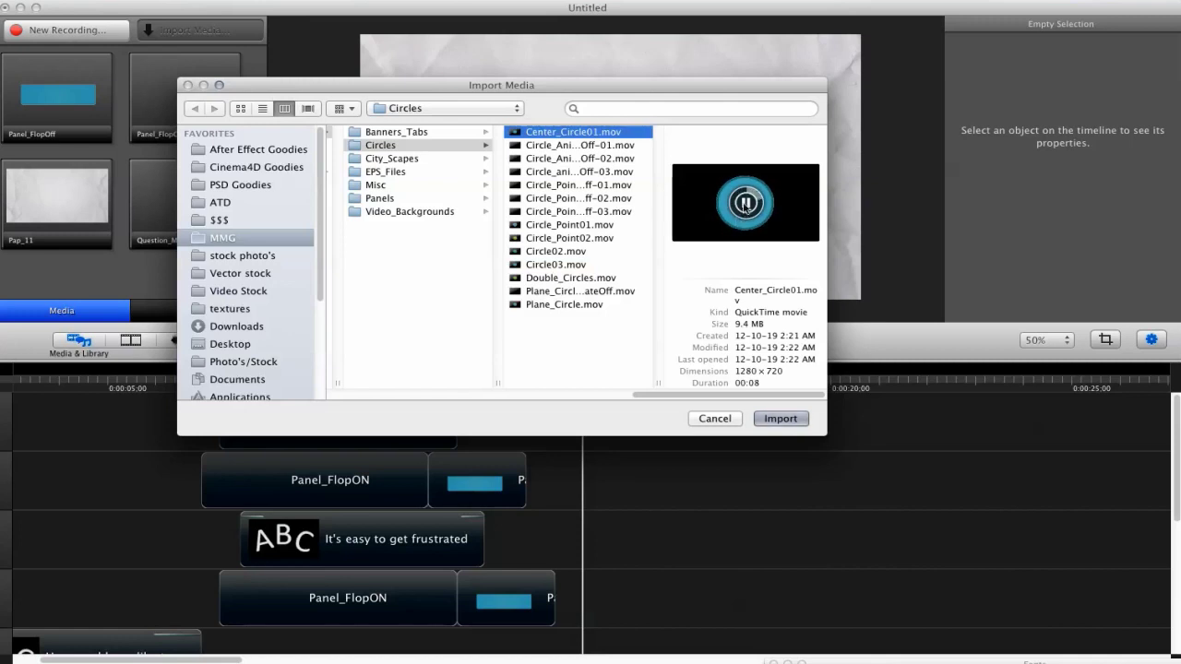
{"action": "left_click", "coordinate": [746, 205]}
{"action": "left_click", "coordinate": [605, 148]}
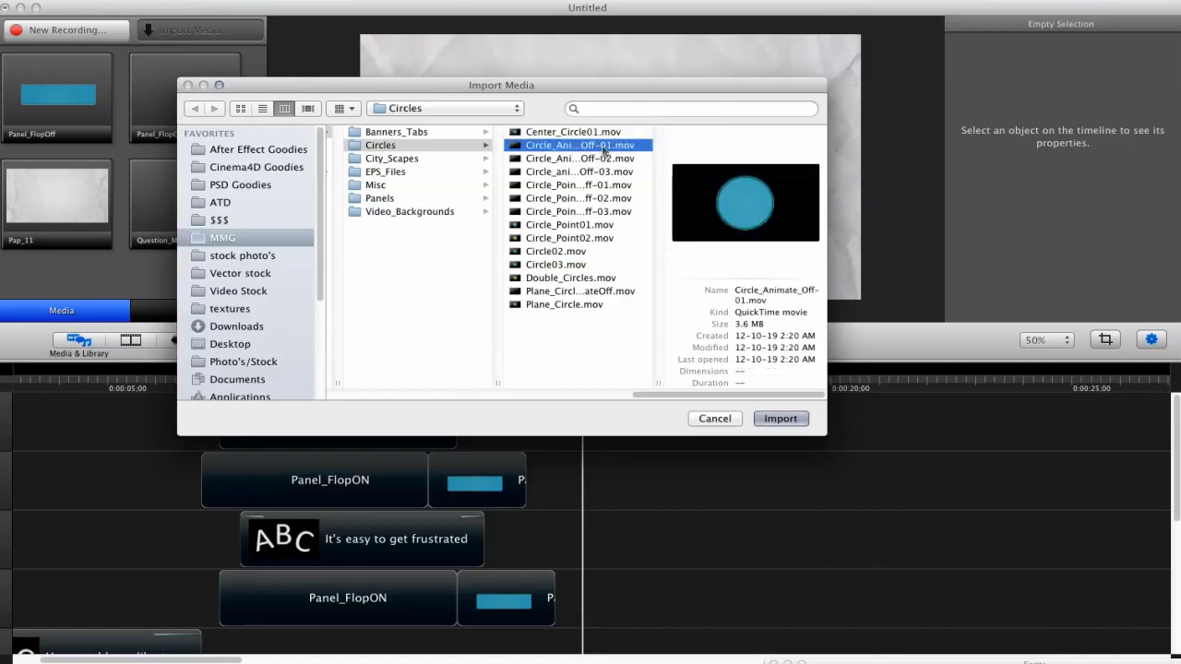
{"action": "left_click", "coordinate": [753, 210]}
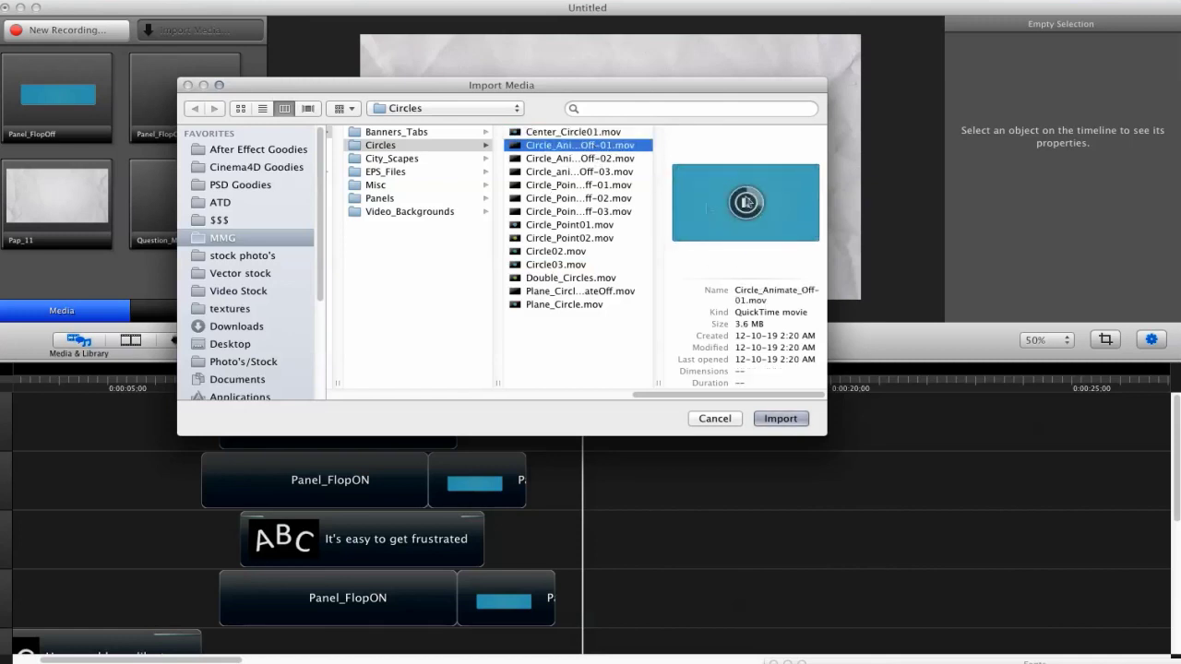
{"action": "key", "text": "Down"}
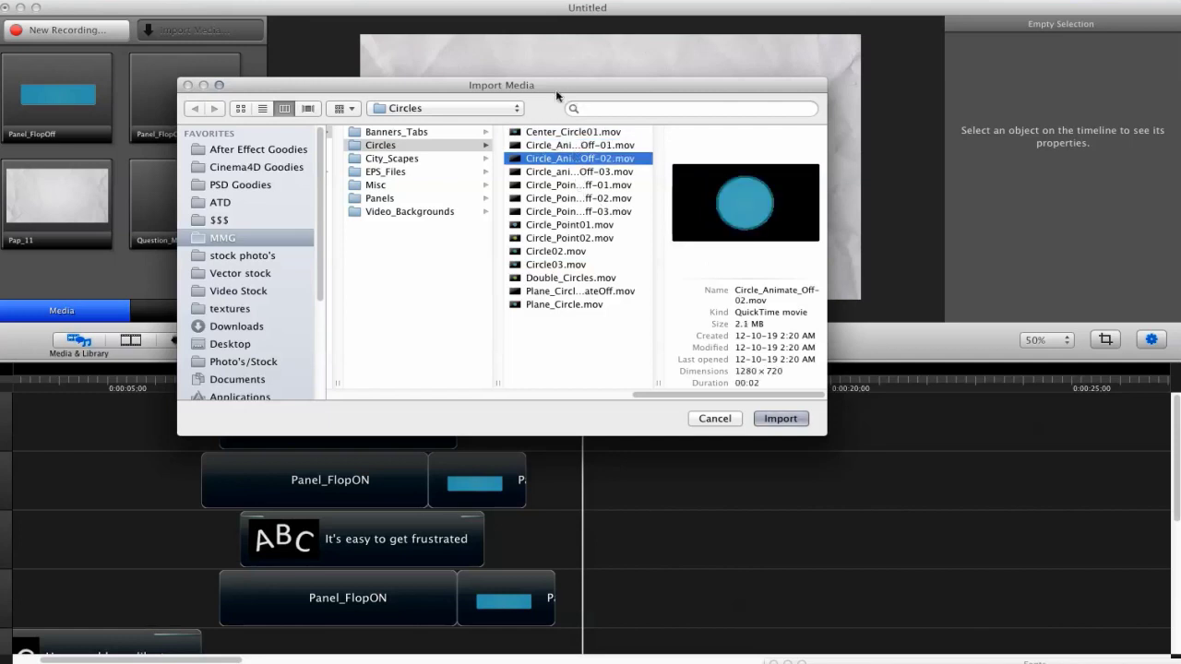
{"action": "left_click_drag", "start_coordinate": [555, 89], "coordinate": [873, 36]}
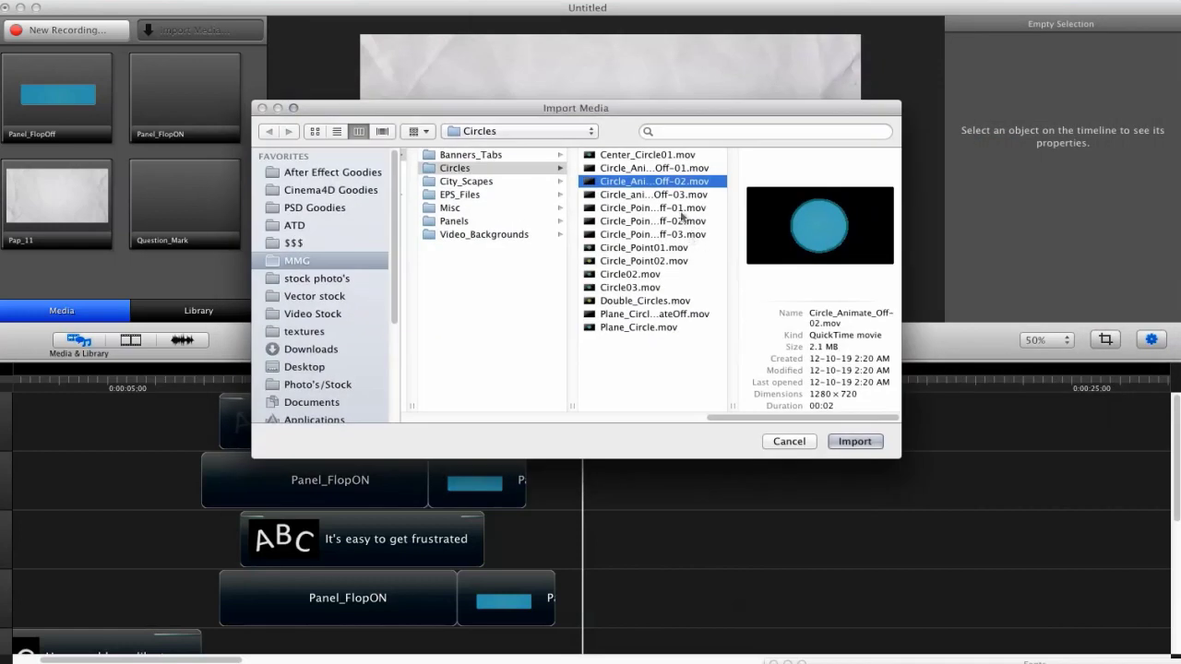
Look through the remaining clips in the Circles folder and import Double_Circles.mov.
{"action": "left_click", "coordinate": [663, 196]}
{"action": "left_click_drag", "start_coordinate": [730, 406], "coordinate": [742, 406]}
{"action": "left_click", "coordinate": [685, 209]}
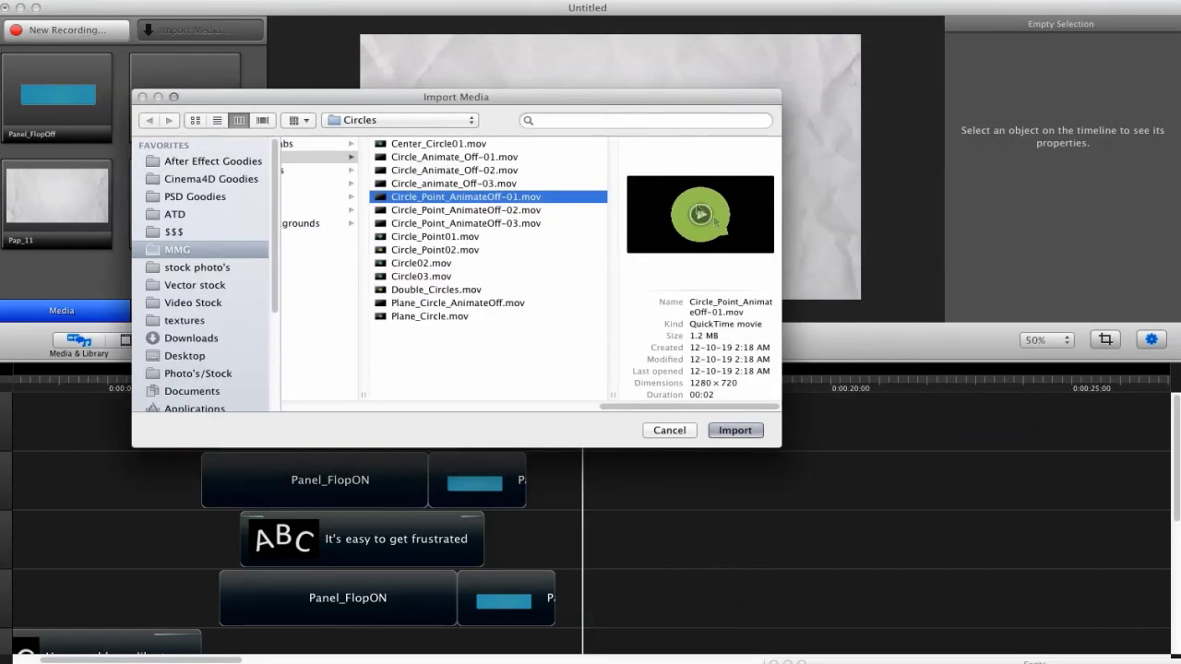
{"action": "left_click", "coordinate": [704, 215]}
{"action": "left_click", "coordinate": [422, 265]}
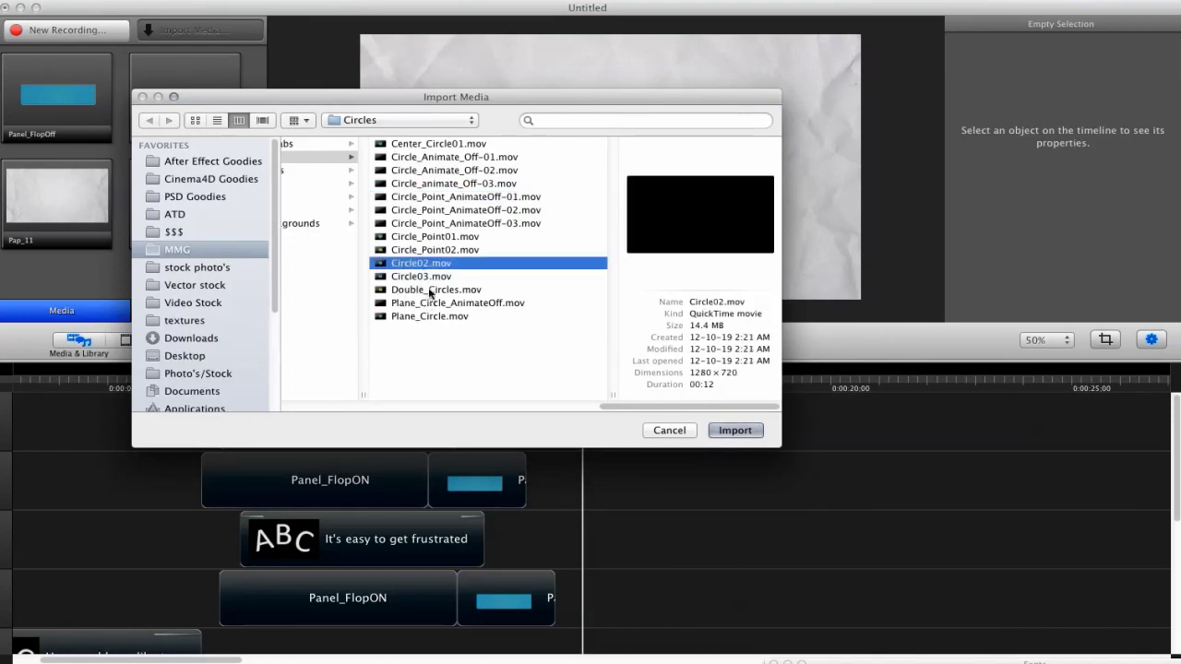
{"action": "left_click", "coordinate": [431, 291]}
{"action": "left_click", "coordinate": [735, 431]}
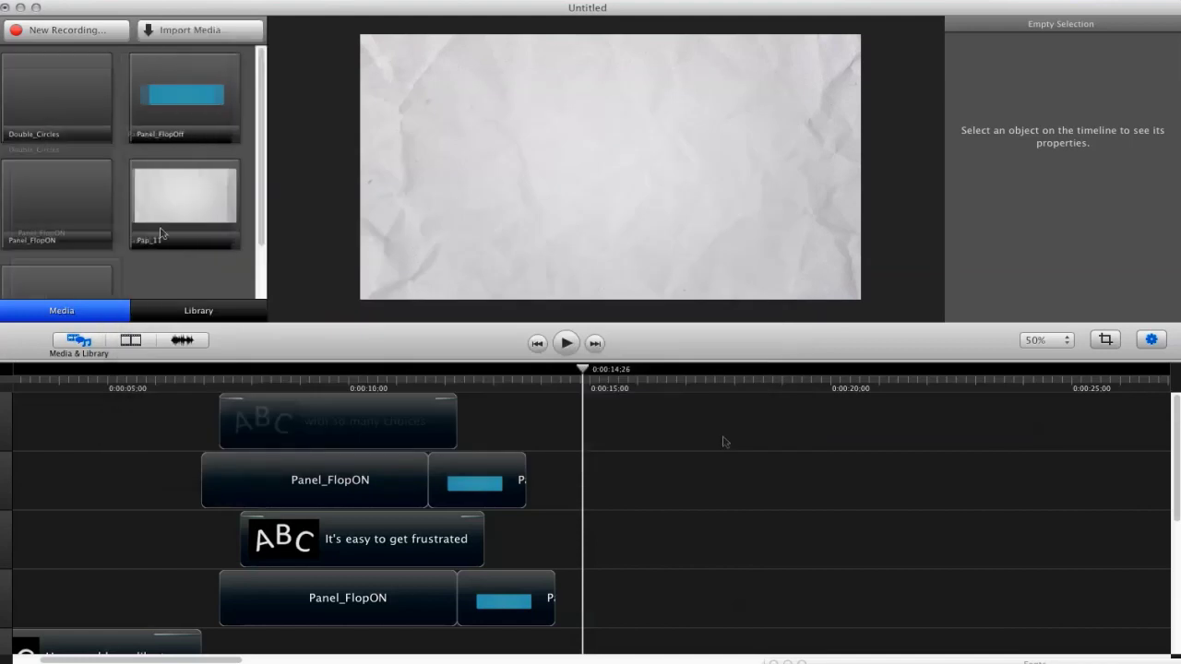
Add Double_Circles to the project at 0:00:14;26 and move its clip to the topmost track.
{"action": "left_click_drag", "start_coordinate": [53, 97], "coordinate": [606, 177]}
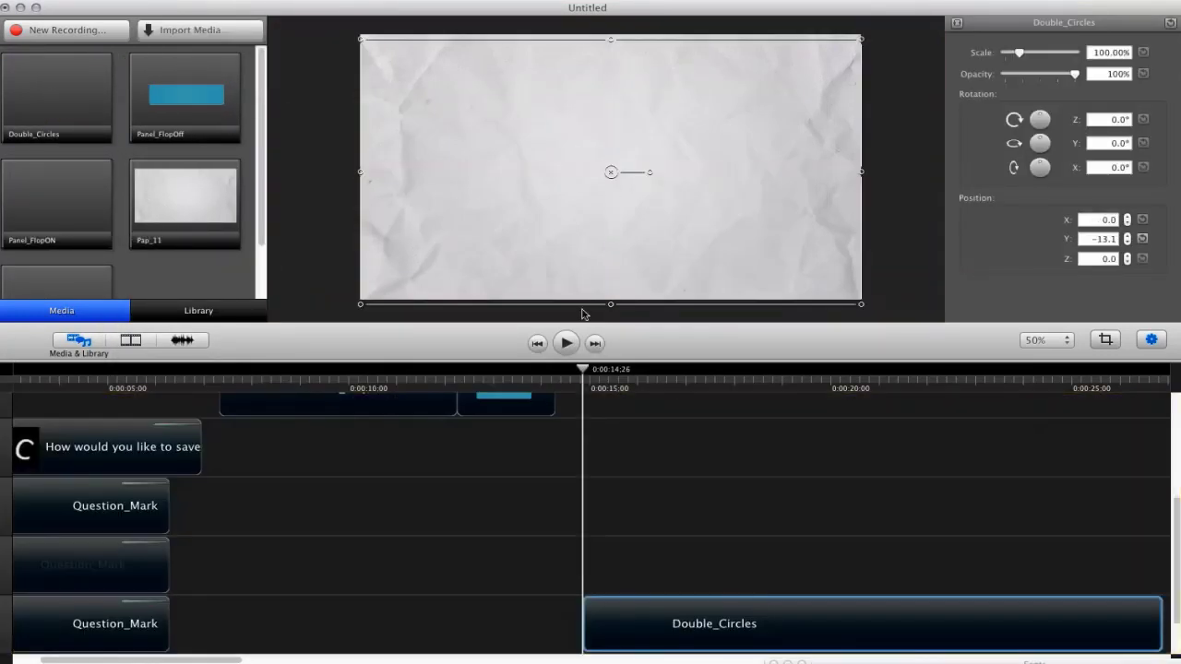
{"action": "scroll", "coordinate": [643, 547], "scroll_direction": "up", "scroll_amount": 5}
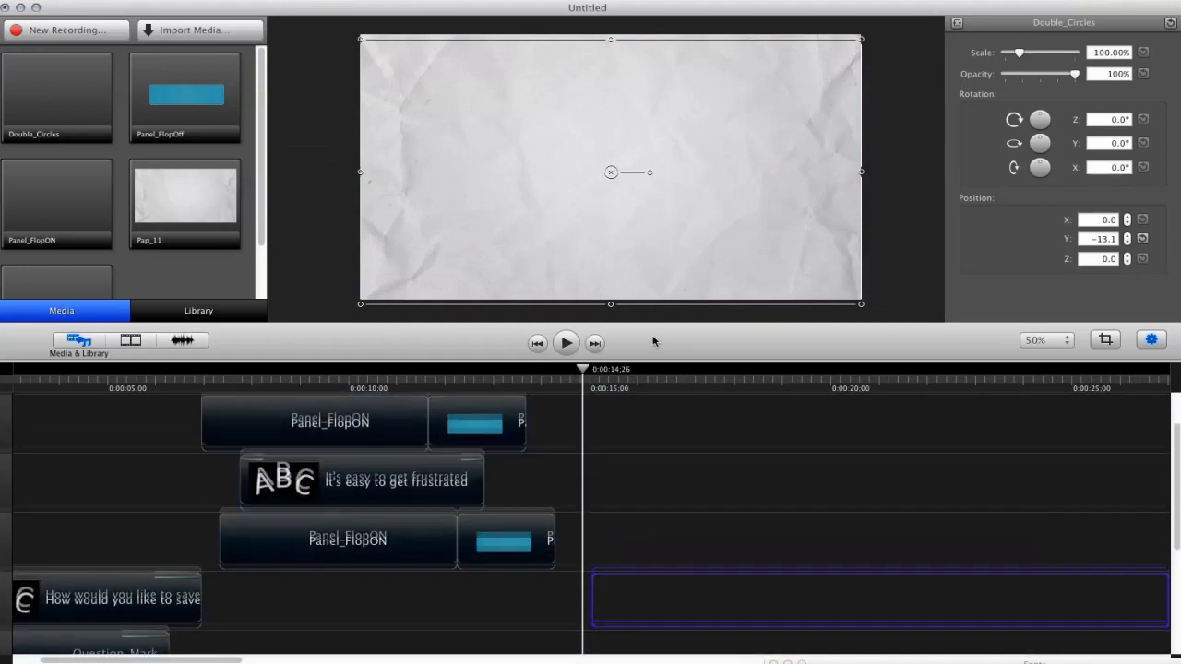
{"action": "scroll", "coordinate": [628, 422], "scroll_direction": "up", "scroll_amount": 1}
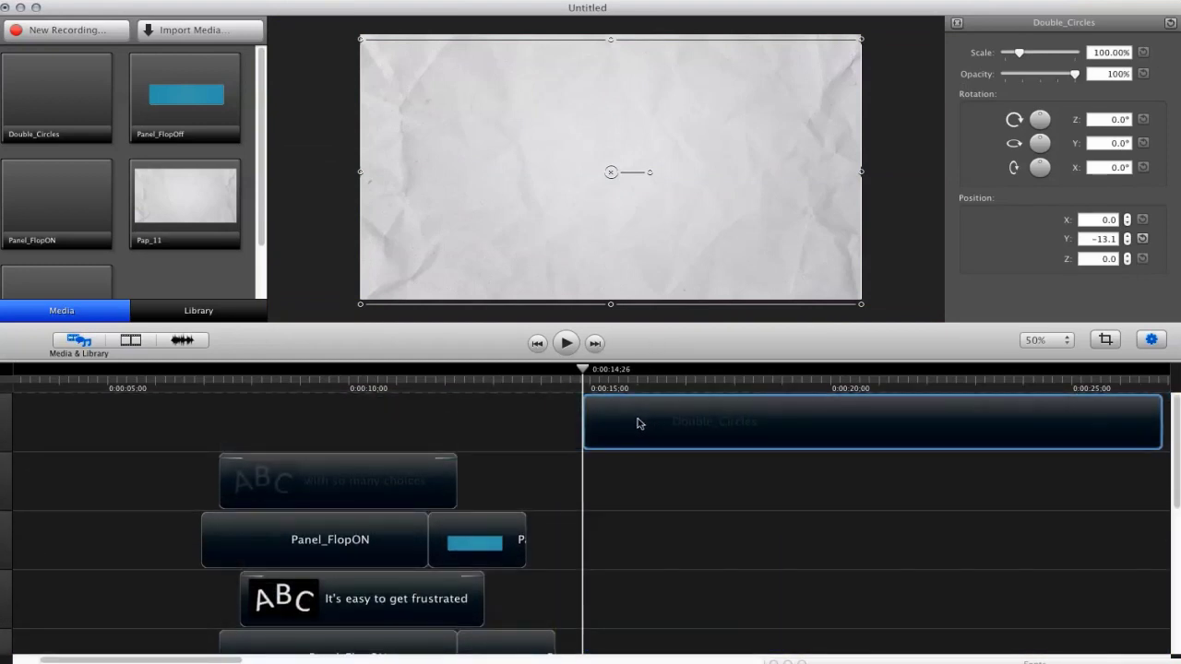
Move the Double_Circles clip earlier so it starts at about 0:00:13, overlapping the end of the Panel_FlopOff clips.
{"action": "left_click_drag", "start_coordinate": [637, 423], "coordinate": [617, 423]}
{"action": "left_click_drag", "start_coordinate": [583, 369], "coordinate": [489, 370]}
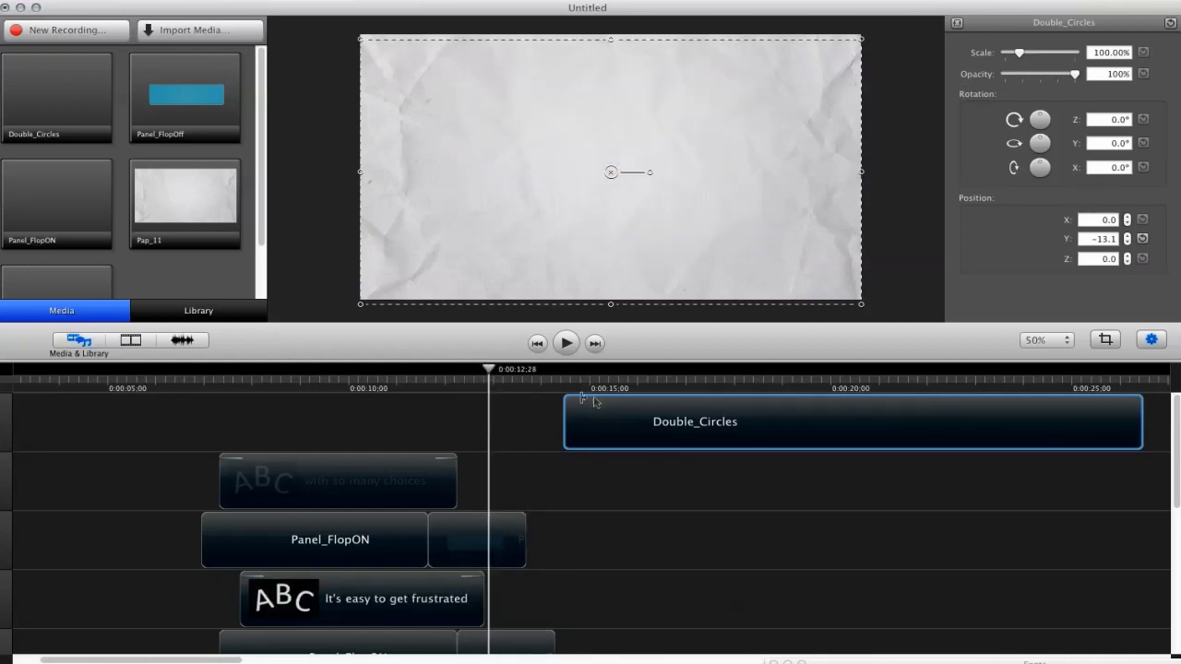
{"action": "left_click_drag", "start_coordinate": [596, 401], "coordinate": [412, 369]}
{"action": "left_click_drag", "start_coordinate": [474, 418], "coordinate": [564, 414]}
{"action": "left_click_drag", "start_coordinate": [412, 369], "coordinate": [464, 372]}
{"action": "left_click_drag", "start_coordinate": [502, 435], "coordinate": [496, 436]}
{"action": "left_click_drag", "start_coordinate": [461, 369], "coordinate": [538, 370]}
{"action": "mouse_move", "coordinate": [559, 425]}
{"action": "left_mouse_down"}
{"action": "mouse_move", "coordinate": [607, 427]}
{"action": "mouse_move", "coordinate": [548, 431]}
{"action": "left_mouse_up"}
{"action": "left_click", "coordinate": [576, 478]}
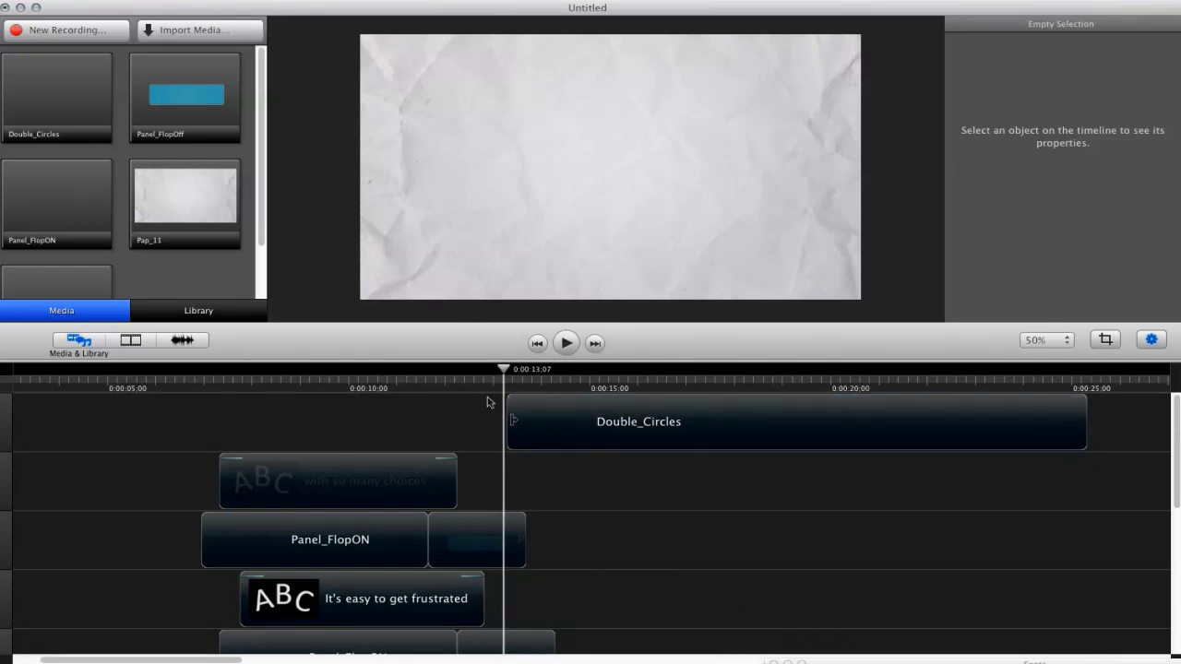
Scrub through the Double_Circles animation and centre the clip on the canvas at X 0, Y 0.
{"action": "left_click_drag", "start_coordinate": [511, 376], "coordinate": [1013, 384]}
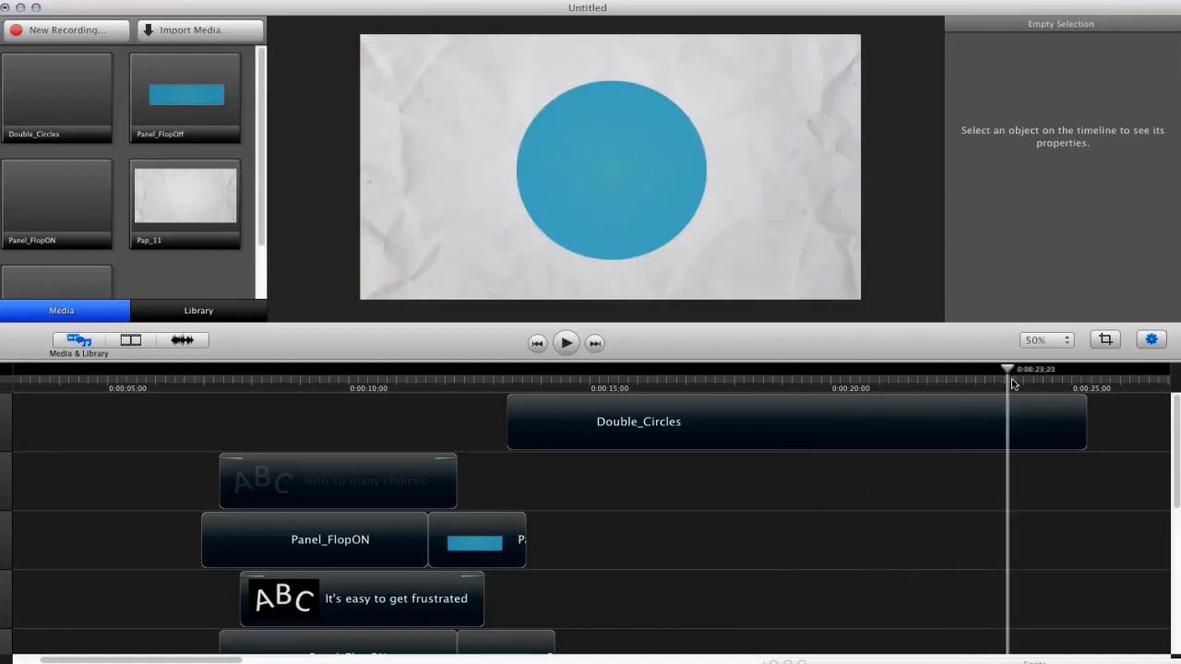
{"action": "left_click_drag", "start_coordinate": [626, 391], "coordinate": [699, 386]}
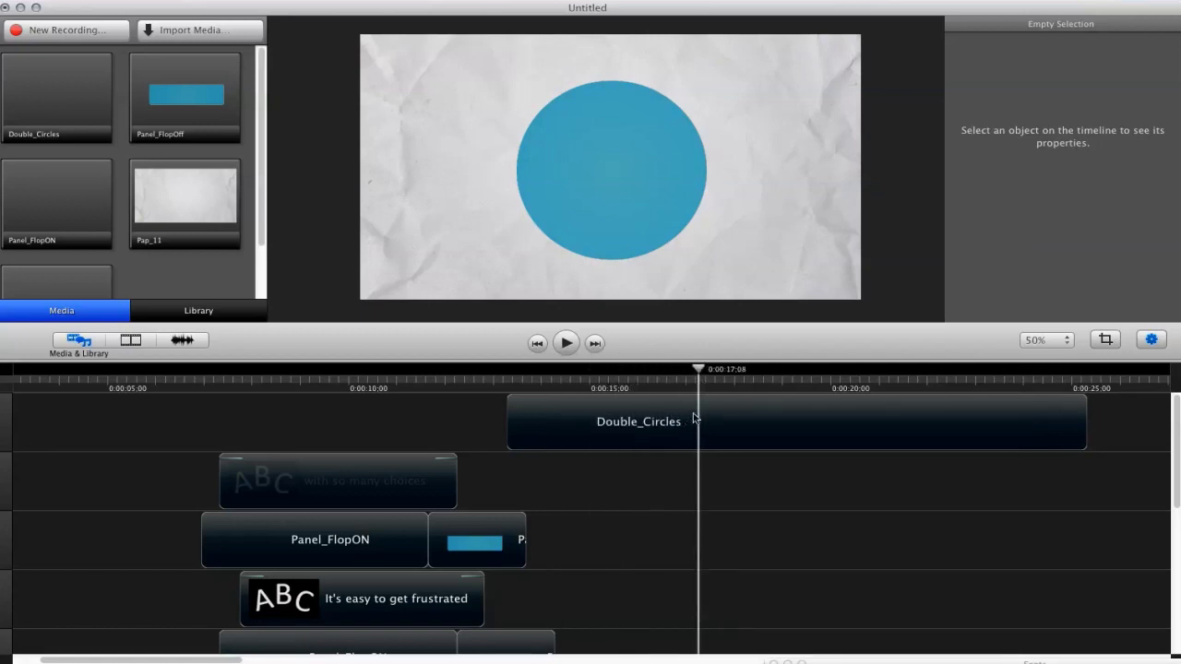
{"action": "left_click", "coordinate": [734, 427]}
{"action": "left_click_drag", "start_coordinate": [726, 275], "coordinate": [726, 266]}
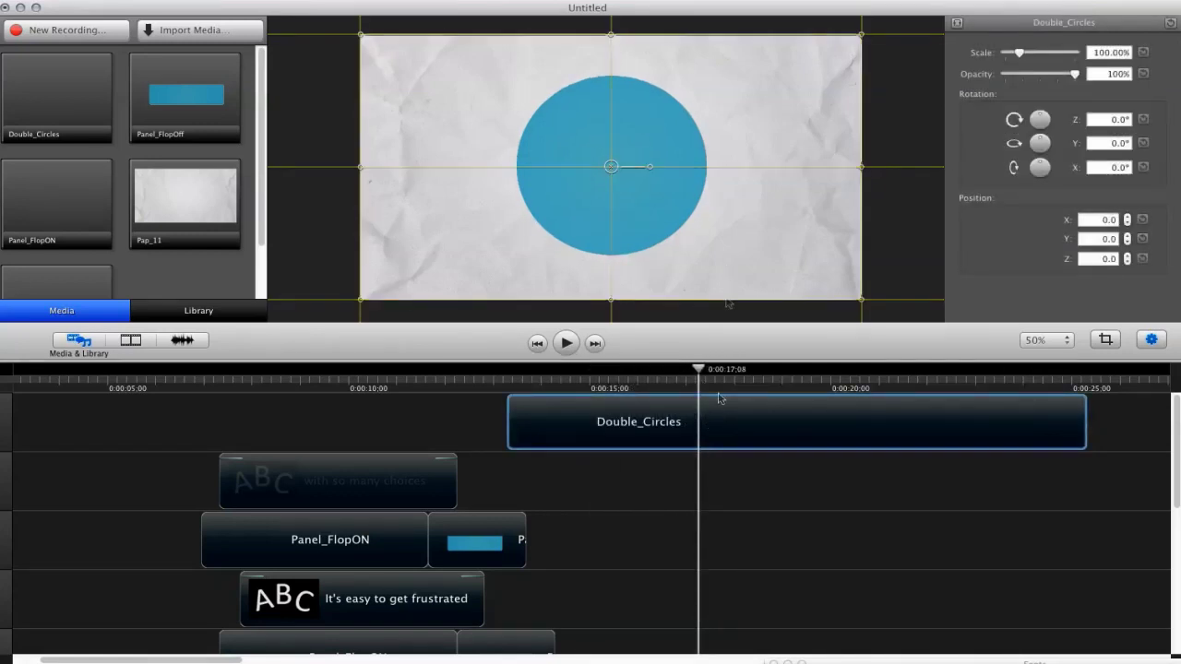
{"action": "left_click", "coordinate": [714, 436]}
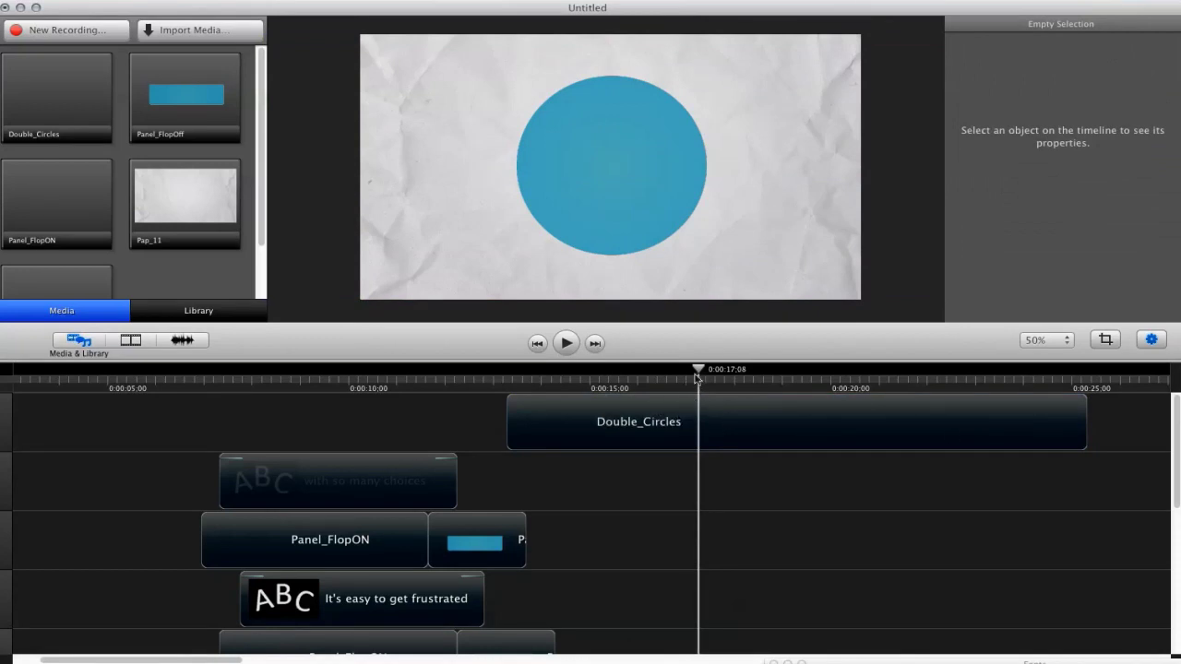
Add a text box over the blue circle at 0:00:14;20.
{"action": "left_click_drag", "start_coordinate": [697, 378], "coordinate": [572, 374]}
{"action": "left_click", "coordinate": [646, 422]}
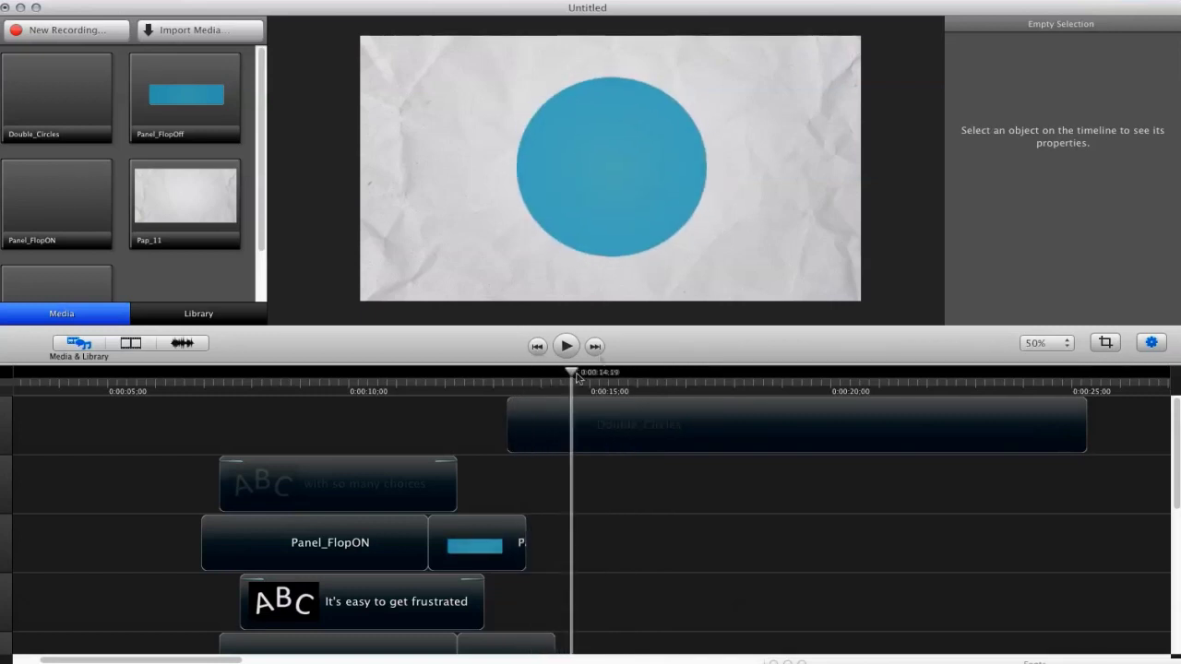
{"action": "left_click", "coordinate": [130, 343]}
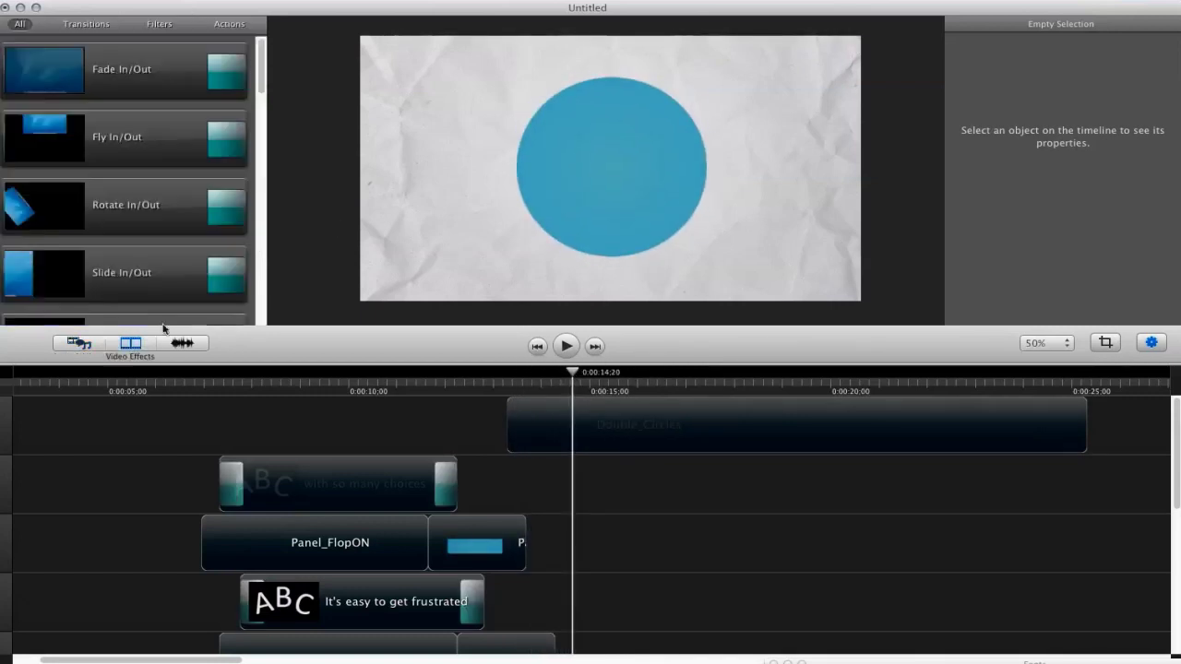
{"action": "left_click", "coordinate": [81, 343]}
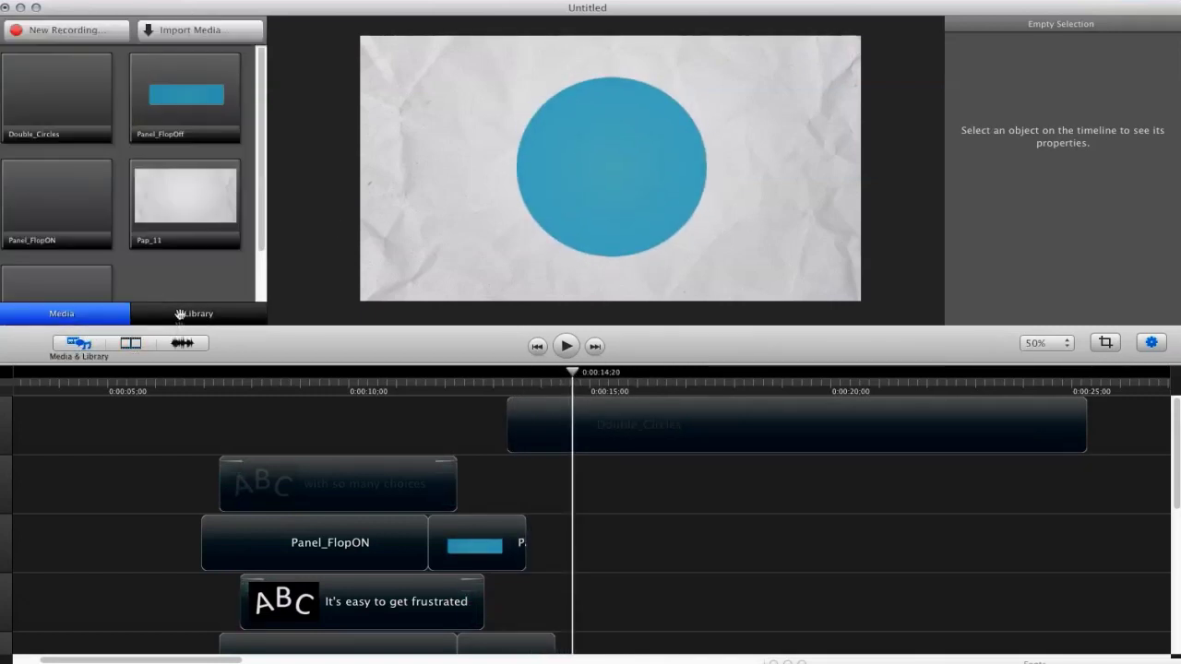
{"action": "left_click", "coordinate": [198, 314]}
{"action": "left_click_drag", "start_coordinate": [44, 48], "coordinate": [595, 148]}
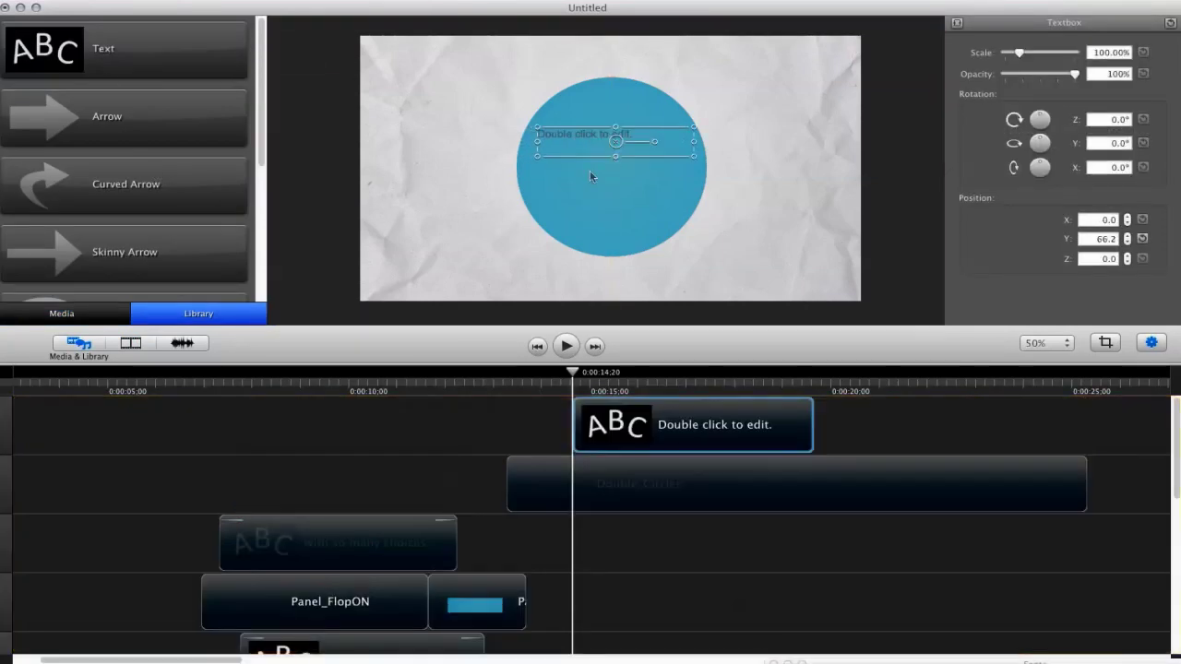
Format the placeholder text in the new text box with the favourite Headline One font at 85 pt, coloured white.
{"action": "double_click", "coordinate": [584, 135]}
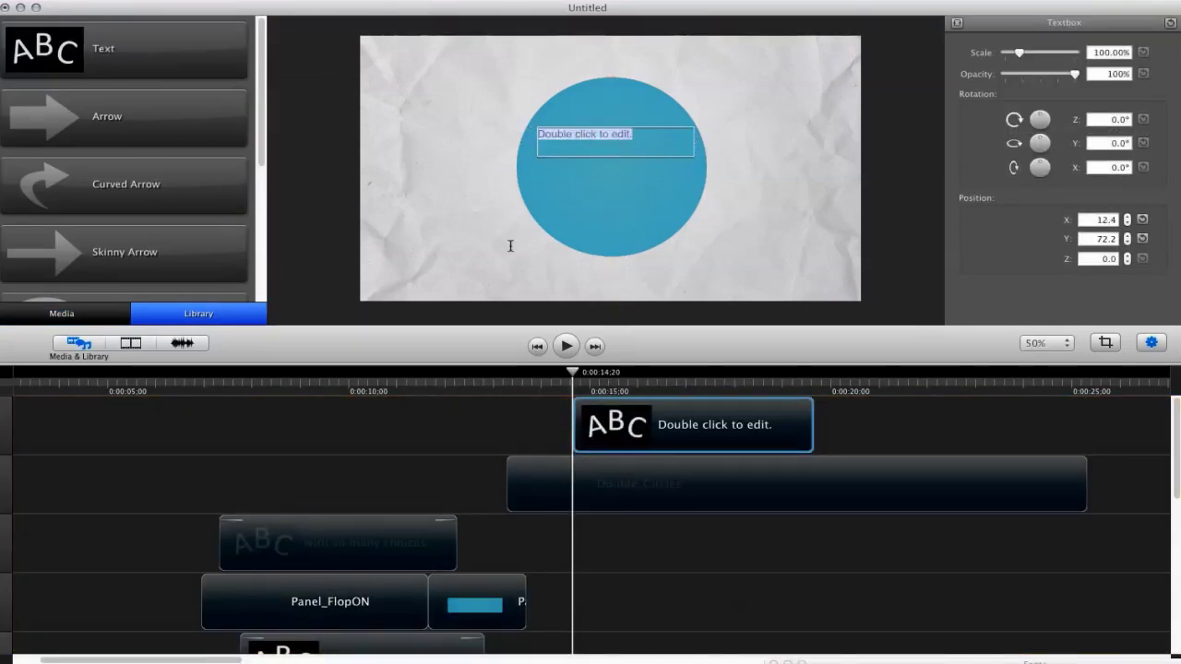
{"action": "left_click", "coordinate": [840, 503]}
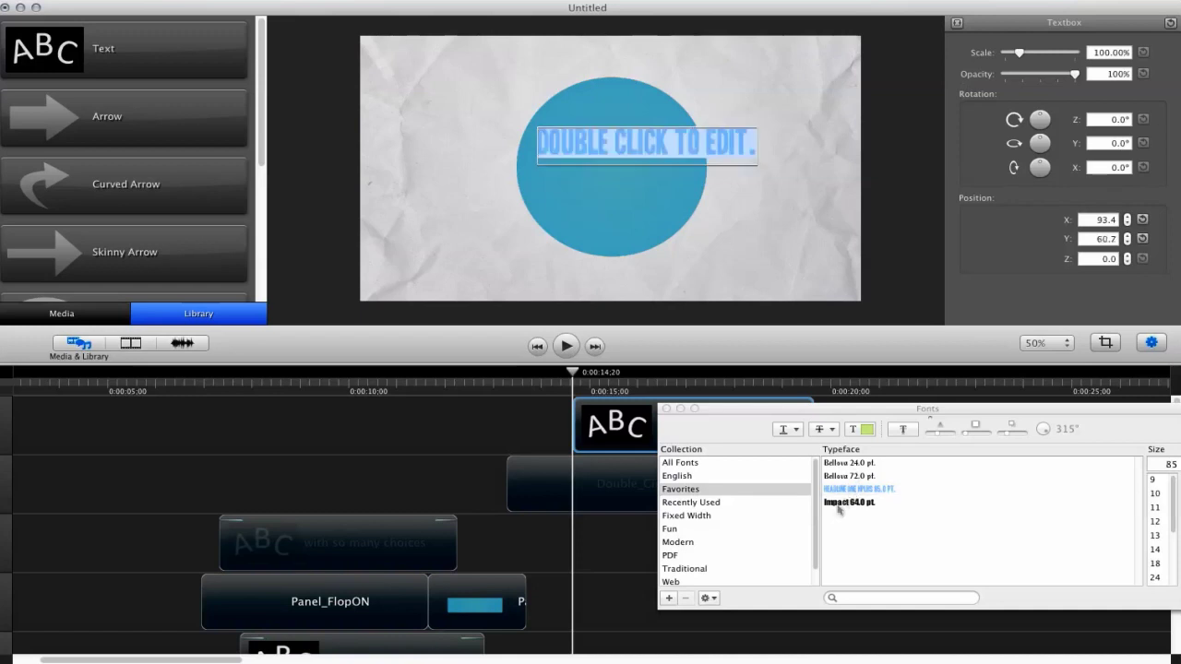
{"action": "left_click", "coordinate": [867, 430]}
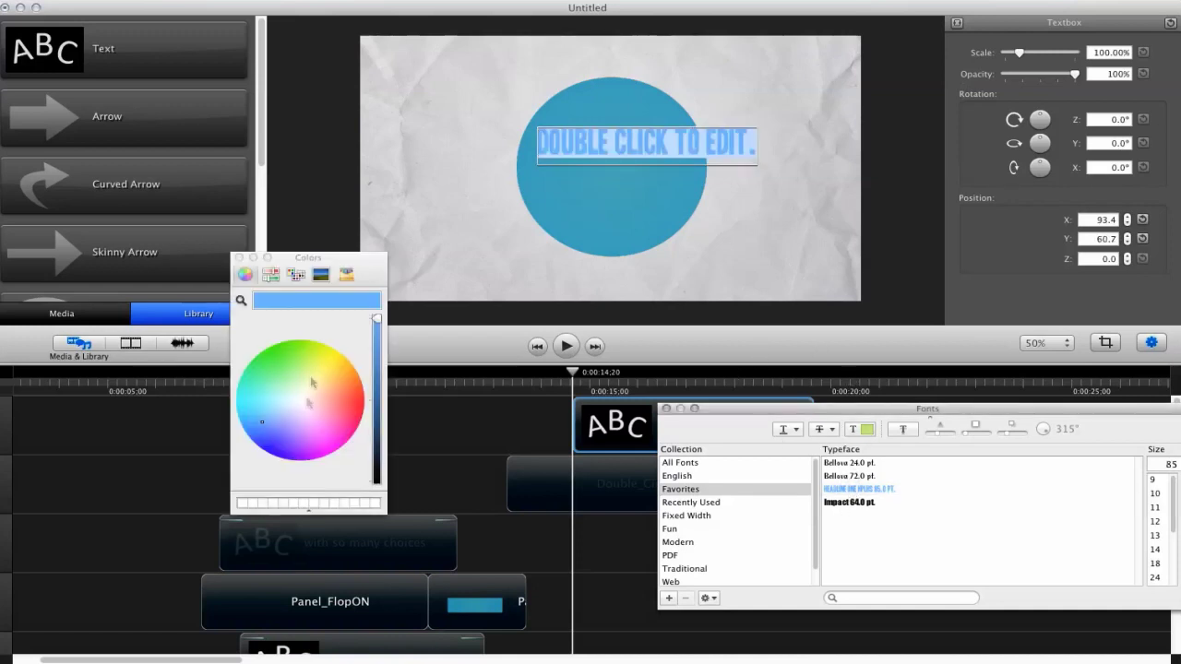
{"action": "left_click", "coordinate": [239, 257]}
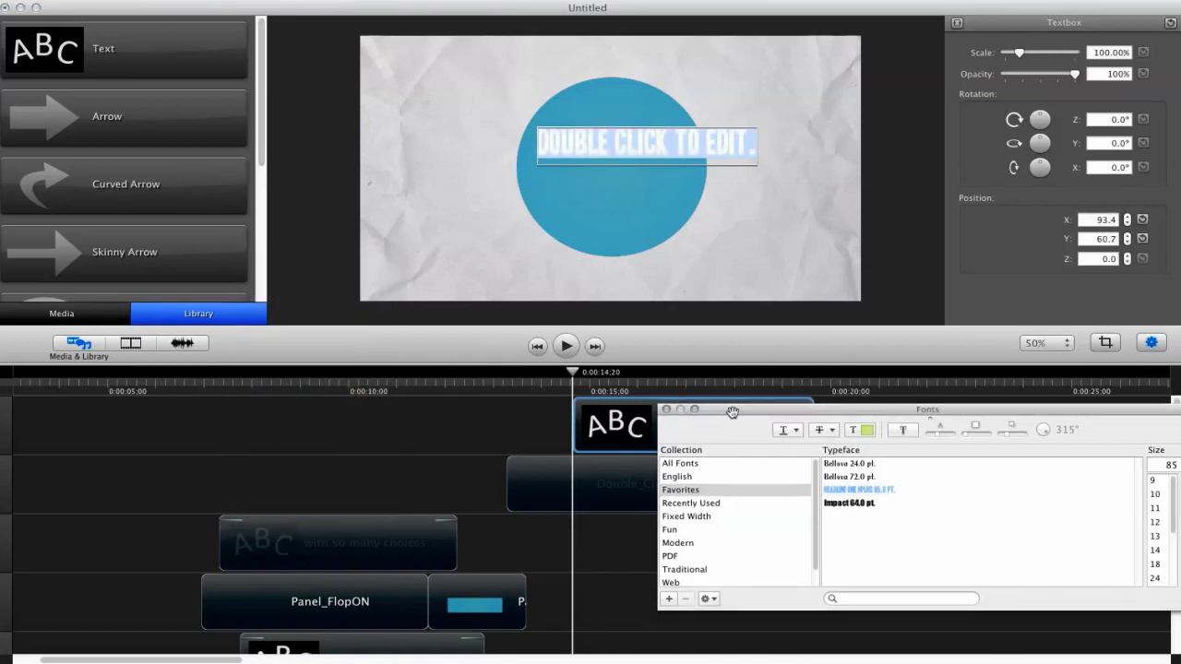
Replace the placeholder text on the blue circle with "70%".
{"action": "left_click", "coordinate": [614, 145]}
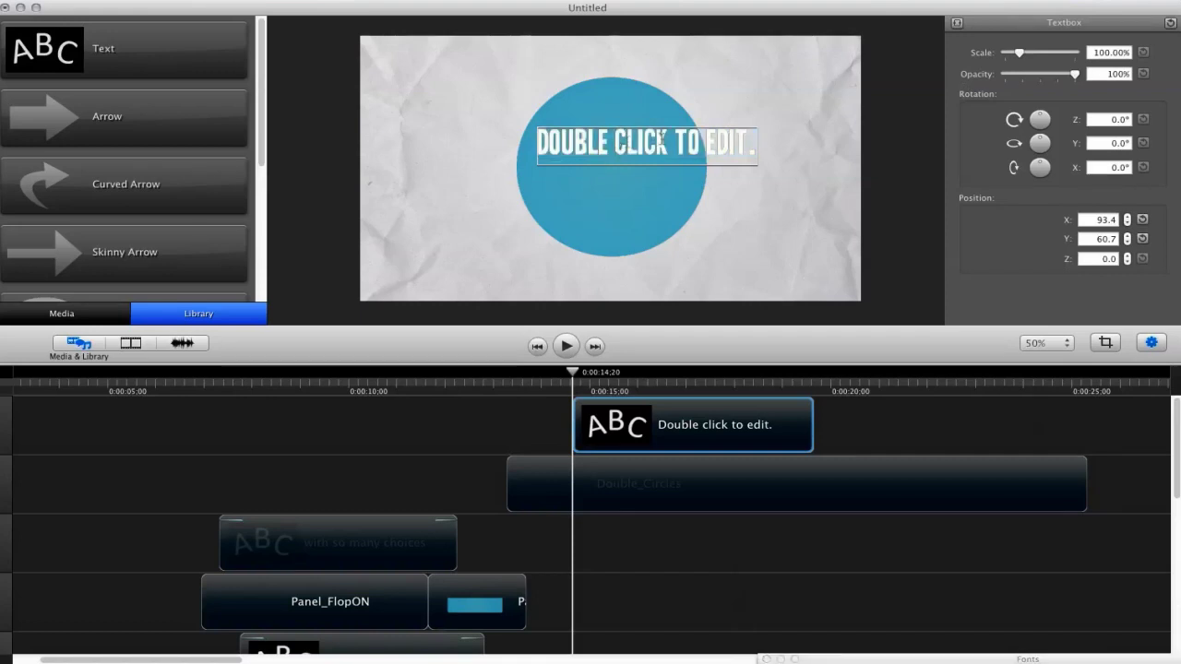
{"action": "key", "text": "super+a"}
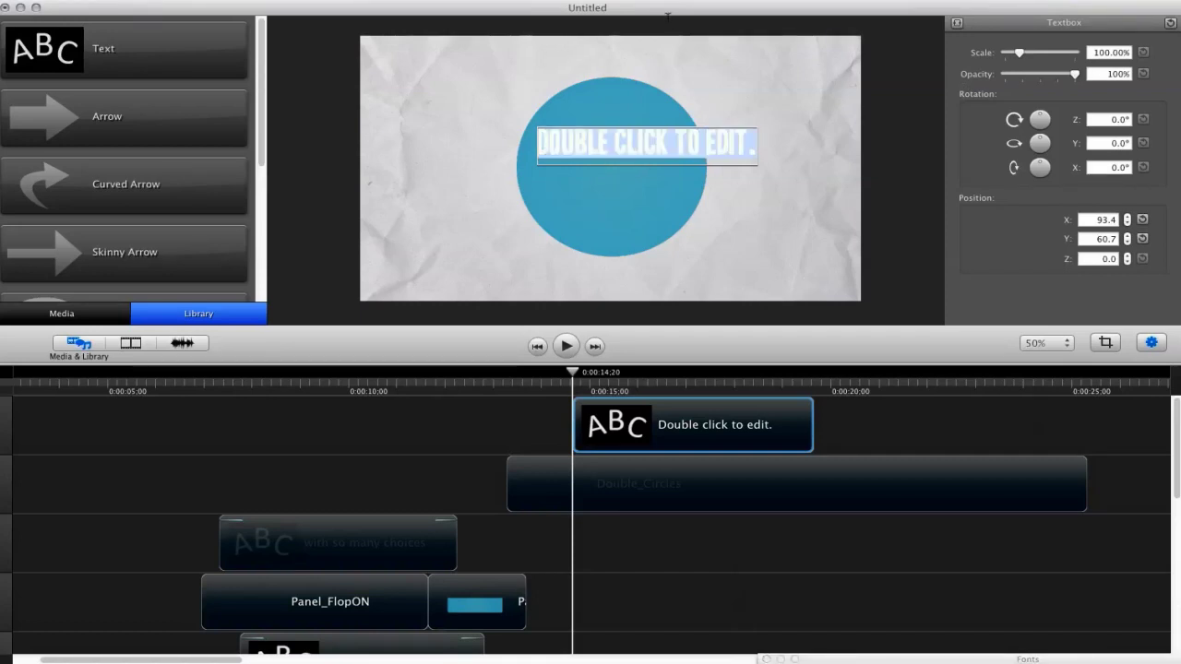
{"action": "type", "text": "70"}
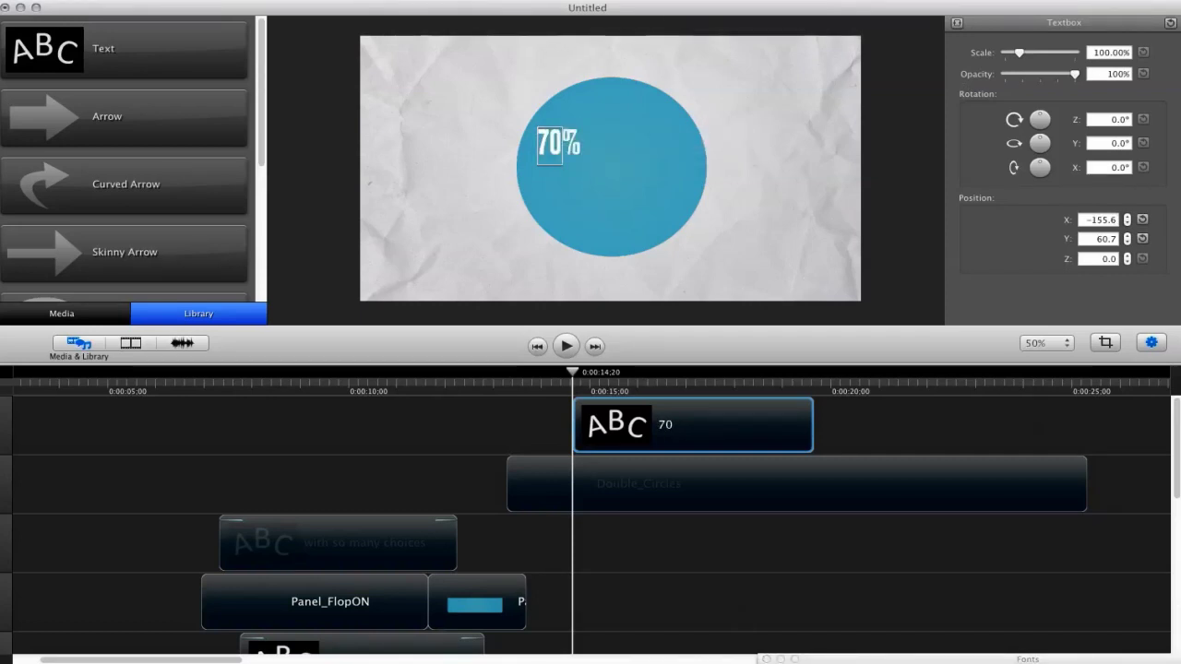
Set the font size of the "70%" text on the blue circle to 100 pt.
{"action": "left_click", "coordinate": [925, 657]}
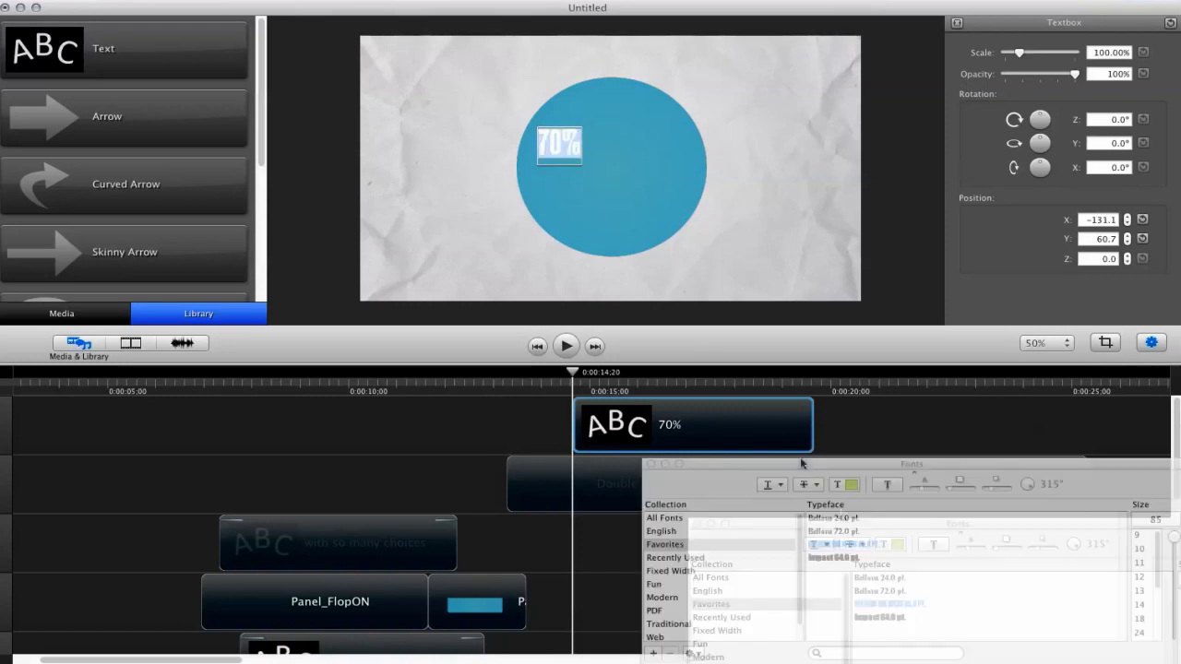
{"action": "mouse_move", "coordinate": [1164, 529]}
{"action": "left_mouse_down"}
{"action": "mouse_move", "coordinate": [1150, 540]}
{"action": "mouse_move", "coordinate": [1166, 529]}
{"action": "left_mouse_up"}
{"action": "key", "text": "Down"}
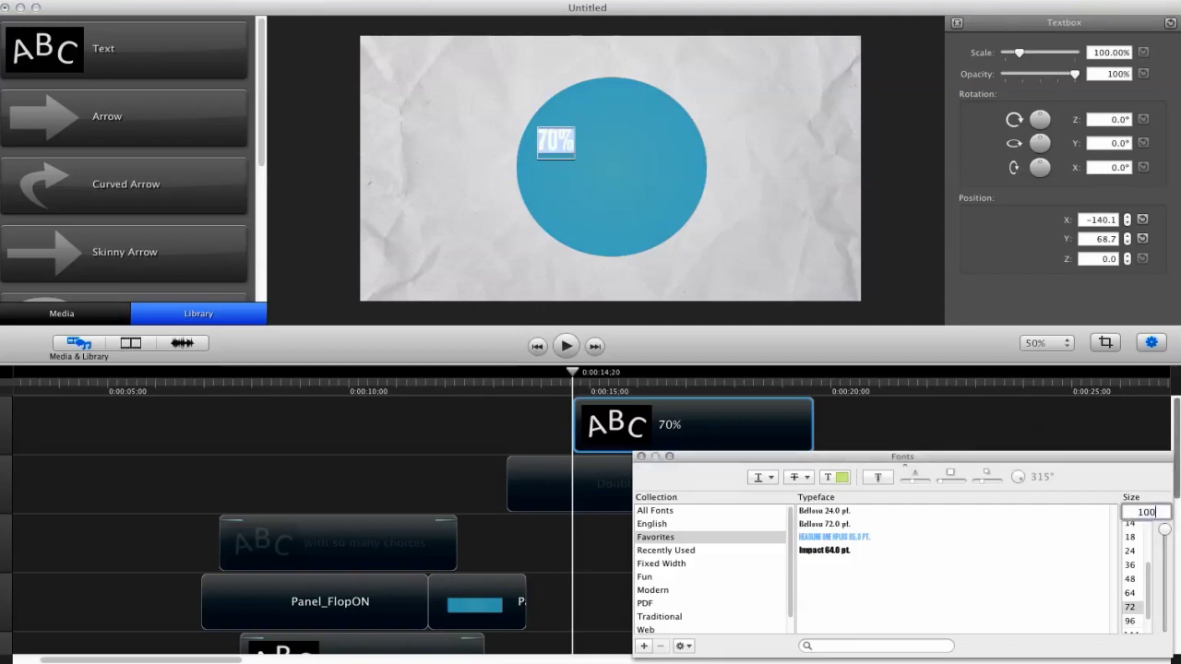
{"action": "key", "text": "Return"}
{"action": "left_click_drag", "start_coordinate": [1124, 475], "coordinate": [1173, 657]}
Enlarge the "70%" text and centre it in the upper part of the blue circle at X 0, Y 82.4.
{"action": "left_click", "coordinate": [577, 172]}
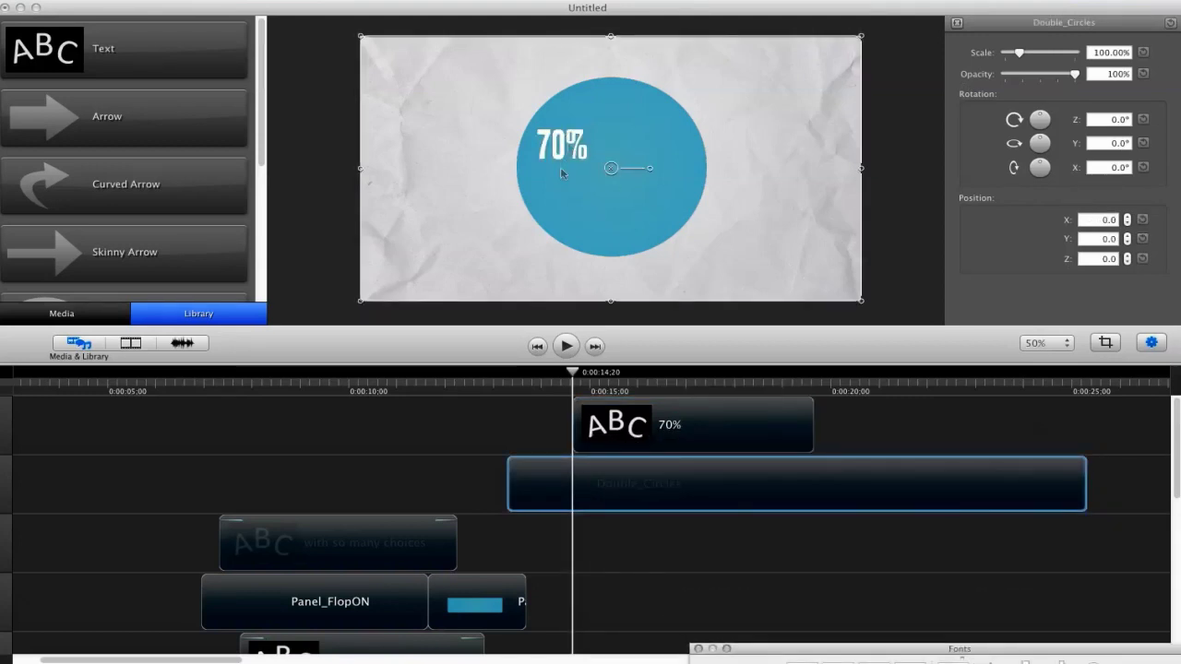
{"action": "left_click", "coordinate": [338, 128]}
{"action": "left_click_drag", "start_coordinate": [561, 145], "coordinate": [655, 175]}
{"action": "left_click_drag", "start_coordinate": [641, 135], "coordinate": [635, 133]}
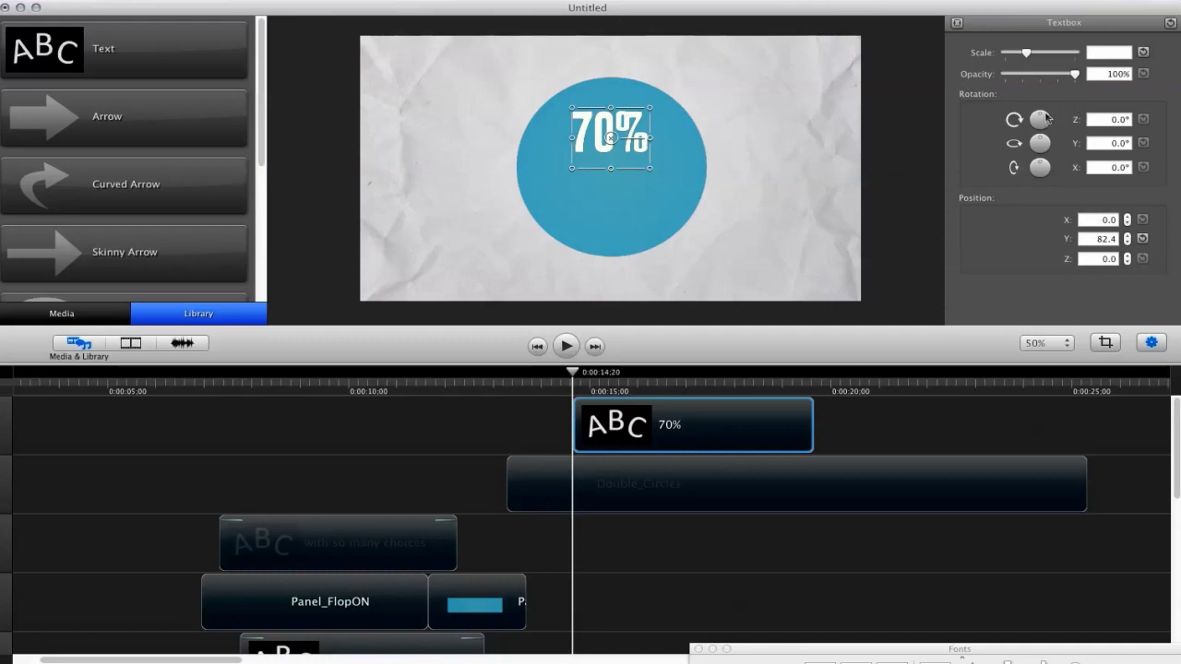
Rotate the "70%" text to -10° about the Z axis and nudge its position to Y 81.1.
{"action": "left_click_drag", "start_coordinate": [1046, 117], "coordinate": [1039, 112]}
{"action": "key", "text": "Return"}
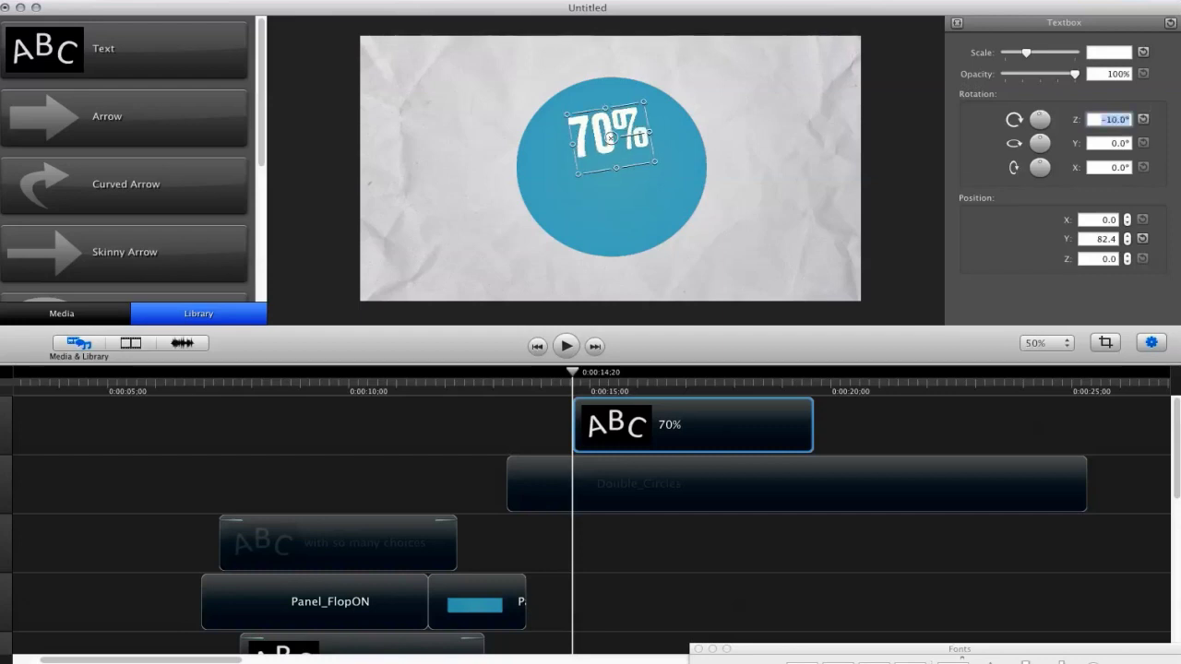
{"action": "left_click_drag", "start_coordinate": [618, 123], "coordinate": [615, 128]}
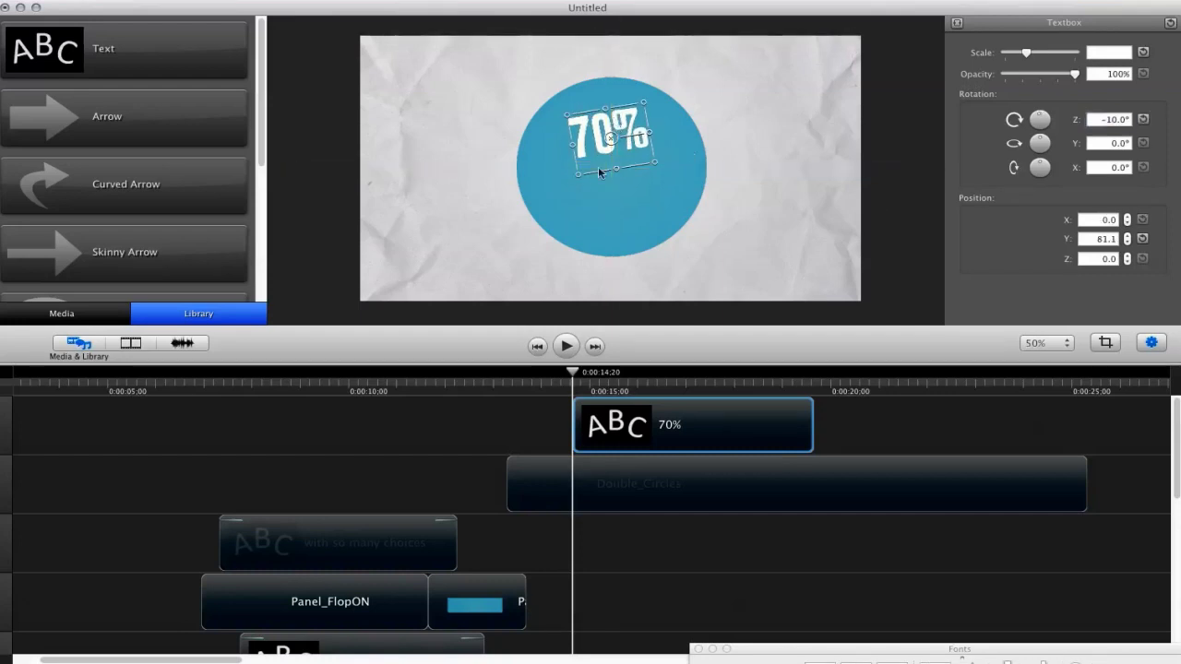
Add a second text box below the "70%" on the circle with the text "of users prefer".
{"action": "left_click", "coordinate": [342, 200]}
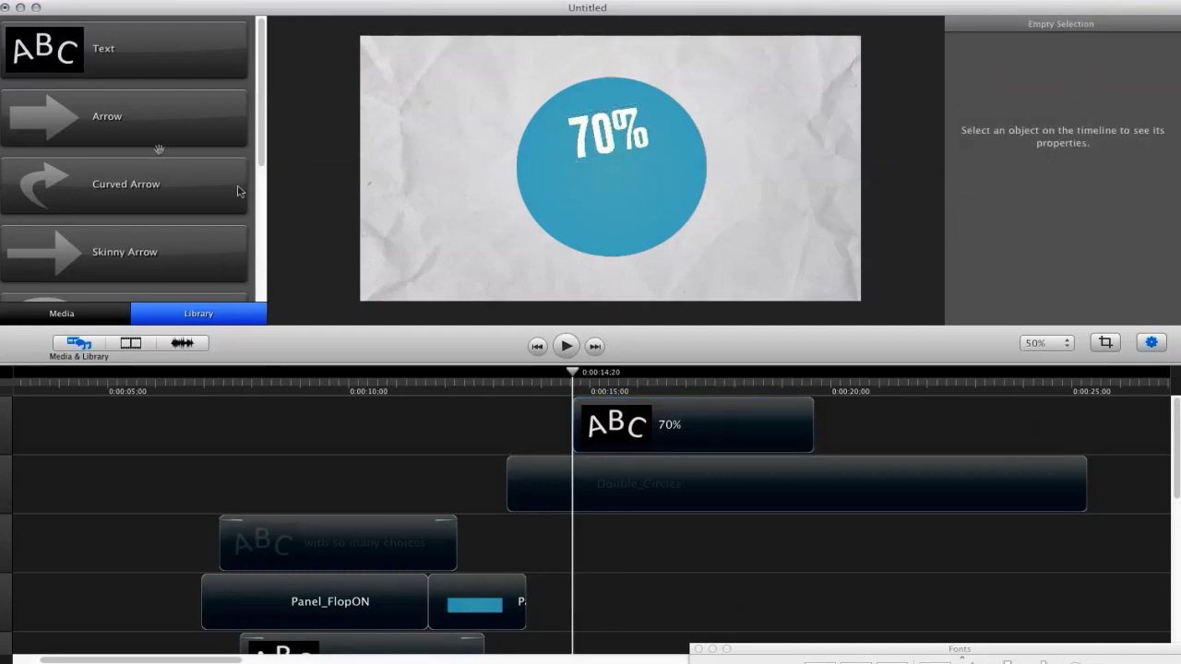
{"action": "left_click_drag", "start_coordinate": [130, 66], "coordinate": [621, 230]}
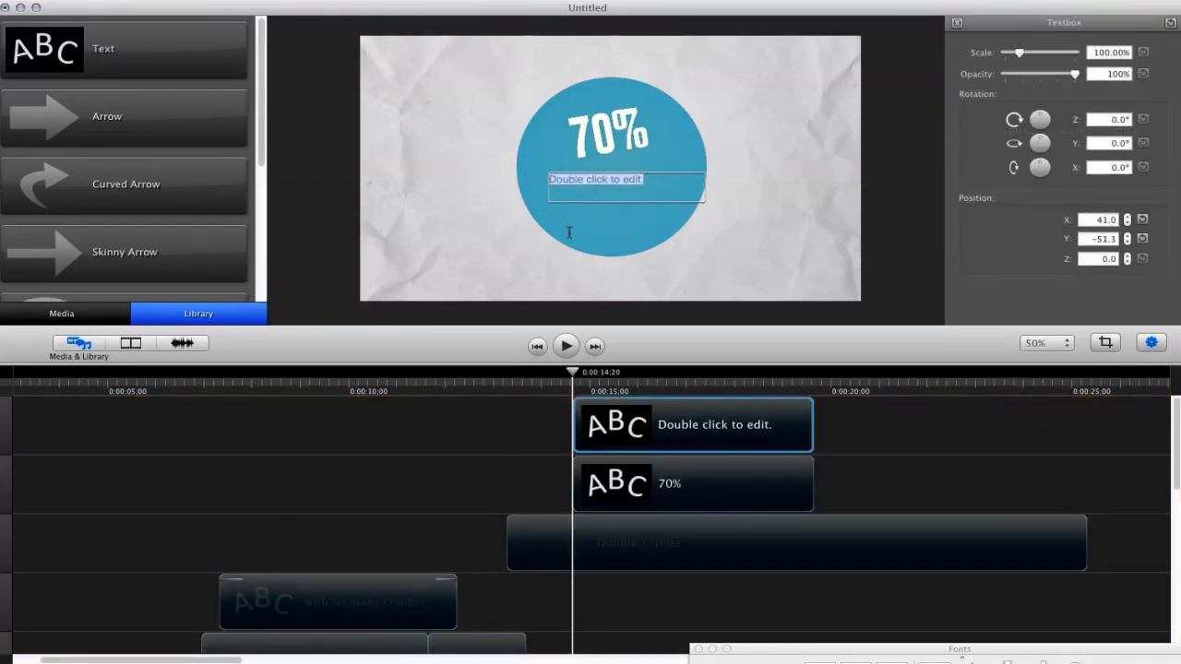
{"action": "type", "text": "of users prefer"}
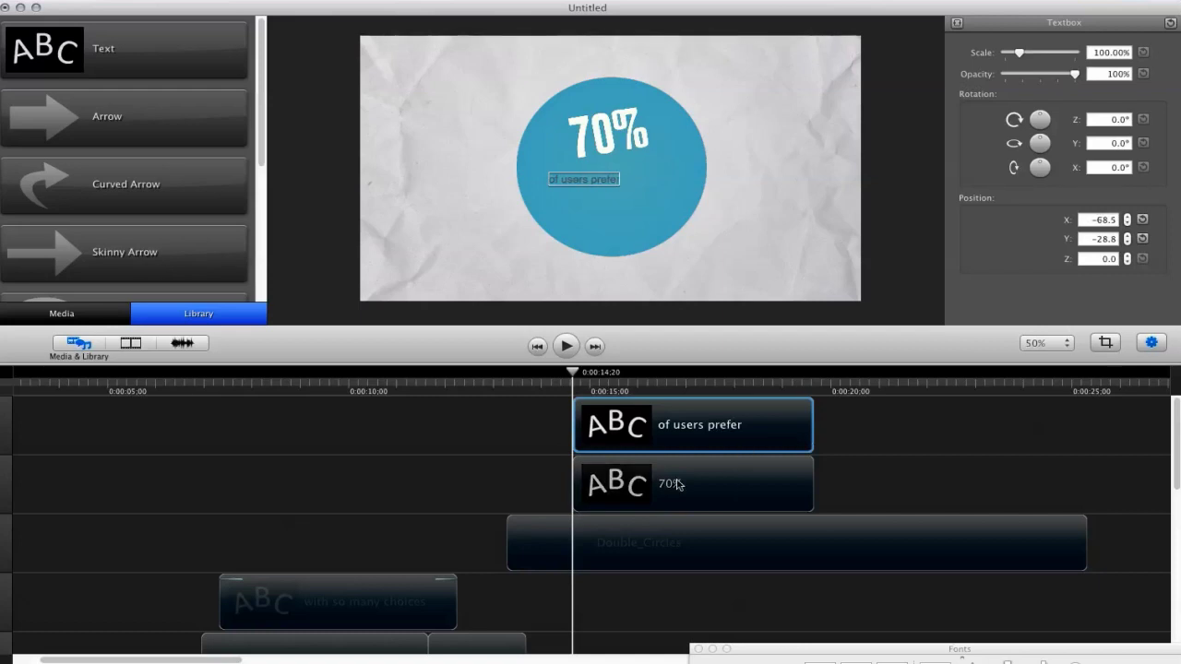
Format the "of users prefer" text with the favourite Headline One font at 85 pt, coloured white.
{"action": "left_click_drag", "start_coordinate": [969, 656], "coordinate": [832, 397]}
{"action": "left_click", "coordinate": [754, 470]}
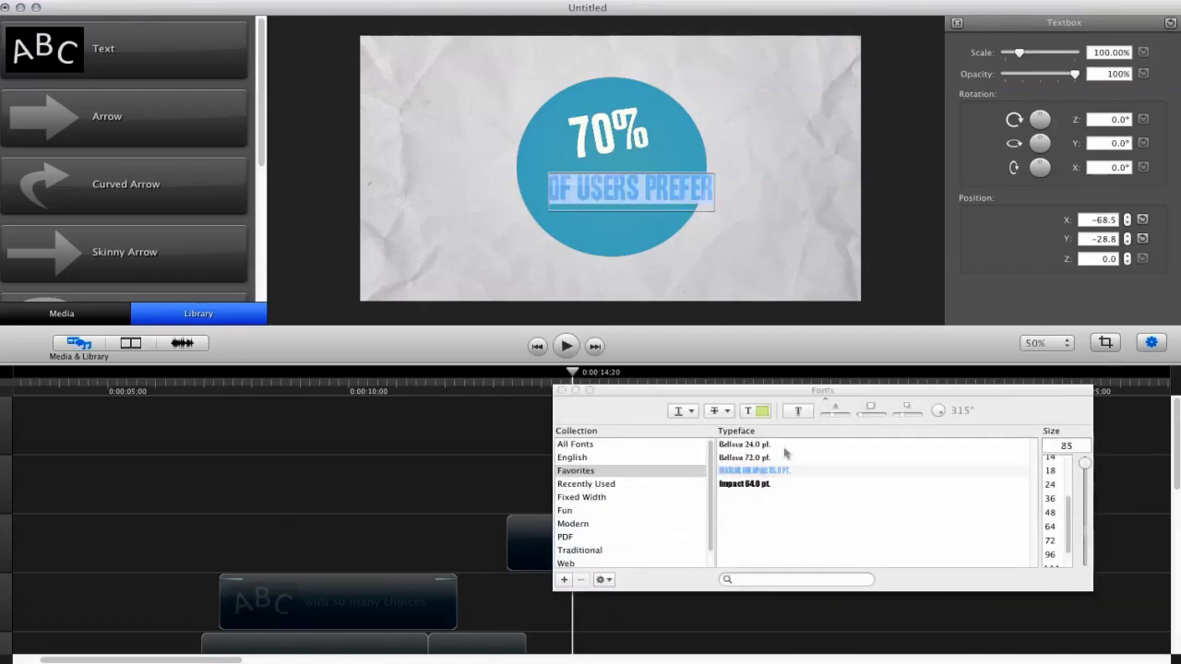
{"action": "left_click", "coordinate": [761, 411]}
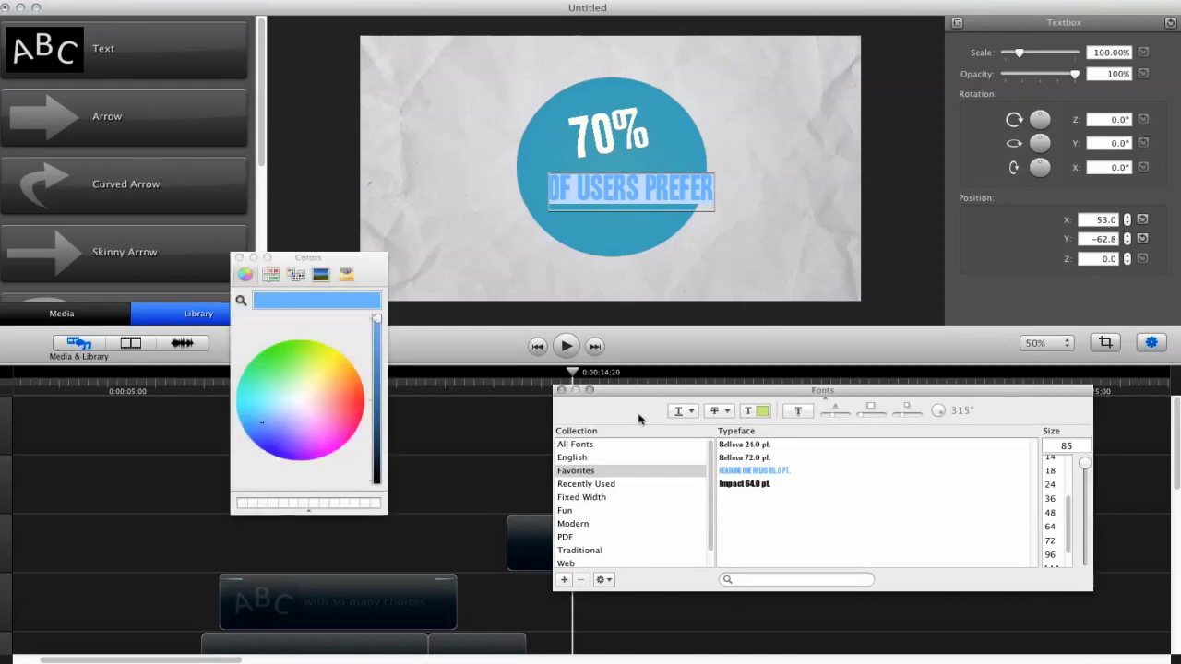
{"action": "left_click", "coordinate": [297, 394]}
{"action": "left_click", "coordinate": [238, 259]}
{"action": "left_click_drag", "start_coordinate": [821, 390], "coordinate": [945, 559]}
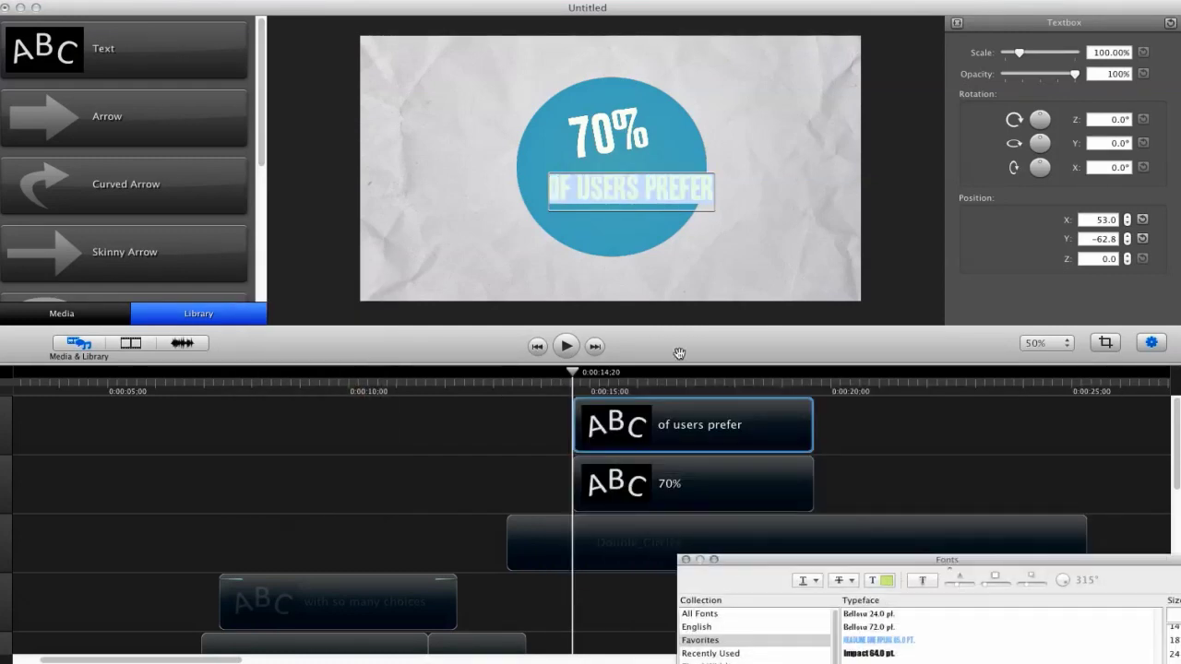
{"action": "left_click", "coordinate": [572, 215]}
{"action": "left_click", "coordinate": [631, 226]}
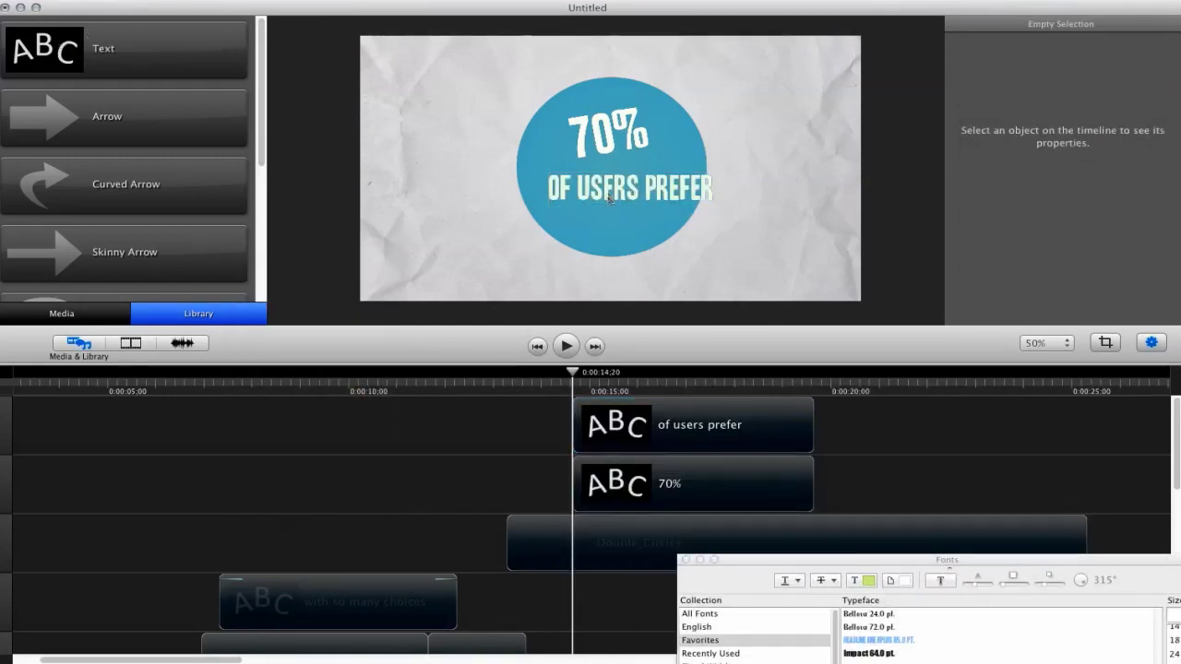
Rotate the "of users prefer" text to -10° about Z and position it under the "70%" at X 8.9, Y -25.2.
{"action": "left_click_drag", "start_coordinate": [631, 189], "coordinate": [620, 186]}
{"action": "left_click", "coordinate": [1114, 120]}
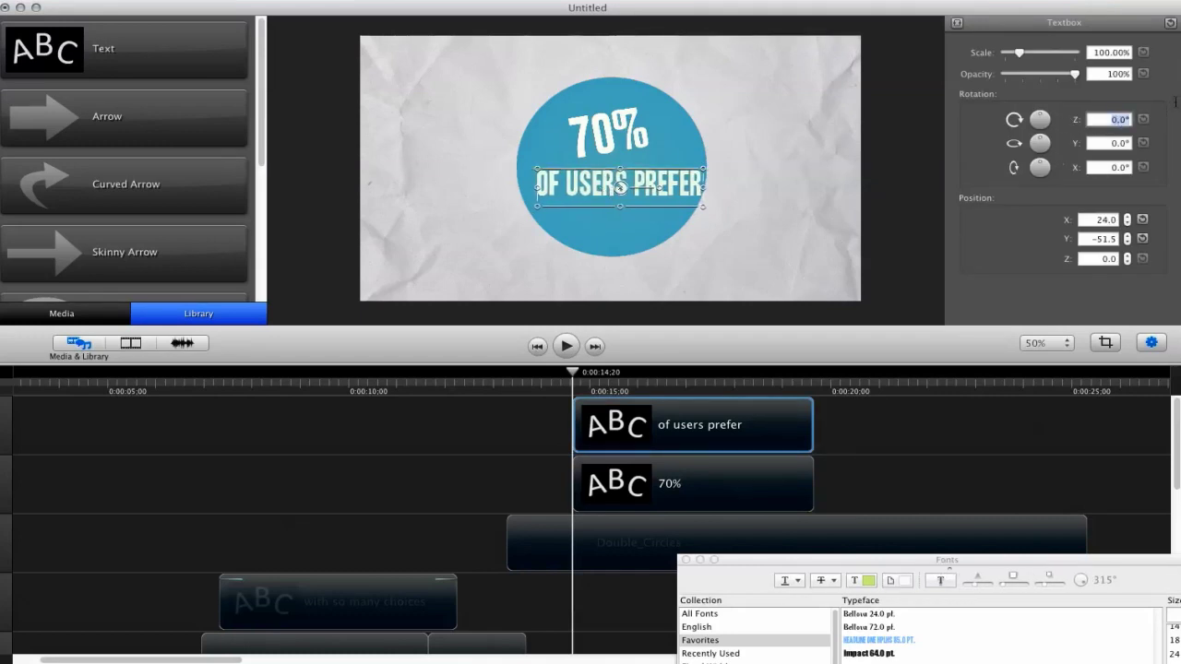
{"action": "key", "text": "Return"}
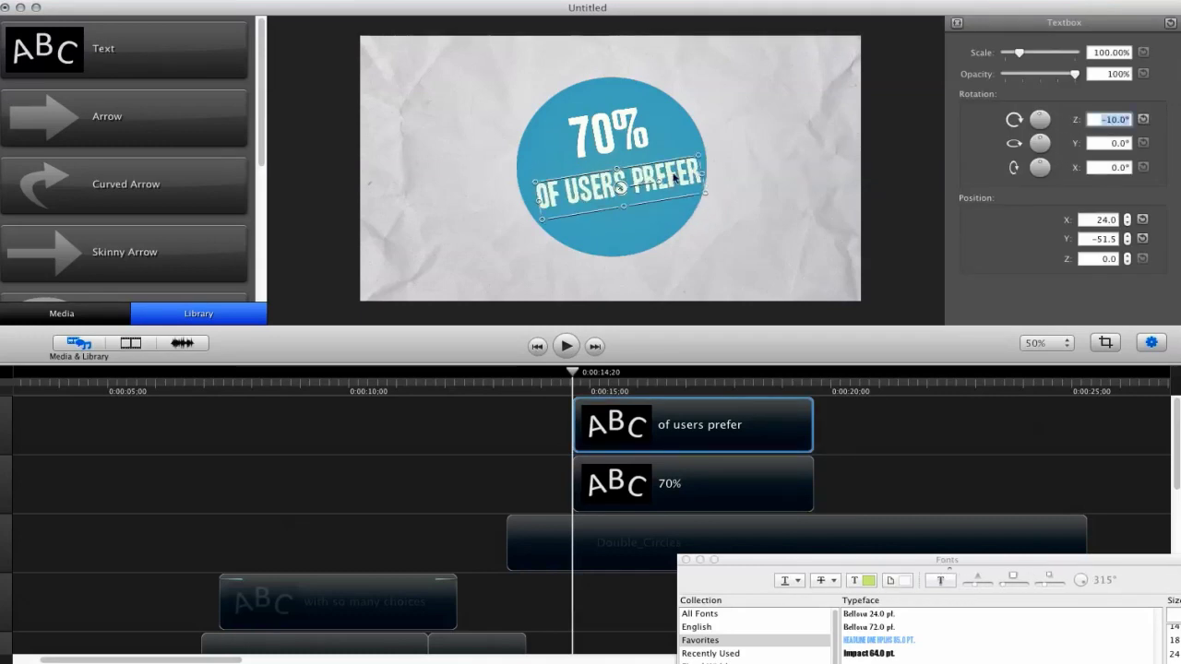
{"action": "left_click_drag", "start_coordinate": [674, 178], "coordinate": [665, 173]}
Try scaling the "of users prefer" text to 65.98% with a 100 pt font size, and reset its scale to 100%.
{"action": "left_click_drag", "start_coordinate": [1018, 54], "coordinate": [1013, 55]}
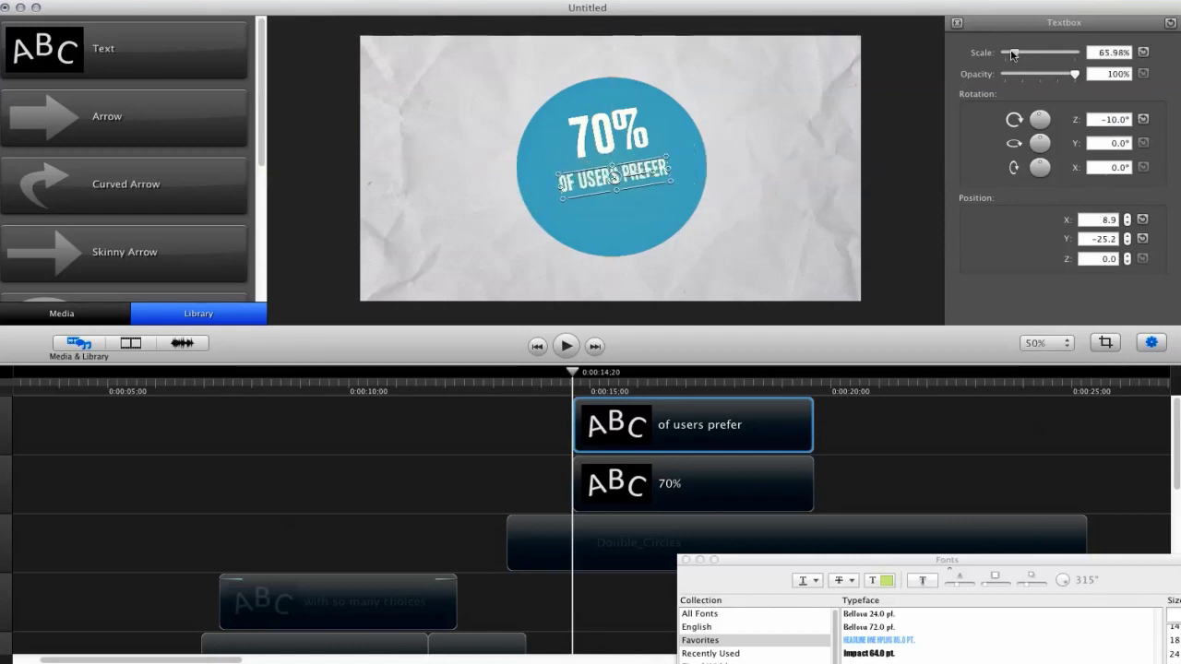
{"action": "left_click_drag", "start_coordinate": [889, 564], "coordinate": [690, 341]}
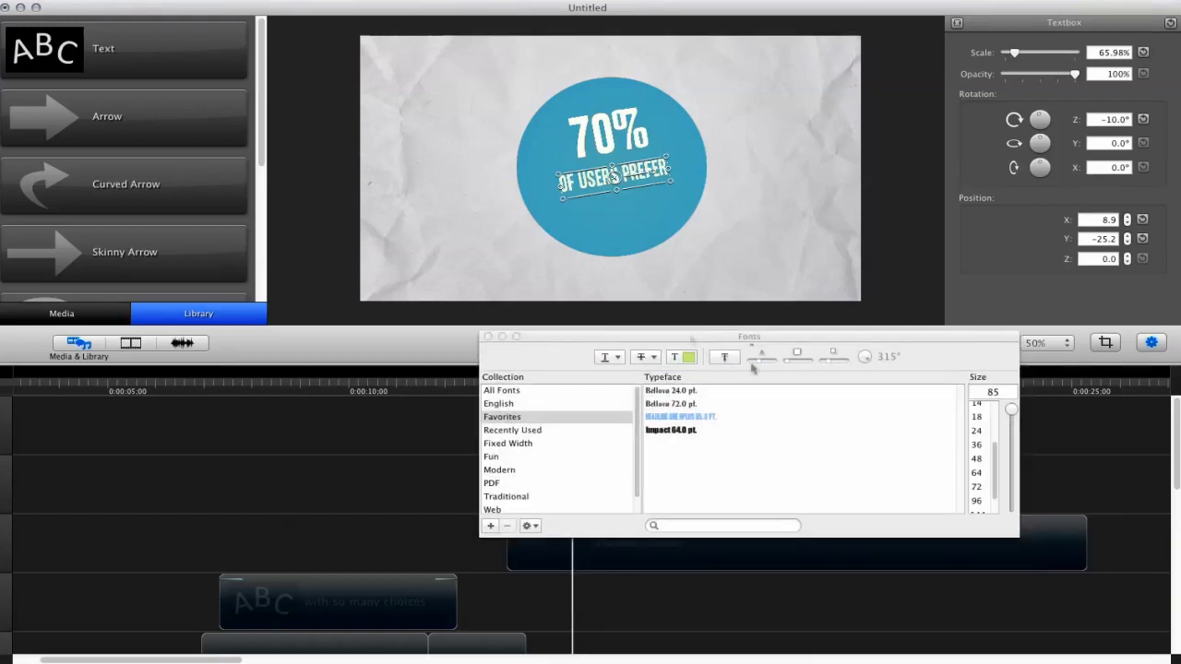
{"action": "left_click_drag", "start_coordinate": [1009, 413], "coordinate": [1002, 396]}
{"action": "double_click", "coordinate": [990, 391]}
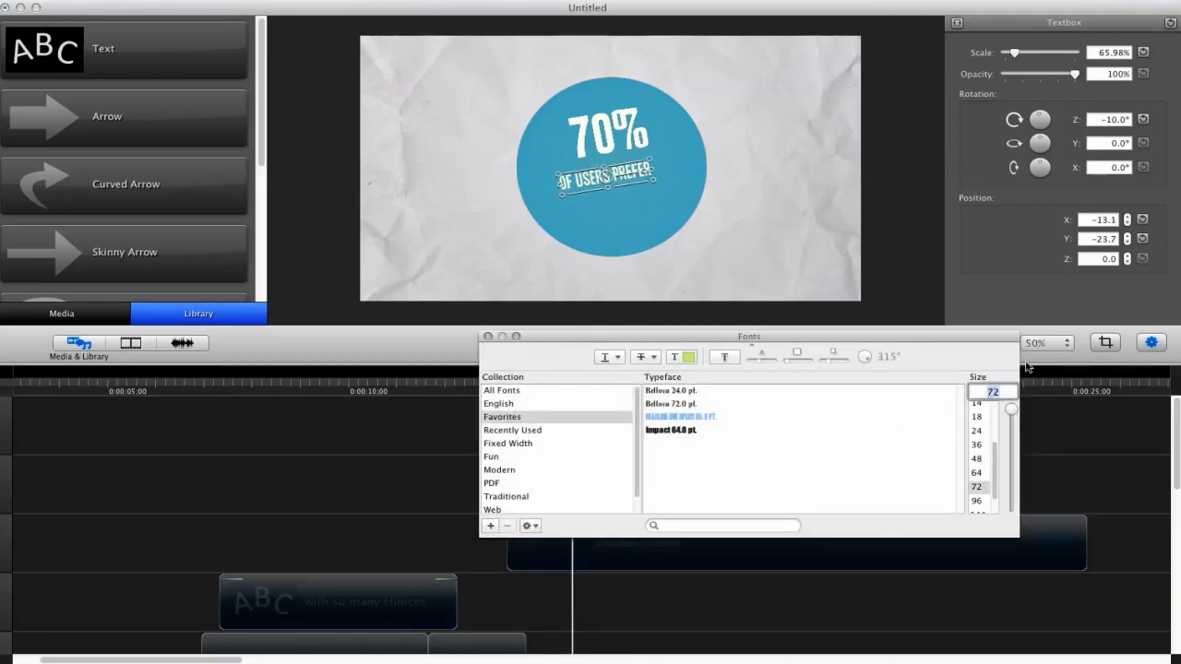
{"action": "type", "text": "100"}
{"action": "key", "text": "Return"}
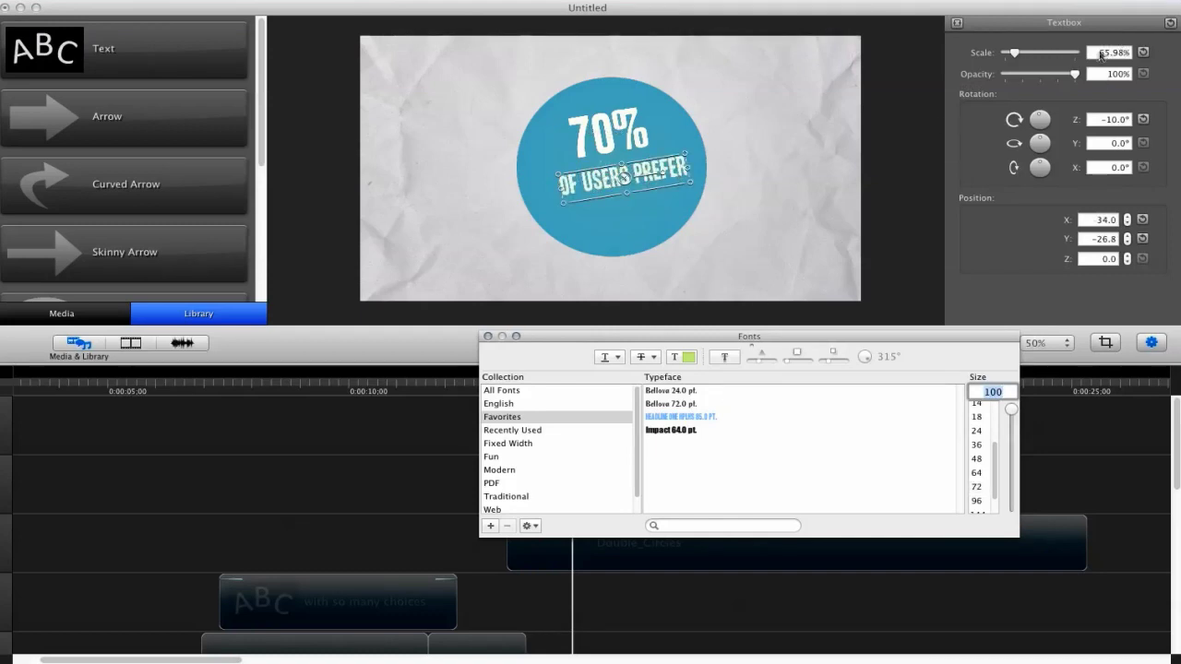
{"action": "left_click", "coordinate": [1100, 54]}
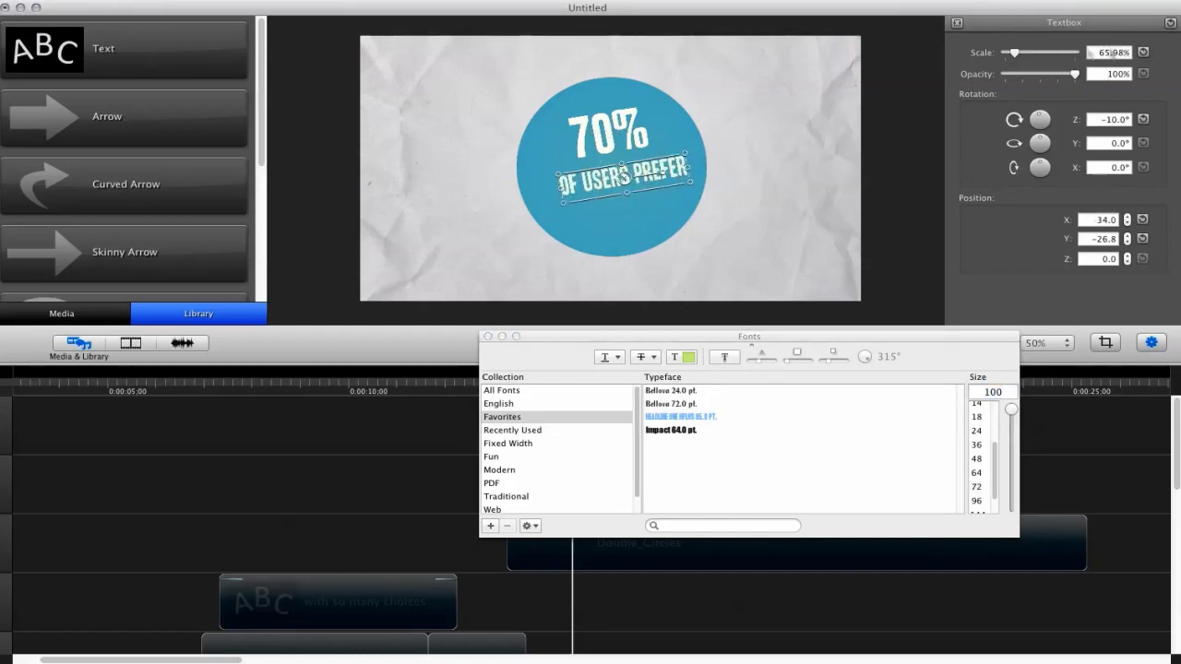
{"action": "left_click", "coordinate": [1145, 53]}
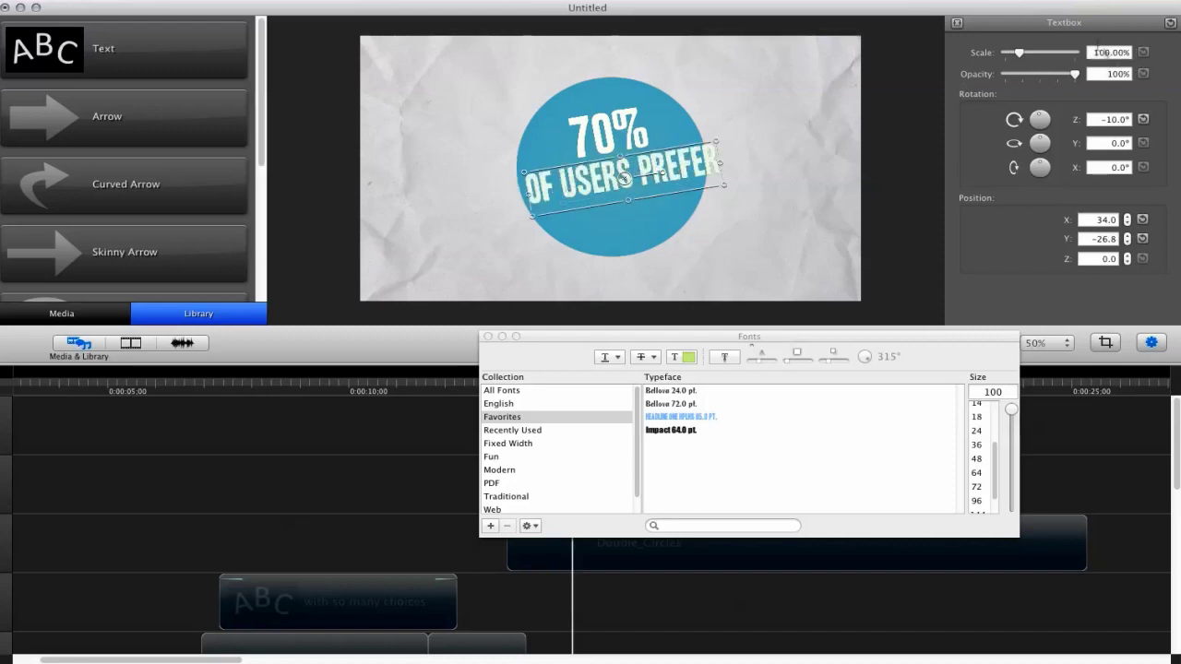
Set the "of users prefer" text to 80 pt and move it to X 8.4, Y -47.8 inside the circle.
{"action": "left_click", "coordinate": [986, 395]}
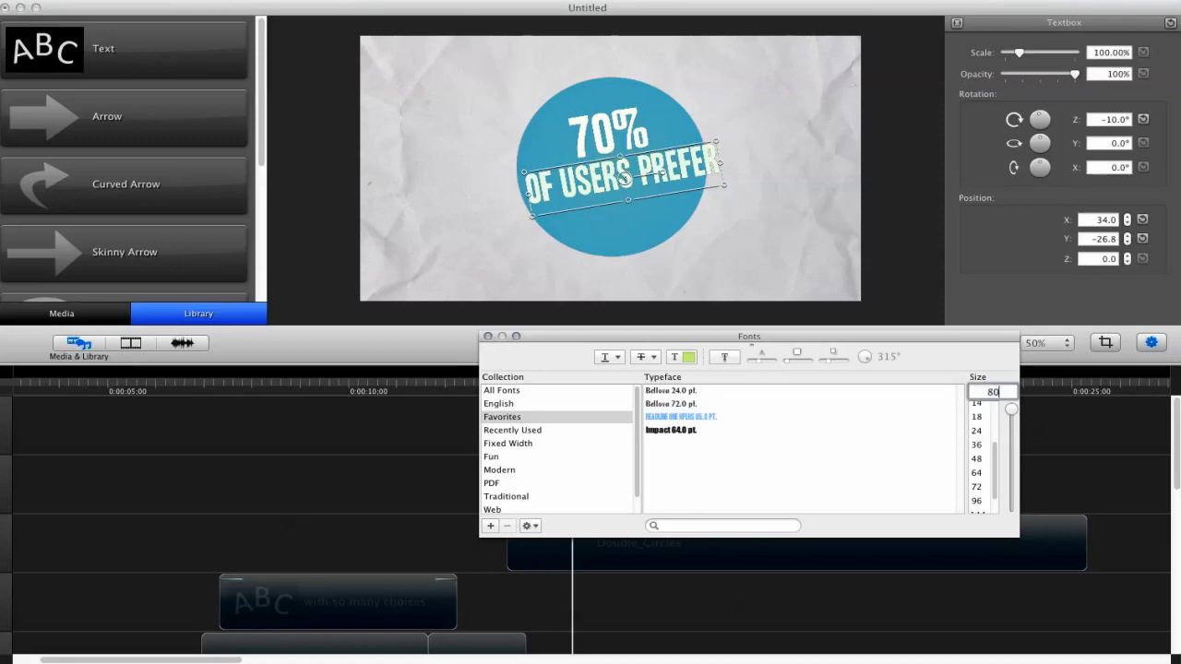
{"action": "type", "text": "80"}
{"action": "key", "text": "Return"}
{"action": "key", "text": "super+t"}
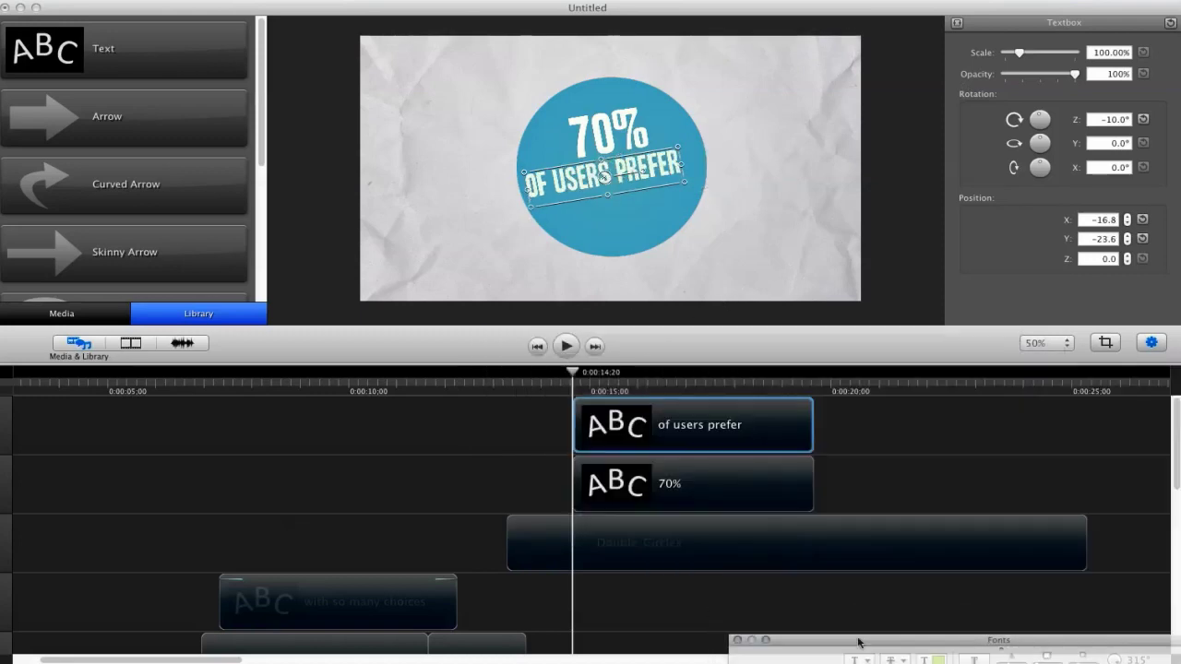
{"action": "left_click_drag", "start_coordinate": [605, 175], "coordinate": [613, 184]}
{"action": "left_click", "coordinate": [840, 104]}
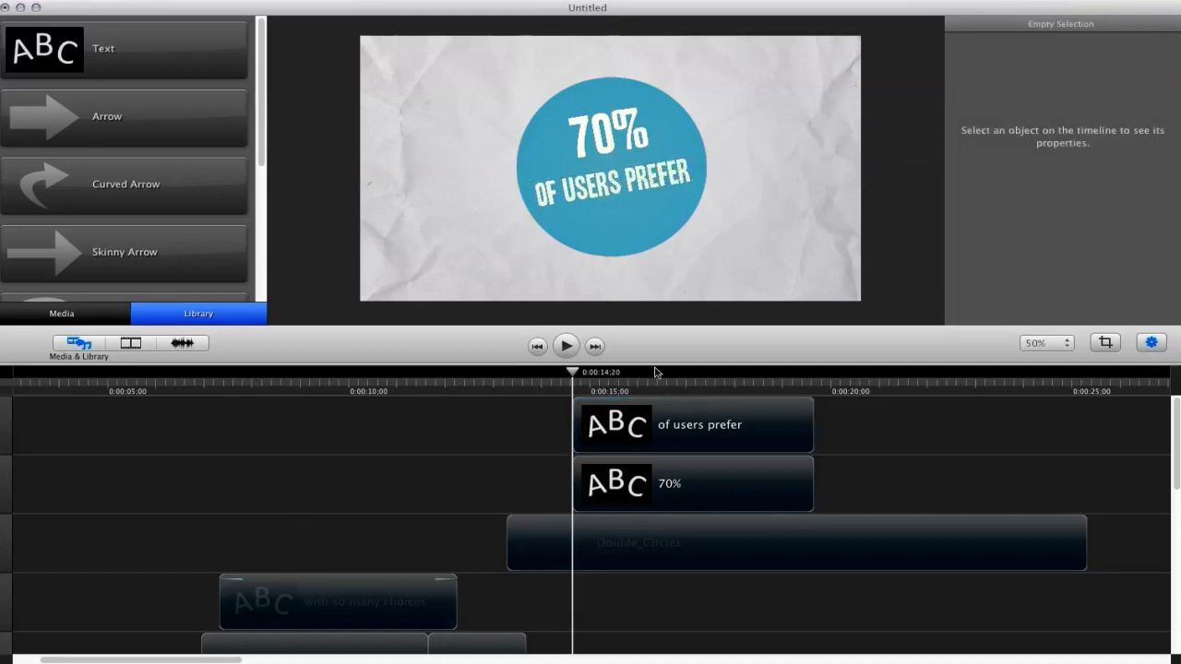
Add a Zoom In/Out transition to the start of both the "of users prefer" and "70%" text clips.
{"action": "left_click_drag", "start_coordinate": [574, 373], "coordinate": [540, 413]}
{"action": "left_click", "coordinate": [587, 412]}
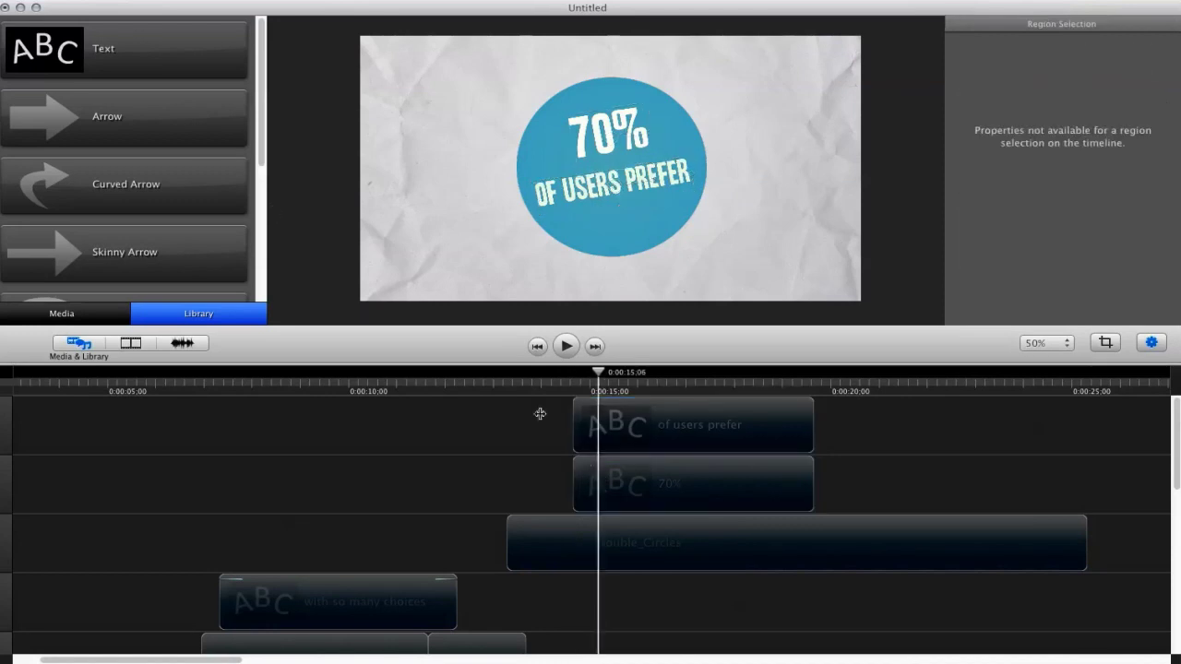
{"action": "left_click", "coordinate": [130, 343]}
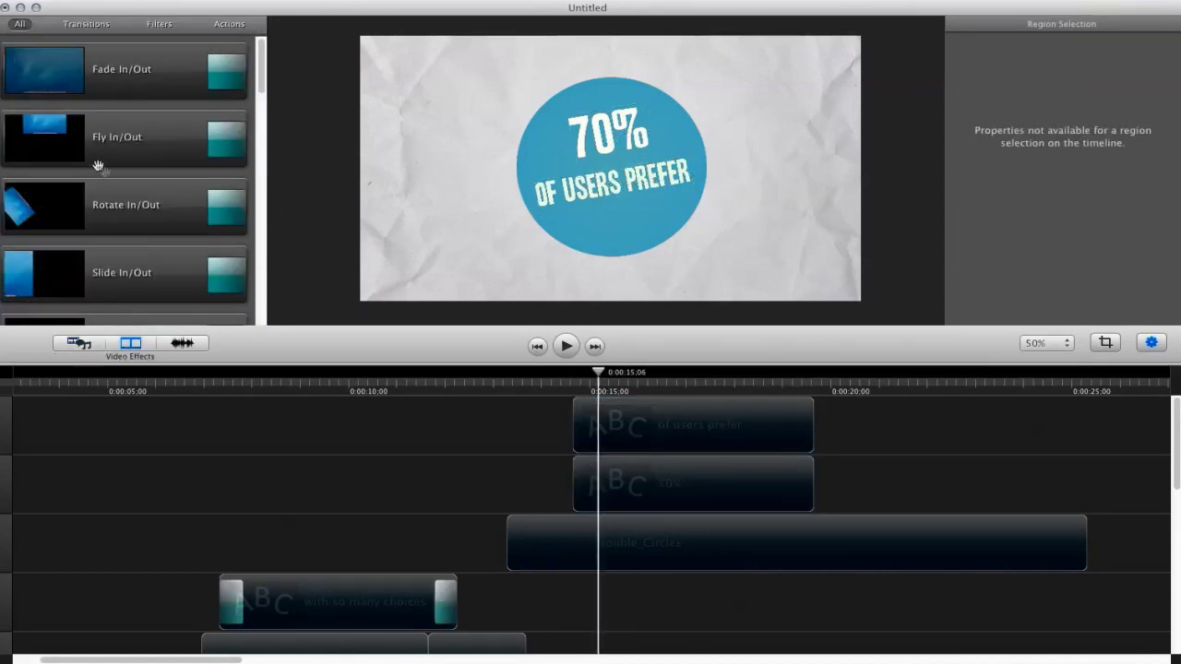
{"action": "left_click_drag", "start_coordinate": [261, 85], "coordinate": [261, 129]}
{"action": "left_click_drag", "start_coordinate": [138, 114], "coordinate": [594, 444]}
{"action": "left_click", "coordinate": [621, 434]}
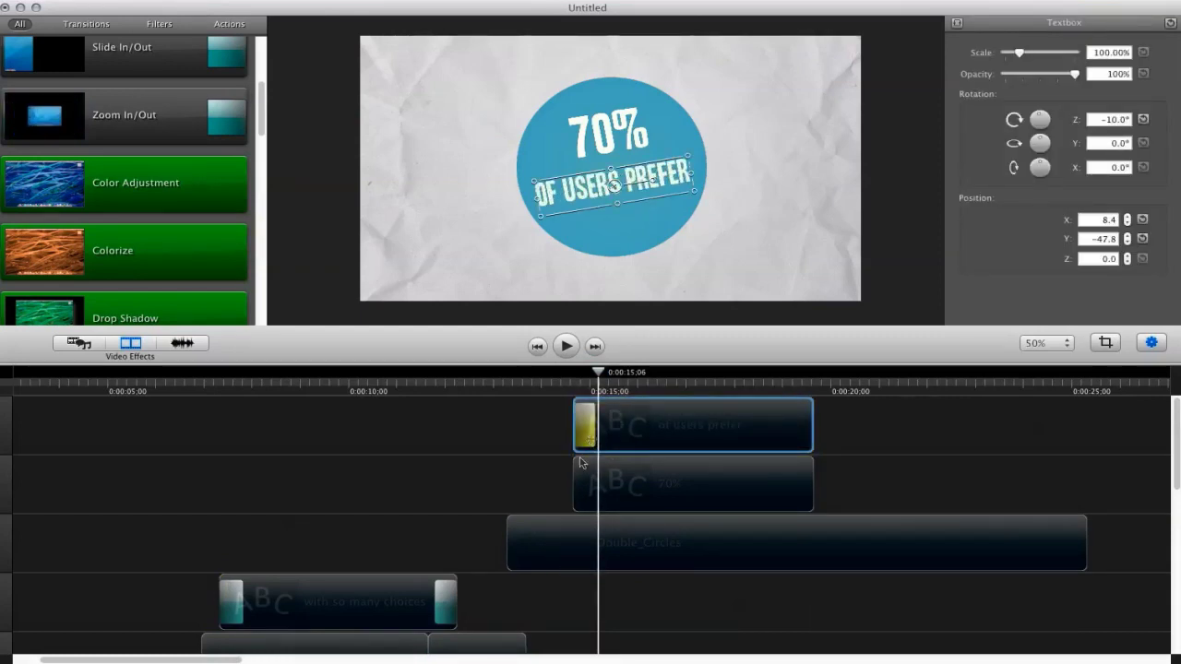
{"action": "left_click_drag", "start_coordinate": [98, 117], "coordinate": [596, 491]}
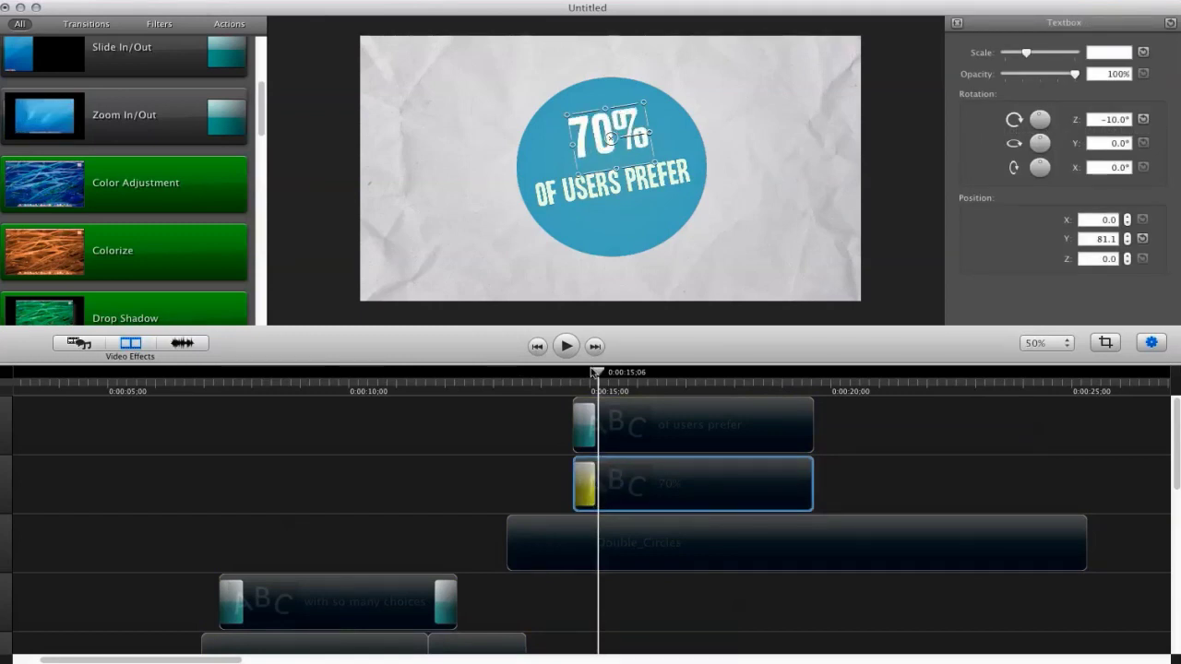
Move both circle text clips earlier on the timeline so that they start at 0:00:13;20.
{"action": "left_click_drag", "start_coordinate": [593, 373], "coordinate": [521, 373]}
{"action": "left_click_drag", "start_coordinate": [597, 411], "coordinate": [550, 414]}
{"action": "left_click_drag", "start_coordinate": [603, 487], "coordinate": [555, 486]}
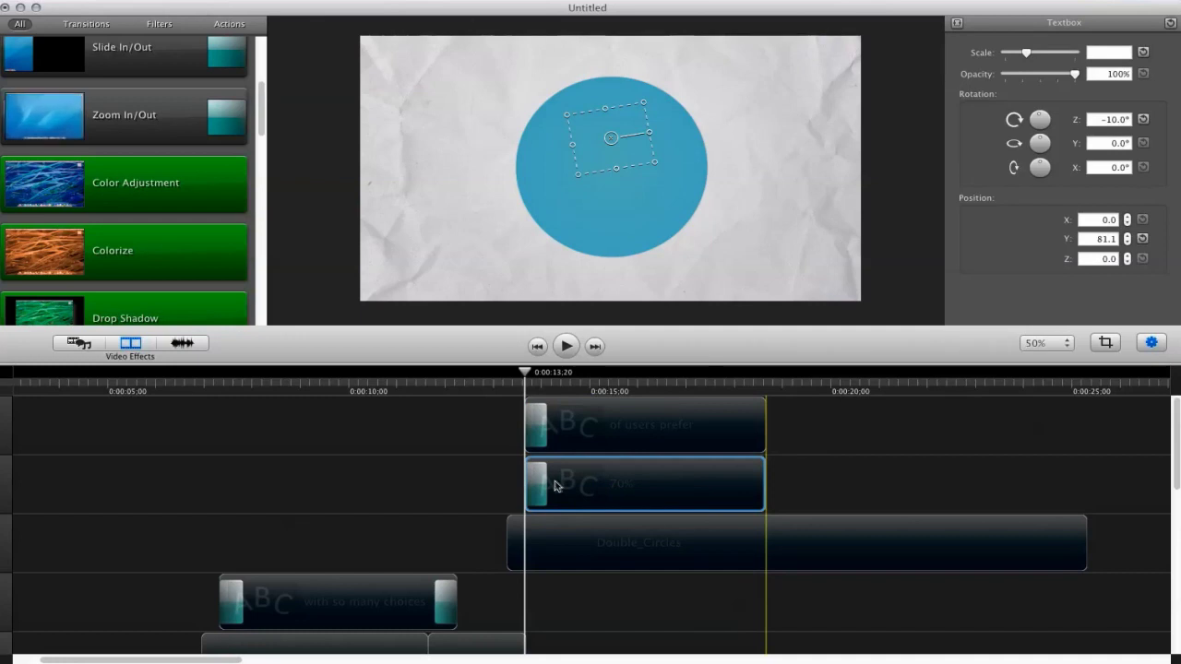
{"action": "left_click", "coordinate": [570, 432]}
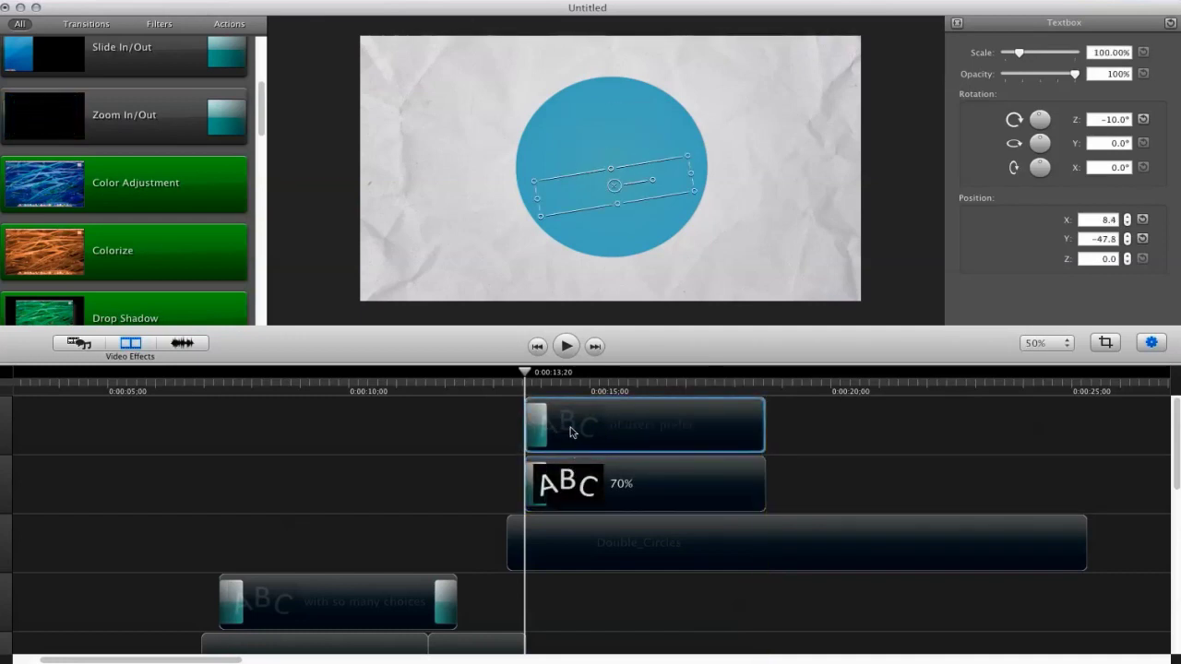
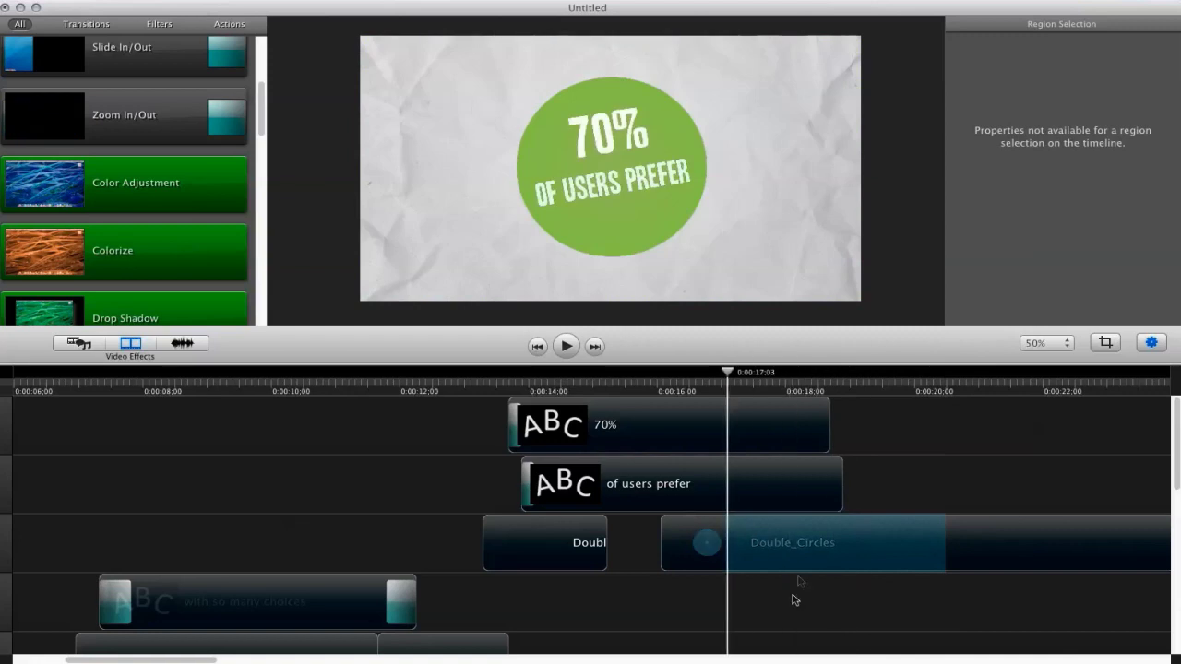
Close the timeline gap by moving the second Double_Circles piece against the end of the first.
{"action": "left_click", "coordinate": [794, 596]}
{"action": "left_click", "coordinate": [711, 540]}
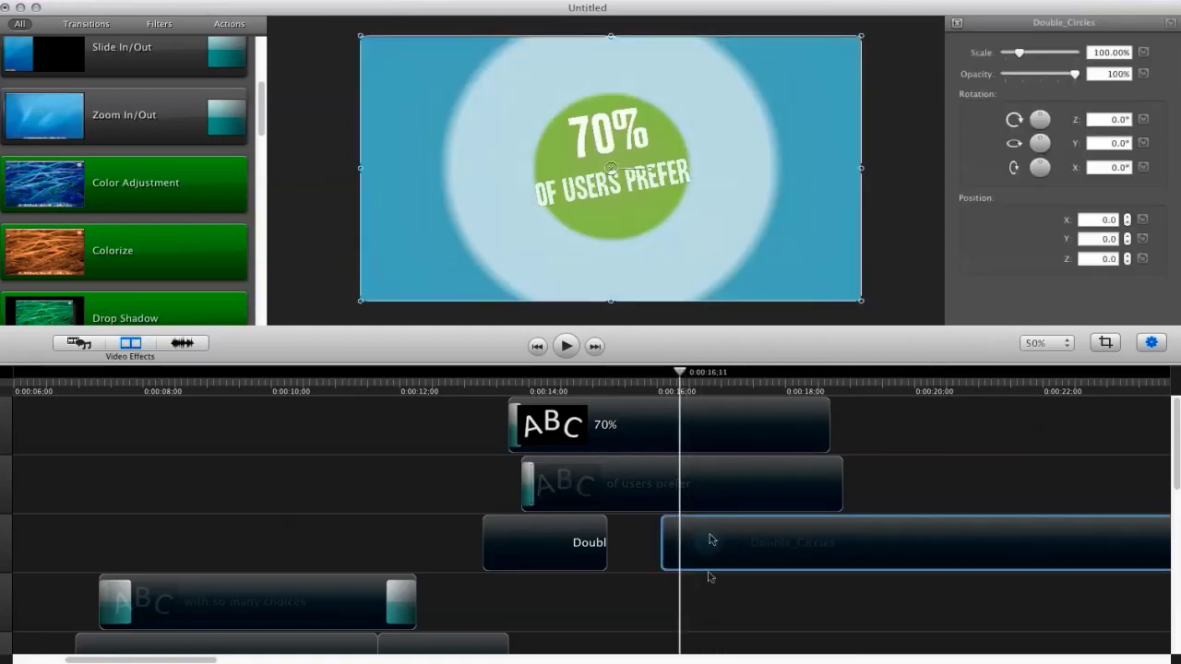
{"action": "left_click_drag", "start_coordinate": [741, 556], "coordinate": [696, 556]}
Trim the end of the "70%" text clip to just past 0:00:15;16 and add a Fade In/Out transition to its end.
{"action": "left_click_drag", "start_coordinate": [599, 379], "coordinate": [621, 402]}
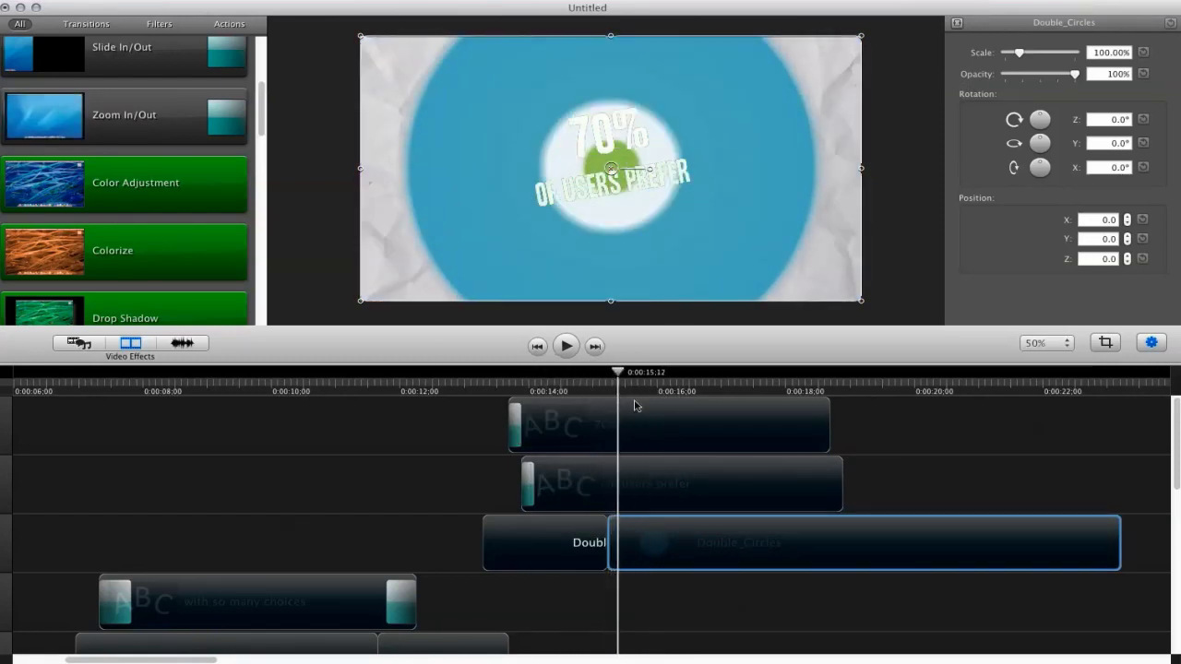
{"action": "left_click", "coordinate": [634, 406]}
{"action": "left_click", "coordinate": [627, 406]}
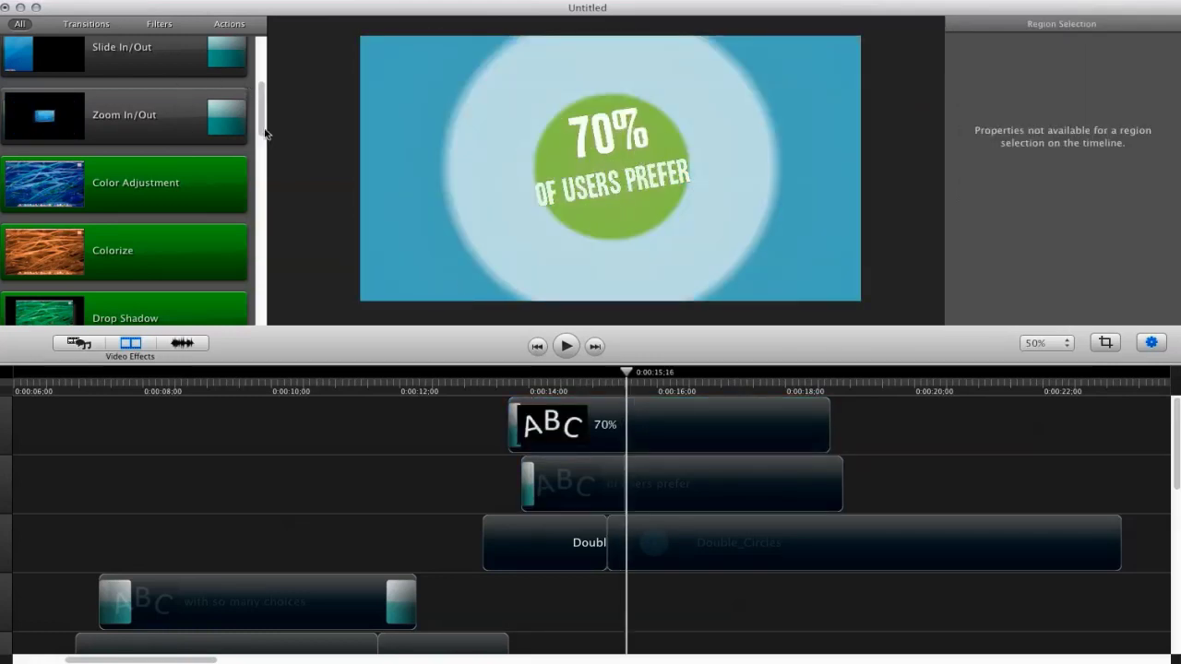
{"action": "scroll", "coordinate": [264, 134], "scroll_direction": "up", "scroll_amount": 5}
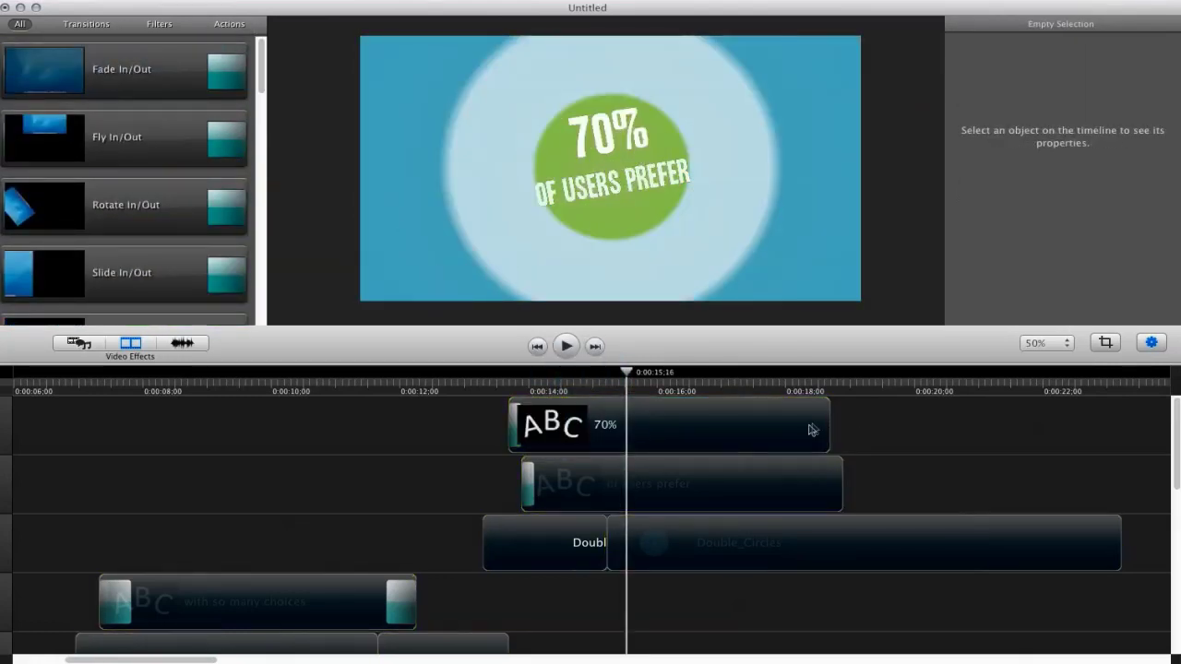
{"action": "left_click_drag", "start_coordinate": [828, 422], "coordinate": [640, 424]}
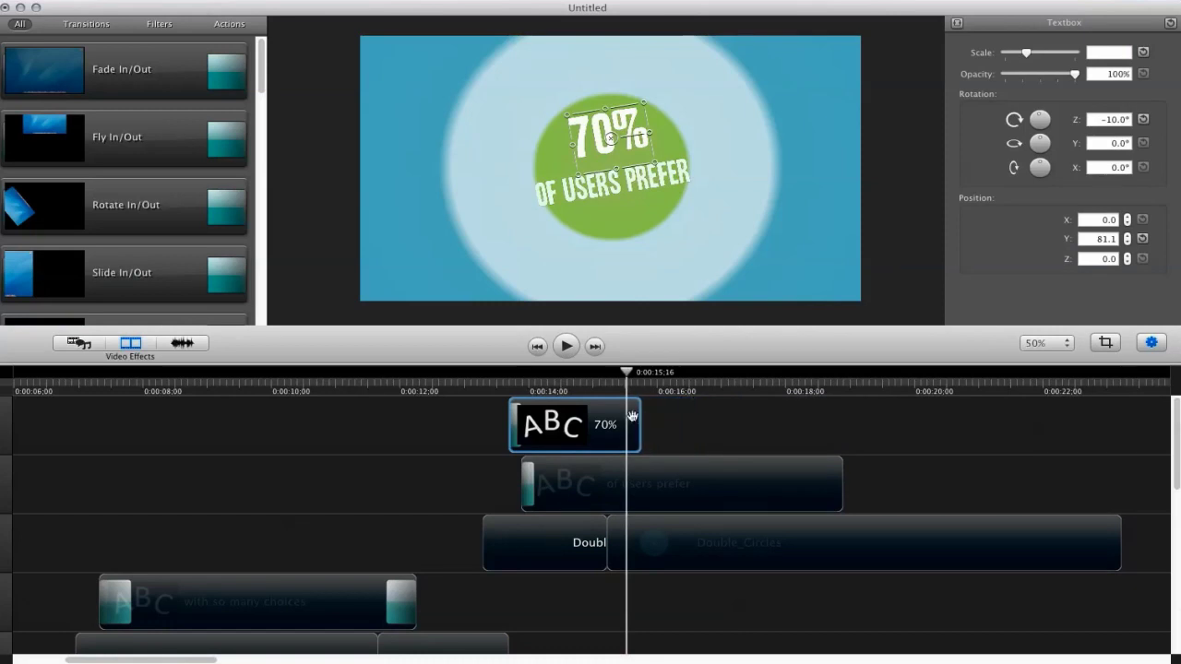
{"action": "left_click_drag", "start_coordinate": [44, 69], "coordinate": [585, 437]}
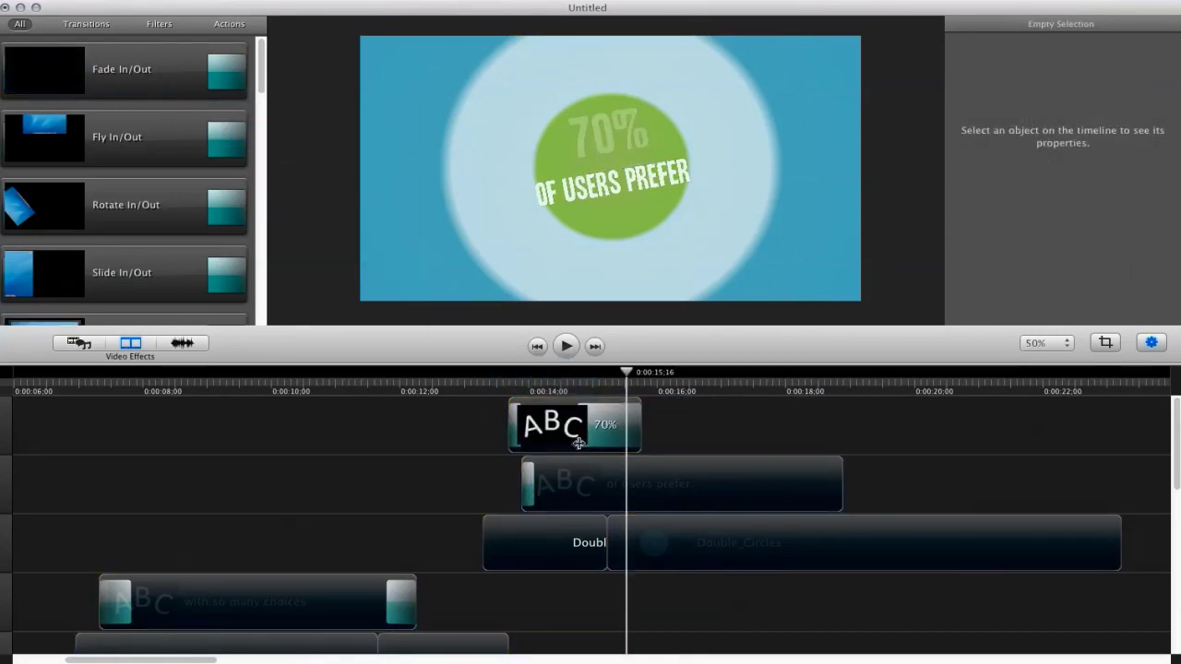
{"action": "left_click", "coordinate": [579, 443]}
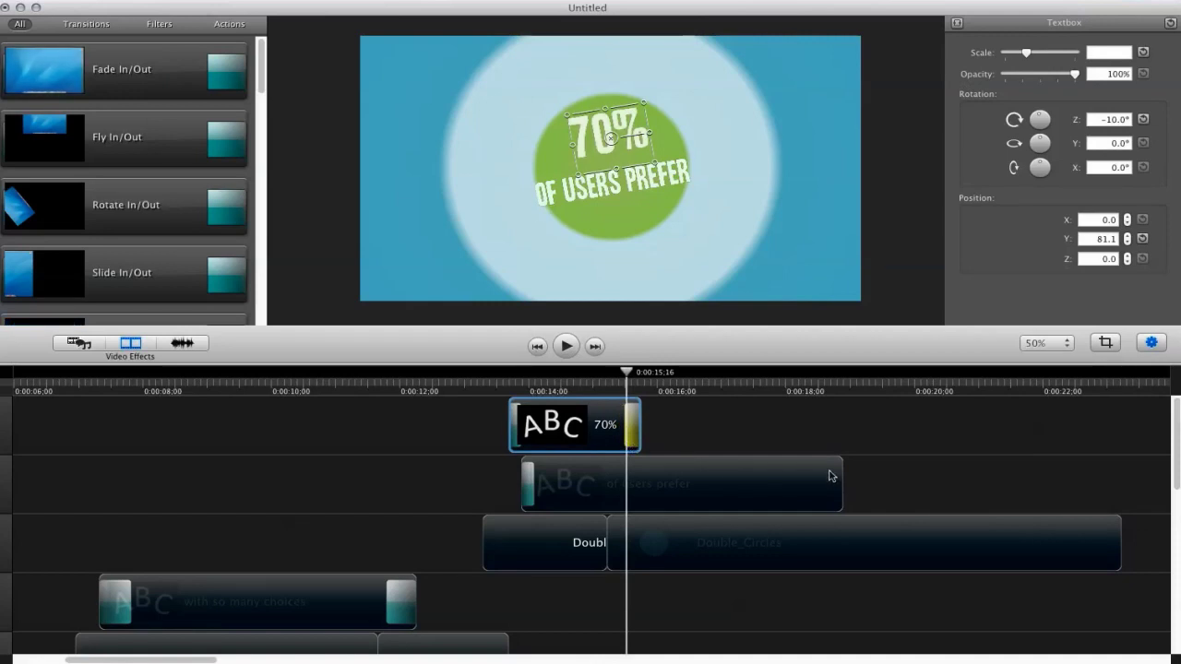
Trim the "of users prefer" text clip to end level with the "70%" clip and add a Fade In/Out transition to its end.
{"action": "left_click_drag", "start_coordinate": [831, 476], "coordinate": [641, 488]}
{"action": "mouse_move", "coordinate": [74, 88]}
{"action": "left_mouse_down"}
{"action": "mouse_move", "coordinate": [554, 429]}
{"action": "mouse_move", "coordinate": [582, 501]}
{"action": "mouse_move", "coordinate": [599, 506]}
{"action": "left_mouse_up"}
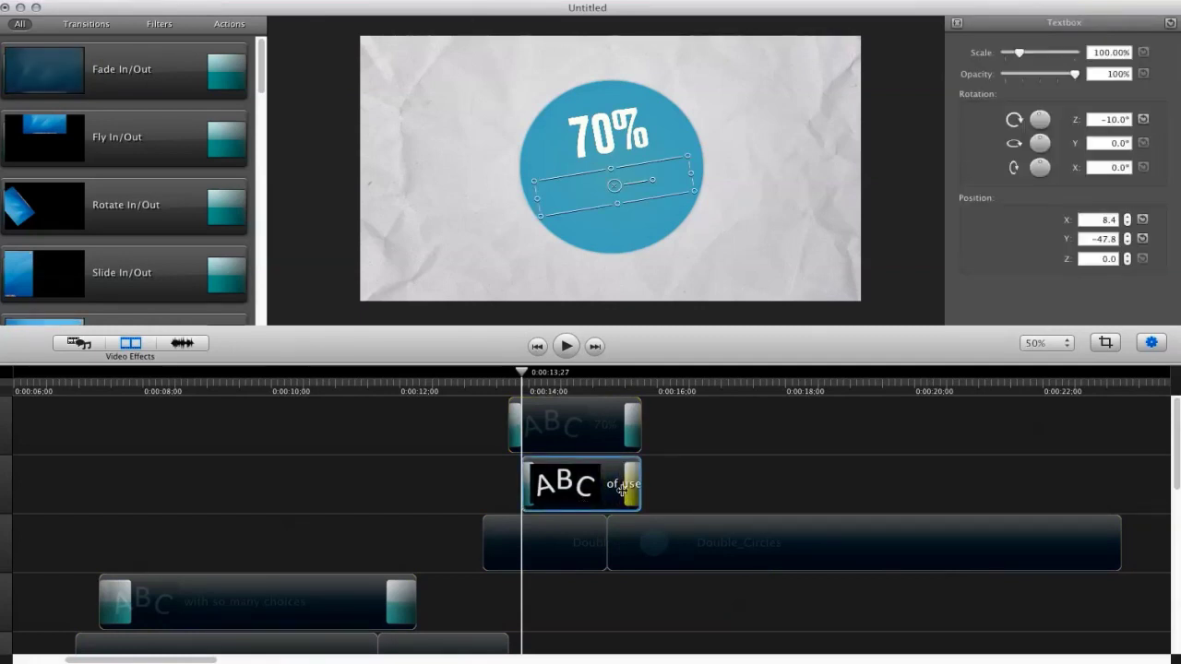
{"action": "key", "text": "space"}
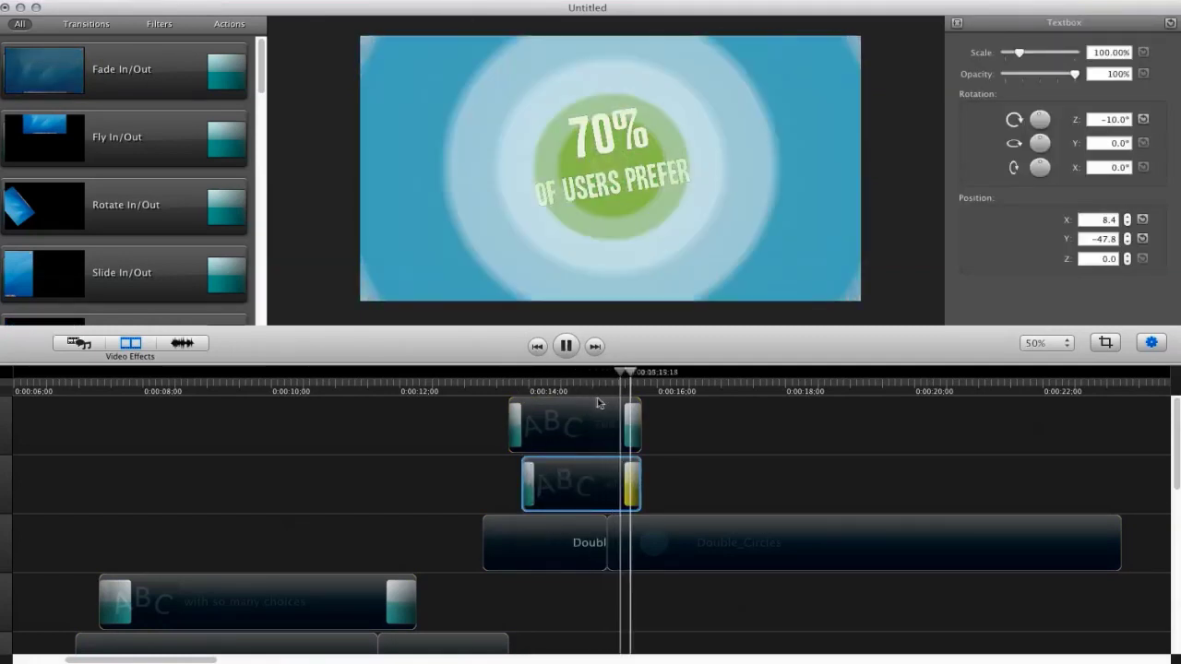
{"action": "key", "text": "space"}
{"action": "left_click_drag", "start_coordinate": [680, 369], "coordinate": [649, 373]}
{"action": "left_click", "coordinate": [708, 478]}
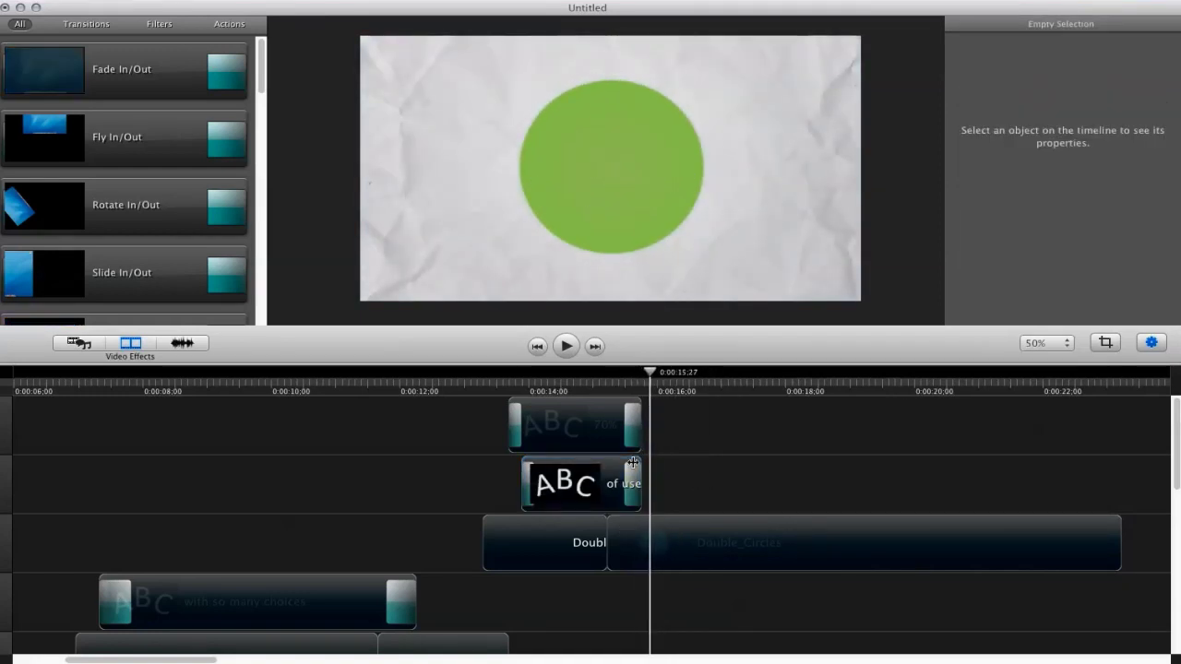
Duplicate the "70%" text clip and place the copy directly behind the original on the same track.
{"action": "left_click", "coordinate": [600, 427]}
{"action": "left_click", "coordinate": [595, 488], "text": "shift"}
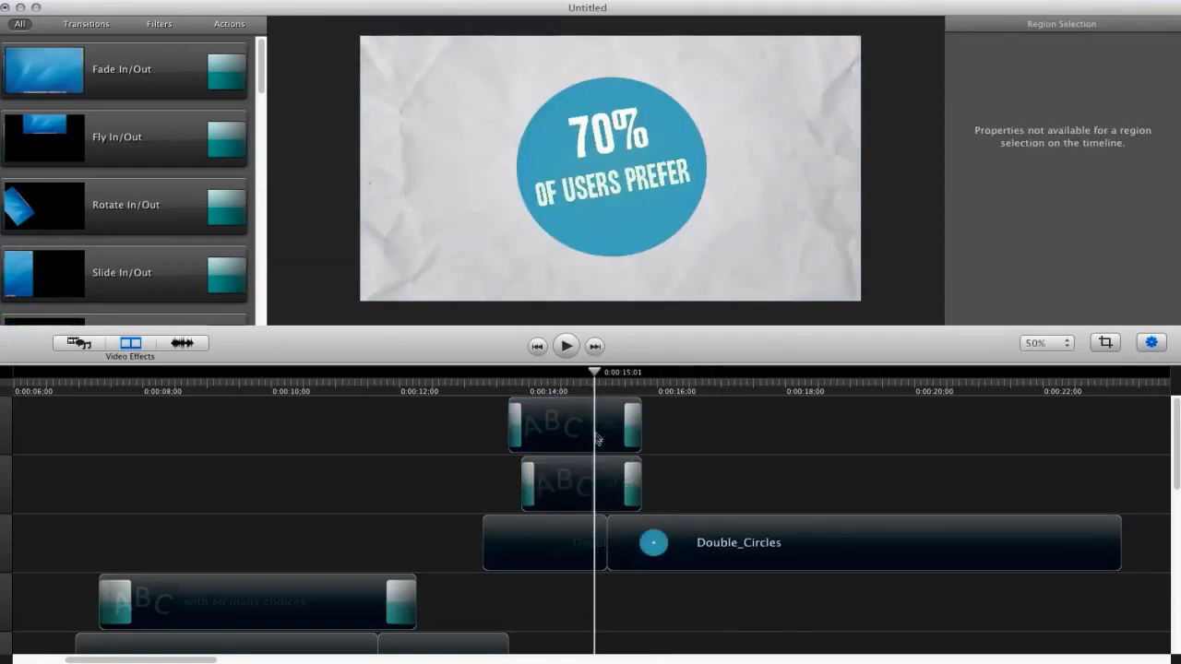
{"action": "left_click", "coordinate": [598, 439]}
{"action": "left_click", "coordinate": [608, 475]}
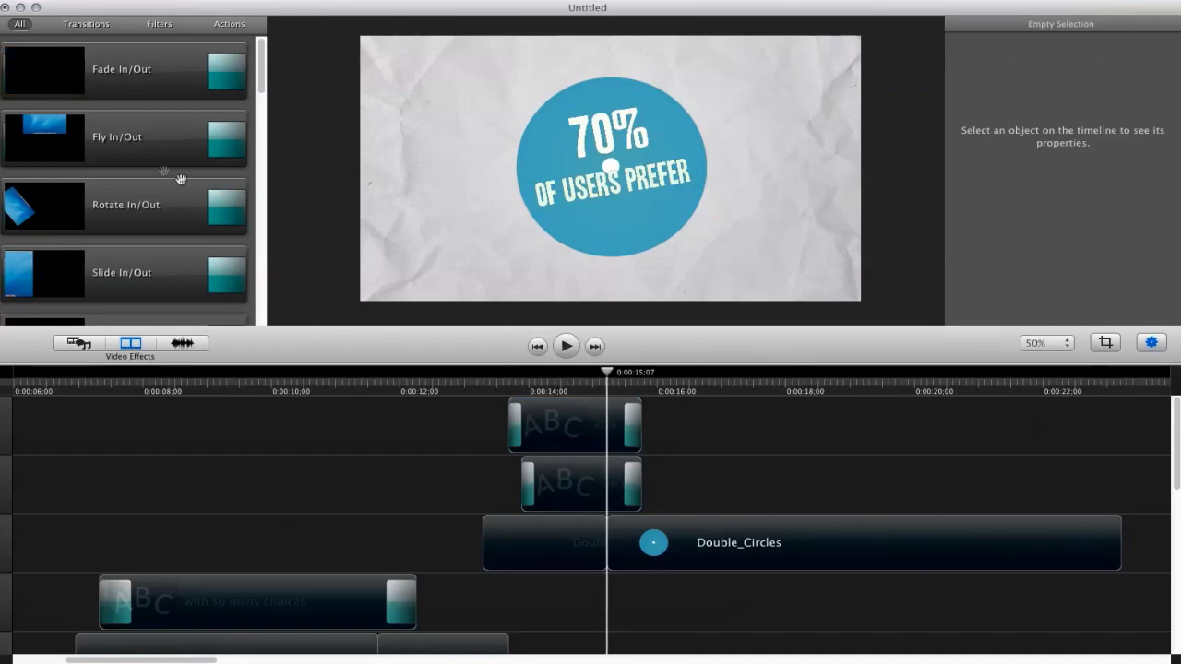
{"action": "left_click", "coordinate": [575, 431]}
{"action": "left_click", "coordinate": [698, 442]}
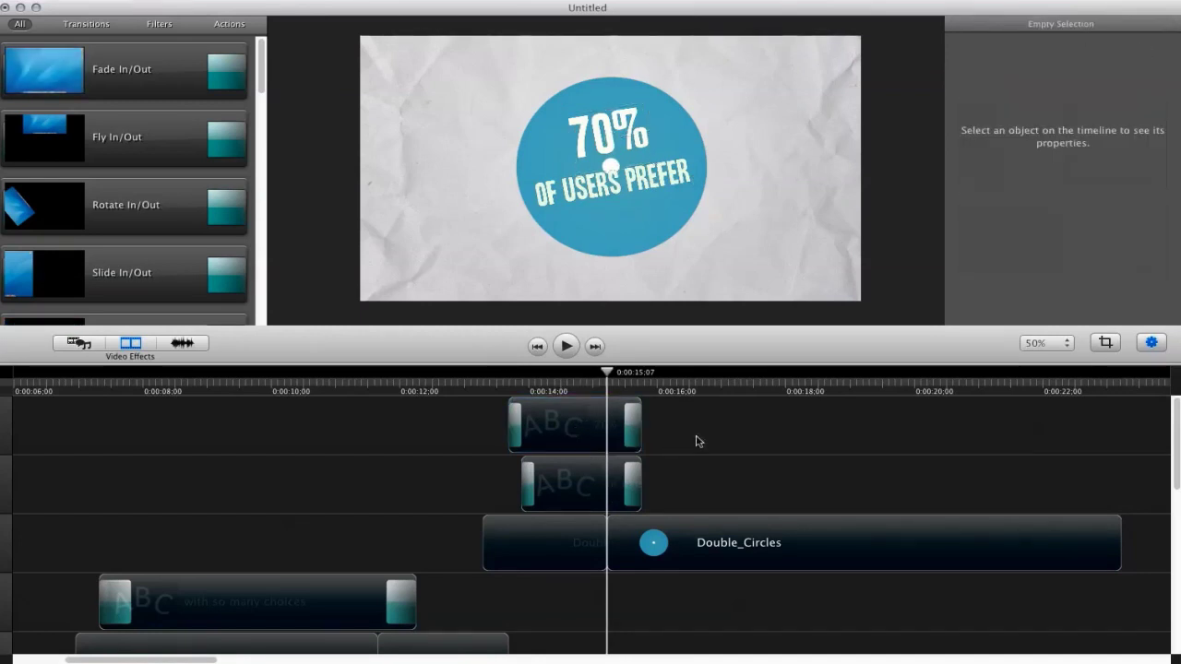
{"action": "left_click_drag", "start_coordinate": [637, 424], "coordinate": [725, 487]}
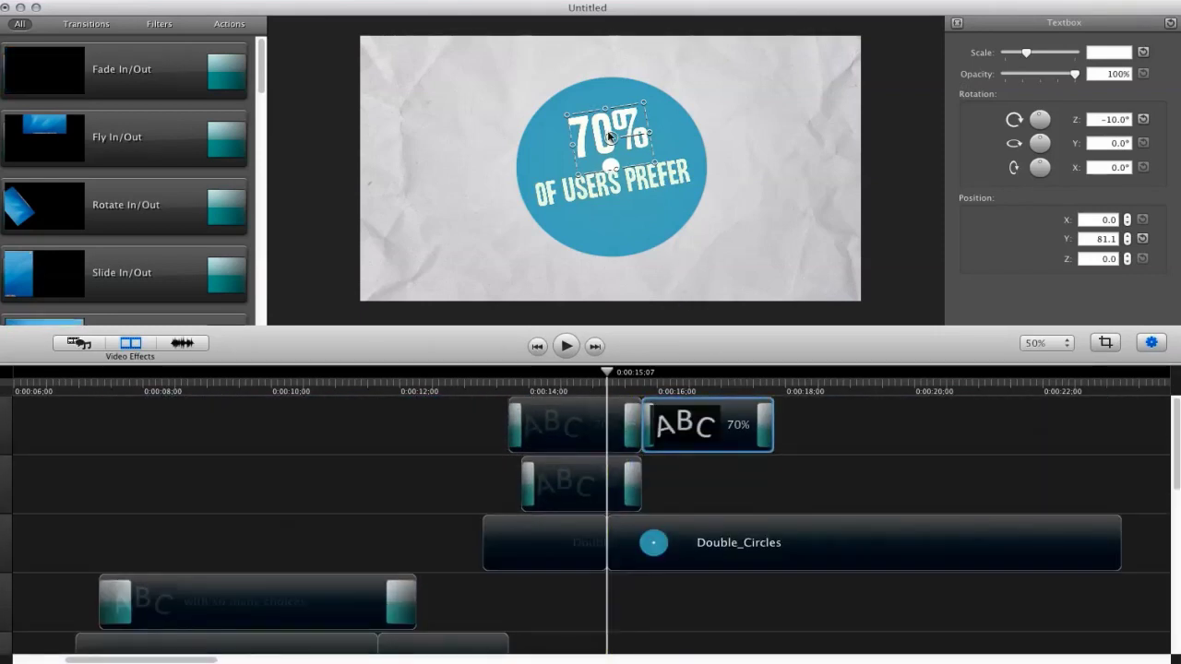
{"action": "left_click_drag", "start_coordinate": [701, 430], "coordinate": [700, 431]}
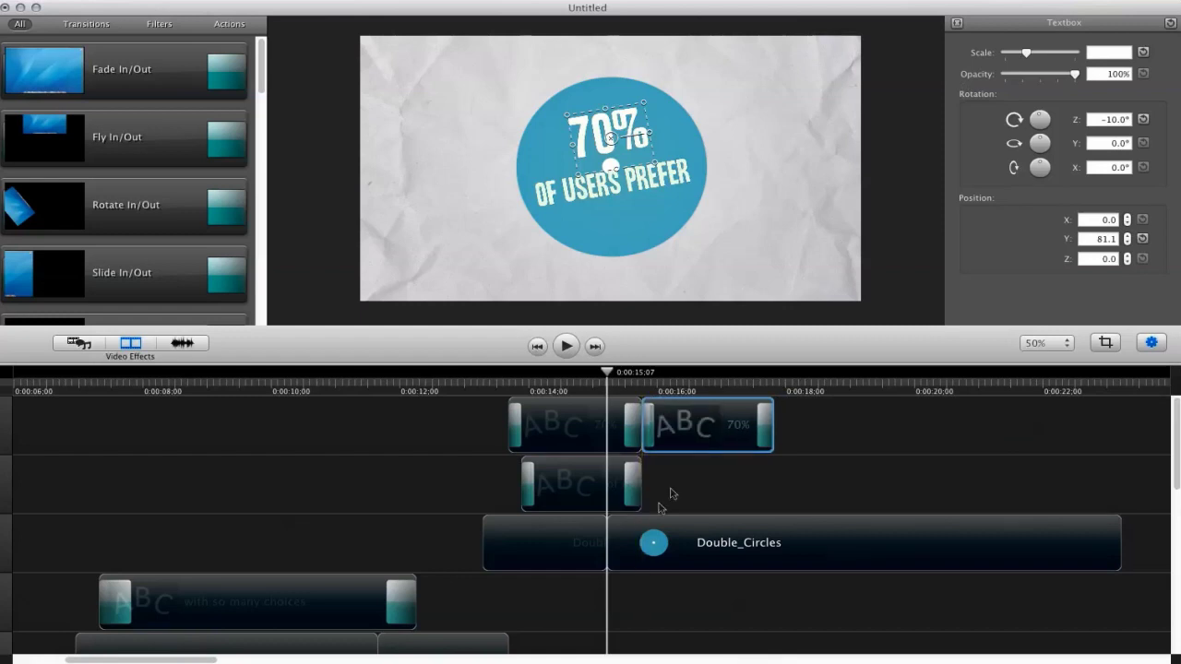
{"action": "left_click", "coordinate": [671, 481]}
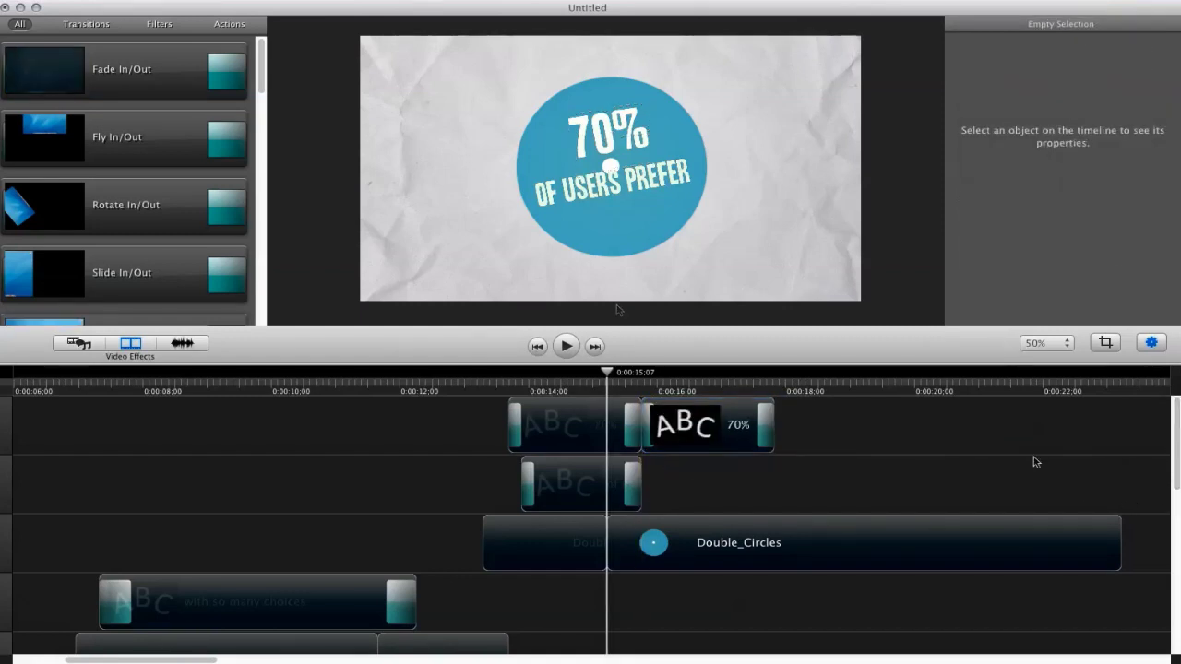
Change the copied percentage text on the green circle to "45%".
{"action": "key", "text": "space"}
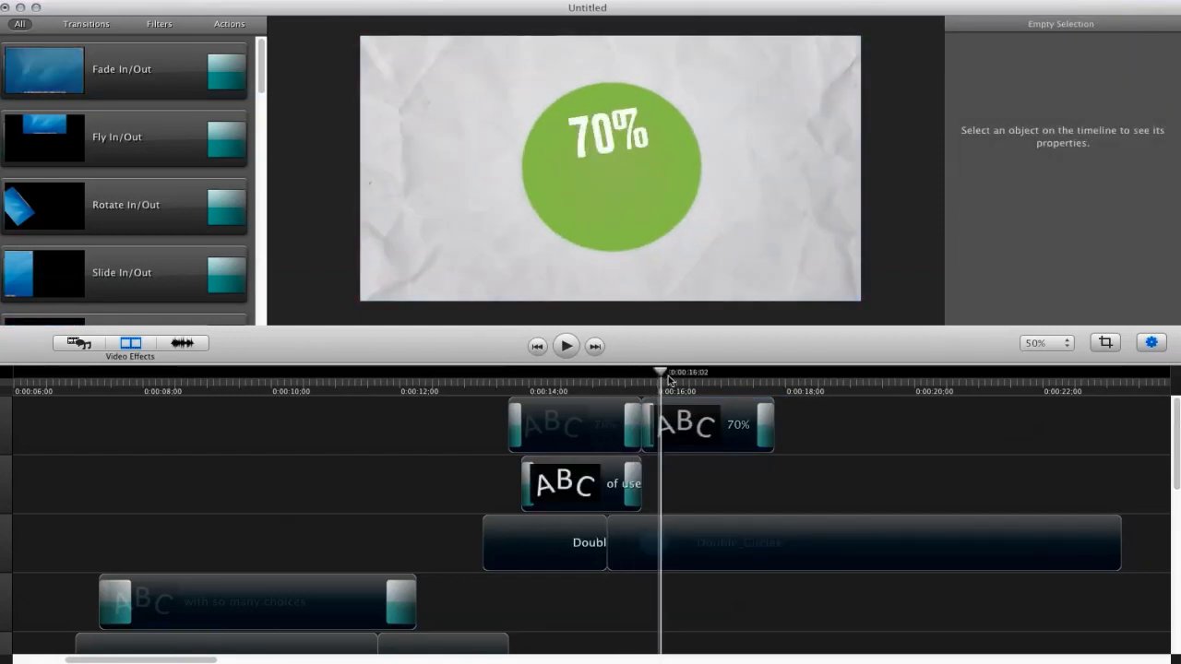
{"action": "left_click", "coordinate": [605, 118]}
{"action": "double_click", "coordinate": [598, 140]}
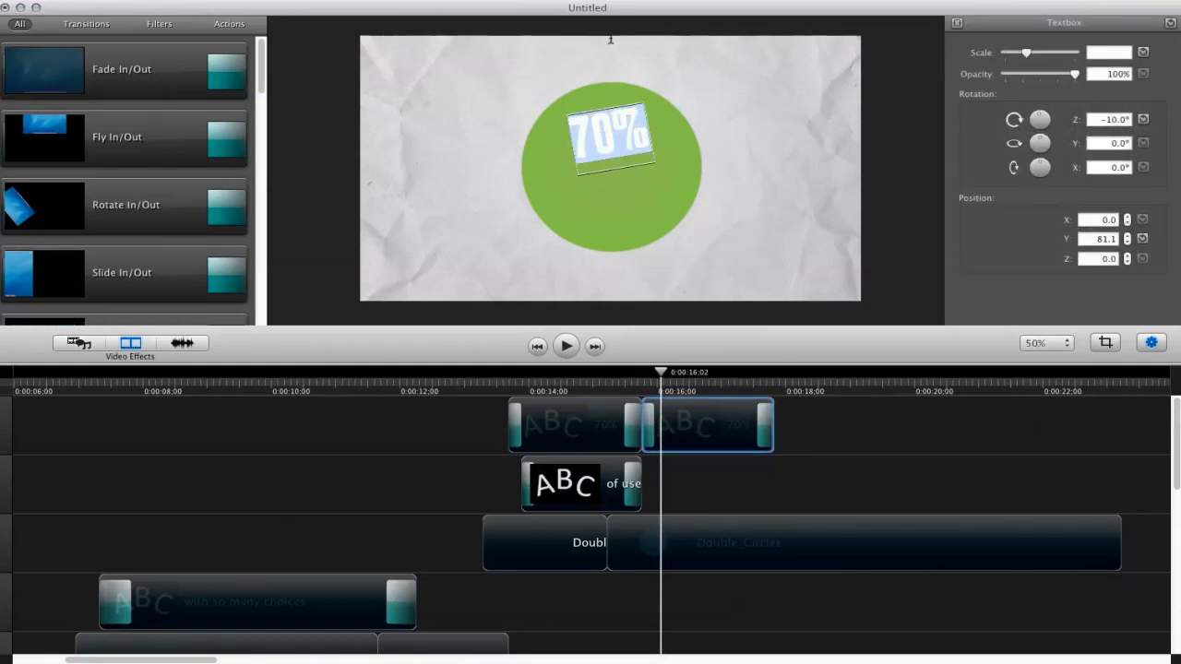
{"action": "type", "text": "45"}
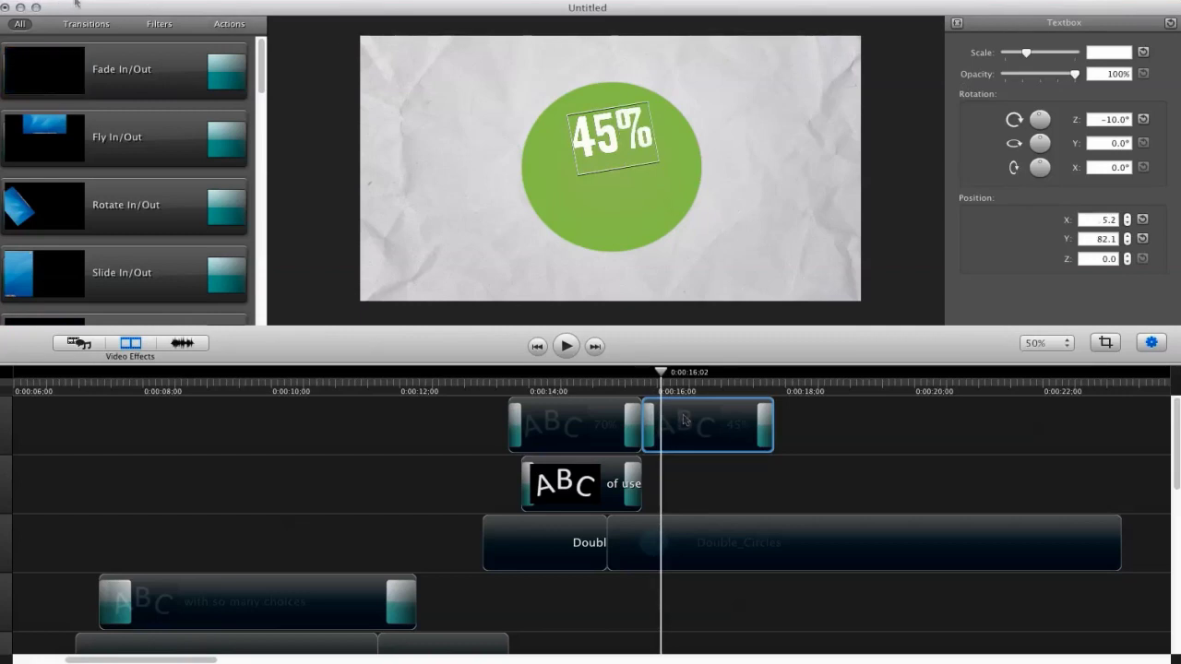
{"action": "left_click", "coordinate": [683, 485]}
{"action": "mouse_move", "coordinate": [661, 378]}
{"action": "left_mouse_down"}
{"action": "mouse_move", "coordinate": [643, 378]}
{"action": "mouse_move", "coordinate": [667, 378]}
{"action": "left_mouse_up"}
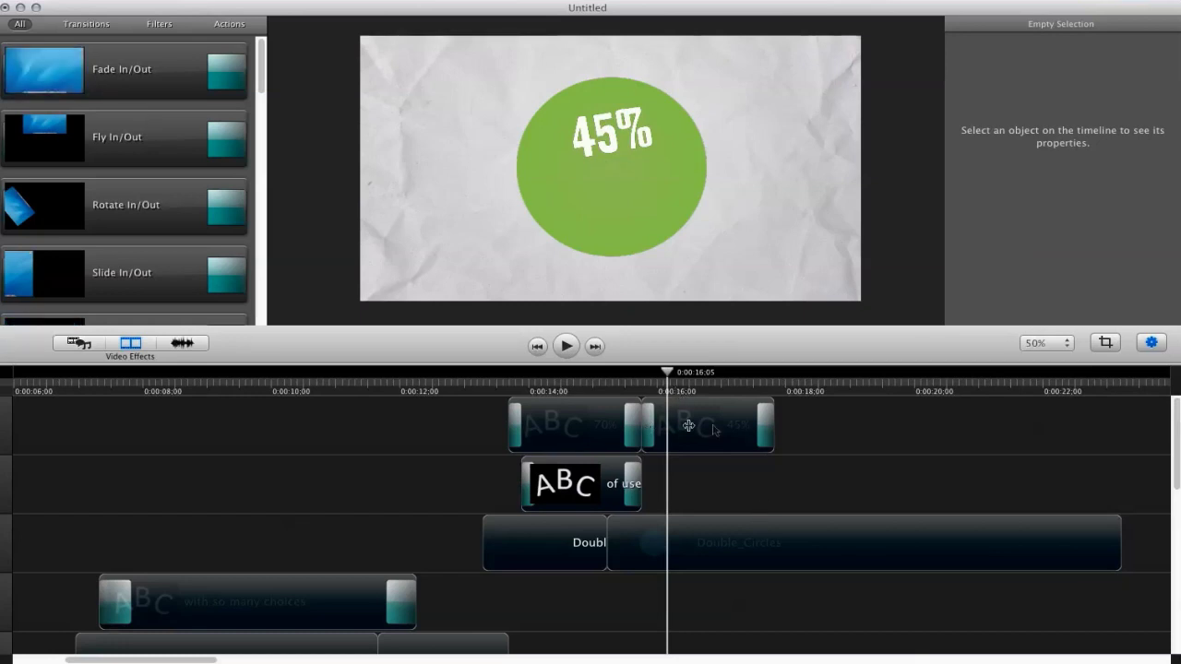
Duplicate the "of users prefer" text clip and place the copy directly behind the original, below the "45%" clip.
{"action": "mouse_move", "coordinate": [677, 374]}
{"action": "left_mouse_down"}
{"action": "mouse_move", "coordinate": [626, 374]}
{"action": "mouse_move", "coordinate": [681, 374]}
{"action": "left_mouse_up"}
{"action": "left_click", "coordinate": [588, 482]}
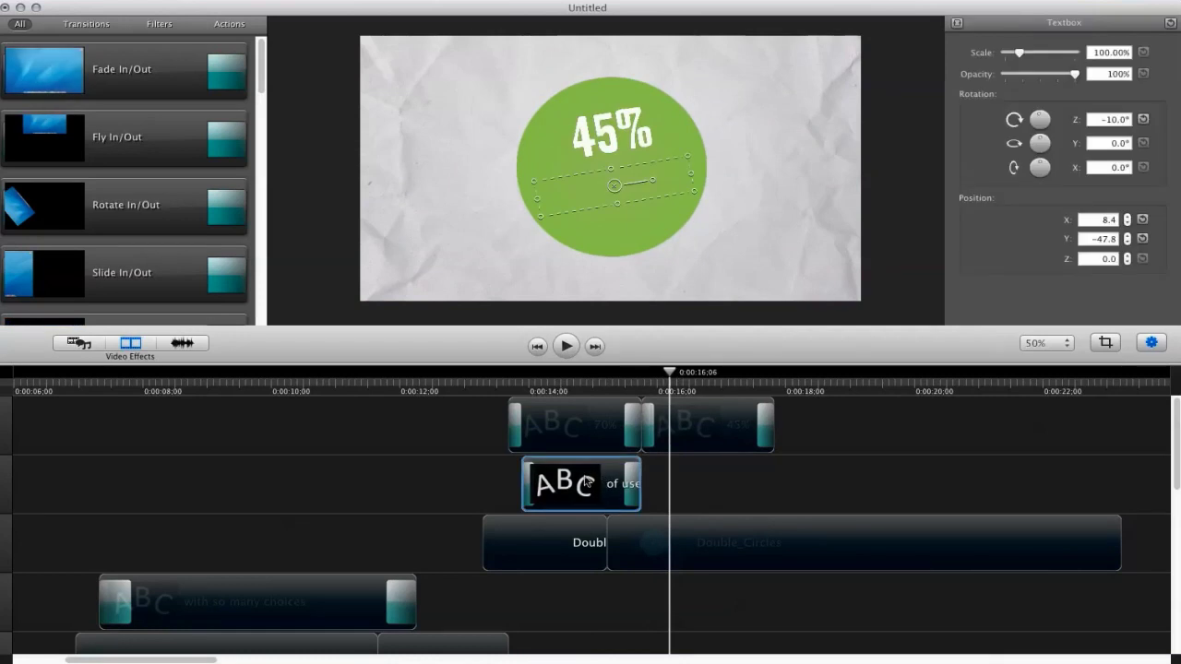
{"action": "left_click", "coordinate": [688, 488]}
{"action": "key", "text": "super+v"}
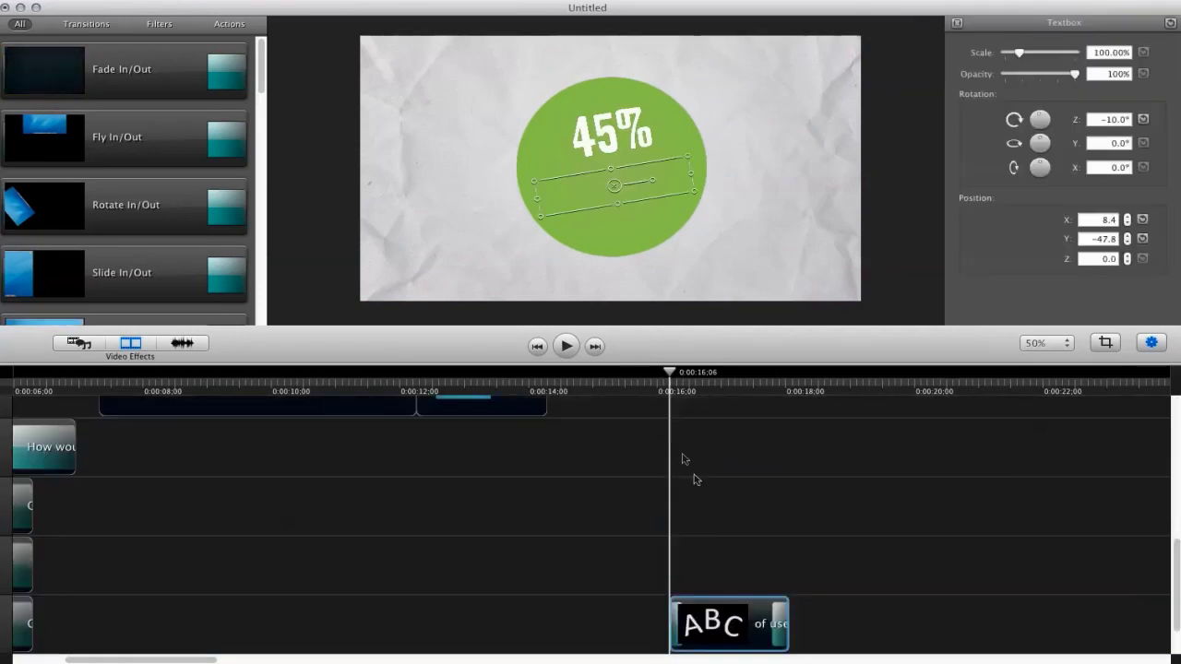
{"action": "left_click_drag", "start_coordinate": [718, 625], "coordinate": [690, 482]}
{"action": "mouse_move", "coordinate": [668, 379]}
{"action": "left_mouse_down"}
{"action": "mouse_move", "coordinate": [625, 379]}
{"action": "mouse_move", "coordinate": [679, 382]}
{"action": "left_mouse_up"}
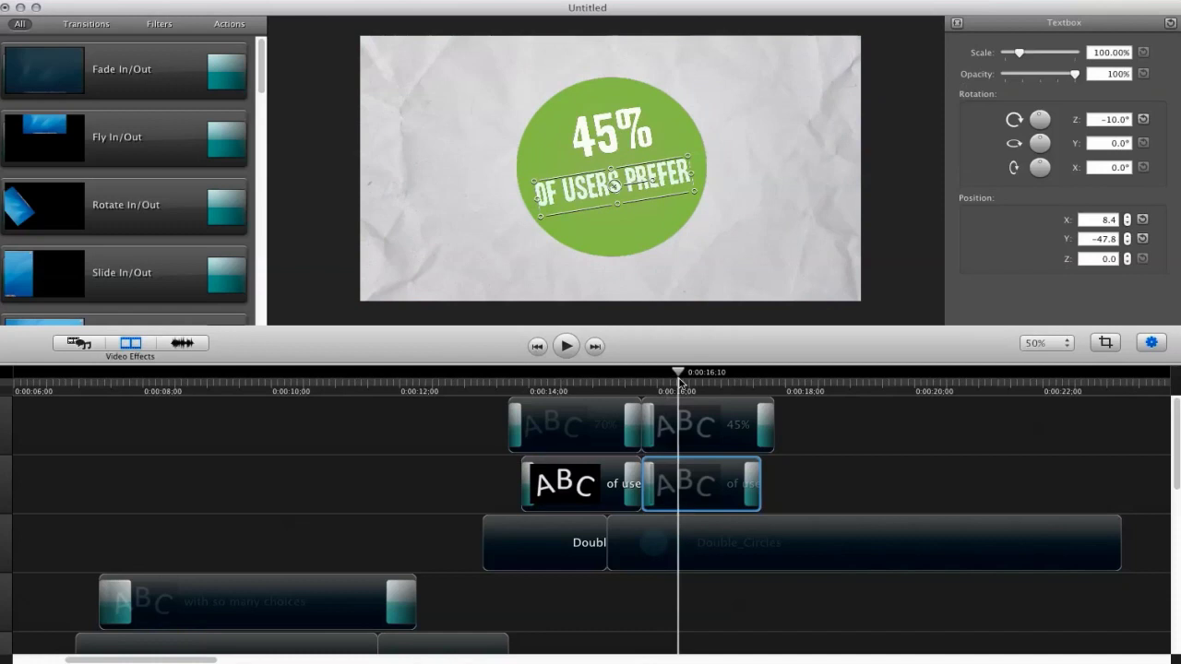
Shift the "45%" text slightly to the left above "of users prefer" inside the green circle.
{"action": "left_click", "coordinate": [811, 444]}
{"action": "left_click_drag", "start_coordinate": [622, 160], "coordinate": [633, 193]}
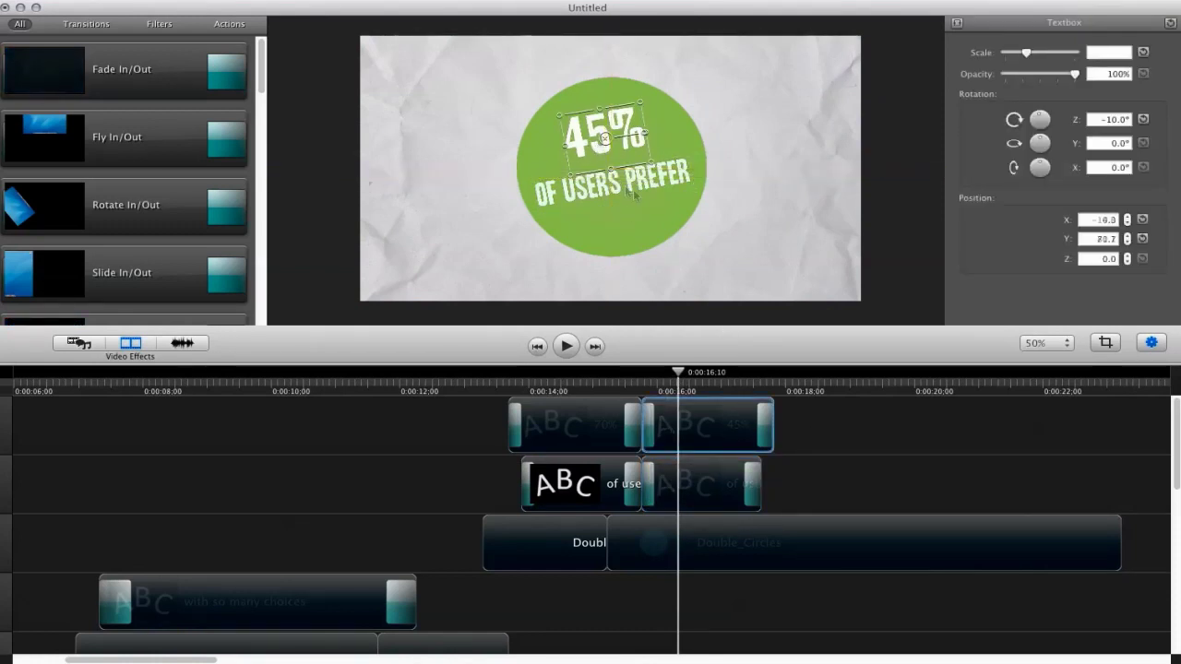
{"action": "left_click", "coordinate": [789, 437]}
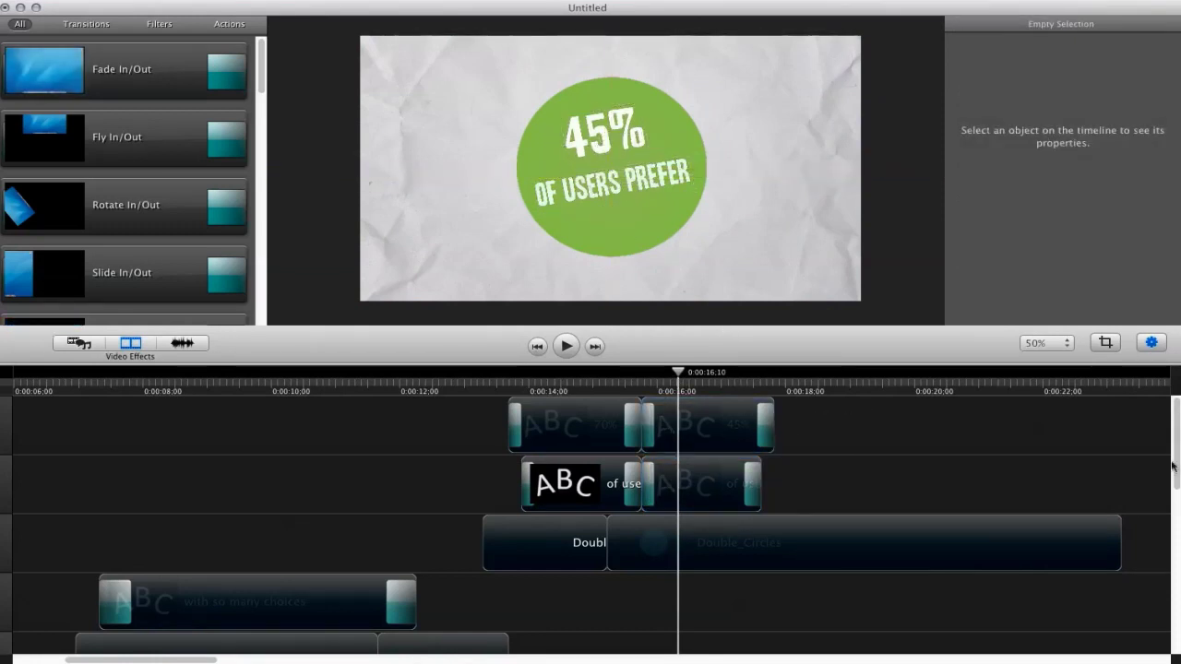
Split the second Double_Circles piece at 0:00:17;11, shorten the new piece from its start and butt it against the preceding one, and preview the result.
{"action": "left_click_drag", "start_coordinate": [693, 373], "coordinate": [746, 383]}
{"action": "left_click", "coordinate": [789, 559]}
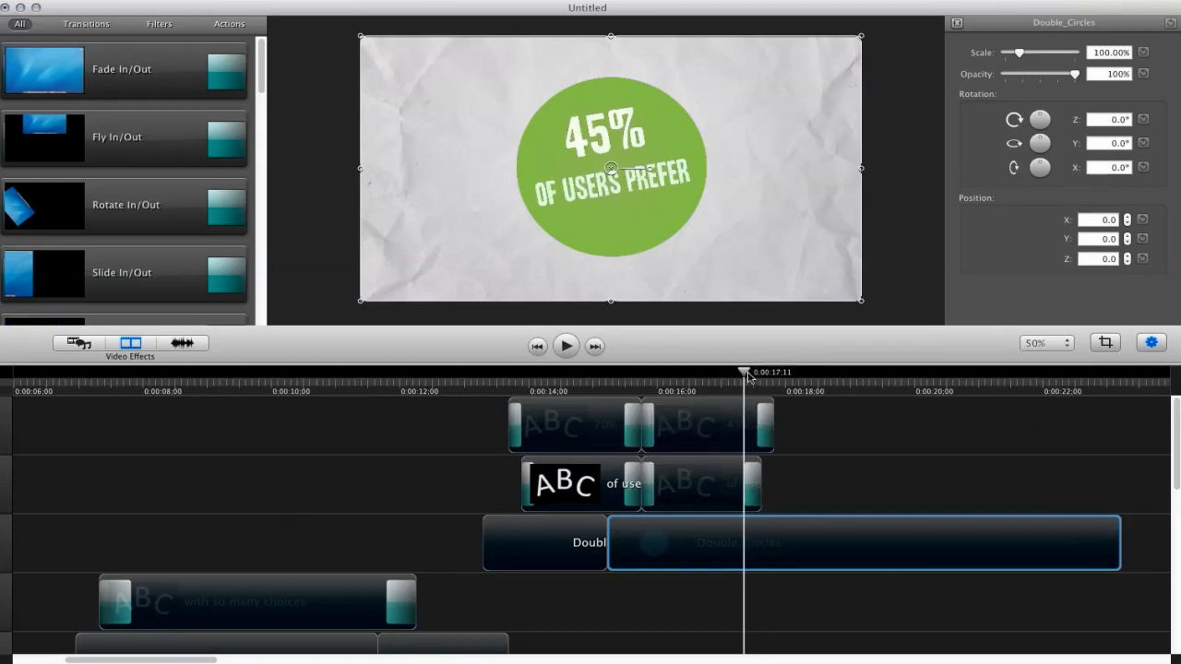
{"action": "mouse_move", "coordinate": [747, 549]}
{"action": "left_mouse_down"}
{"action": "mouse_move", "coordinate": [892, 548]}
{"action": "mouse_move", "coordinate": [812, 559]}
{"action": "mouse_move", "coordinate": [780, 544]}
{"action": "left_mouse_up"}
{"action": "right_click", "coordinate": [845, 552]}
{"action": "left_click", "coordinate": [863, 558]}
{"action": "left_click", "coordinate": [703, 388]}
{"action": "key", "text": "space"}
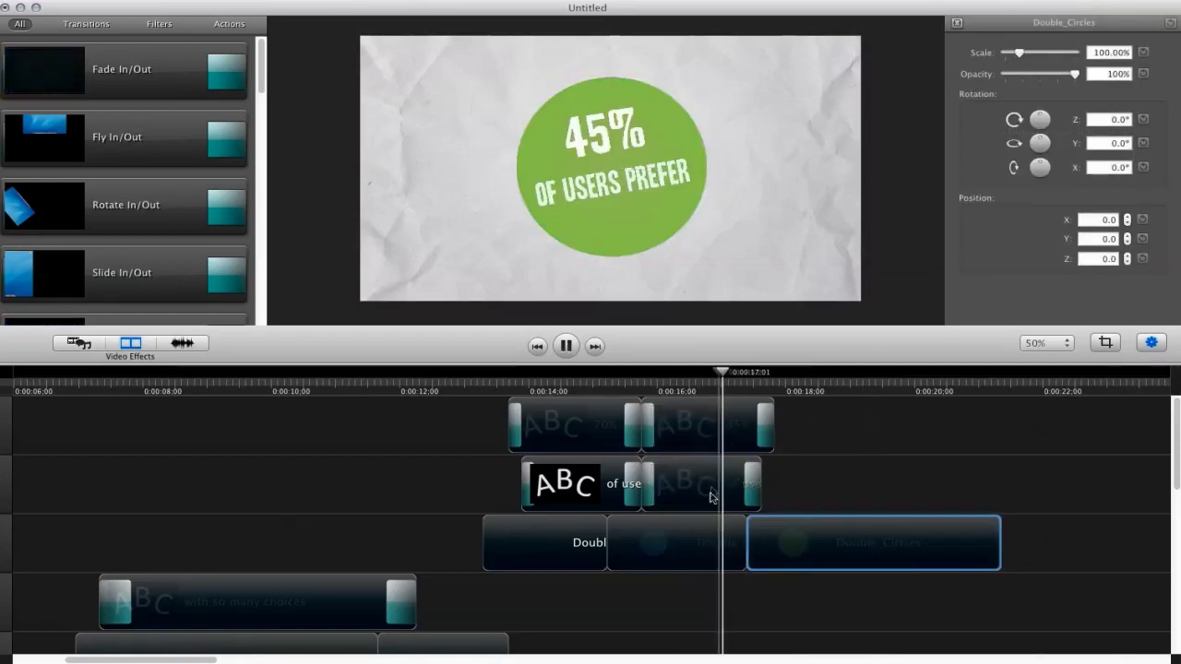
{"action": "left_click", "coordinate": [806, 373]}
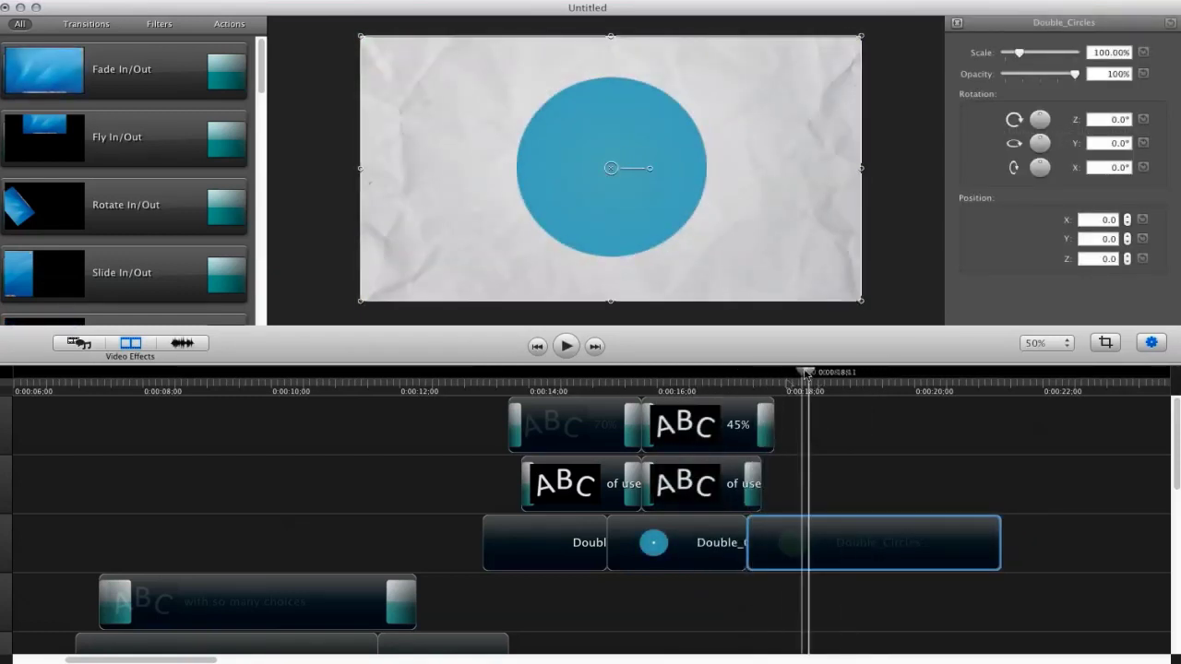
{"action": "left_click", "coordinate": [853, 374]}
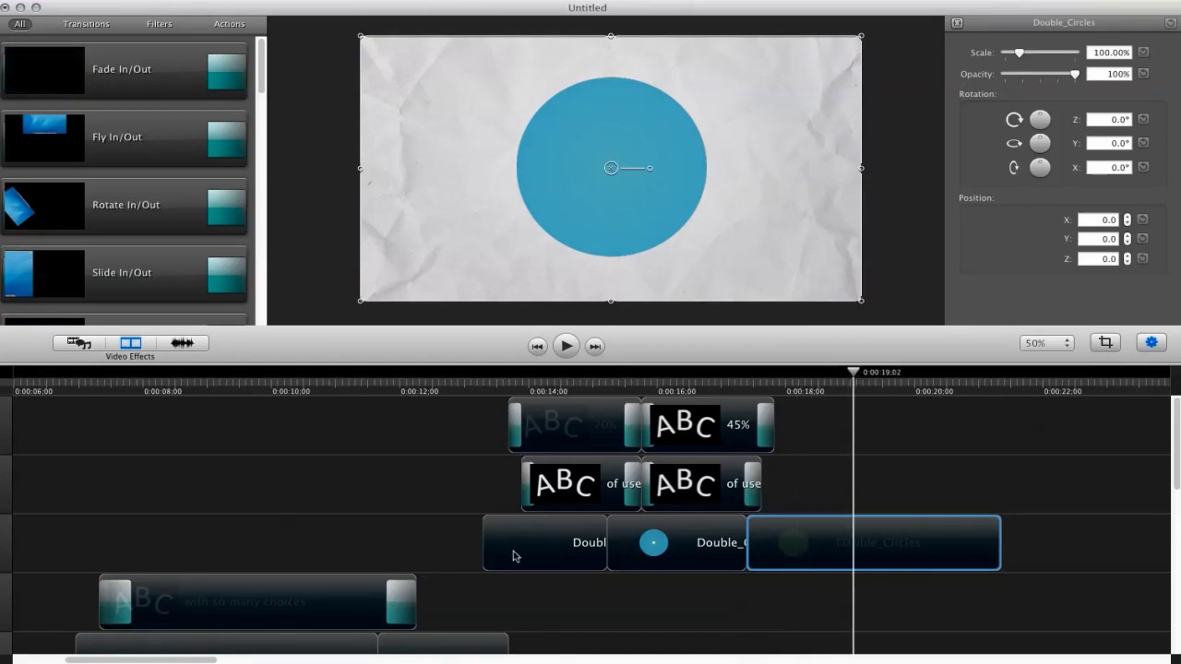
Move the playhead to 0:00:21;29 and start a media import from the Circles folder.
{"action": "left_click", "coordinate": [225, 434]}
{"action": "left_click_drag", "start_coordinate": [868, 380], "coordinate": [1040, 381]}
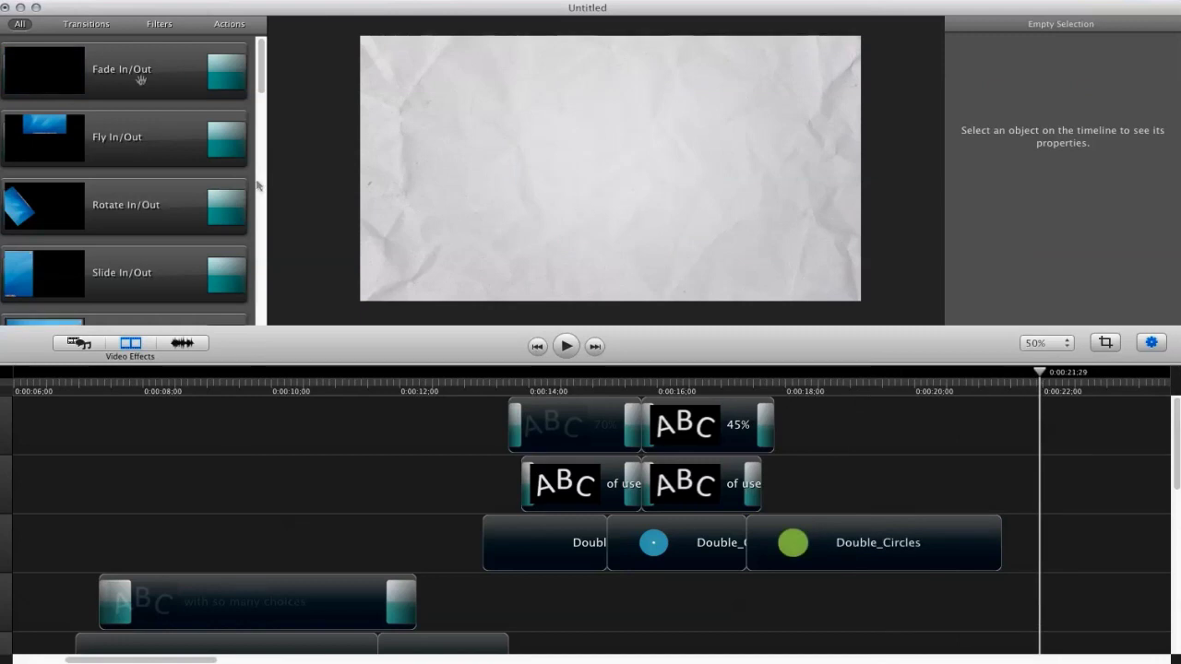
{"action": "left_click", "coordinate": [79, 342]}
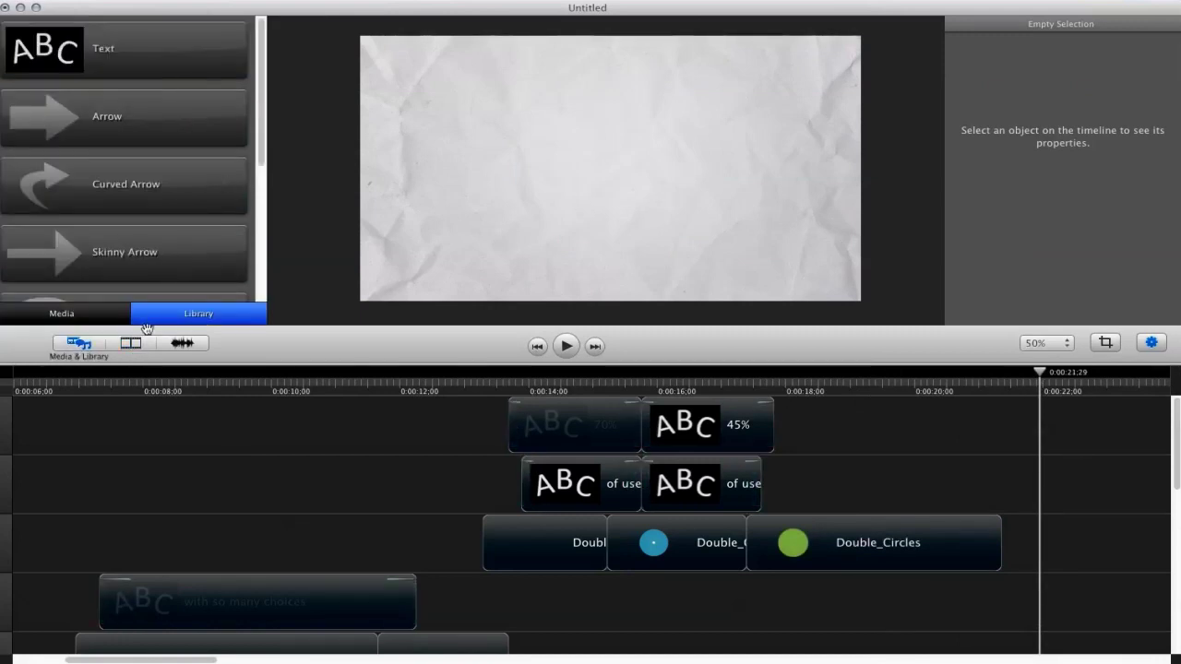
{"action": "left_click", "coordinate": [107, 314]}
{"action": "left_click", "coordinate": [199, 30]}
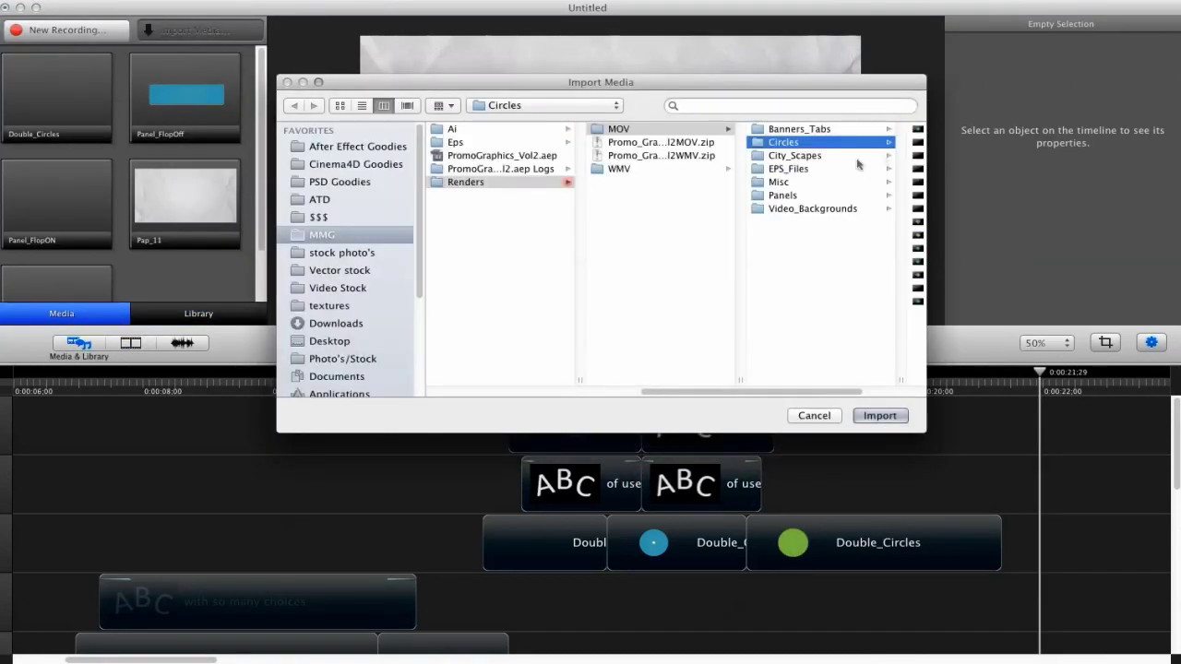
Preview the movies in the Circles folder, including Plane_Circle_AnimateOff, Double_Circles, Center_Circle01, Circle_Animate_Off-01 and Circle_Point01.
{"action": "left_click", "coordinate": [812, 221]}
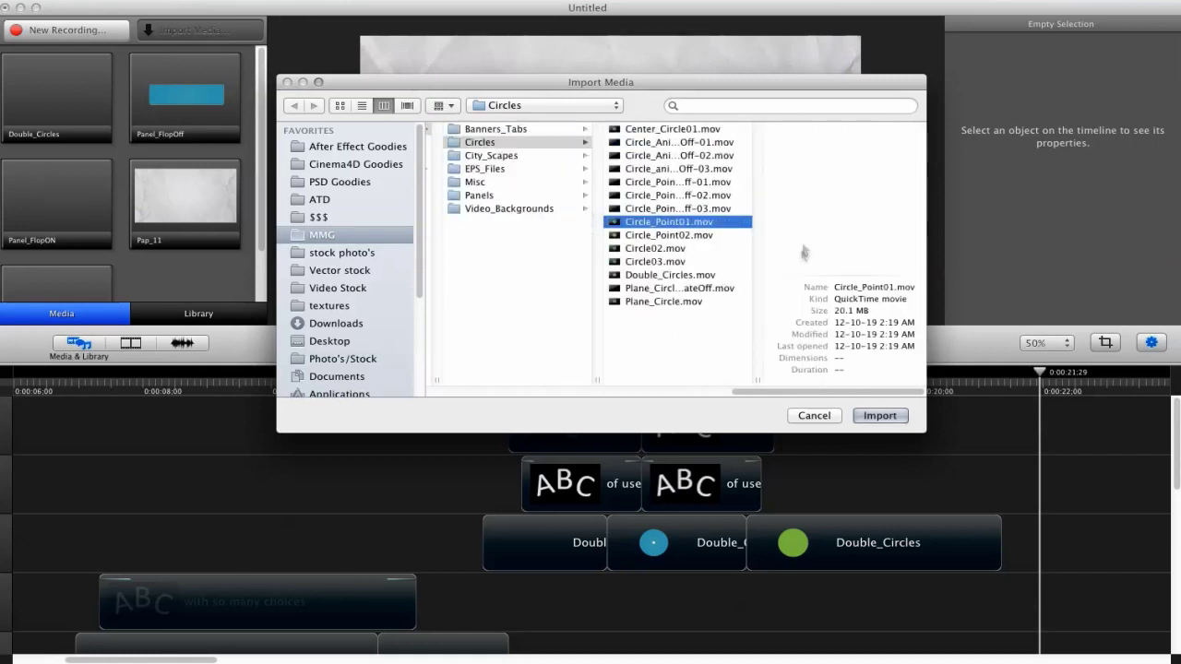
{"action": "left_click", "coordinate": [668, 290]}
{"action": "double_click", "coordinate": [756, 378]}
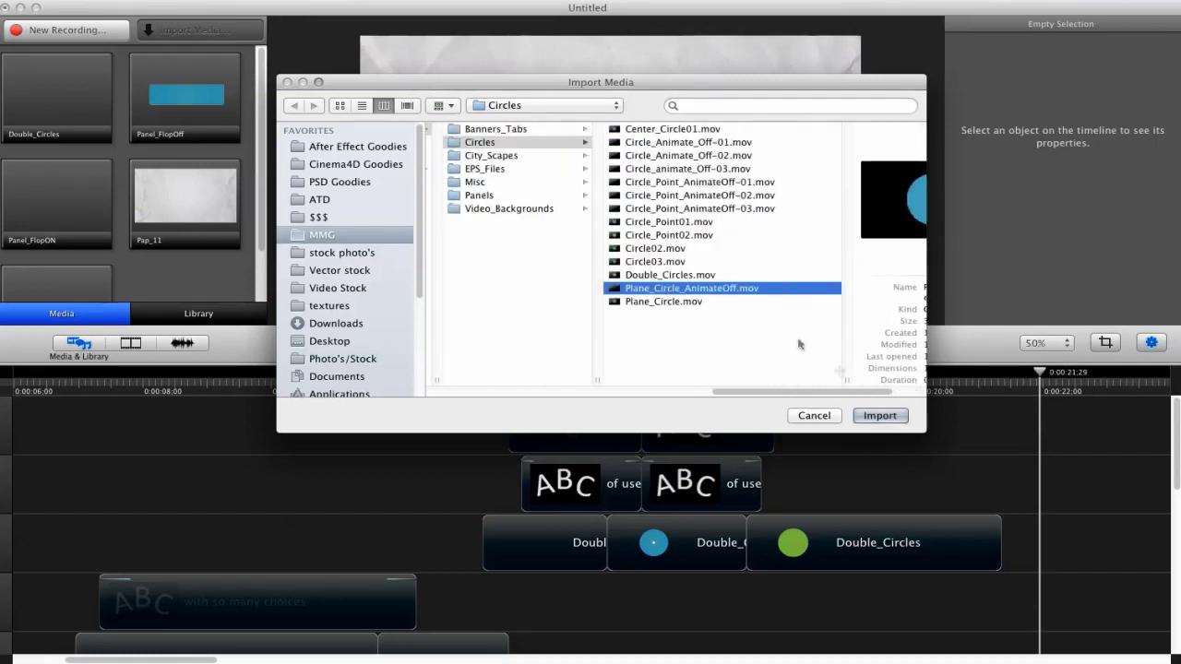
{"action": "left_click", "coordinate": [643, 275]}
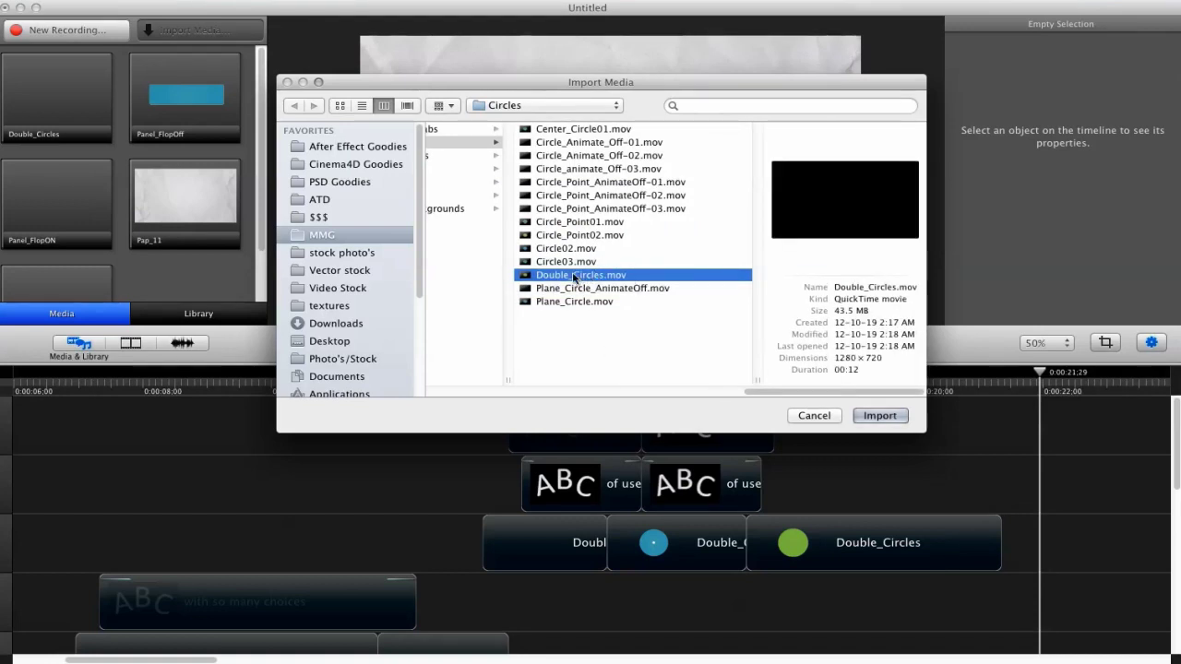
{"action": "left_click", "coordinate": [583, 134]}
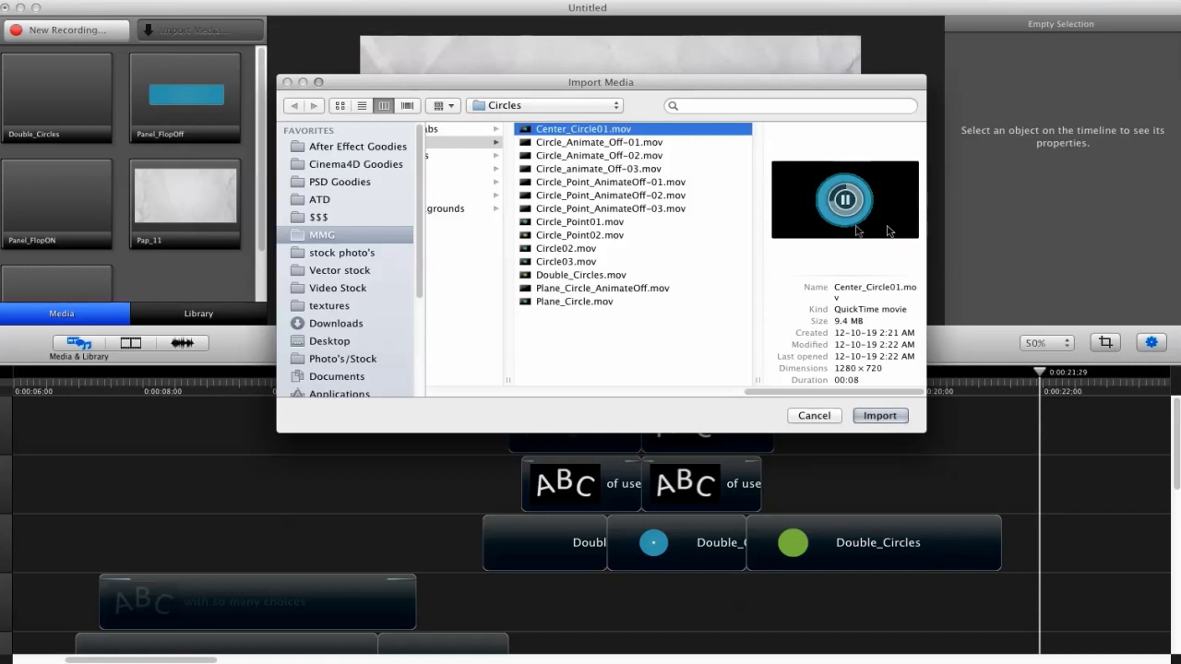
{"action": "left_click", "coordinate": [567, 144]}
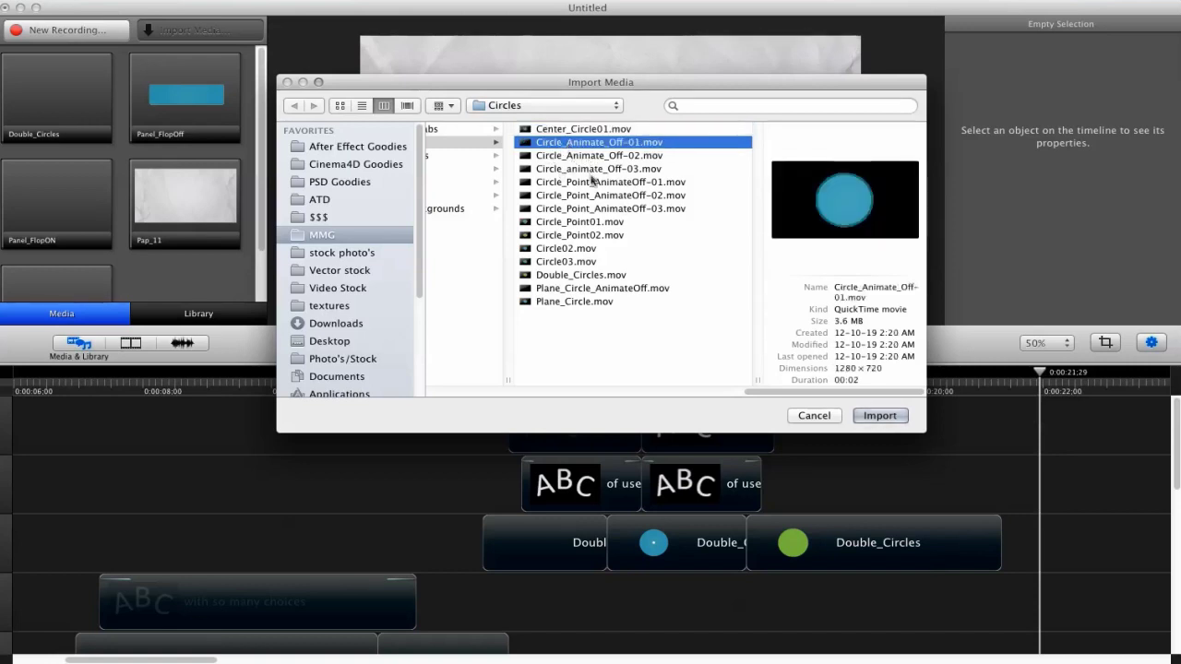
{"action": "left_click", "coordinate": [587, 224]}
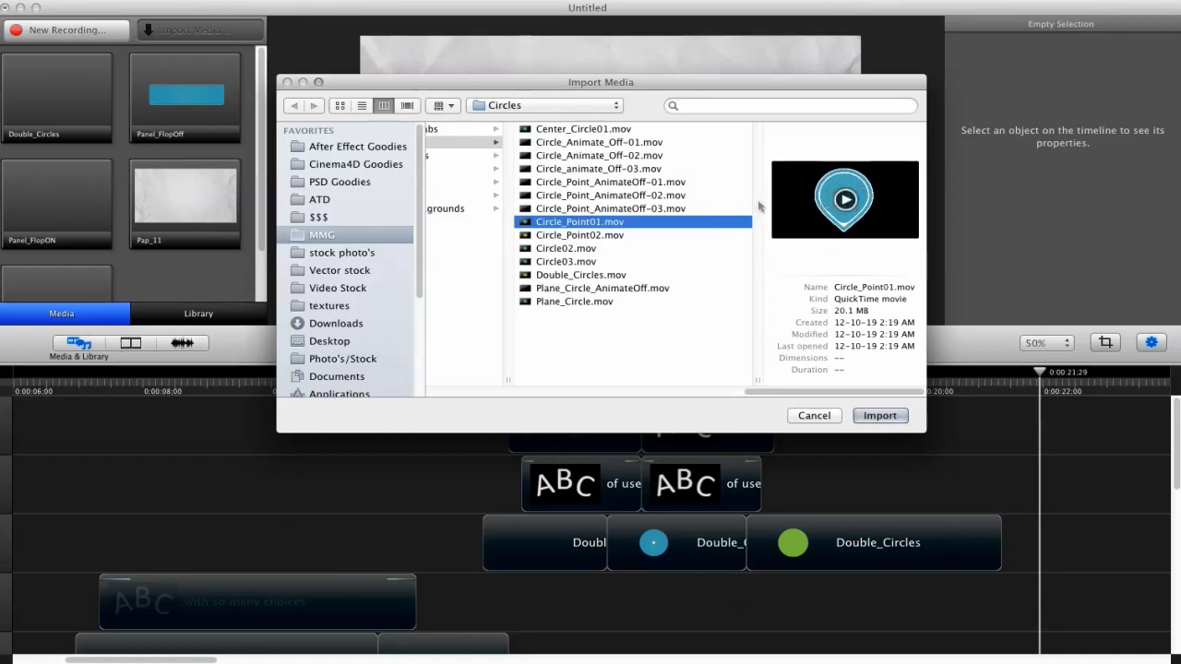
Import Circle02.mov and place it on the canvas over the paper background.
{"action": "left_click", "coordinate": [569, 249]}
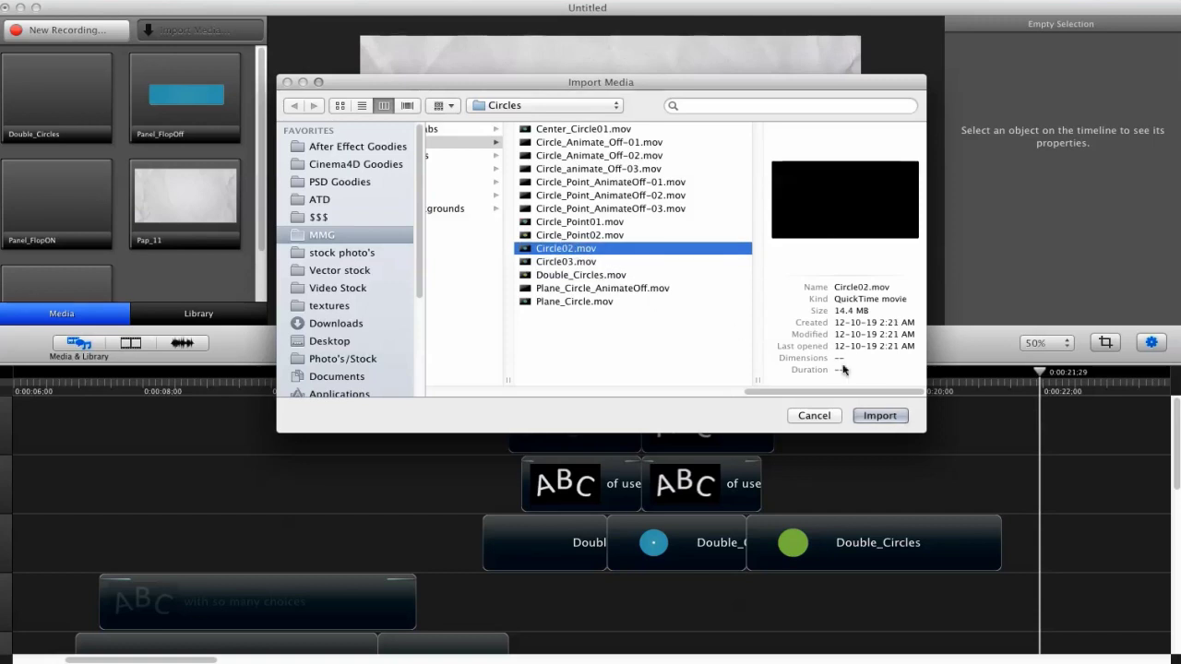
{"action": "key", "text": "Return"}
{"action": "left_click_drag", "start_coordinate": [40, 97], "coordinate": [606, 177]}
Move the Circle02 clip onto a new track above the "45%" text, starting at 0:00:21;29.
{"action": "scroll", "coordinate": [1108, 606], "scroll_direction": "up", "scroll_amount": 5}
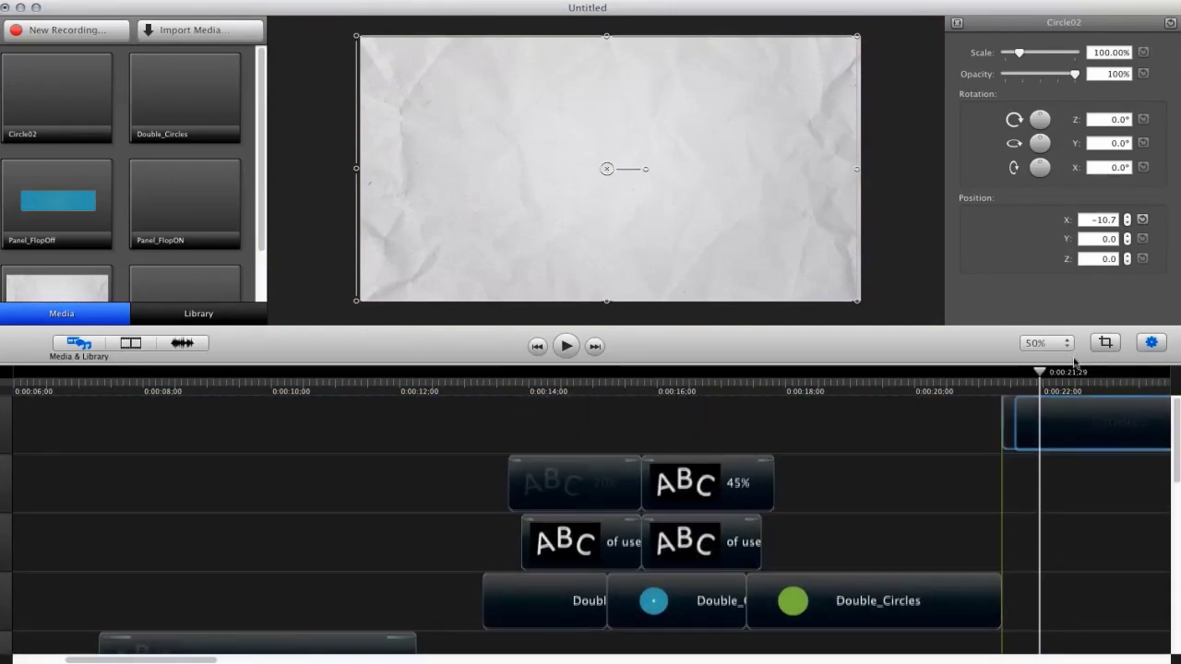
{"action": "left_click_drag", "start_coordinate": [995, 416], "coordinate": [1061, 411]}
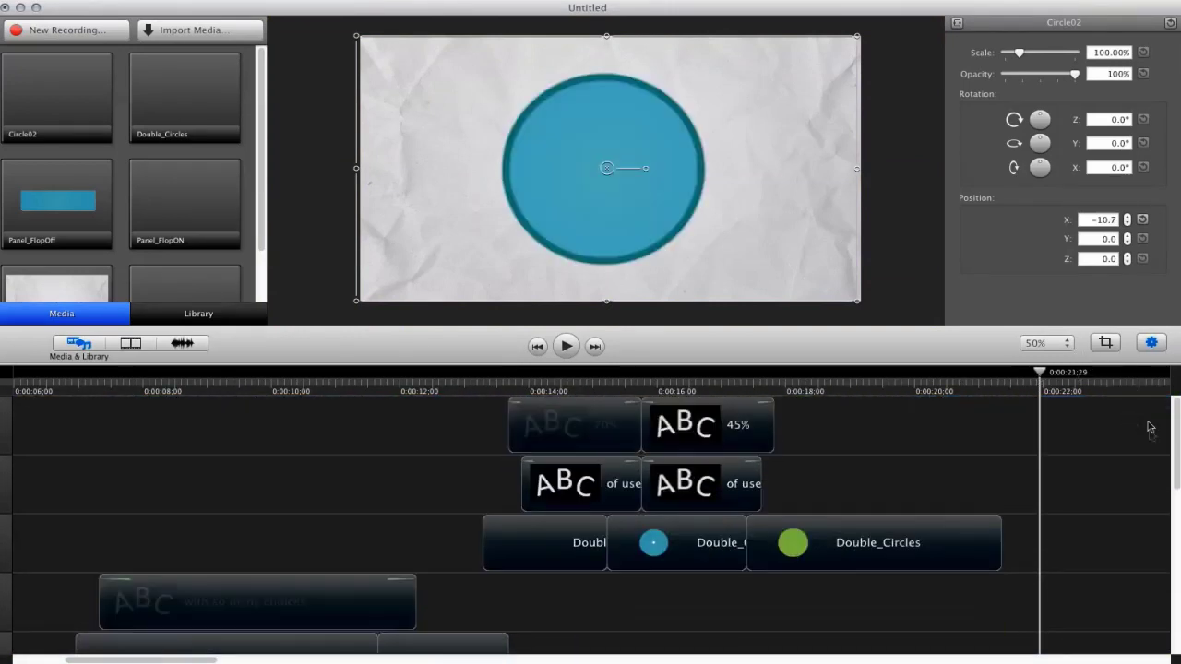
{"action": "left_click_drag", "start_coordinate": [197, 657], "coordinate": [289, 657]}
{"action": "scroll", "coordinate": [1177, 474], "scroll_direction": "down", "scroll_amount": 5}
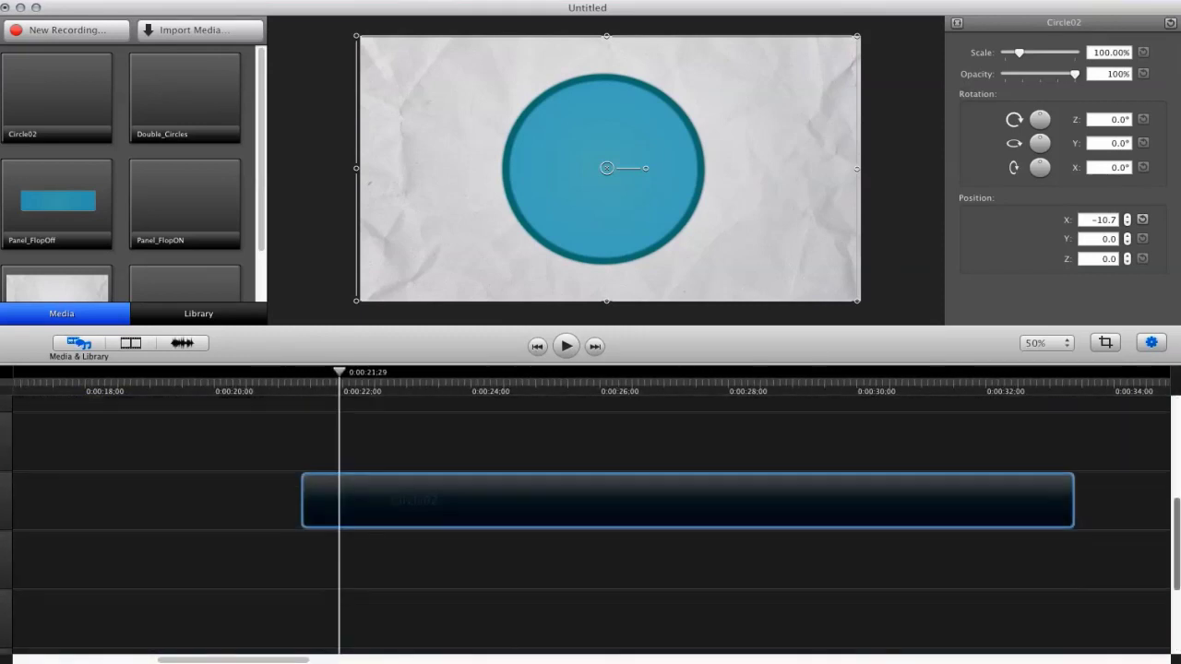
{"action": "scroll", "coordinate": [444, 365], "scroll_direction": "up", "scroll_amount": 5}
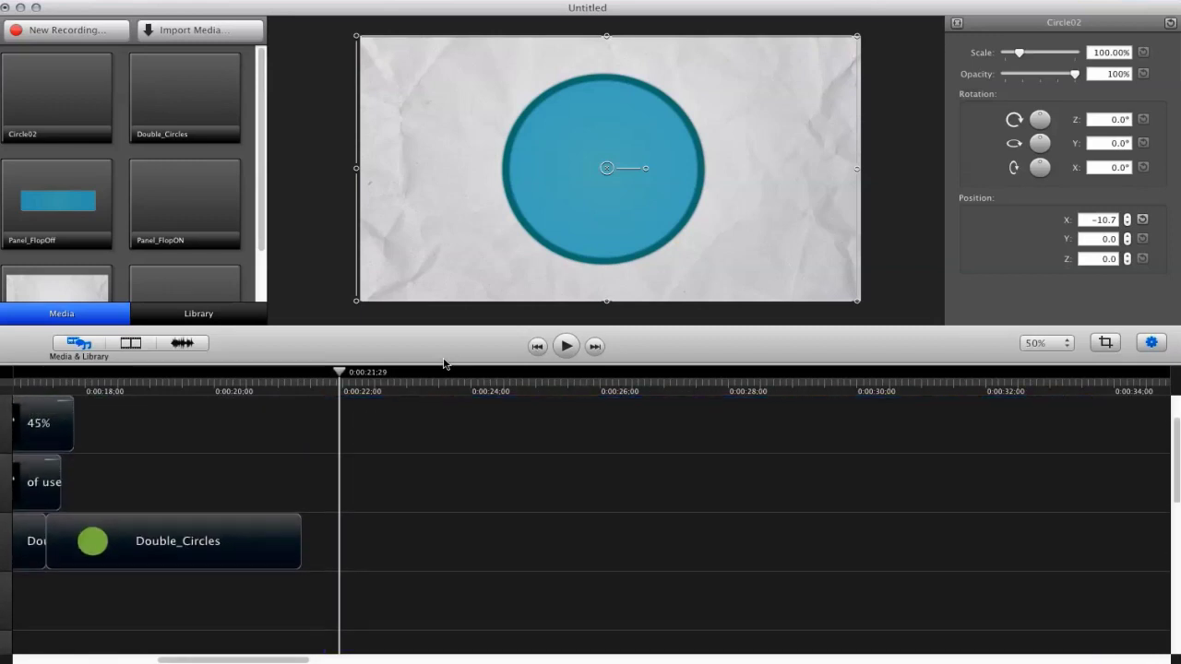
{"action": "left_click_drag", "start_coordinate": [431, 441], "coordinate": [453, 427]}
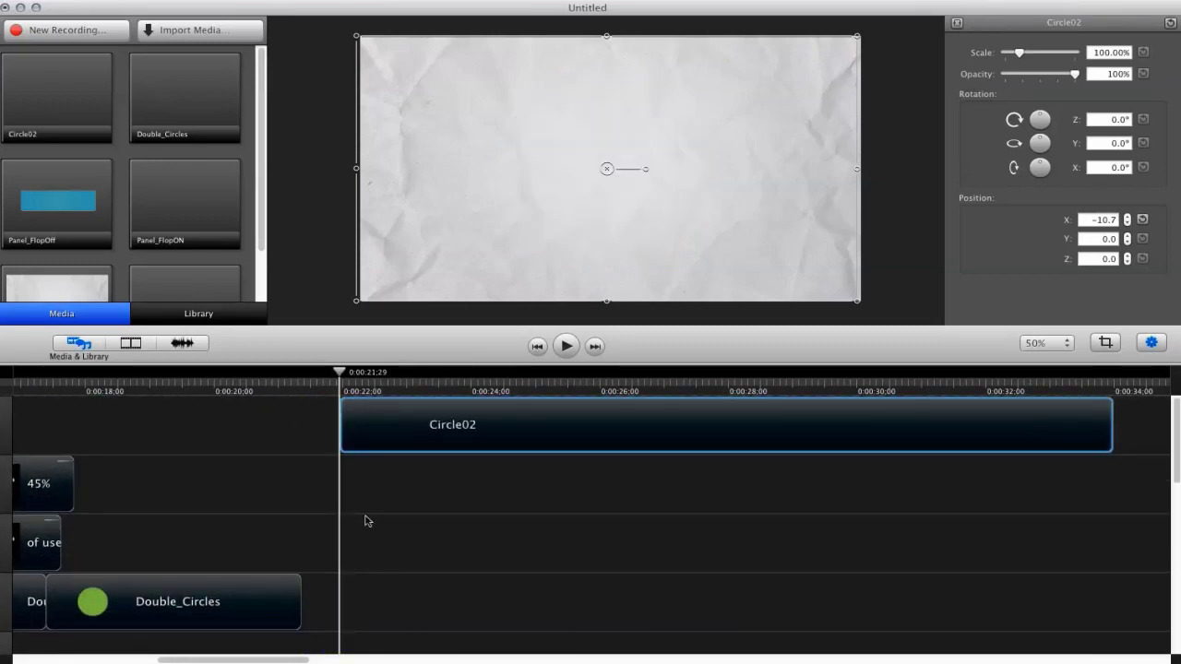
{"action": "scroll", "coordinate": [1177, 465], "scroll_direction": "down", "scroll_amount": 5}
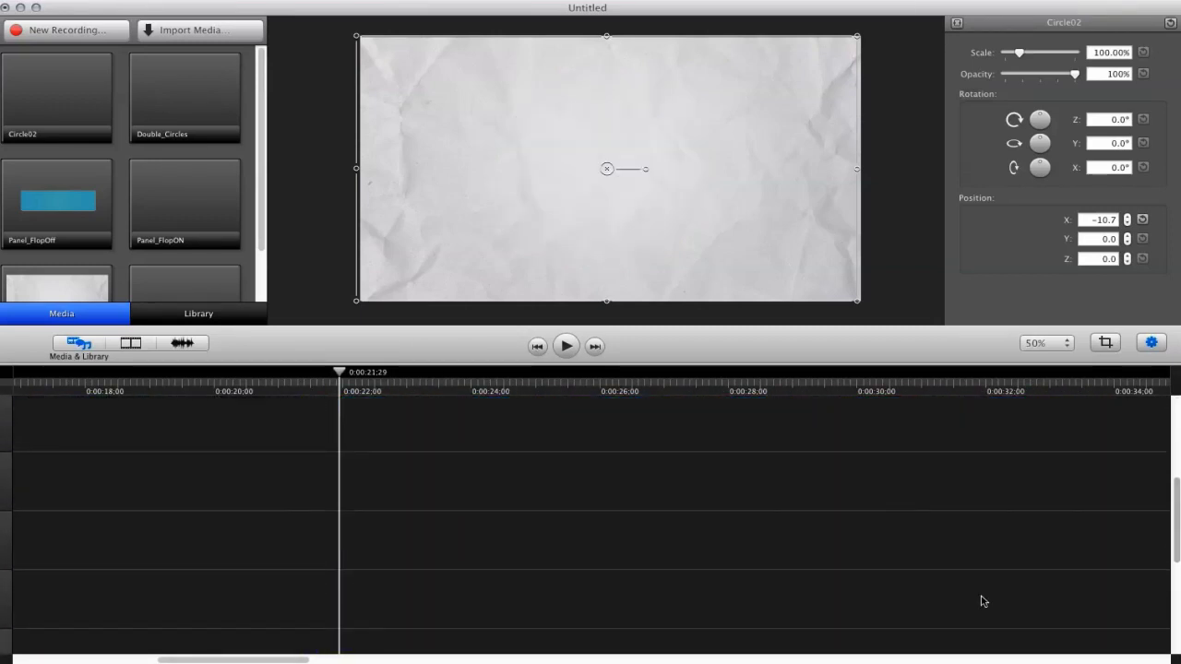
{"action": "mouse_move", "coordinate": [277, 656]}
{"action": "left_mouse_down"}
{"action": "mouse_move", "coordinate": [126, 657]}
{"action": "mouse_move", "coordinate": [259, 660]}
{"action": "left_mouse_up"}
{"action": "scroll", "coordinate": [988, 637], "scroll_direction": "down", "scroll_amount": 5}
{"action": "scroll", "coordinate": [1160, 501], "scroll_direction": "up", "scroll_amount": 5}
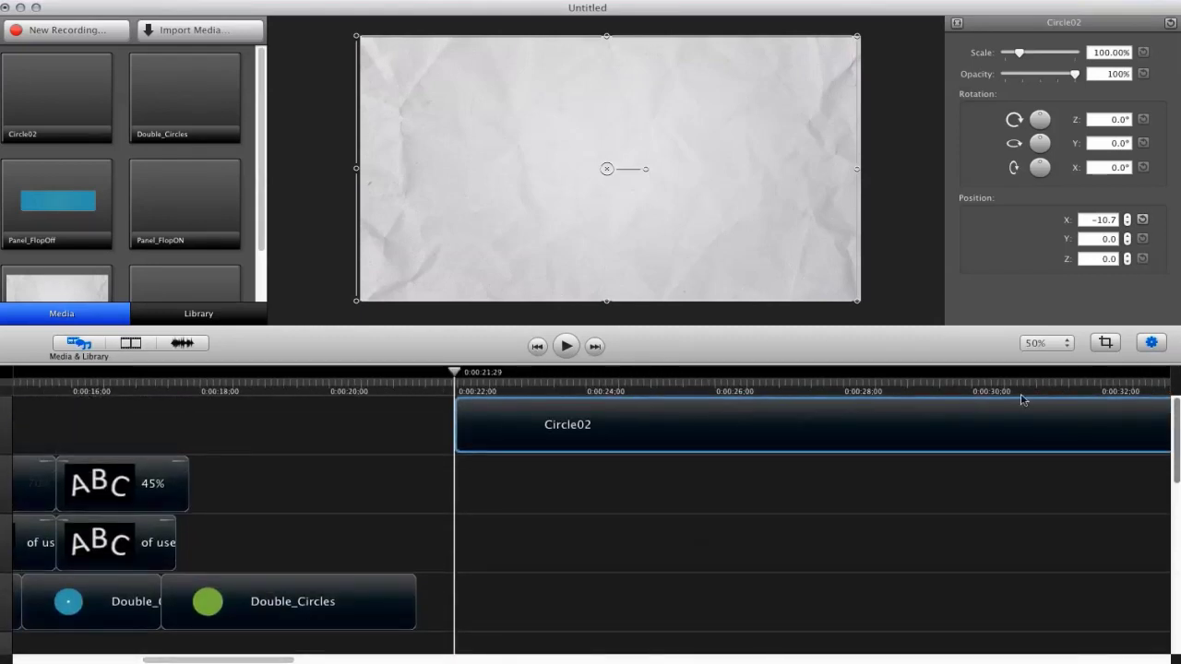
{"action": "right_click", "coordinate": [520, 488]}
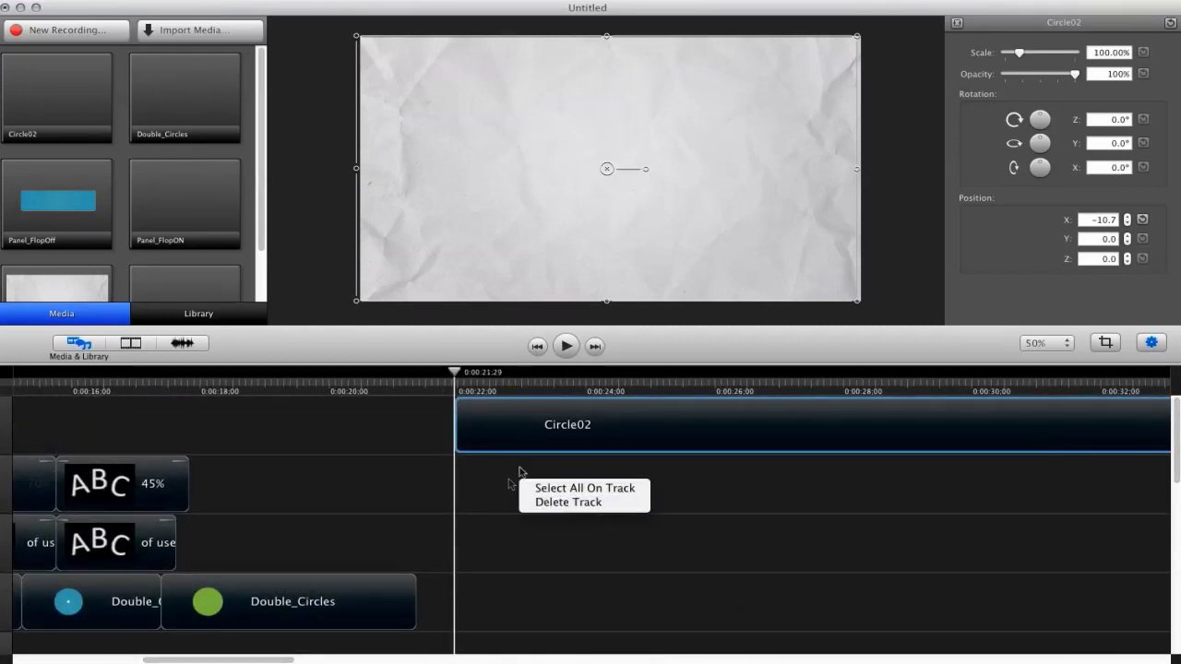
{"action": "left_click", "coordinate": [586, 503]}
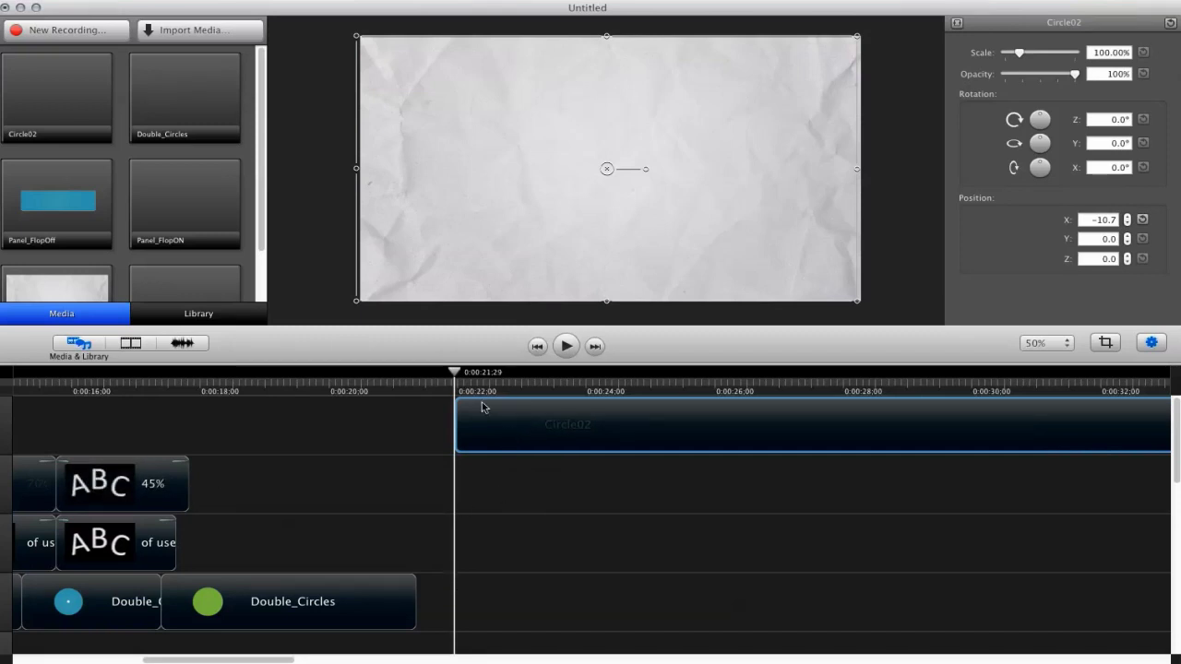
Play and scrub through the Circle02 clip to examine how its circle animates.
{"action": "left_click_drag", "start_coordinate": [456, 376], "coordinate": [699, 397]}
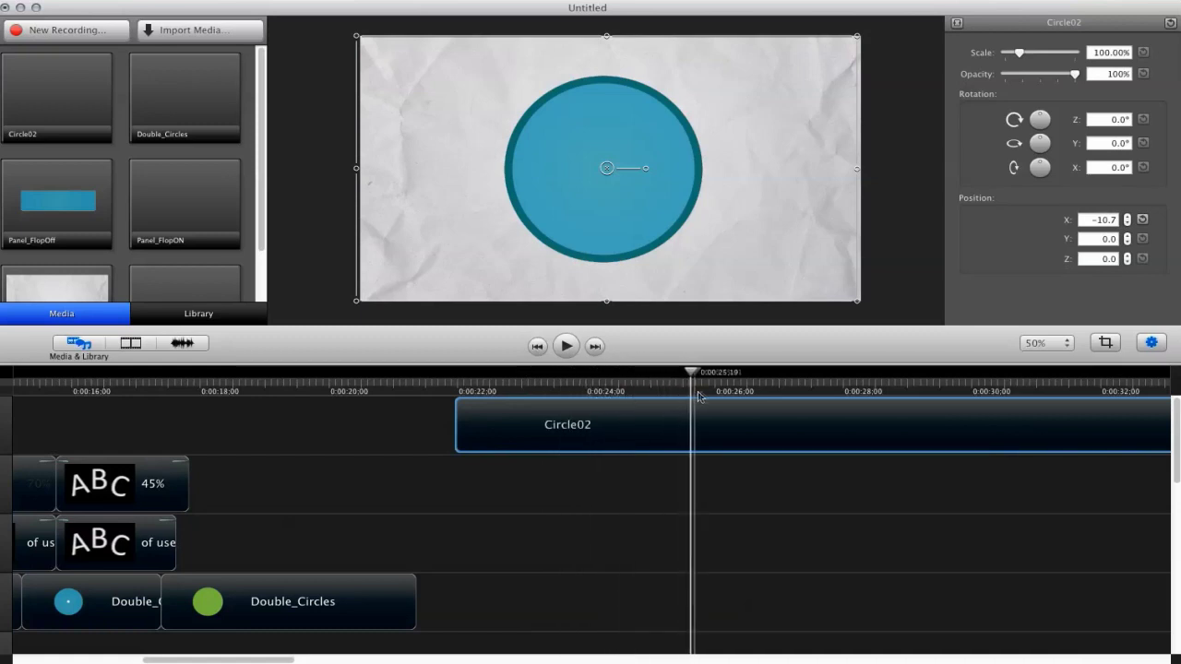
{"action": "key", "text": "space"}
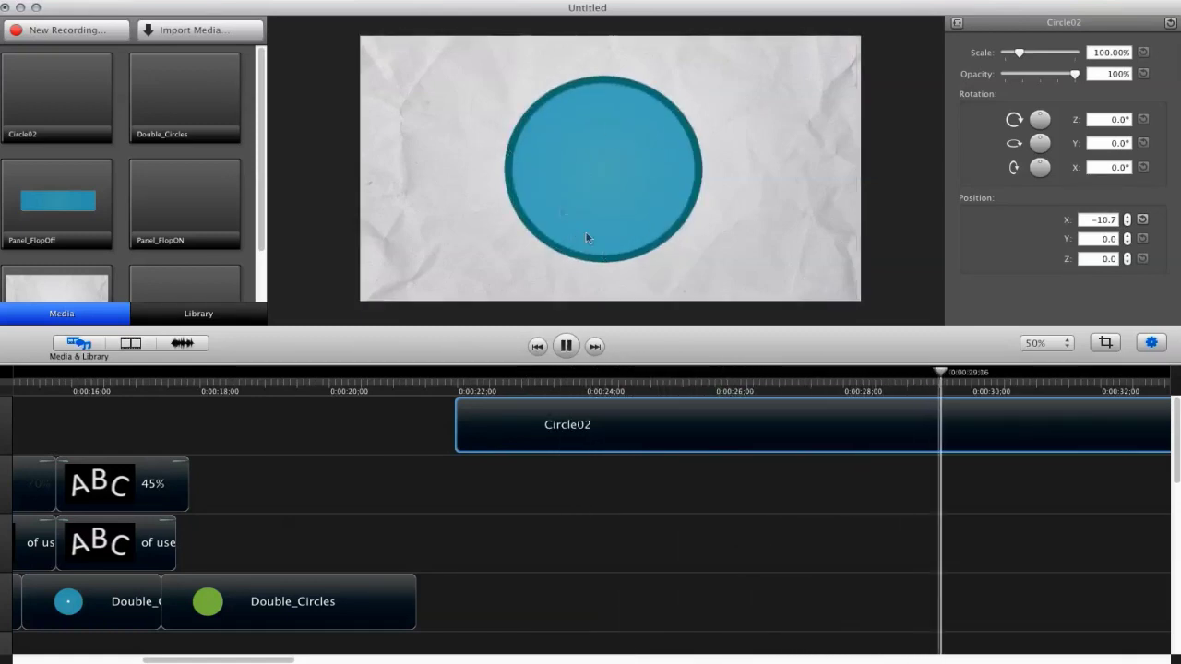
{"action": "left_click_drag", "start_coordinate": [951, 379], "coordinate": [845, 378]}
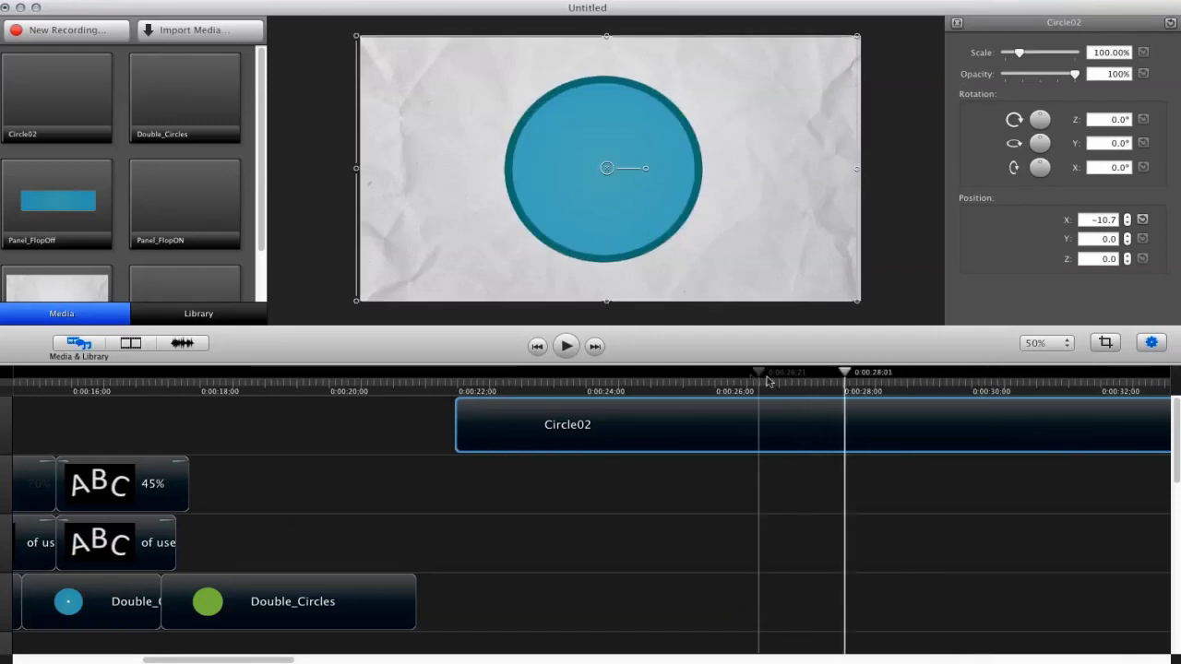
{"action": "left_click", "coordinate": [749, 379]}
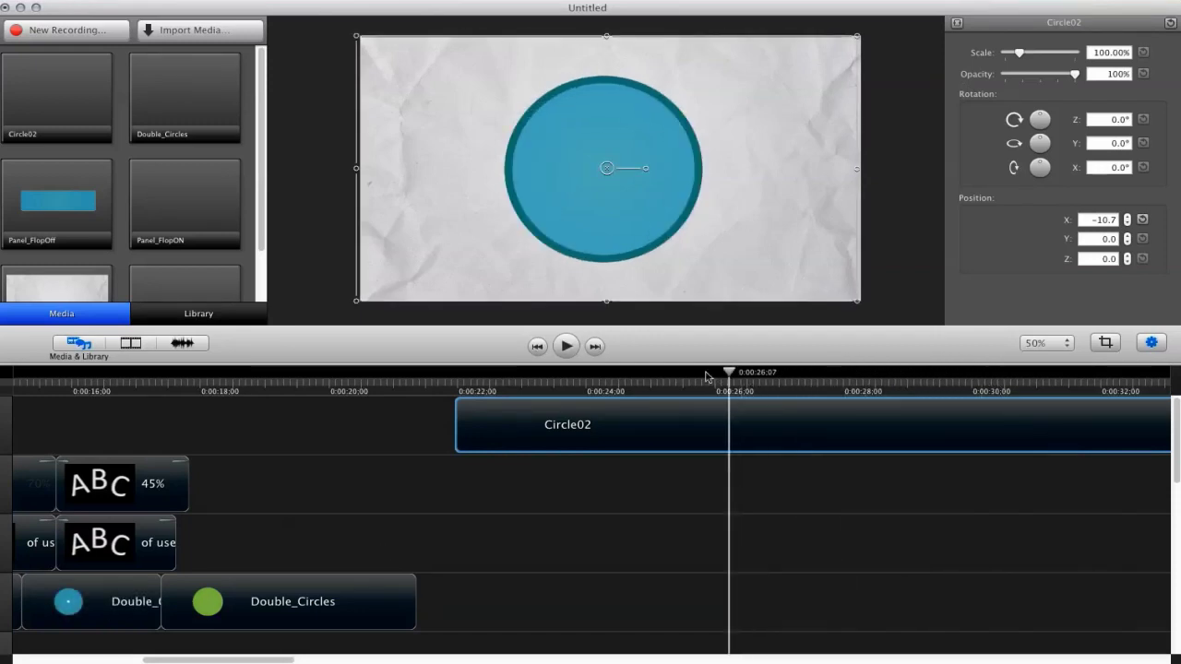
{"action": "left_click_drag", "start_coordinate": [707, 376], "coordinate": [661, 377]}
{"action": "left_click_drag", "start_coordinate": [625, 434], "coordinate": [843, 430]}
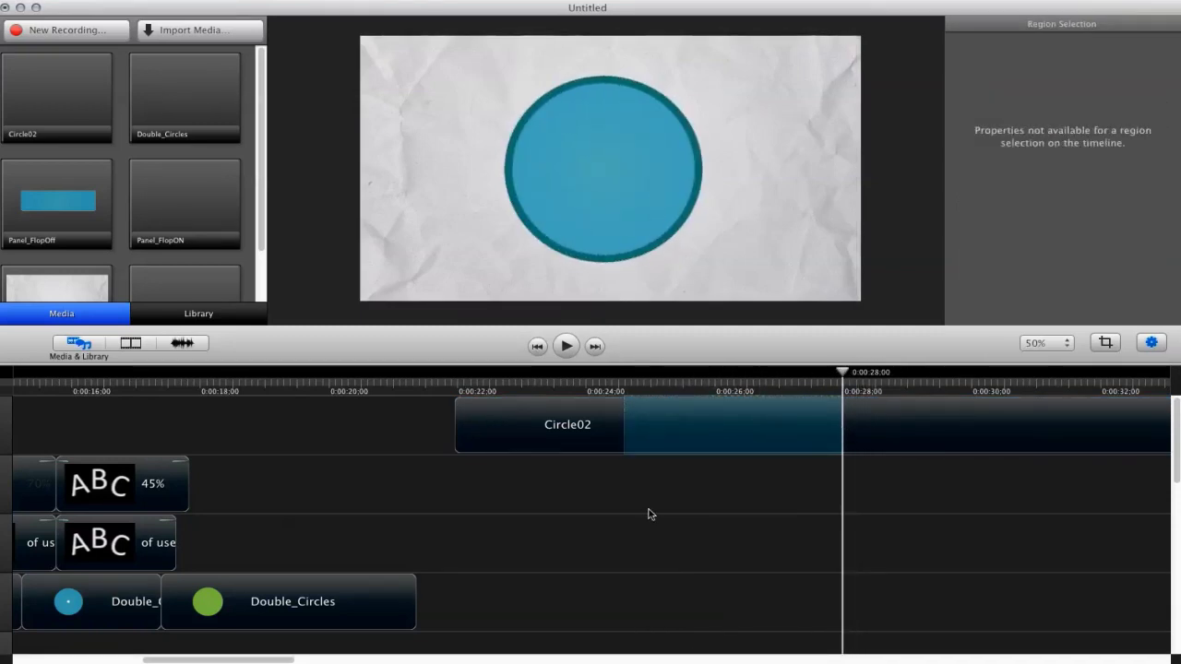
{"action": "left_click", "coordinate": [643, 429]}
Center the Circle02 clip horizontally on the canvas.
{"action": "left_click_drag", "start_coordinate": [609, 377], "coordinate": [692, 384]}
{"action": "left_click_drag", "start_coordinate": [750, 383], "coordinate": [897, 374]}
{"action": "left_click", "coordinate": [679, 220]}
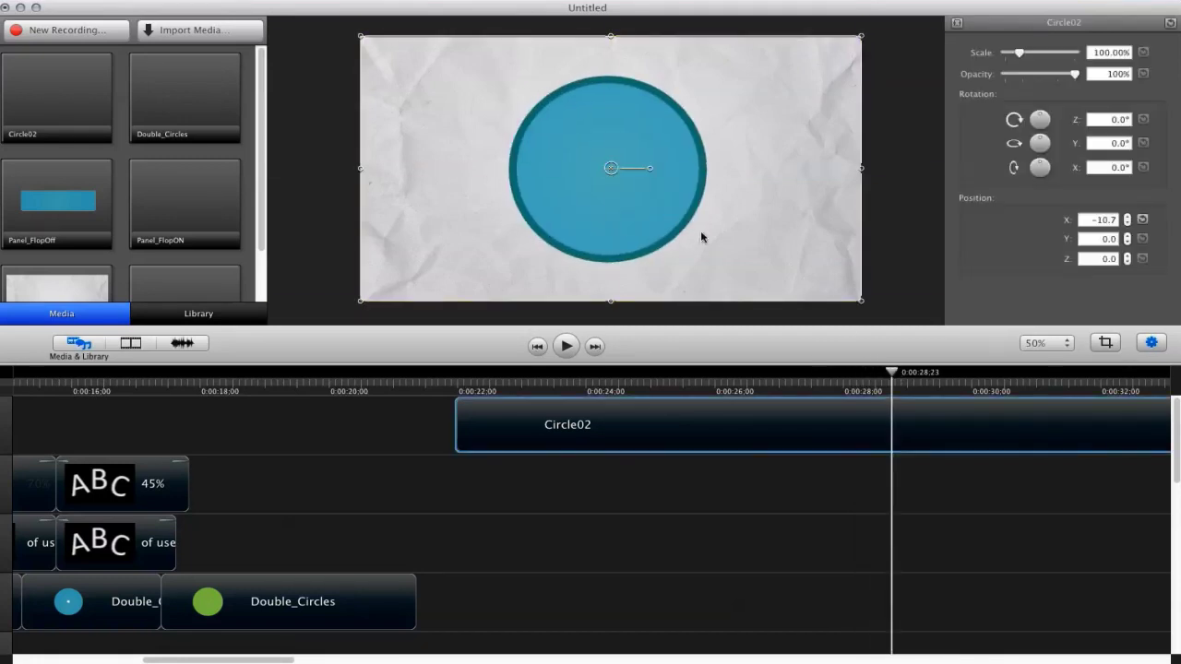
{"action": "left_click", "coordinate": [912, 167]}
Cut off the end of the Circle02 clip from about 0:00:31 onward.
{"action": "left_click_drag", "start_coordinate": [894, 374], "coordinate": [1006, 374]}
{"action": "key", "text": "space"}
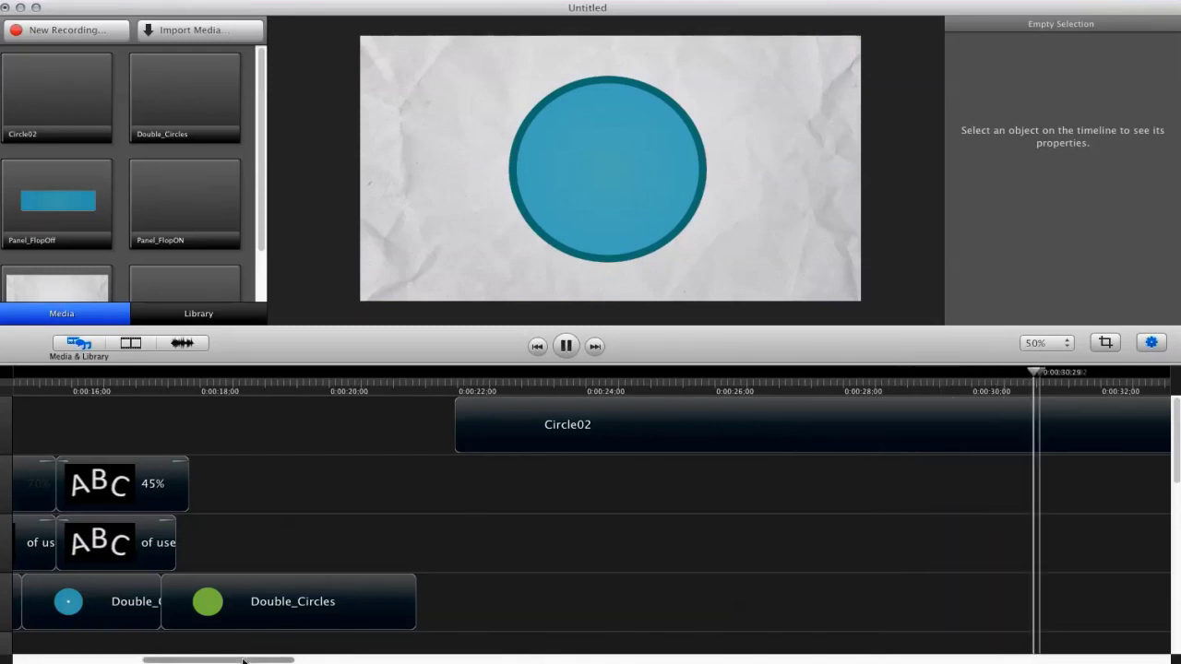
{"action": "left_click", "coordinate": [514, 374]}
{"action": "left_click_drag", "start_coordinate": [511, 427], "coordinate": [704, 430]}
{"action": "right_click", "coordinate": [664, 430]}
{"action": "left_click", "coordinate": [701, 436]}
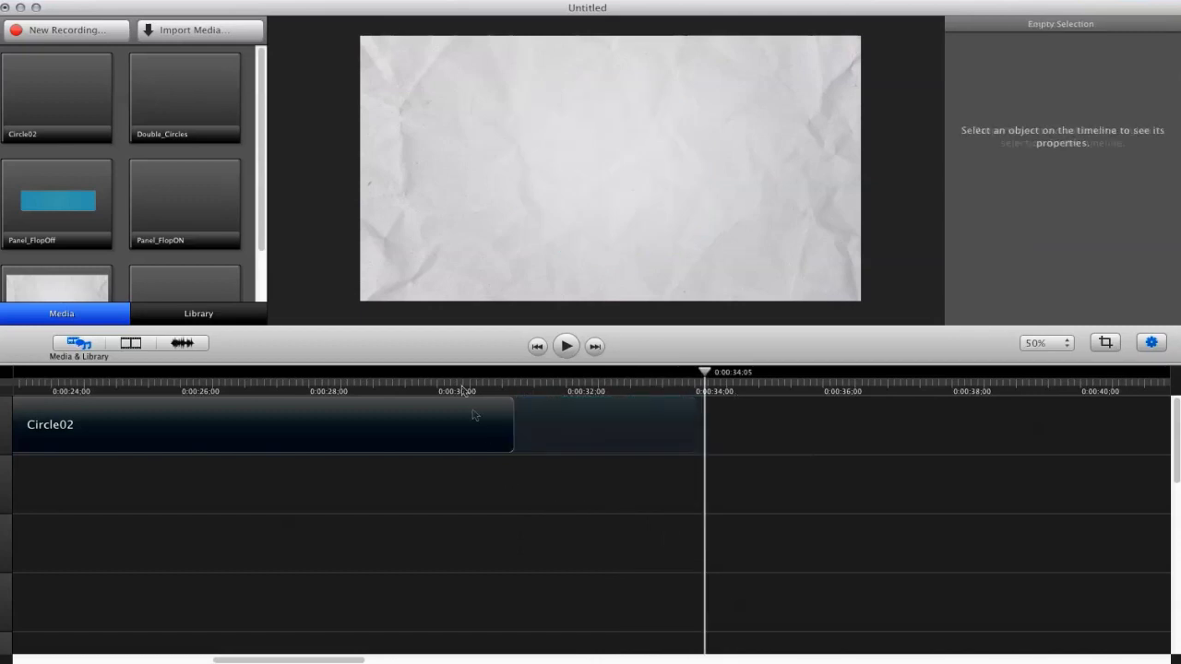
Start another media import from the Circles folder and widen the file browser to show the full file names.
{"action": "left_click", "coordinate": [180, 35]}
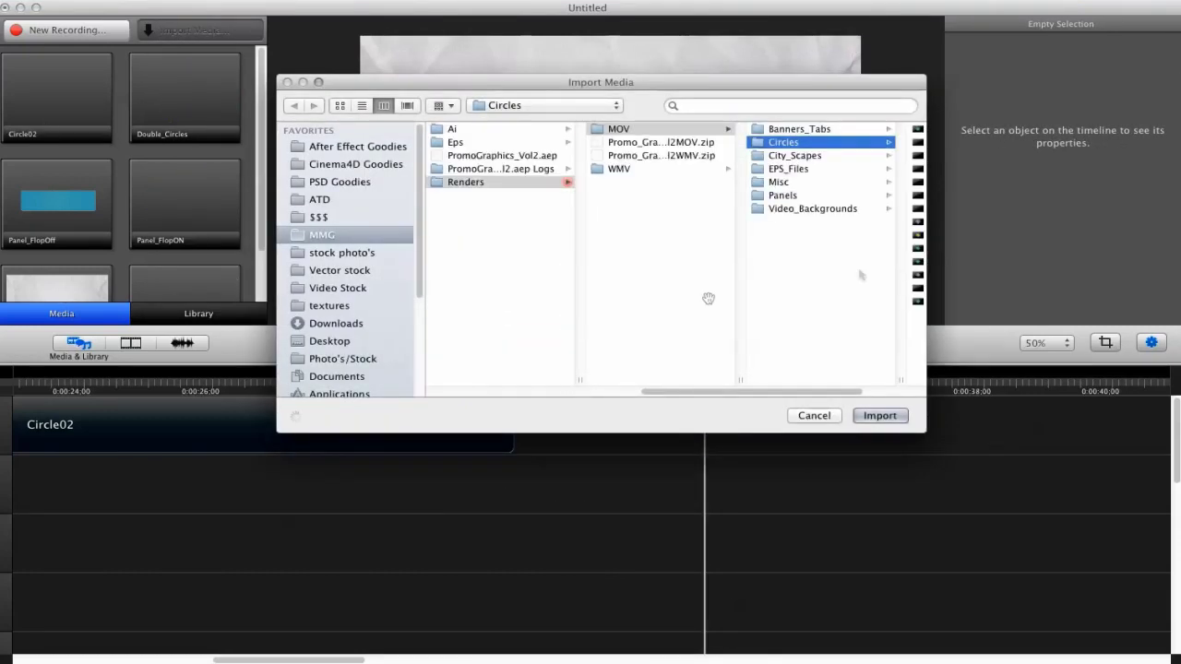
{"action": "left_click", "coordinate": [819, 155]}
{"action": "key", "text": "Up"}
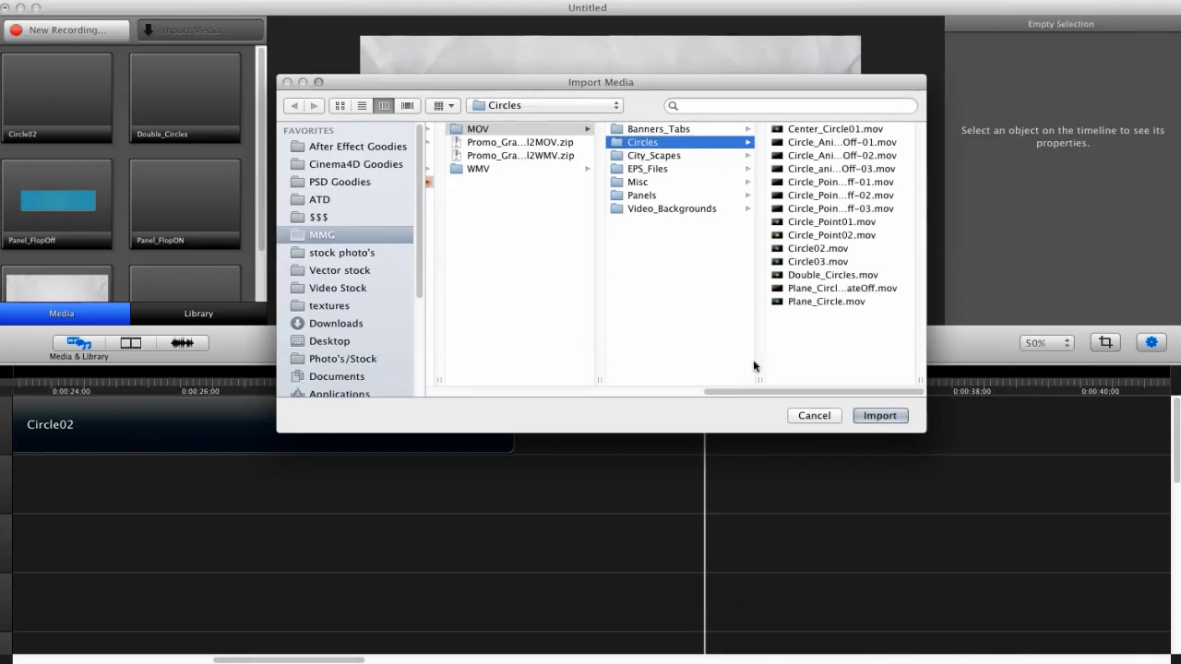
{"action": "left_click_drag", "start_coordinate": [754, 366], "coordinate": [685, 369]}
{"action": "left_click_drag", "start_coordinate": [924, 430], "coordinate": [1058, 430]}
{"action": "left_click_drag", "start_coordinate": [851, 85], "coordinate": [762, 106]}
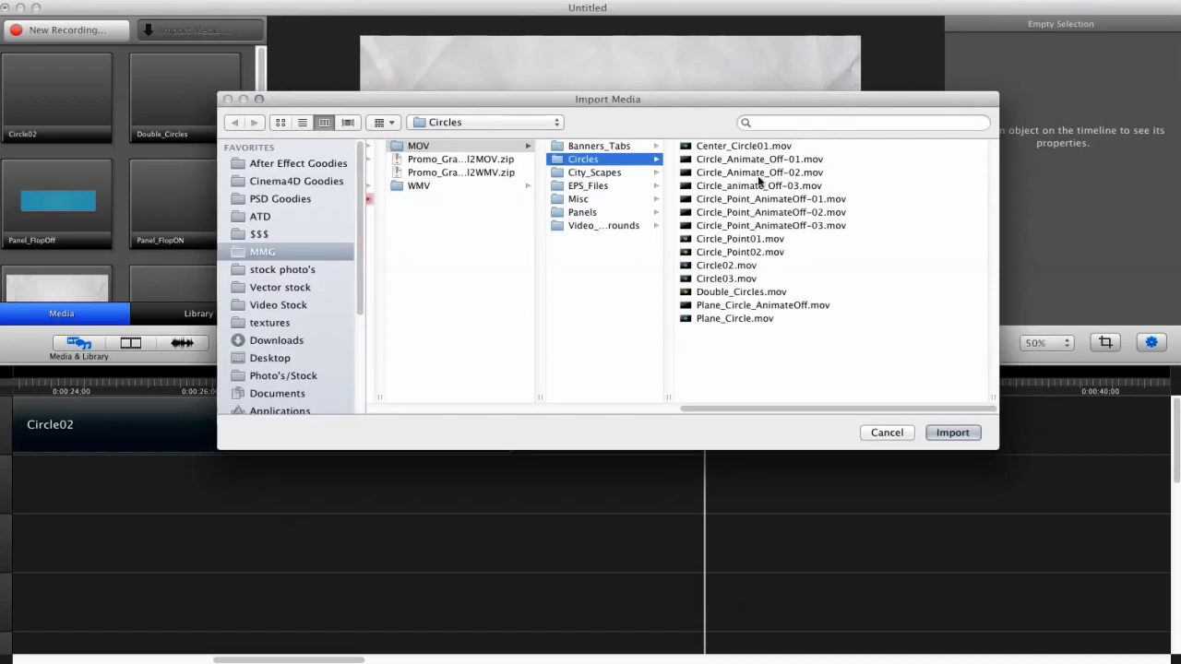
Preview the three Circle_Animate_Off clips in the Circles folder and import Circle_animate_Off-03.mov.
{"action": "left_click", "coordinate": [738, 172]}
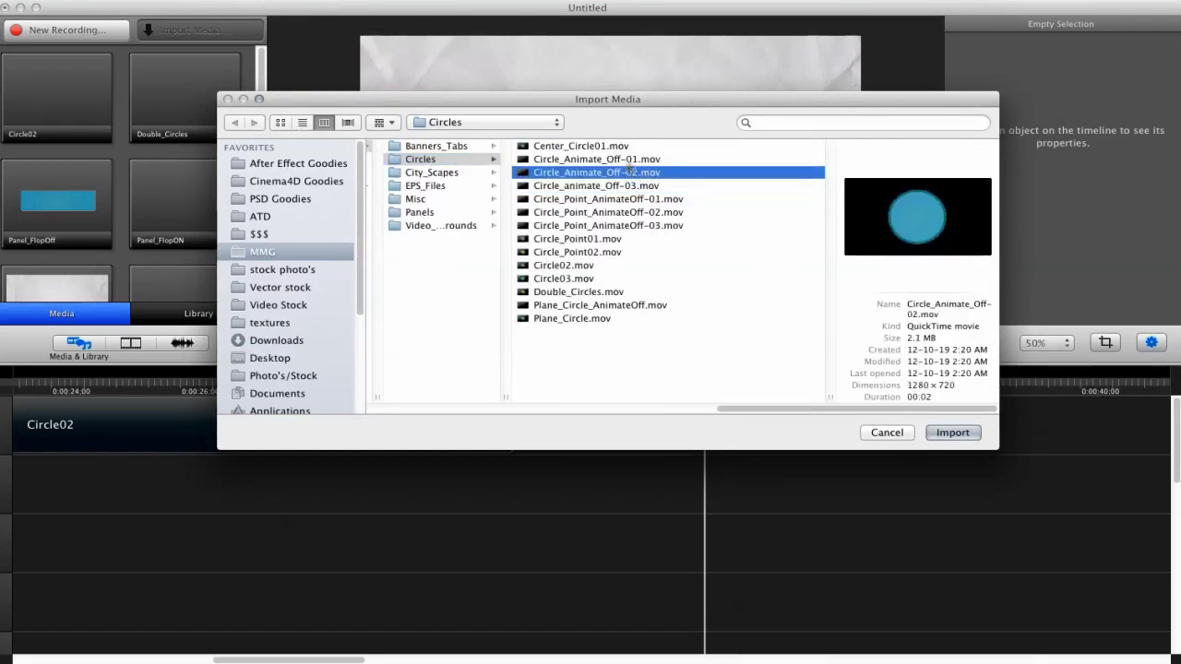
{"action": "key", "text": "Up"}
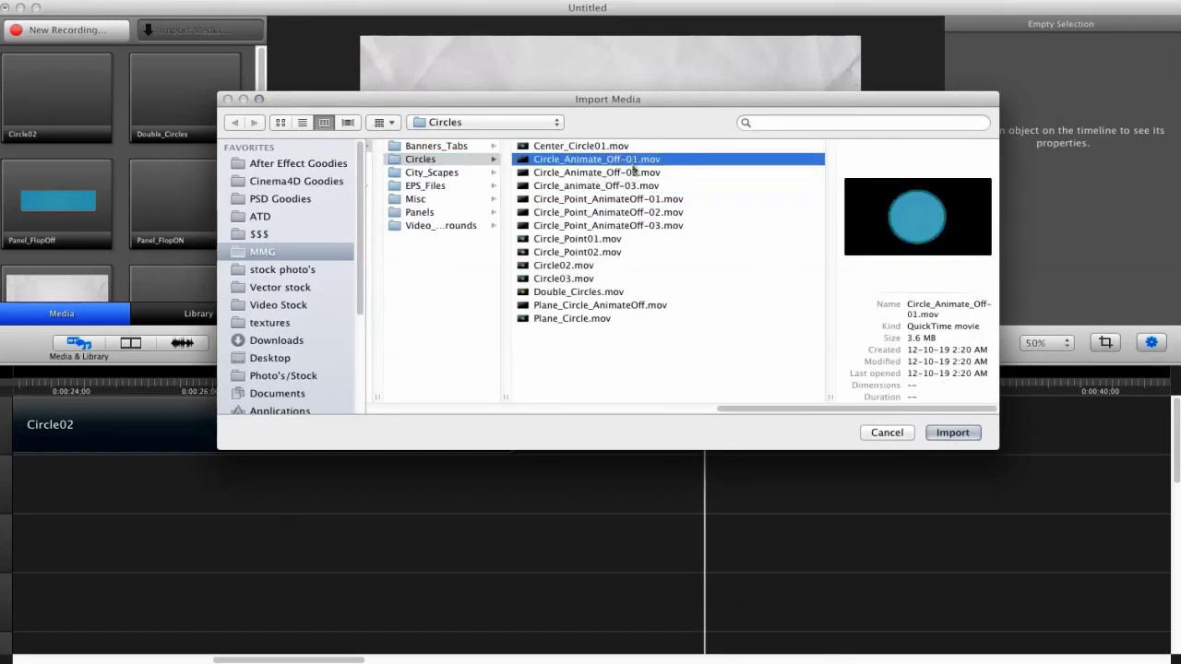
{"action": "key", "text": "Down"}
{"action": "key", "text": "Down"}
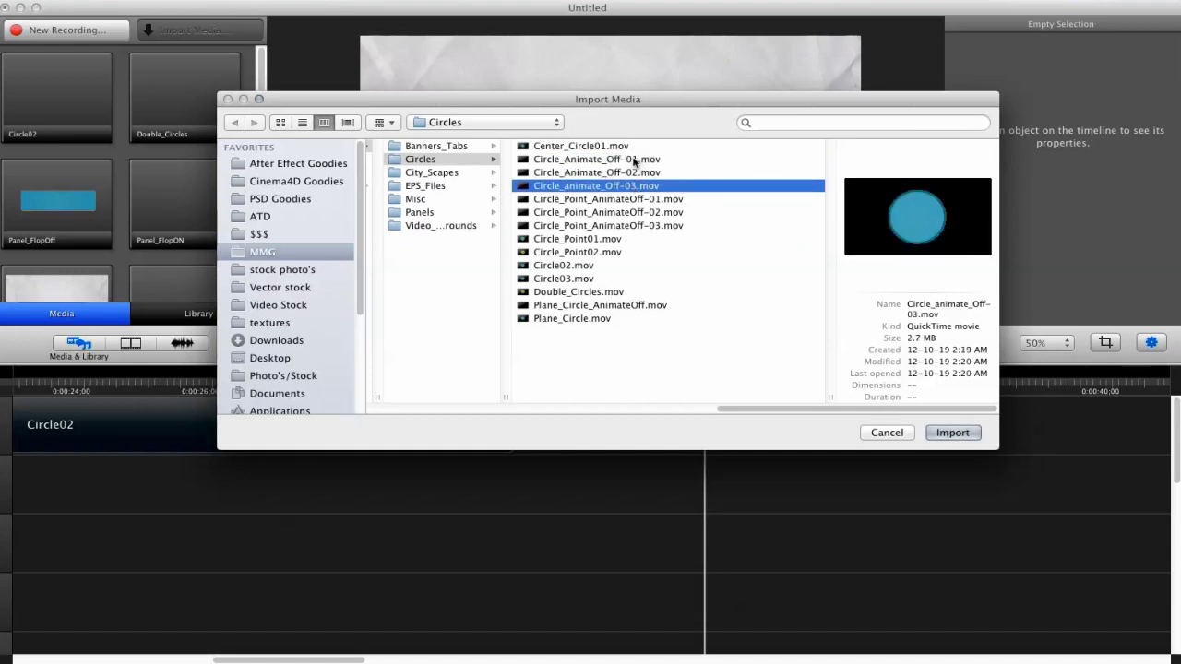
{"action": "left_click", "coordinate": [634, 160]}
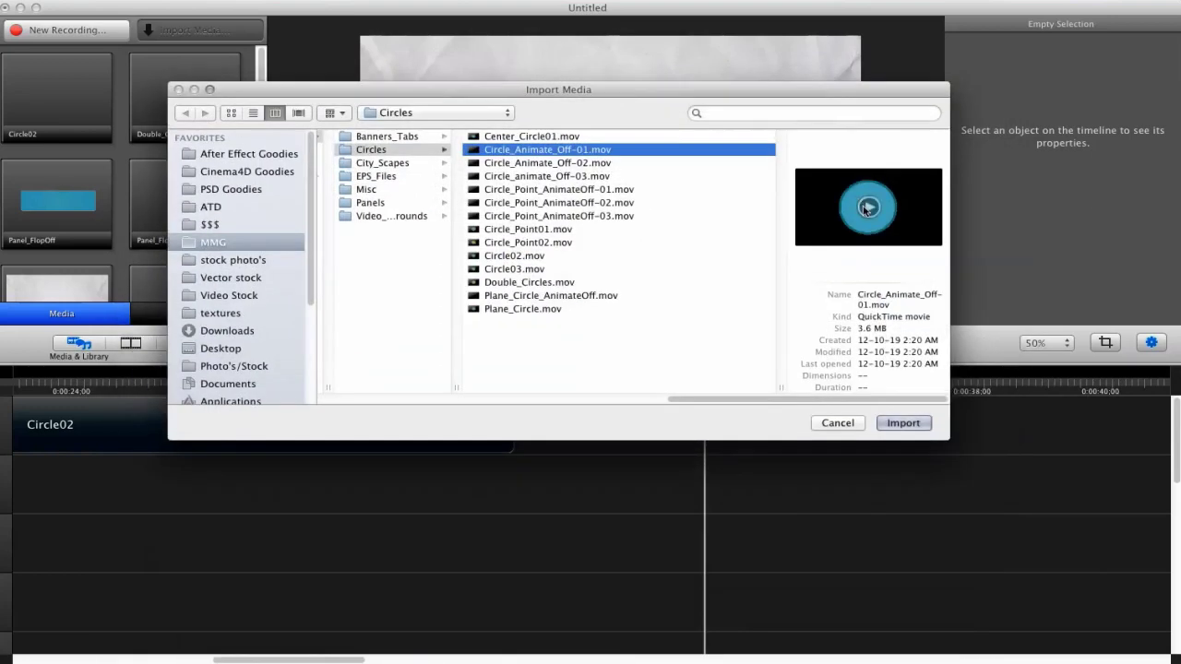
{"action": "left_click", "coordinate": [583, 164]}
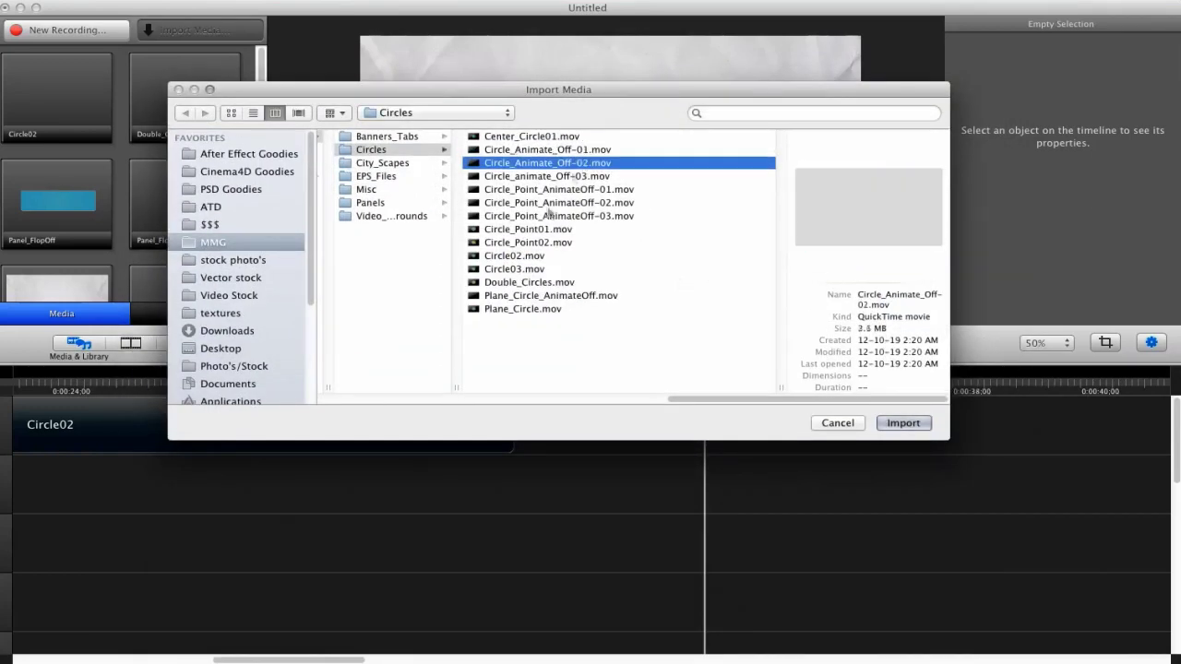
{"action": "left_click", "coordinate": [869, 208]}
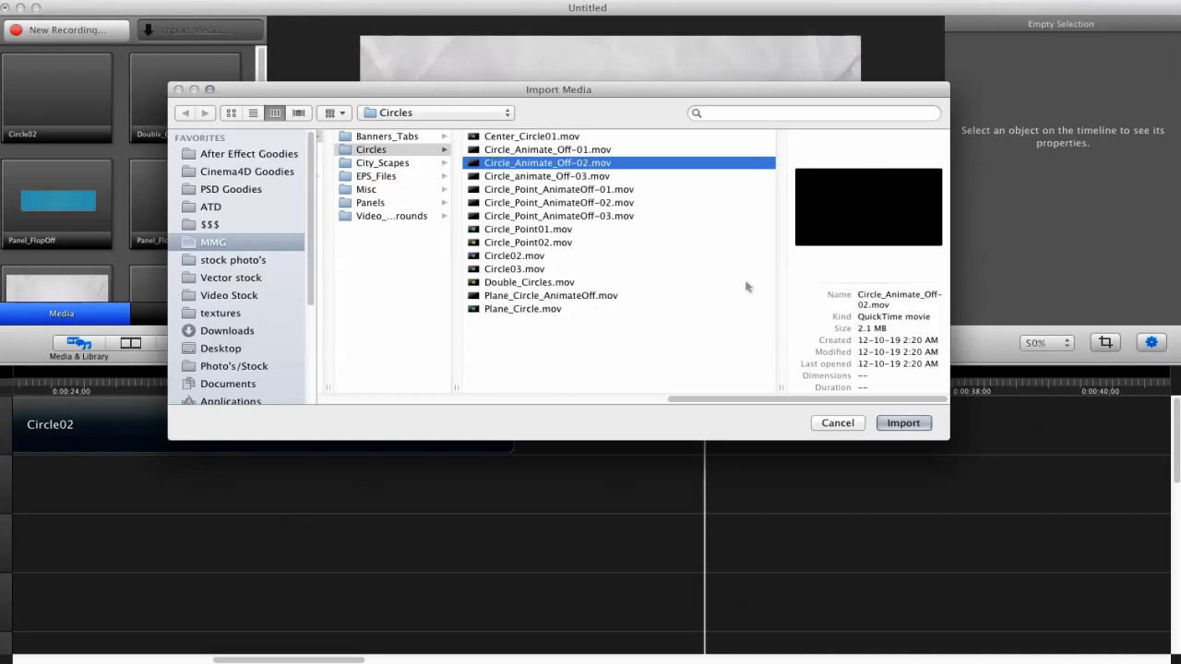
{"action": "key", "text": "Down"}
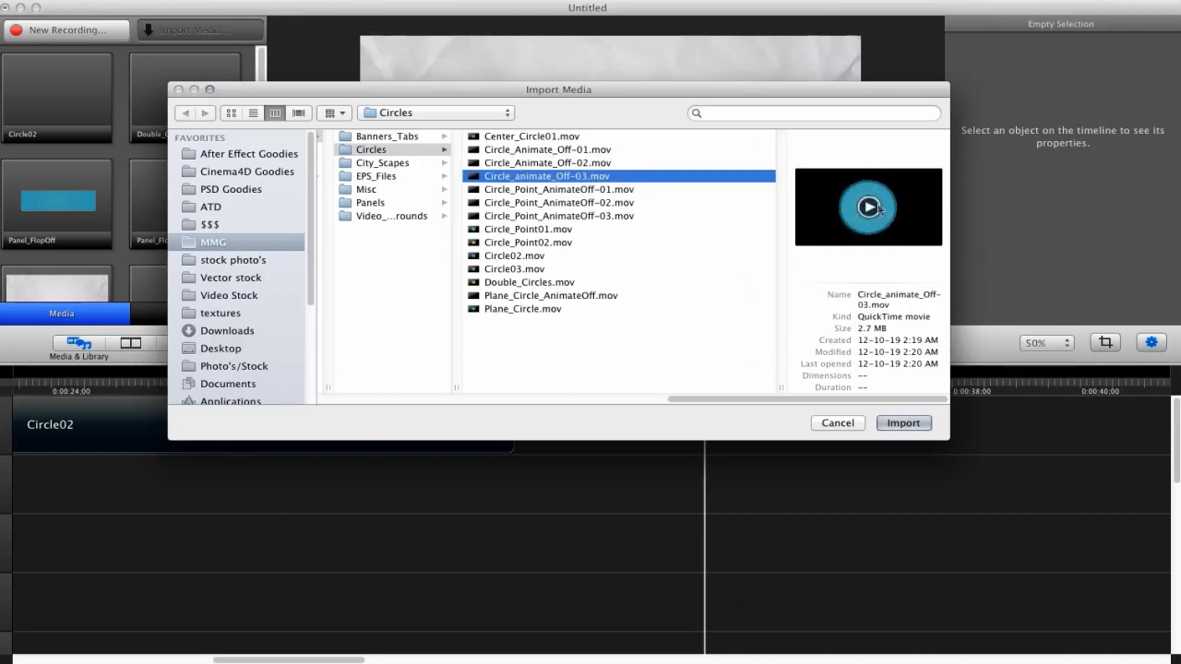
{"action": "left_click", "coordinate": [879, 209]}
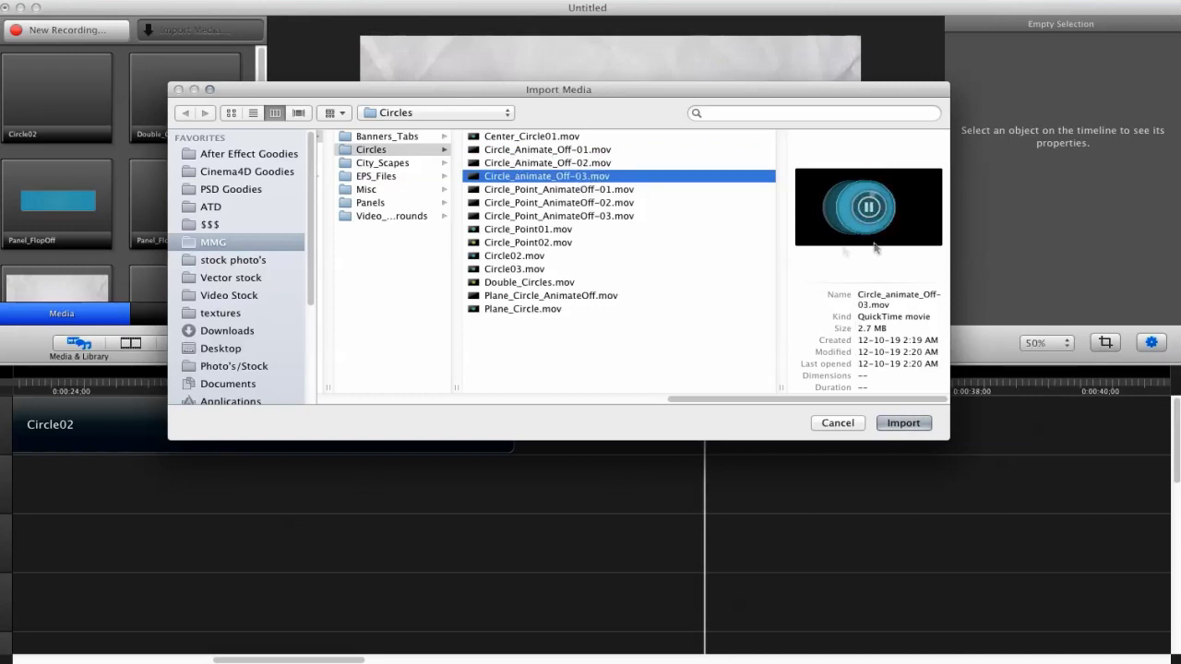
{"action": "left_click", "coordinate": [893, 422]}
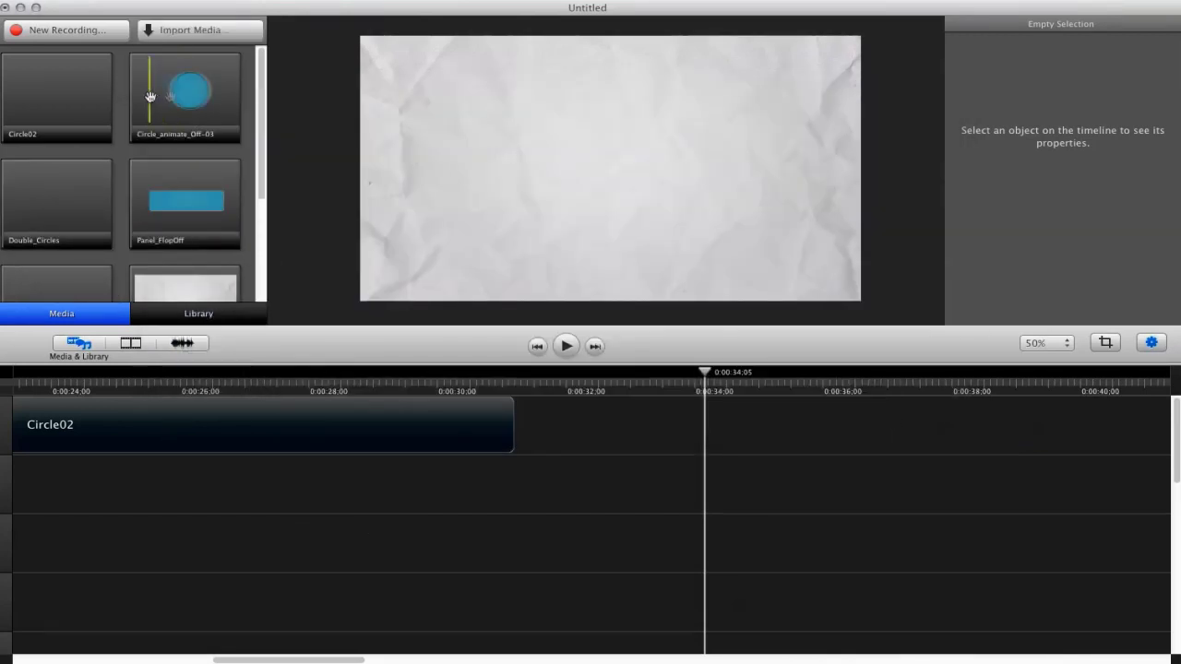
Place the Circle_animate_Off-03 clip directly after the Circle02 clip on the timeline and play the transition.
{"action": "left_click_drag", "start_coordinate": [150, 97], "coordinate": [519, 426]}
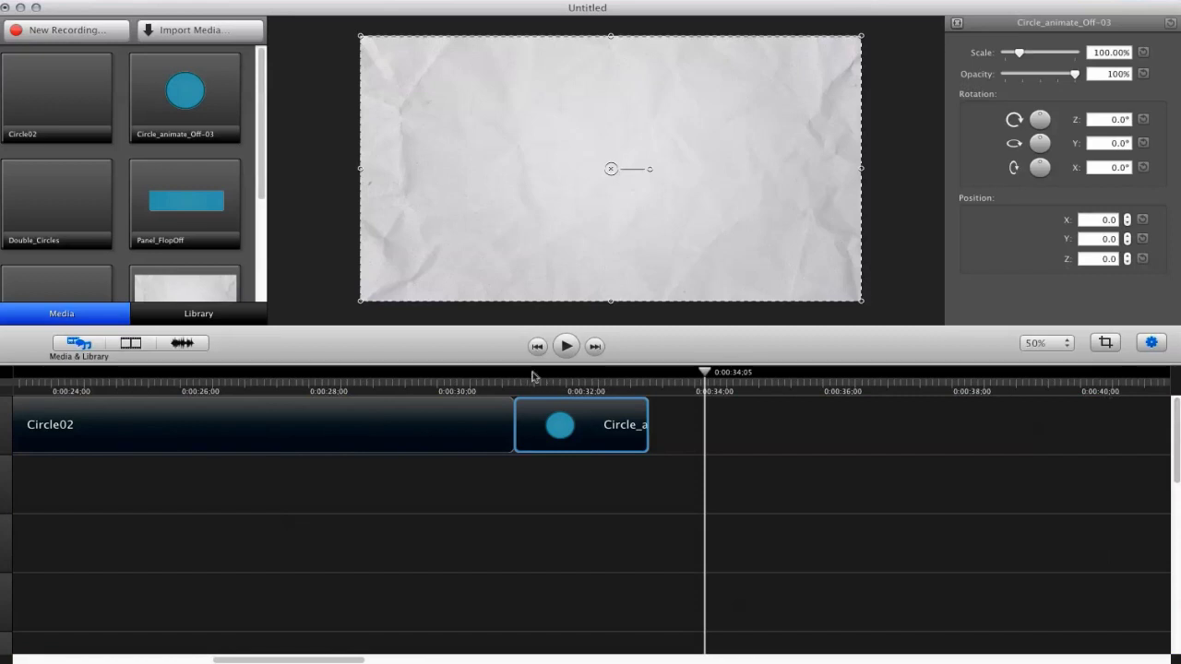
{"action": "left_click_drag", "start_coordinate": [533, 375], "coordinate": [437, 375]}
{"action": "key", "text": "space"}
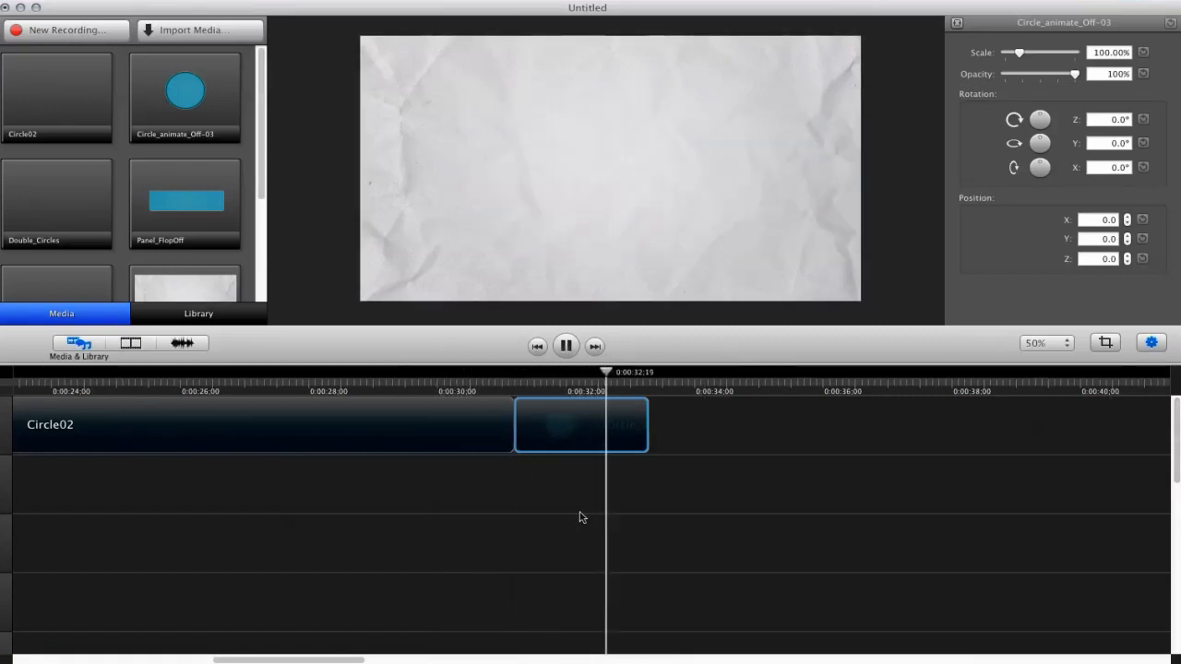
Trim the end of the Circle_animate_Off-03 clip to just past 0:00:32 and replay the shortened clip.
{"action": "left_click_drag", "start_coordinate": [610, 373], "coordinate": [566, 374]}
{"action": "left_click_drag", "start_coordinate": [648, 424], "coordinate": [585, 421]}
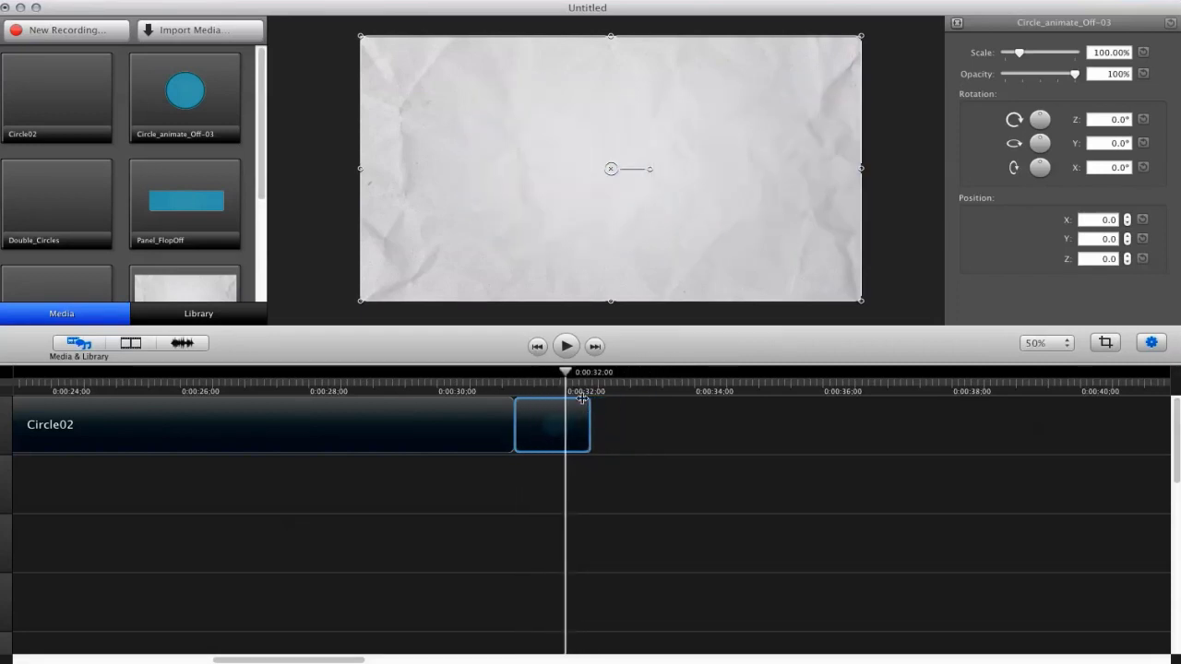
{"action": "left_click_drag", "start_coordinate": [565, 374], "coordinate": [512, 373]}
{"action": "key", "text": "space"}
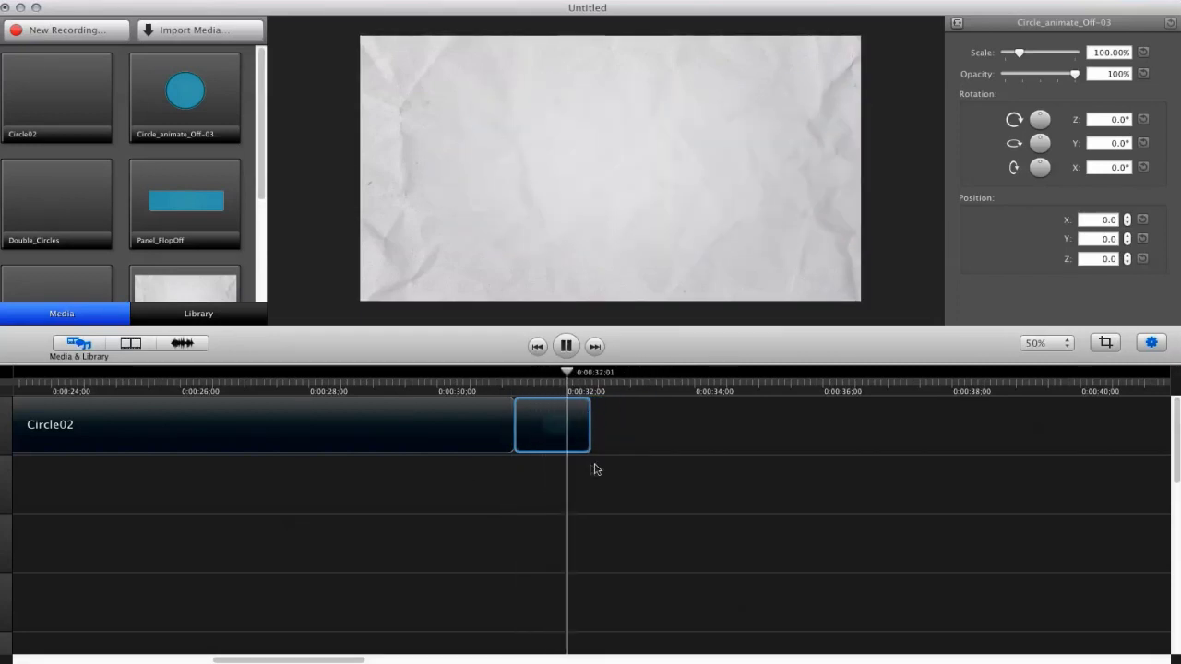
{"action": "left_click", "coordinate": [634, 447]}
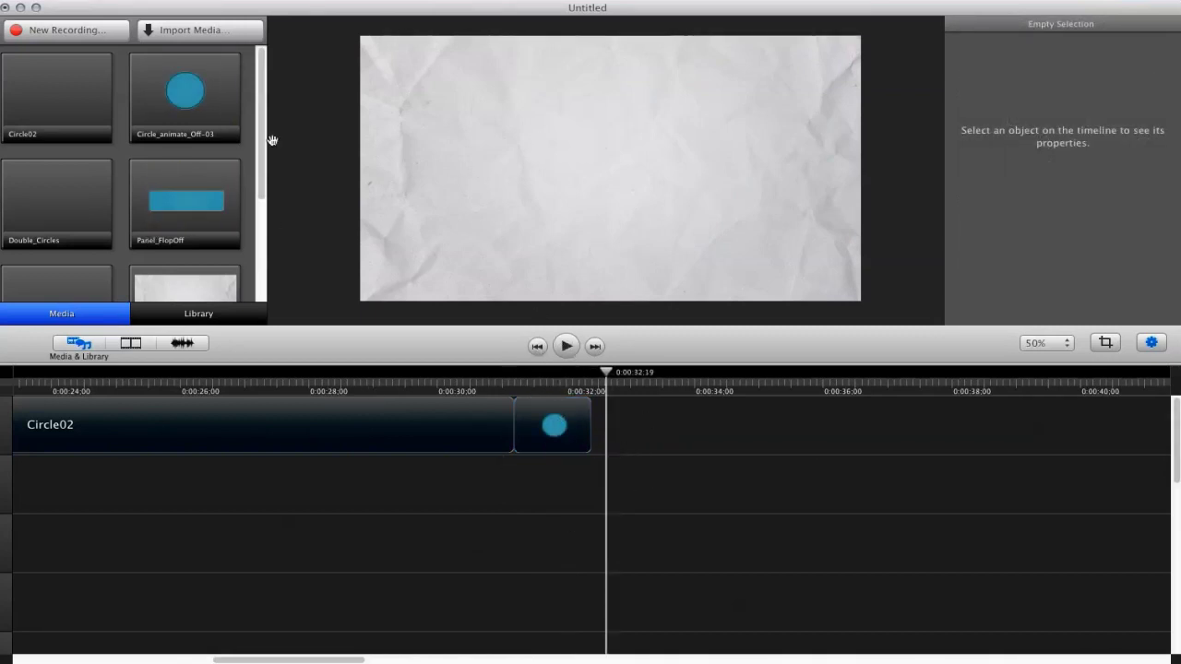
Preview the clips in the Panels folder and import Sign_PanelON.mov.
{"action": "left_click", "coordinate": [207, 34]}
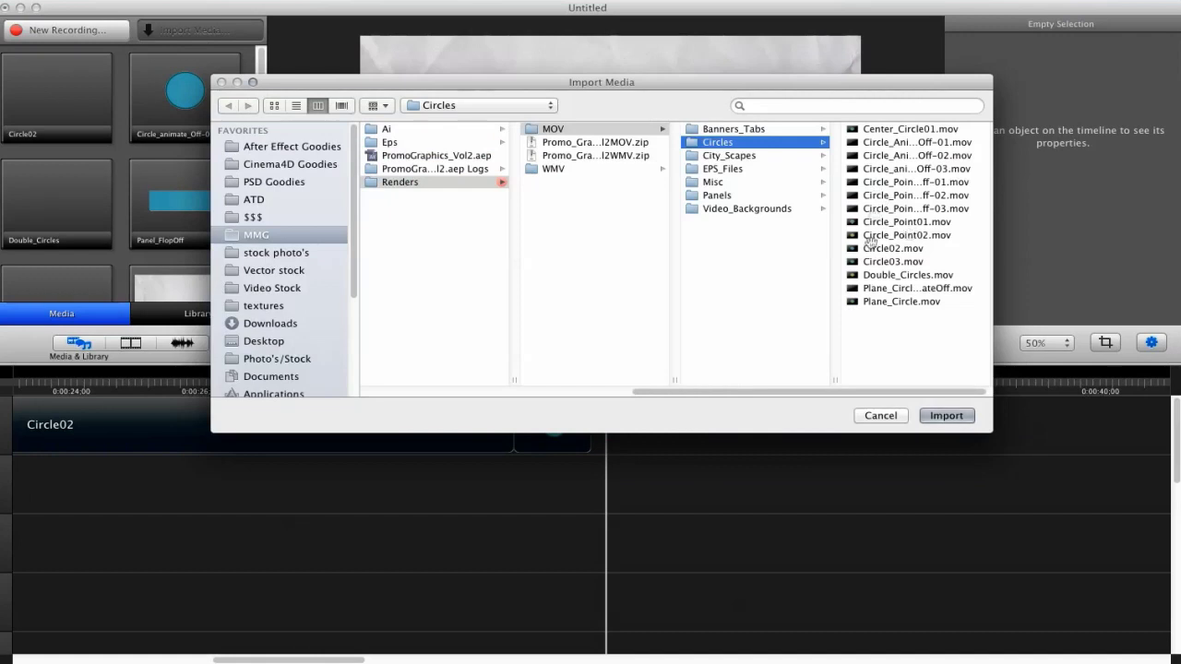
{"action": "left_click", "coordinate": [725, 197]}
{"action": "left_click", "coordinate": [860, 143]}
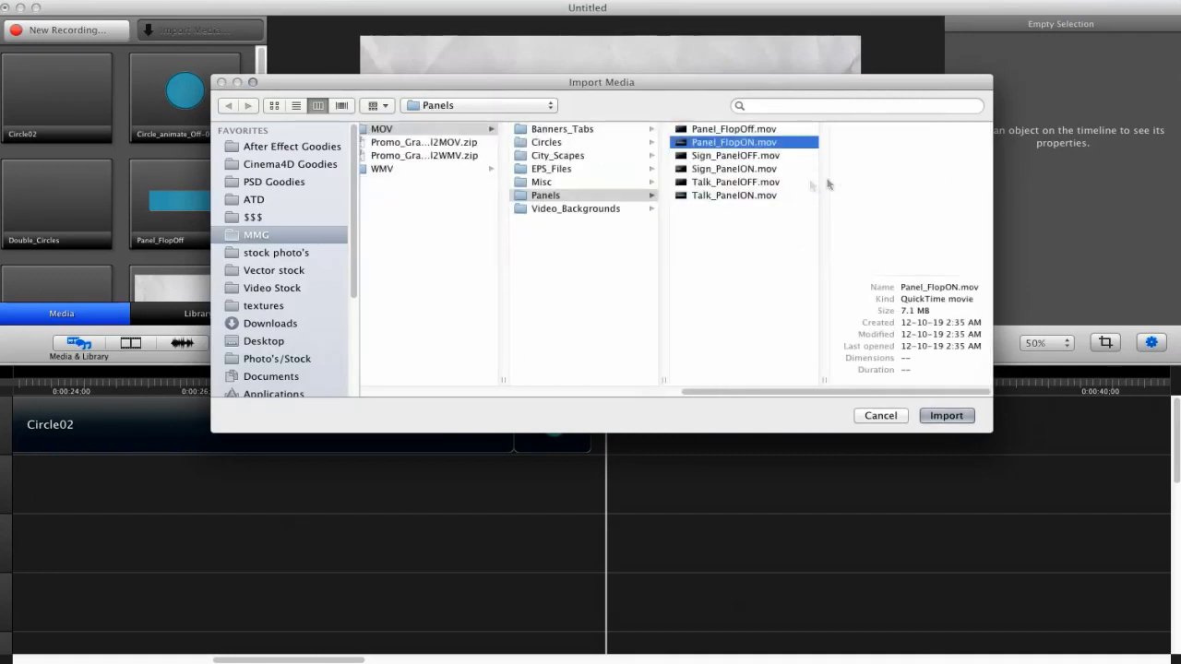
{"action": "left_click", "coordinate": [731, 183]}
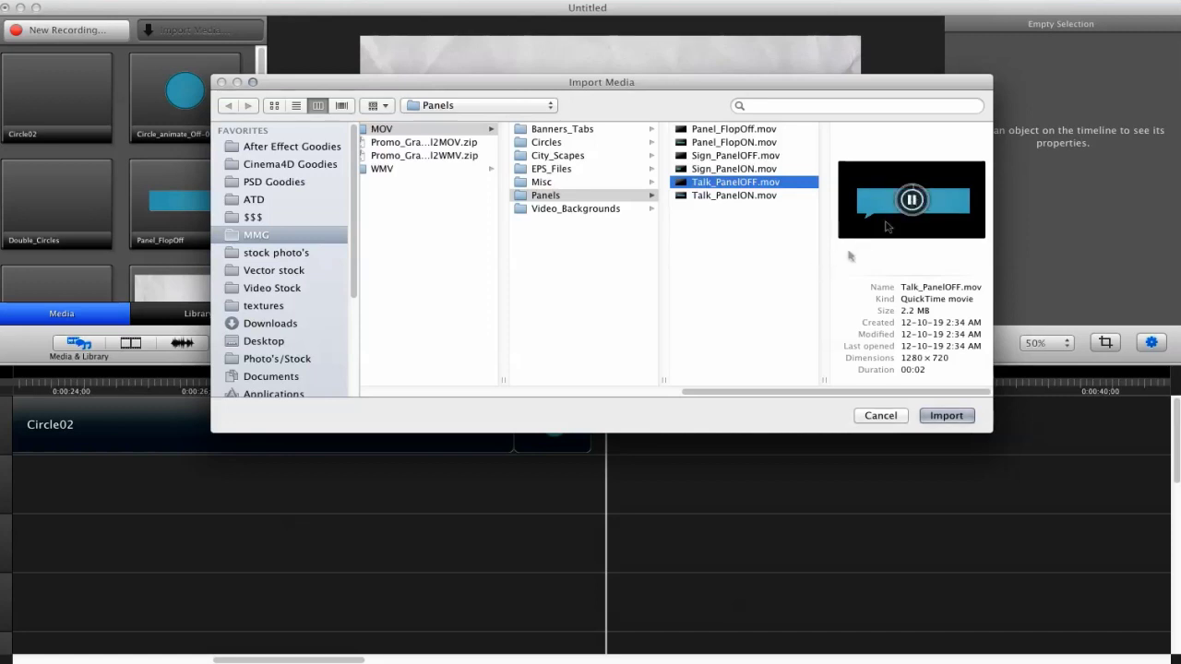
{"action": "left_click", "coordinate": [734, 170]}
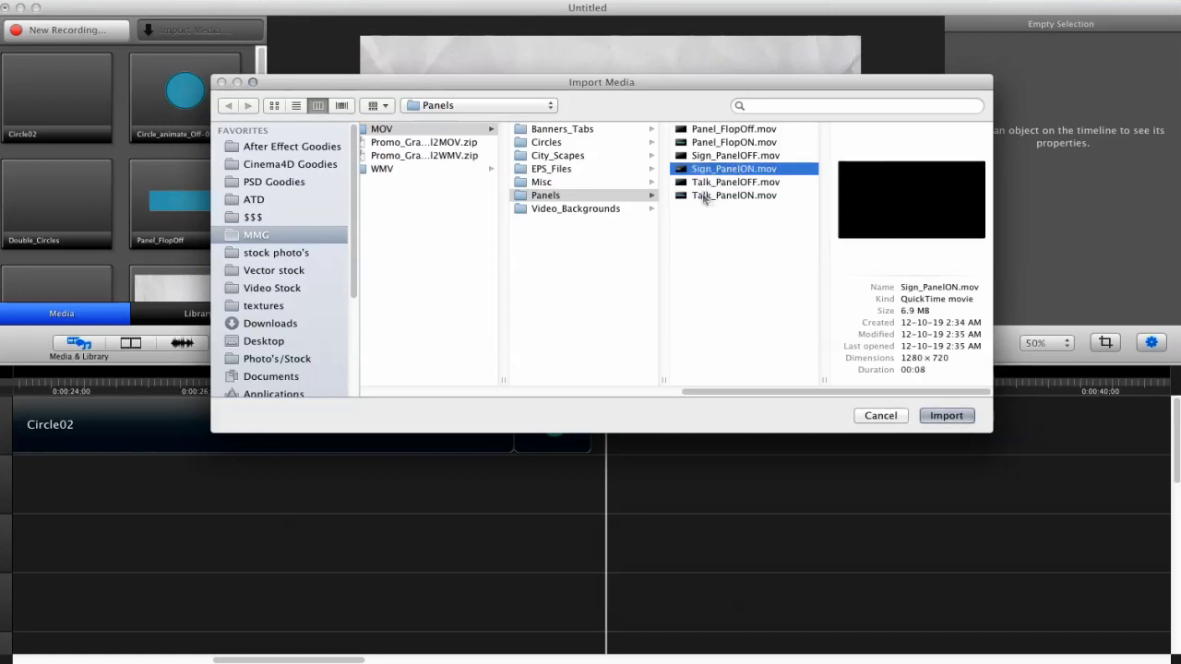
{"action": "left_click_drag", "start_coordinate": [706, 178], "coordinate": [637, 231]}
{"action": "left_click", "coordinate": [944, 414]}
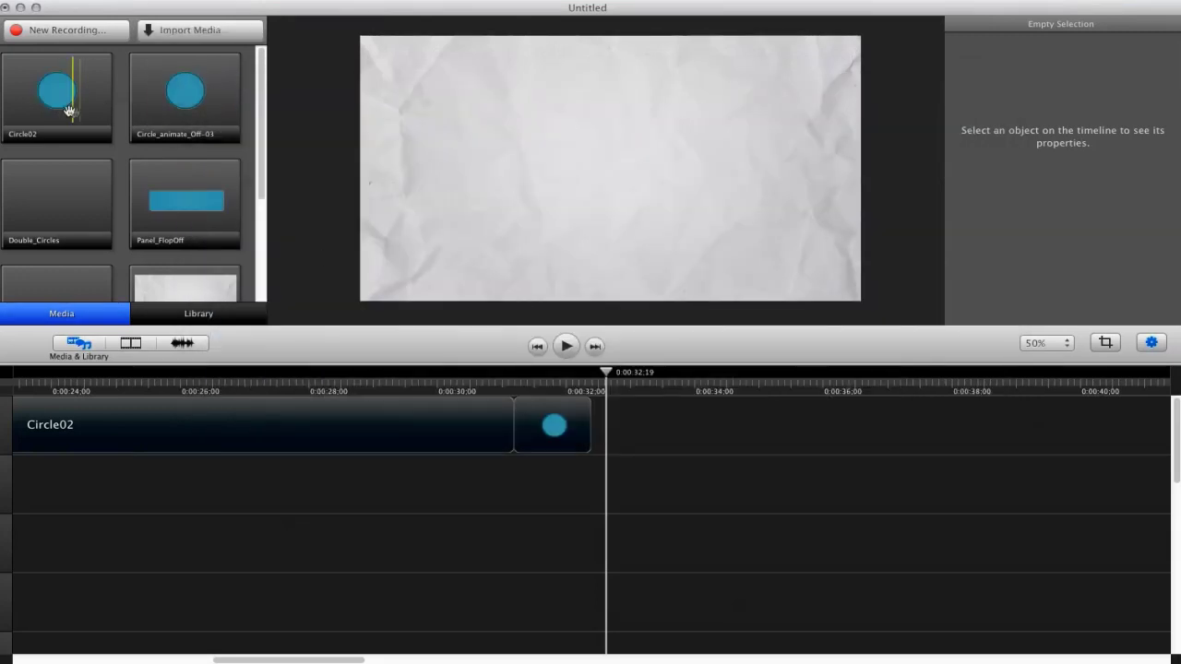
Add the Sign_PanelON clip to the canvas at 0:00:32:19 and scrub through its opening animation.
{"action": "scroll", "coordinate": [139, 176], "scroll_direction": "down", "scroll_amount": 3}
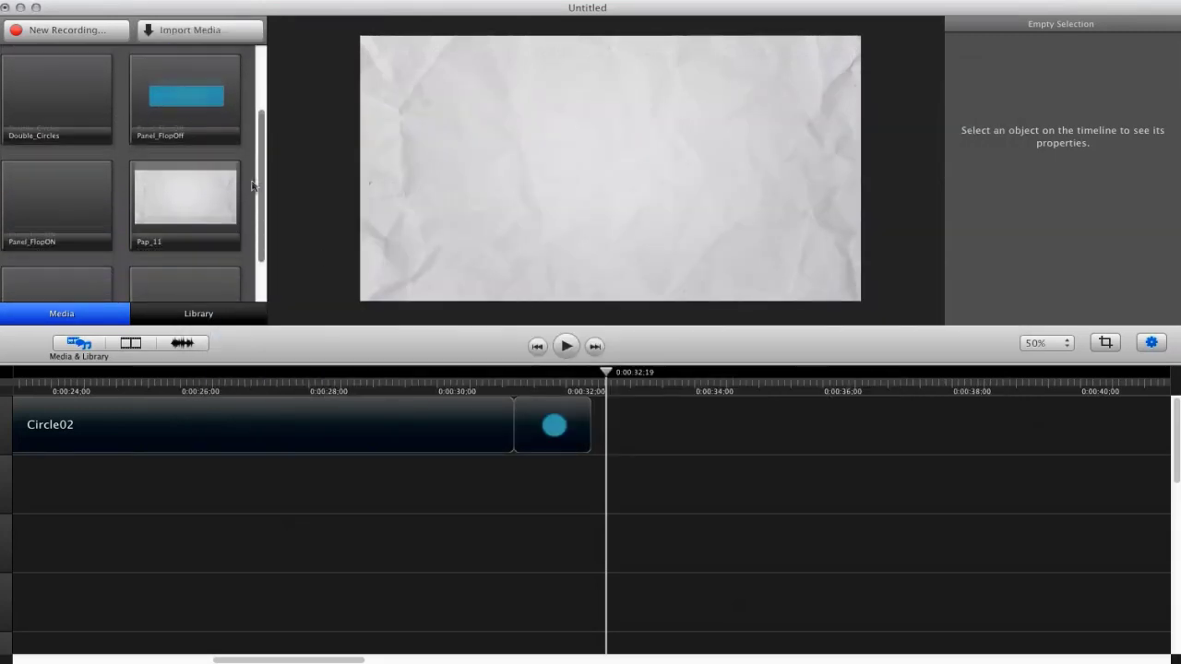
{"action": "scroll", "coordinate": [172, 277], "scroll_direction": "down", "scroll_amount": 2}
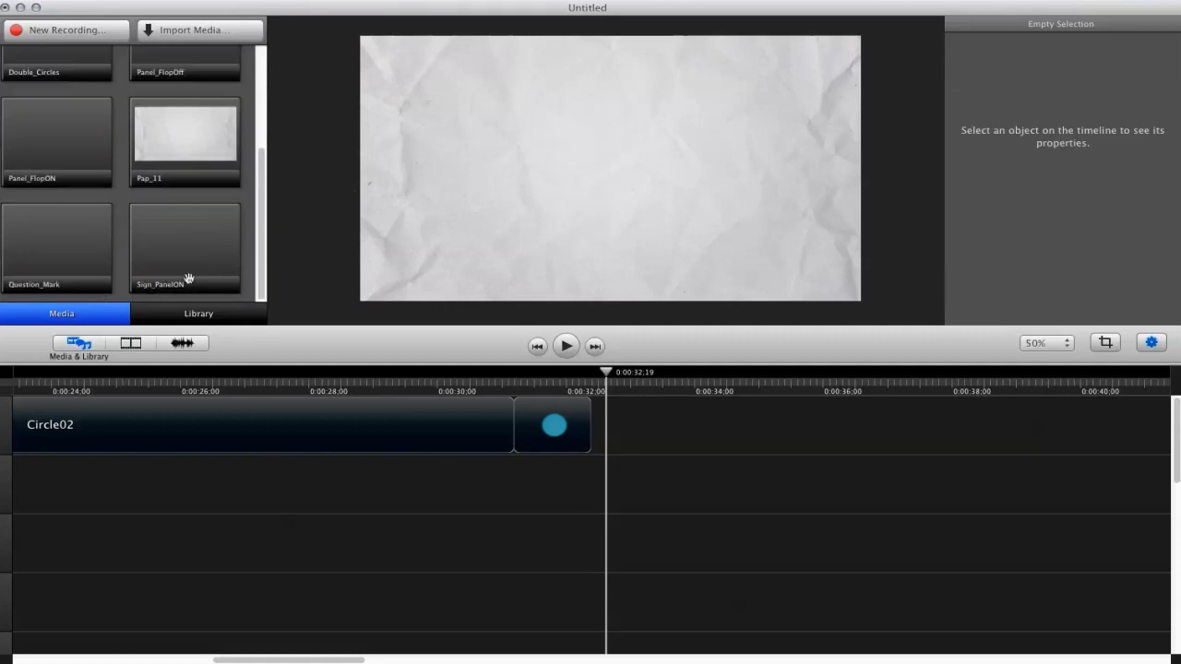
{"action": "left_click_drag", "start_coordinate": [191, 274], "coordinate": [609, 175]}
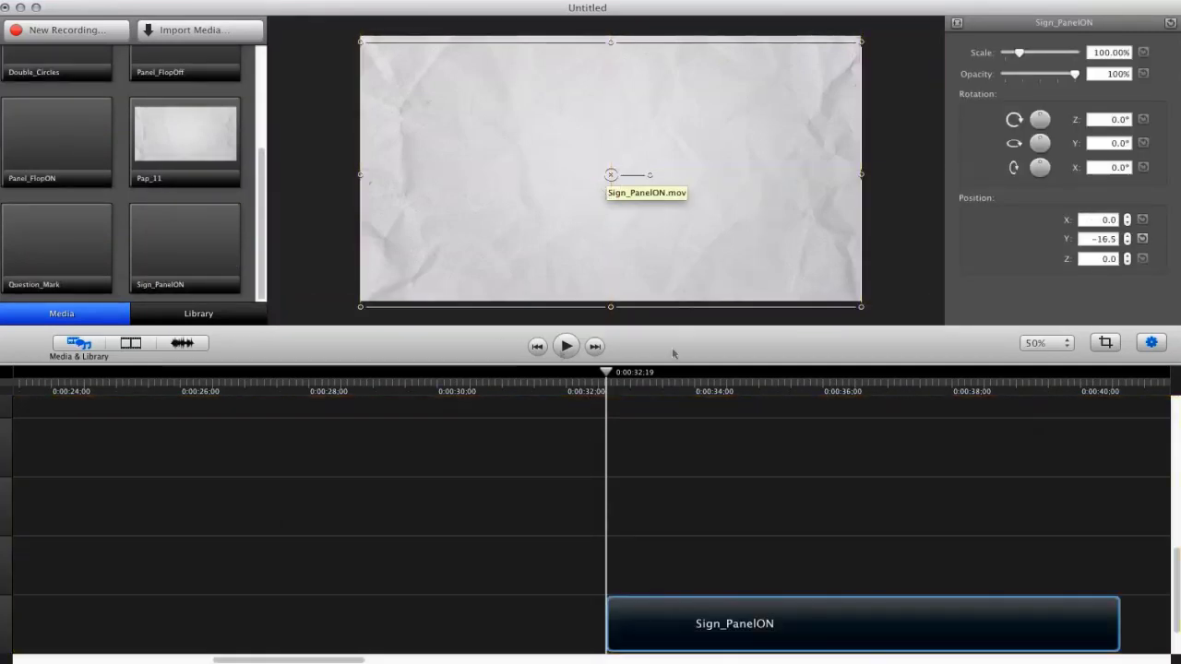
{"action": "left_click", "coordinate": [321, 275]}
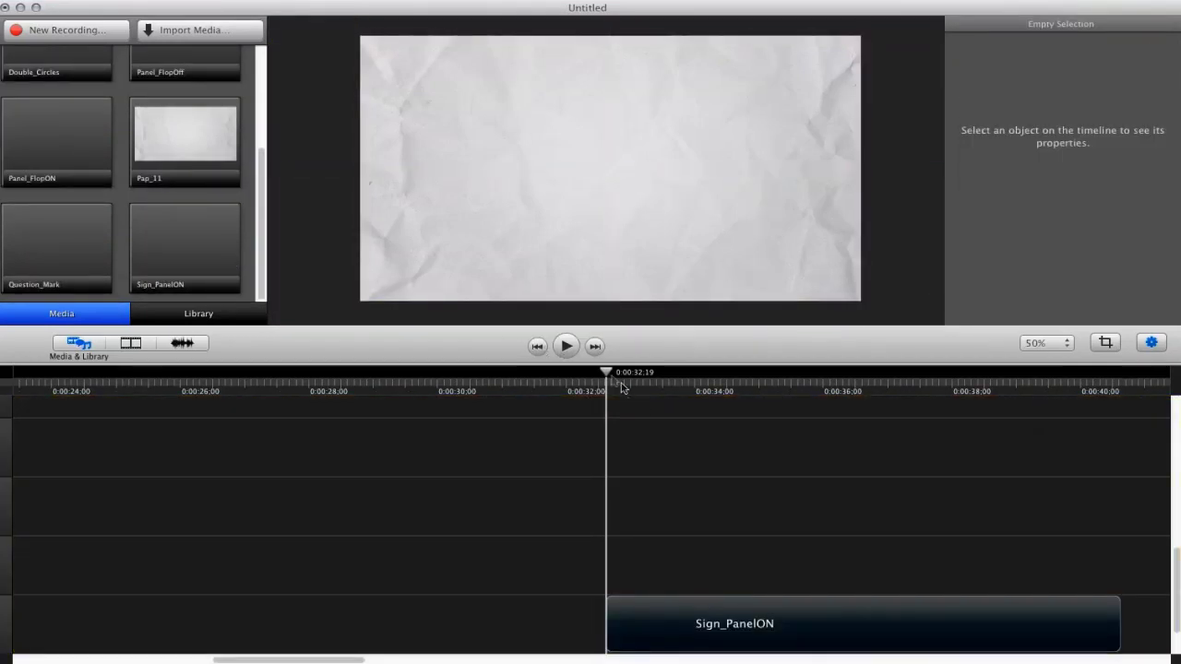
{"action": "left_click_drag", "start_coordinate": [606, 373], "coordinate": [655, 374]}
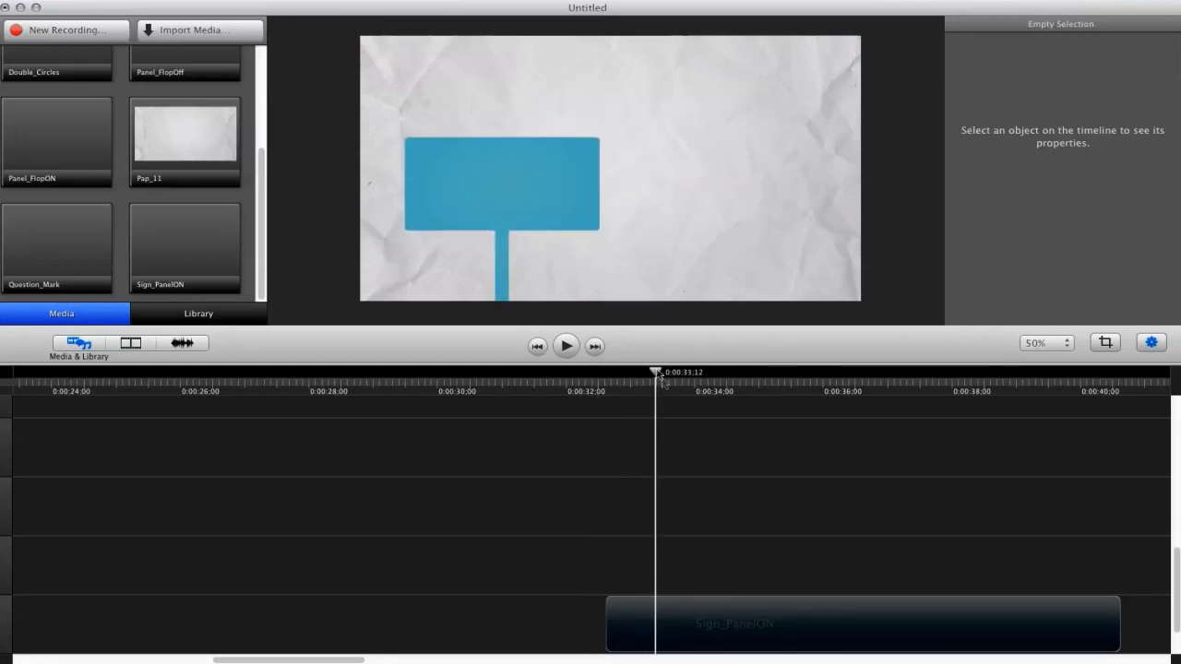
Move the Sign_PanelON clip to the track just above Circle02, starting right after the Circle_animate_Off-03 clip.
{"action": "left_click", "coordinate": [596, 195]}
{"action": "left_click", "coordinate": [453, 308]}
{"action": "left_click_drag", "start_coordinate": [670, 607], "coordinate": [690, 454]}
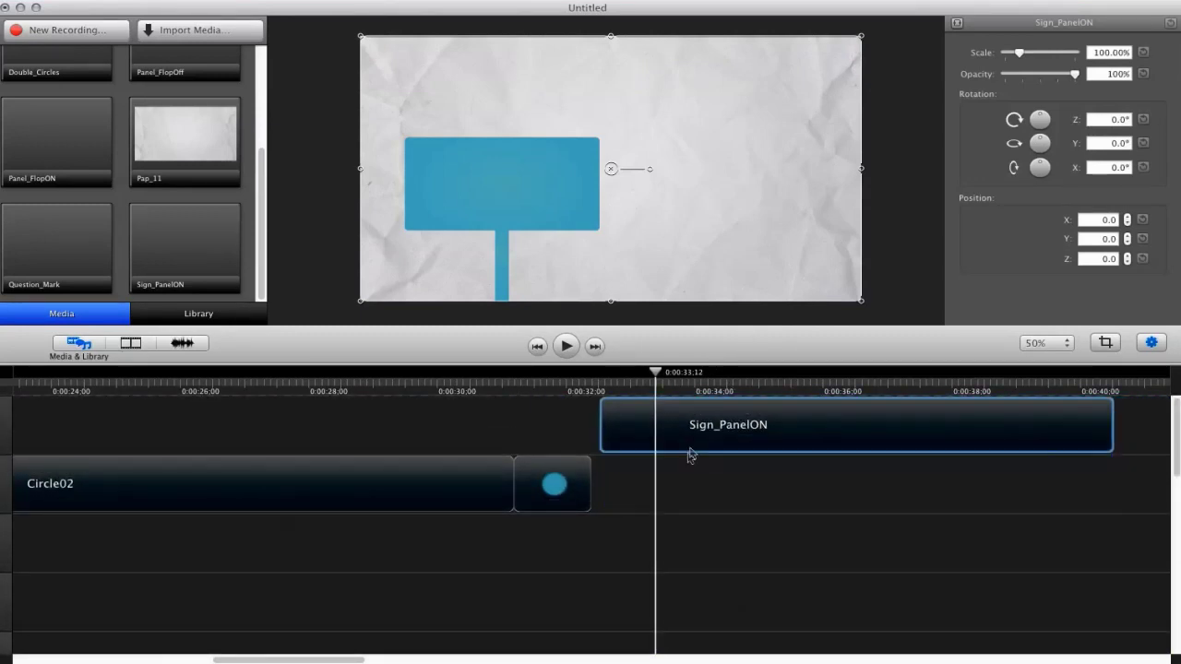
Scale the sign panel down to roughly half its size and move it up along the canvas's left side.
{"action": "left_click", "coordinate": [342, 223]}
{"action": "mouse_move", "coordinate": [664, 373]}
{"action": "left_mouse_down"}
{"action": "mouse_move", "coordinate": [1086, 373]}
{"action": "mouse_move", "coordinate": [598, 373]}
{"action": "mouse_move", "coordinate": [665, 372]}
{"action": "left_mouse_up"}
{"action": "left_click", "coordinate": [519, 197]}
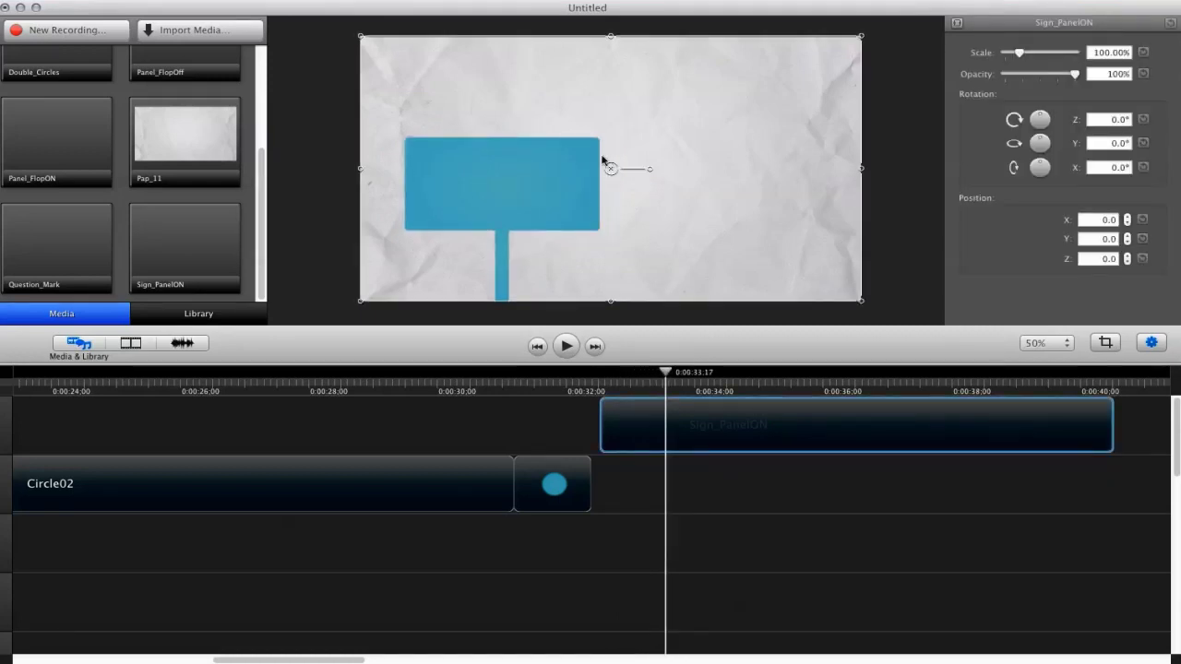
{"action": "left_click_drag", "start_coordinate": [440, 241], "coordinate": [517, 219]}
{"action": "left_click_drag", "start_coordinate": [861, 35], "coordinate": [647, 132]}
{"action": "left_click", "coordinate": [702, 115]}
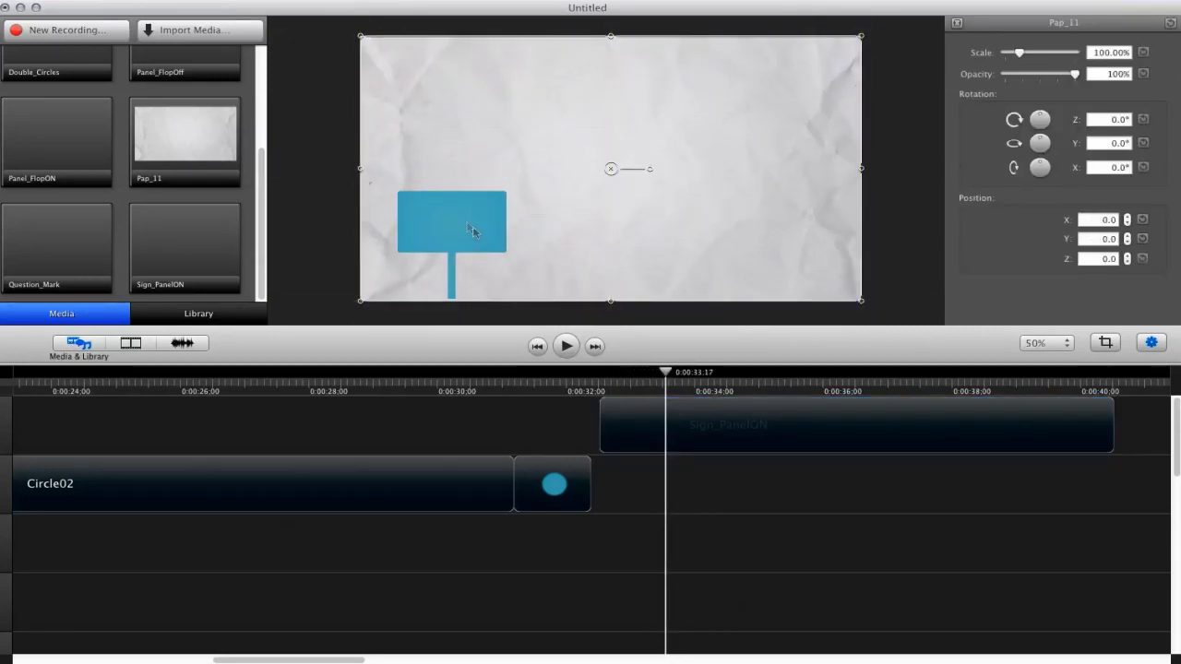
{"action": "left_click_drag", "start_coordinate": [485, 214], "coordinate": [477, 150]}
Rotate the sign panel 90° about Z, enlarge it and position it so its post enters from the canvas's left edge.
{"action": "left_click_drag", "start_coordinate": [1043, 118], "coordinate": [1051, 124]}
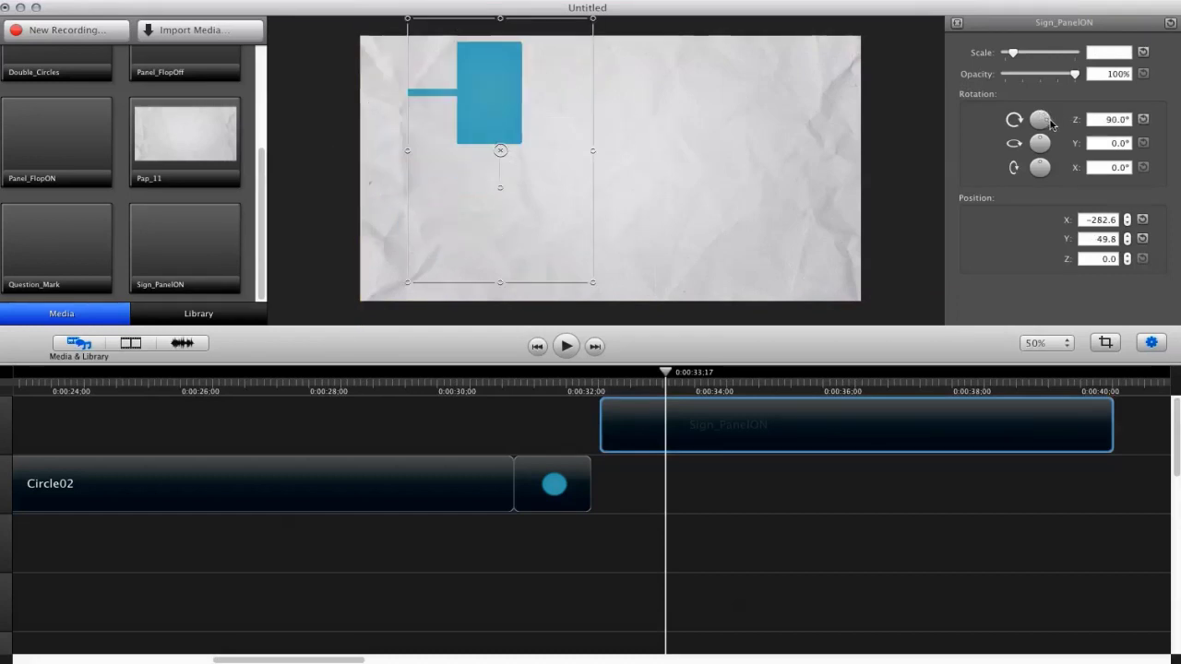
{"action": "left_click_drag", "start_coordinate": [472, 111], "coordinate": [420, 138]}
{"action": "left_click_drag", "start_coordinate": [542, 50], "coordinate": [643, 45]}
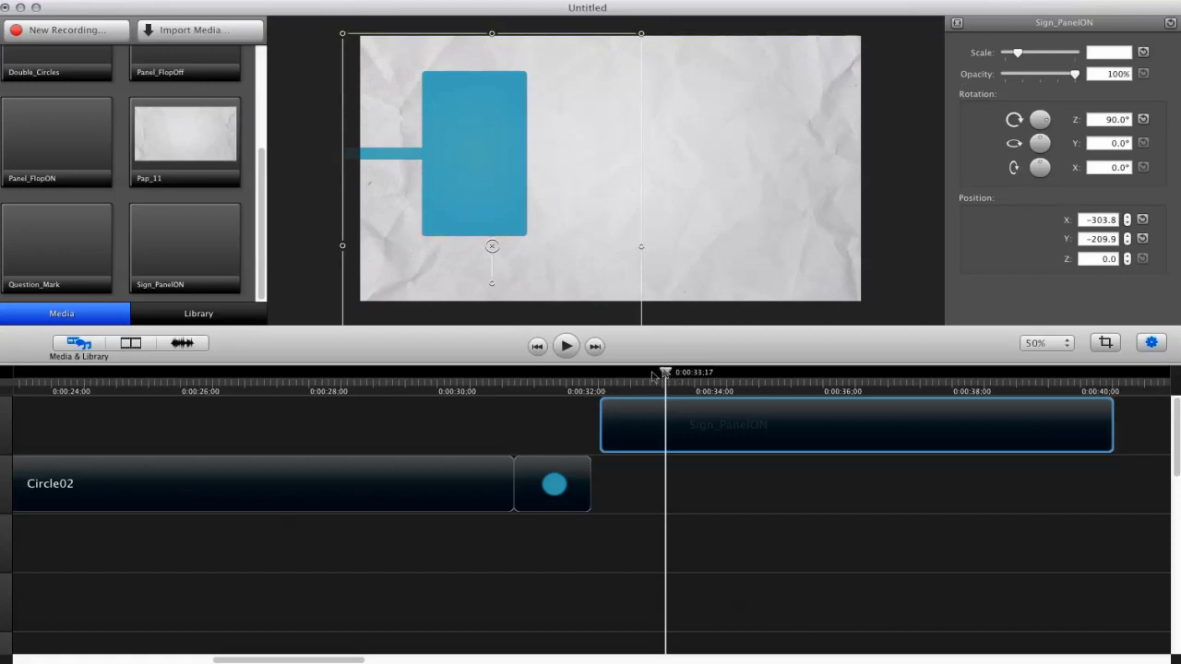
{"action": "left_click_drag", "start_coordinate": [652, 374], "coordinate": [680, 374]}
{"action": "left_click", "coordinate": [649, 271]}
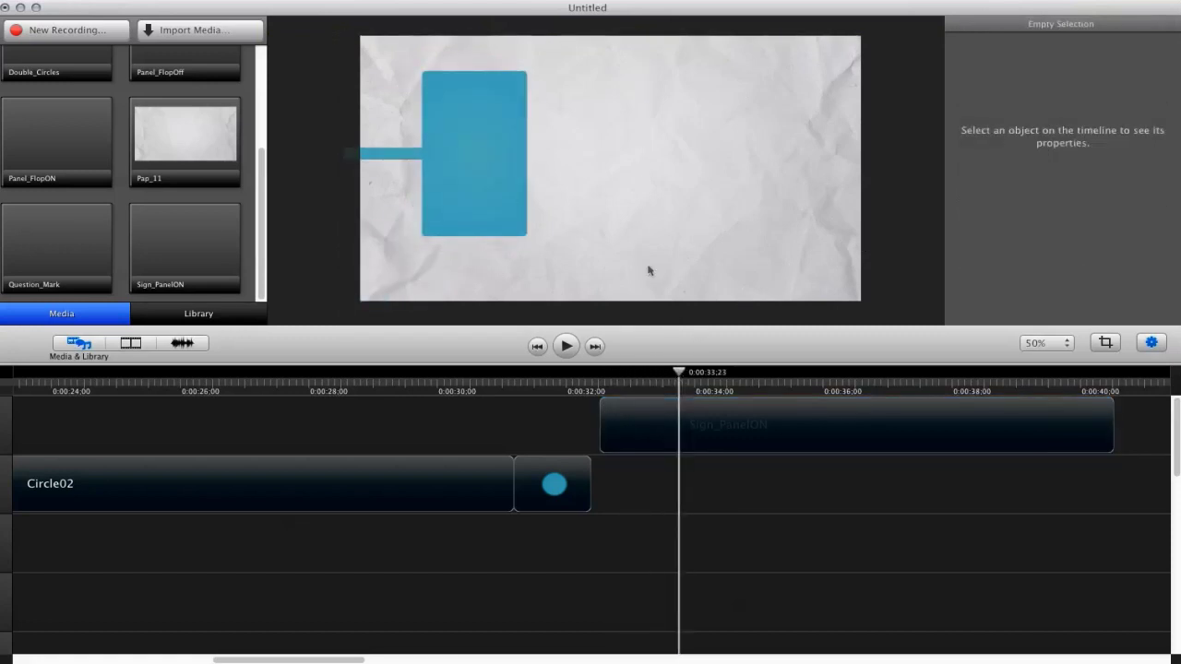
Delete the Sign_PanelON clip from the timeline.
{"action": "left_click_drag", "start_coordinate": [501, 220], "coordinate": [504, 223]}
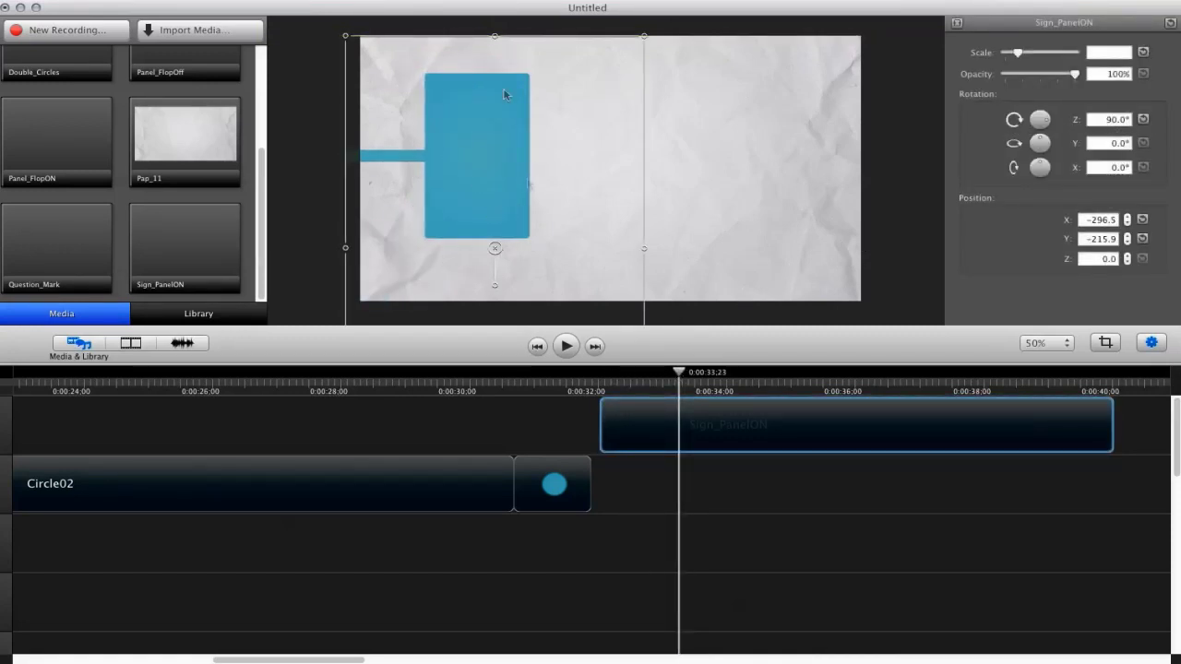
{"action": "key", "text": "Delete"}
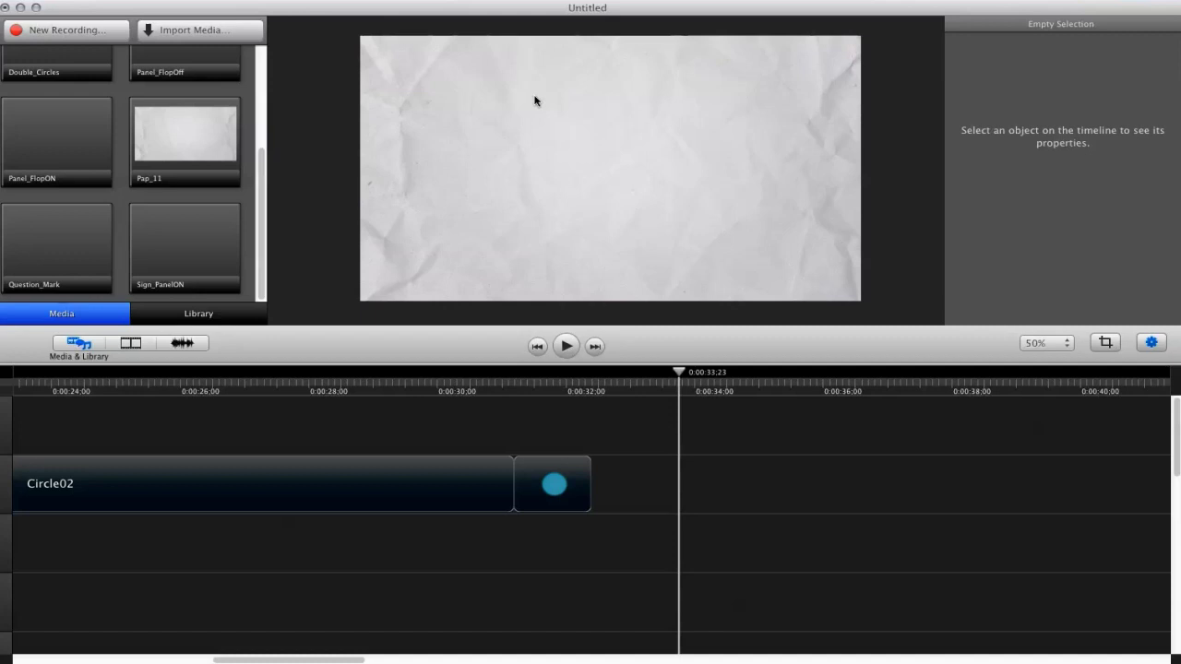
{"action": "left_click", "coordinate": [182, 32]}
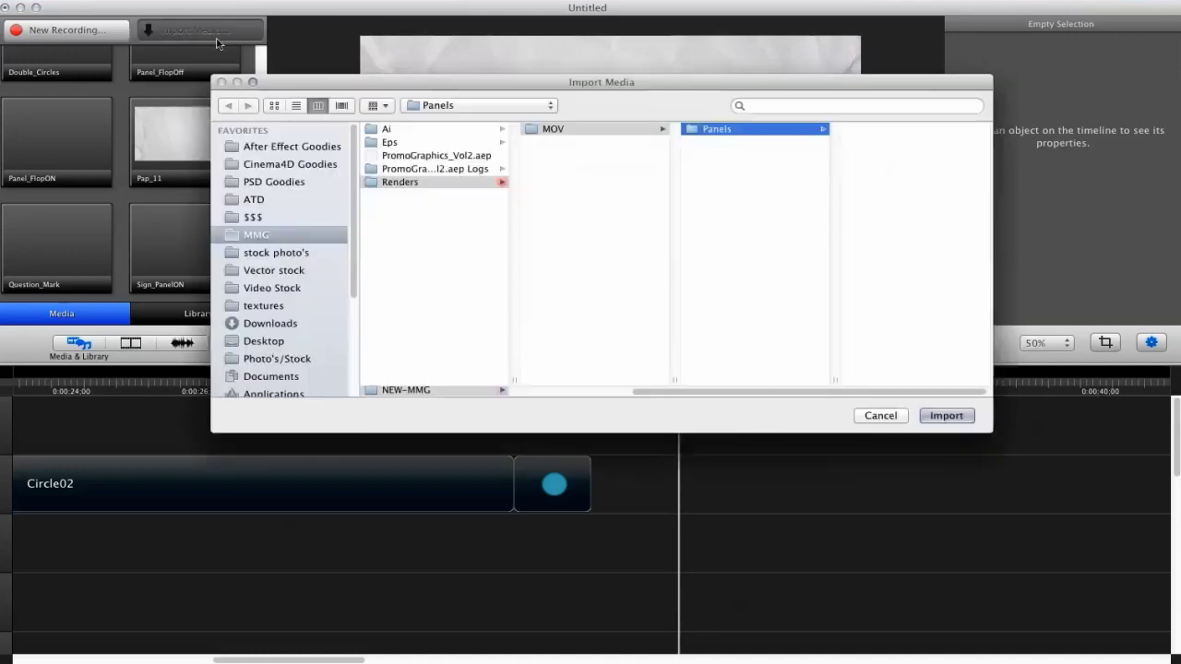
{"action": "left_click_drag", "start_coordinate": [296, 77], "coordinate": [250, 101]}
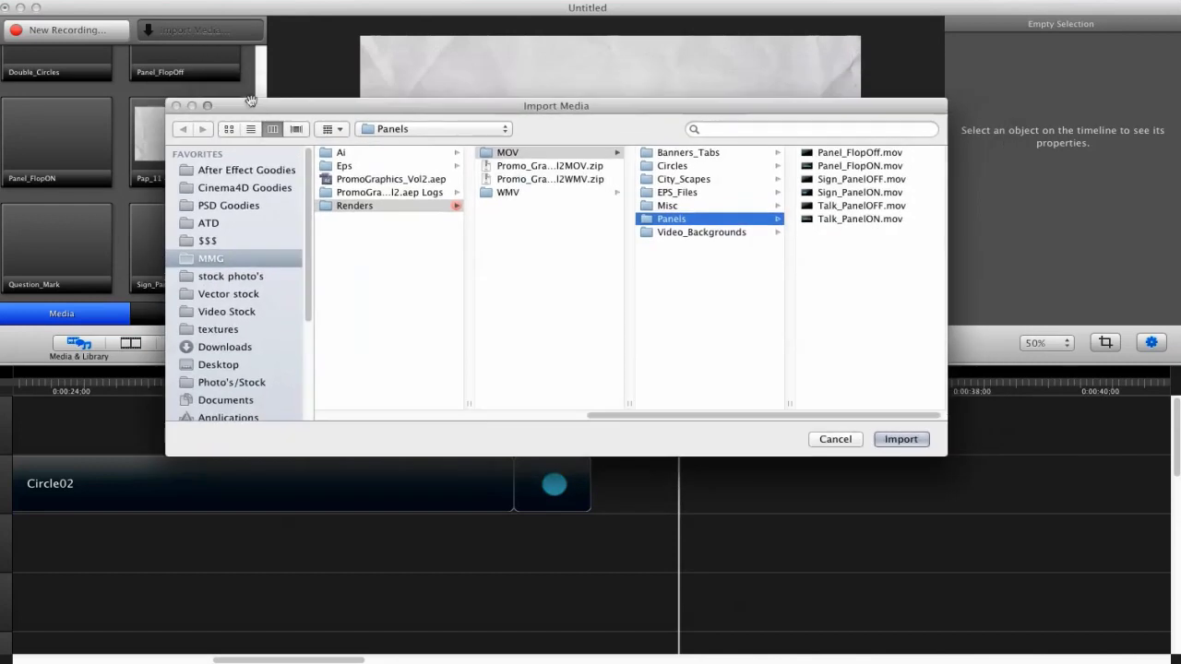
{"action": "key", "text": "Escape"}
Browse the EPS graphics in the Promo Graphics_Vol2 folder for import, previewing Dollar_Symbol.eps, City_SkyLine.eps and Bottom_Tab01.eps.
{"action": "left_click", "coordinate": [200, 32]}
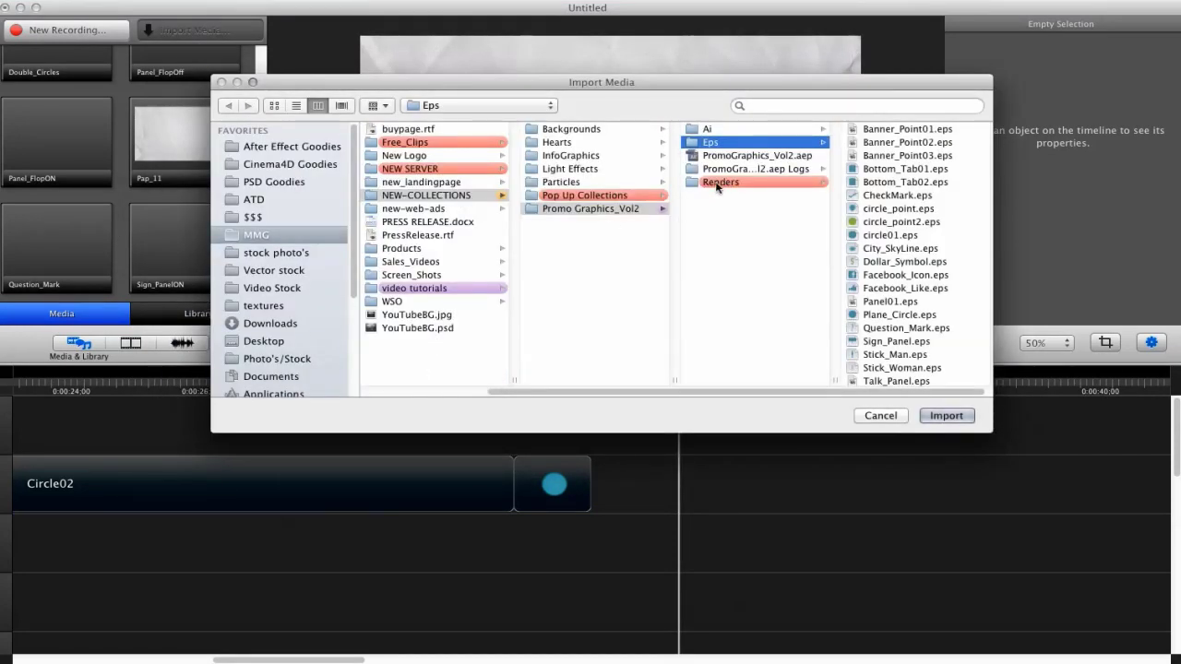
{"action": "key", "text": "Right"}
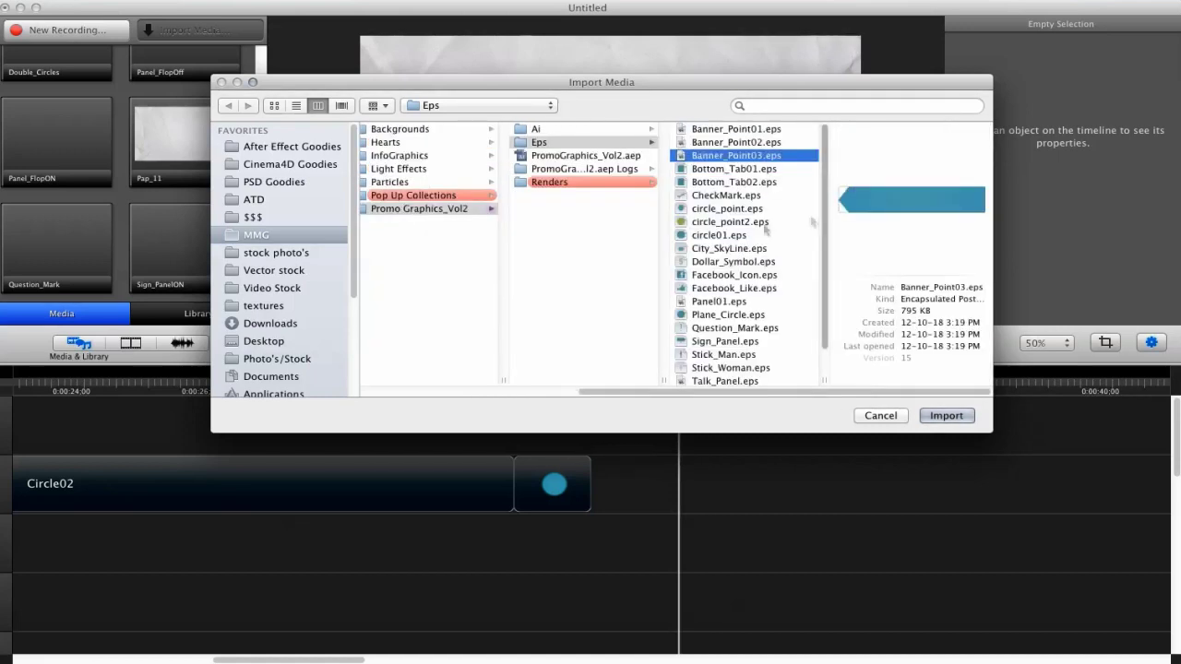
{"action": "key", "text": "Down"}
{"action": "key", "text": "Down"}
{"action": "key", "text": "Down"}
{"action": "key", "text": "Down"}
{"action": "key", "text": "Down"}
{"action": "key", "text": "Down"}
{"action": "key", "text": "Down"}
{"action": "key", "text": "Down"}
{"action": "key", "text": "Down"}
{"action": "key", "text": "Down"}
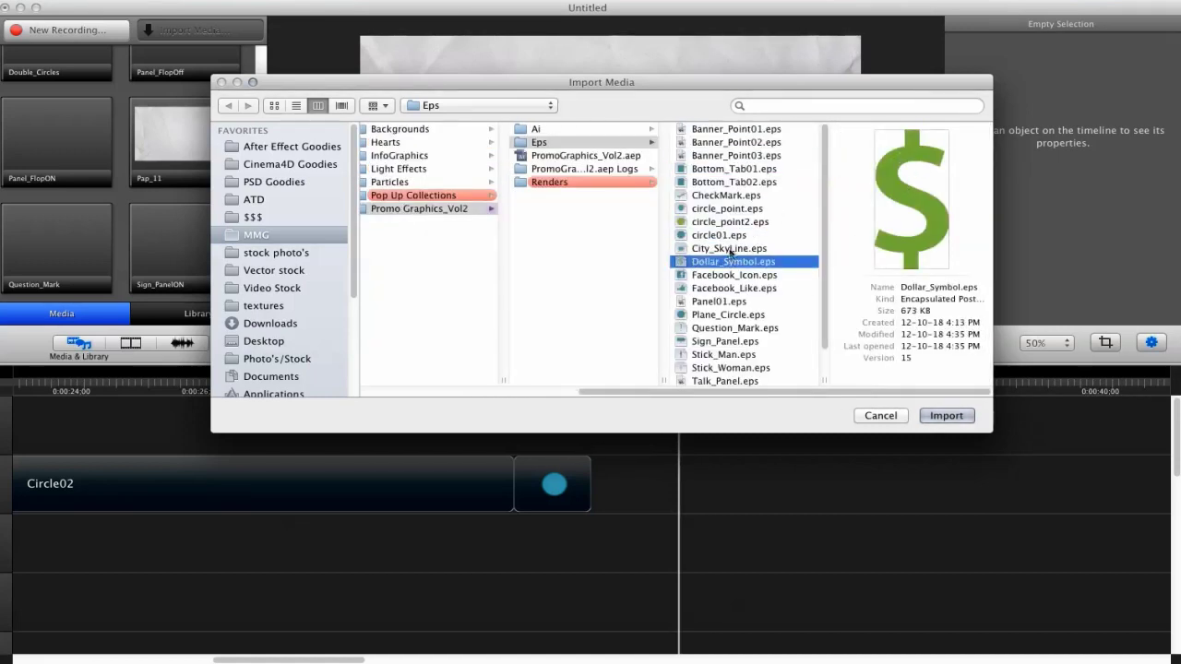
{"action": "left_click", "coordinate": [730, 251]}
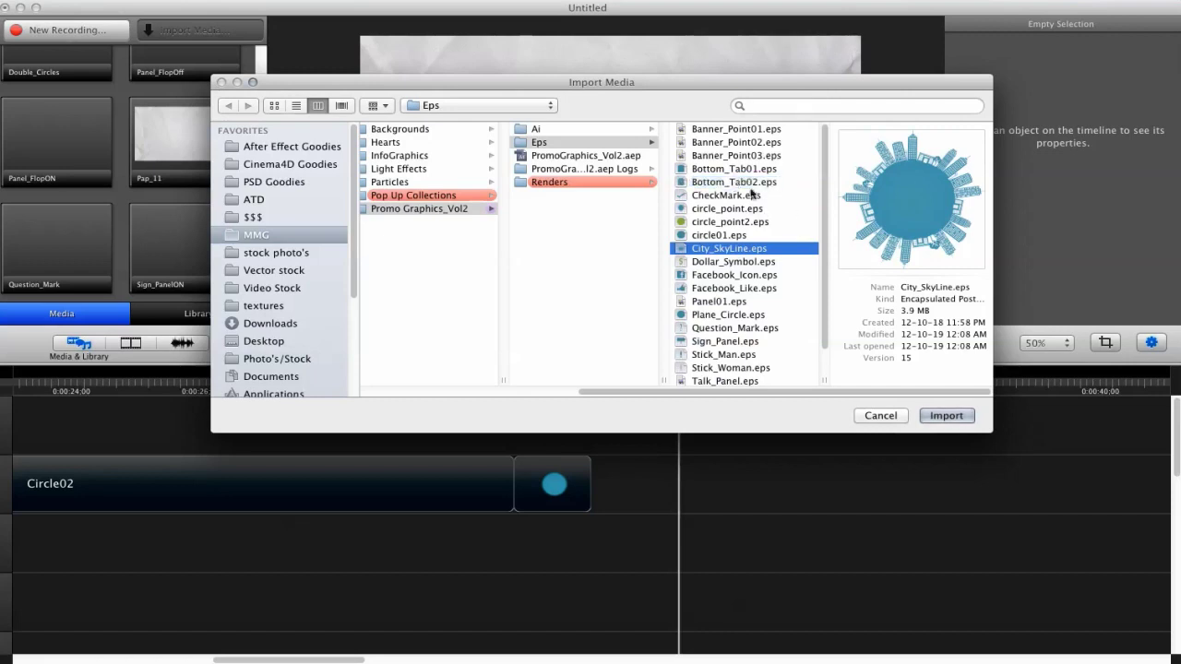
{"action": "left_click", "coordinate": [727, 168]}
{"action": "left_click_drag", "start_coordinate": [723, 93], "coordinate": [728, 97]}
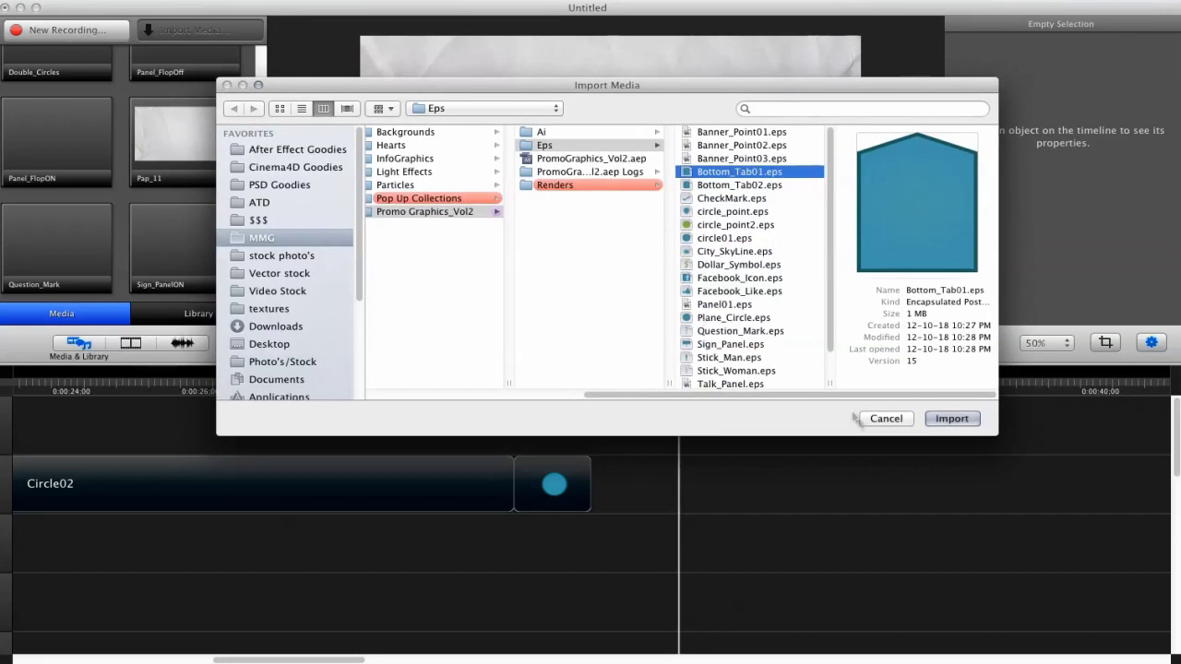
Import MMG_icon.png from the New Logo folder into the project's media.
{"action": "left_click_drag", "start_coordinate": [837, 394], "coordinate": [690, 395]}
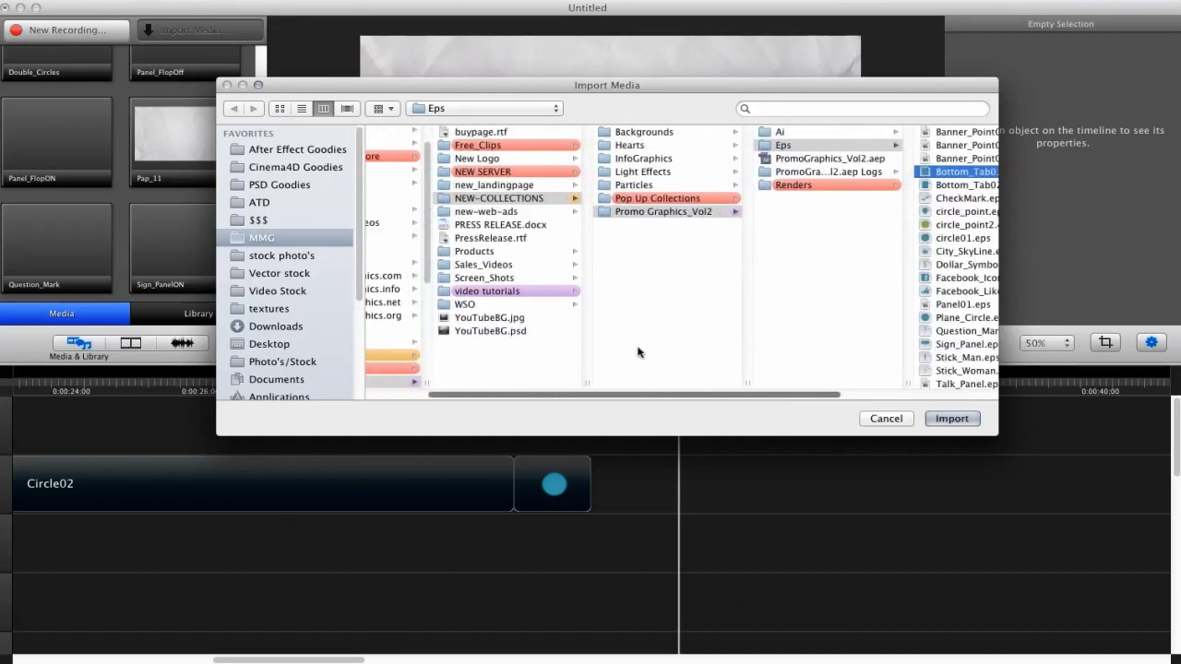
{"action": "left_click", "coordinate": [492, 163]}
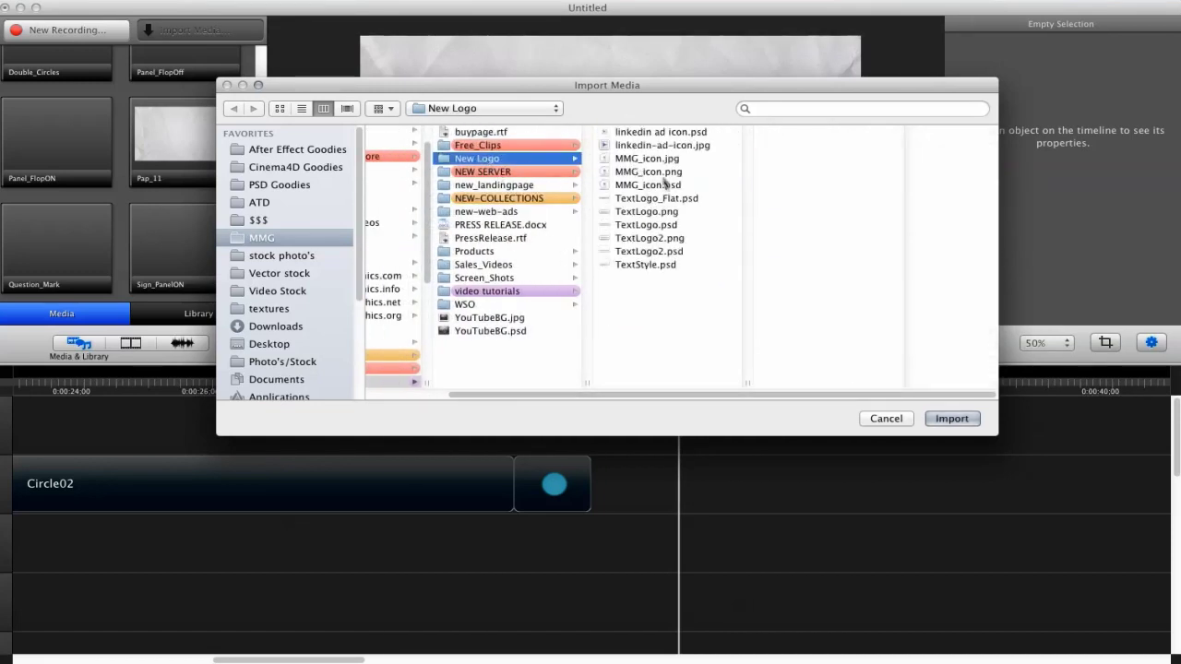
{"action": "left_click", "coordinate": [661, 174]}
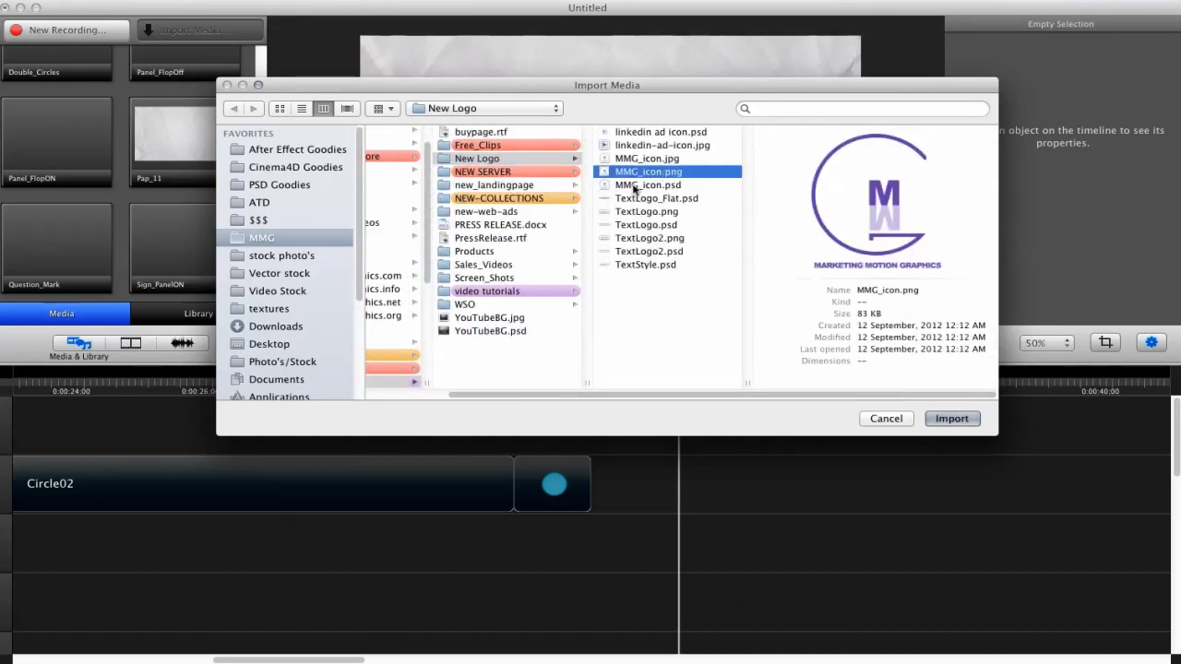
{"action": "left_click", "coordinate": [941, 423]}
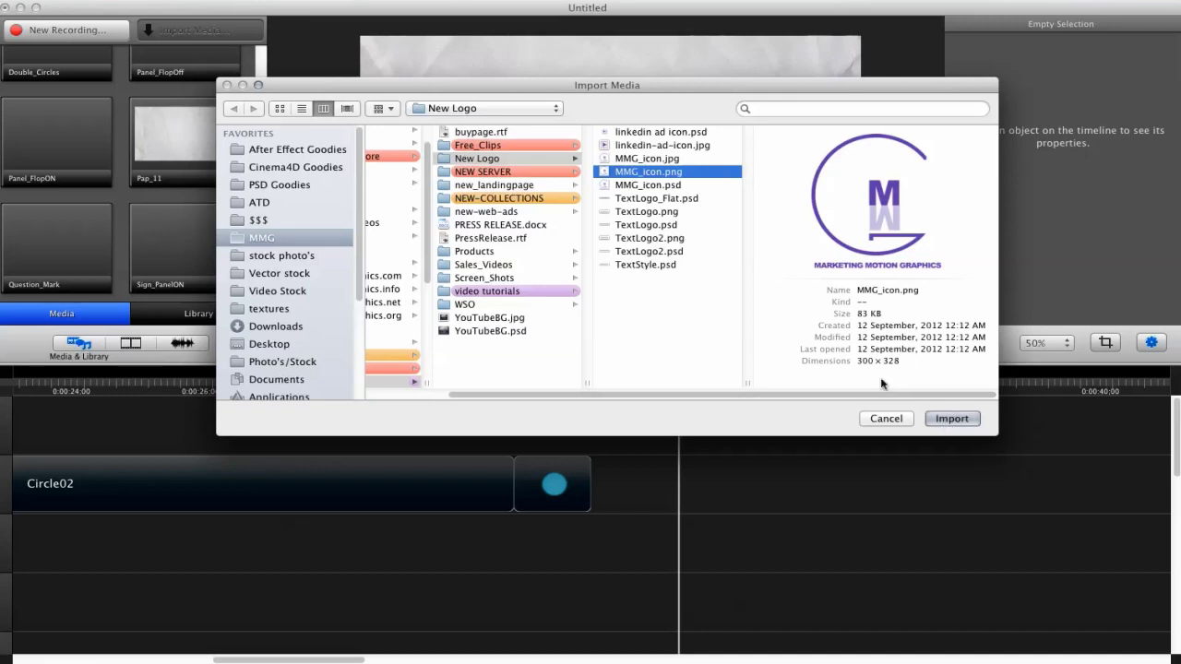
{"action": "left_click", "coordinate": [950, 419]}
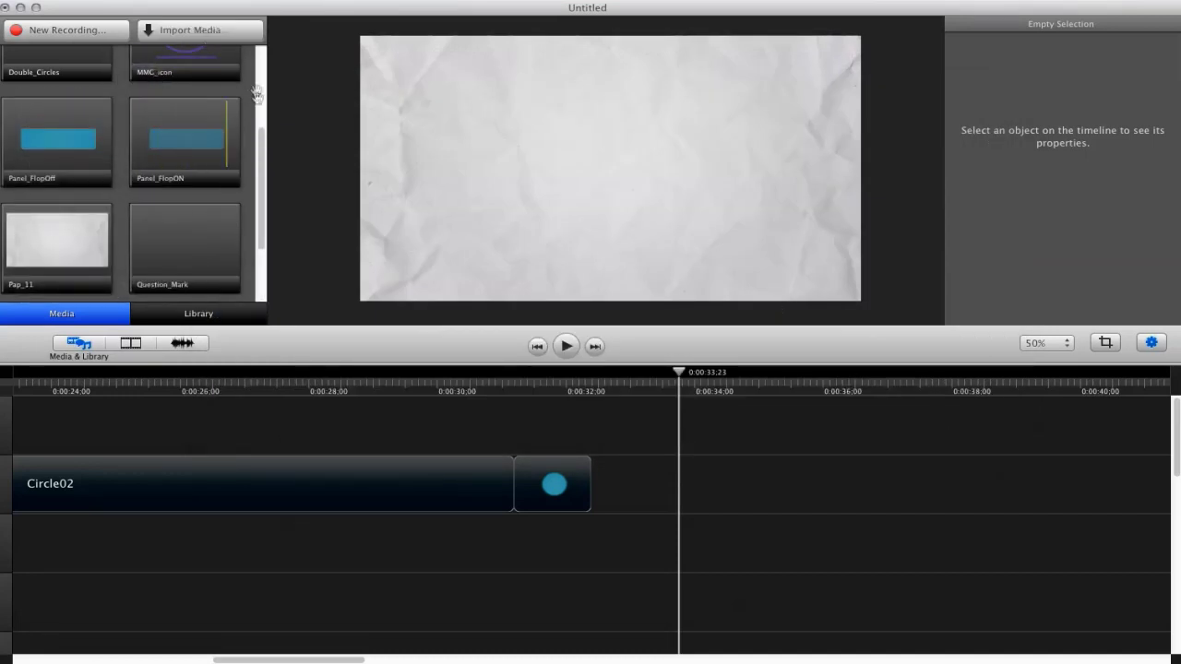
{"action": "scroll", "coordinate": [257, 95], "scroll_direction": "up", "scroll_amount": 3}
{"action": "left_click_drag", "start_coordinate": [164, 145], "coordinate": [551, 201]}
{"action": "left_click_drag", "start_coordinate": [535, 242], "coordinate": [418, 178]}
{"action": "key", "text": "super+z"}
{"action": "key", "text": "super+z"}
{"action": "key", "text": "super+z"}
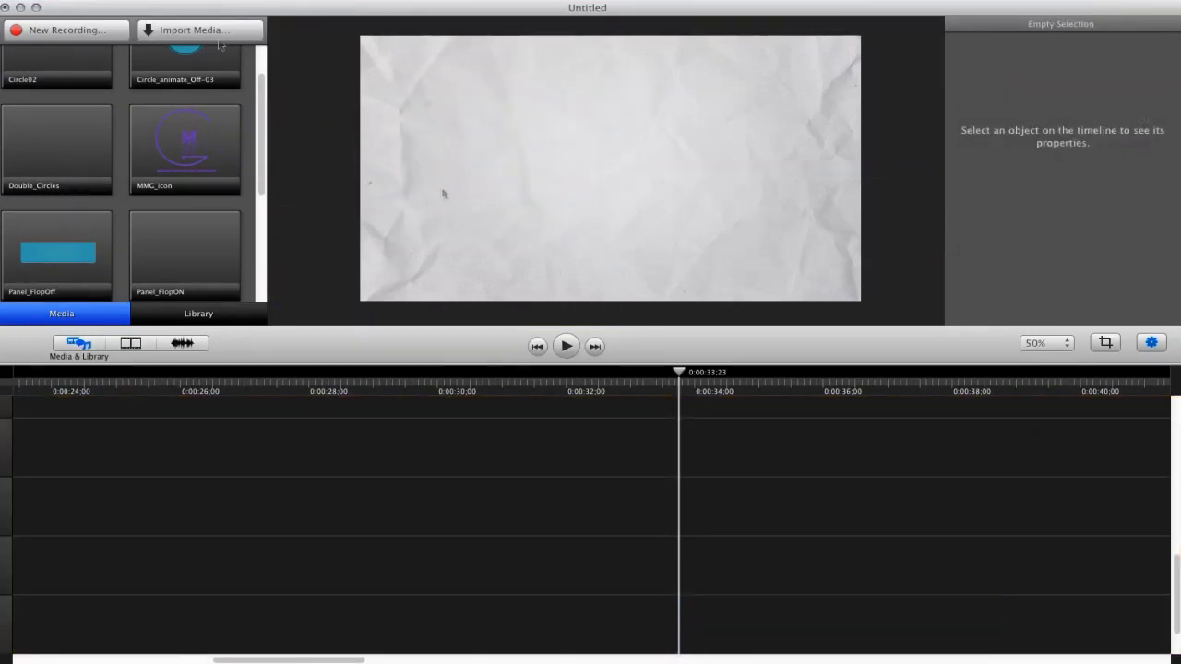
Import TextLogo.png from the New Logo folder into the project's media.
{"action": "left_click", "coordinate": [197, 32]}
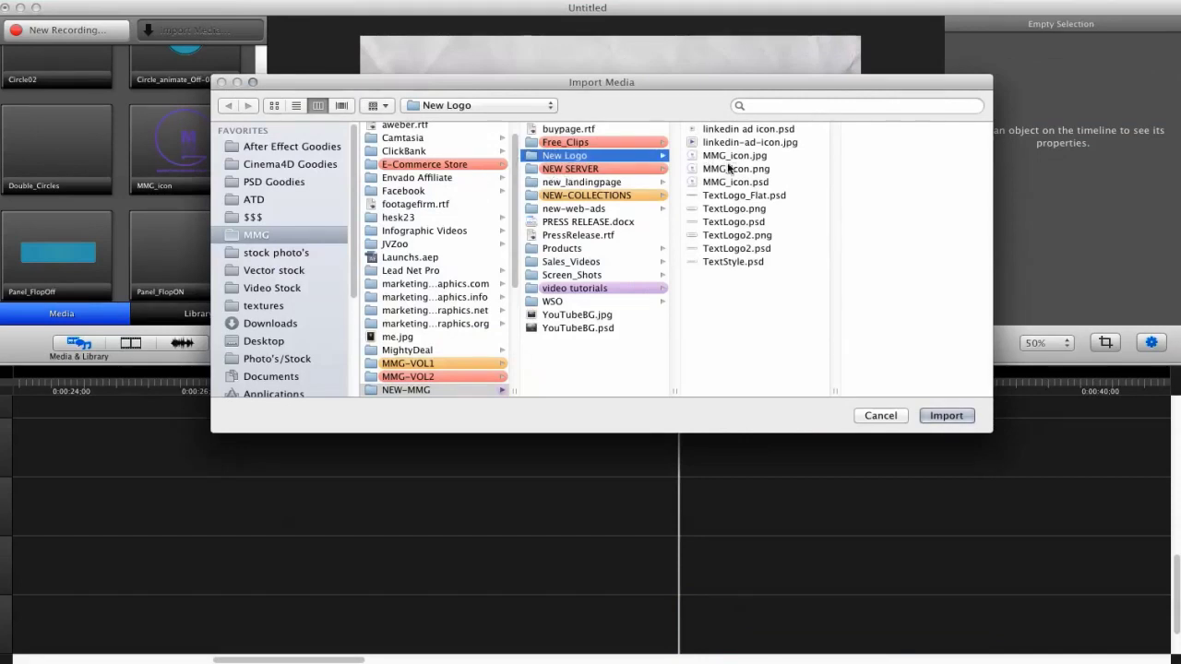
{"action": "left_click", "coordinate": [728, 210]}
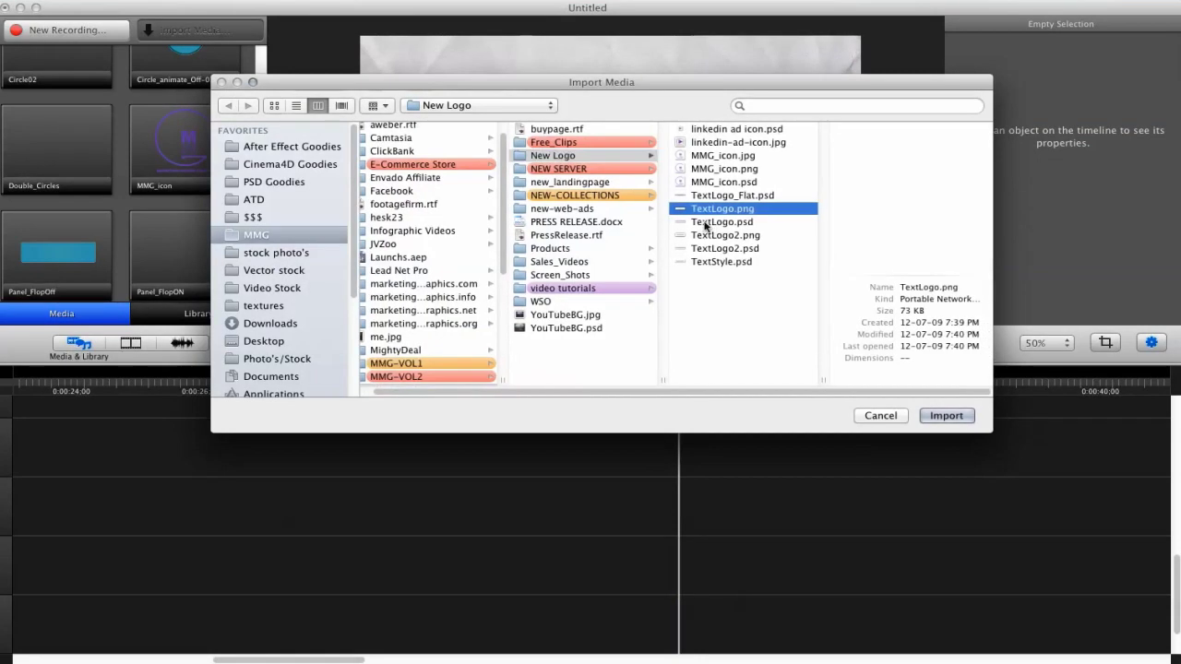
{"action": "left_click", "coordinate": [934, 416]}
Place the TextLogo image on the canvas at the playhead and enlarge it to about 175%.
{"action": "left_click_drag", "start_coordinate": [267, 94], "coordinate": [258, 60]}
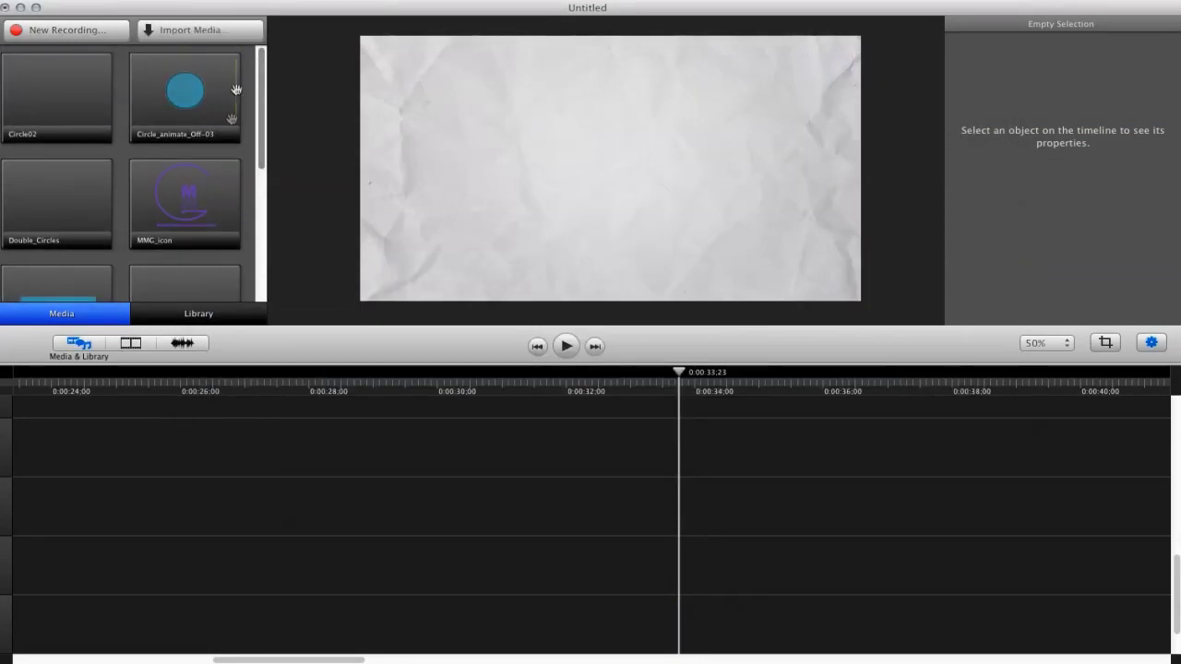
{"action": "left_click_drag", "start_coordinate": [258, 129], "coordinate": [572, 174]}
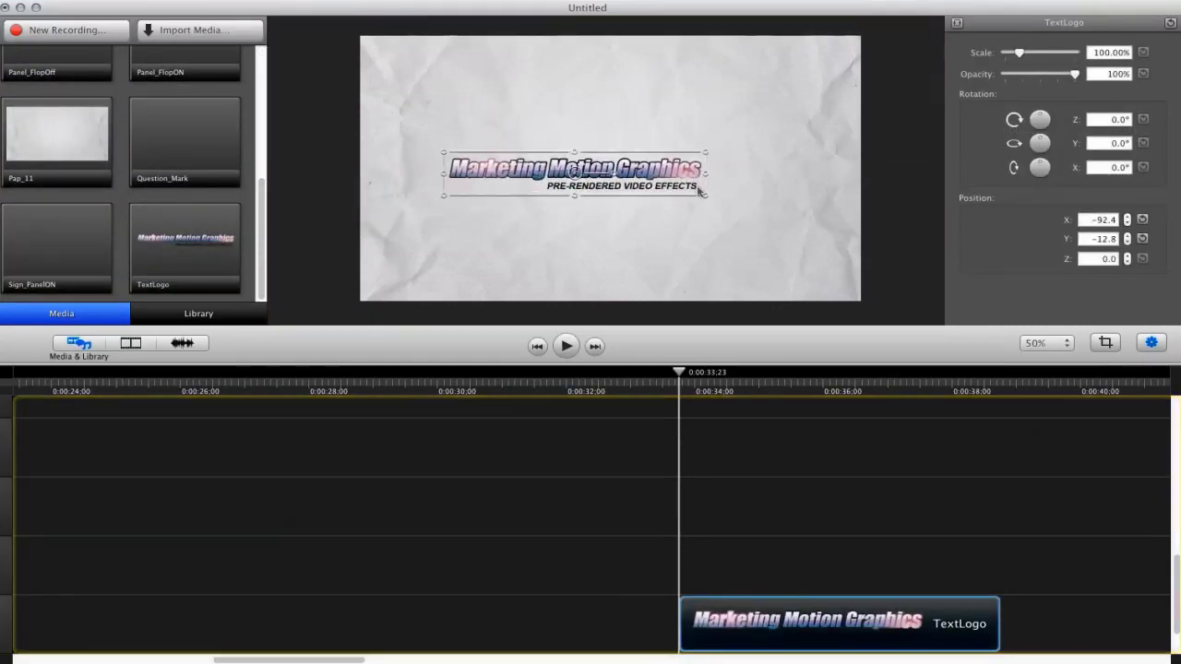
{"action": "left_click_drag", "start_coordinate": [704, 198], "coordinate": [709, 148]}
Move the TextLogo clip to the track just above Circle02, starting shortly before 0:00:26;00, and go to 0:00:27;07.
{"action": "left_click_drag", "start_coordinate": [706, 392], "coordinate": [764, 482]}
{"action": "left_click_drag", "start_coordinate": [801, 633], "coordinate": [320, 486]}
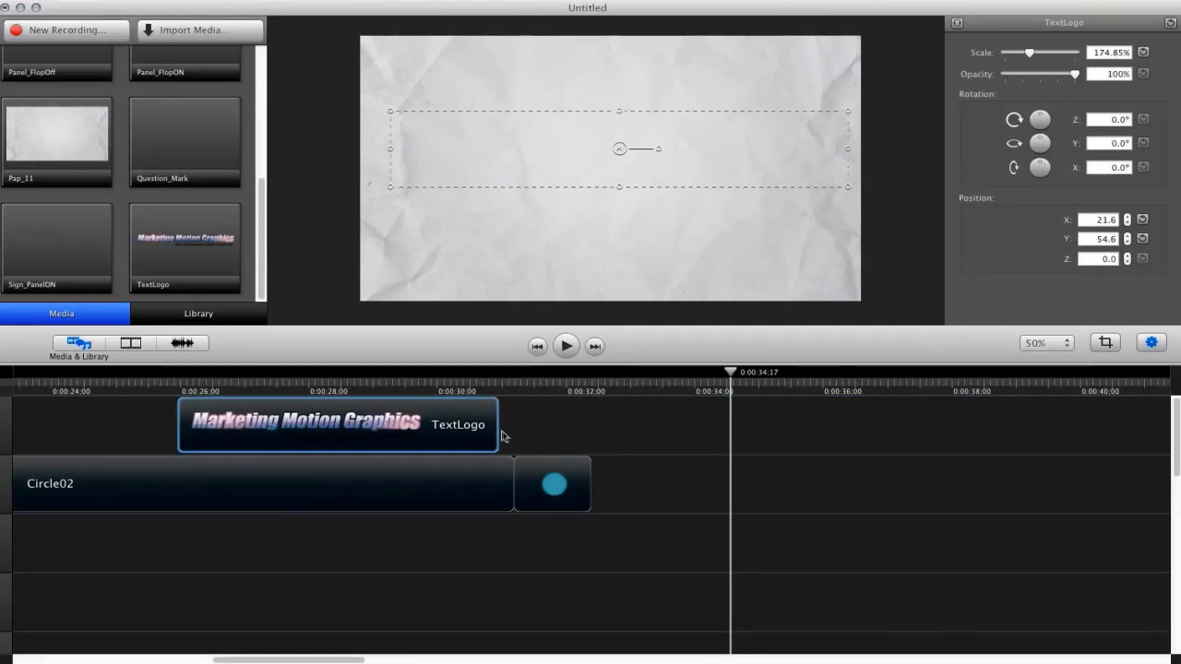
{"action": "mouse_move", "coordinate": [497, 434]}
{"action": "left_mouse_down"}
{"action": "mouse_move", "coordinate": [825, 459]}
{"action": "mouse_move", "coordinate": [499, 435]}
{"action": "left_mouse_up"}
{"action": "mouse_move", "coordinate": [250, 373]}
{"action": "left_mouse_down"}
{"action": "mouse_move", "coordinate": [232, 373]}
{"action": "mouse_move", "coordinate": [258, 373]}
{"action": "left_mouse_up"}
{"action": "left_click", "coordinate": [332, 220]}
Reposition the text logo over the blue circle, centring it on the canvas at X 0.0 and Y 0.0.
{"action": "left_click_drag", "start_coordinate": [691, 175], "coordinate": [653, 175]}
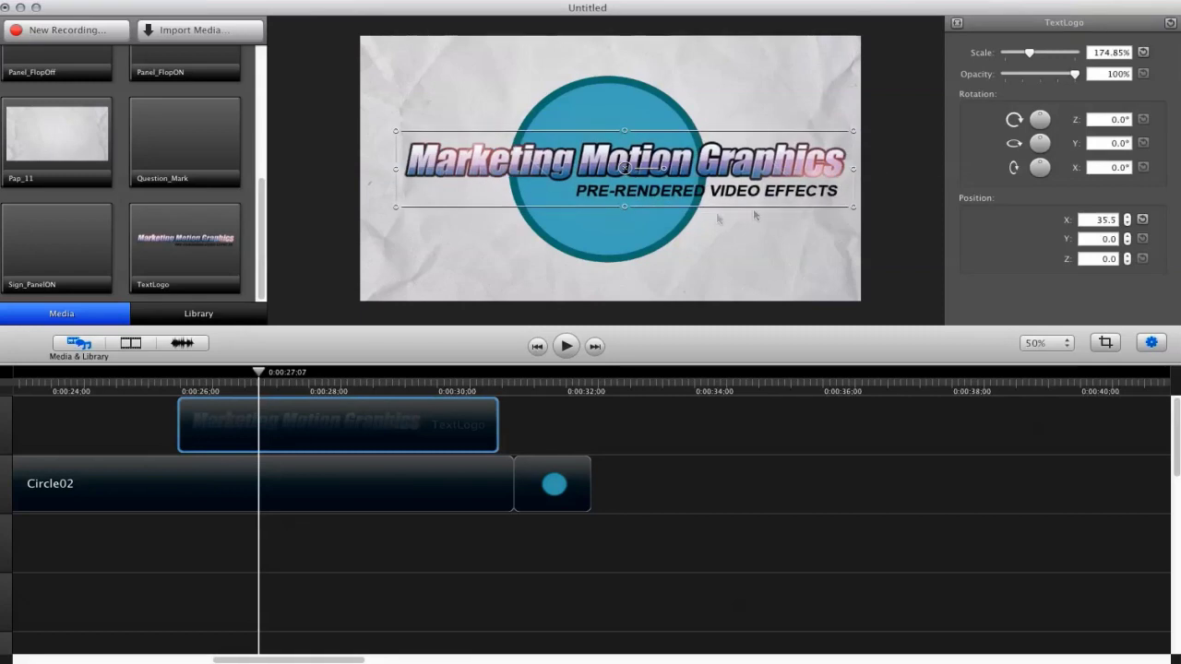
{"action": "left_click", "coordinate": [892, 107]}
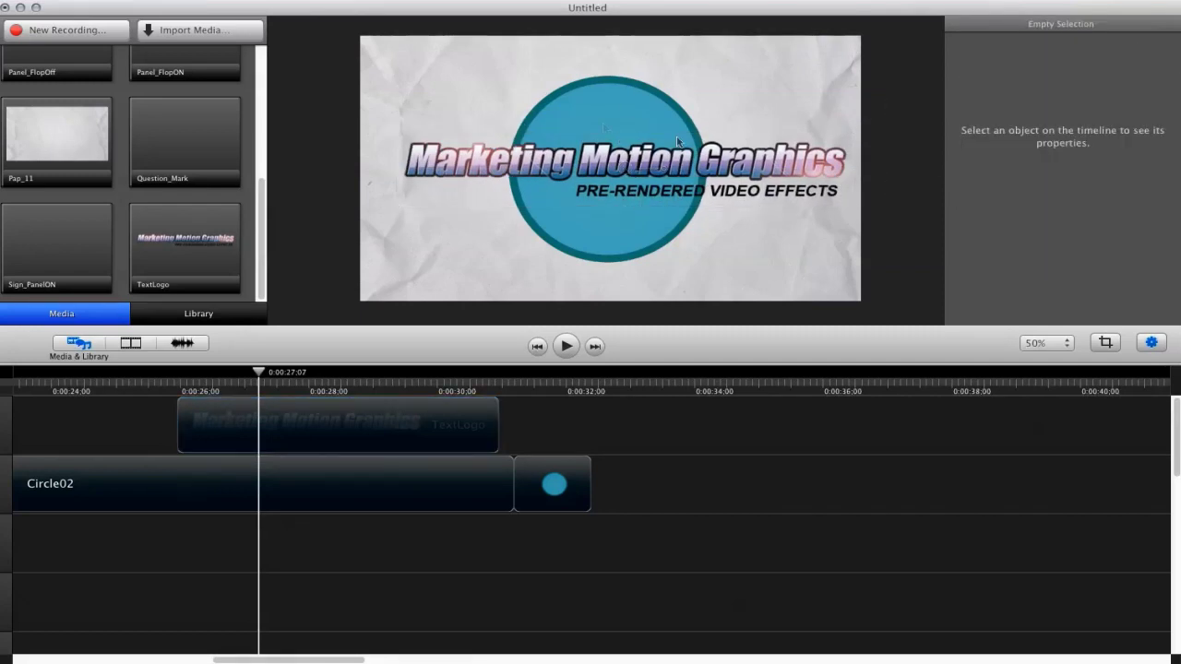
{"action": "left_click", "coordinate": [679, 141]}
{"action": "left_click_drag", "start_coordinate": [678, 142], "coordinate": [752, 116]}
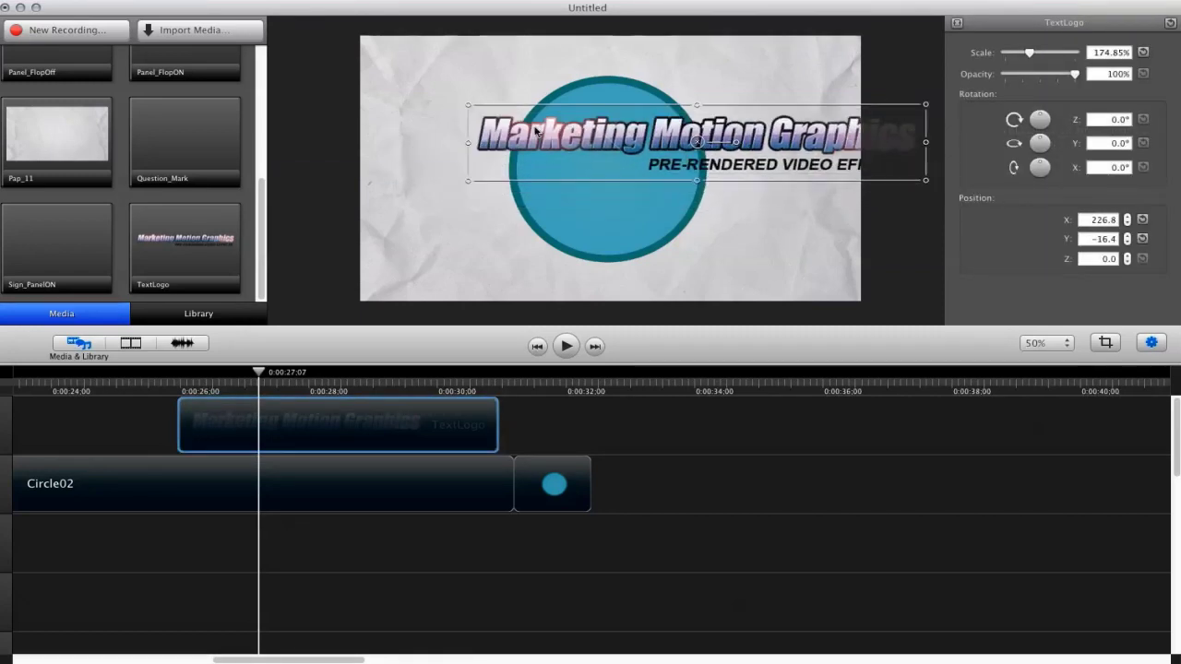
{"action": "left_click_drag", "start_coordinate": [536, 132], "coordinate": [457, 145]}
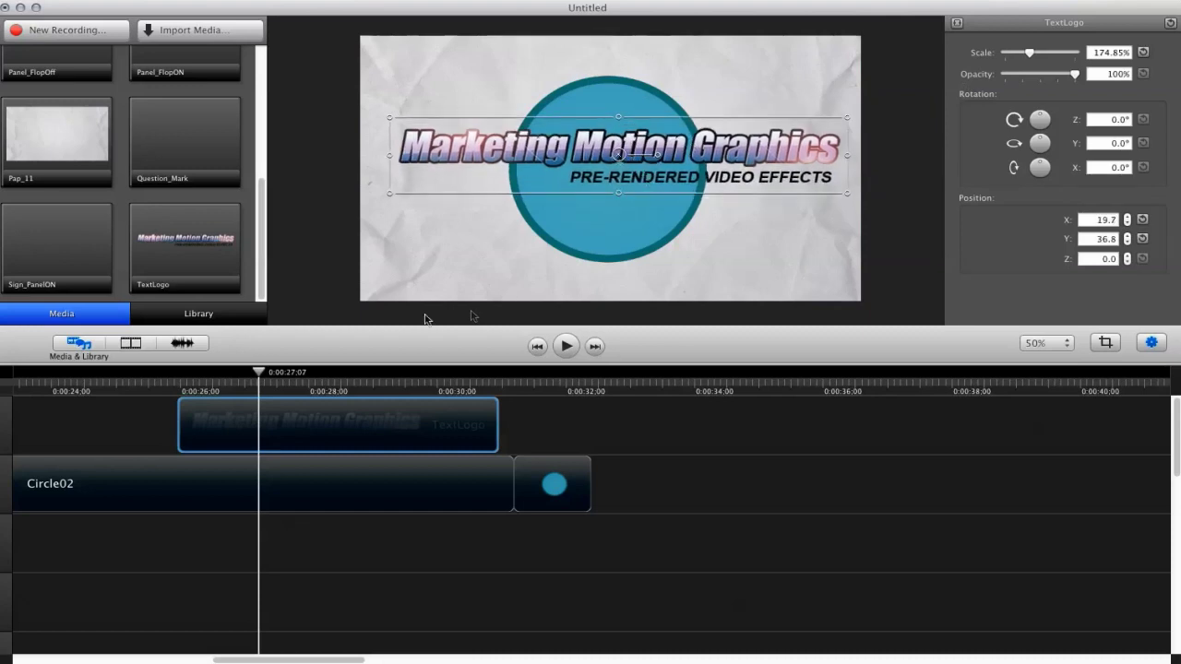
{"action": "left_click", "coordinate": [219, 423], "text": "super"}
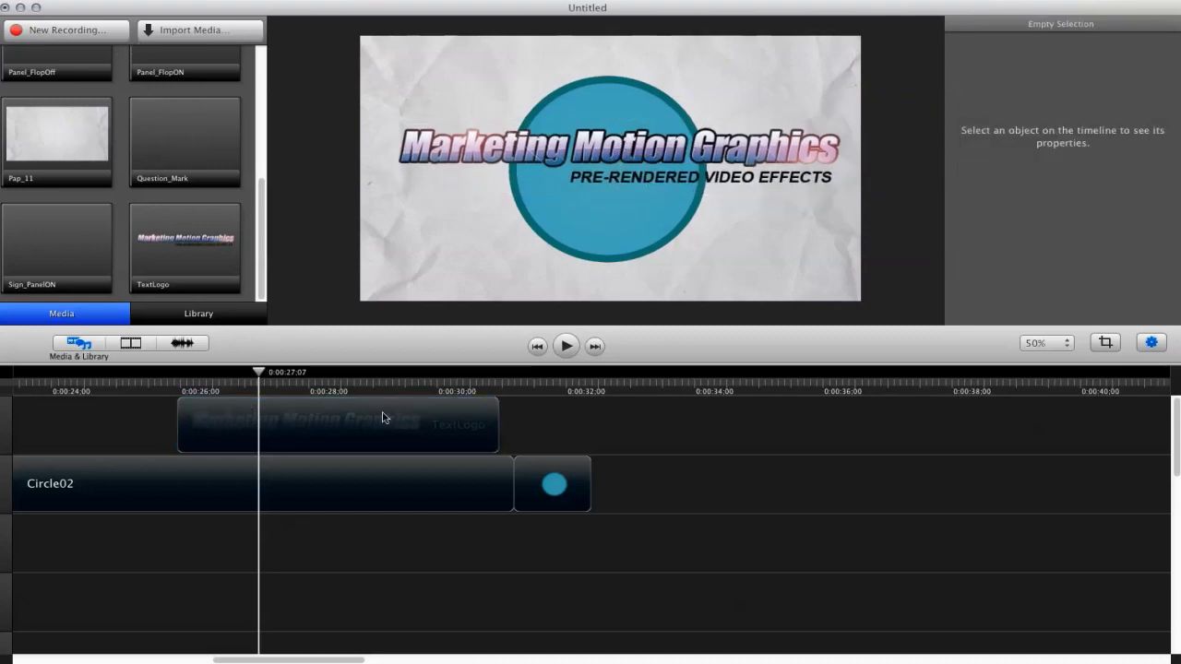
{"action": "left_click_drag", "start_coordinate": [588, 189], "coordinate": [681, 183]}
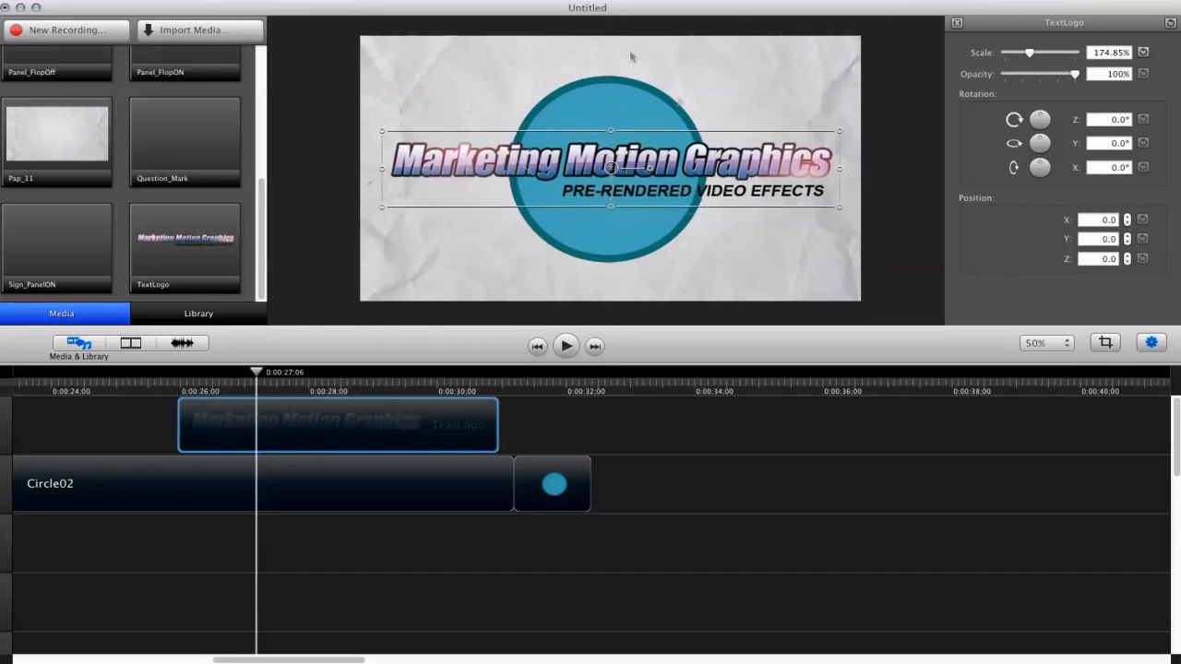
Delete the TextLogo clip from the timeline after moving the playhead to 0:00:31;01.
{"action": "left_click_drag", "start_coordinate": [256, 372], "coordinate": [503, 372]}
{"action": "key", "text": "Delete"}
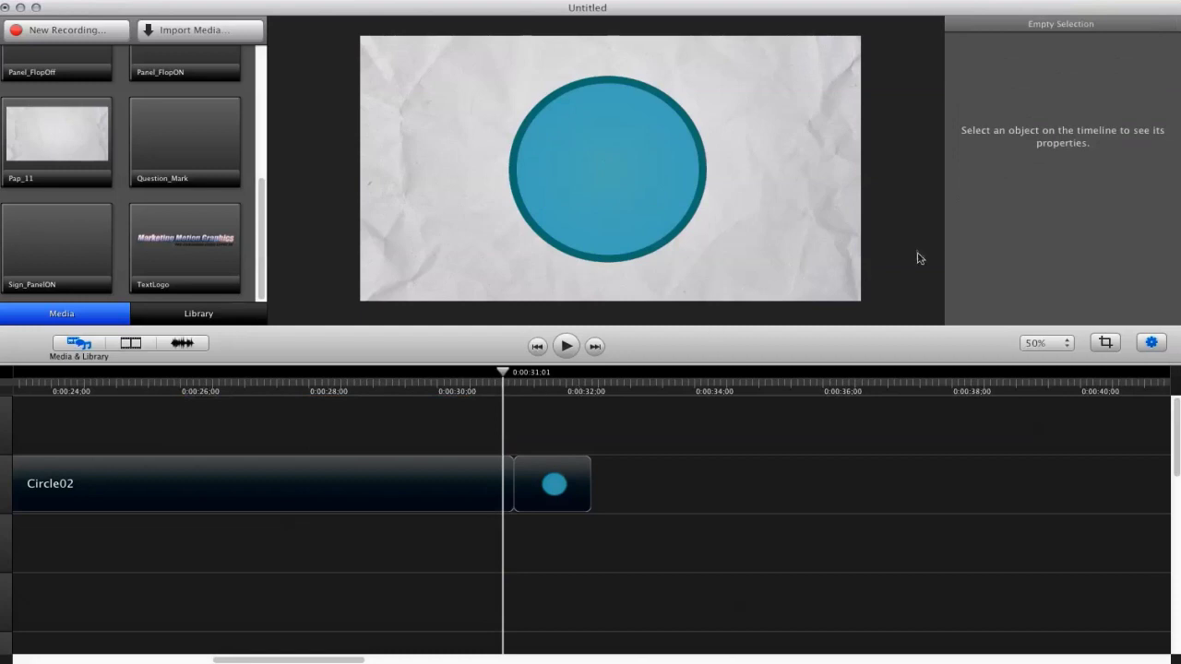
Import City_SkyLine.mov from the City_Scapes folder of the Promo Graphics_Vol2 MOV renders.
{"action": "left_click", "coordinate": [193, 29]}
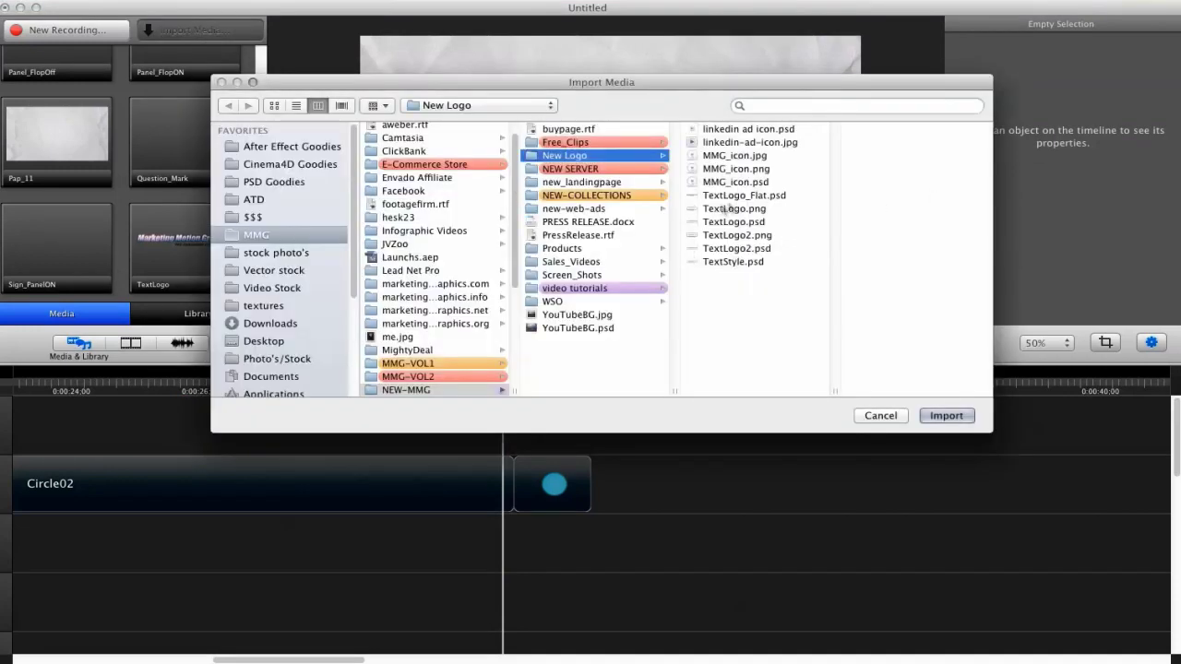
{"action": "left_click", "coordinate": [573, 169]}
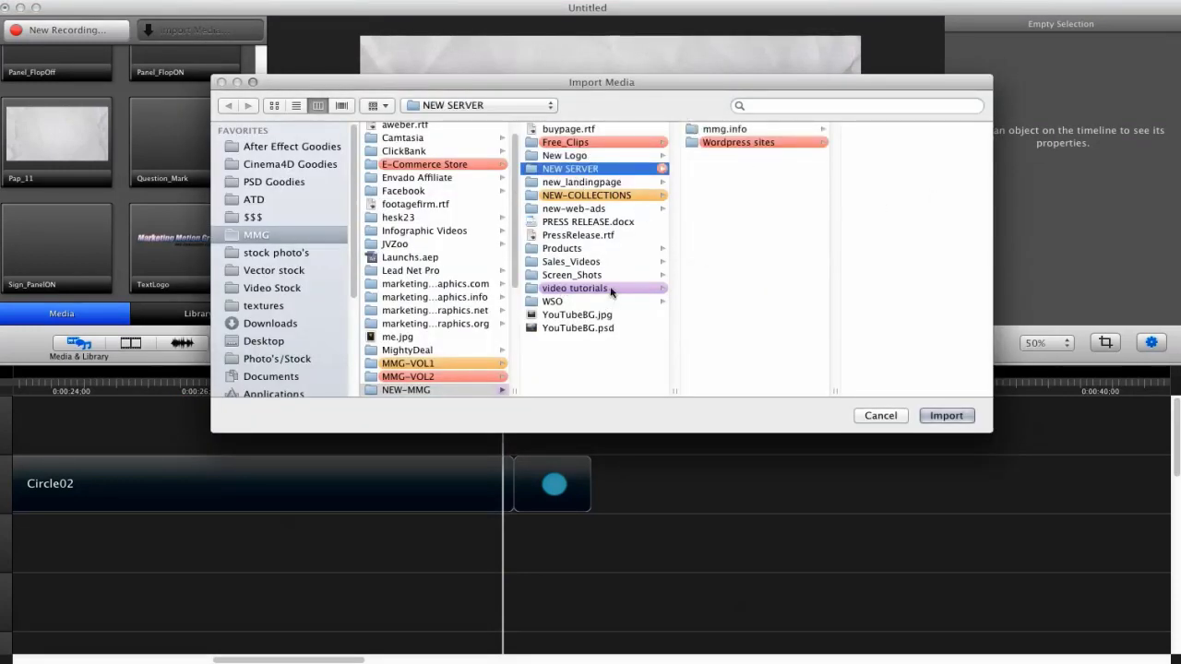
{"action": "key", "text": "Left"}
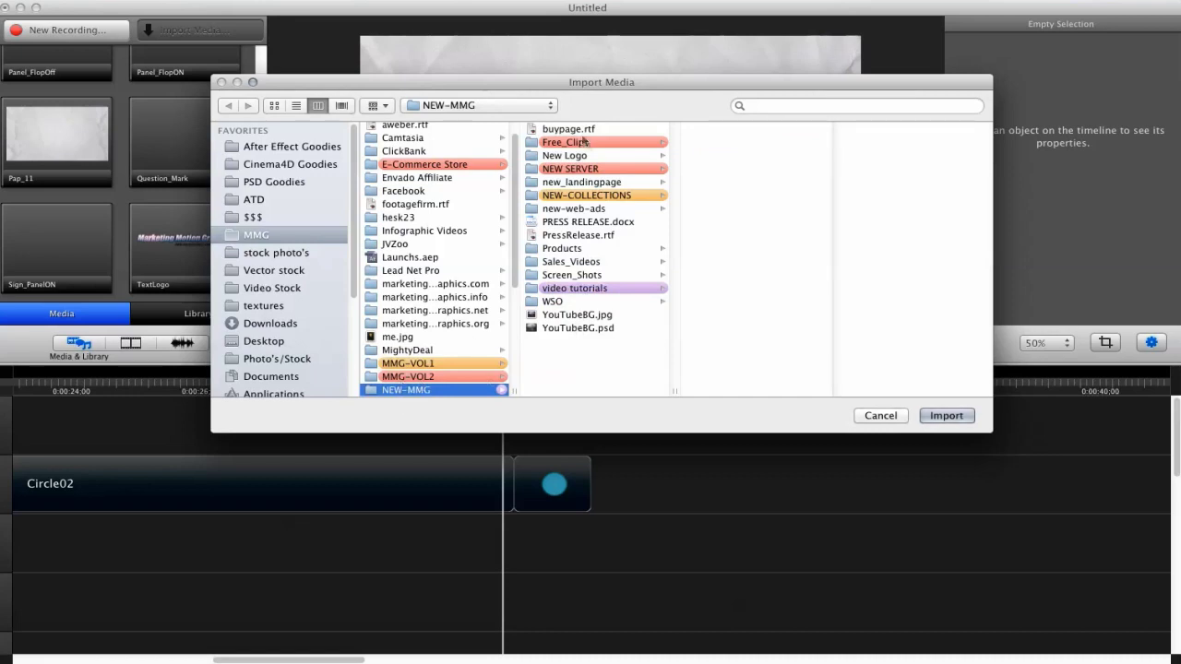
{"action": "left_click", "coordinate": [571, 198]}
{"action": "left_click", "coordinate": [741, 208]}
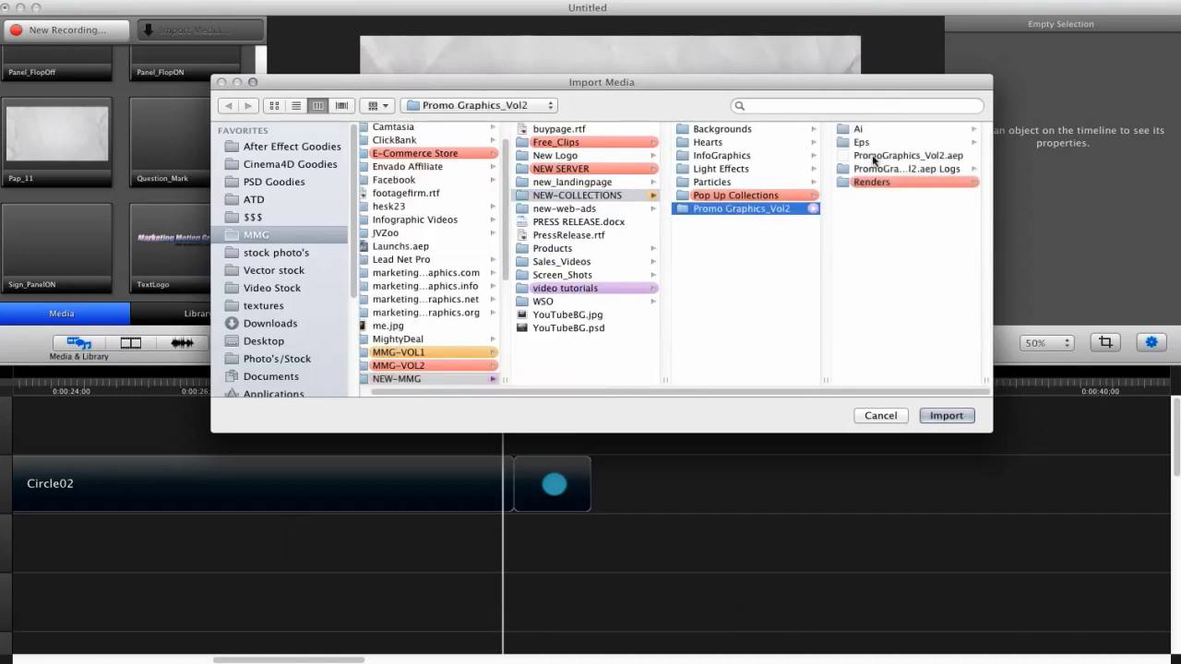
{"action": "left_click", "coordinate": [863, 182]}
{"action": "left_click", "coordinate": [873, 132]}
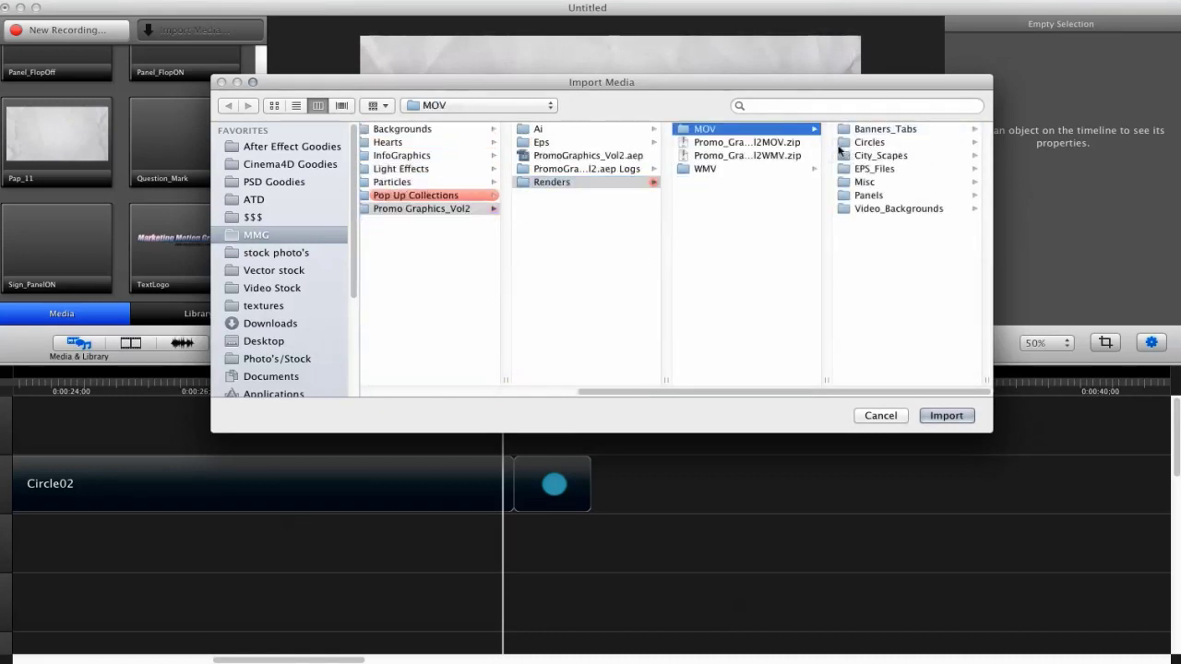
{"action": "left_click", "coordinate": [868, 157]}
{"action": "left_click", "coordinate": [886, 145]}
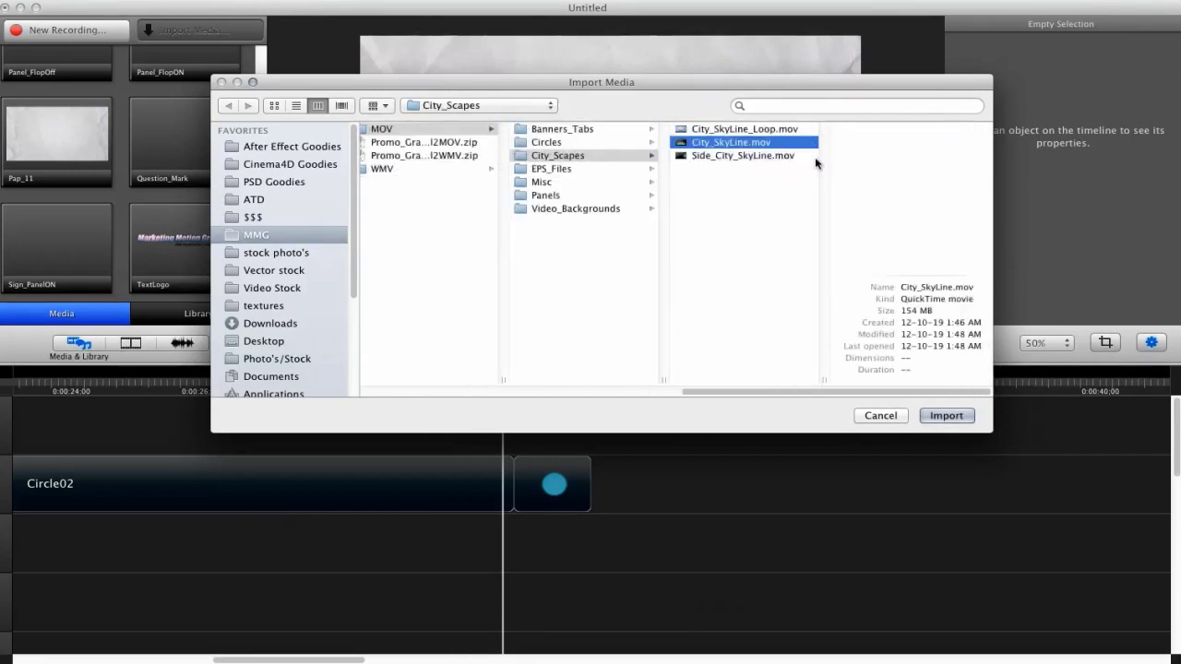
{"action": "left_click", "coordinate": [724, 157]}
{"action": "left_click", "coordinate": [729, 143]}
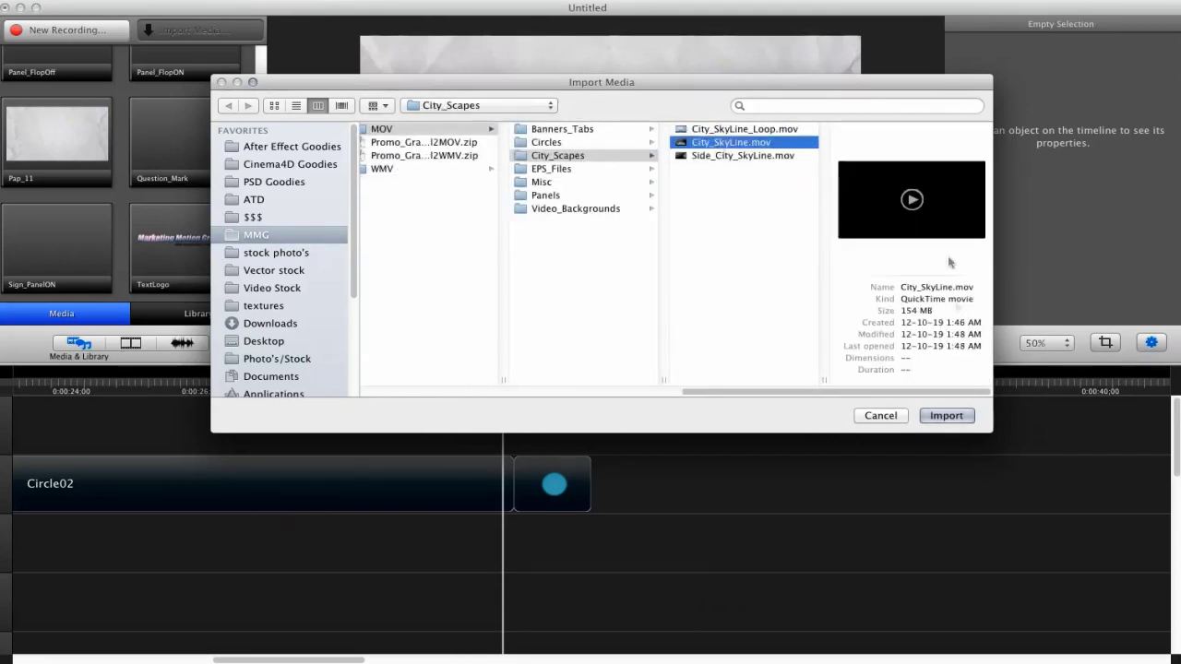
{"action": "left_click", "coordinate": [947, 417]}
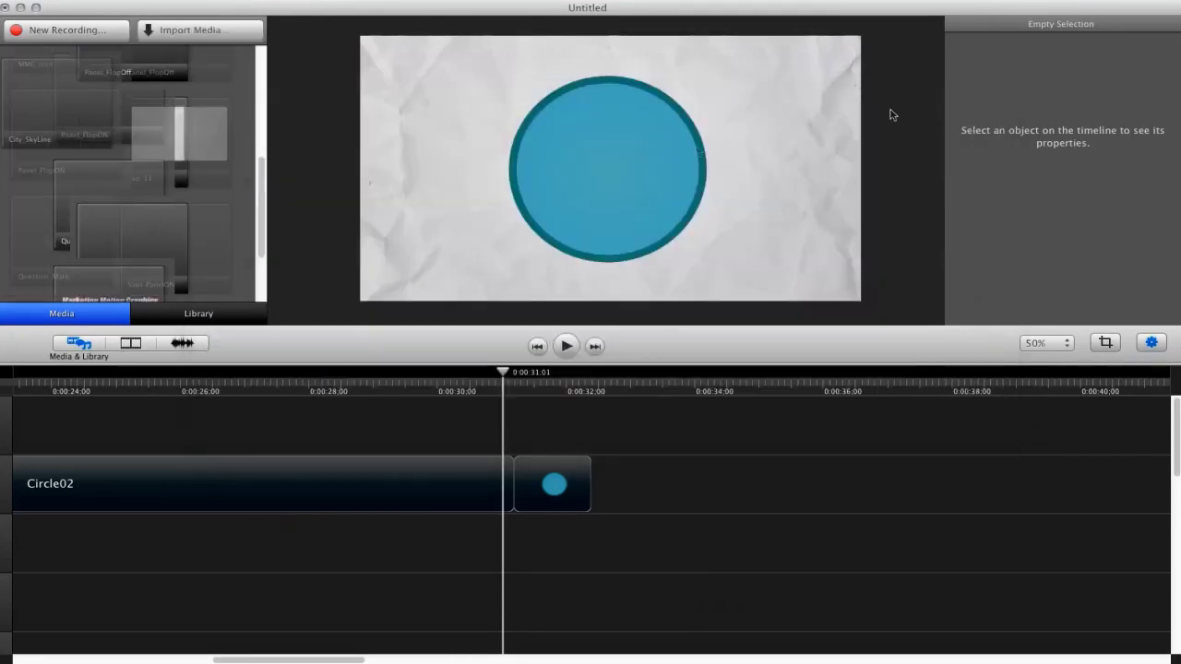
Delete the Circle_animate_Off-03 clip that follows Circle02 on the timeline.
{"action": "left_click", "coordinate": [548, 471]}
{"action": "key", "text": "Delete"}
Place the City_SkyLine clip on the canvas with its start at 0:00:31;16 and play it back.
{"action": "left_click", "coordinate": [536, 374]}
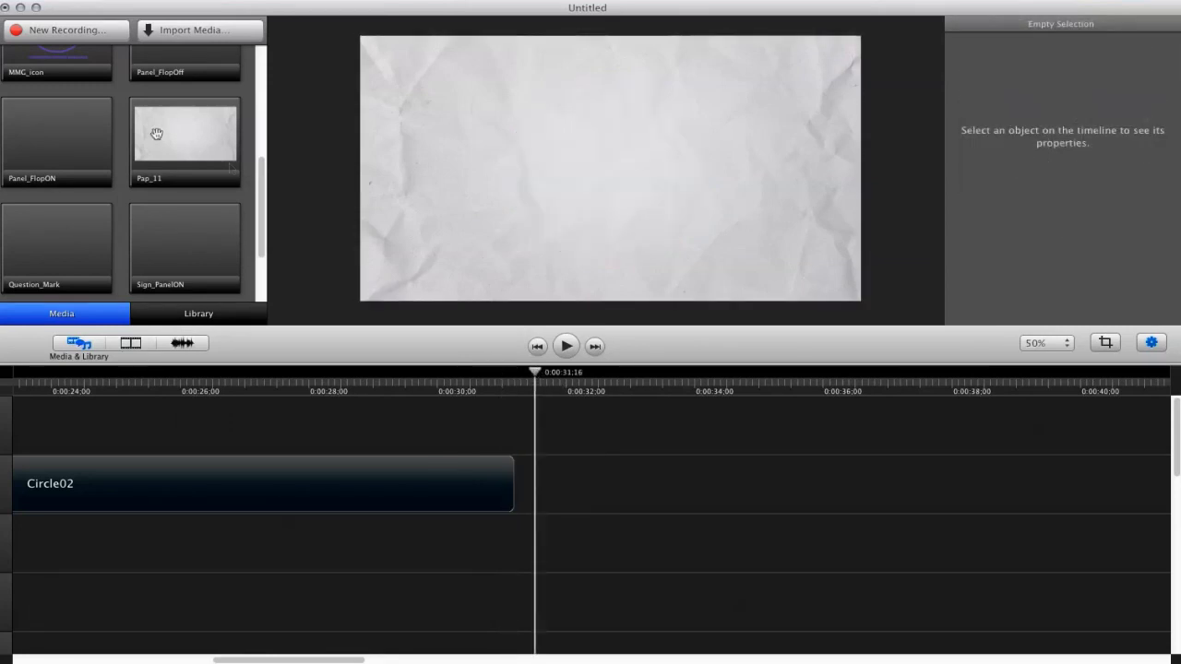
{"action": "scroll", "coordinate": [148, 193], "scroll_direction": "down", "scroll_amount": 3}
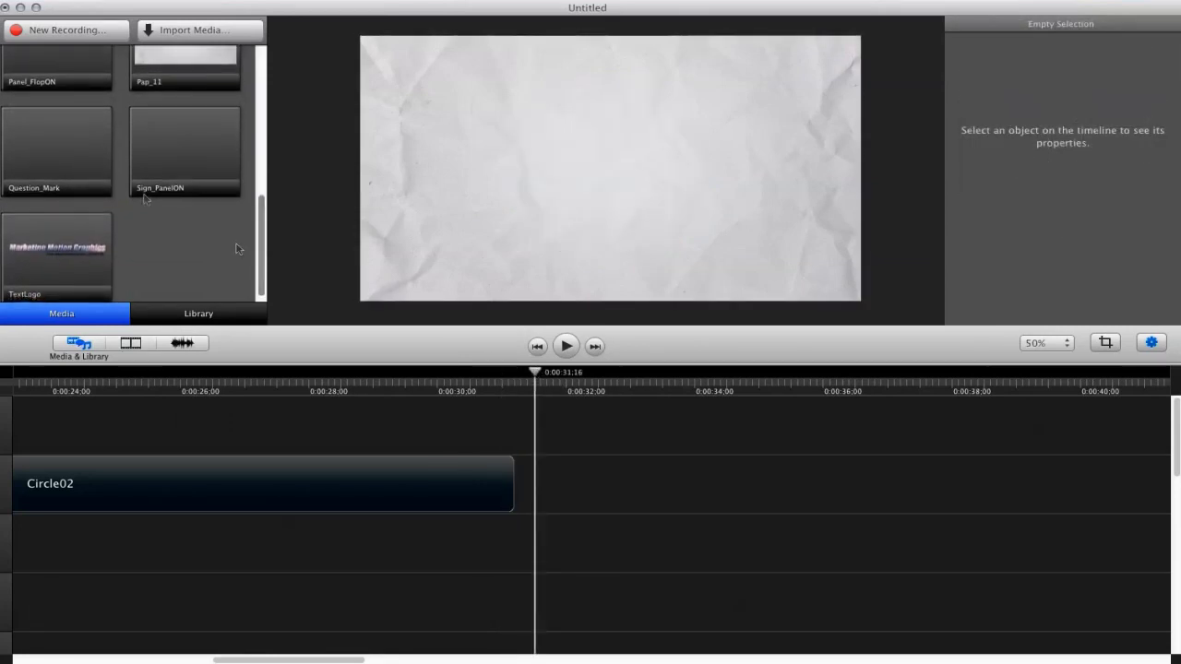
{"action": "left_click_drag", "start_coordinate": [263, 248], "coordinate": [262, 83]}
{"action": "left_click_drag", "start_coordinate": [56, 215], "coordinate": [611, 172]}
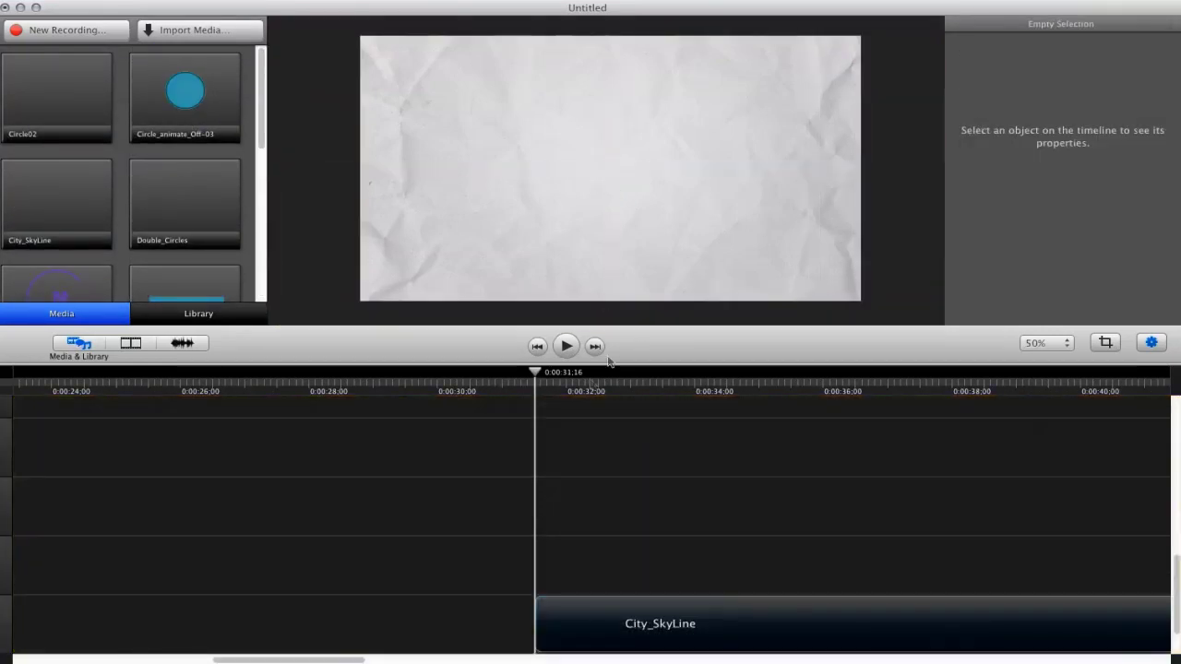
{"action": "key", "text": "space"}
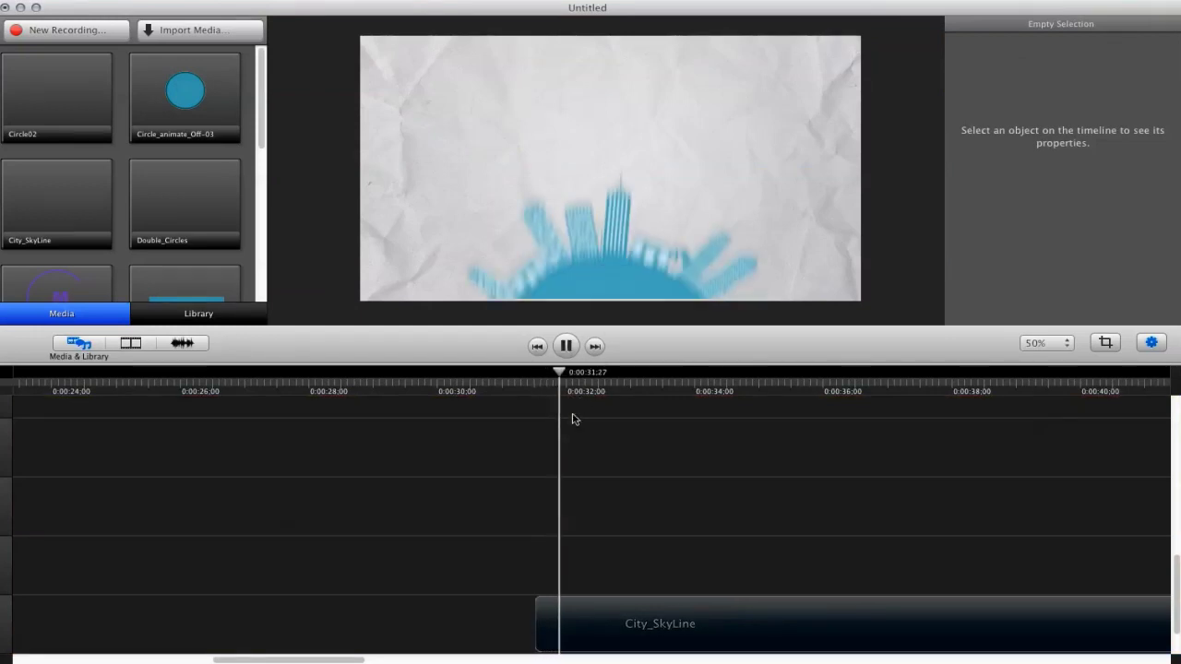
Pause playback and step back three frames to 0:00:33;07 to examine the skyline.
{"action": "left_click", "coordinate": [608, 285]}
{"action": "left_click", "coordinate": [611, 320]}
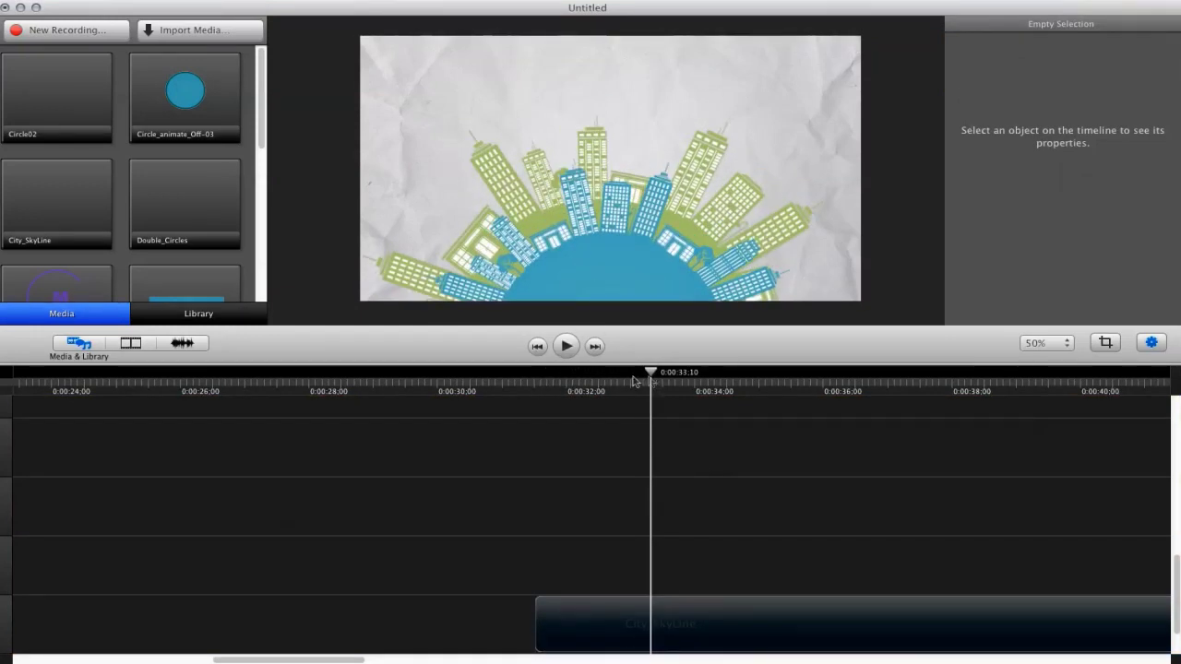
{"action": "key", "text": "Left"}
{"action": "key", "text": "Left"}
{"action": "key", "text": "Left"}
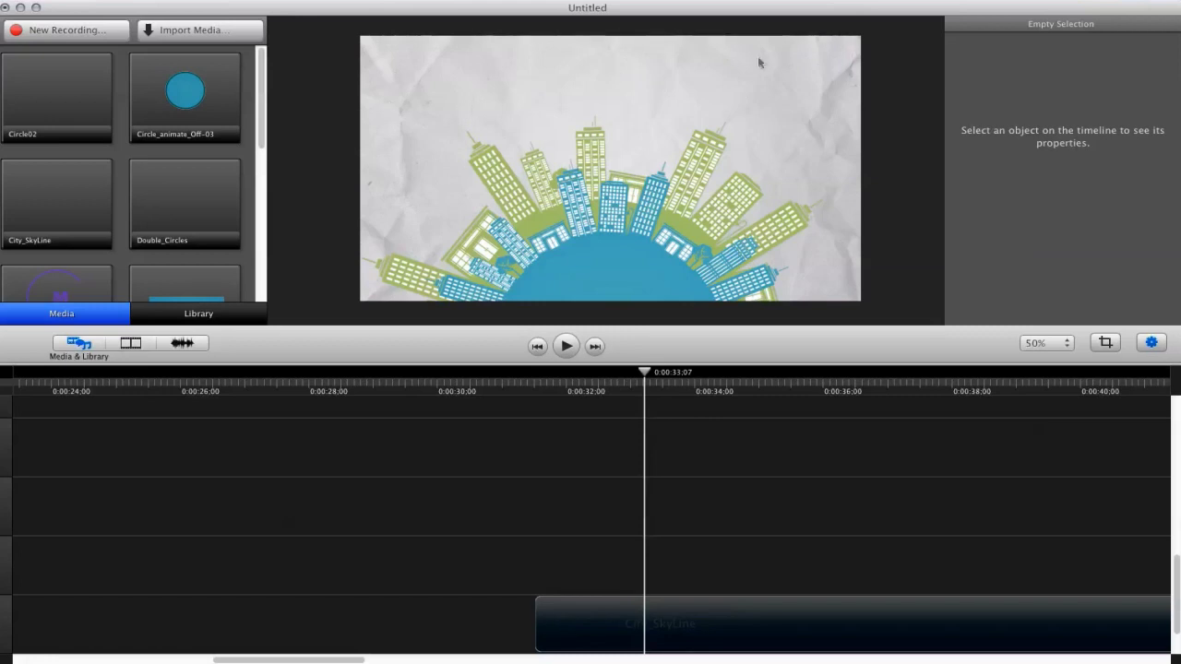
Play the skyline animation on from about 0:00:34 and delete the City_SkyLine clip from the timeline.
{"action": "left_click_drag", "start_coordinate": [654, 373], "coordinate": [728, 374]}
{"action": "key", "text": "space"}
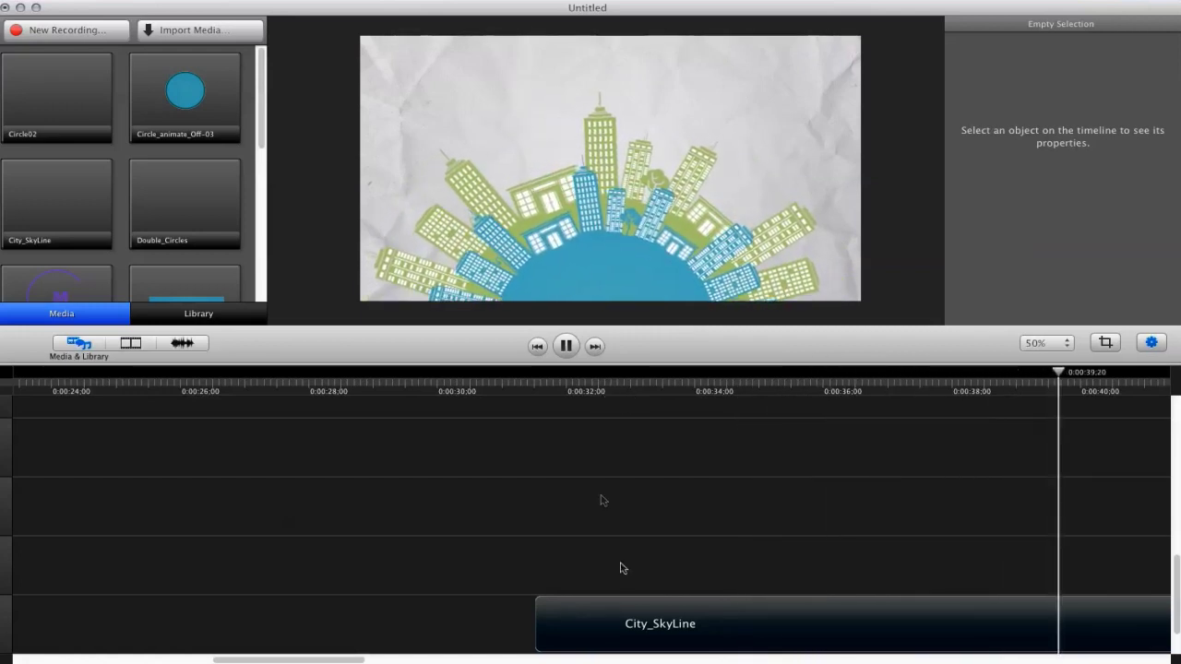
{"action": "left_click", "coordinate": [625, 625]}
{"action": "key", "text": "Delete"}
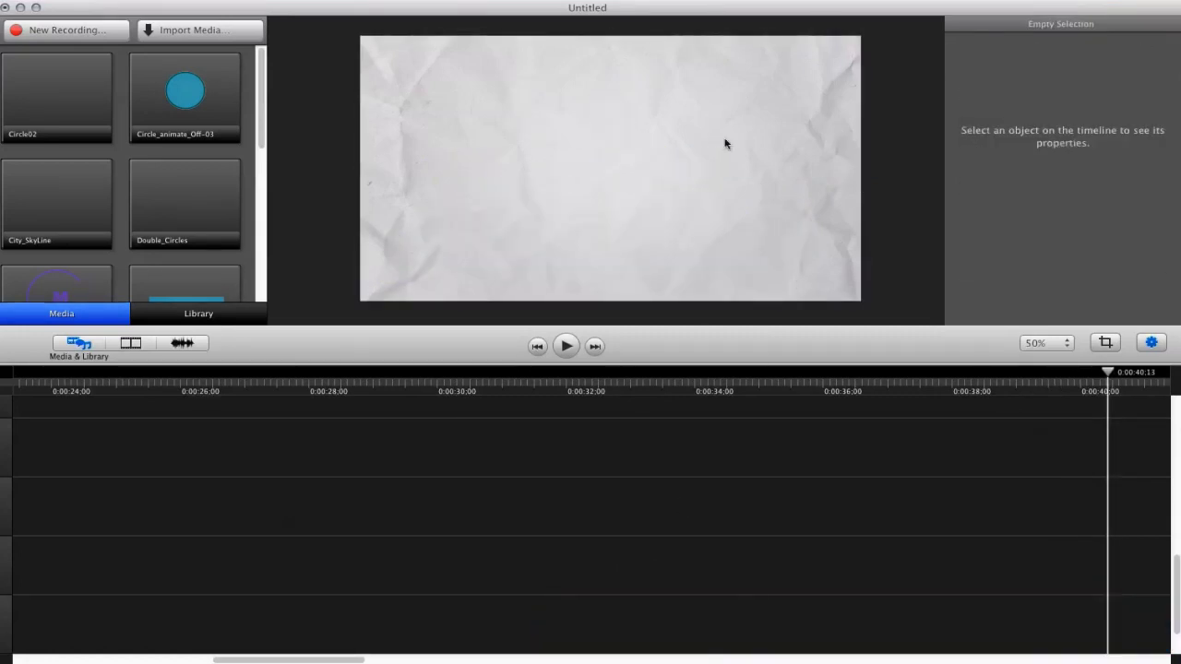
Preview City_SkyLine_Loop.mov from the City_Scapes folder in the media import browser.
{"action": "left_click", "coordinate": [189, 30]}
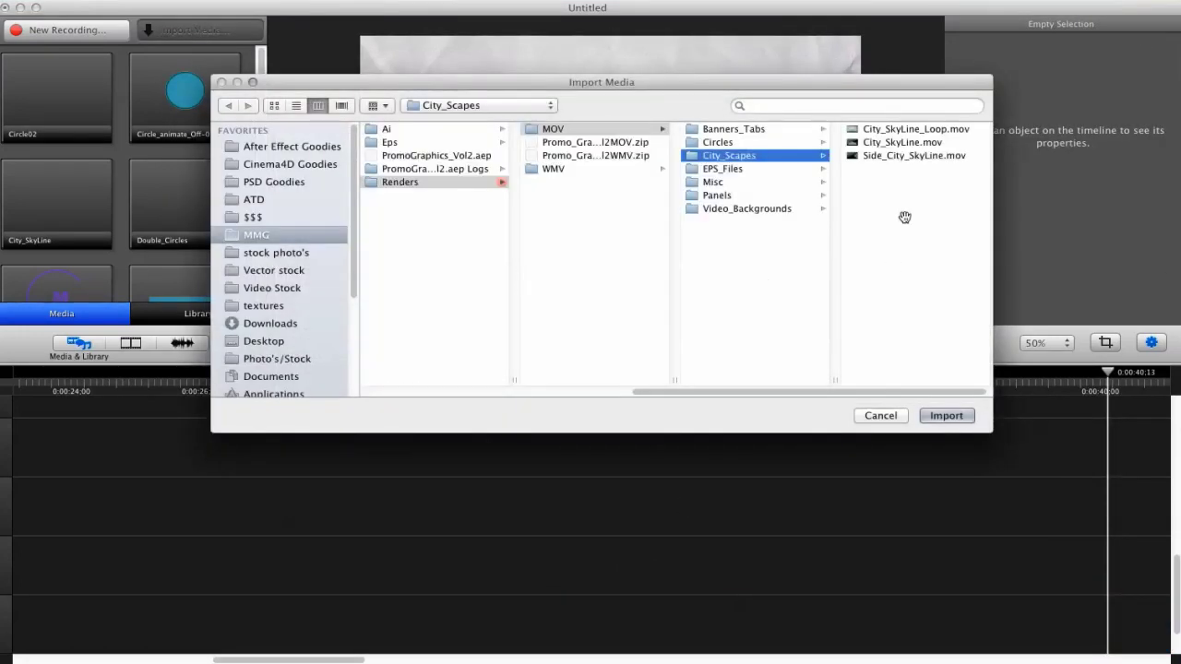
{"action": "left_click", "coordinate": [891, 129]}
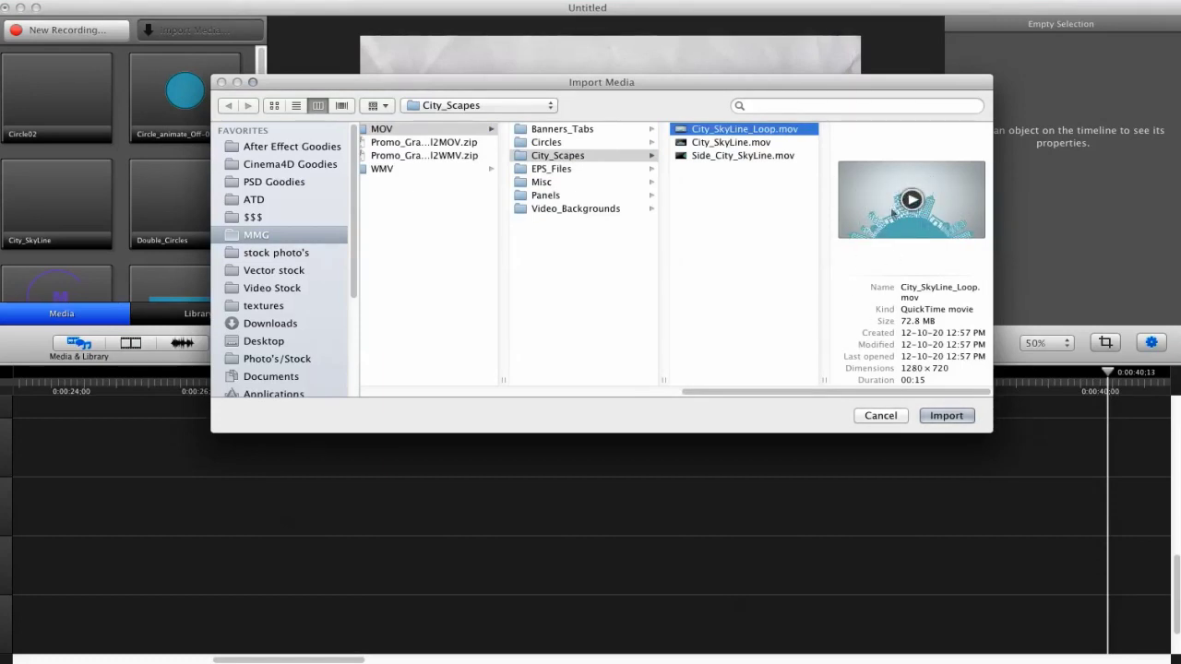
{"action": "left_click", "coordinate": [934, 415]}
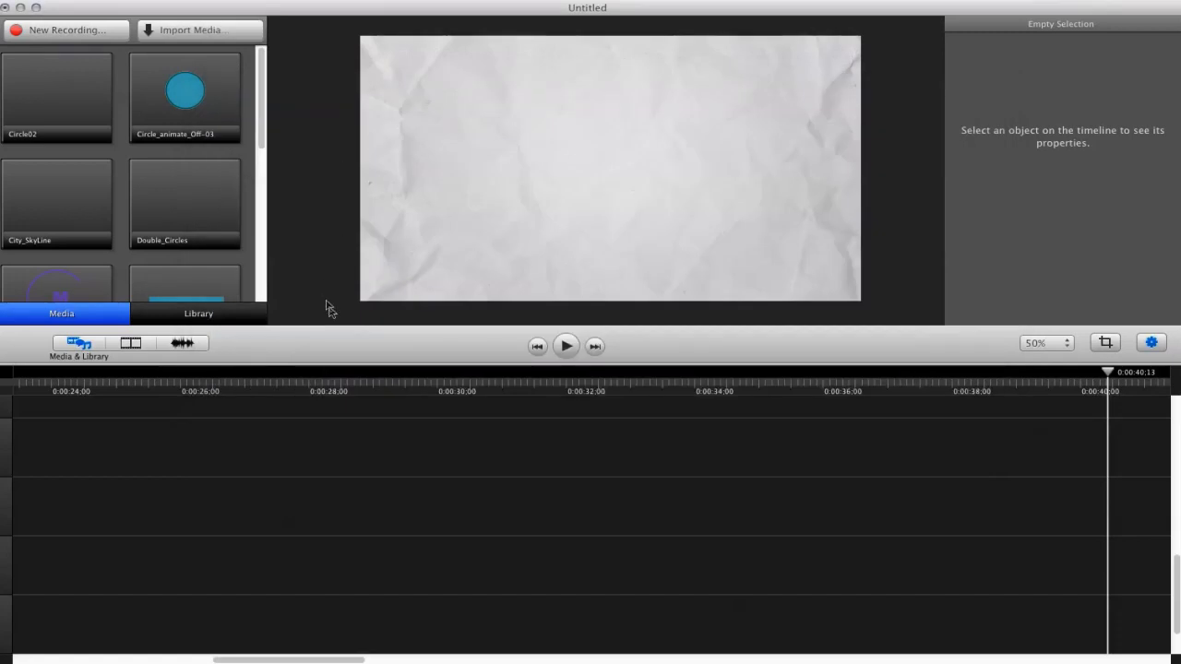
Import CheckMark.mov from the Misc folder of the MOV renders.
{"action": "left_click", "coordinate": [190, 29]}
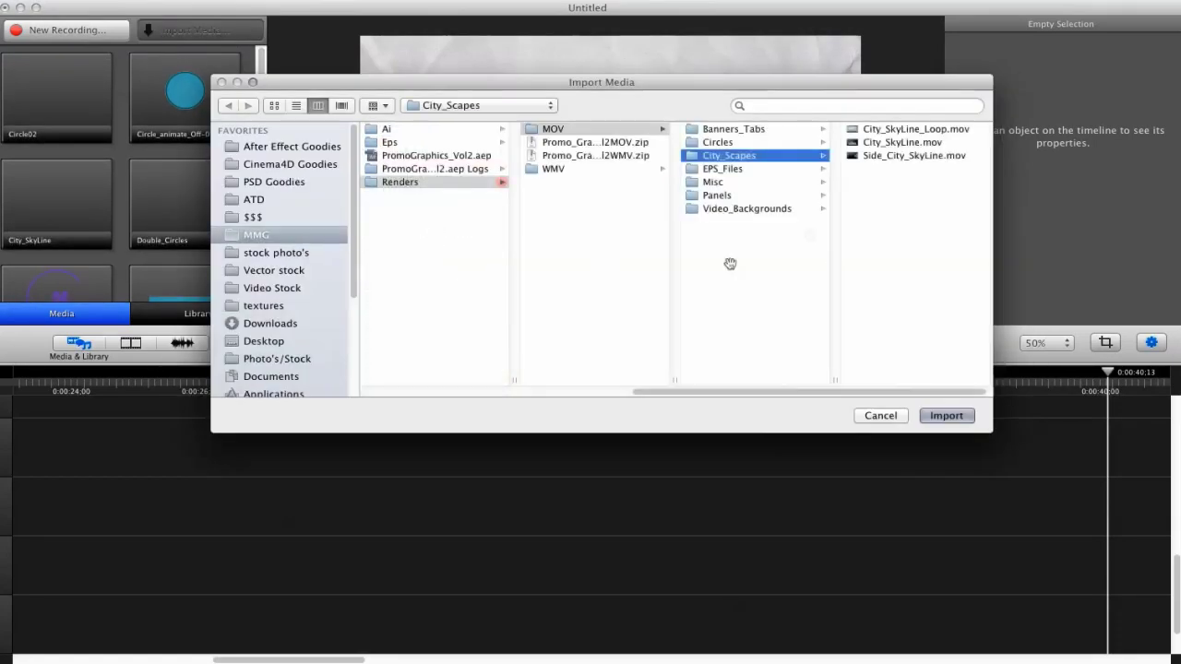
{"action": "left_click", "coordinate": [718, 195]}
{"action": "left_click", "coordinate": [709, 182]}
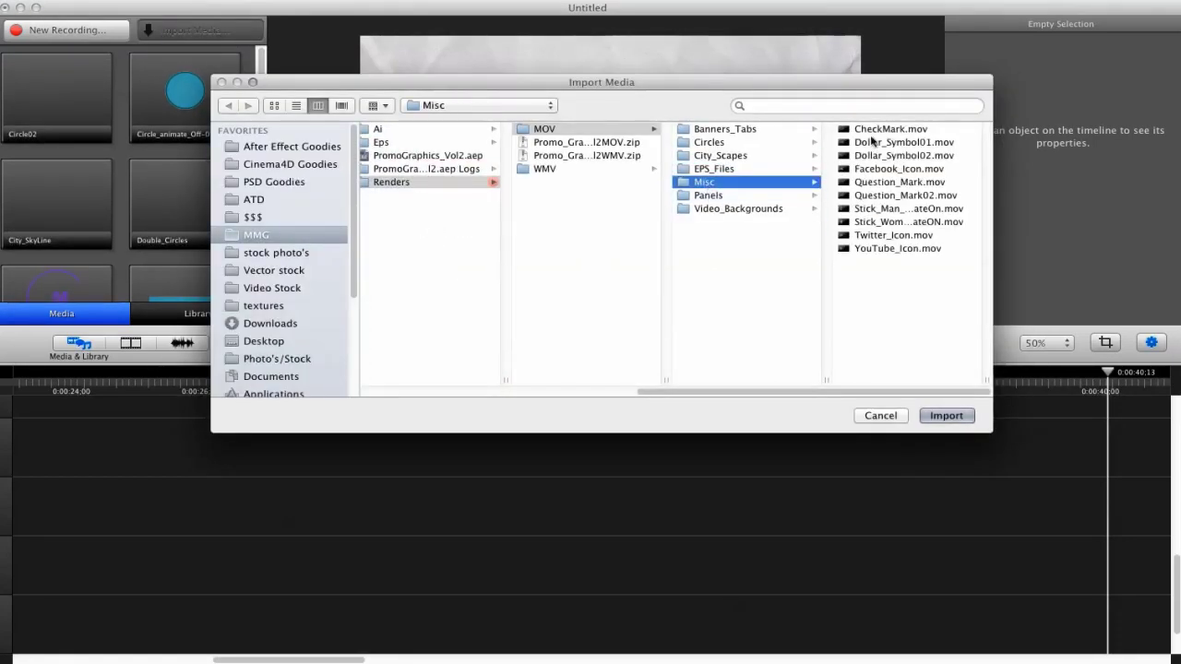
{"action": "left_click", "coordinate": [892, 129]}
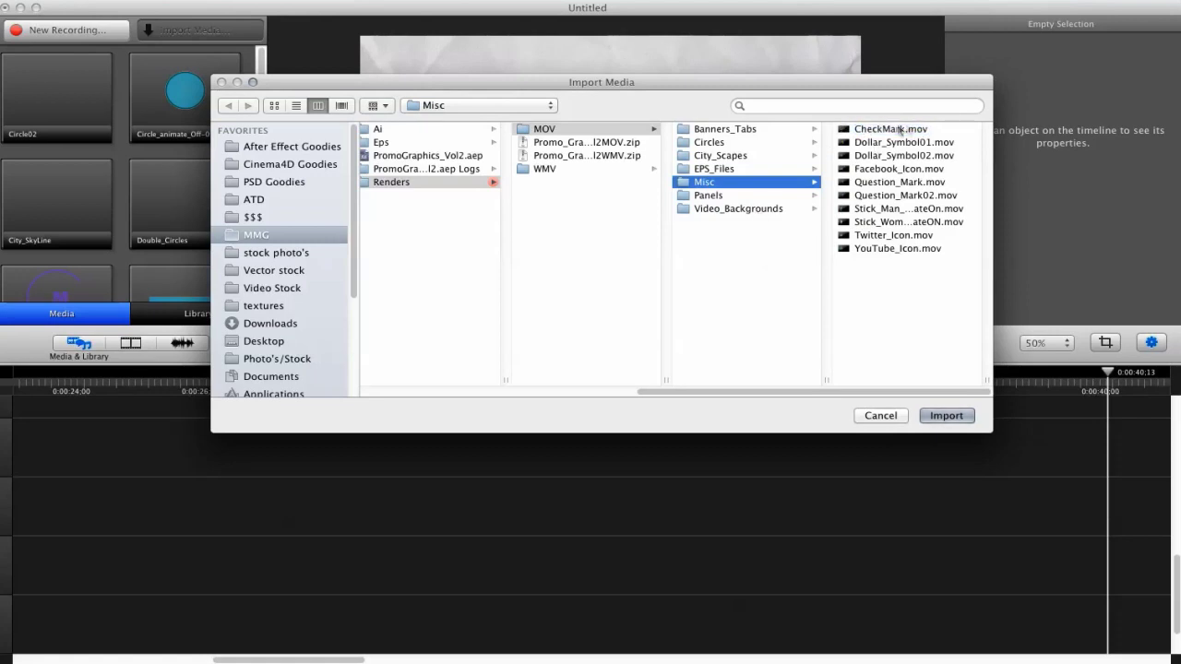
{"action": "left_click", "coordinate": [946, 416]}
Place the CheckMark clip on the canvas starting at about 0:00:36;05, scaled to 79.04% at X -134.1.
{"action": "left_click_drag", "start_coordinate": [55, 97], "coordinate": [609, 175]}
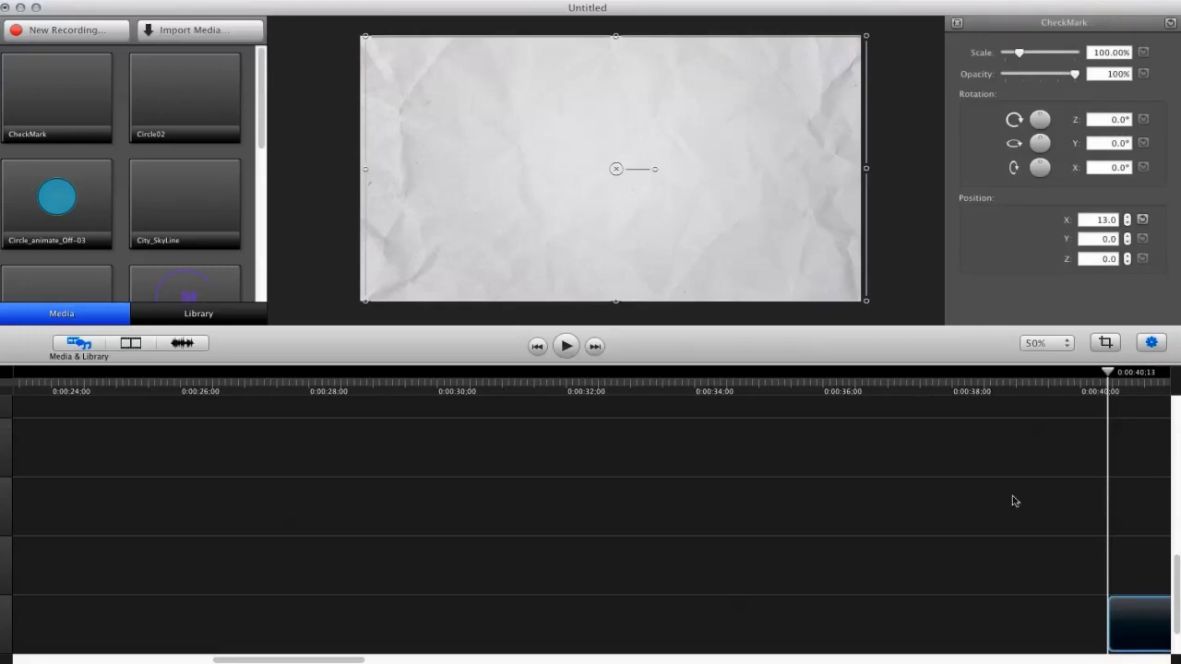
{"action": "left_click_drag", "start_coordinate": [1124, 614], "coordinate": [873, 623]}
{"action": "left_click_drag", "start_coordinate": [824, 389], "coordinate": [918, 391]}
{"action": "left_click_drag", "start_coordinate": [865, 303], "coordinate": [701, 233]}
Play back the check mark animation from about 0:00:36 and delete the CheckMark clip.
{"action": "left_click_drag", "start_coordinate": [912, 366], "coordinate": [828, 375]}
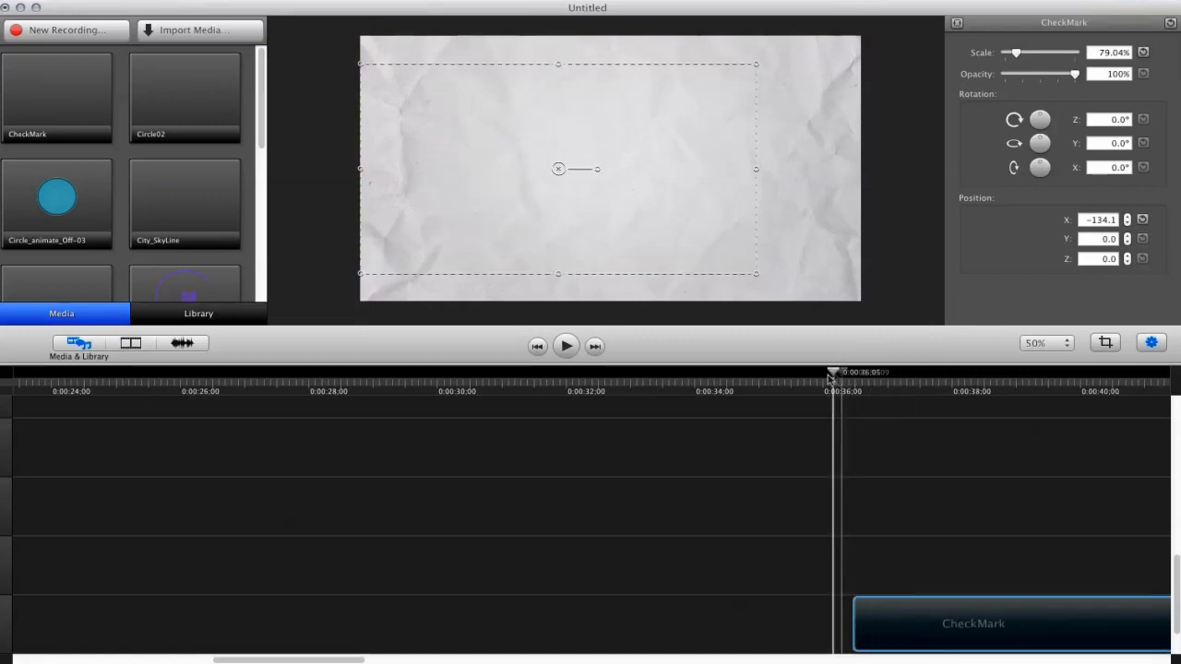
{"action": "key", "text": "space"}
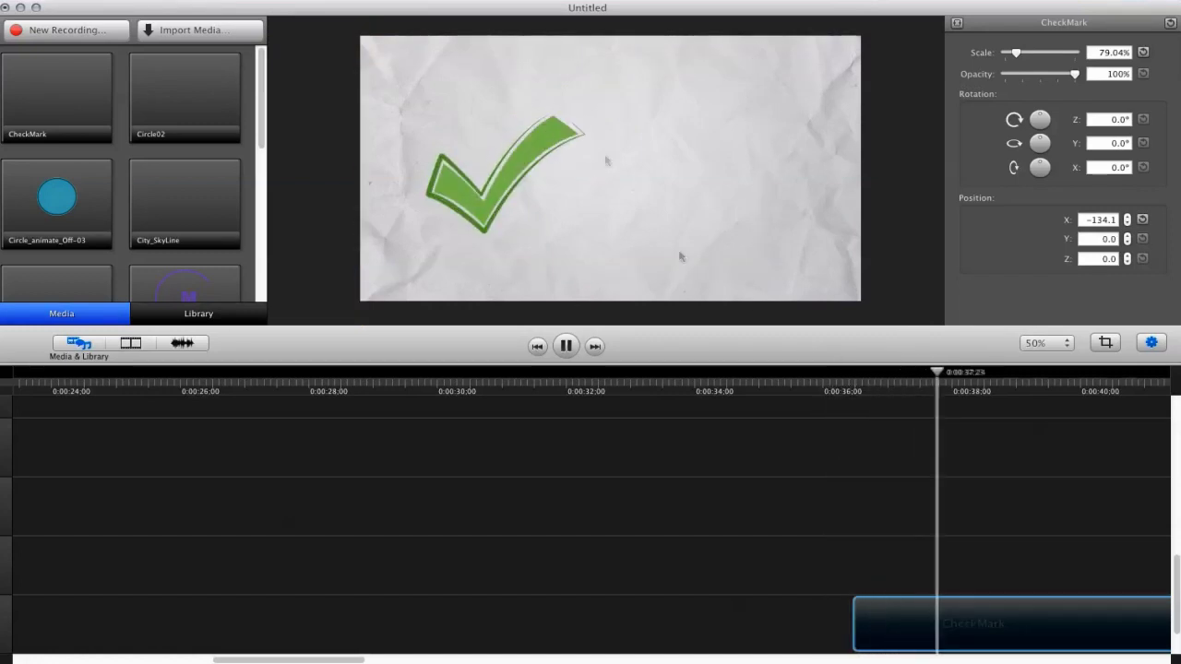
{"action": "left_click_drag", "start_coordinate": [529, 190], "coordinate": [503, 194]}
{"action": "key", "text": "Delete"}
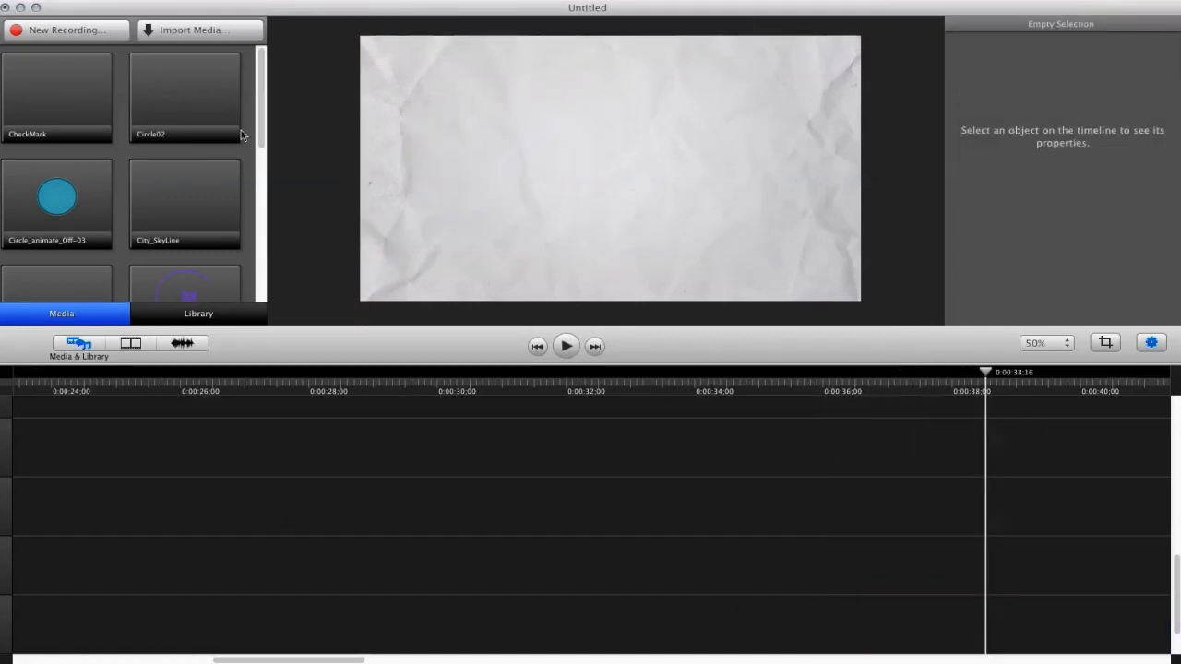
Import YouTube_Icon.mov from the Misc folder of the MOV renders.
{"action": "left_click", "coordinate": [178, 29]}
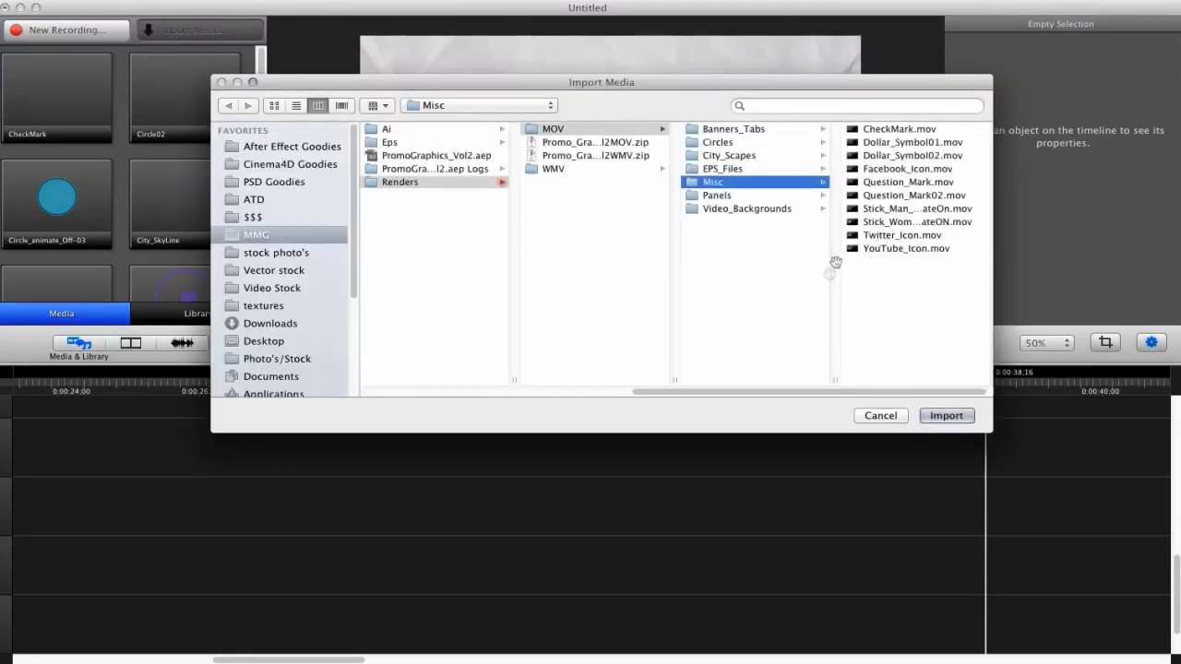
{"action": "left_click", "coordinate": [876, 235]}
{"action": "left_click", "coordinate": [750, 249]}
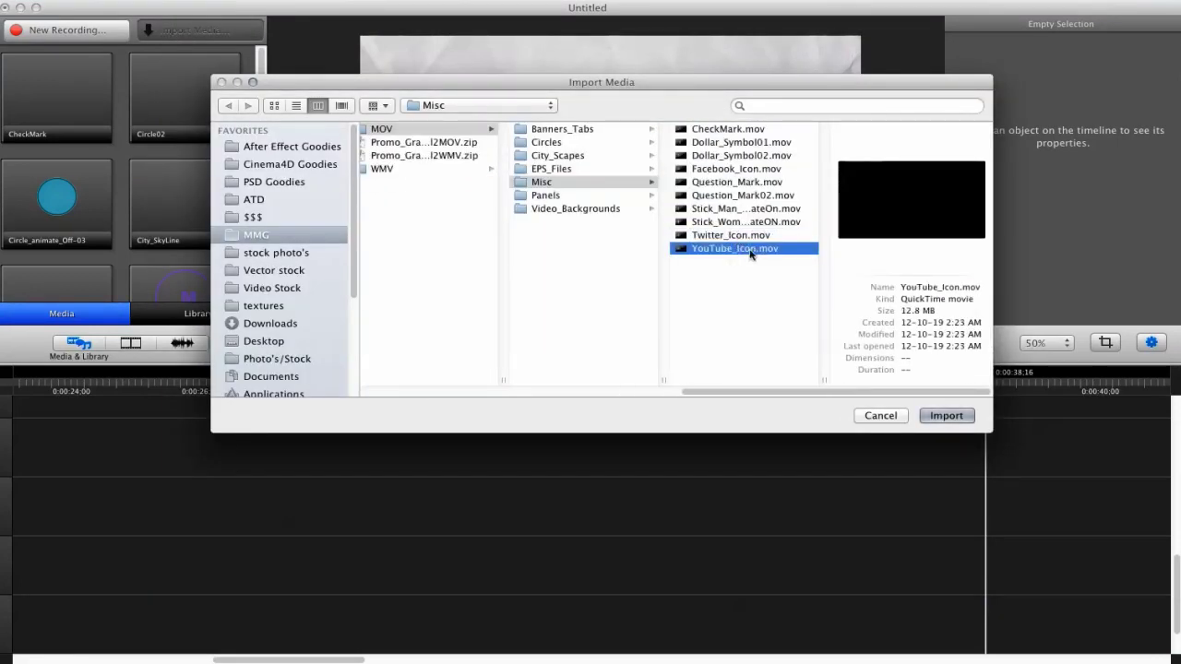
{"action": "left_click", "coordinate": [937, 415]}
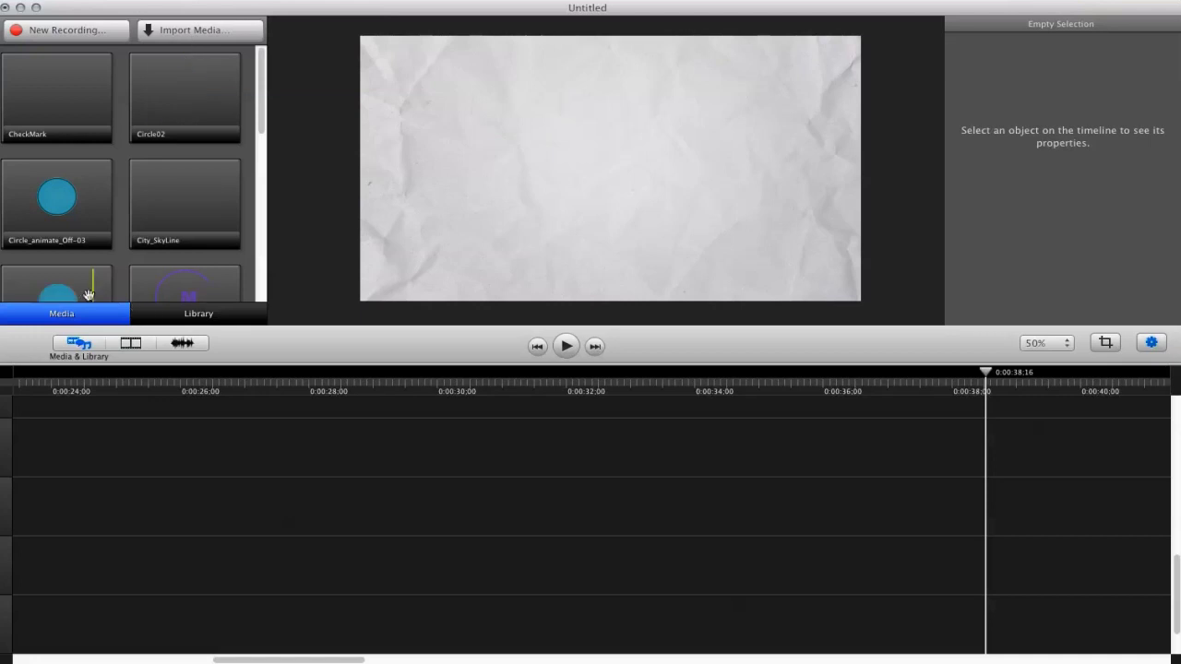
Place YouTube_Icon on the canvas at 0:00:38;16, scaled to 84.45% at X -86.5, Y 15.5, and play it back.
{"action": "scroll", "coordinate": [263, 139], "scroll_direction": "down", "scroll_amount": 10}
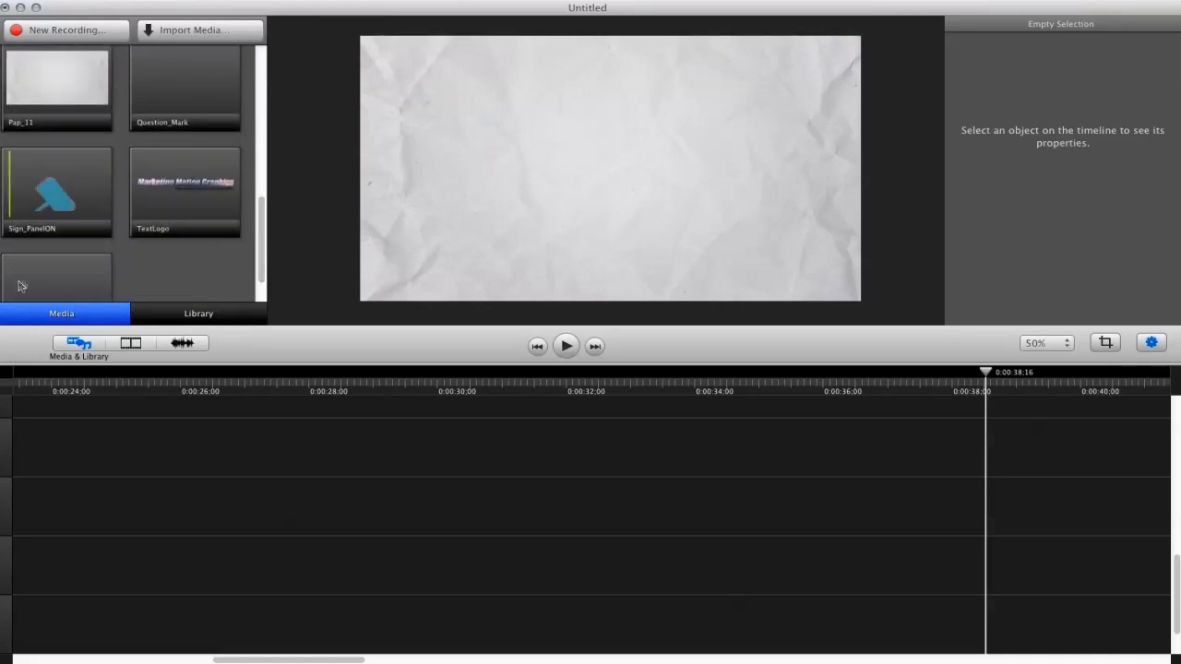
{"action": "left_click_drag", "start_coordinate": [42, 276], "coordinate": [607, 181]}
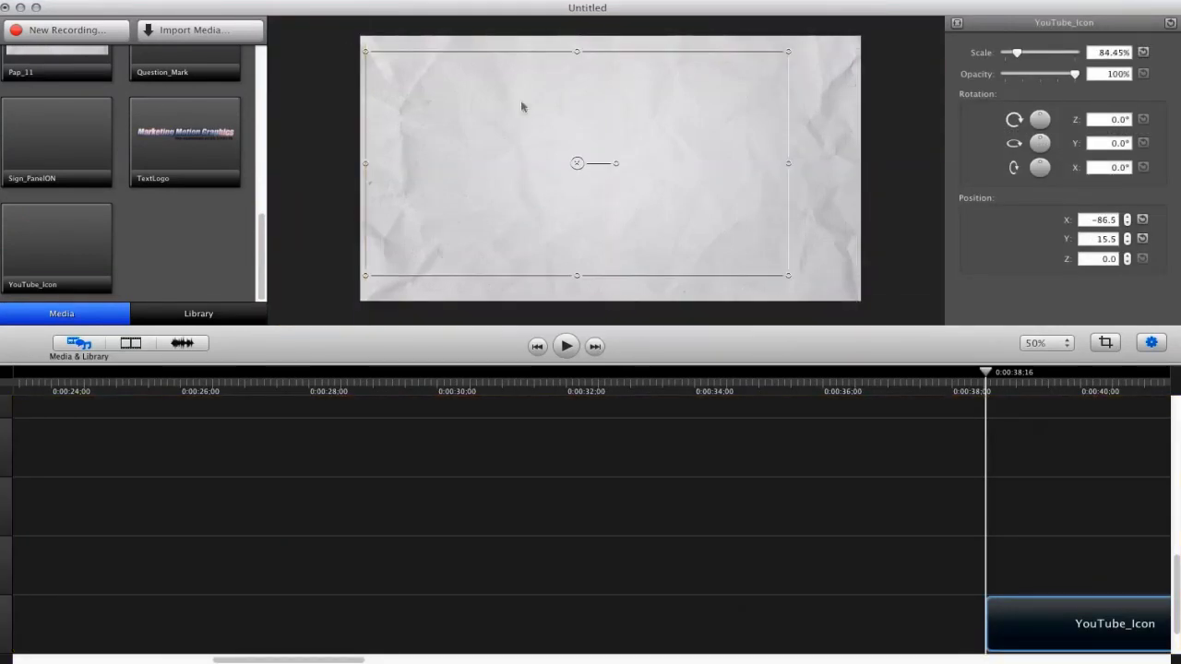
{"action": "left_click_drag", "start_coordinate": [985, 376], "coordinate": [947, 377]}
{"action": "key", "text": "space"}
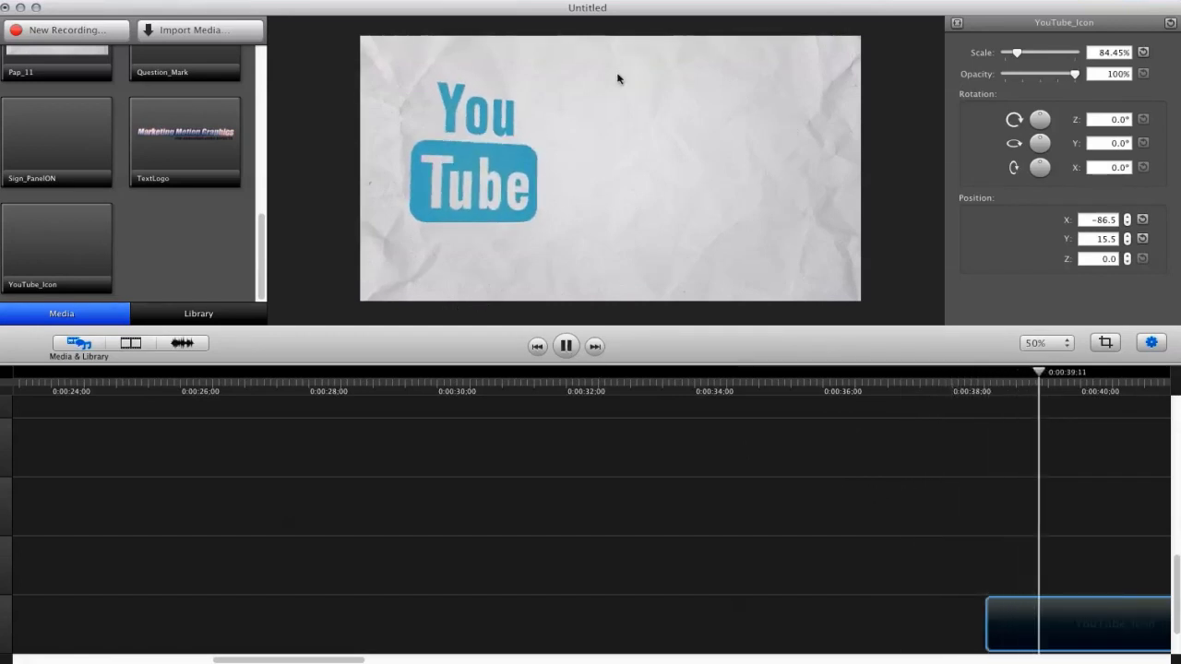
{"action": "left_click_drag", "start_coordinate": [1119, 372], "coordinate": [1049, 378]}
Apply the Colorize filter to the YouTube_Icon clip.
{"action": "left_click", "coordinate": [403, 188]}
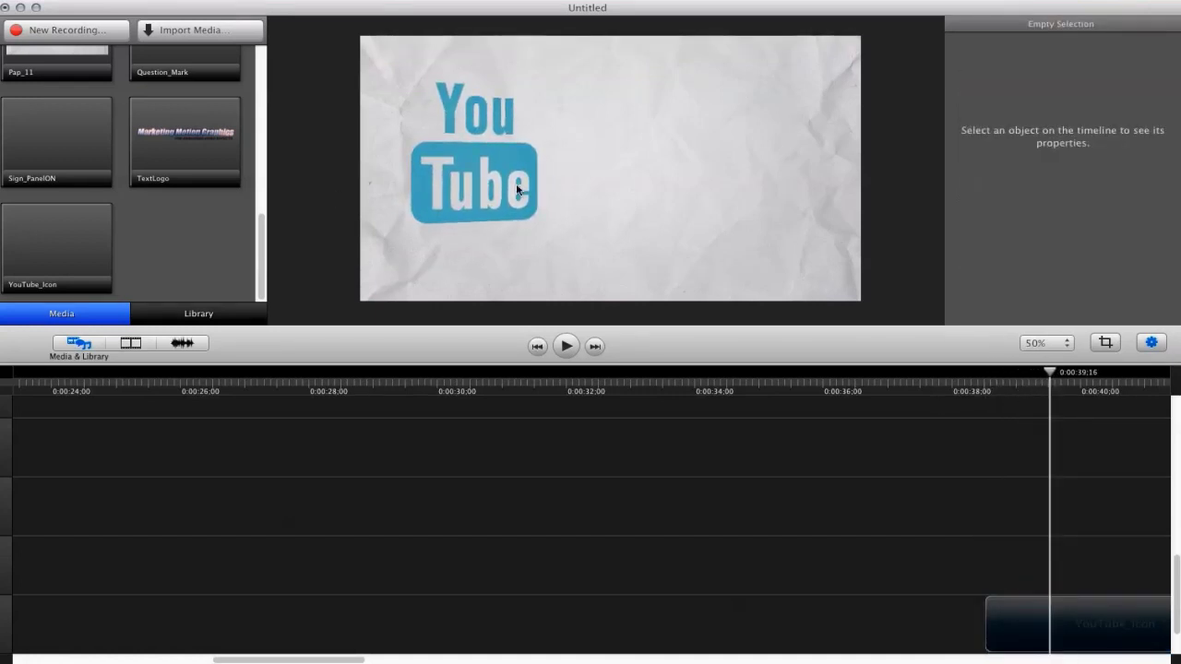
{"action": "left_click", "coordinate": [455, 154]}
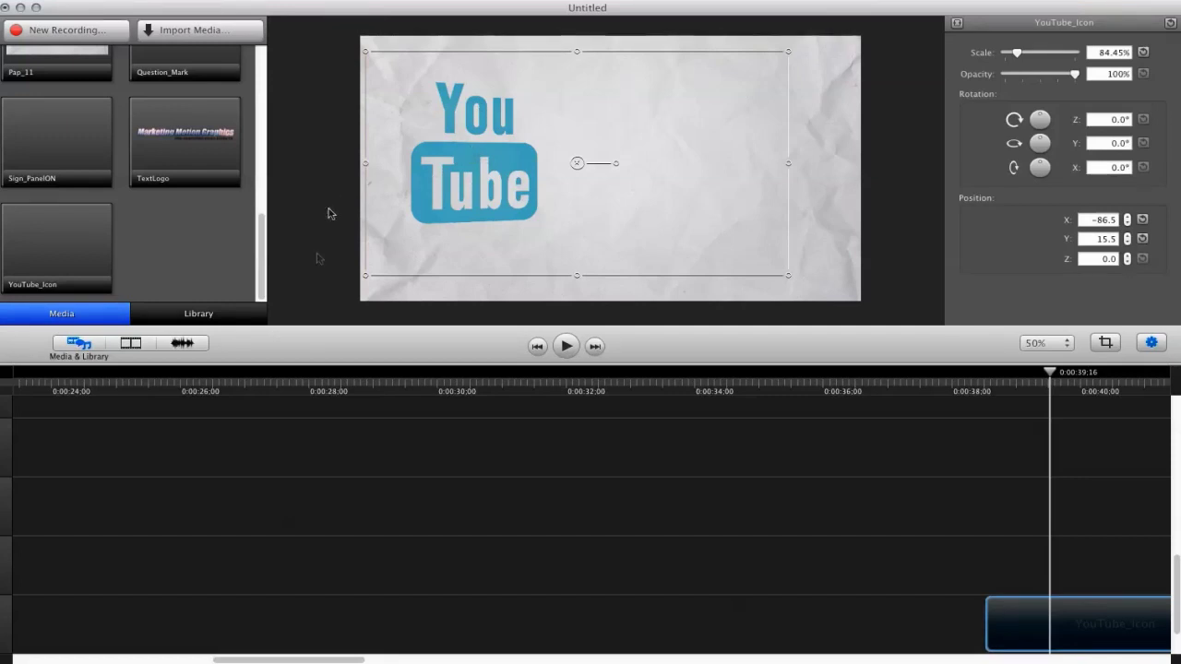
{"action": "left_click", "coordinate": [135, 345]}
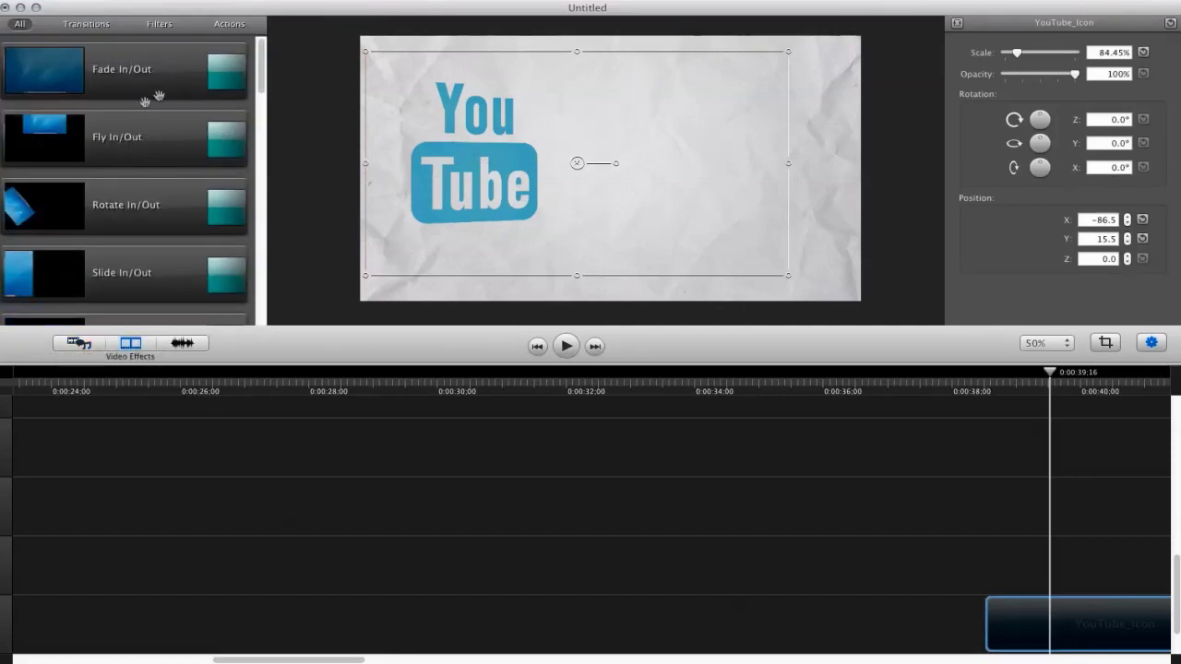
{"action": "left_click", "coordinate": [155, 25]}
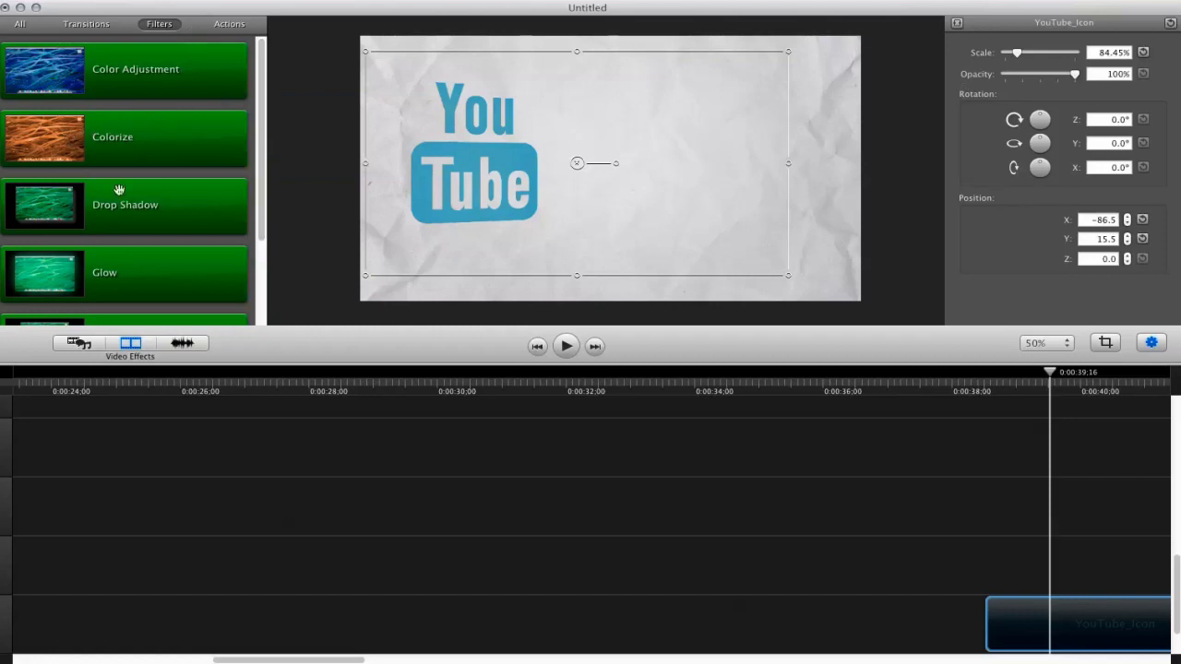
{"action": "left_click_drag", "start_coordinate": [66, 141], "coordinate": [1032, 625]}
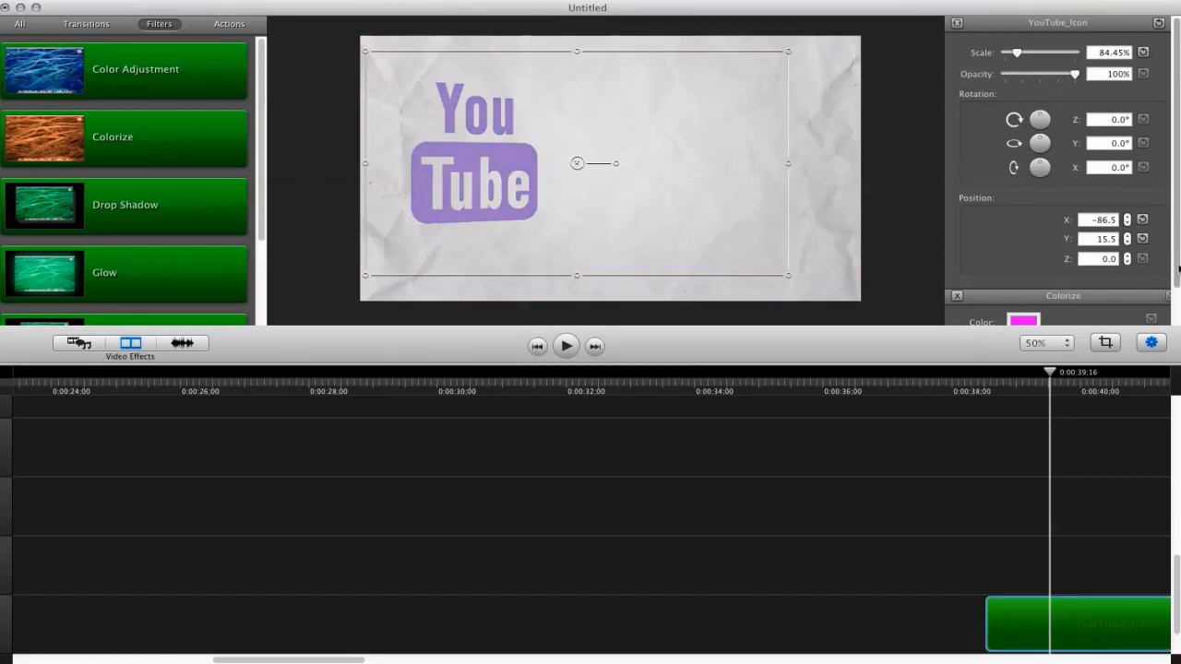
Set the YouTube icon's Colorize color to orange-red and the amount to 100%.
{"action": "scroll", "coordinate": [1015, 295], "scroll_direction": "down", "scroll_amount": 2}
{"action": "left_click", "coordinate": [1023, 279]}
{"action": "left_click_drag", "start_coordinate": [328, 392], "coordinate": [360, 401]}
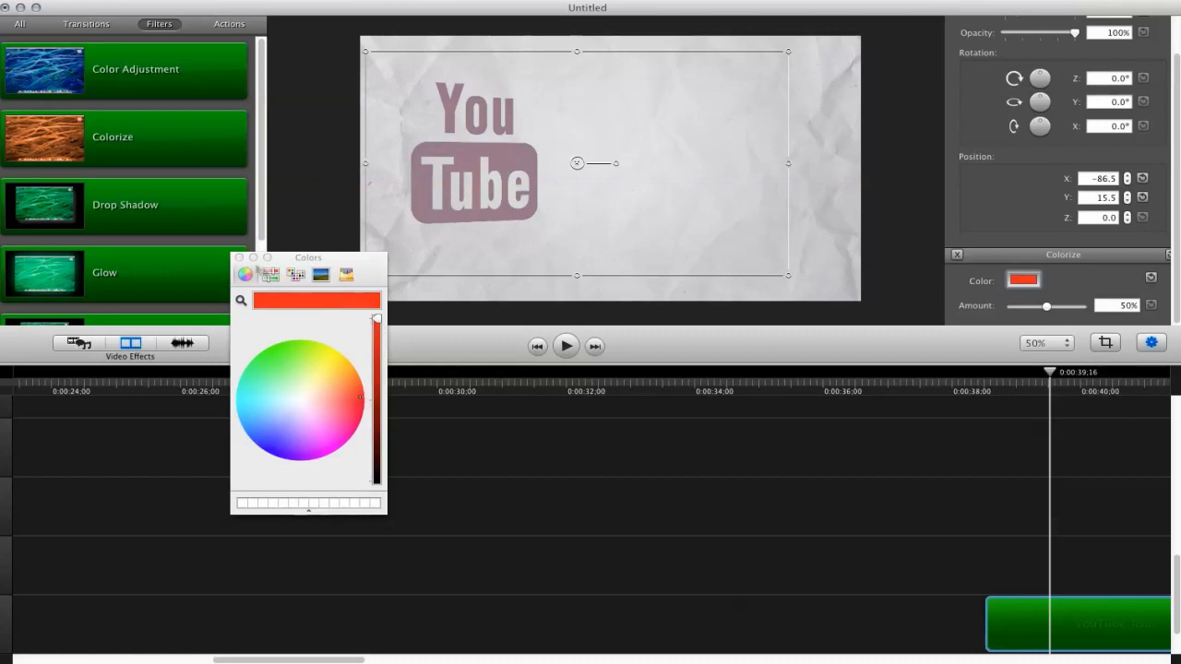
{"action": "left_click", "coordinate": [239, 258]}
{"action": "left_click_drag", "start_coordinate": [1058, 311], "coordinate": [1084, 308]}
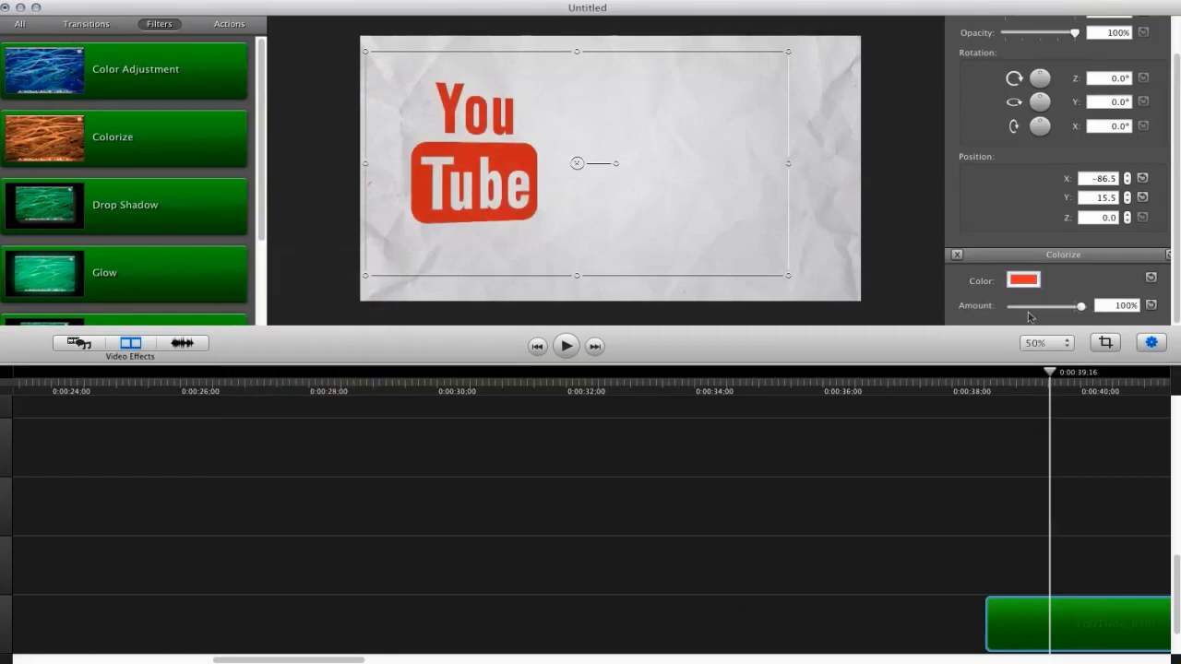
Move the YouTube icon vertically on the canvas to Y 0.0.
{"action": "left_click", "coordinate": [340, 302]}
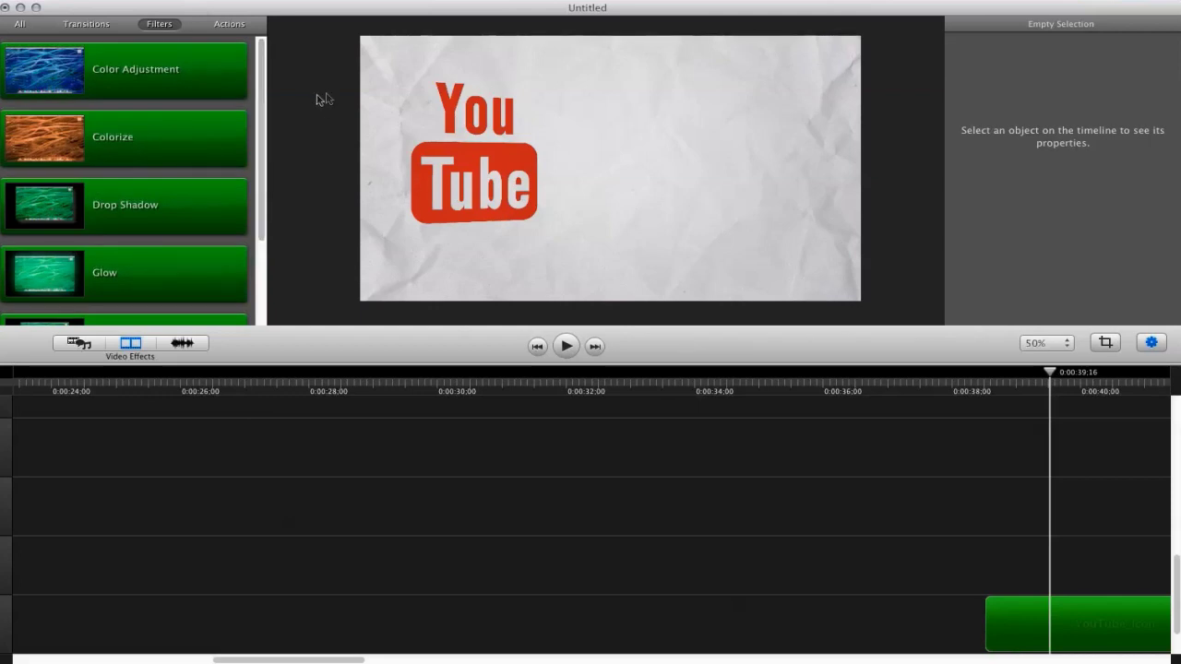
{"action": "left_click", "coordinate": [490, 212]}
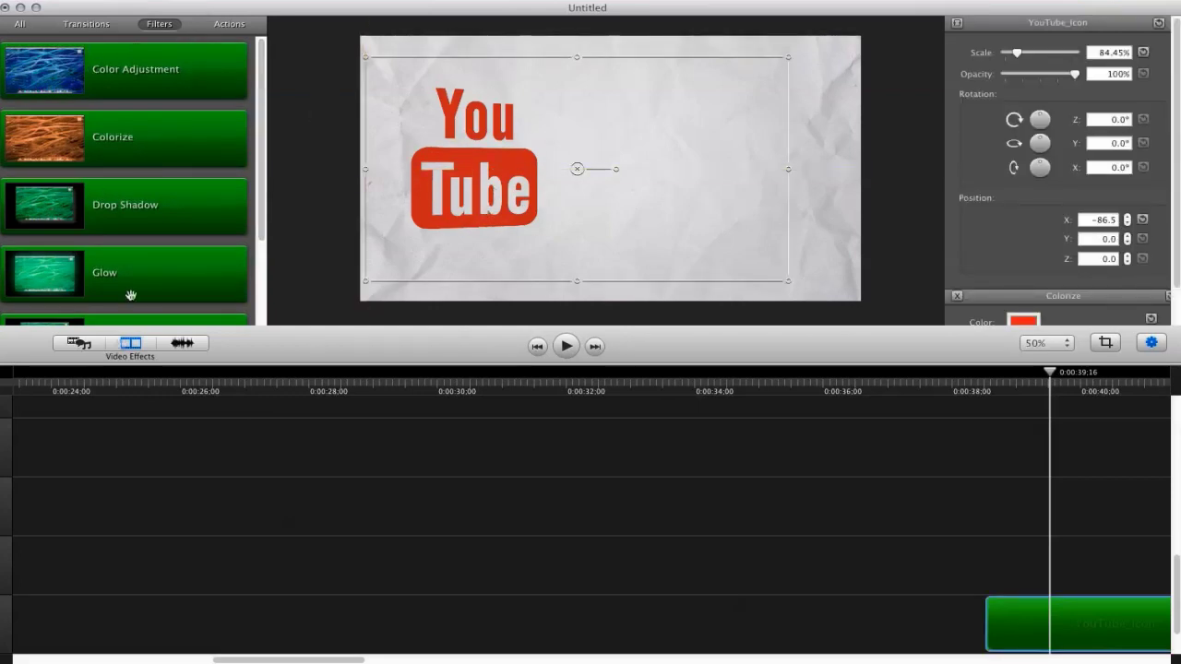
Import Twitter_Icon.mov from the Misc folder of the MOV renders.
{"action": "left_click", "coordinate": [78, 343]}
{"action": "left_click", "coordinate": [190, 34]}
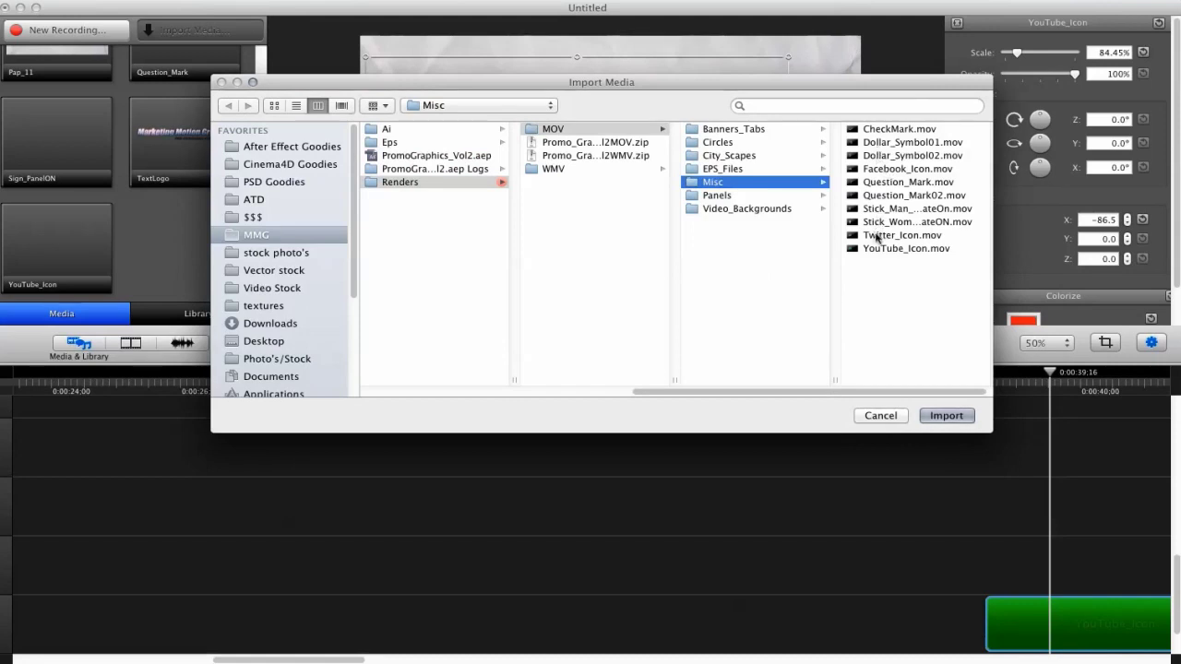
{"action": "left_click", "coordinate": [876, 236]}
{"action": "left_click", "coordinate": [946, 415]}
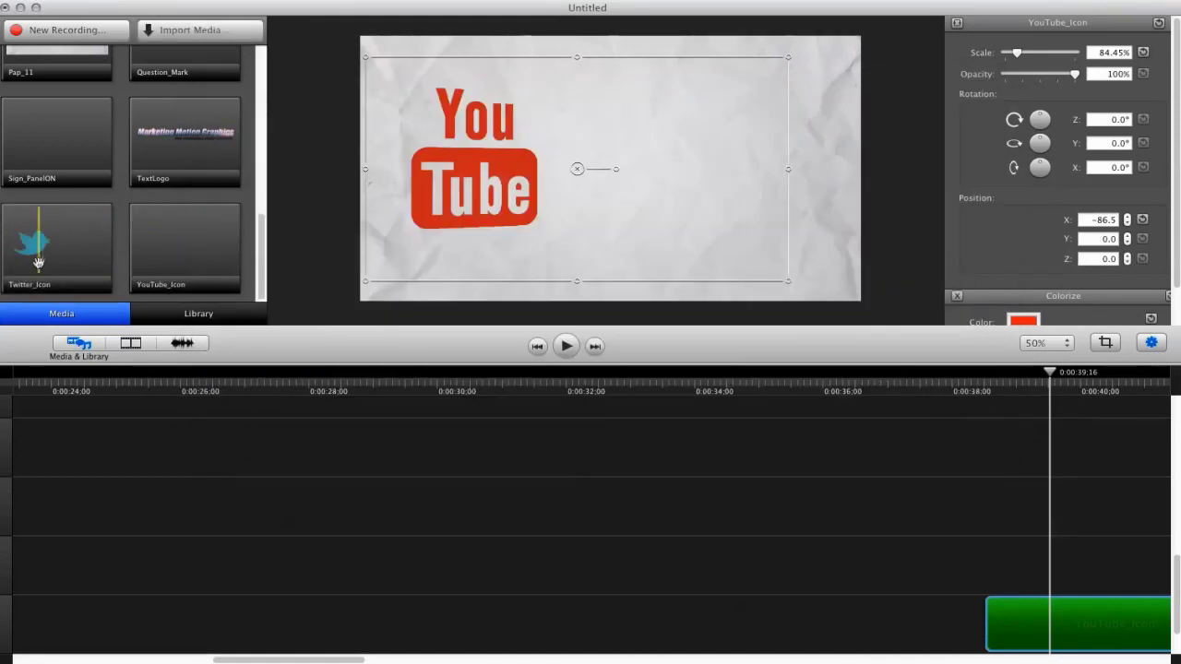
Place Twitter_Icon at 0:00:39;16 on the track above YouTube_Icon, scaled to 80.02% at X 277.9, Y 42.7, and play it back.
{"action": "left_click_drag", "start_coordinate": [38, 263], "coordinate": [707, 163]}
{"action": "left_click", "coordinate": [457, 295]}
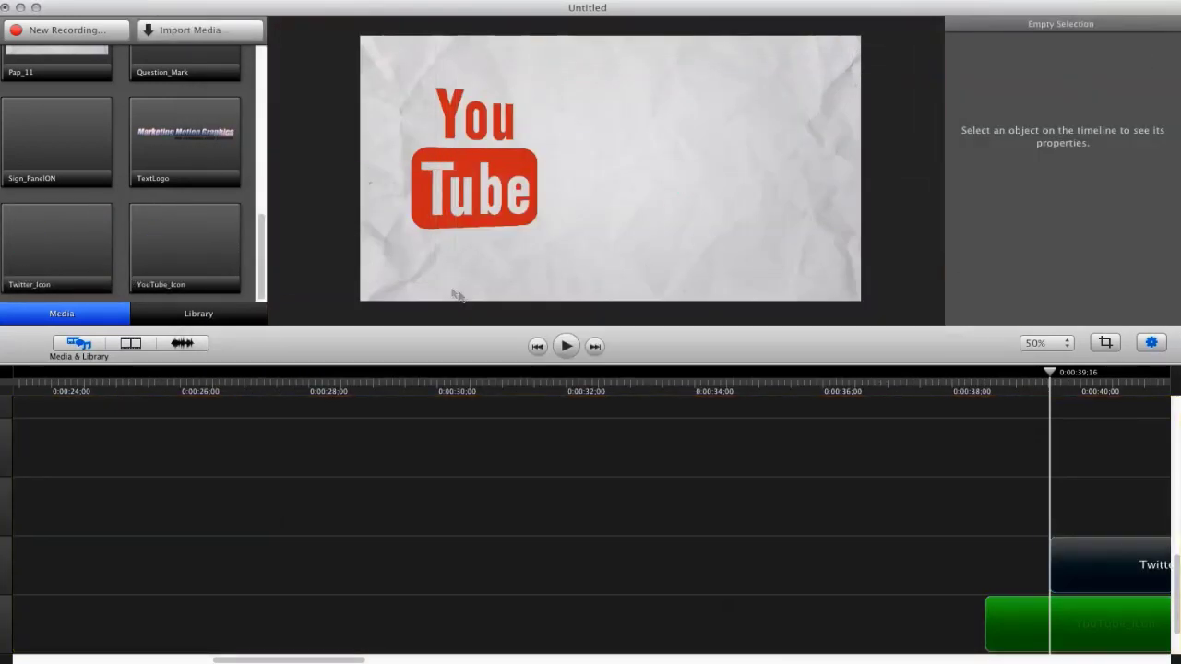
{"action": "left_click", "coordinate": [637, 170]}
{"action": "left_click_drag", "start_coordinate": [472, 295], "coordinate": [520, 258]}
{"action": "mouse_move", "coordinate": [1065, 373]}
{"action": "left_mouse_down"}
{"action": "mouse_move", "coordinate": [1086, 372]}
{"action": "mouse_move", "coordinate": [1063, 373]}
{"action": "left_mouse_up"}
{"action": "key", "text": "space"}
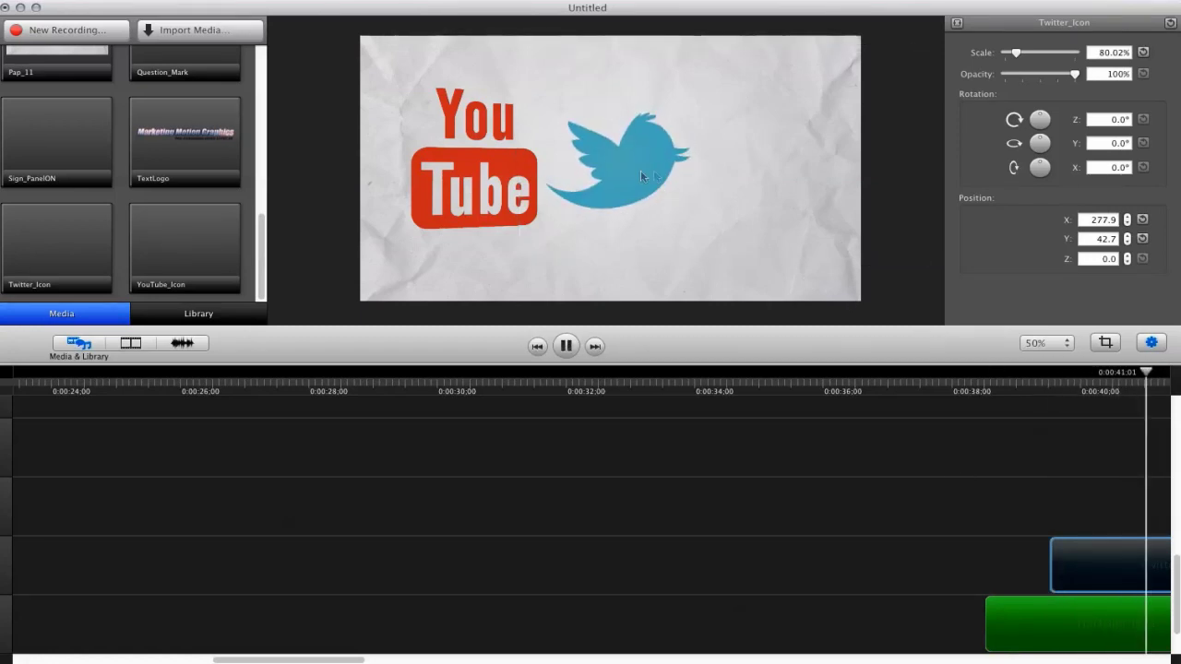
{"action": "key", "text": "space"}
Delete the YouTube_Icon clip from the timeline.
{"action": "left_click", "coordinate": [714, 408]}
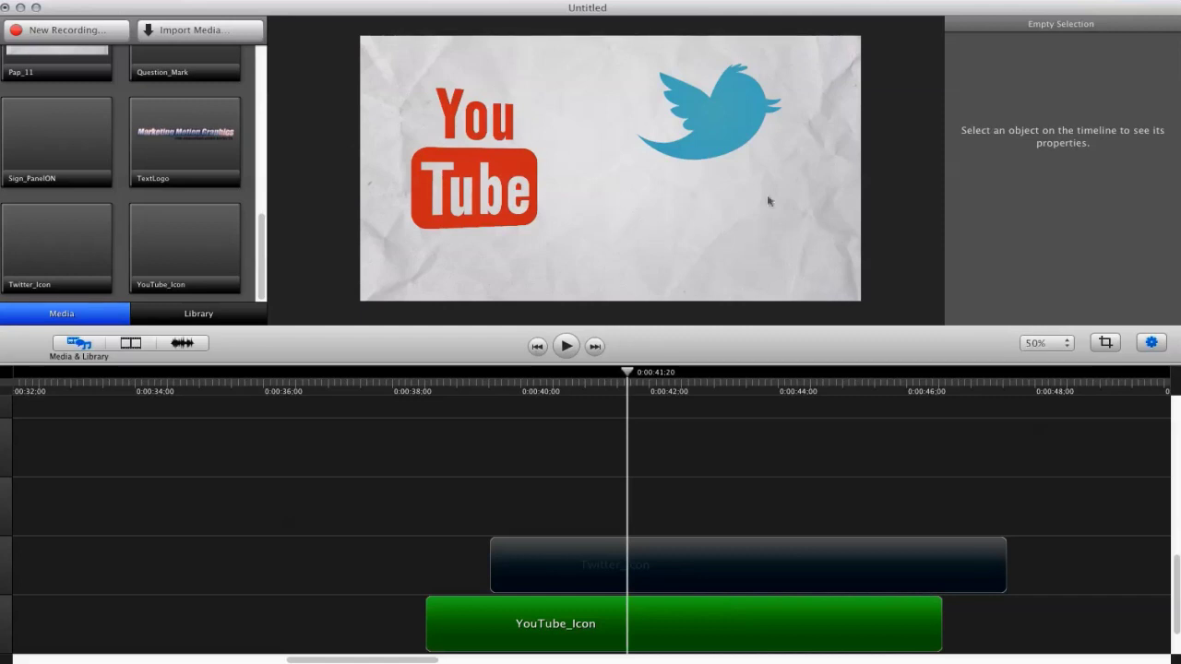
{"action": "left_click", "coordinate": [476, 203]}
{"action": "key", "text": "Delete"}
Move the Twitter icon to X 255.1, Y 156.3, enlarge it to 105.76%, and set the playhead at 0:00:41;17.
{"action": "left_click_drag", "start_coordinate": [718, 138], "coordinate": [598, 138]}
{"action": "left_click_drag", "start_coordinate": [491, 211], "coordinate": [599, 167]}
{"action": "left_click_drag", "start_coordinate": [628, 372], "coordinate": [621, 372]}
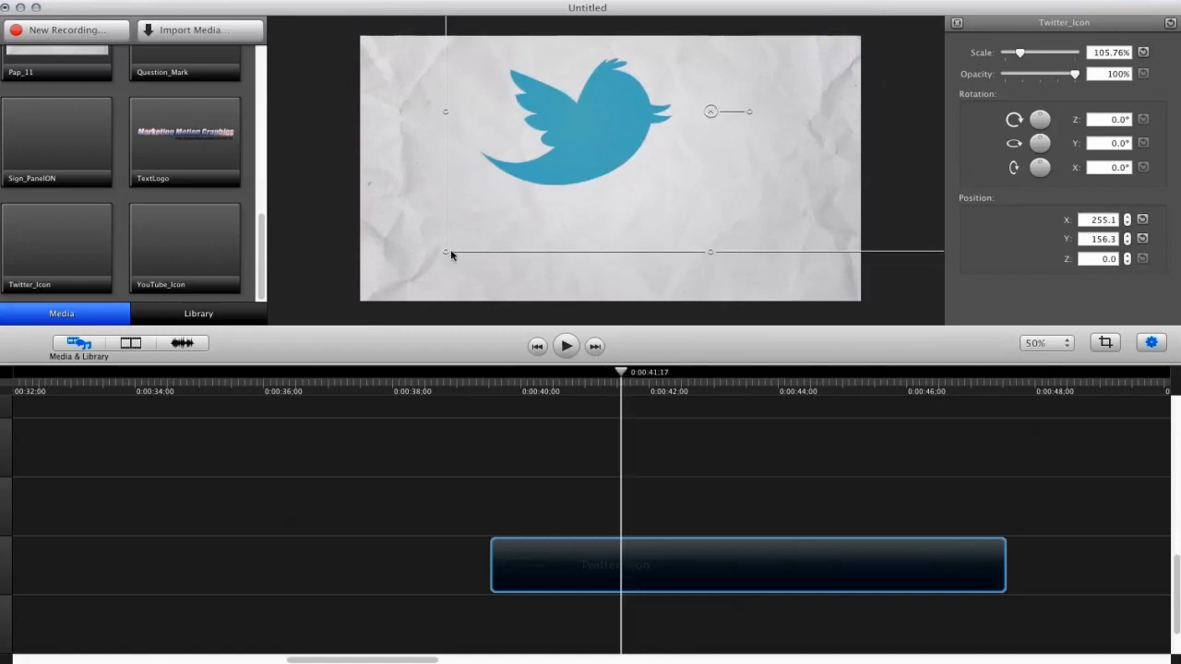
Enlarge the Twitter icon to 132.96% at X 223.9, Y 81.3, and set the playhead at 0:00:41;28.
{"action": "left_click_drag", "start_coordinate": [446, 252], "coordinate": [722, 166]}
{"action": "left_click_drag", "start_coordinate": [404, 319], "coordinate": [390, 198]}
{"action": "left_click_drag", "start_coordinate": [482, 291], "coordinate": [560, 167]}
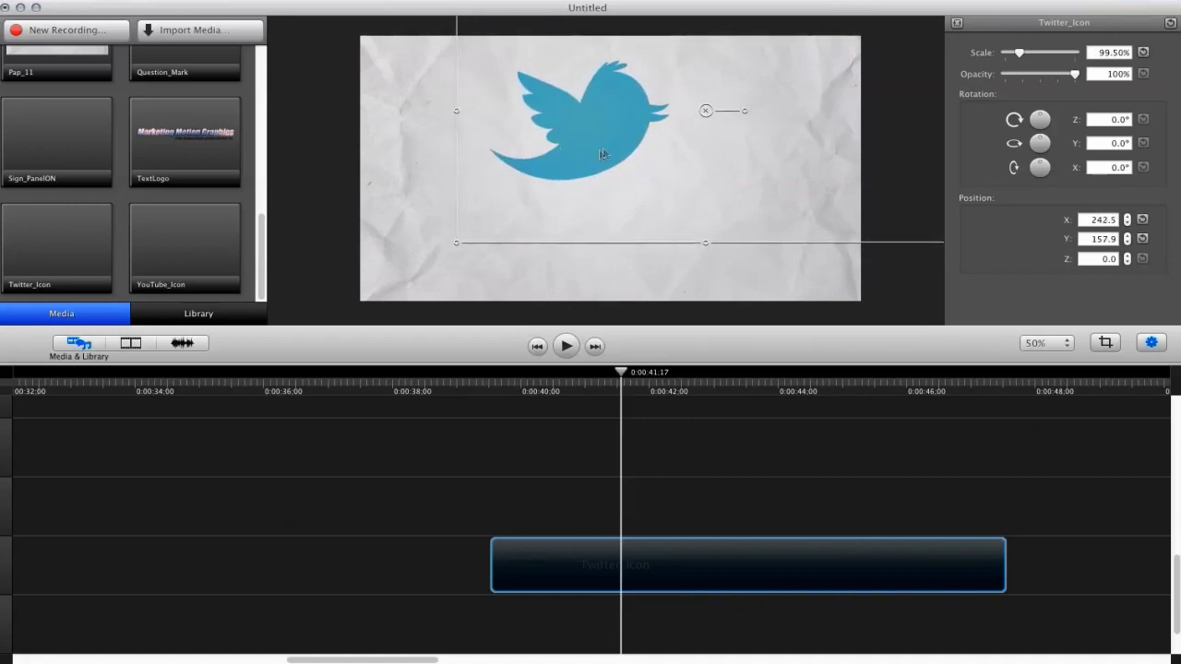
{"action": "left_click_drag", "start_coordinate": [602, 154], "coordinate": [514, 220]}
{"action": "left_click_drag", "start_coordinate": [423, 268], "coordinate": [313, 323]}
{"action": "left_click_drag", "start_coordinate": [443, 222], "coordinate": [531, 222]}
{"action": "left_click_drag", "start_coordinate": [367, 316], "coordinate": [477, 240]}
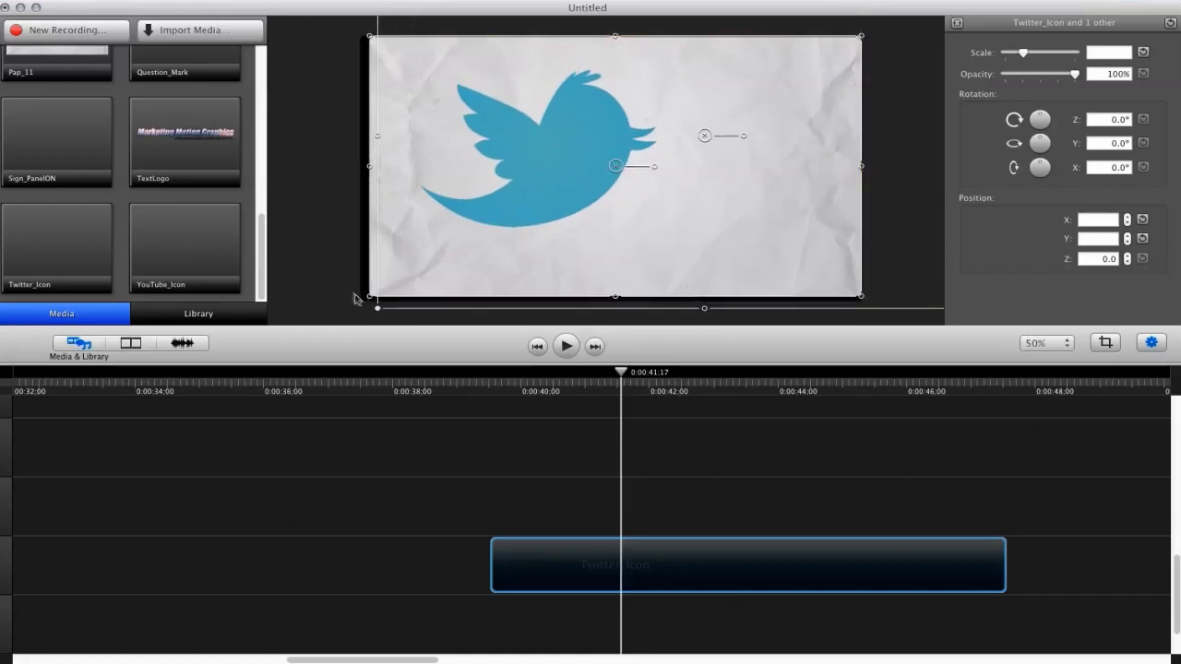
{"action": "left_click", "coordinate": [526, 217]}
{"action": "left_click_drag", "start_coordinate": [626, 372], "coordinate": [620, 416]}
{"action": "left_click_drag", "start_coordinate": [643, 376], "coordinate": [1001, 397]}
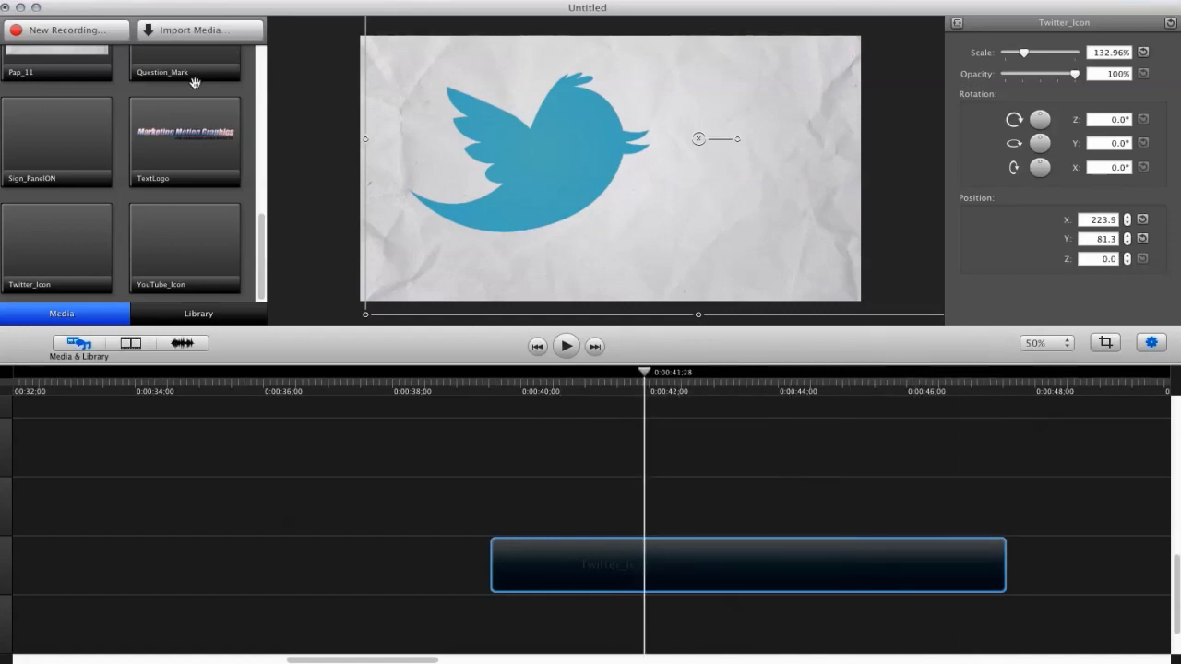
Look through the available video filters and transitions with nothing selected, and move the playhead back to 0:00:34;07.
{"action": "left_click", "coordinate": [336, 207]}
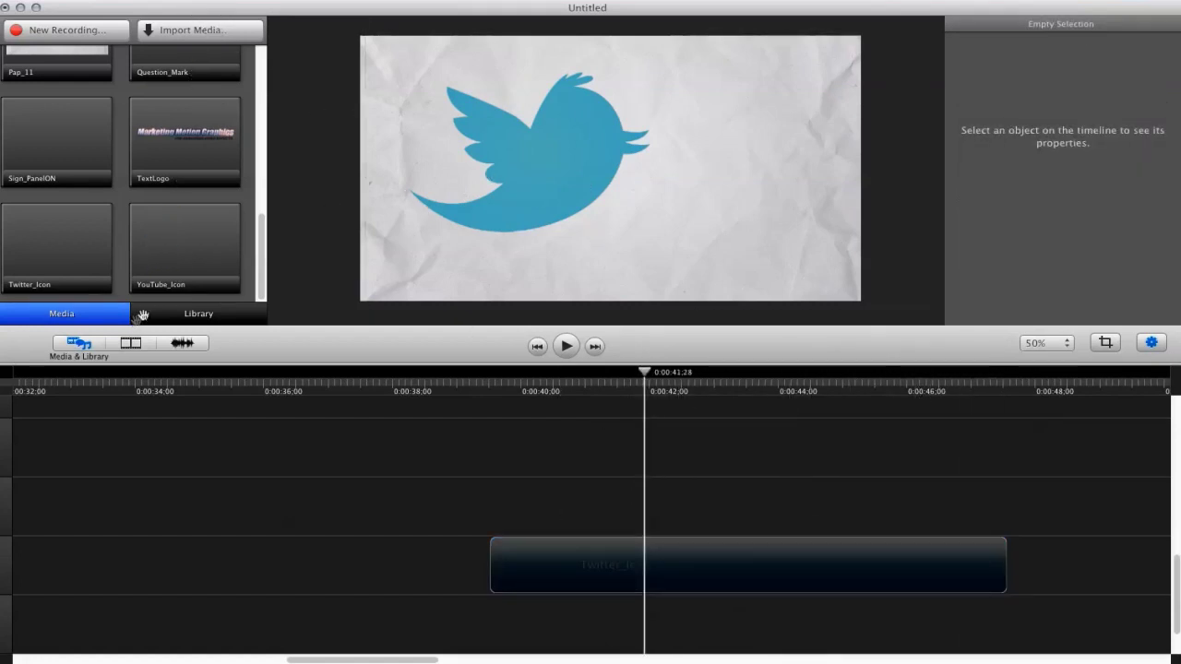
{"action": "left_click", "coordinate": [130, 343]}
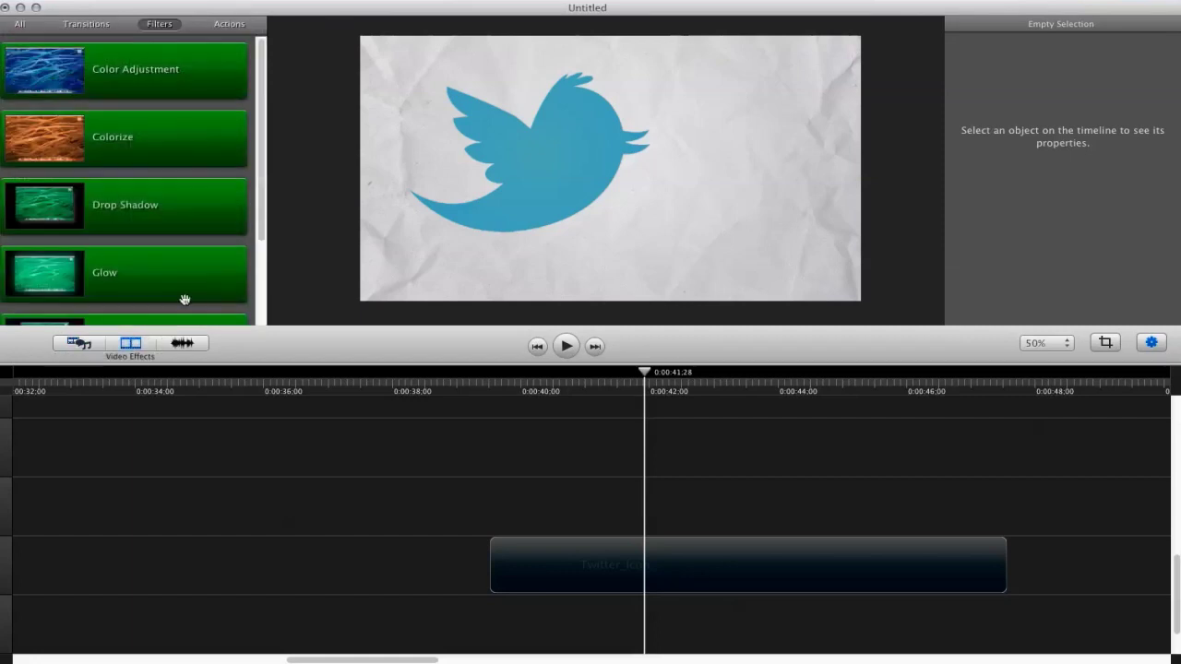
{"action": "left_click", "coordinate": [86, 23]}
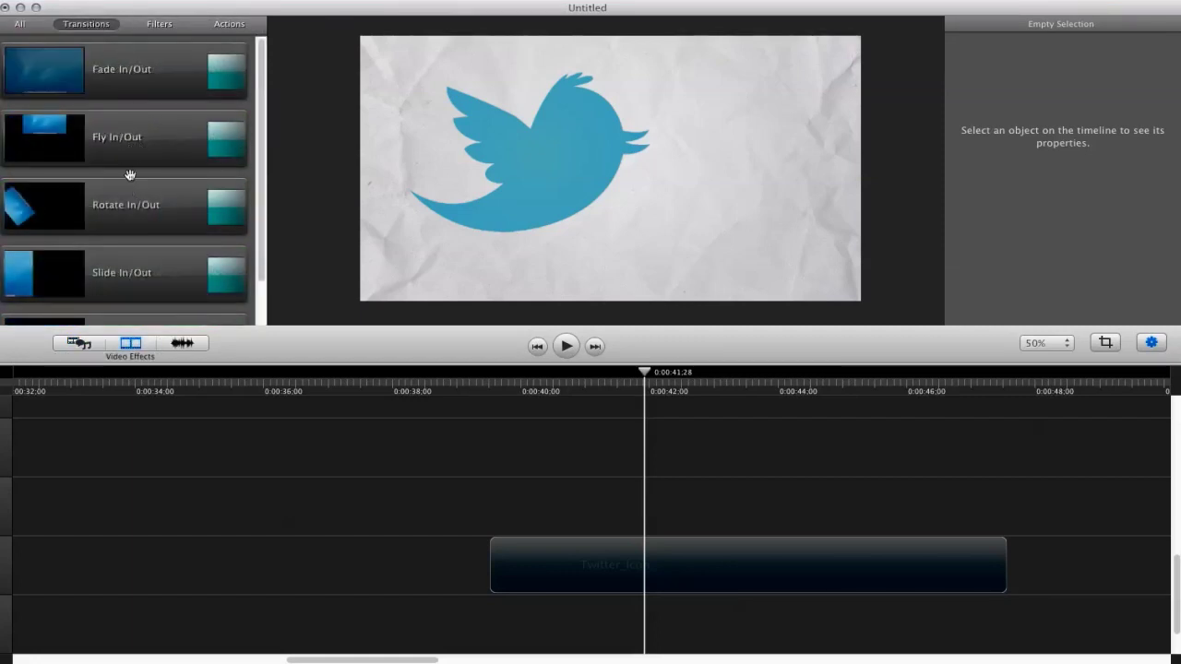
{"action": "scroll", "coordinate": [267, 126], "scroll_direction": "down", "scroll_amount": 1}
{"action": "scroll", "coordinate": [263, 83], "scroll_direction": "up", "scroll_amount": 1}
{"action": "left_click_drag", "start_coordinate": [646, 376], "coordinate": [226, 387]}
{"action": "scroll", "coordinate": [1176, 561], "scroll_direction": "up", "scroll_amount": 3}
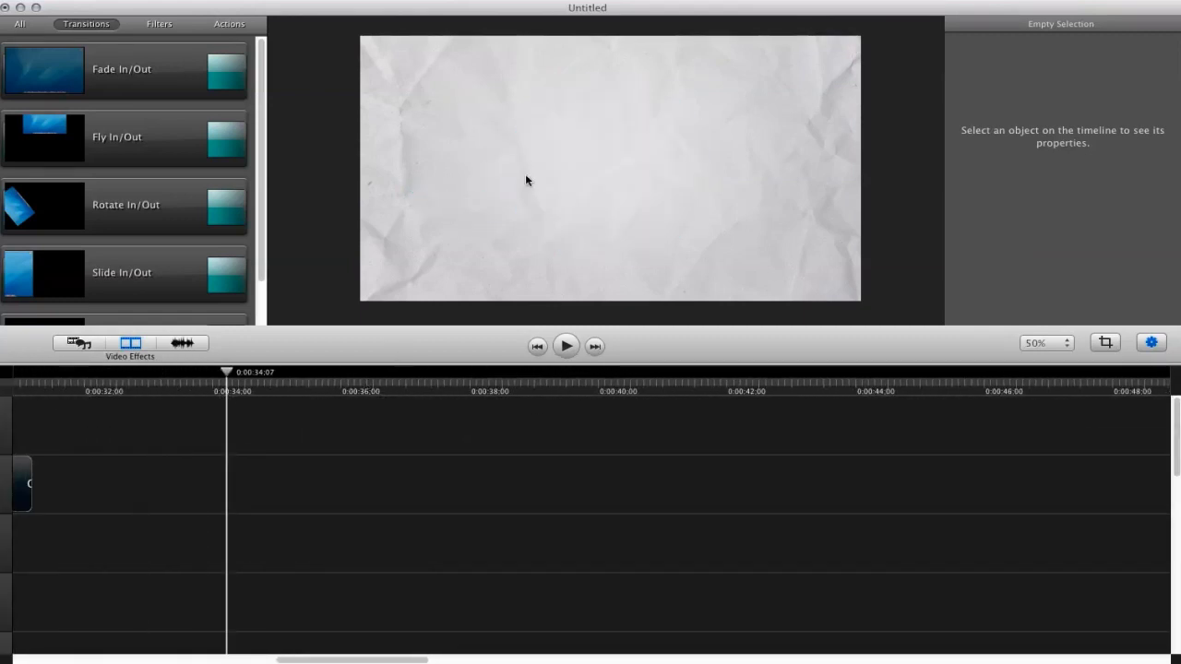